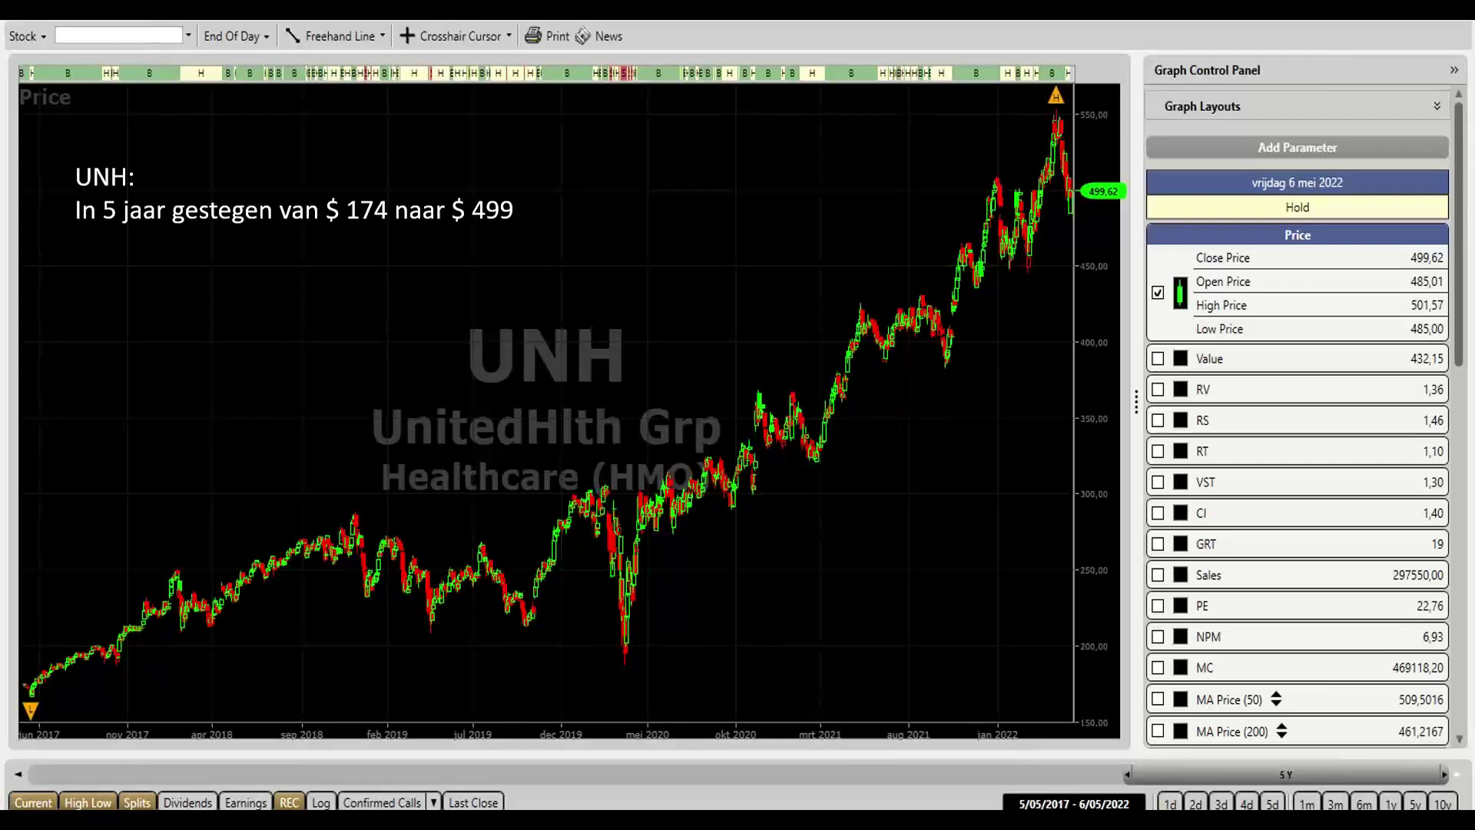
Switch from the slideshow to the VectorVest 7 Europe - End Of Day window
key("alt+Tab")
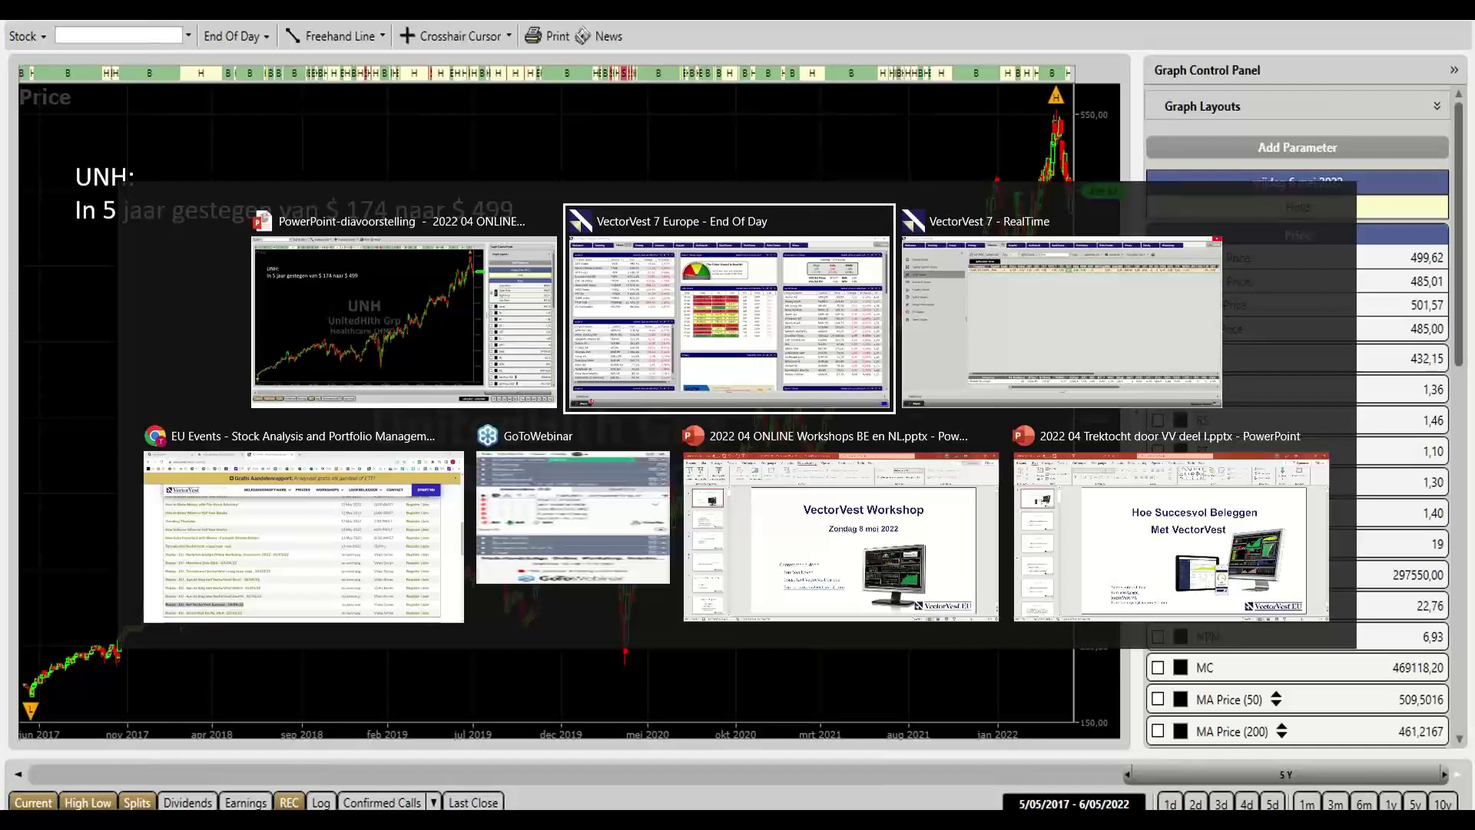
key("Tab")
key("Tab")
key("Tab")
key("Tab")
key("Tab")
key("Tab")
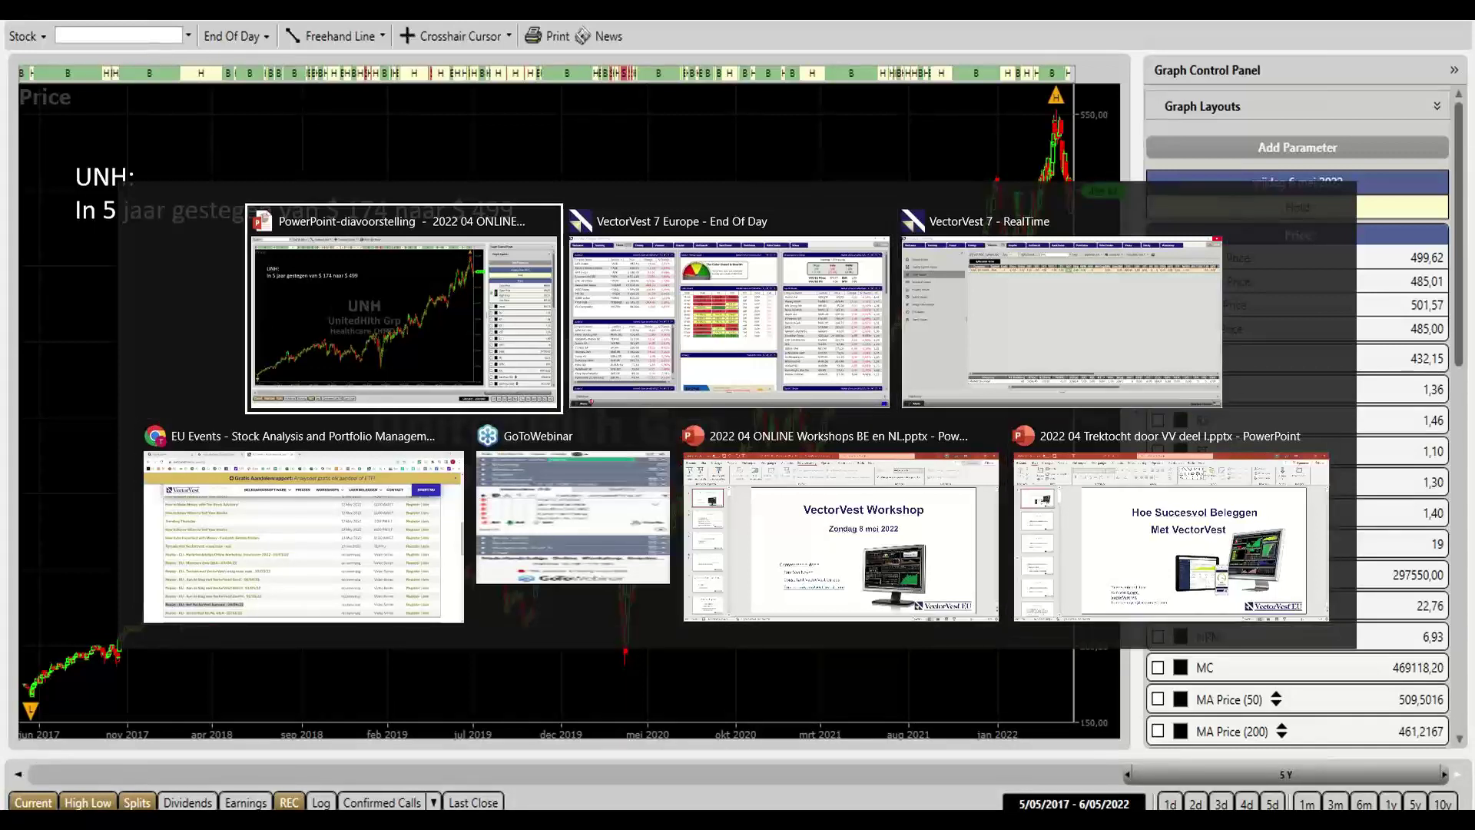
key("Tab")
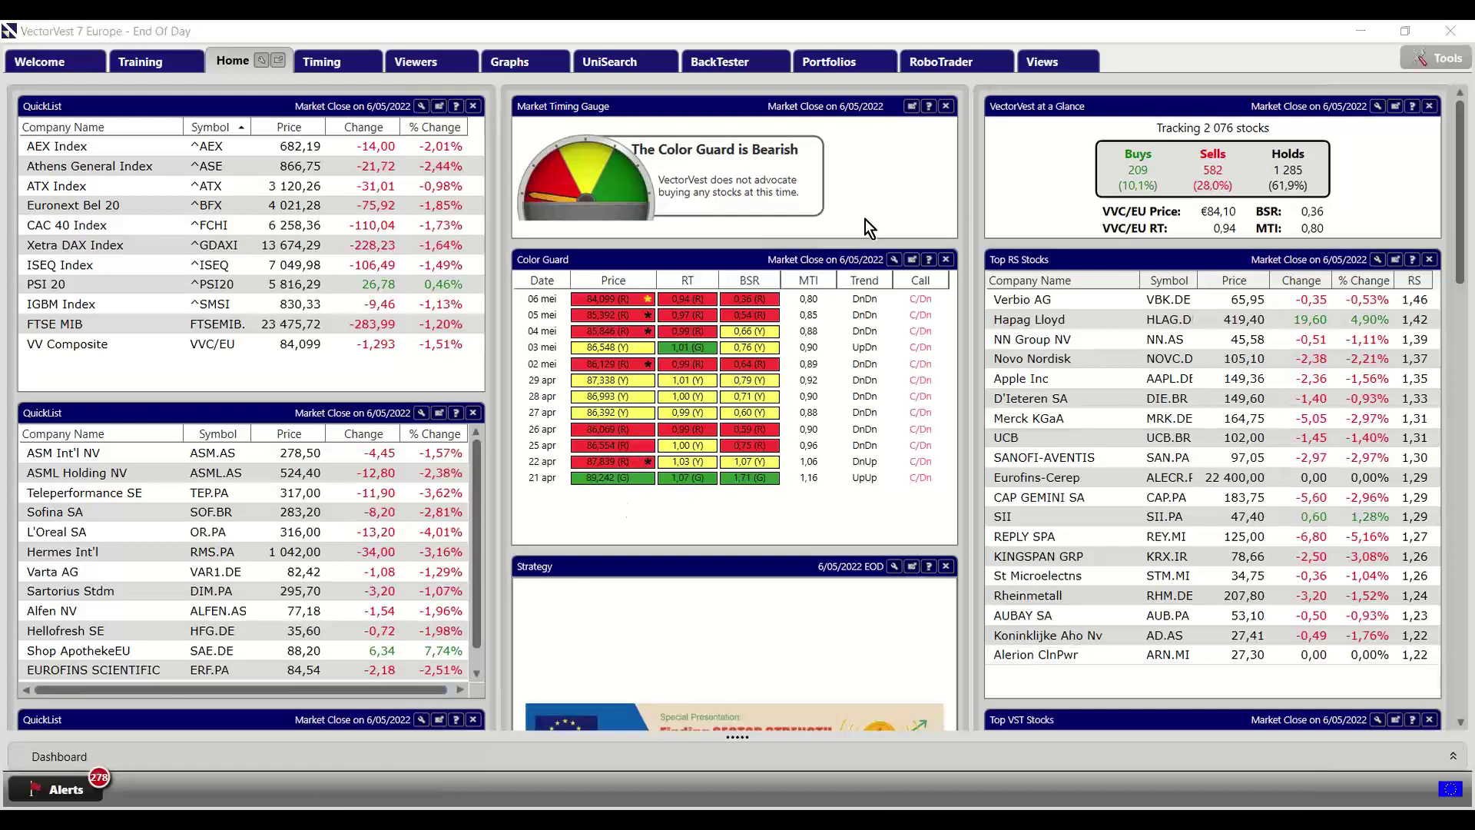
In File Explorer, open "2022 04 23 Workshop VectorVest at VFB Happening Final version.pdf" from the frequently used "1. Powerpoint" folder
key("super+e")
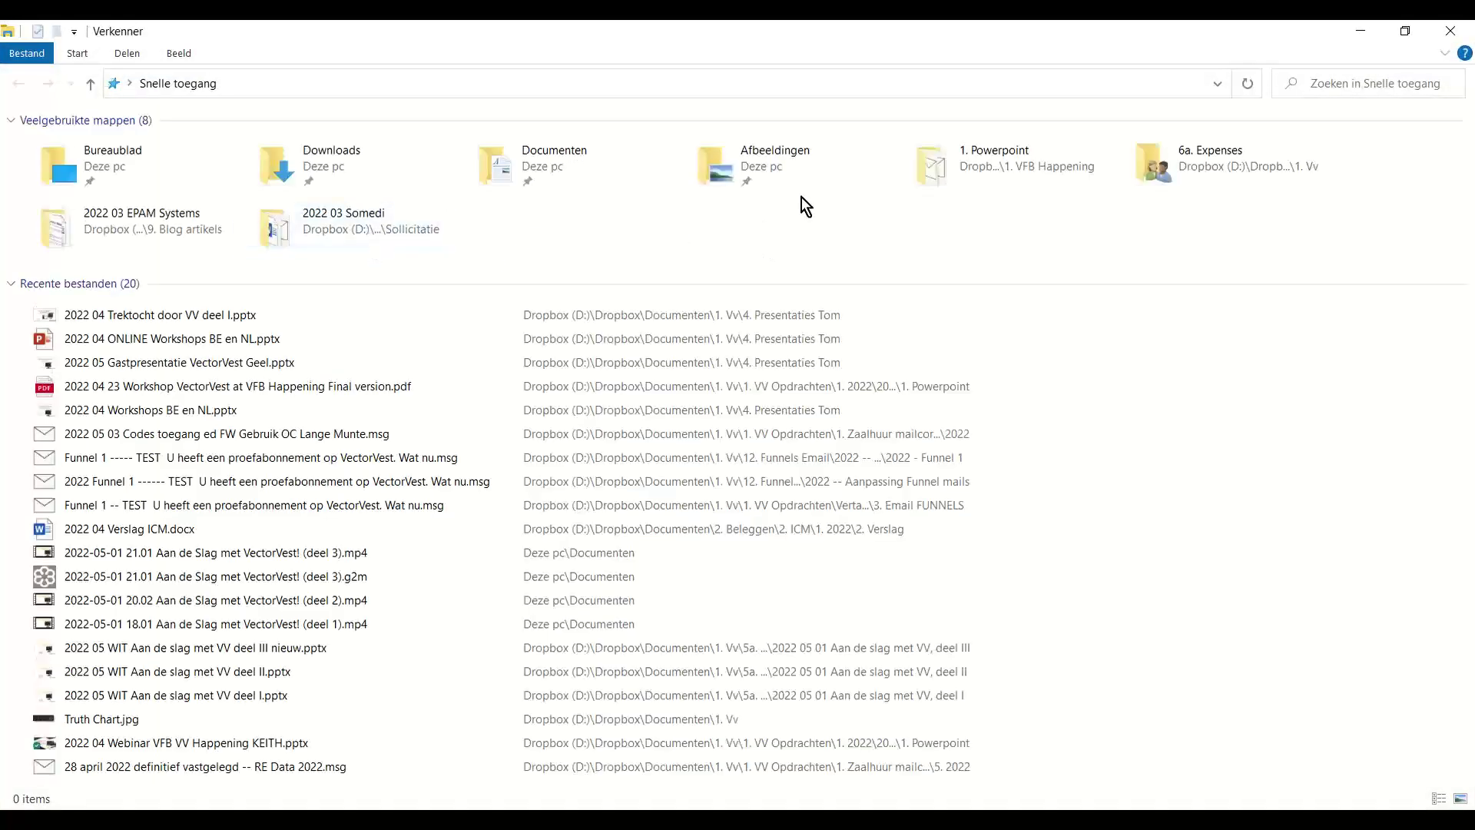
left_click(1006, 162)
double_click(1006, 162)
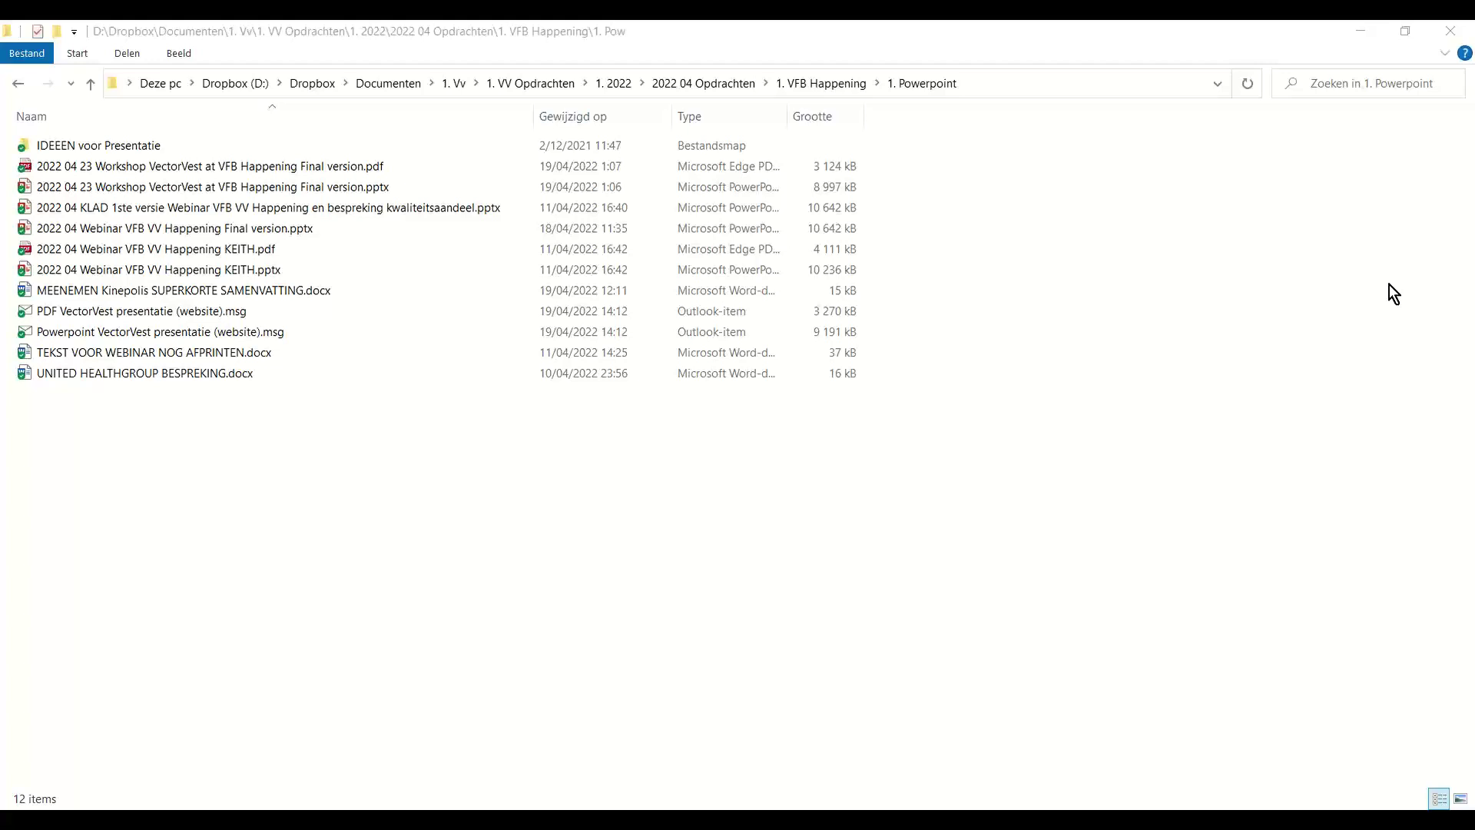
left_click(343, 173)
double_click(342, 173)
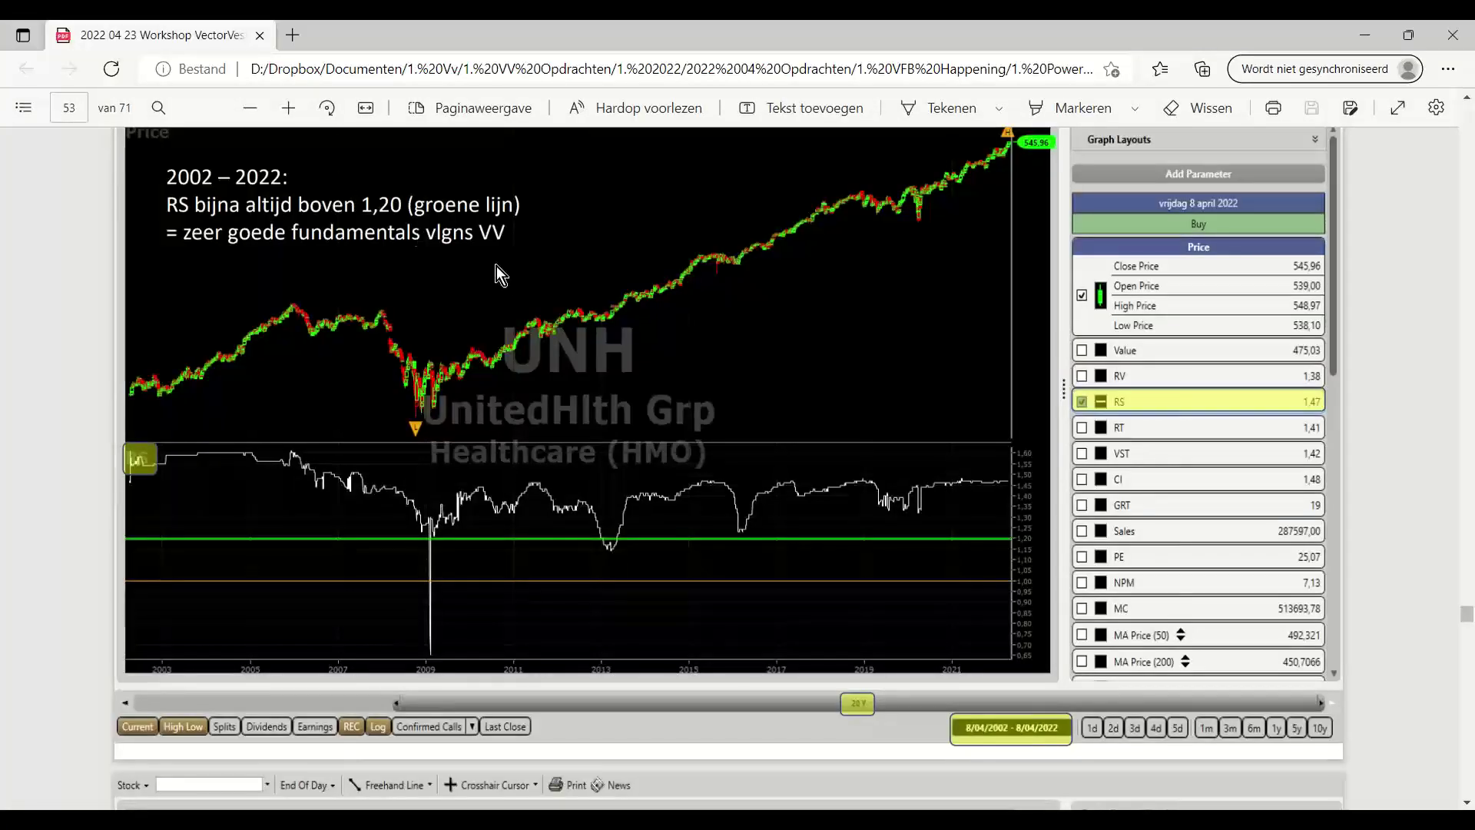
Bring up page 52 of the PDF, "HOGE RS : Tracht de markt te kloppen", to compare UNH with SPX
scroll(497, 267, "up", 3)
scroll(497, 266, "up", 3)
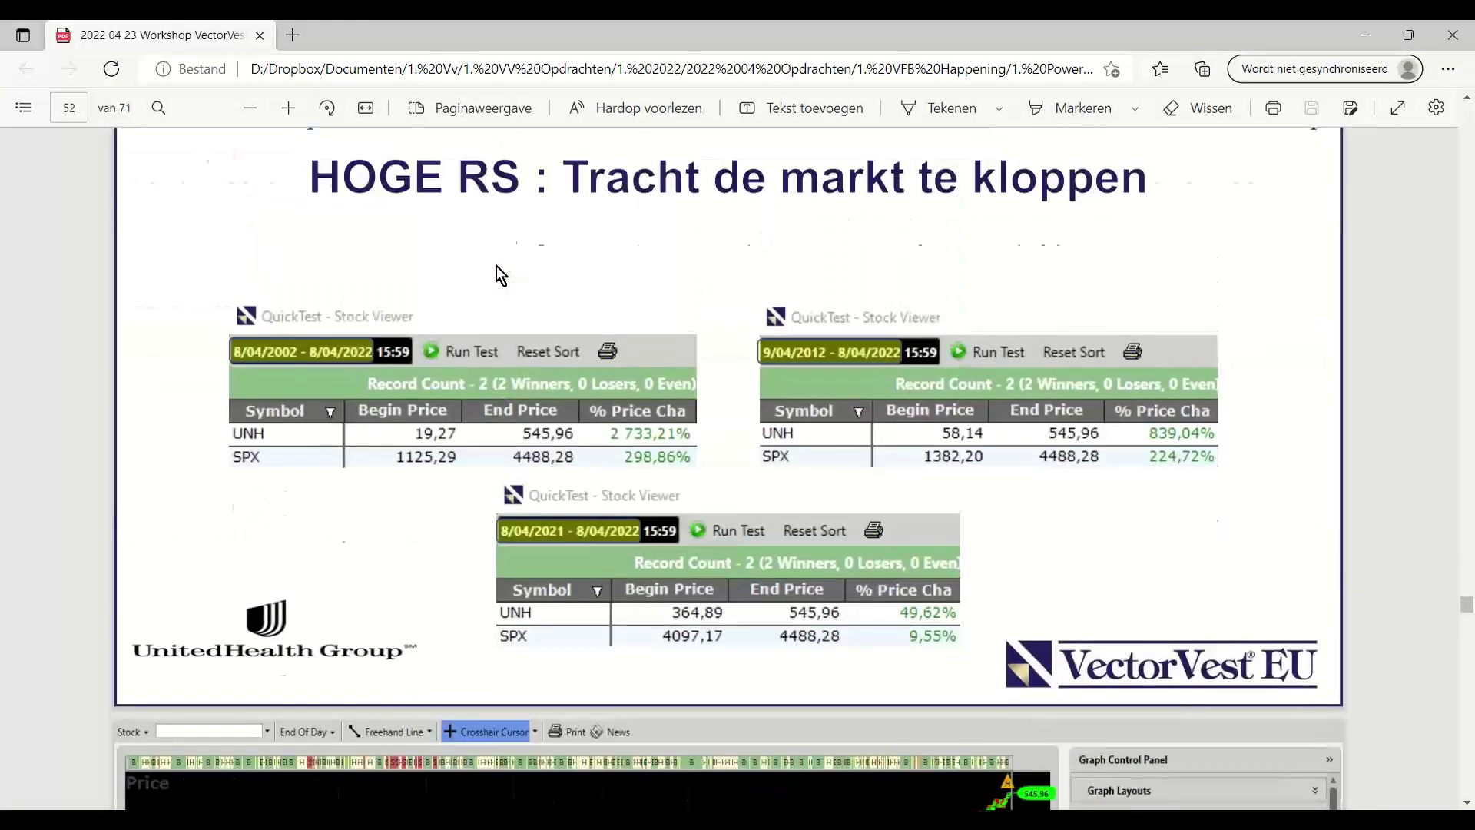
scroll(257, 456, "up", 2)
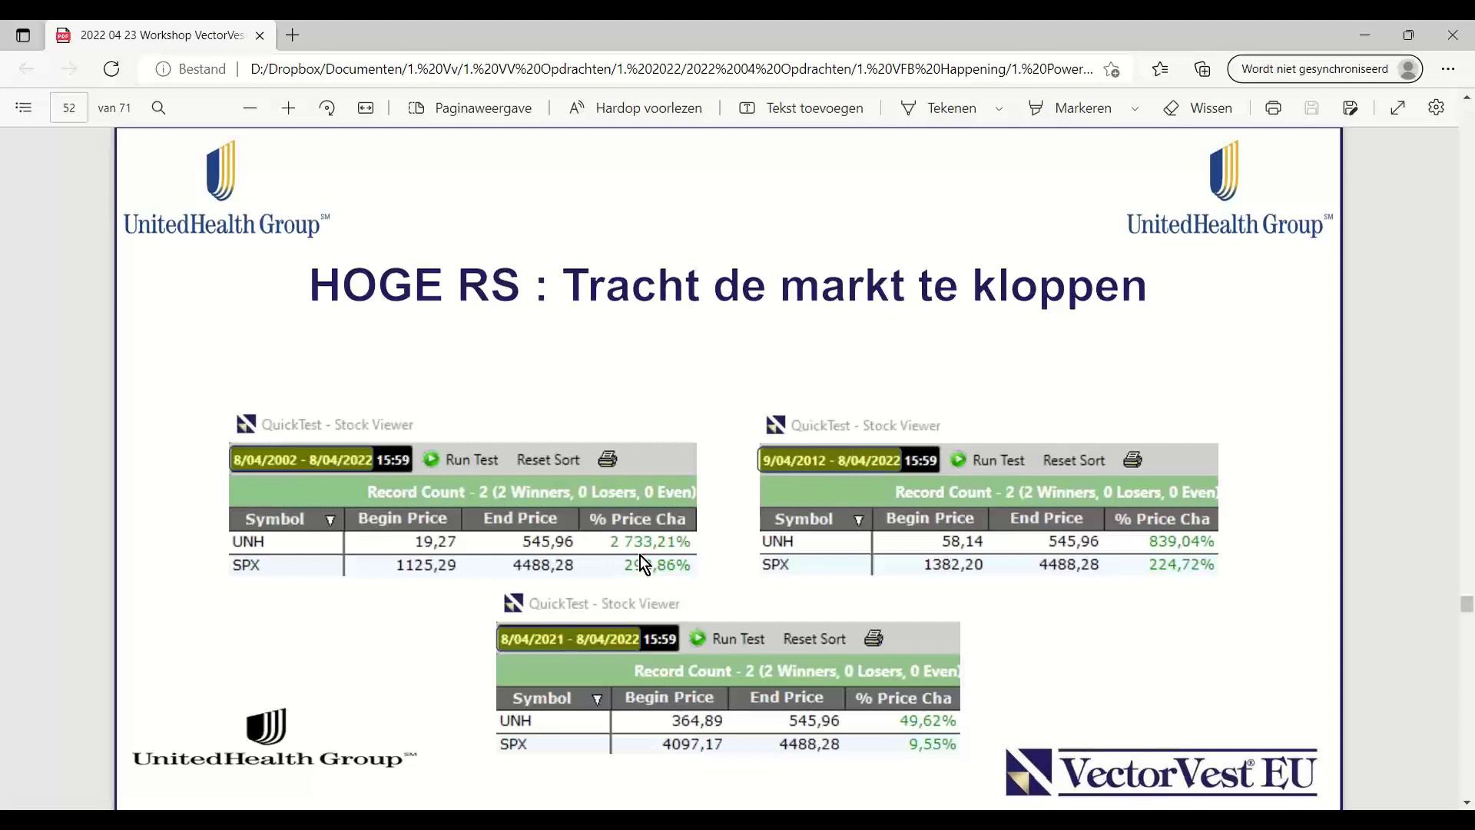
Minimise the PDF and File Explorer windows and return to the running slideshow
left_click(1368, 36)
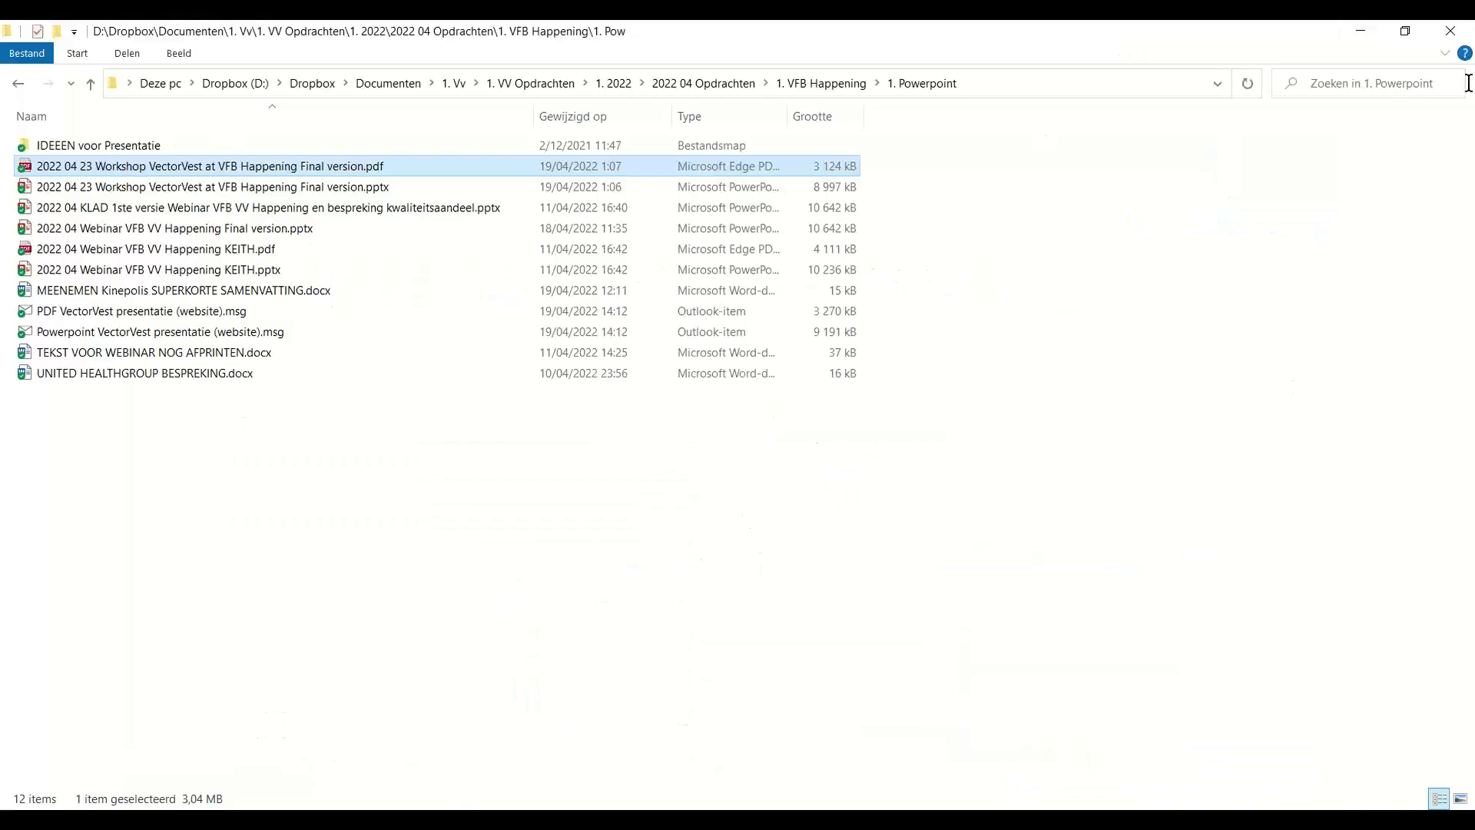
left_click(1375, 31)
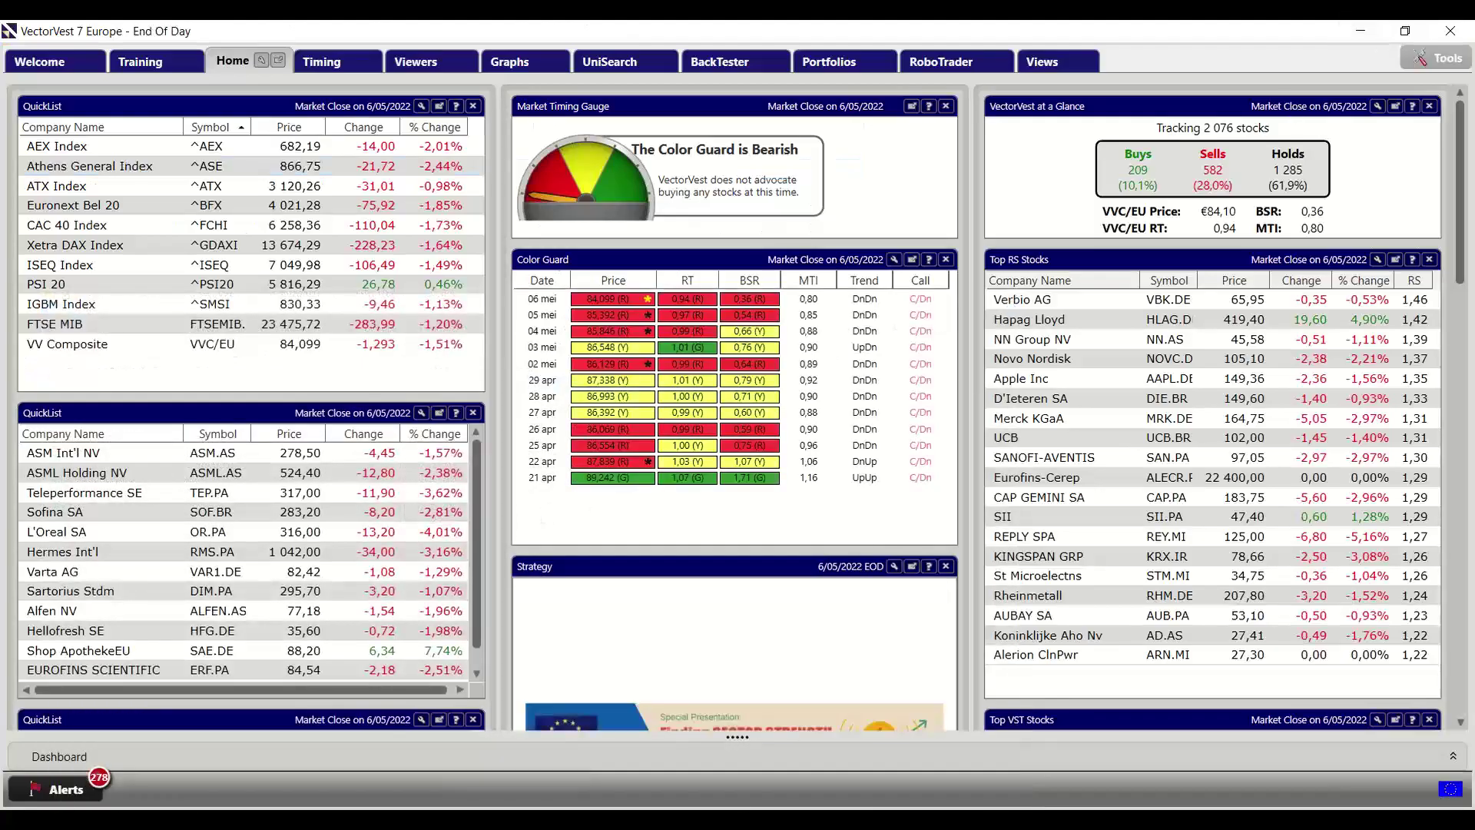
left_click(738, 753)
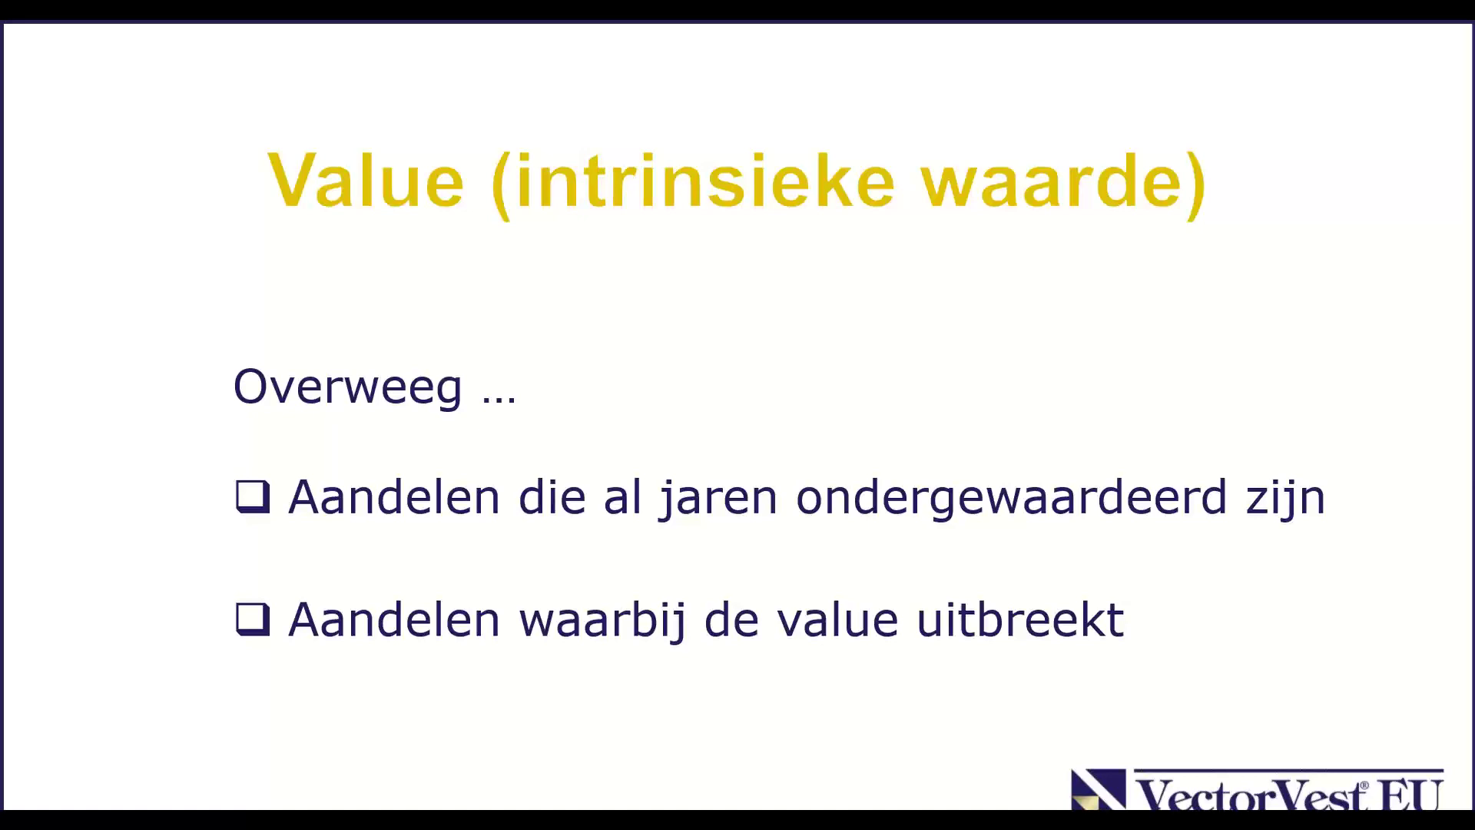
Switch to VectorVest 7 Europe and open Model Portfolio #1 among the VectorVest portfolios
key("alt+Tab")
key("alt+Tab")
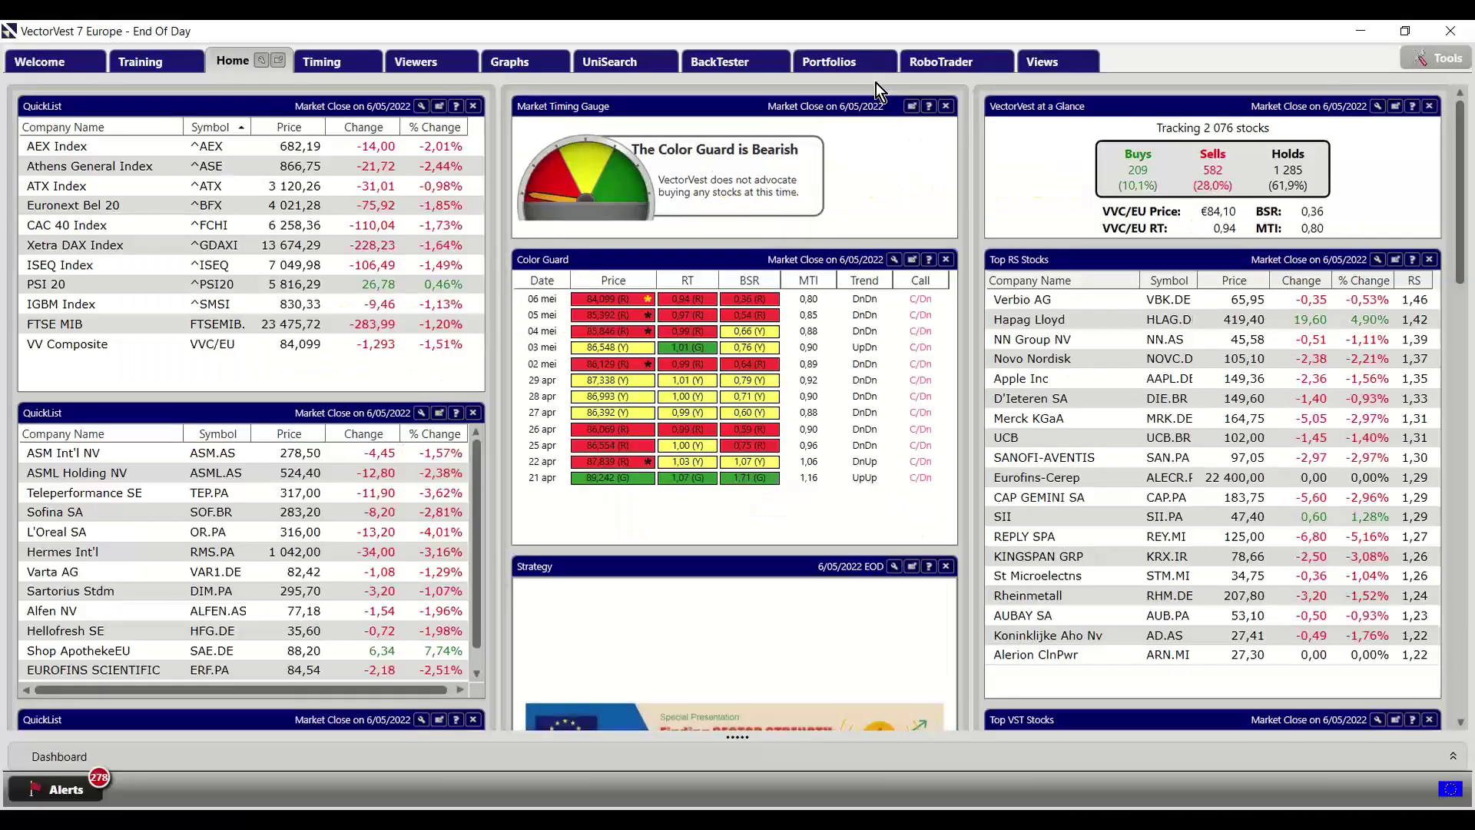
left_click(846, 66)
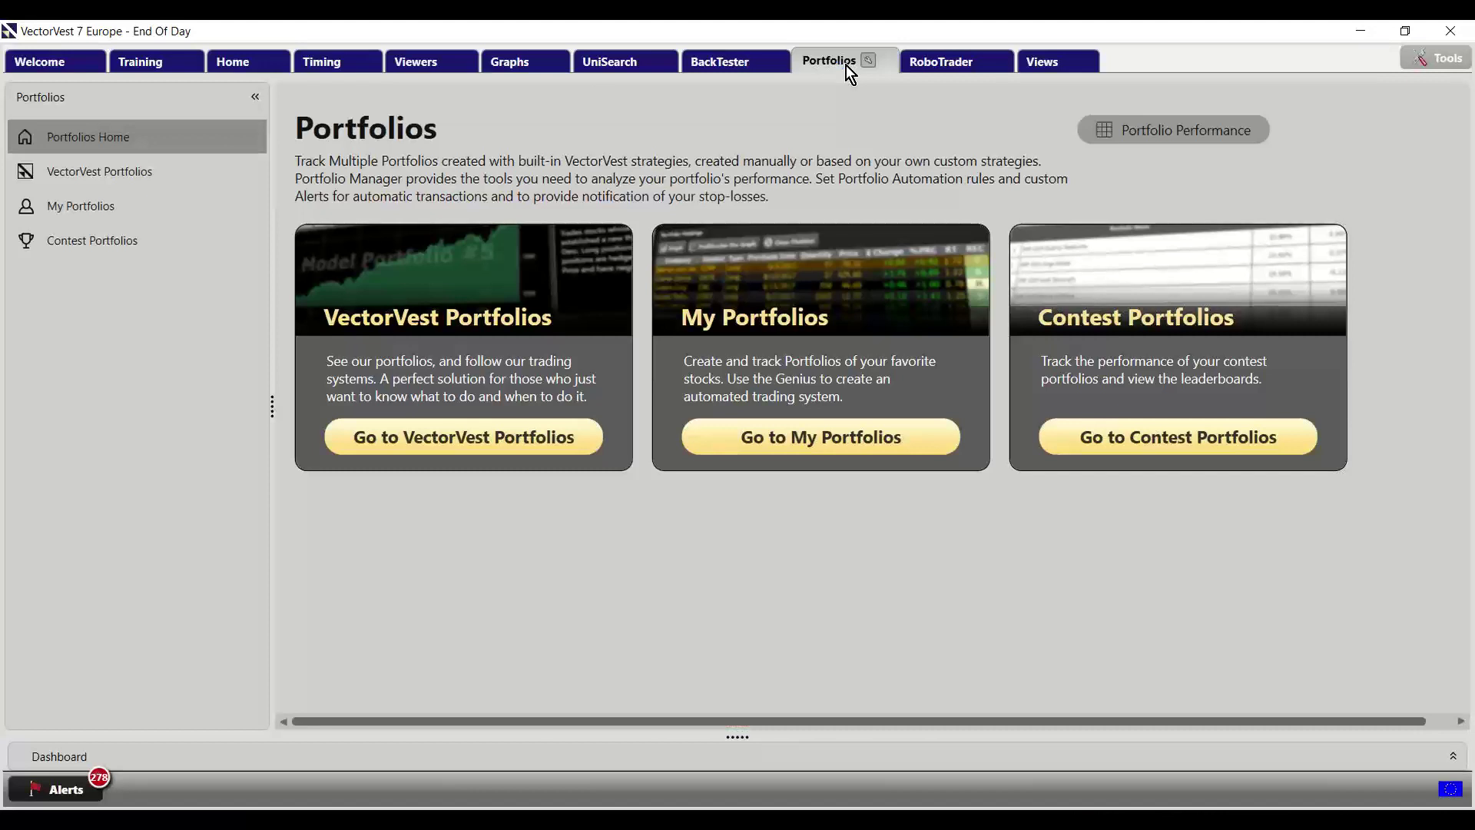
left_click(114, 174)
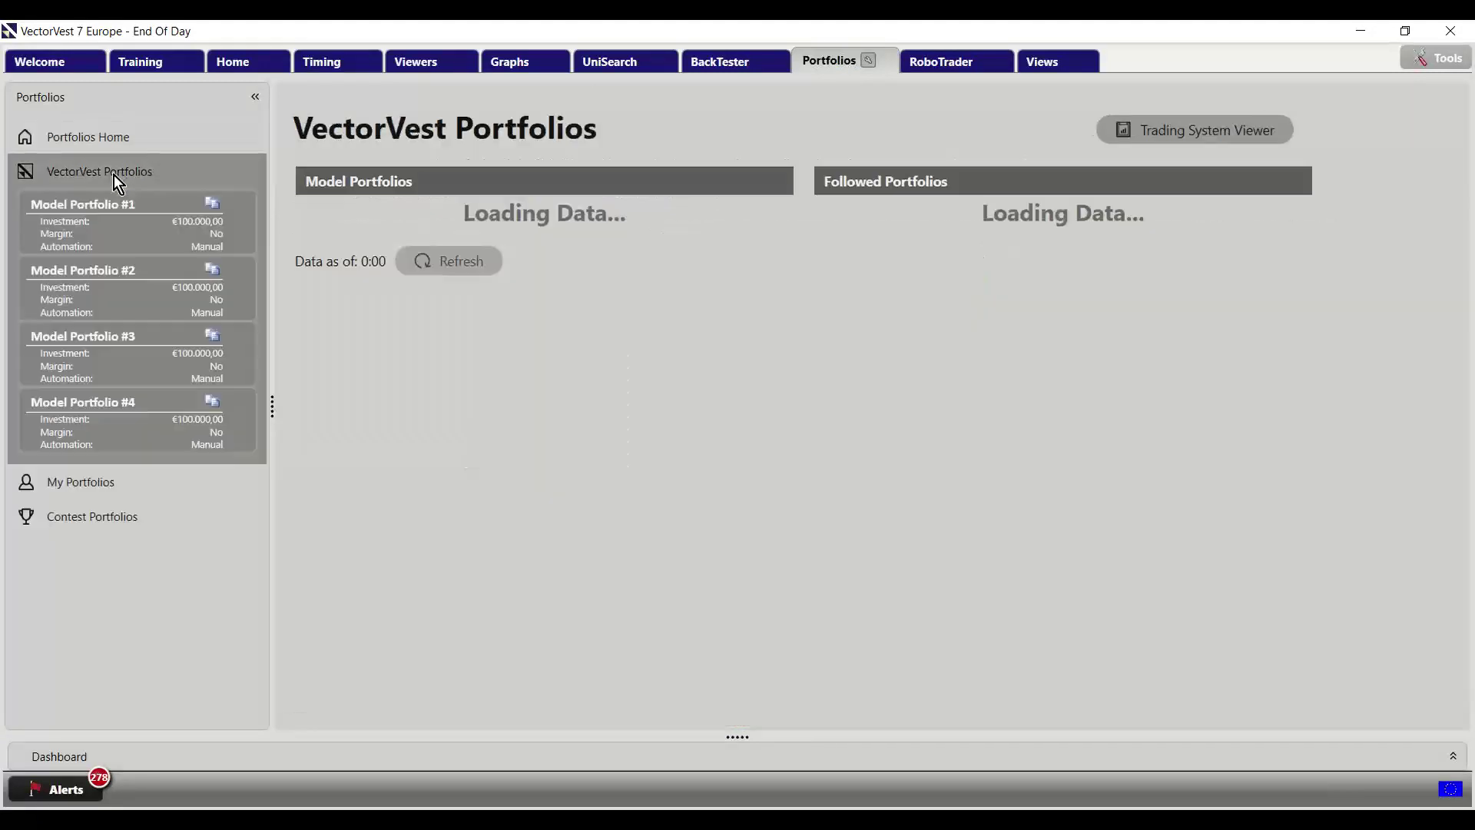
left_click(115, 217)
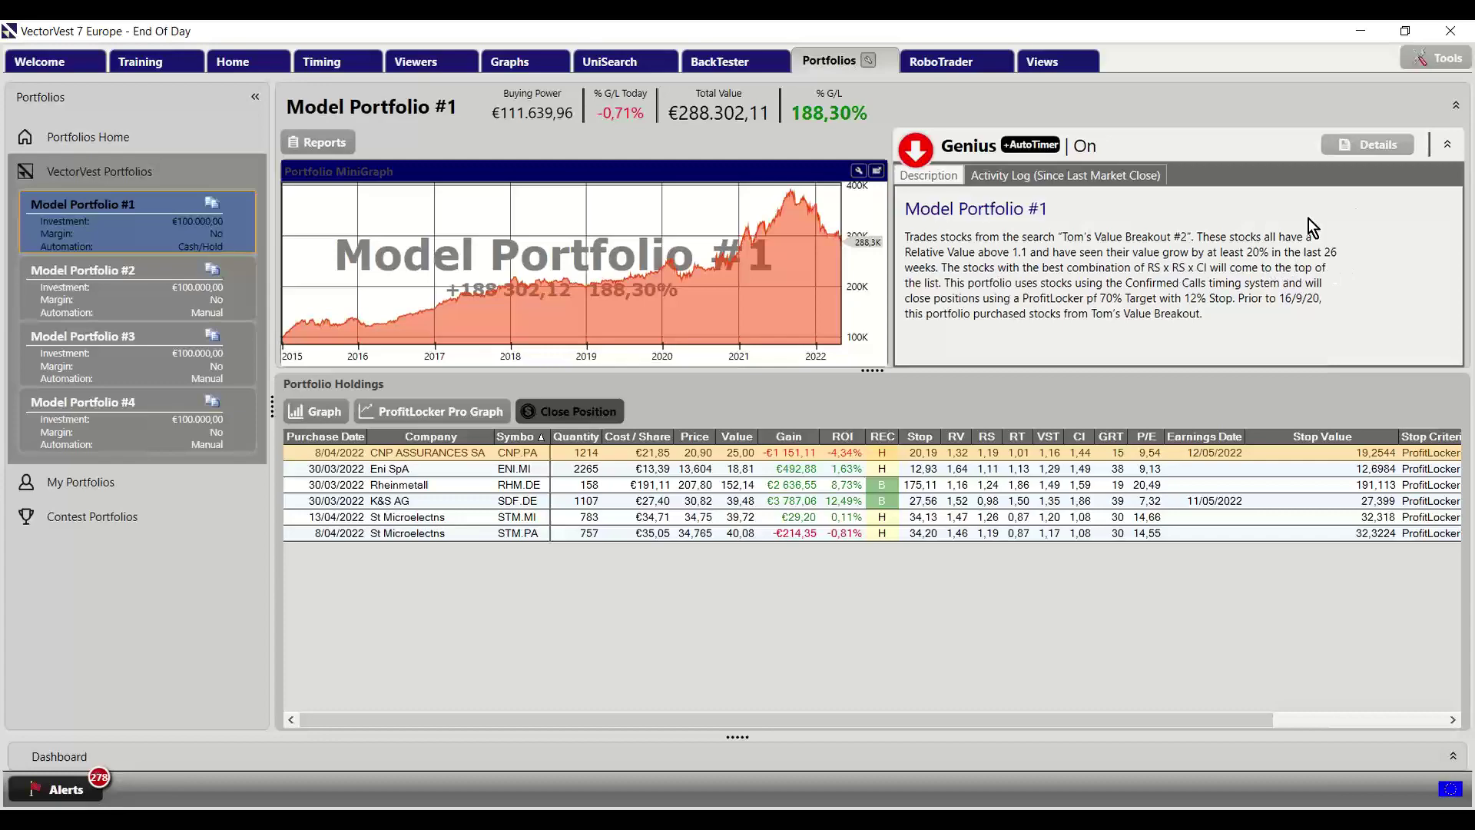
Open the Genius details of Model Portfolio #1 and expand the "Tom's Value Breakout #2" fill mode to examine its search parameters
left_click(1371, 146)
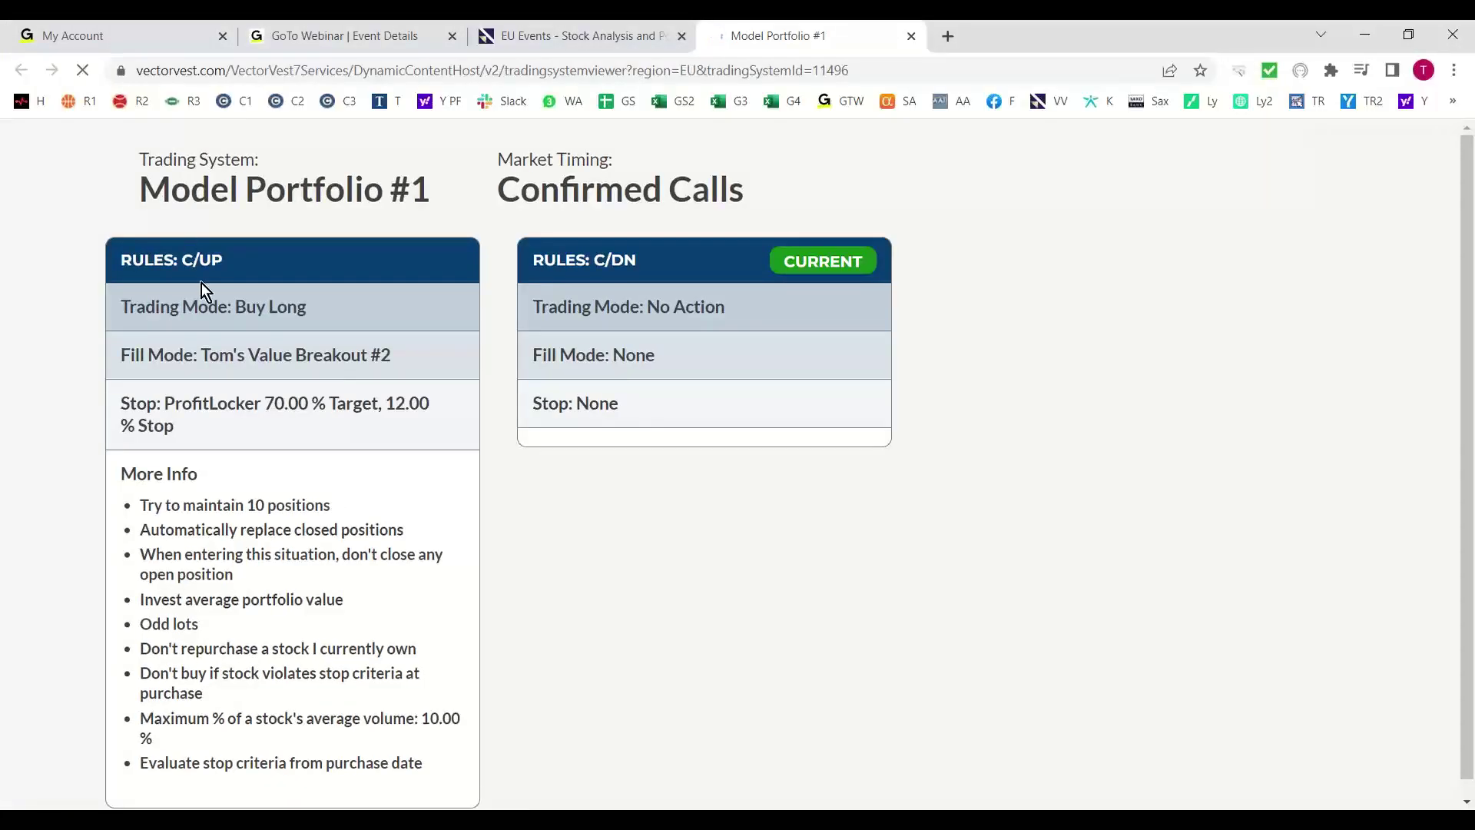
left_click(280, 355)
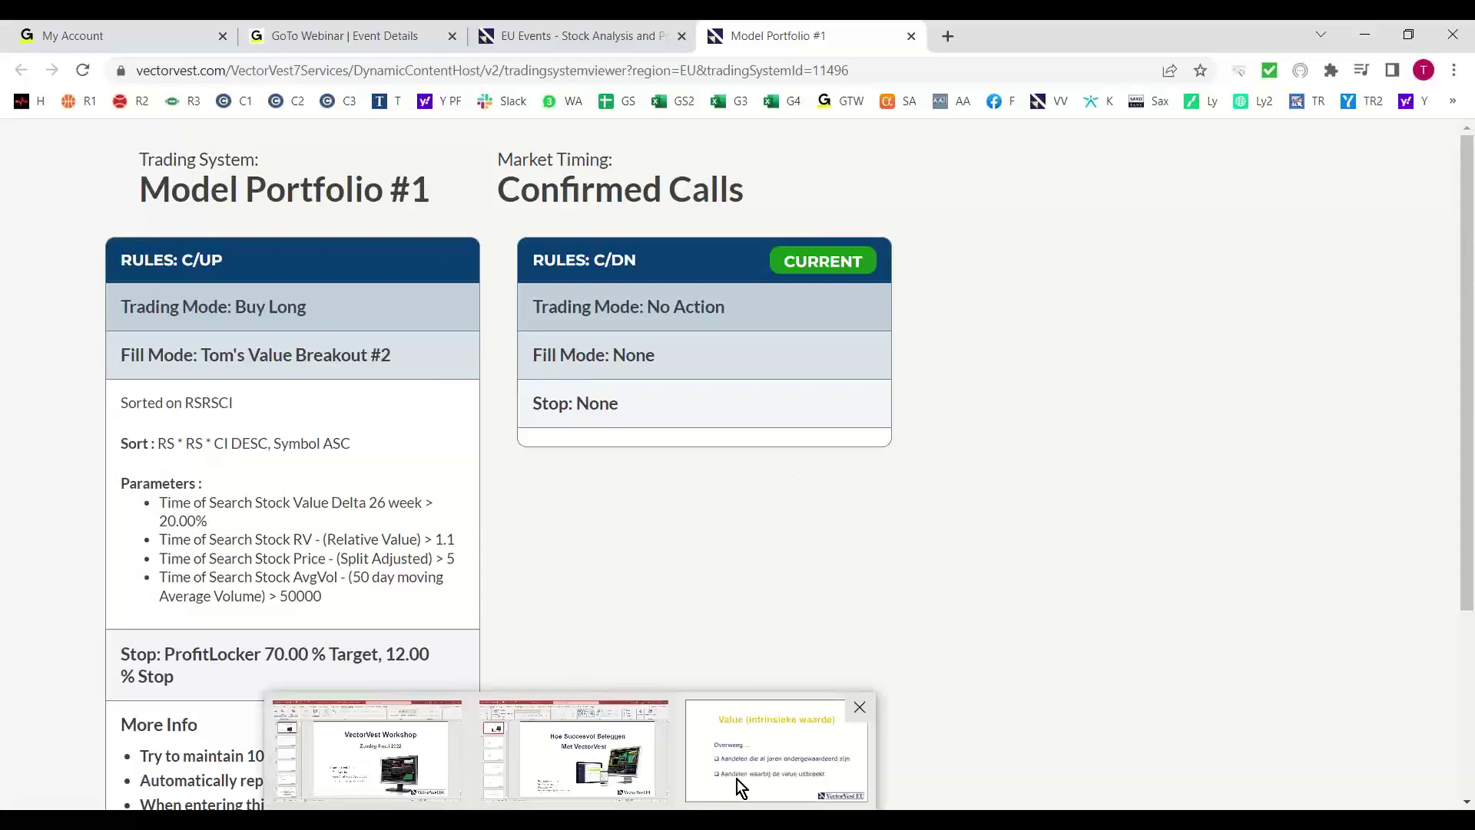
Return to the running slideshow and advance to the slide "VectorVest bevat traditionele T.A."
left_click(781, 760)
left_click(711, 424)
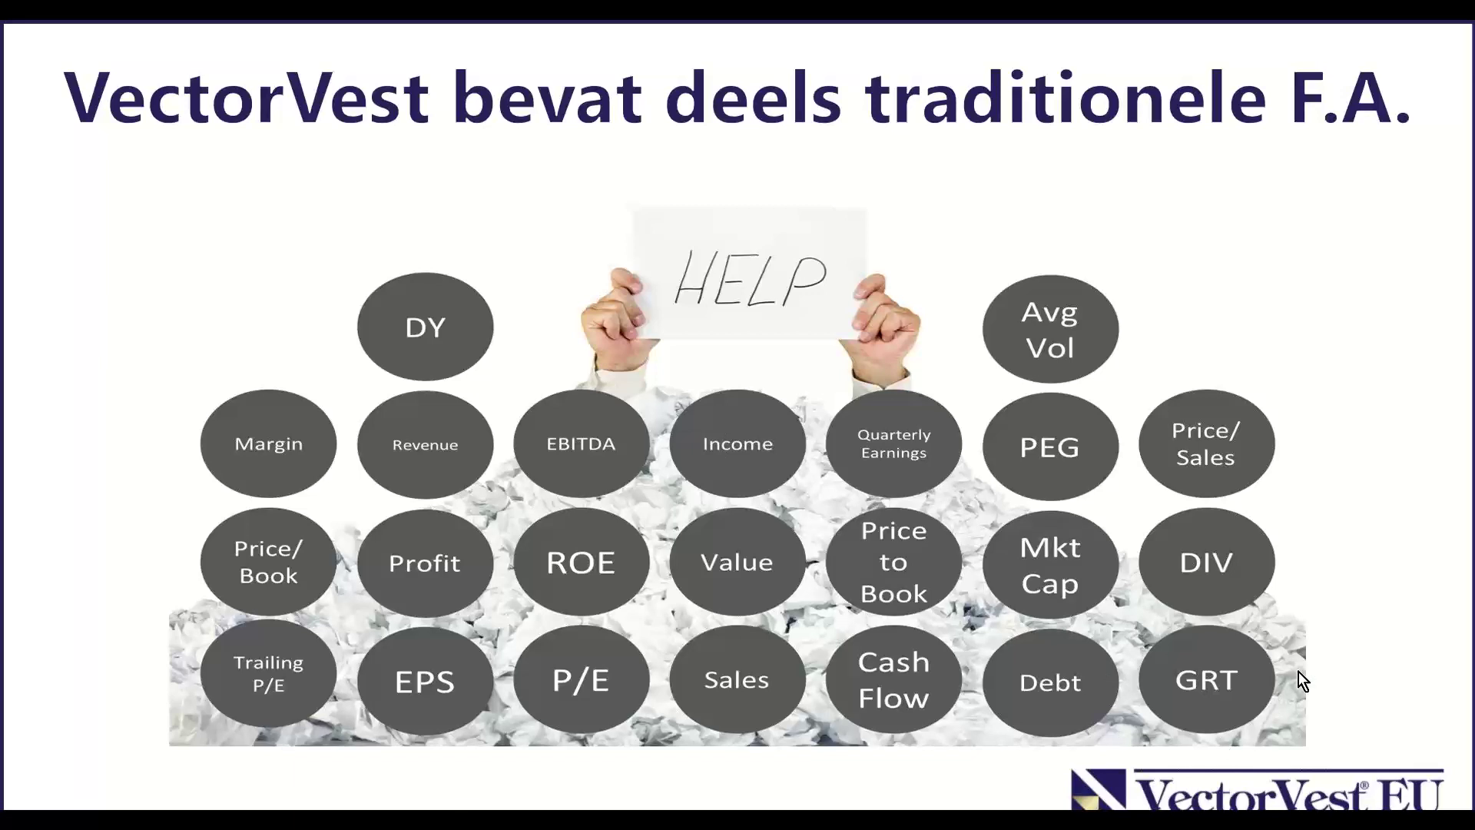
left_click(1371, 607)
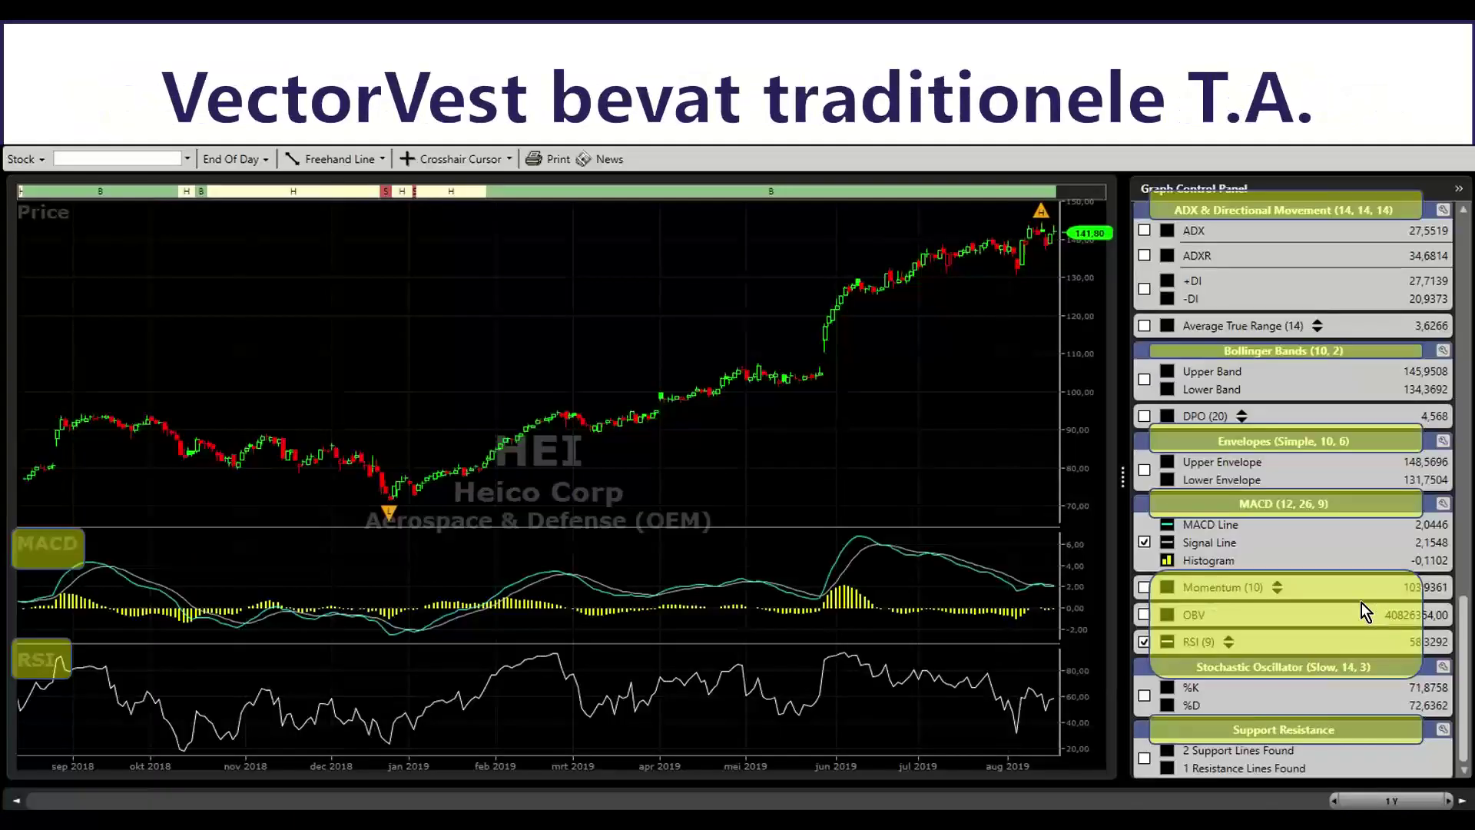
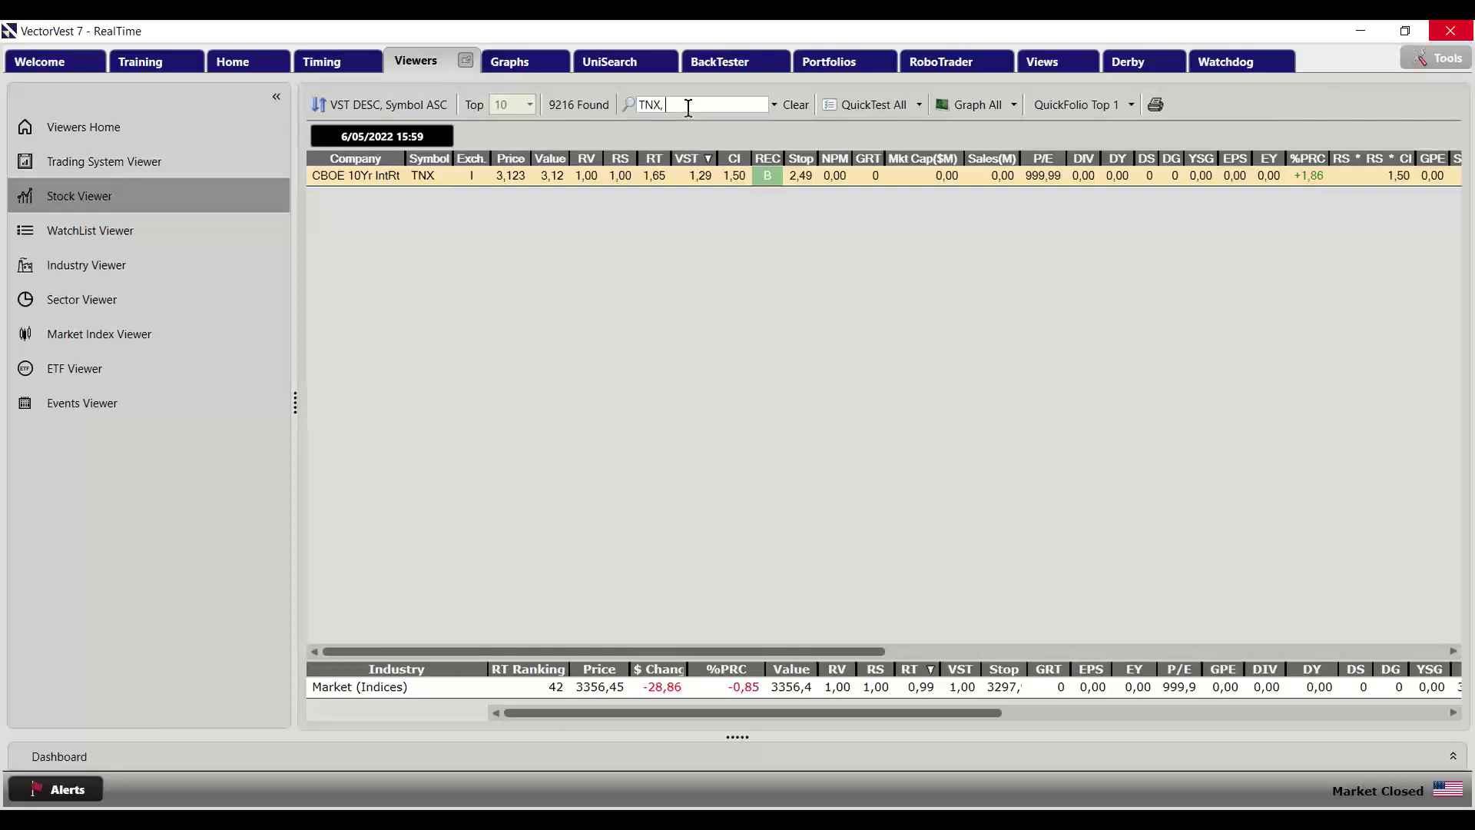
Replace the symbol in the Stock Viewer search with DHI, FB and EPAM to list these three stocks
key("BackSpace")
key("BackSpace")
key("BackSpace")
key("BackSpace")
type("DHI")
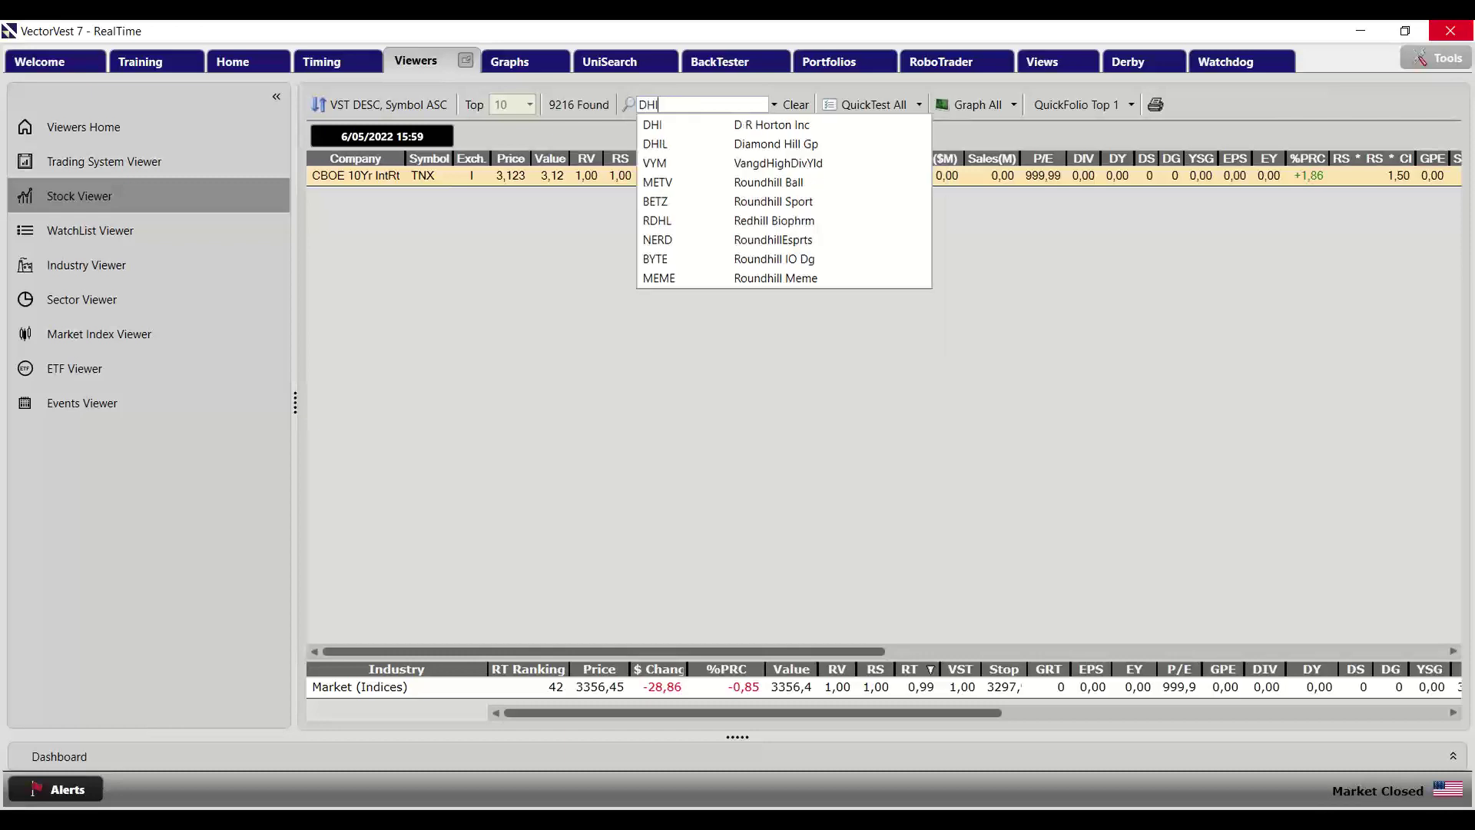
type(", MT")
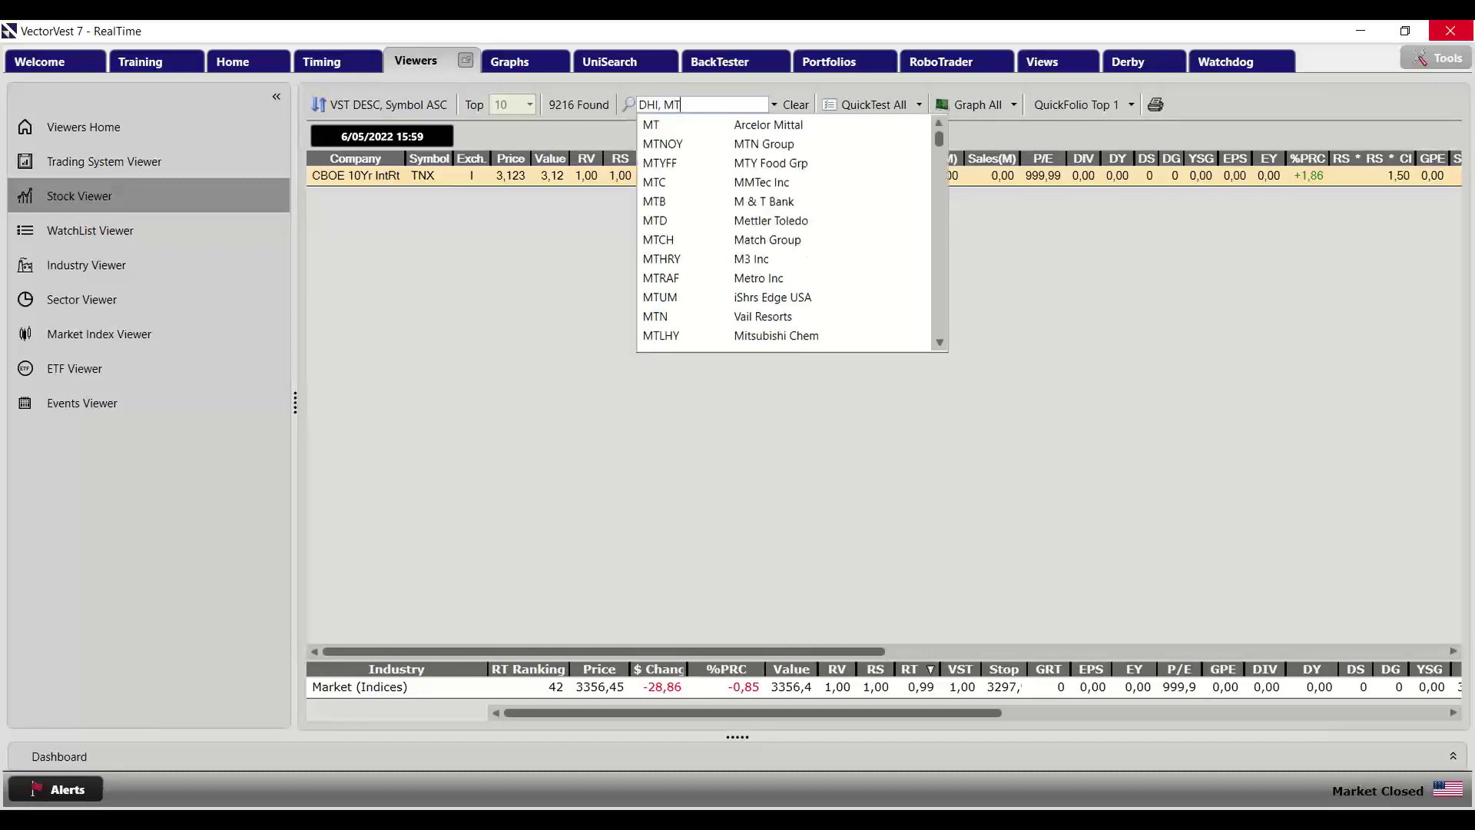
key("BackSpace")
key("BackSpace")
key("BackSpace")
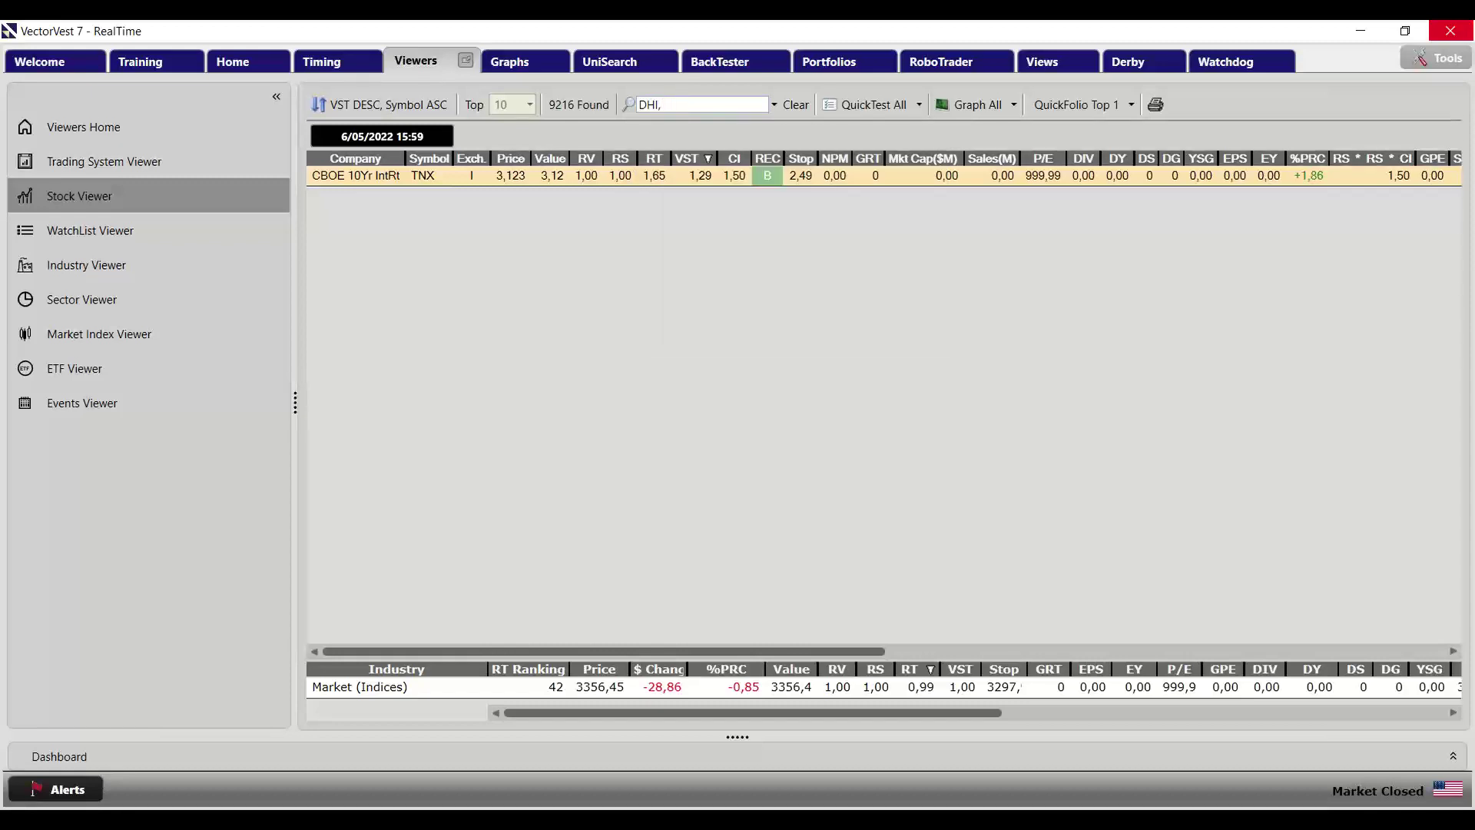
type("FB, EPAM")
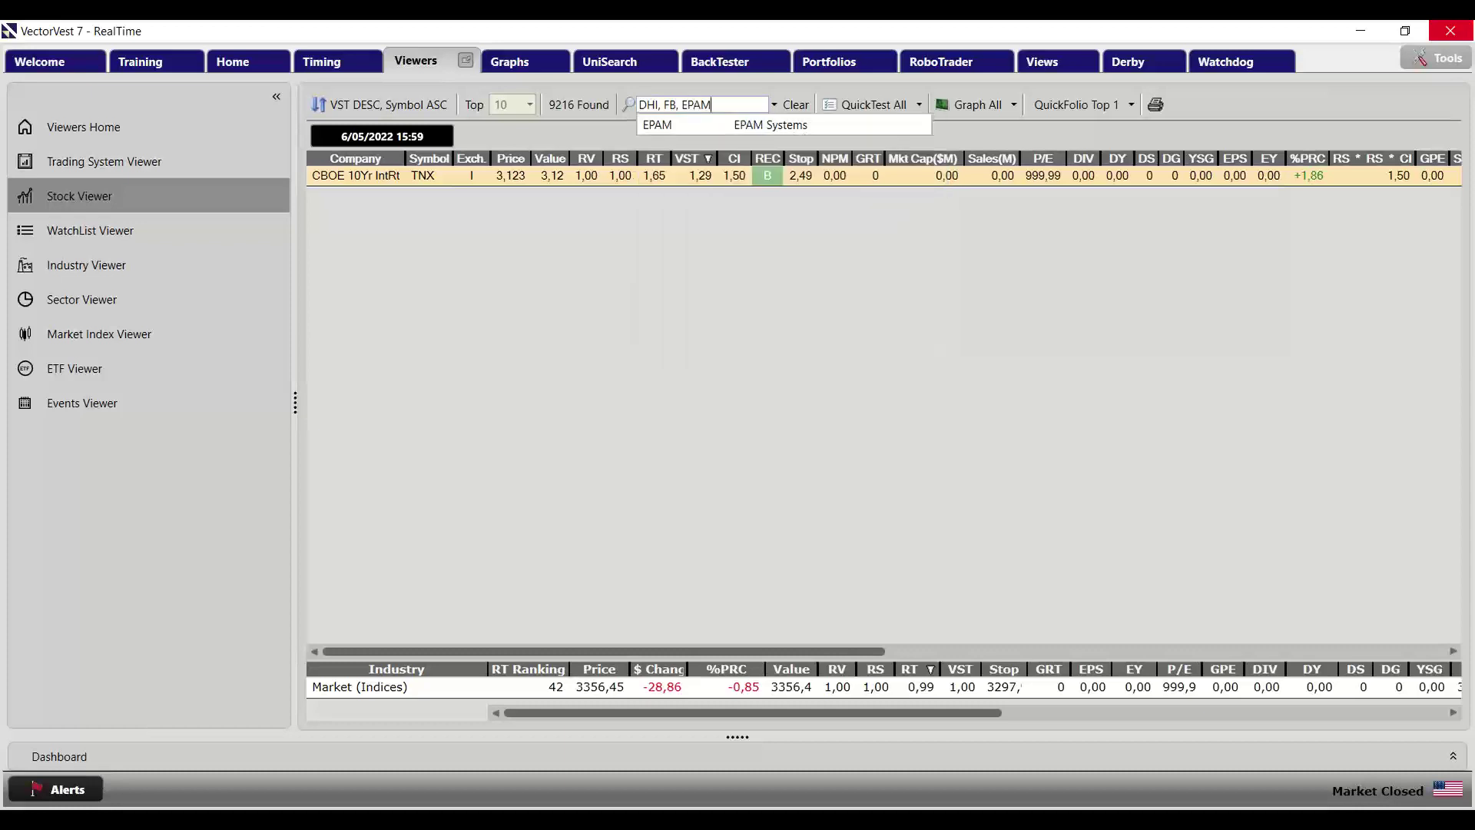
key("Return")
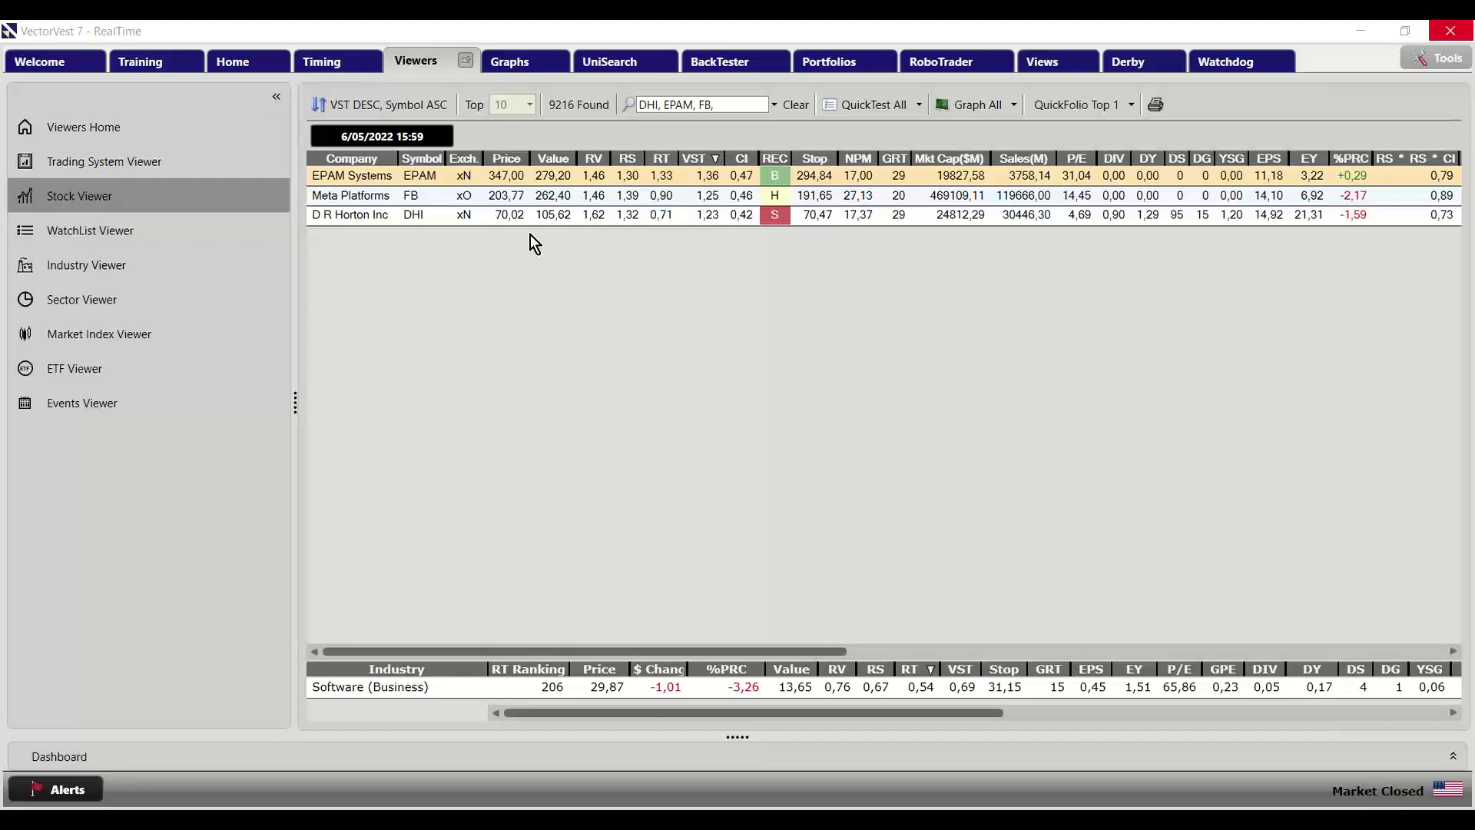
Open the stock graph of D R Horton Inc (DHI) and maximise its window
left_click(373, 213)
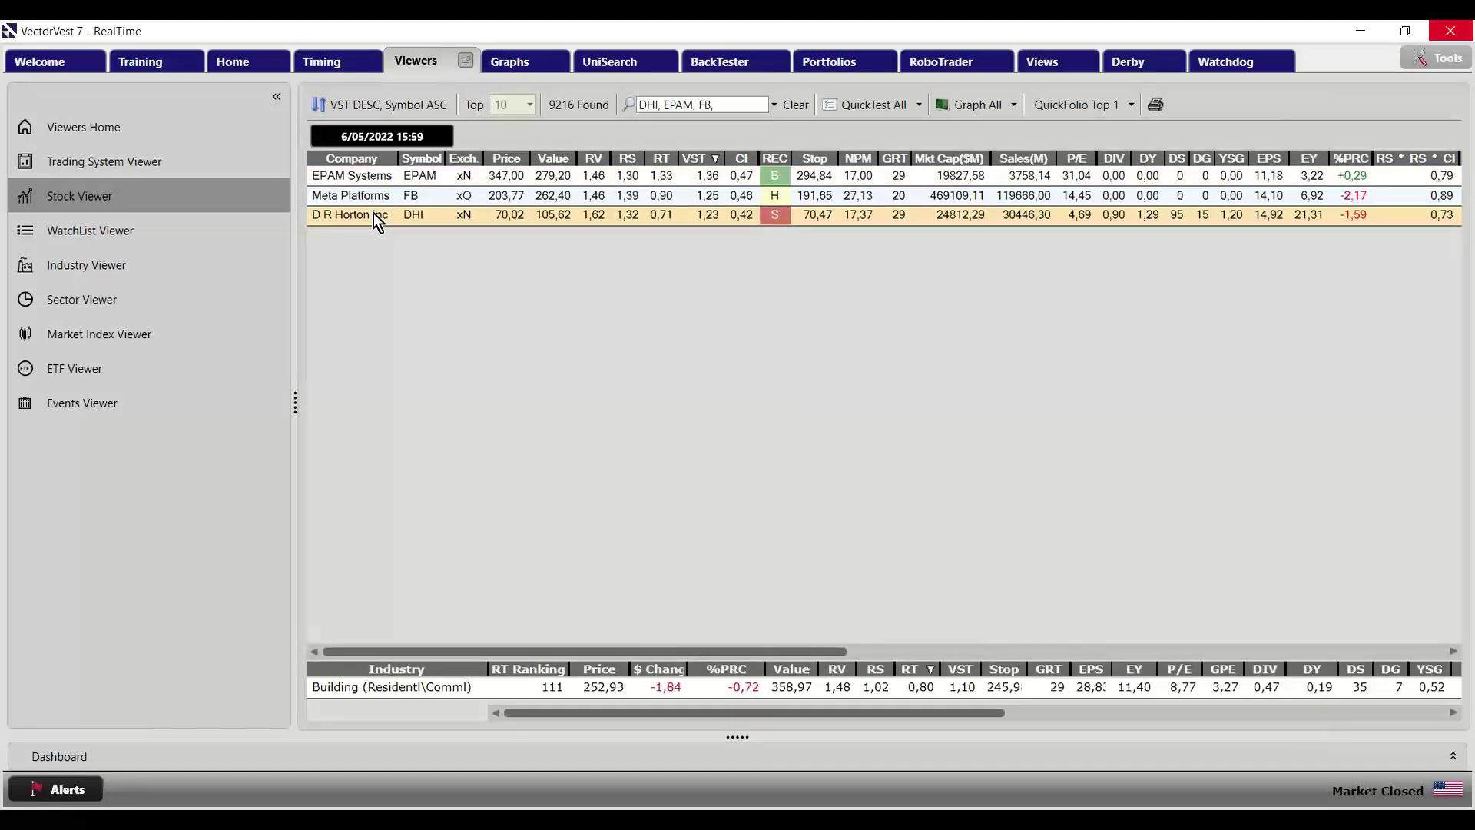
right_click(373, 213)
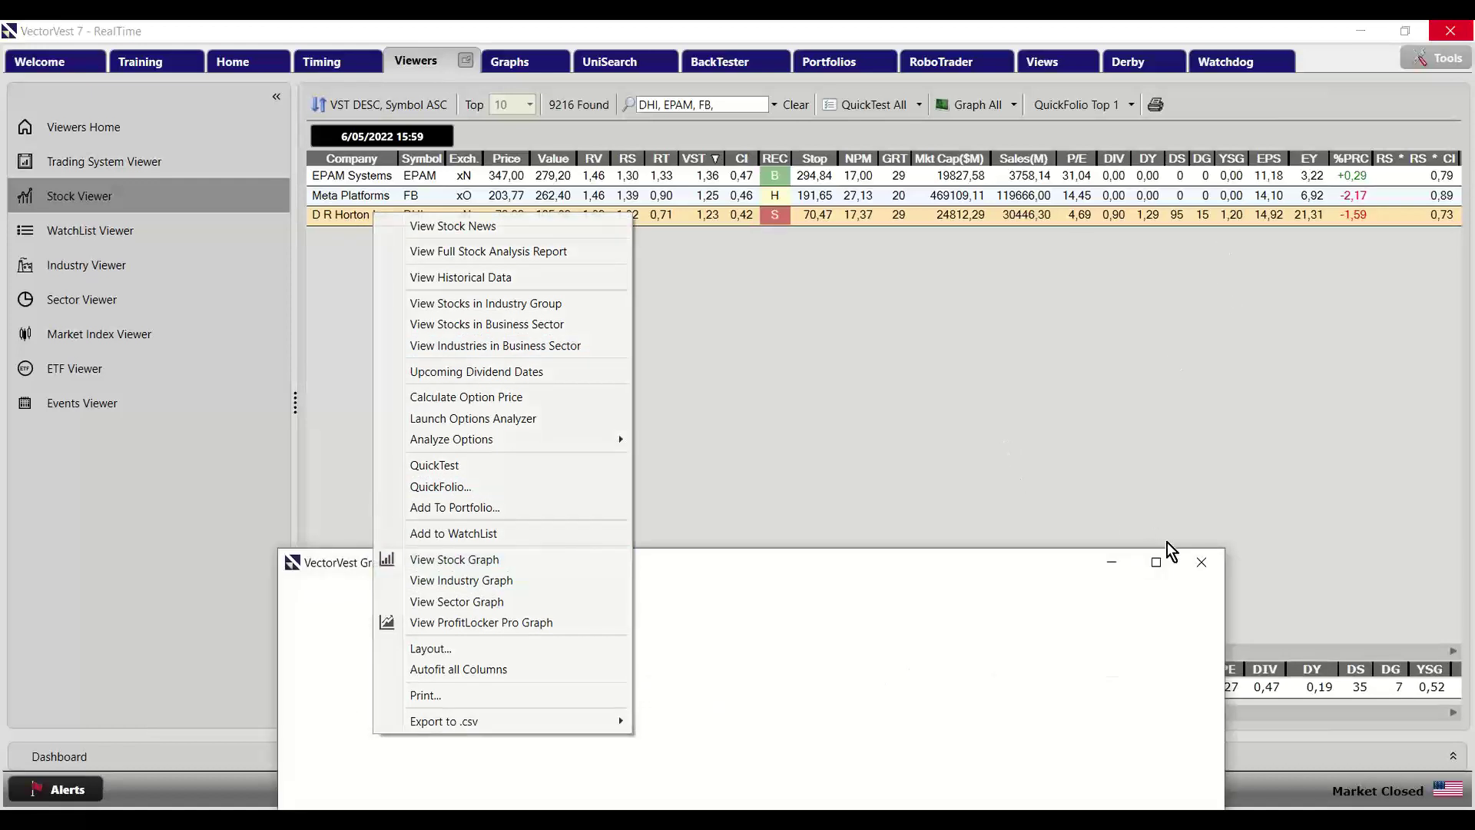
left_click(1158, 563)
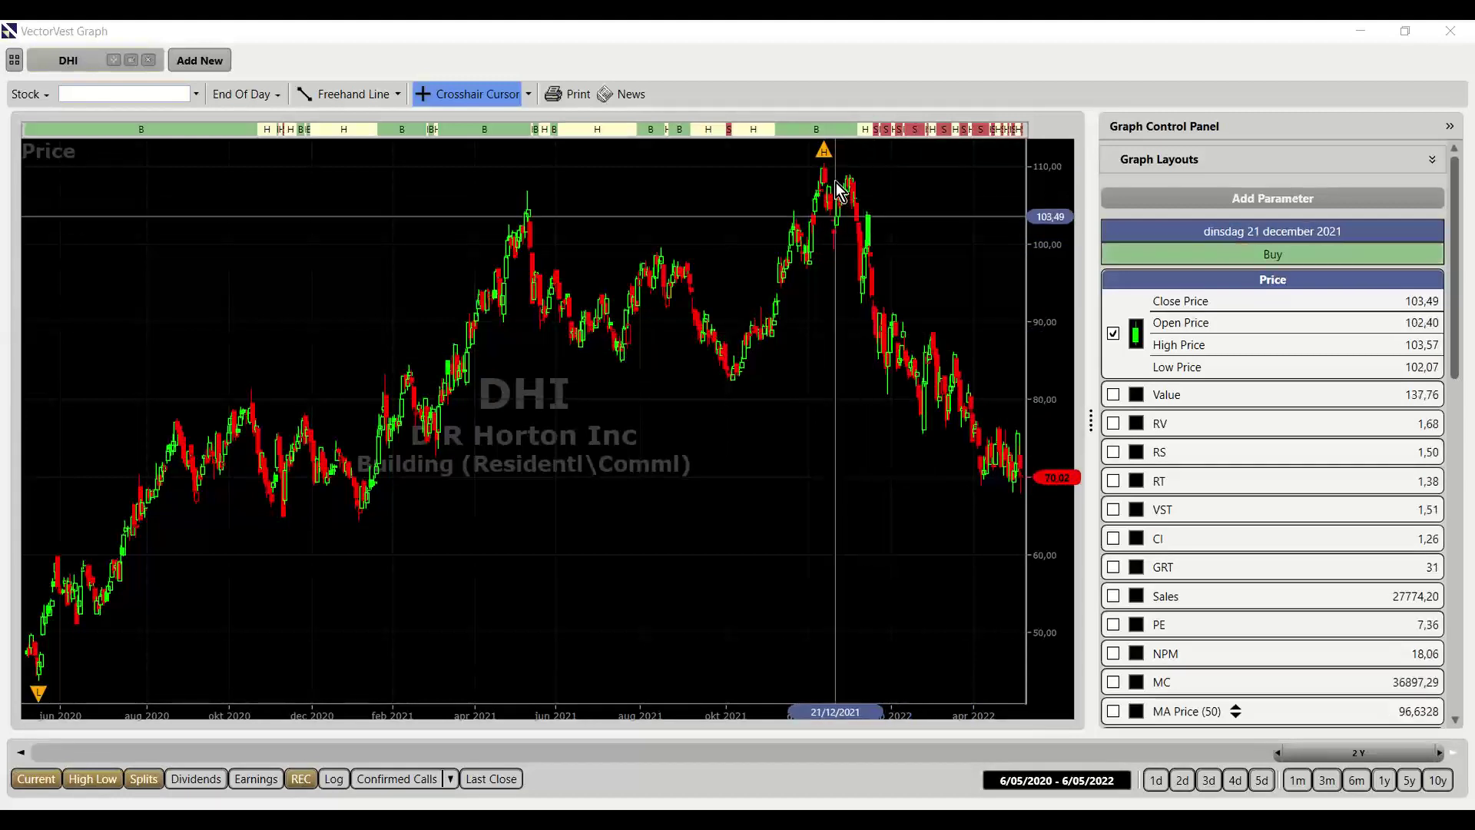
Examine DHI's price history over 2/03/2005 - 20/05/2009, and restore the graph range to 6/05/2020 - 6/05/2022
left_click_drag(1338, 744, 636, 740)
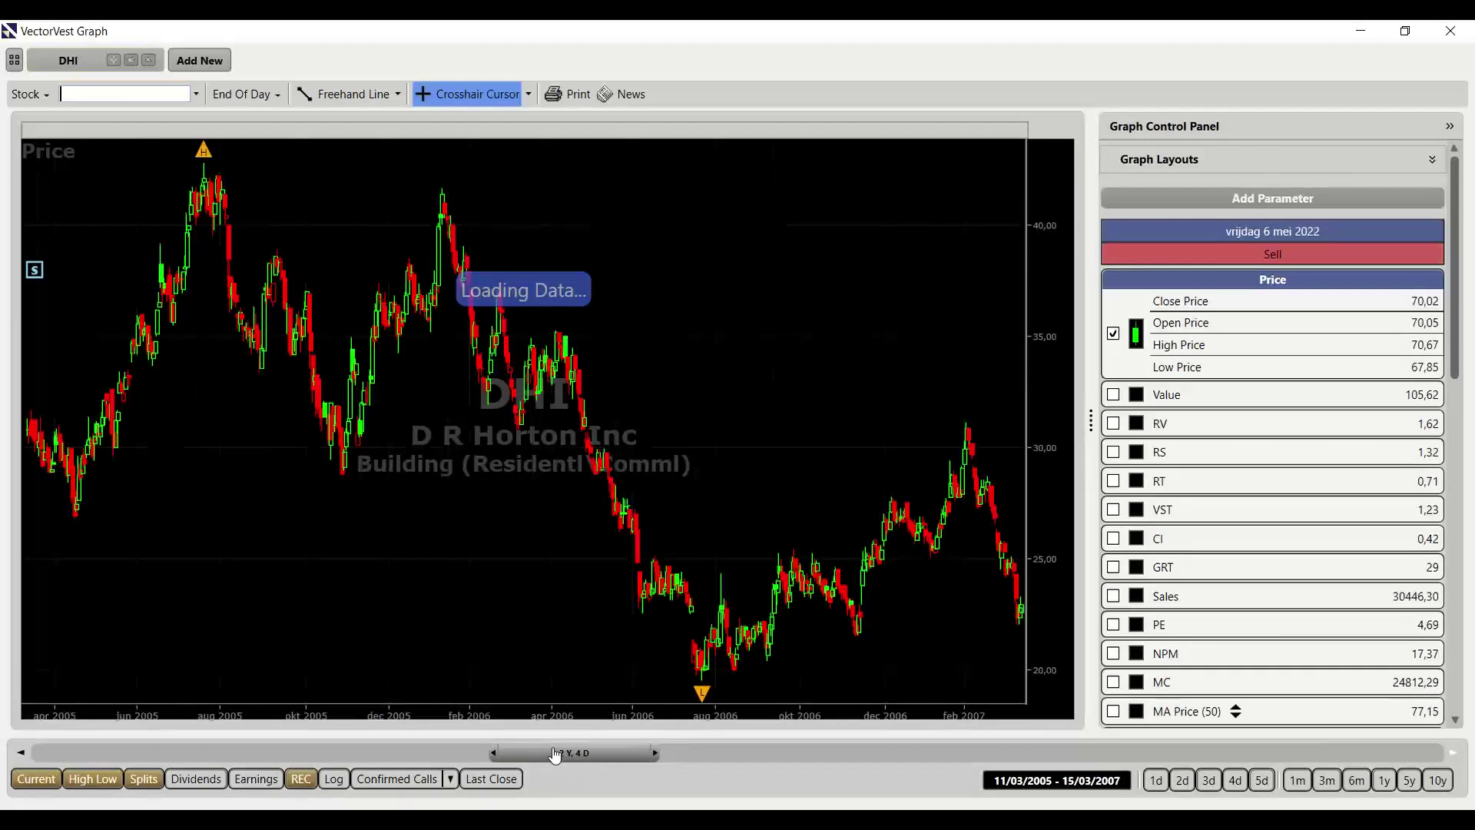
left_click_drag(645, 755, 771, 750)
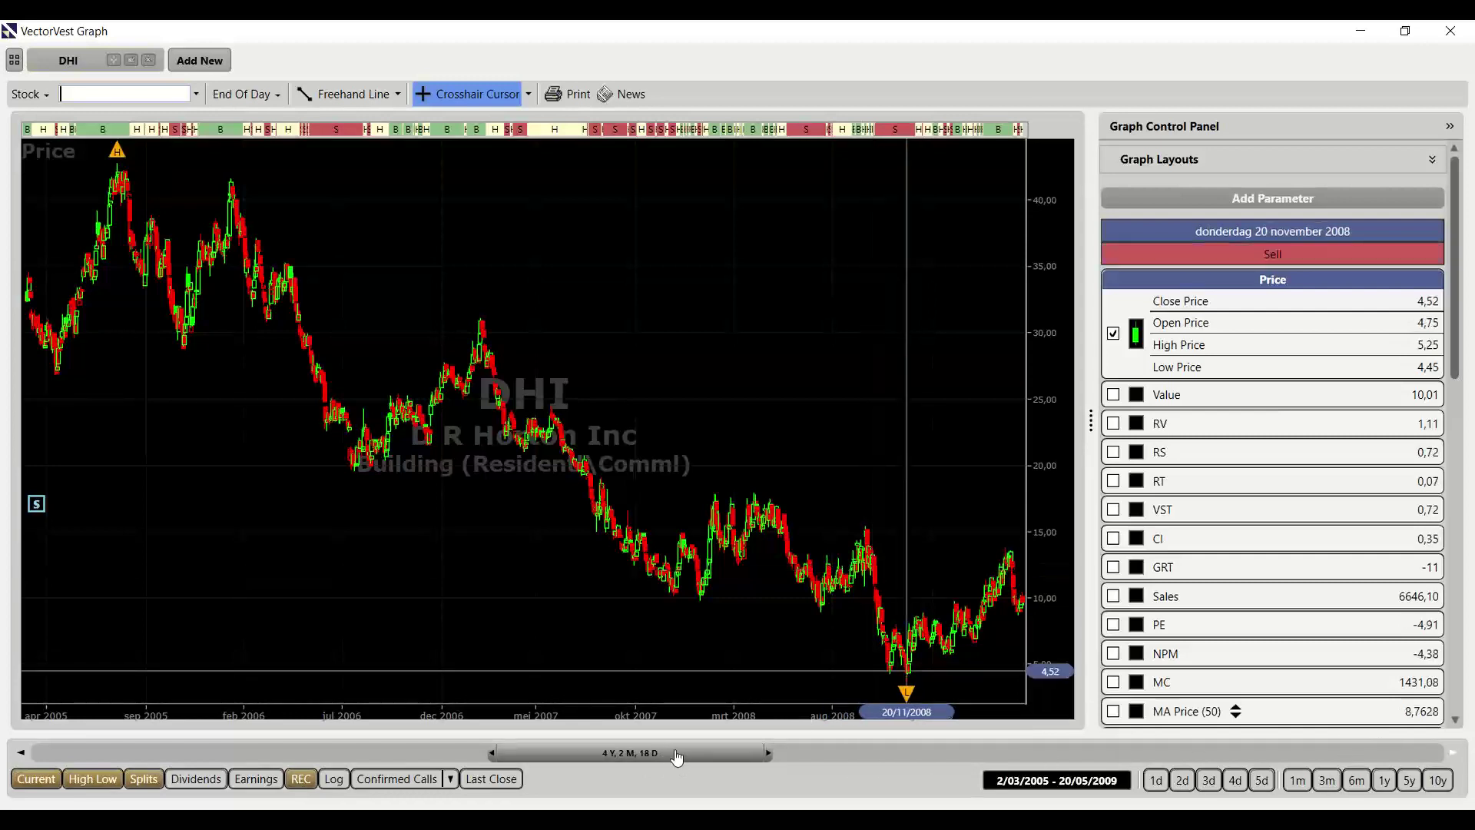
key("End")
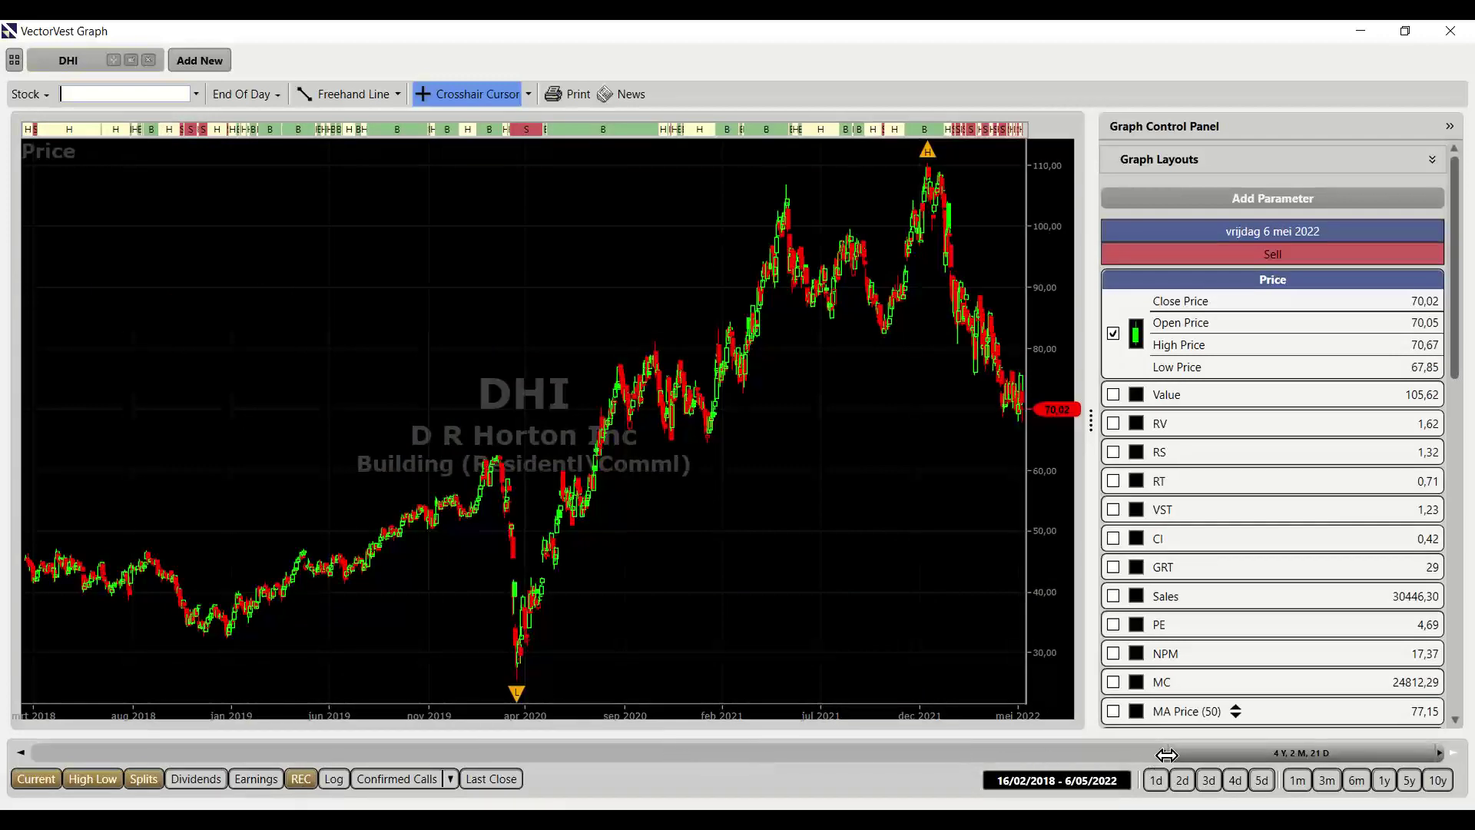
left_click_drag(1166, 754, 1282, 755)
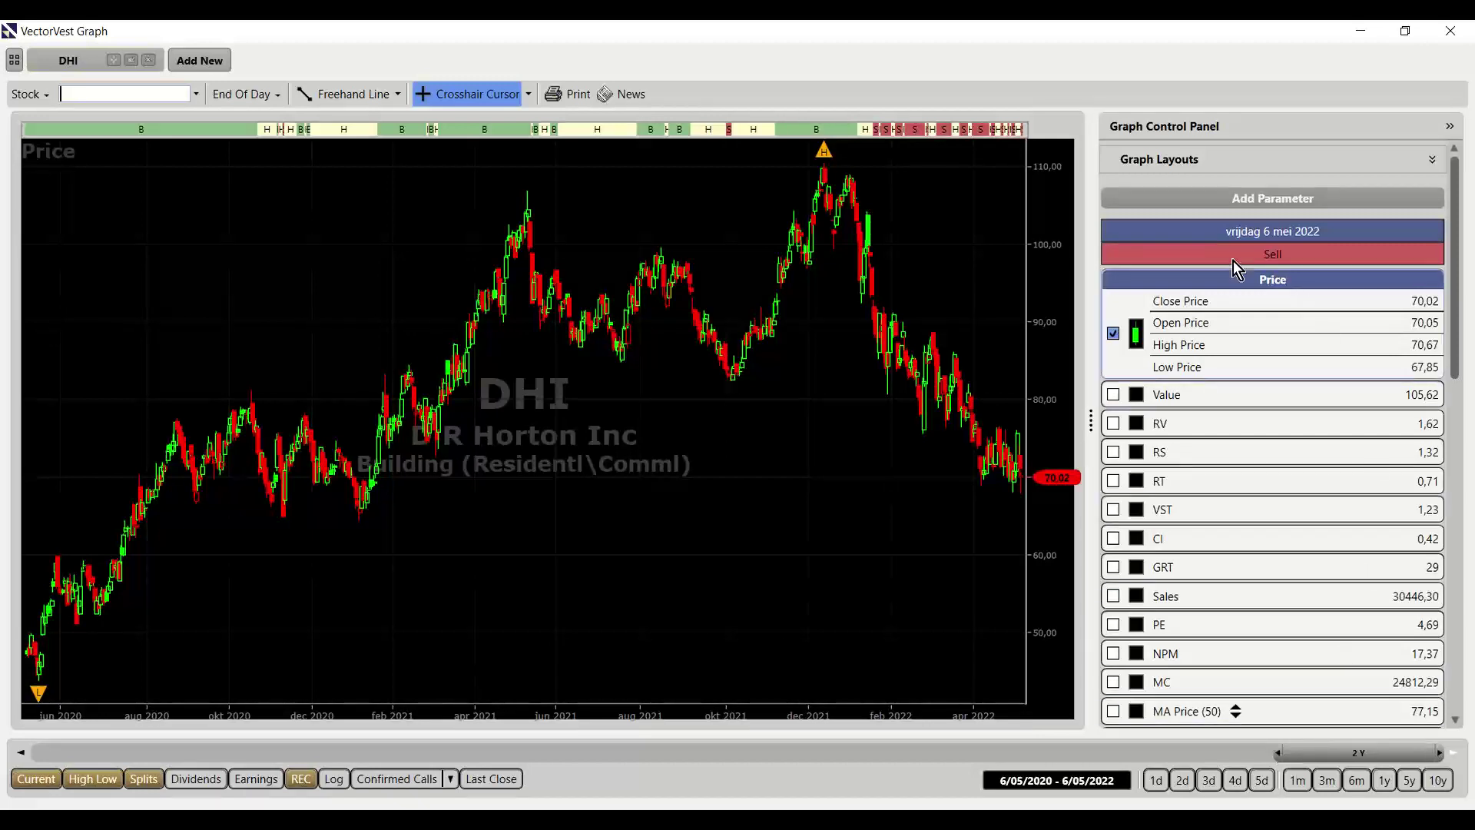
Close the DHI graph and open the stock graph of Meta Platforms (FB)
left_click(1450, 31)
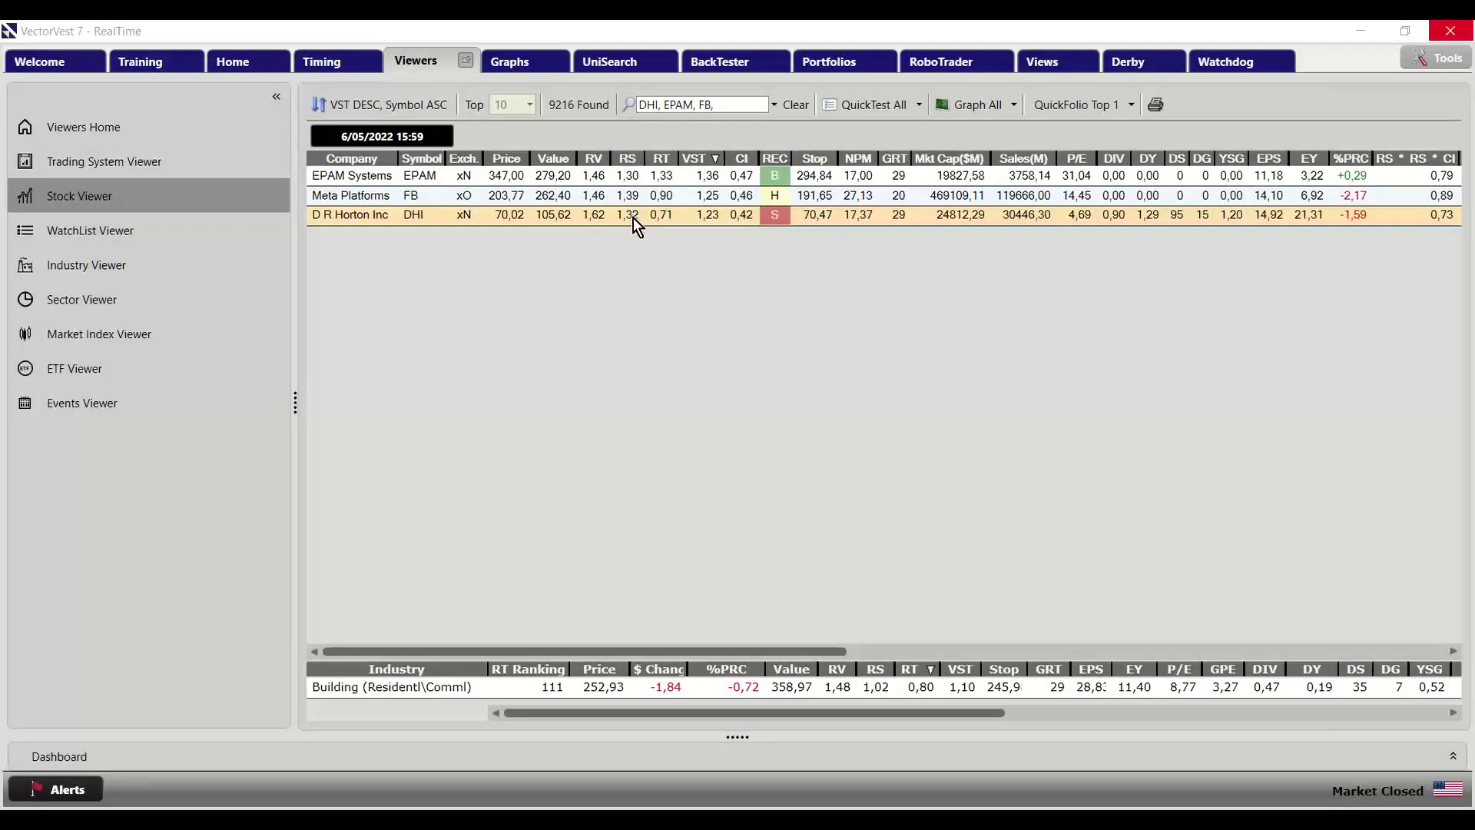
right_click(379, 195)
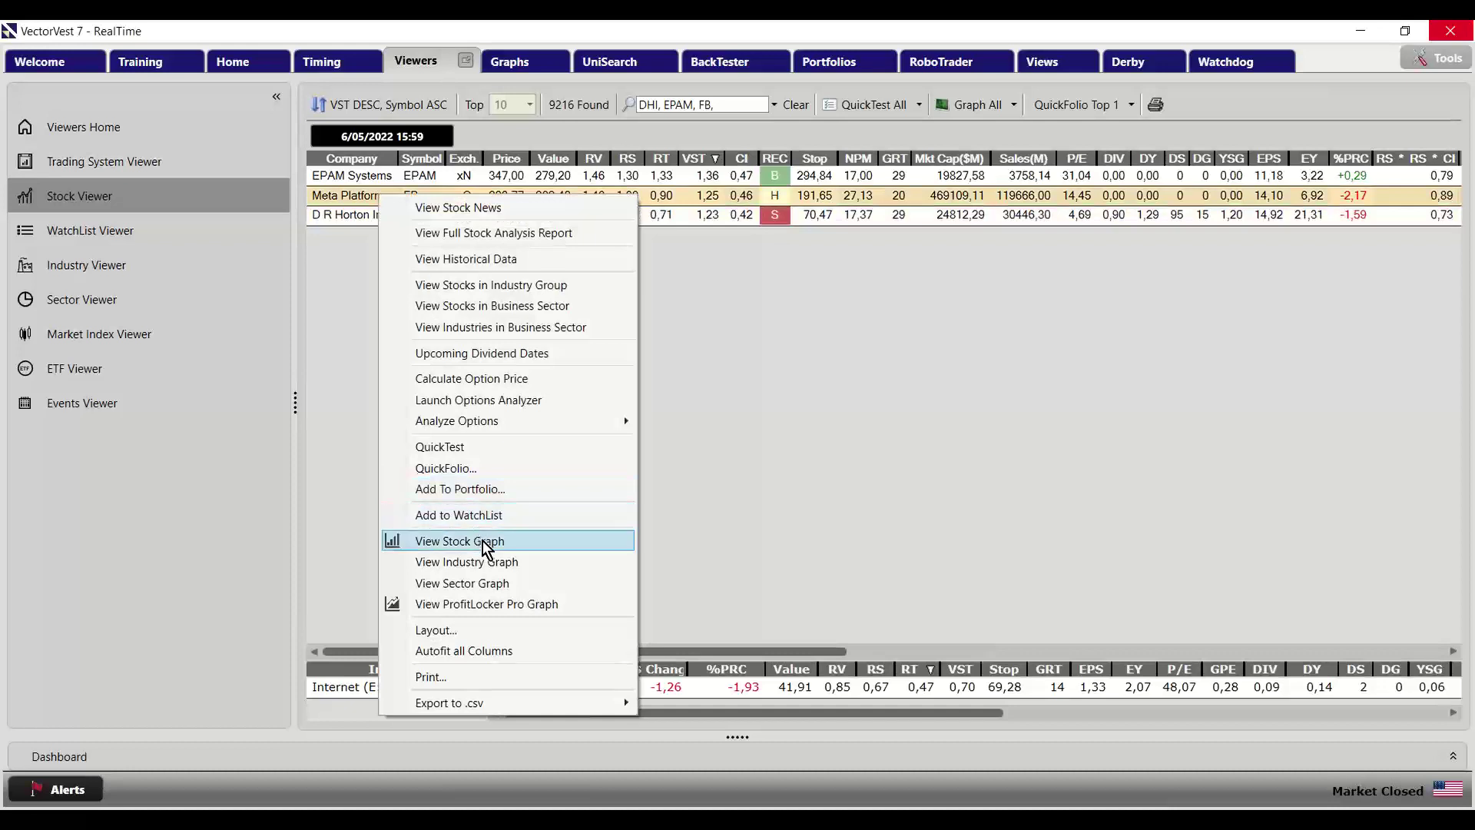
left_click(484, 542)
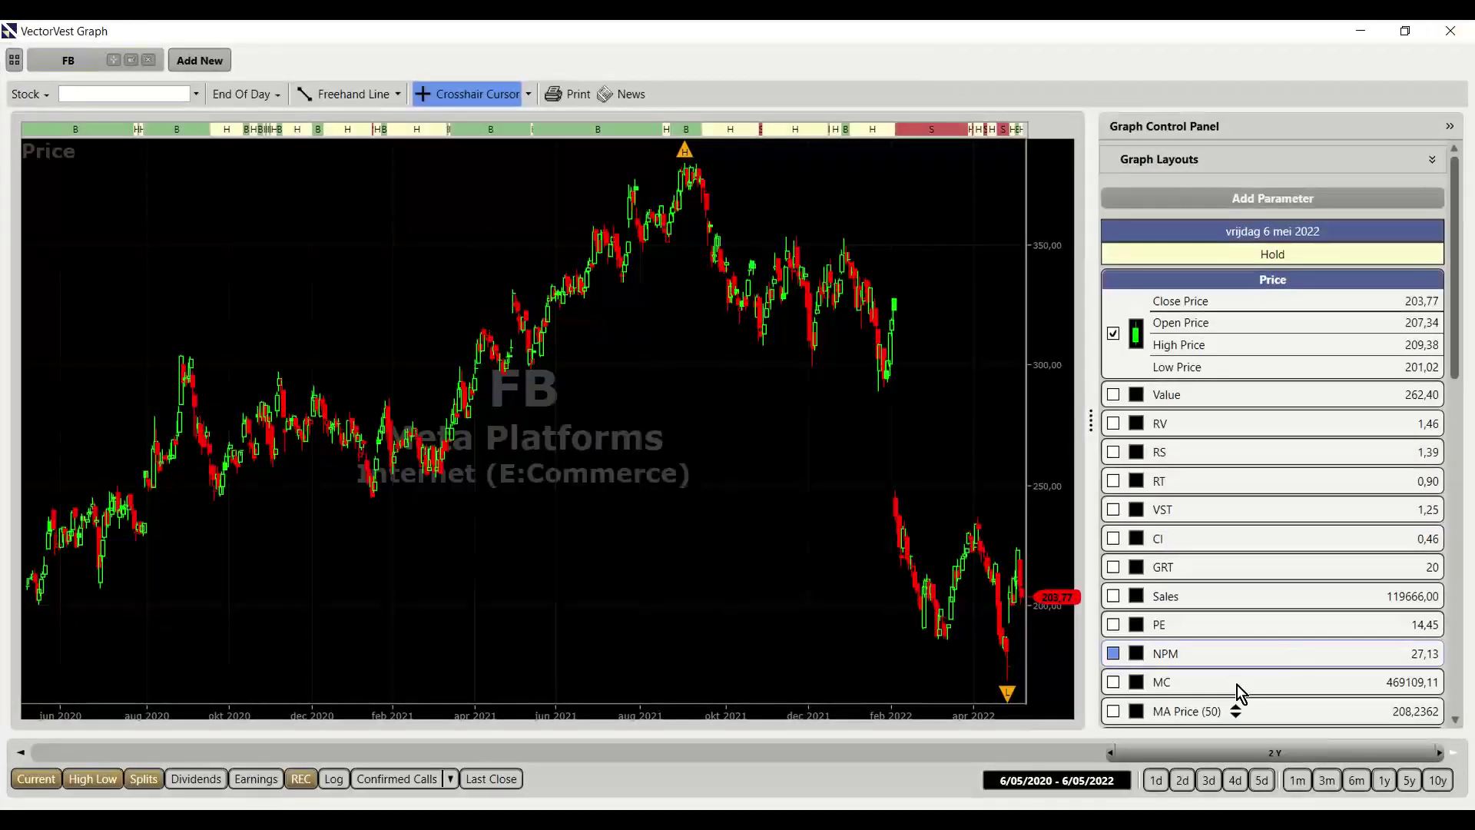
Examine FB's price history over 12/06/2018 - 6/05/2022, and close its graph
left_click_drag(1110, 753, 851, 756)
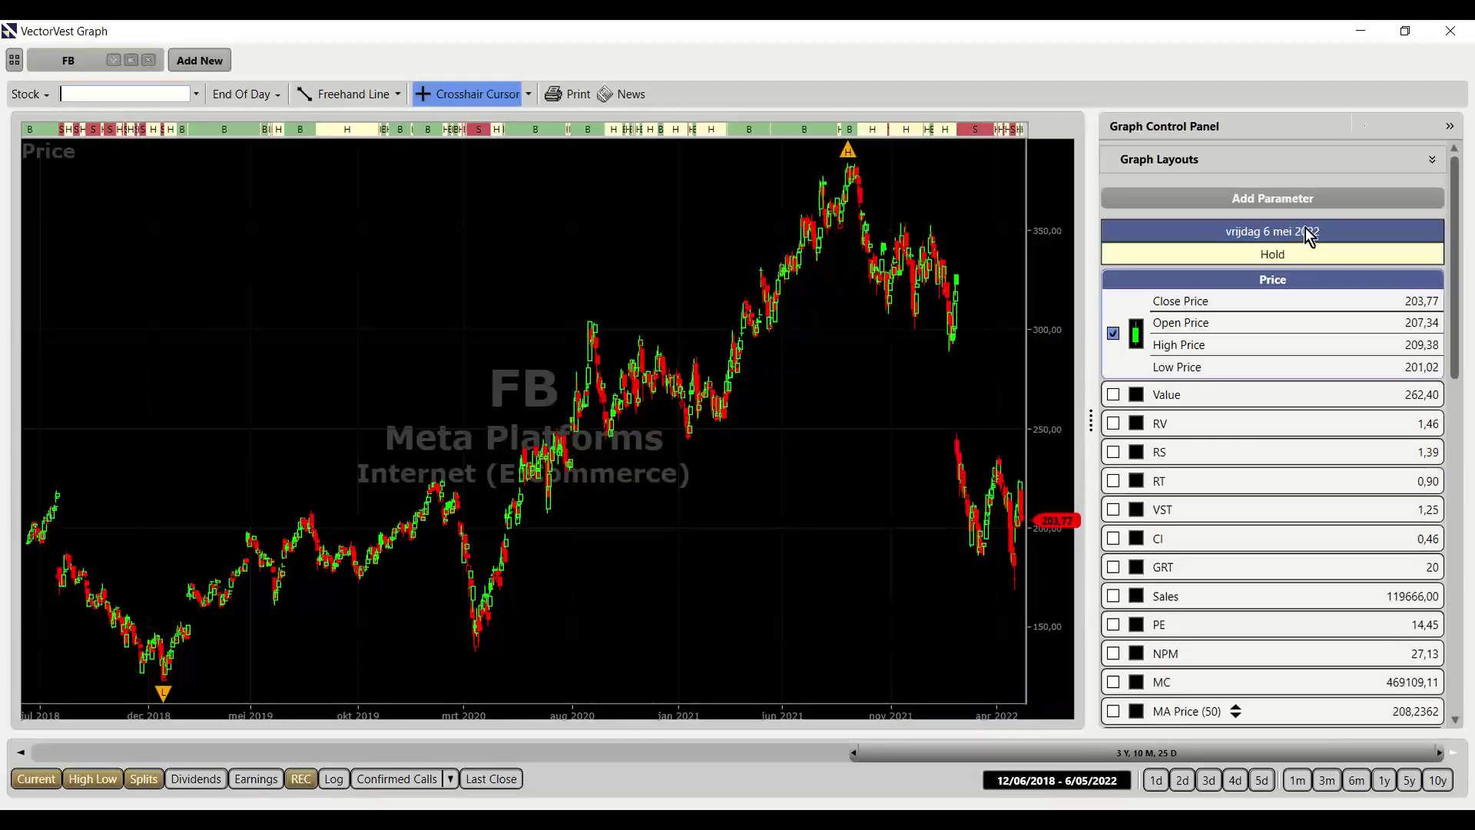
left_click(1445, 34)
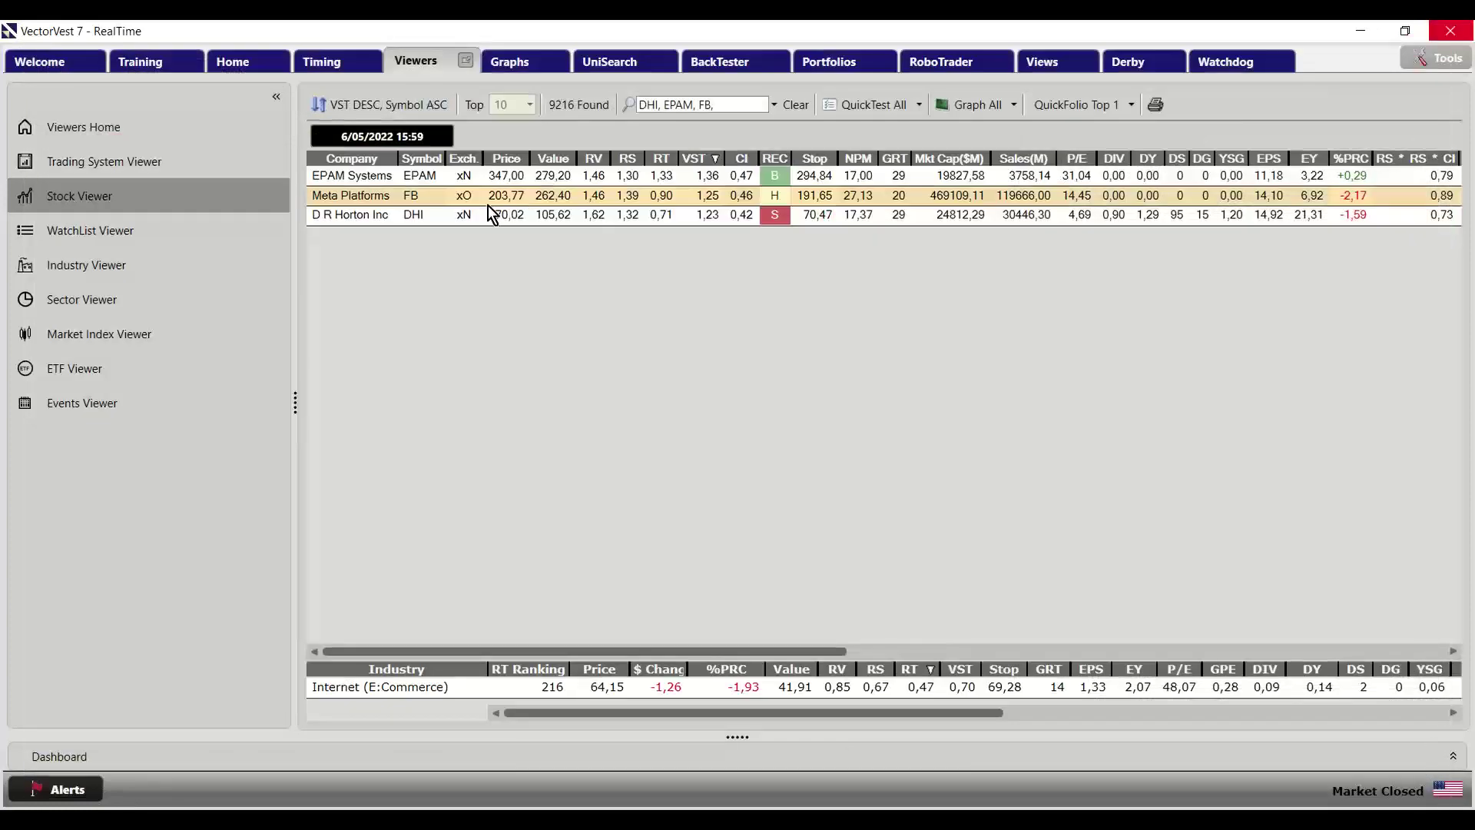
Open the stock graph of EPAM Systems (EPAM) from the Stock Viewer and maximise its window
left_click(382, 176)
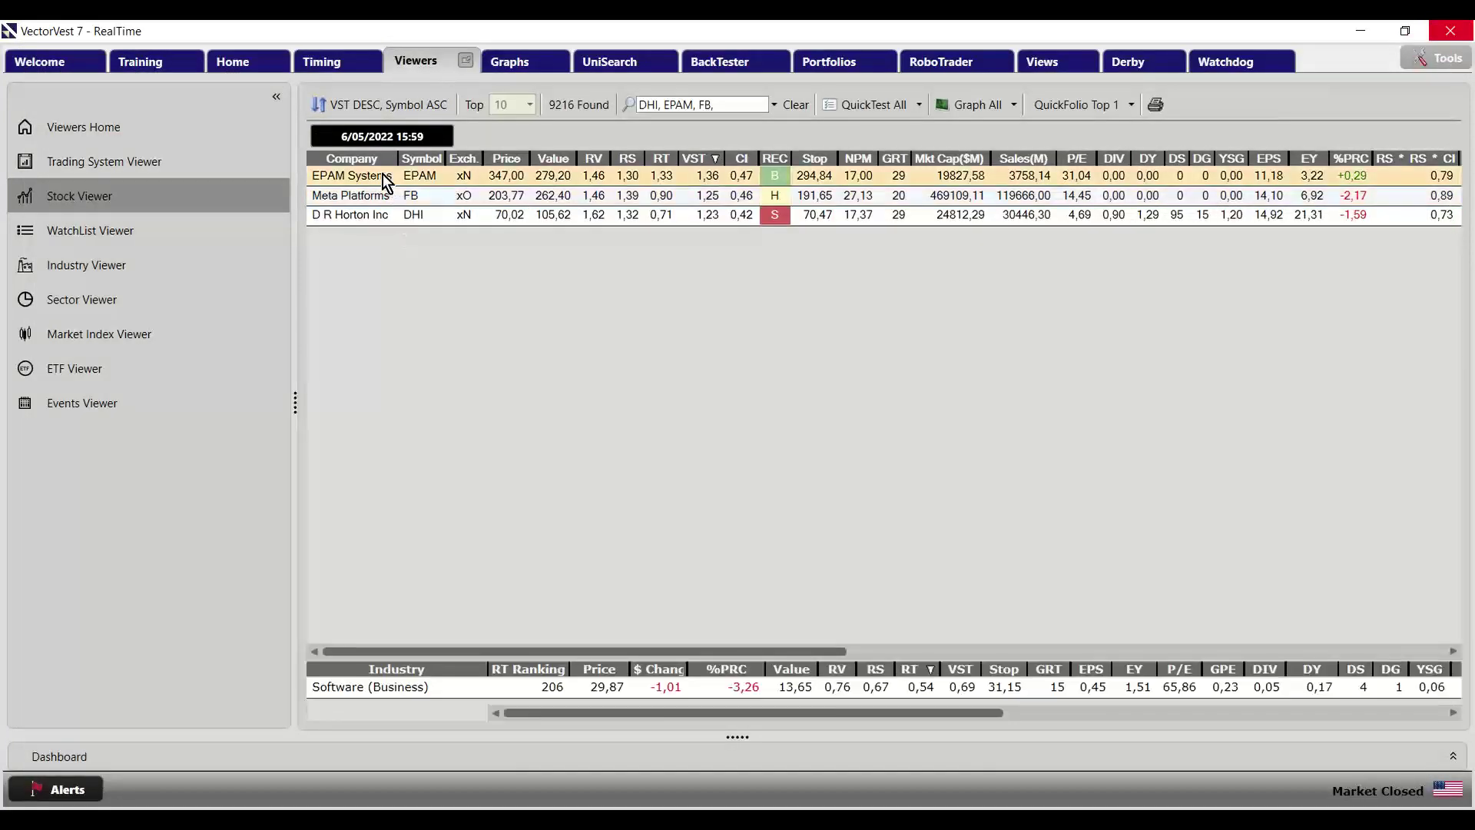
right_click(382, 175)
left_click(510, 520)
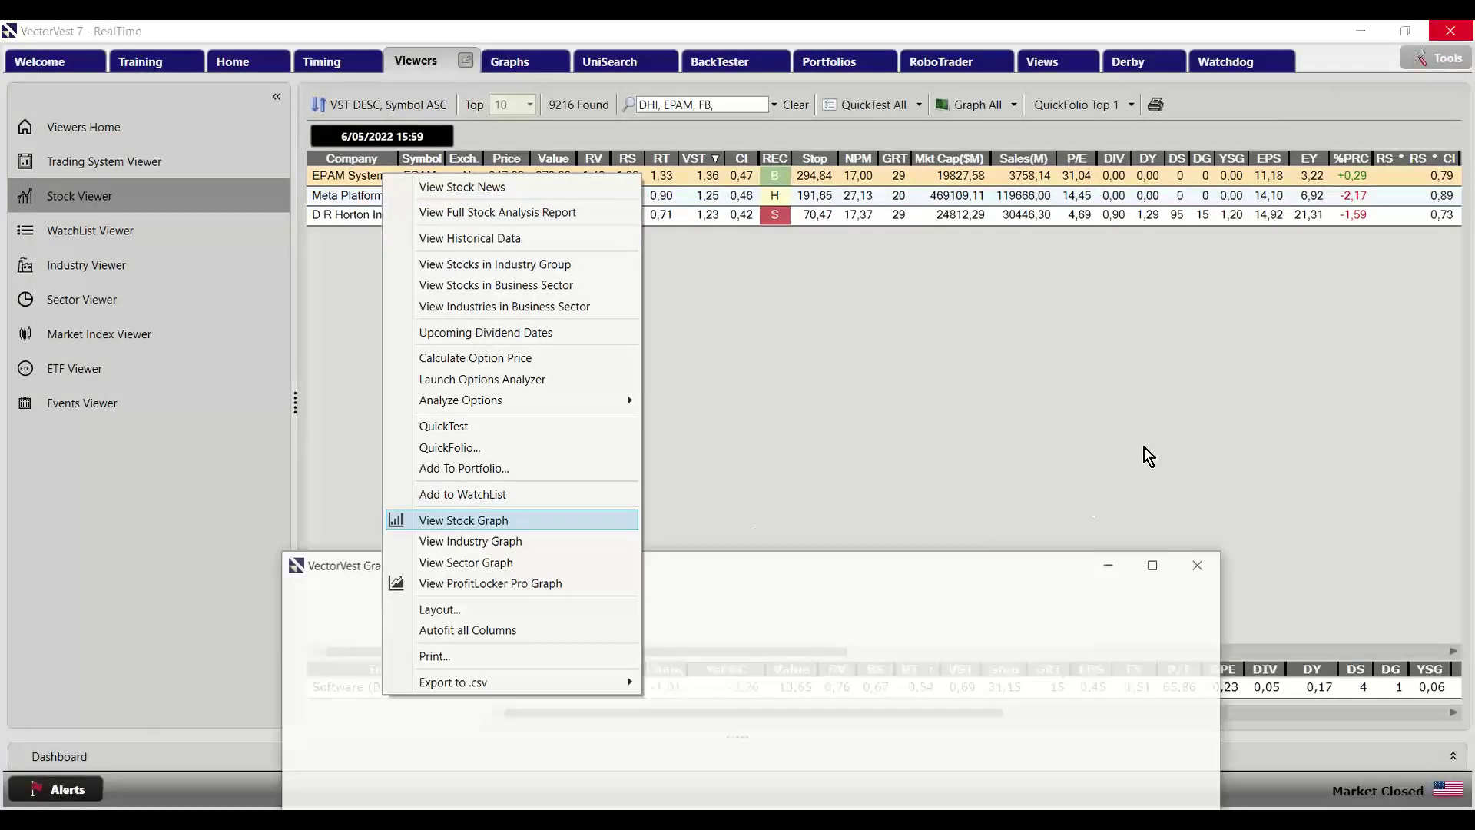
left_click(1152, 565)
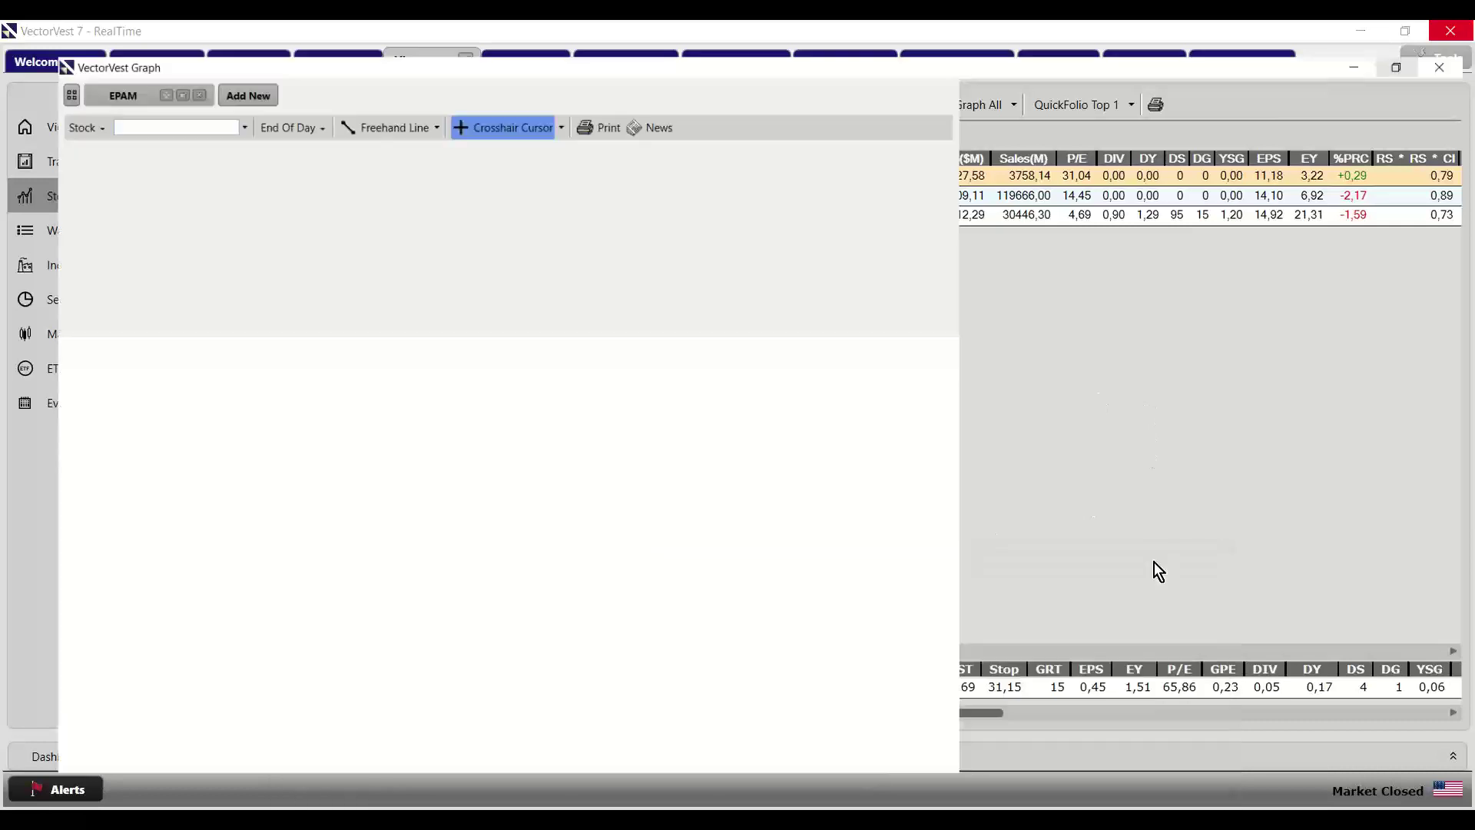
Examine EPAM's price history and peak over 27/12/2016 - 6/05/2022, and narrow the graph range to 8/12/2020 - 6/05/2022
left_click_drag(1114, 754, 668, 757)
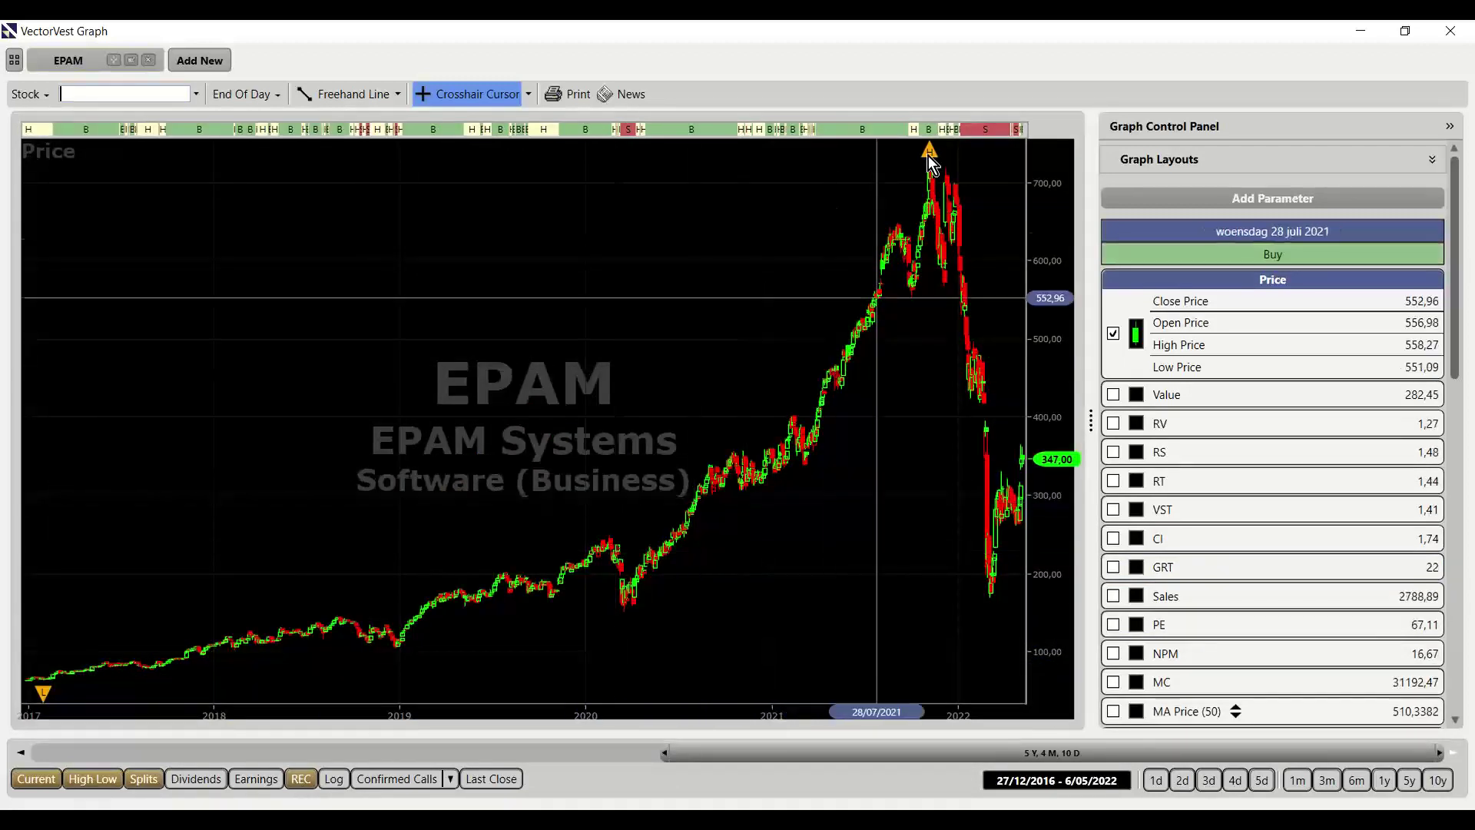
mouse_move(931, 154)
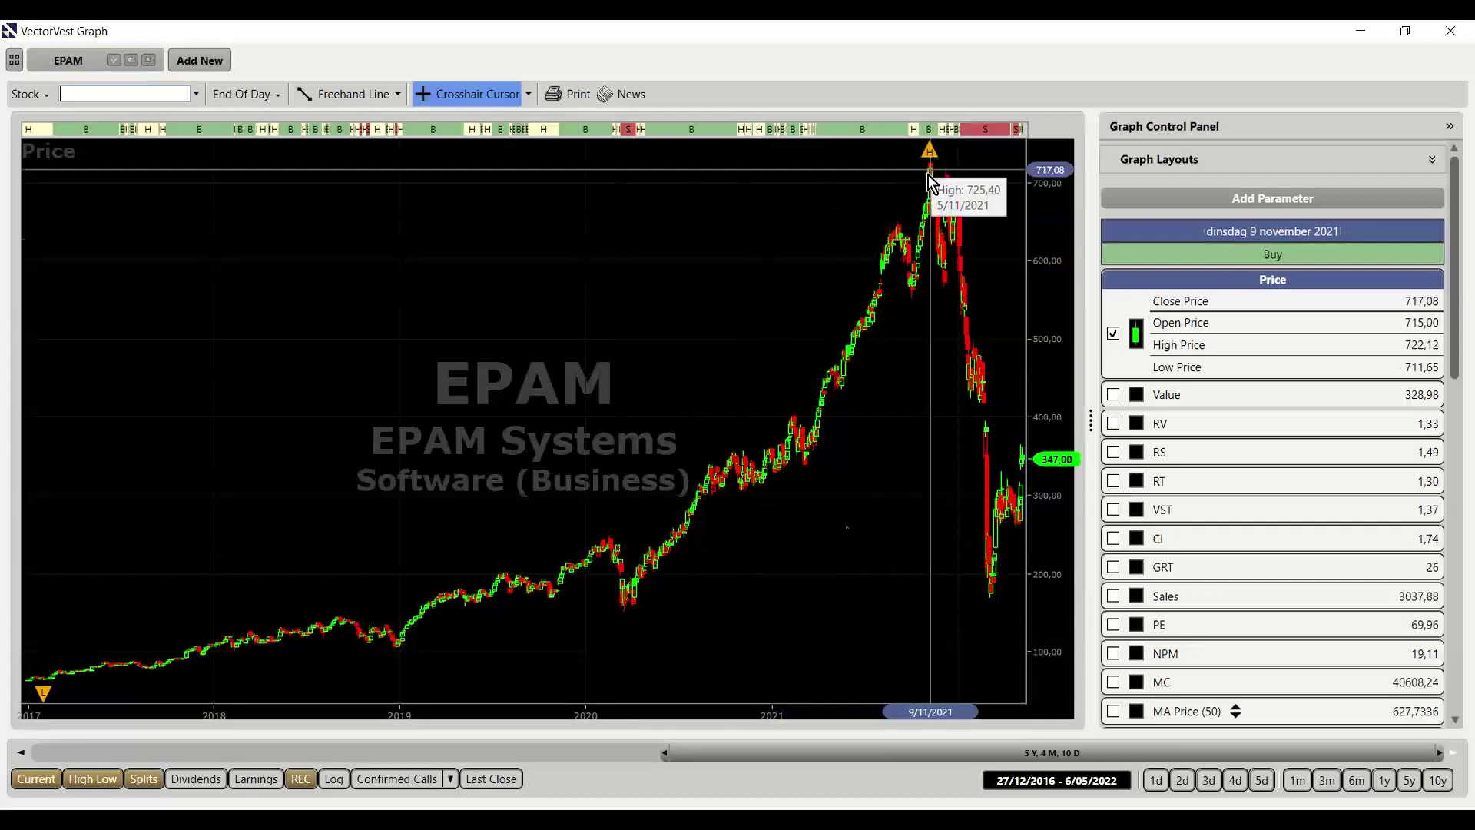
left_click_drag(862, 748, 1193, 753)
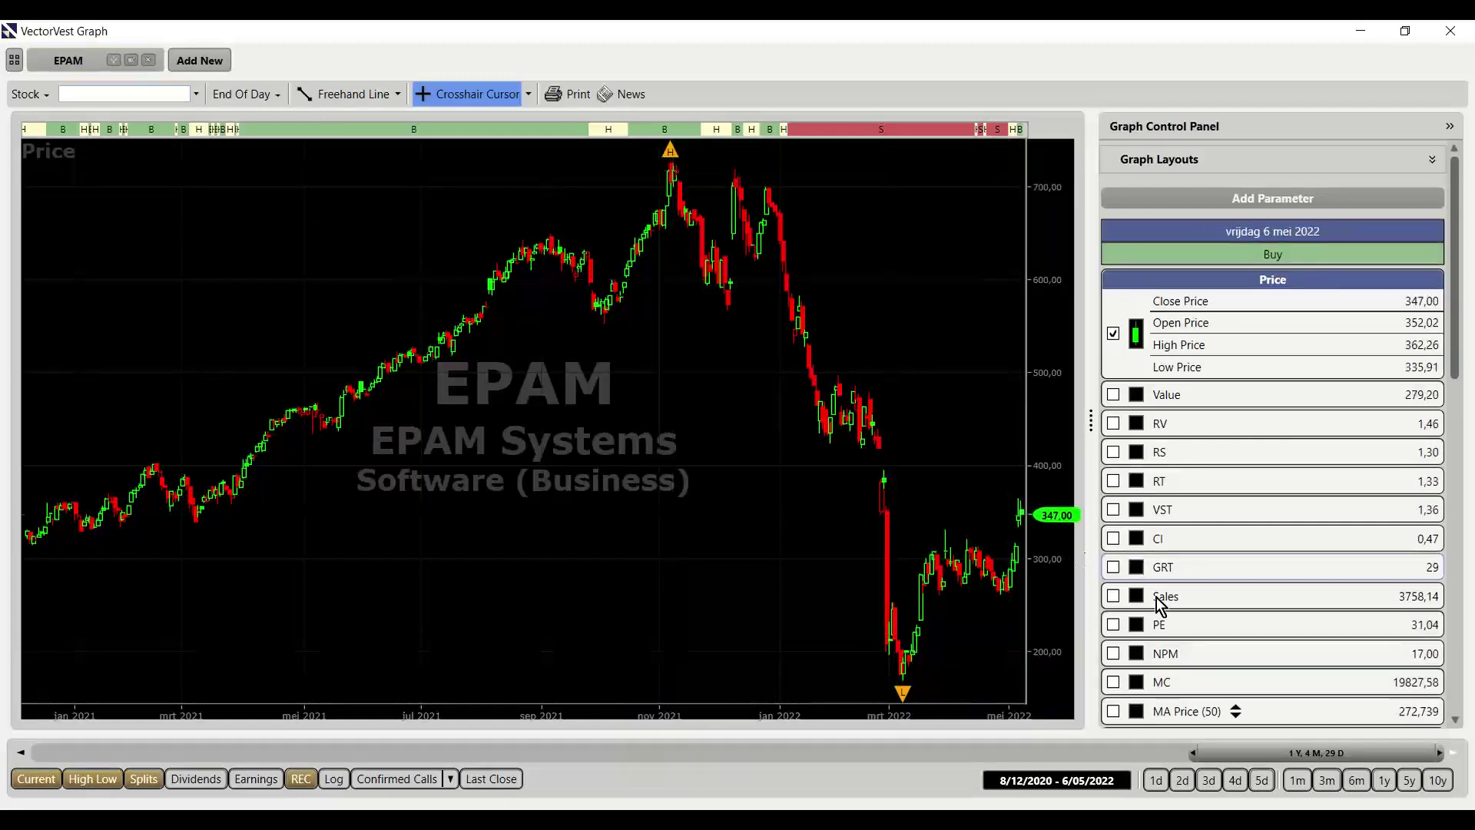
Add the PE parameter to the EPAM graph to compare it with the price, and remove it again
left_click(1113, 624)
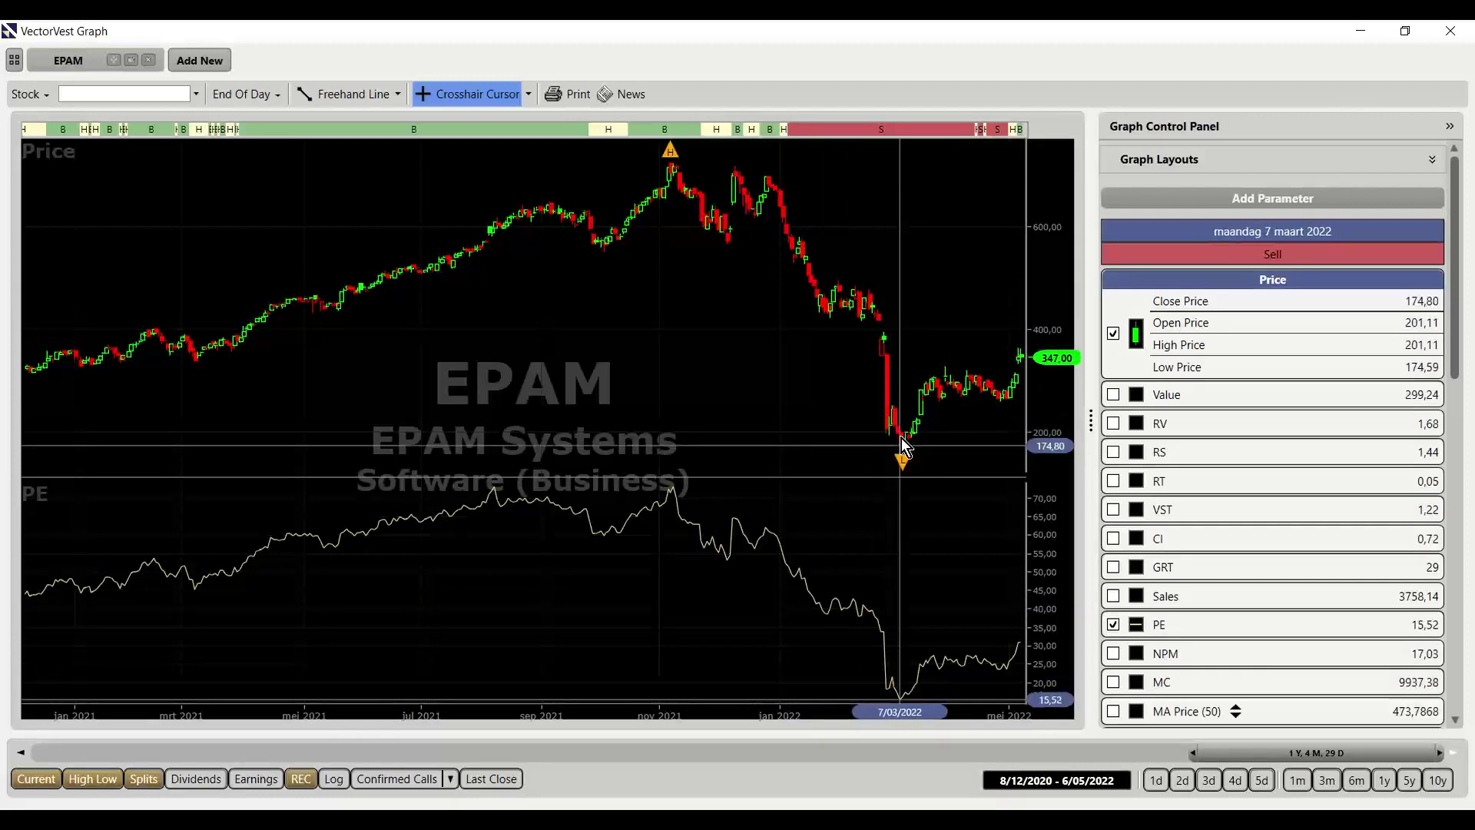
left_click(1212, 624)
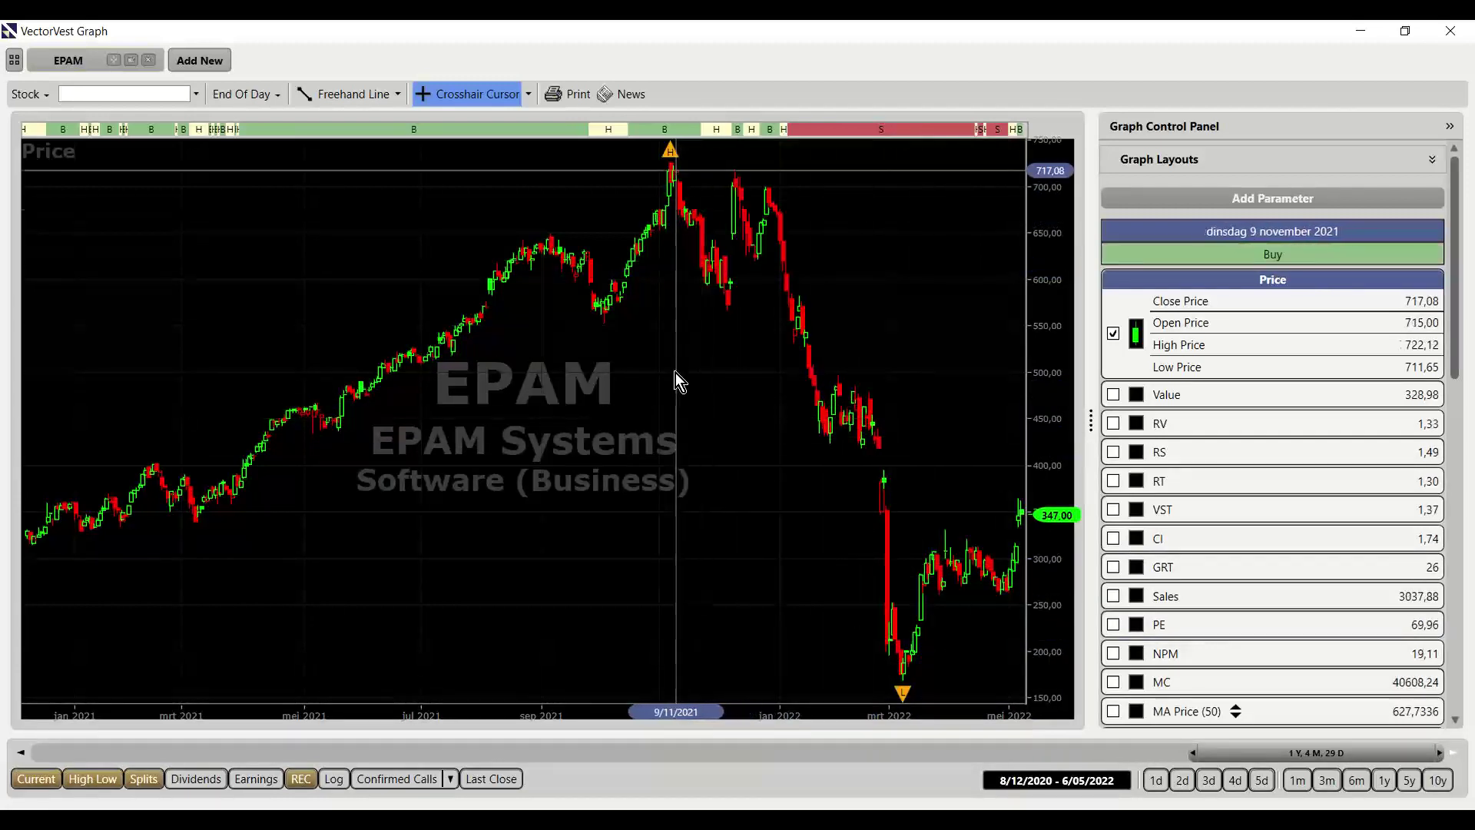
Switch the graph cursor to Date Line and read EPAM's indicator values on 3/03/2022 and 4/03/2022
left_click(530, 102)
left_click(474, 188)
left_click(895, 614)
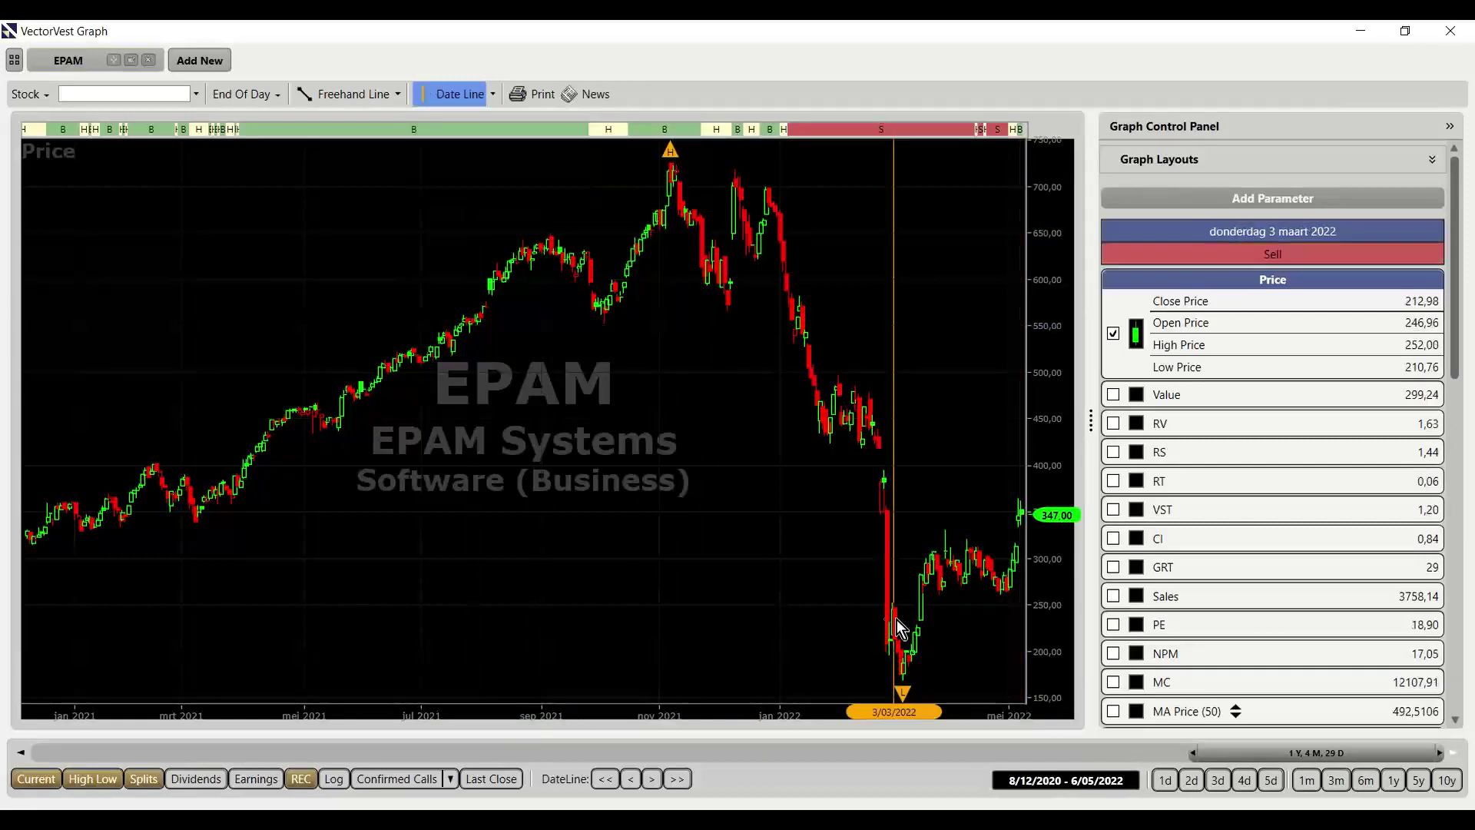
left_click(652, 779)
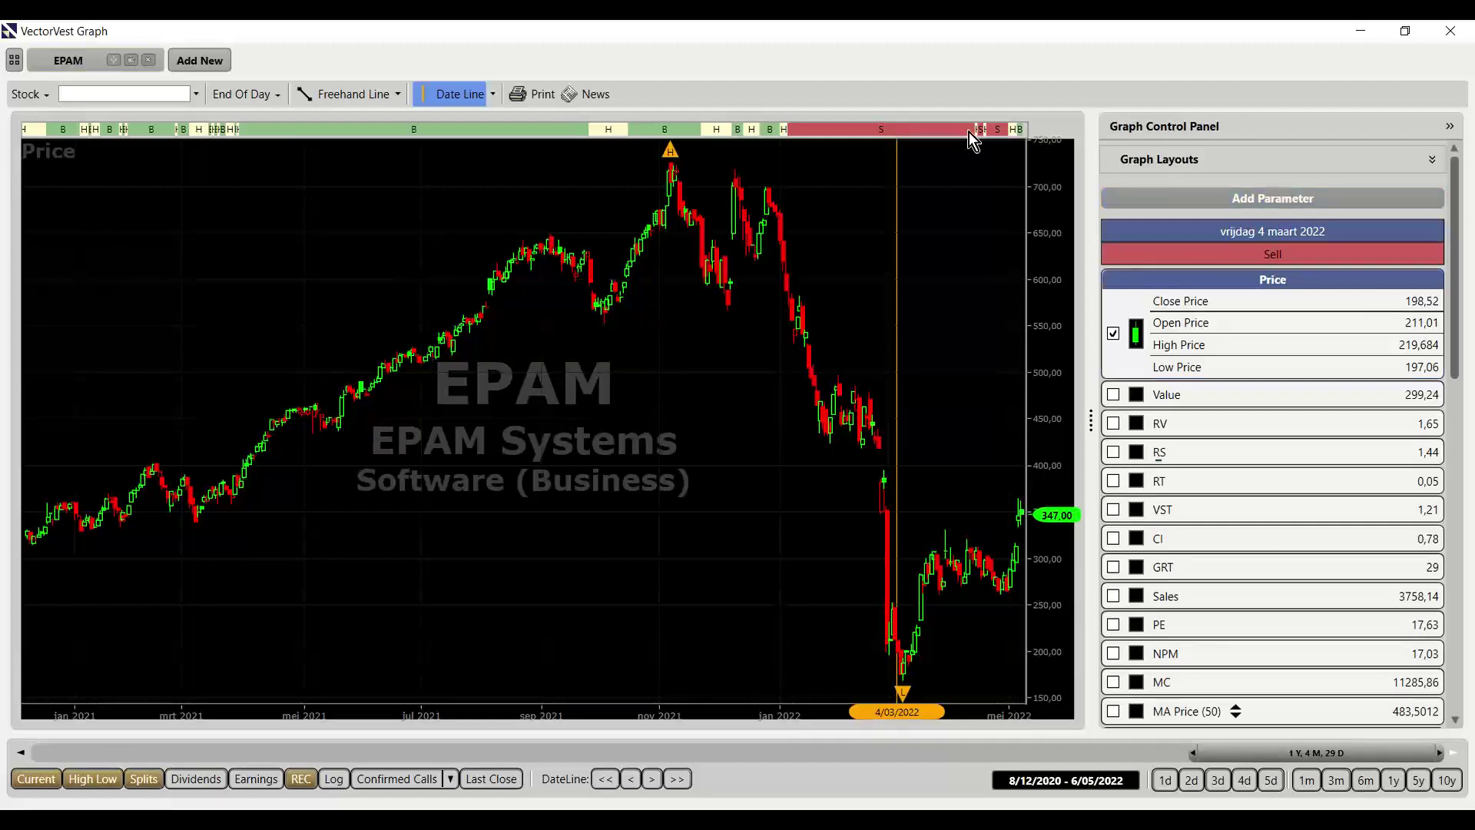
Read EPAM's values on 7/12/2021 and 8/12/2021 in a close-up of 5/11/2021 - 24/01/2022, and restore the full graph range
left_click_drag(671, 278, 810, 286)
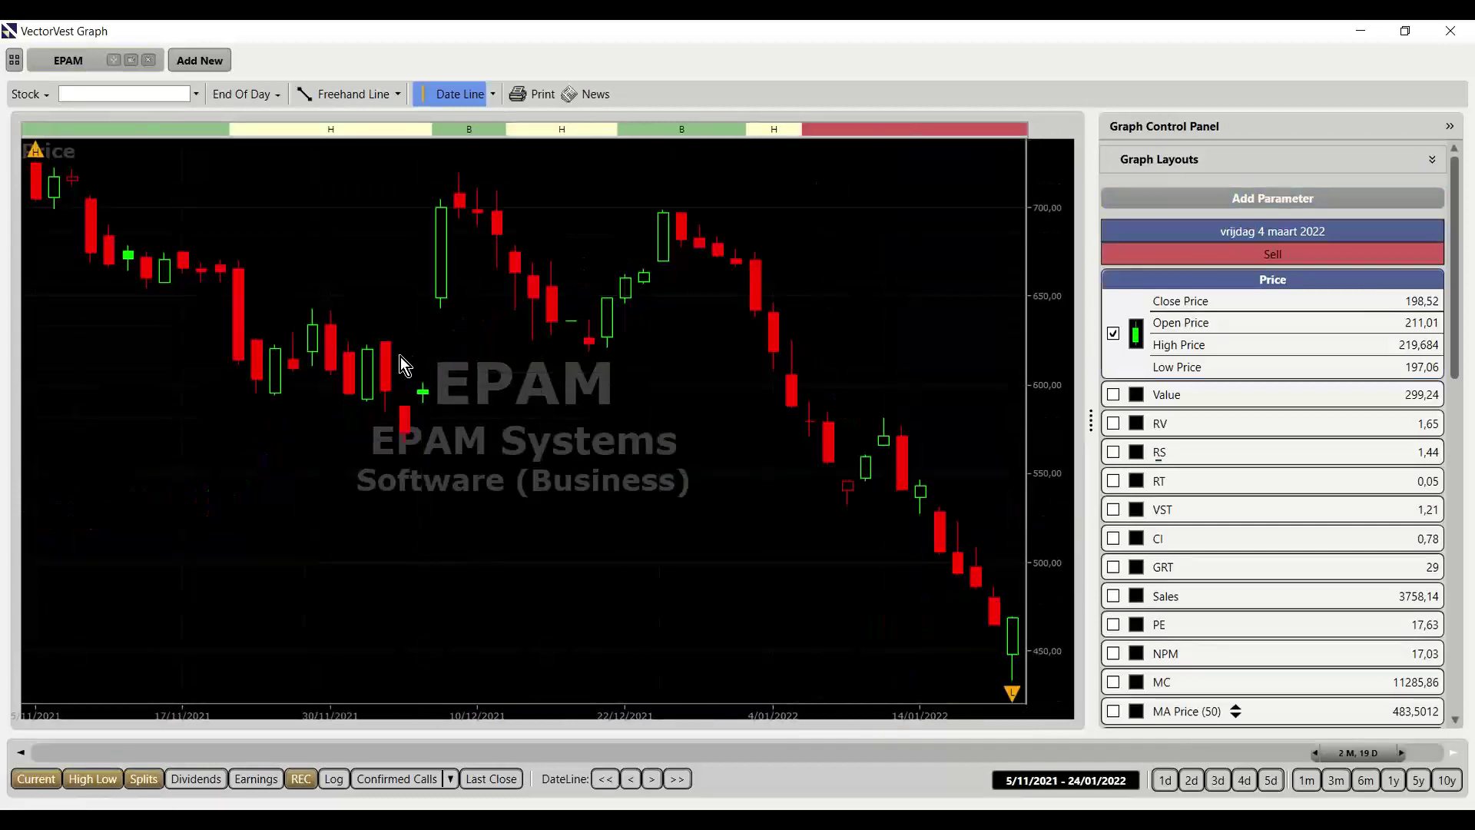
left_click(425, 393)
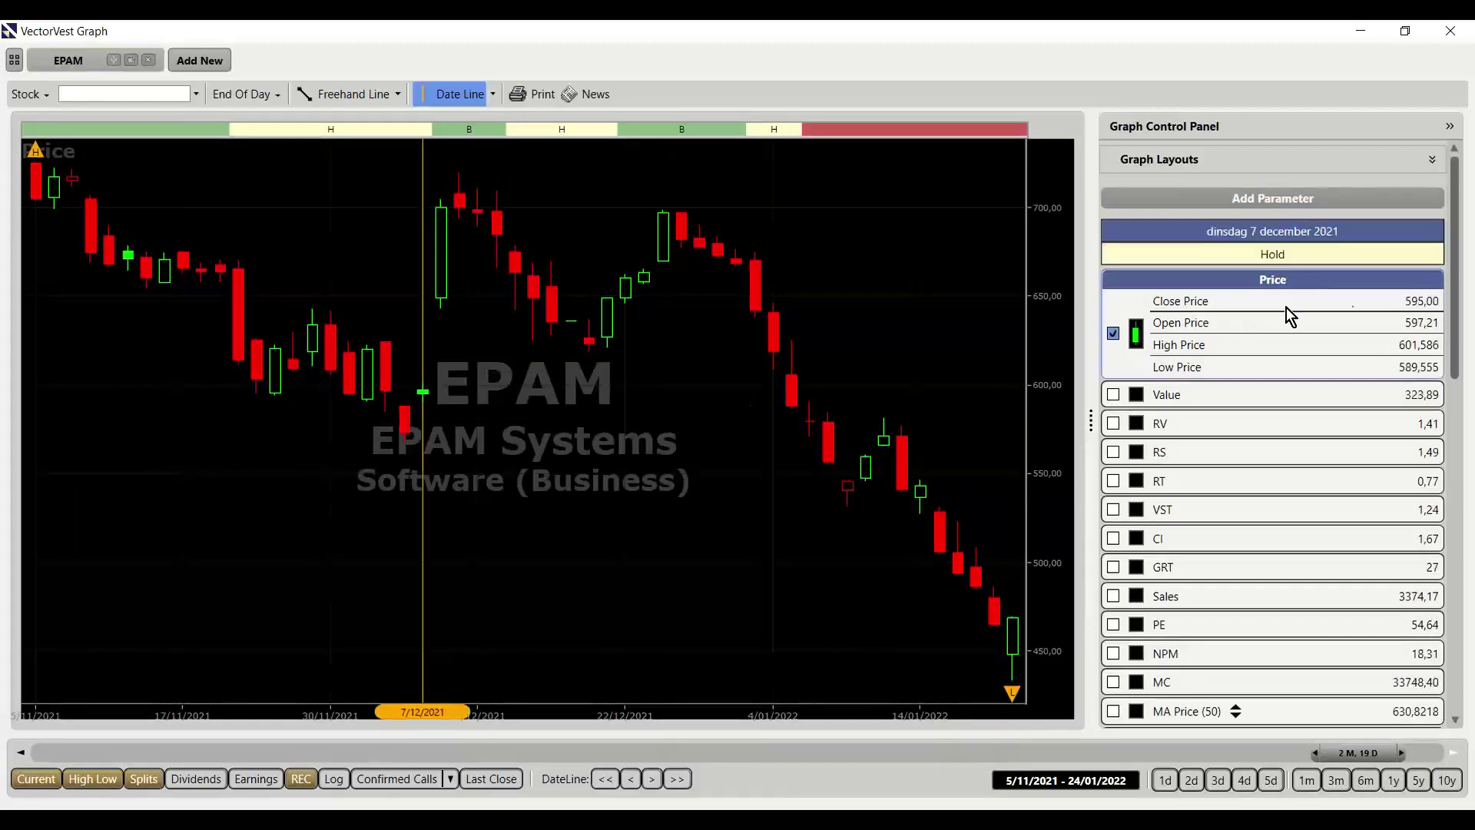
left_click(441, 284)
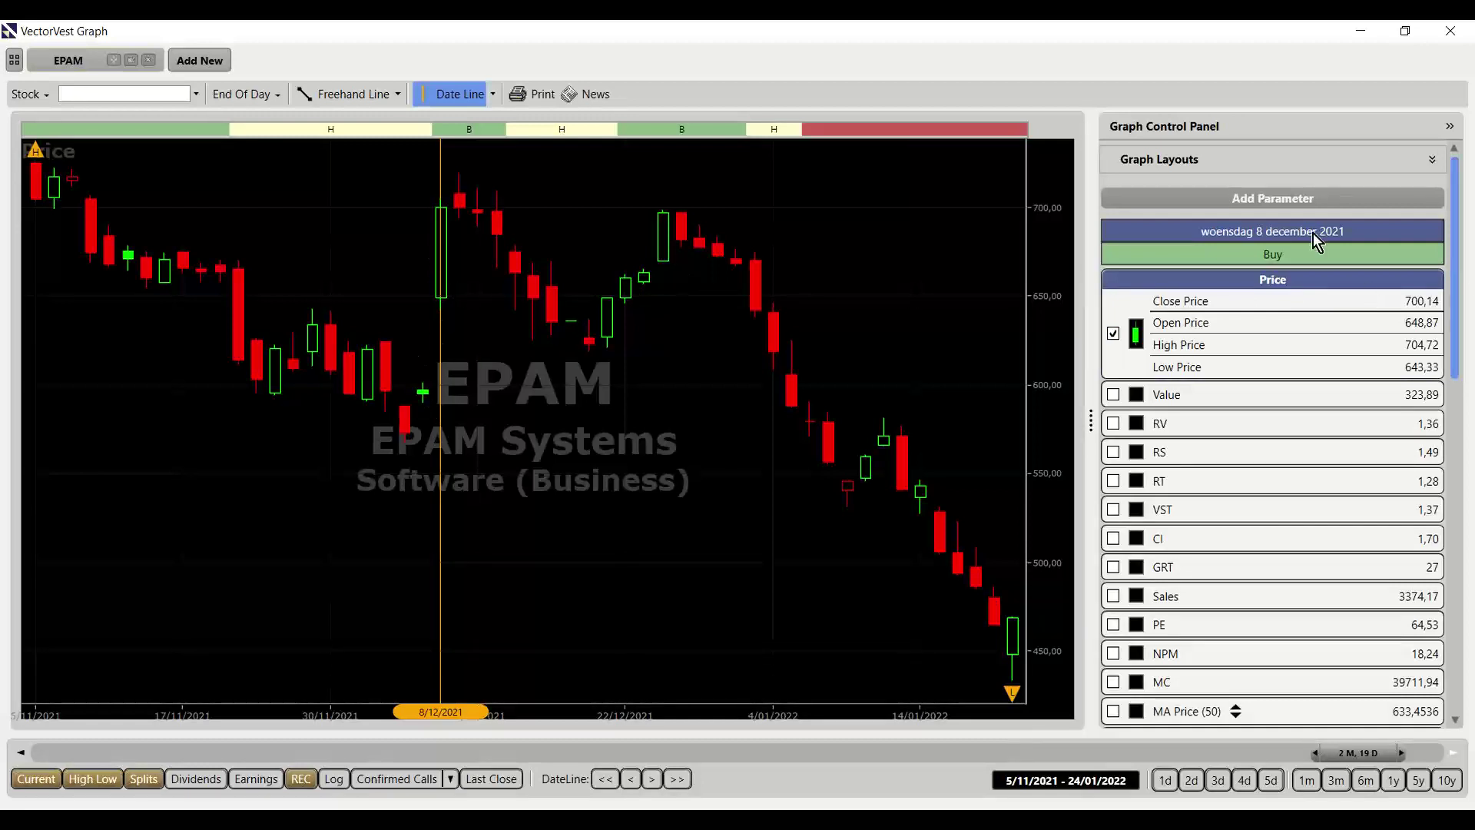
scroll(656, 320, "down", 3)
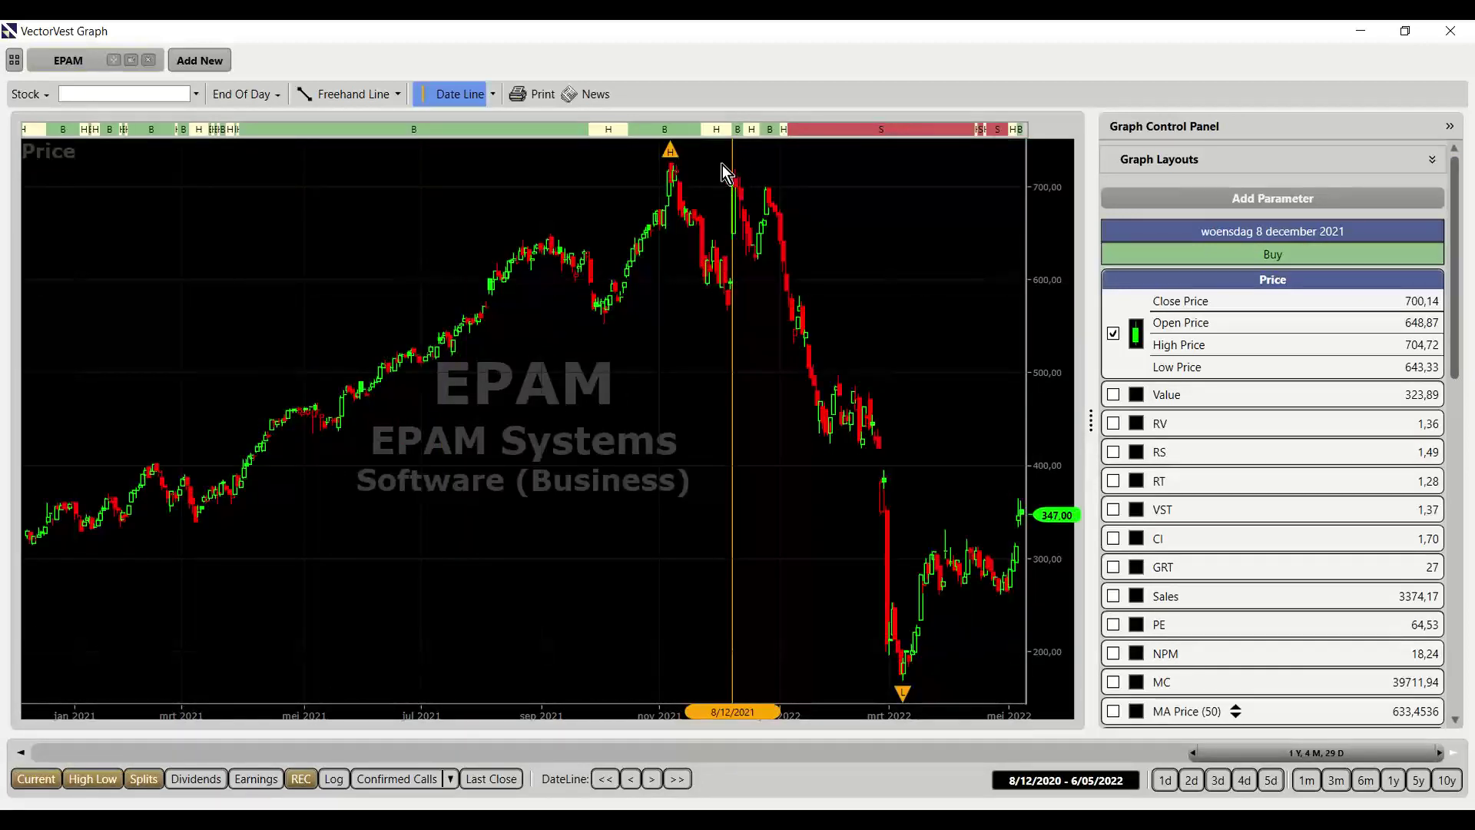
Read EPAM's values at the price low on 7/03/2022 and one trading day earlier on 4/03/2022
left_click(899, 674)
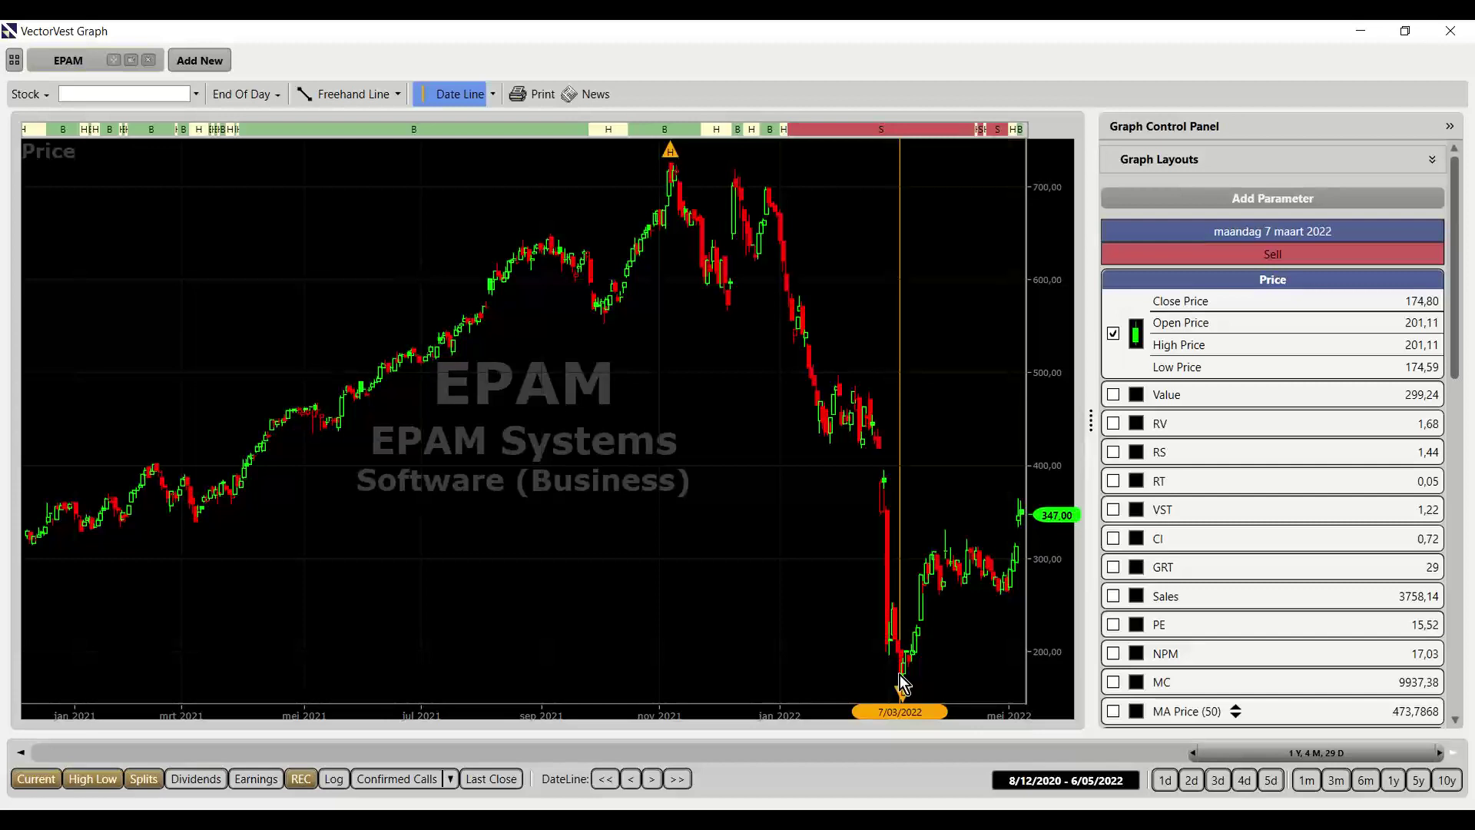
left_click(638, 777)
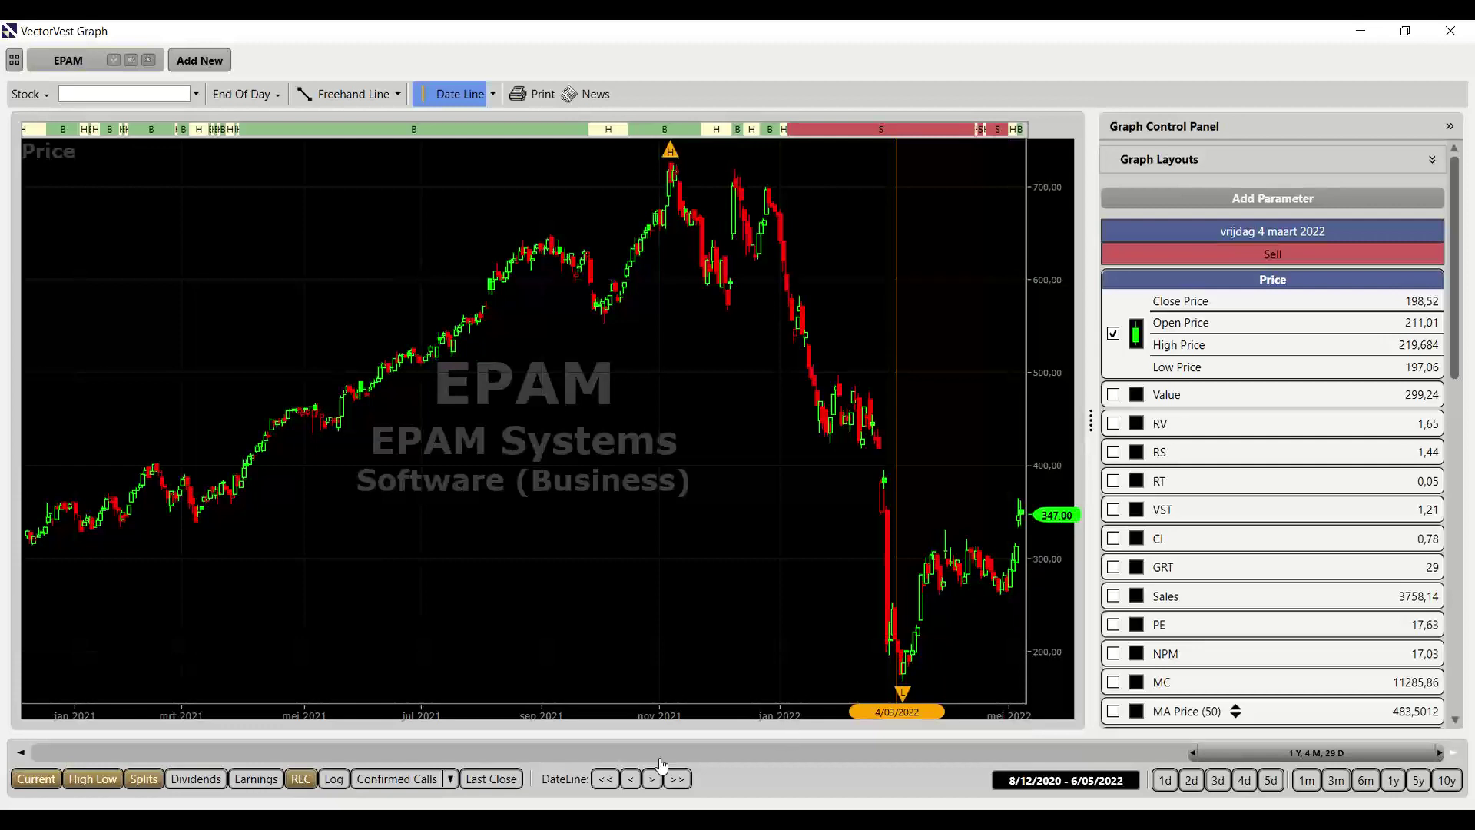
Show EPAM's confirmed calls on the graph, and replace them with the earnings markers
left_click(410, 777)
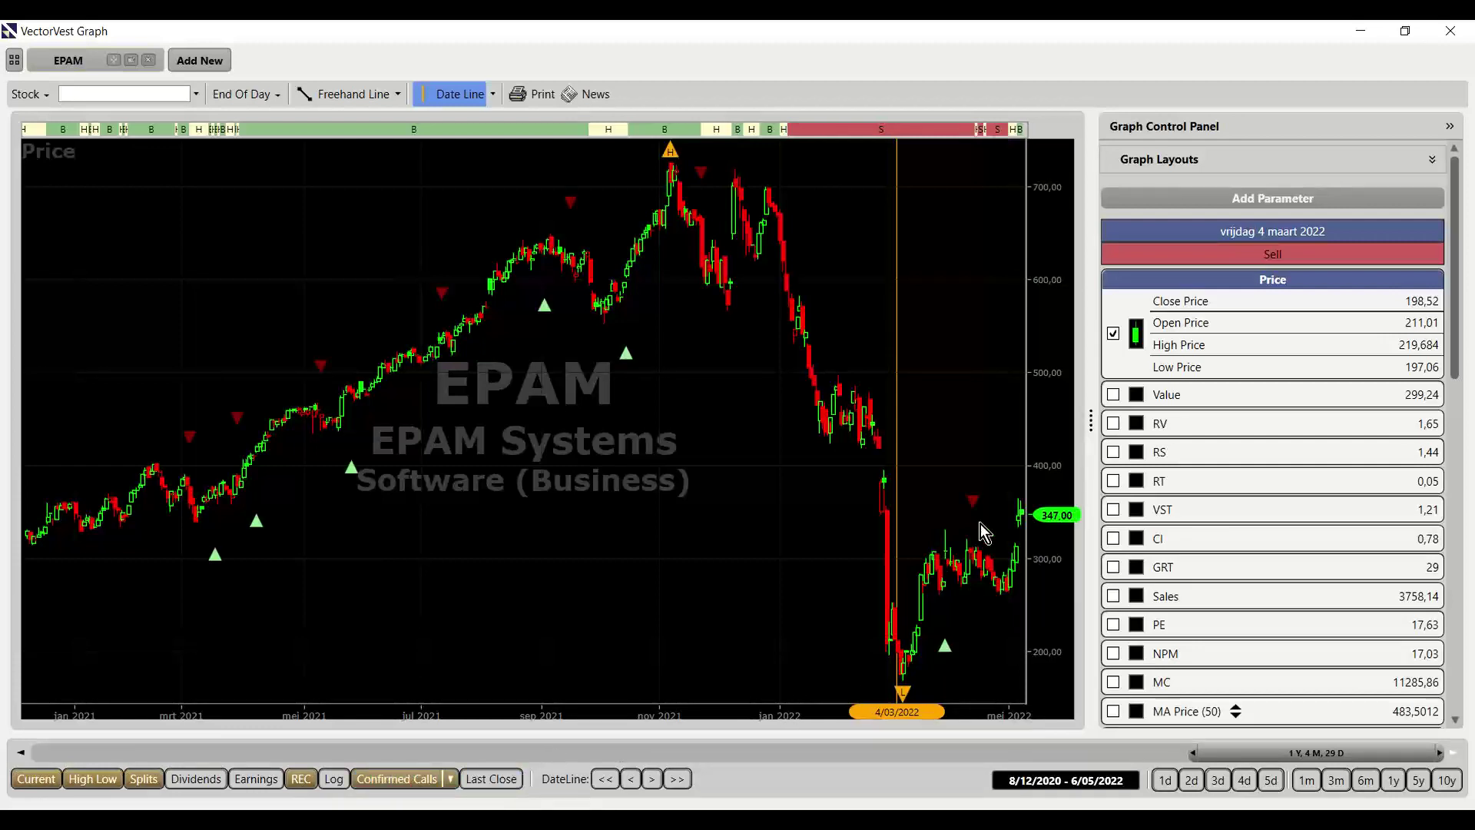
left_click(361, 782)
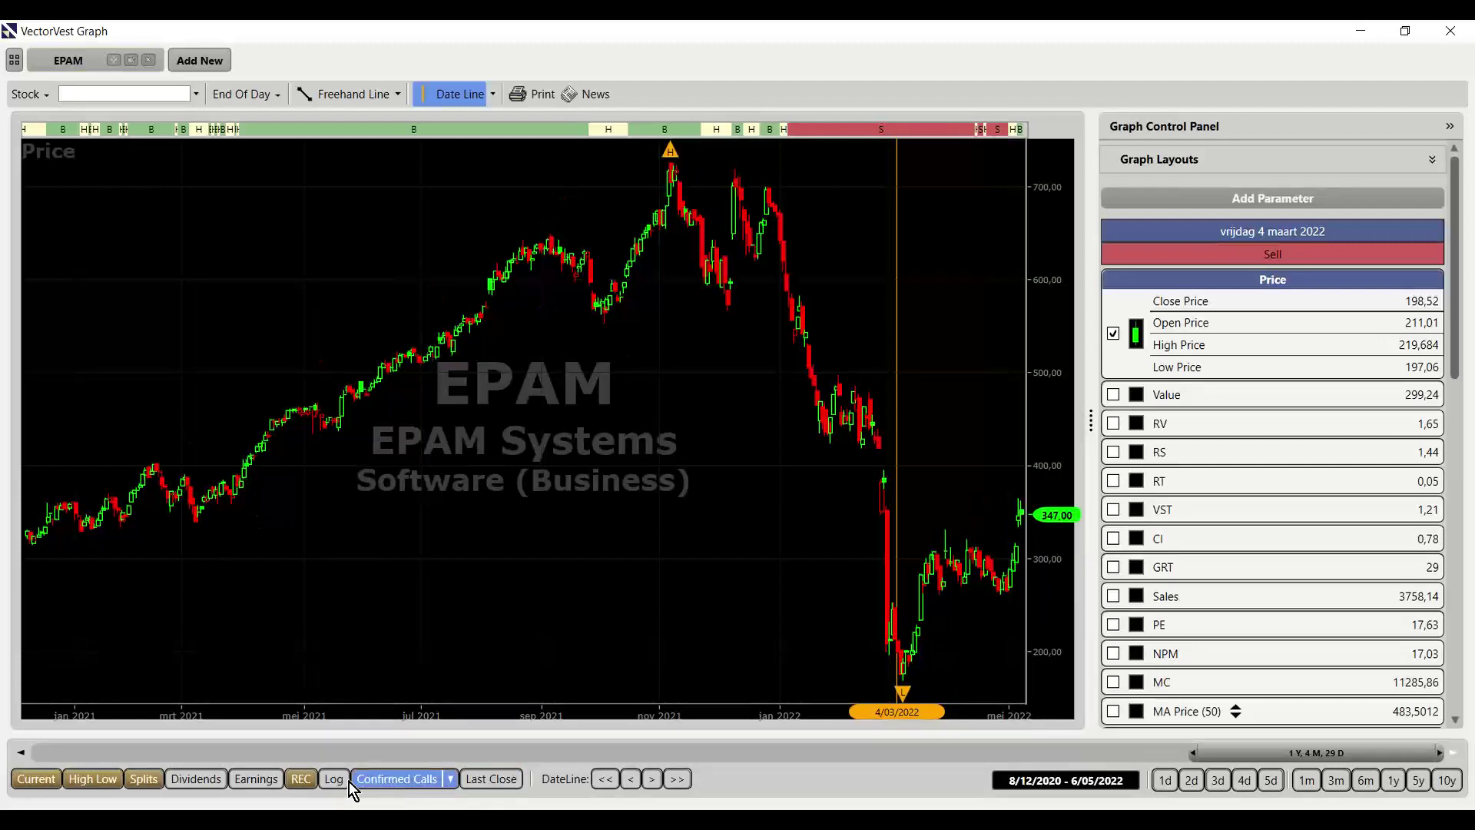
left_click(274, 782)
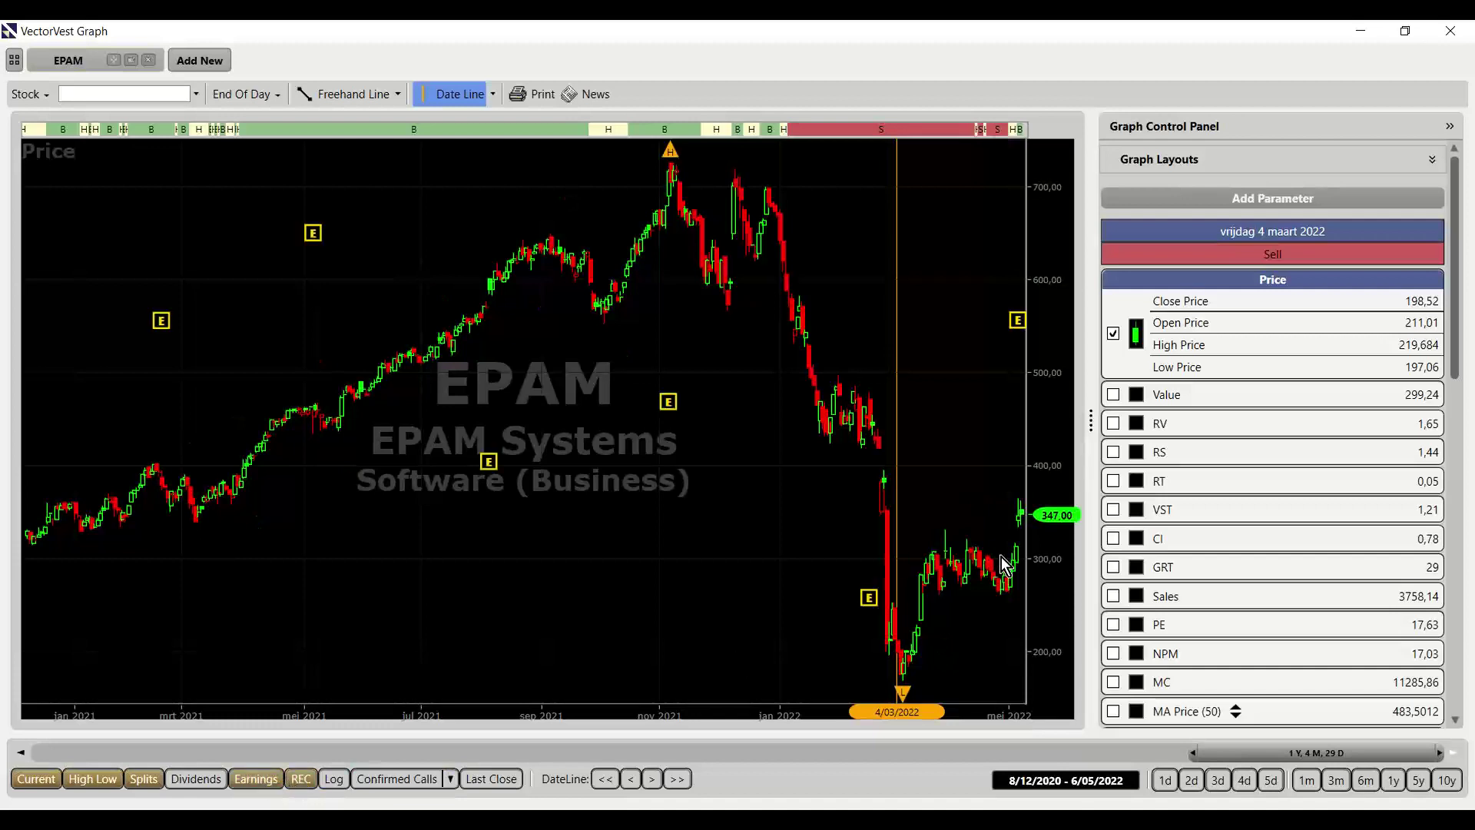
Read EPAM's values on 4/05/2022 and 5/05/2022 in a close-up of 18/04/2022 - 6/05/2022, and restore the full graph range
left_click_drag(1094, 560, 977, 538)
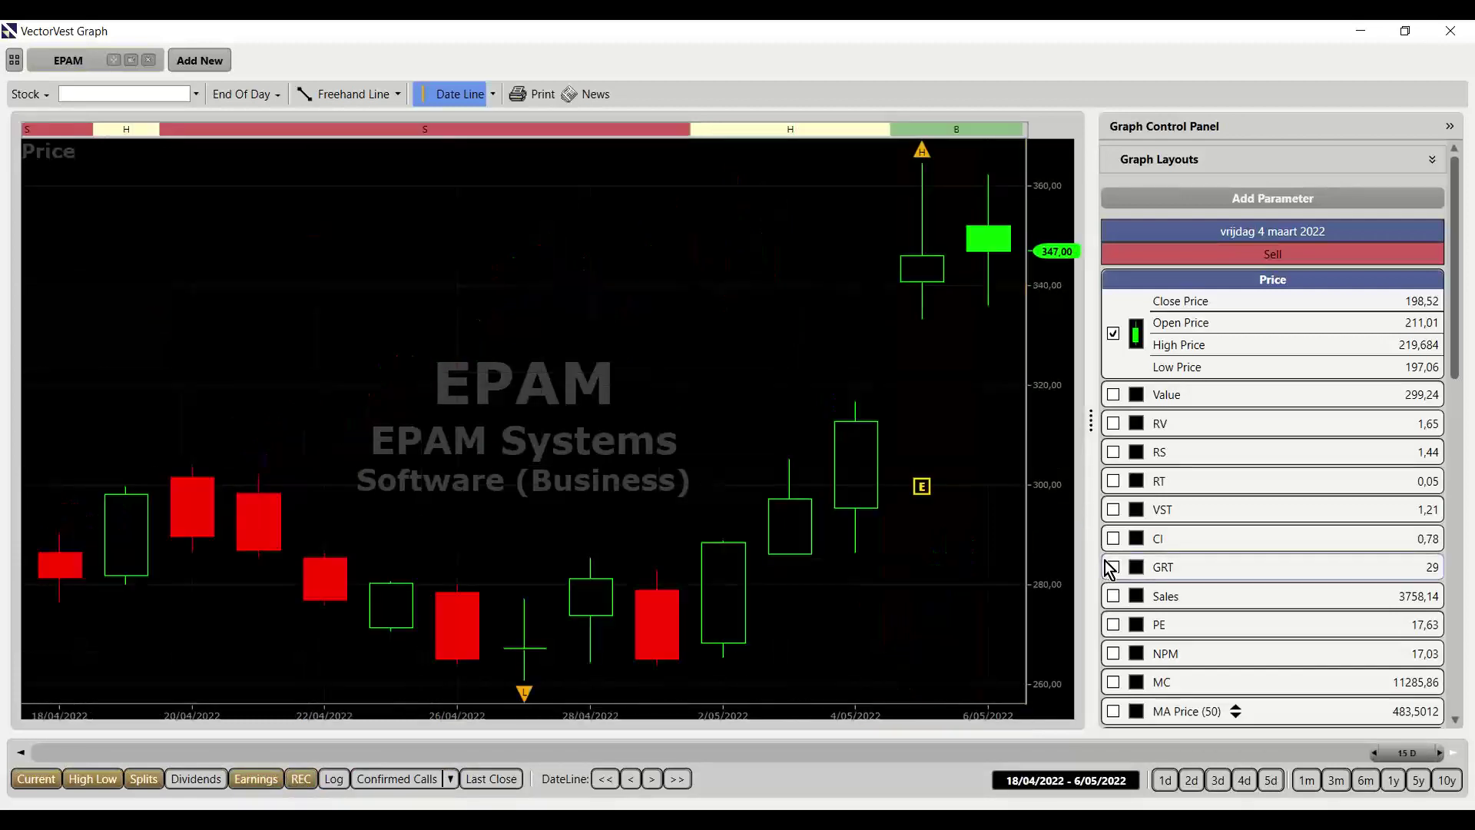
left_click(864, 480)
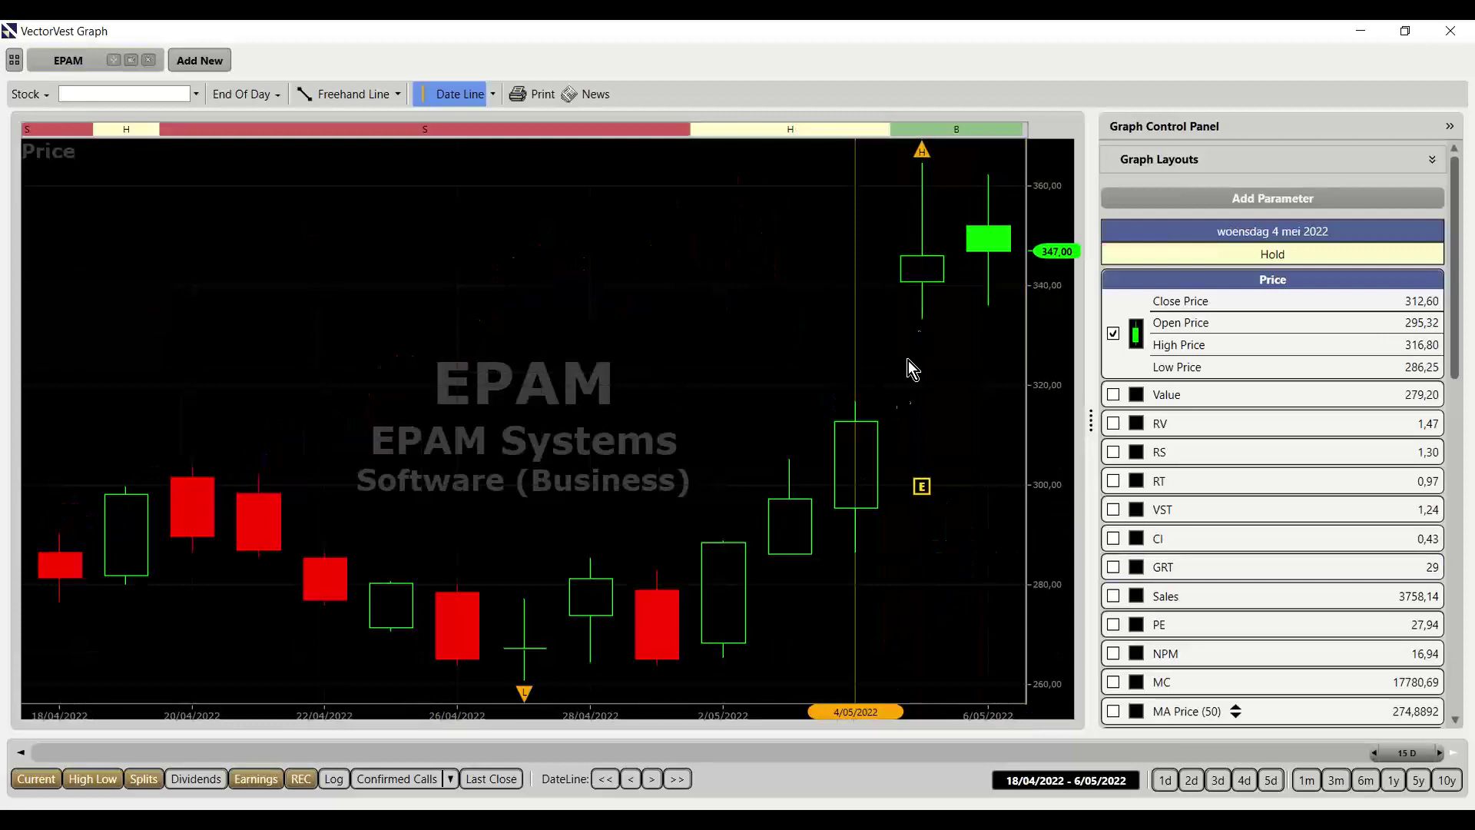
left_click(923, 266)
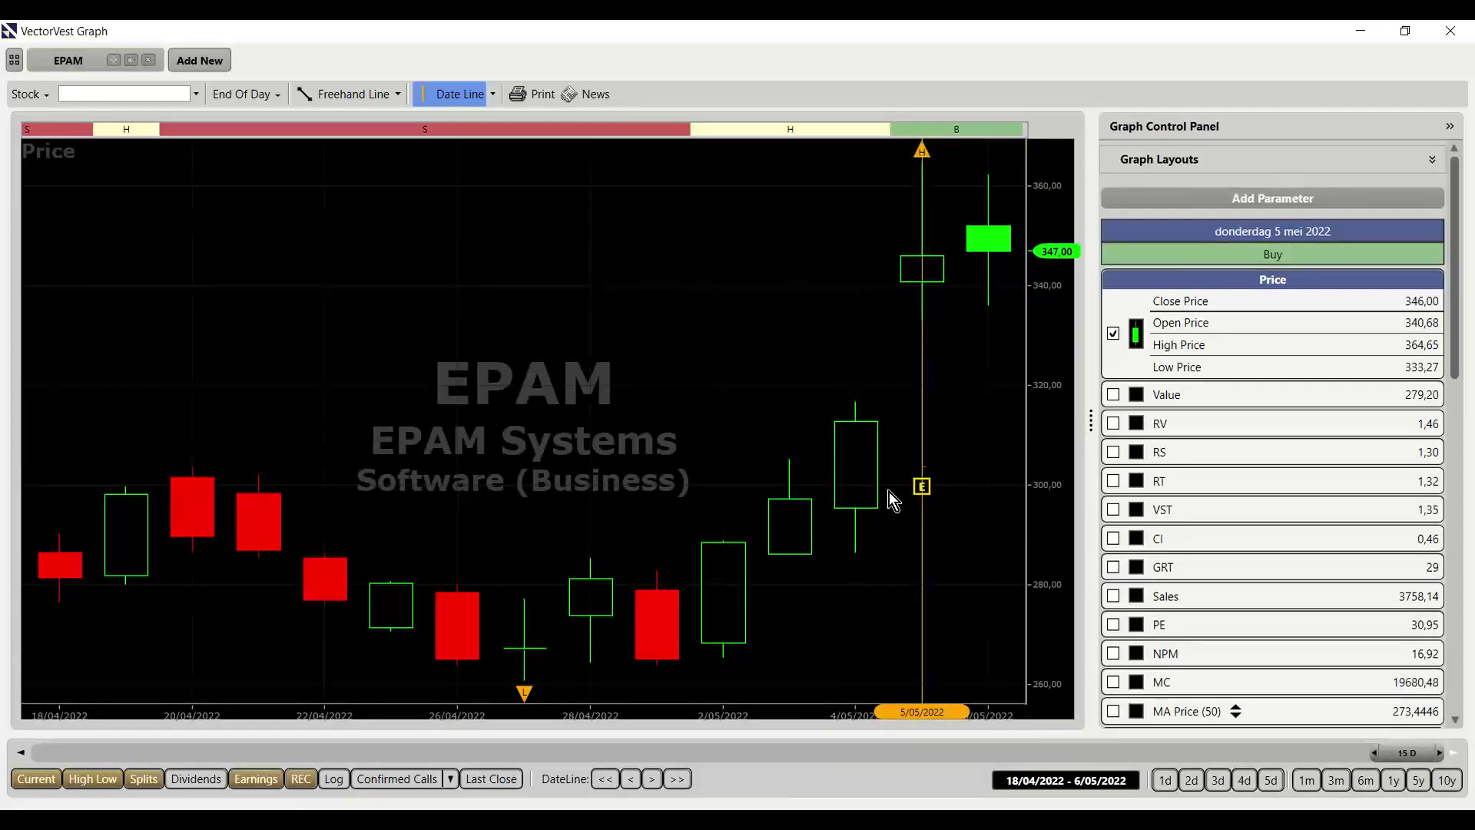
scroll(482, 365, "down", 5)
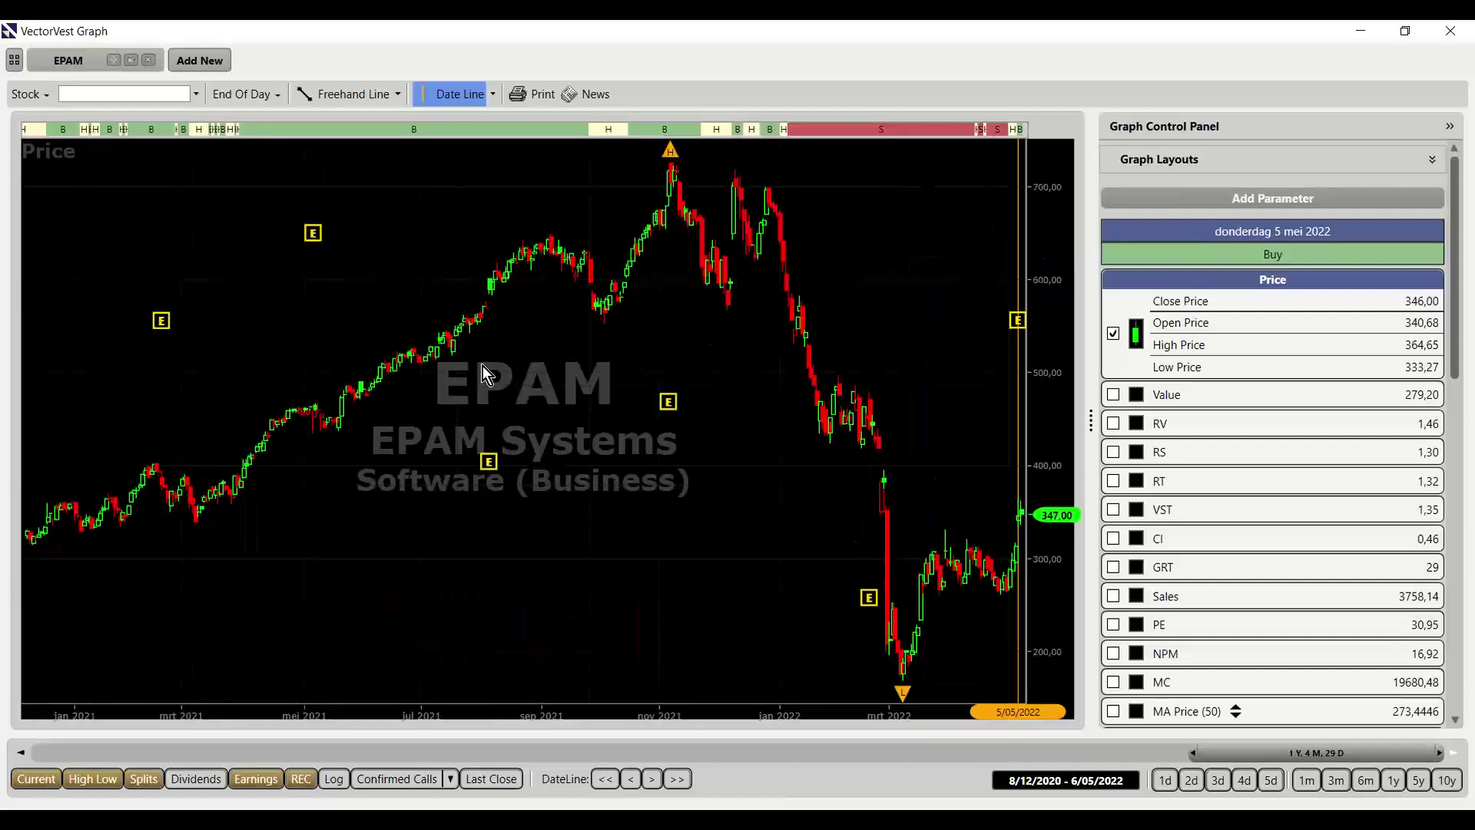
Place the date line on 9/03/2022 and extend EPAM's graph range to 6/04/2020 - 6/05/2022
left_click(905, 659)
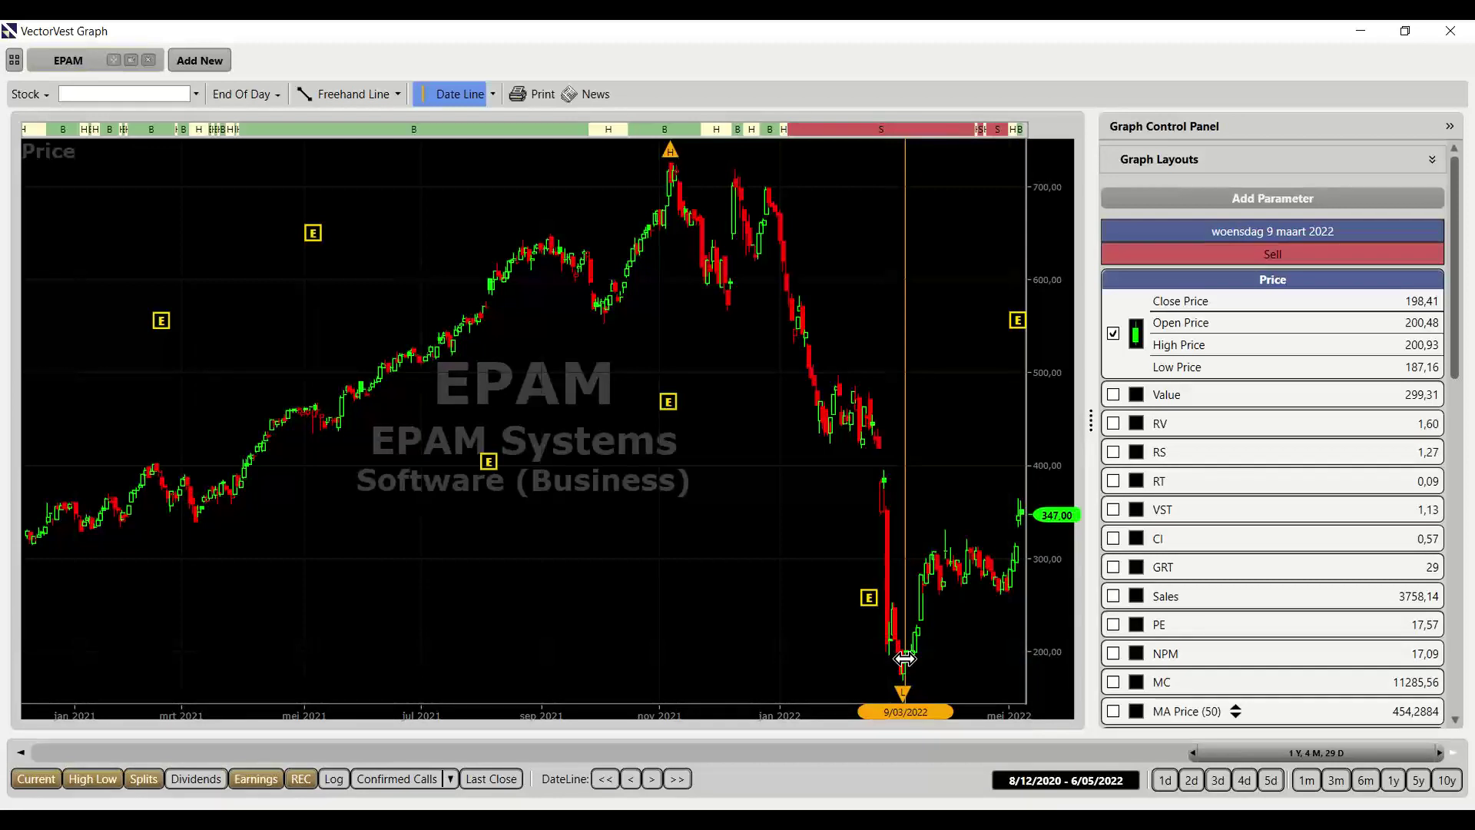
left_click_drag(1190, 752, 1103, 753)
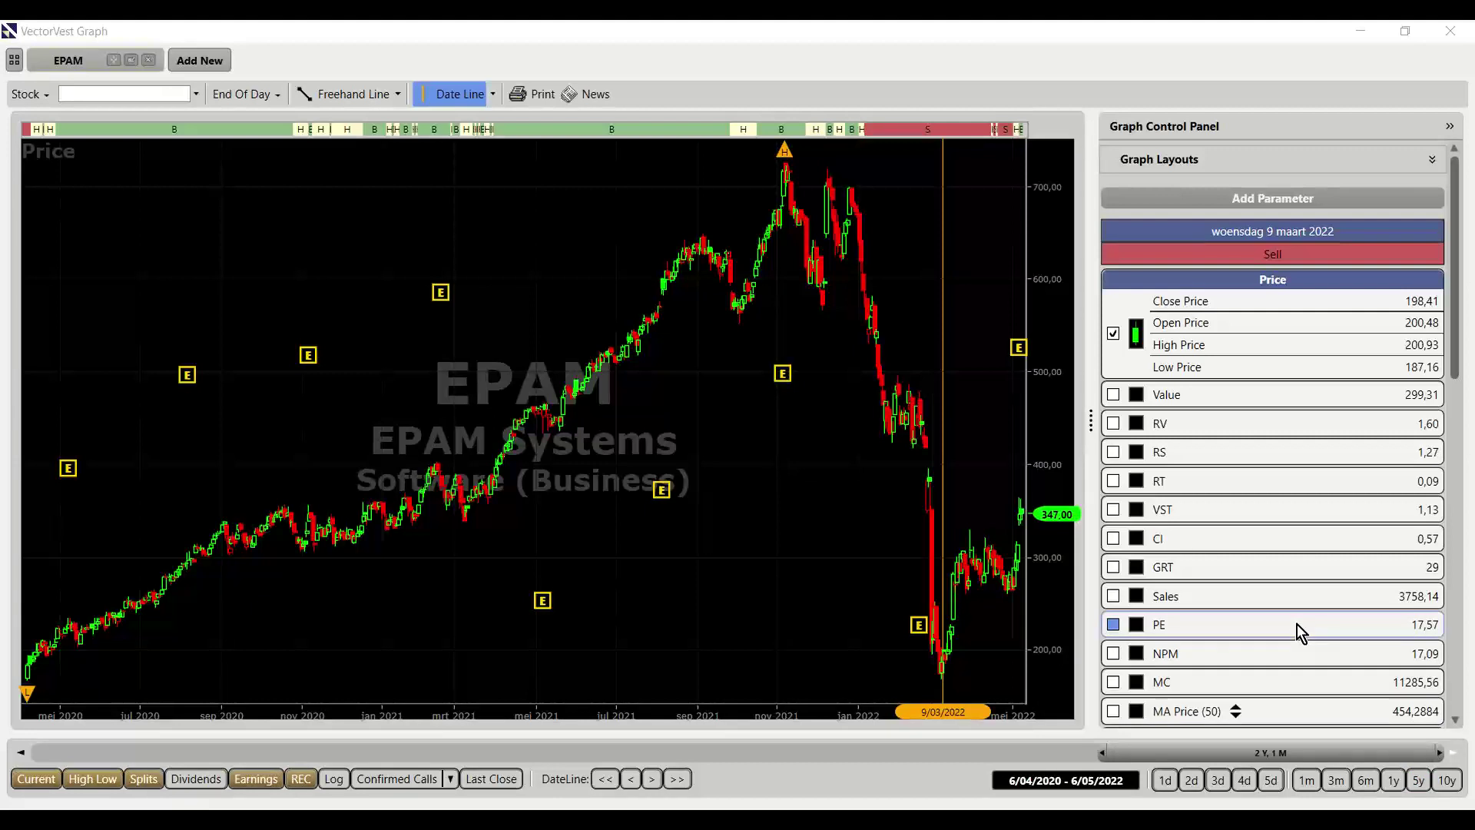
Close the EPAM graph and clear the symbol search in the Stock Viewer
left_click(1451, 30)
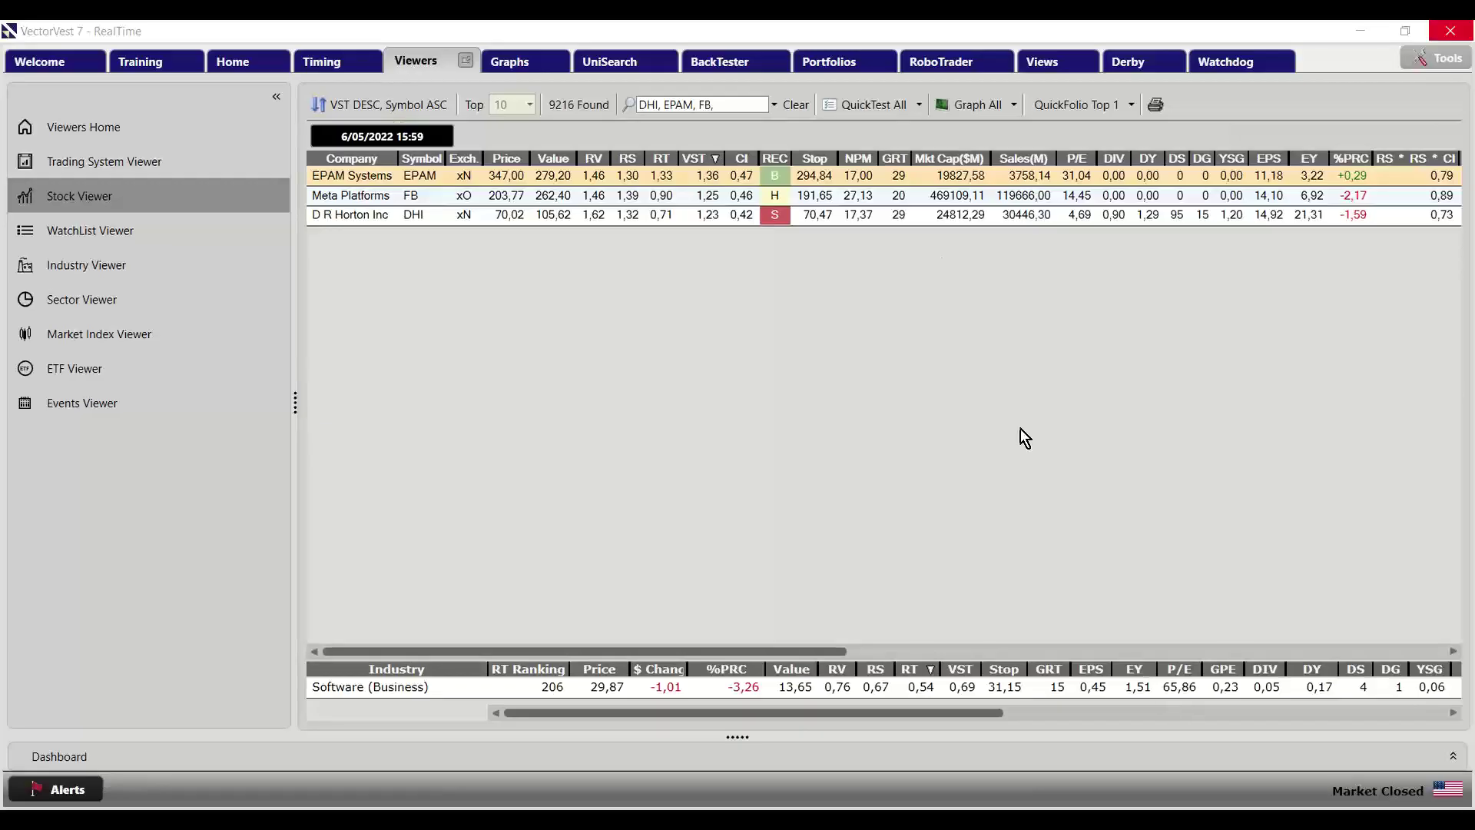
left_click(799, 104)
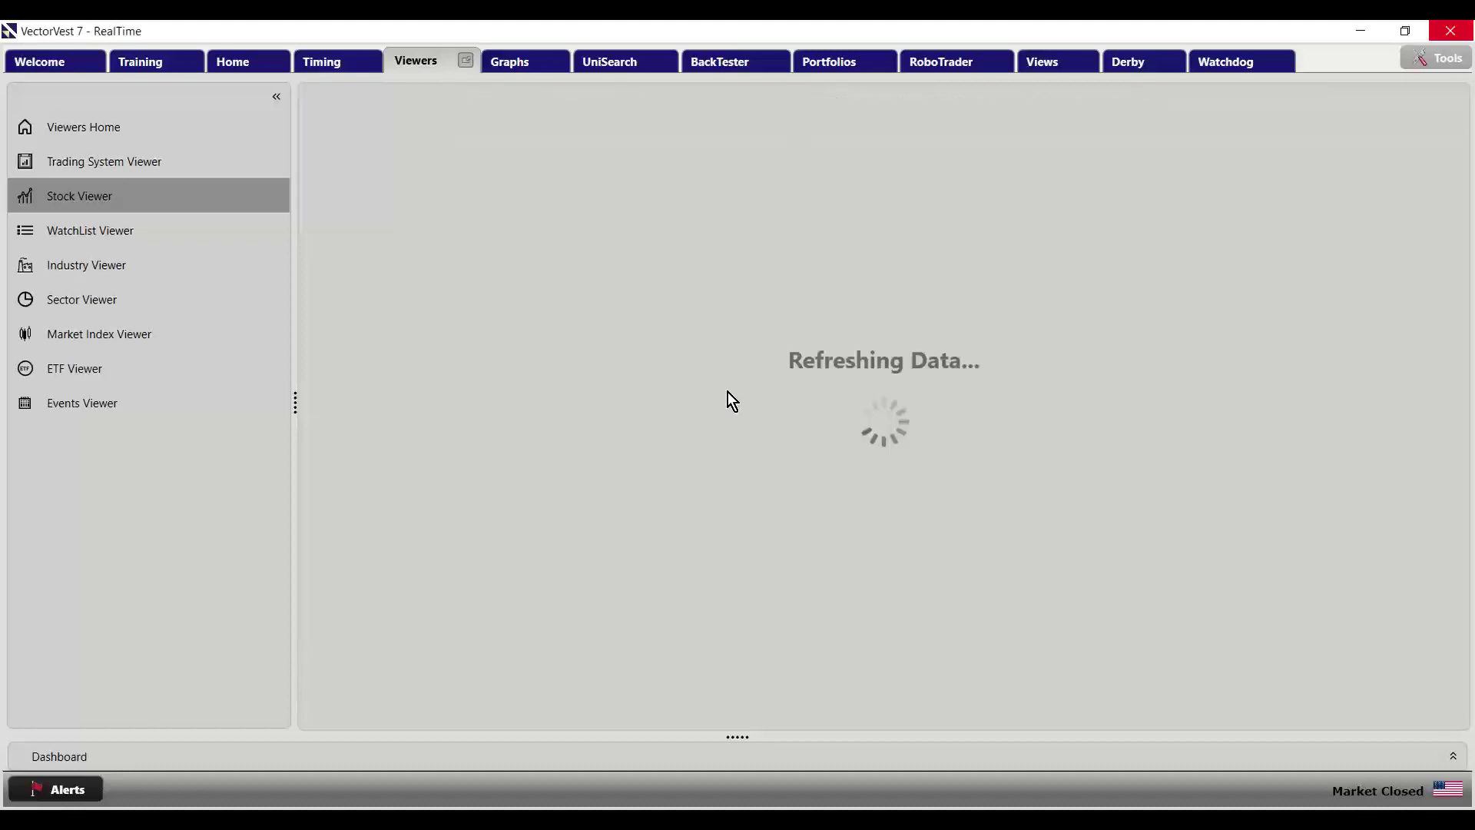
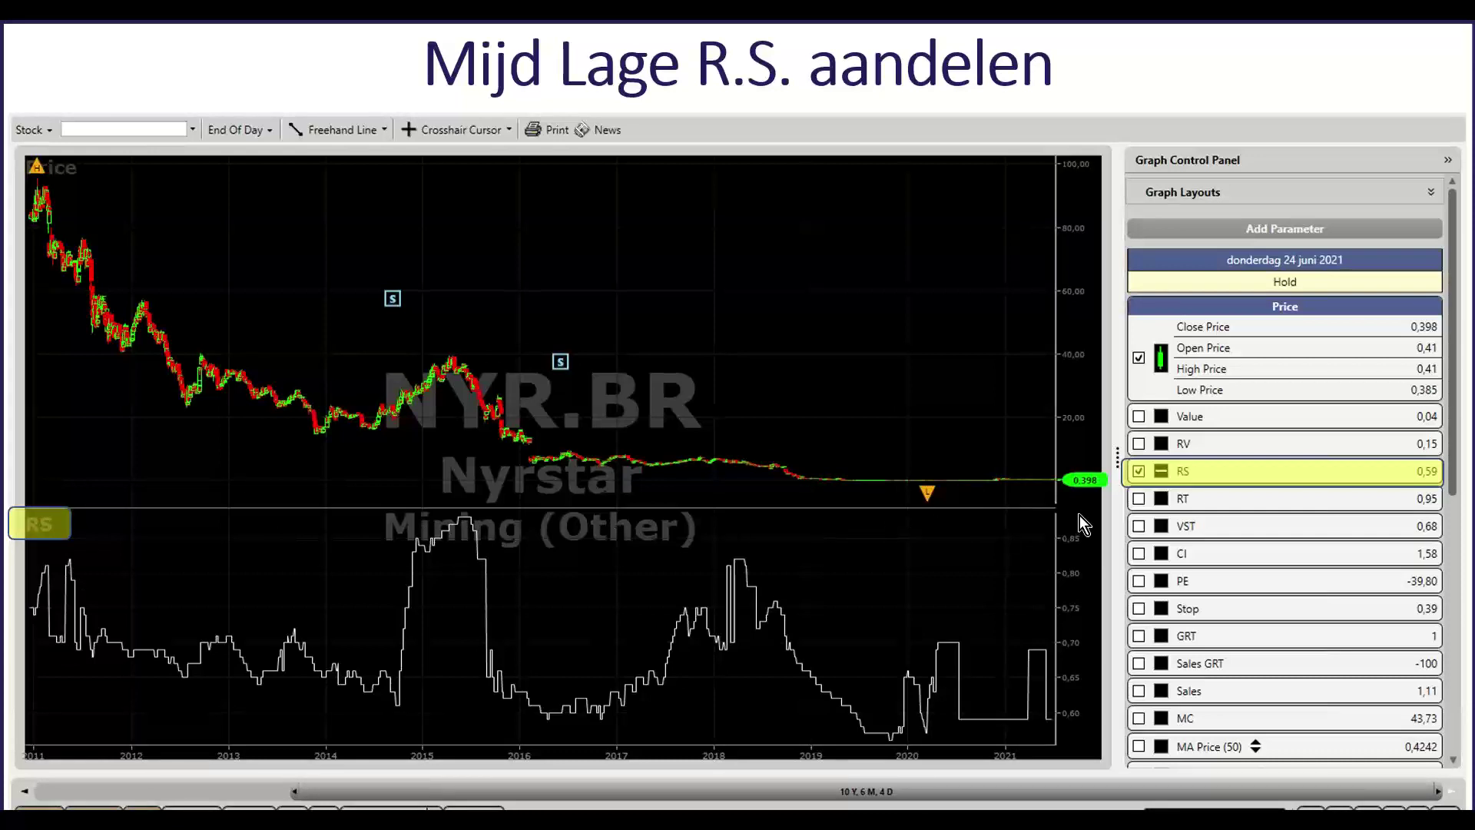
key("Right")
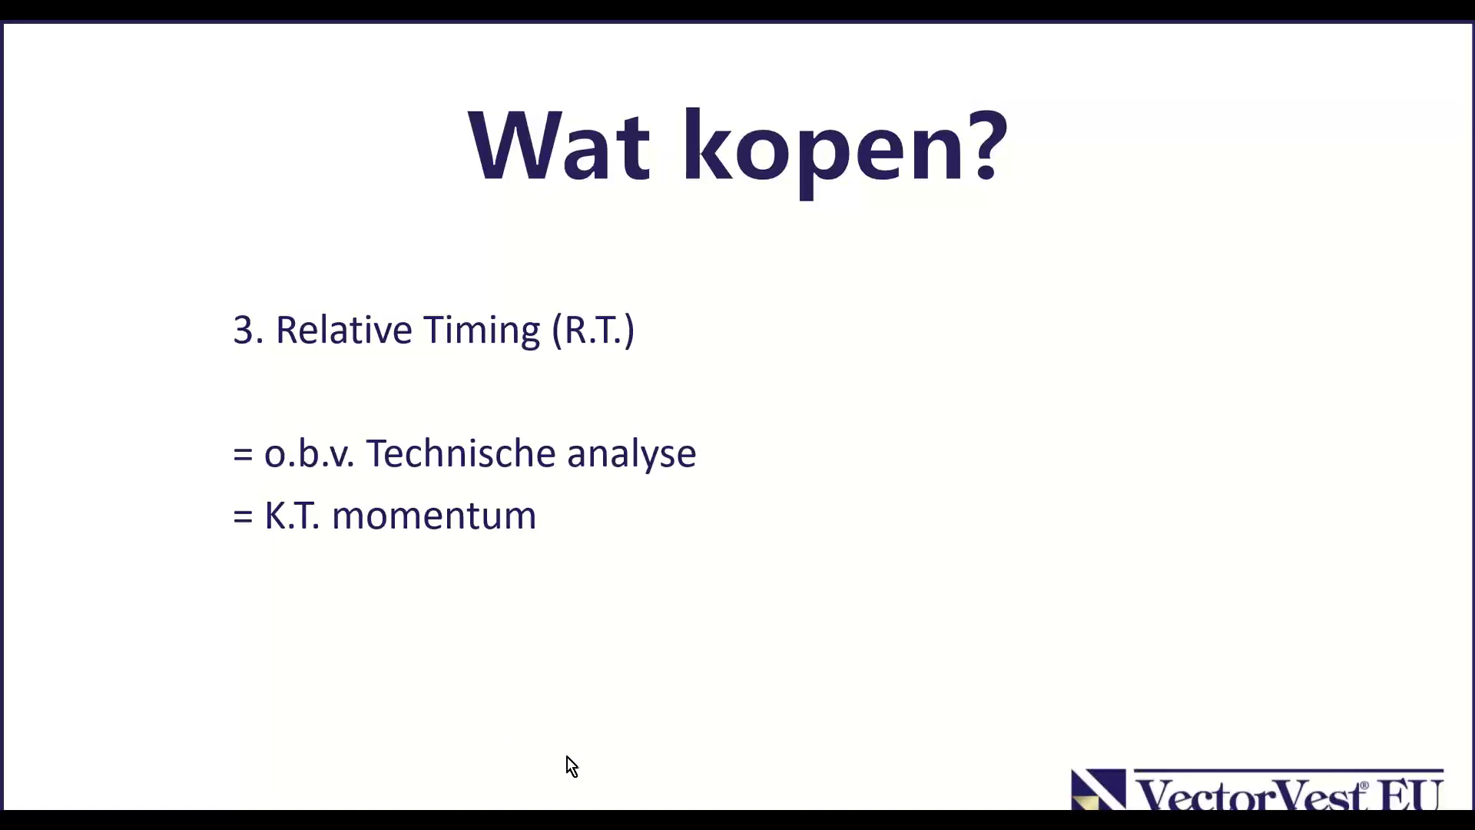
key("alt+Tab")
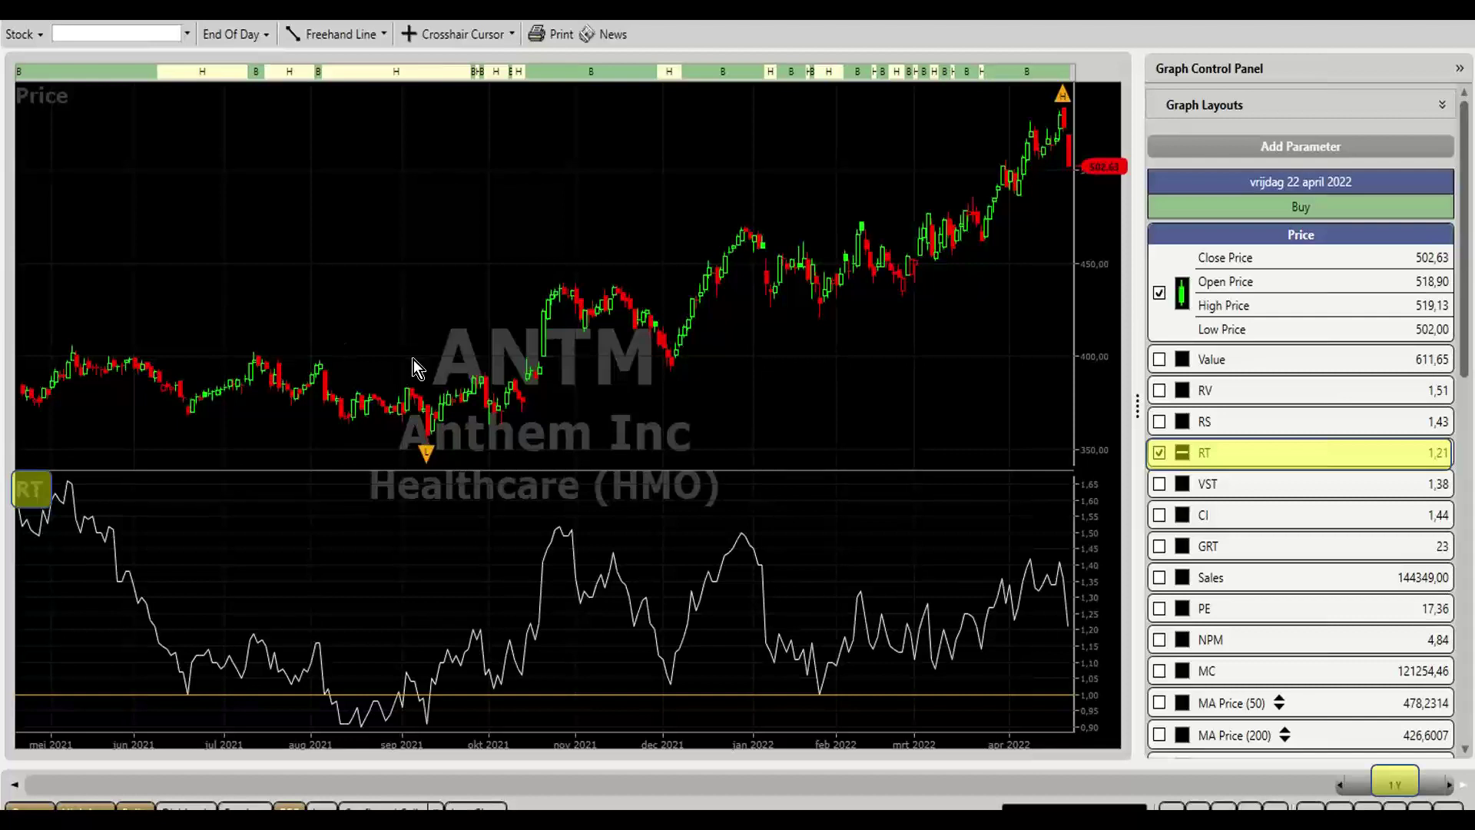
key("alt+Tab")
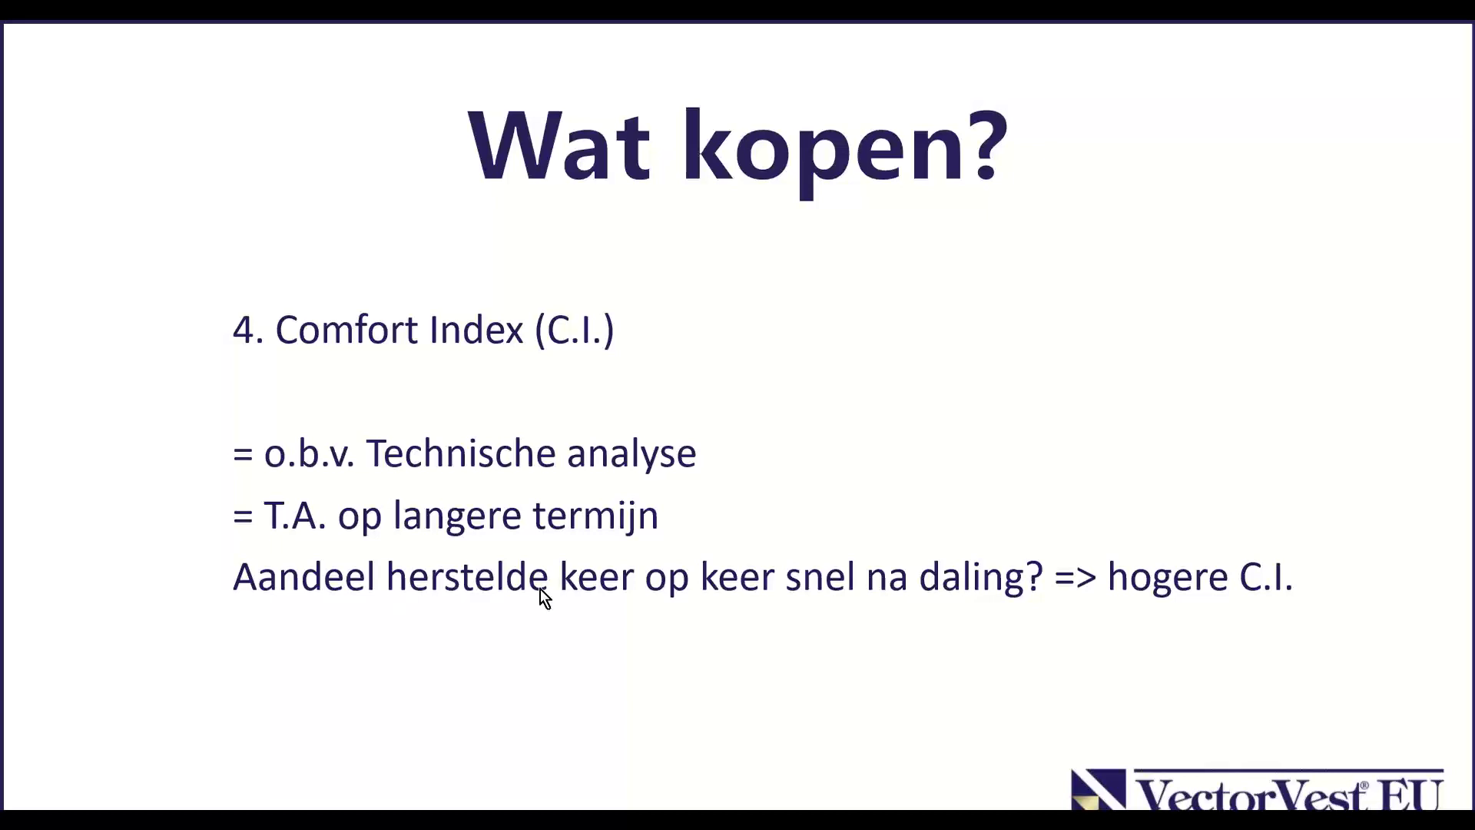
key("alt+Tab")
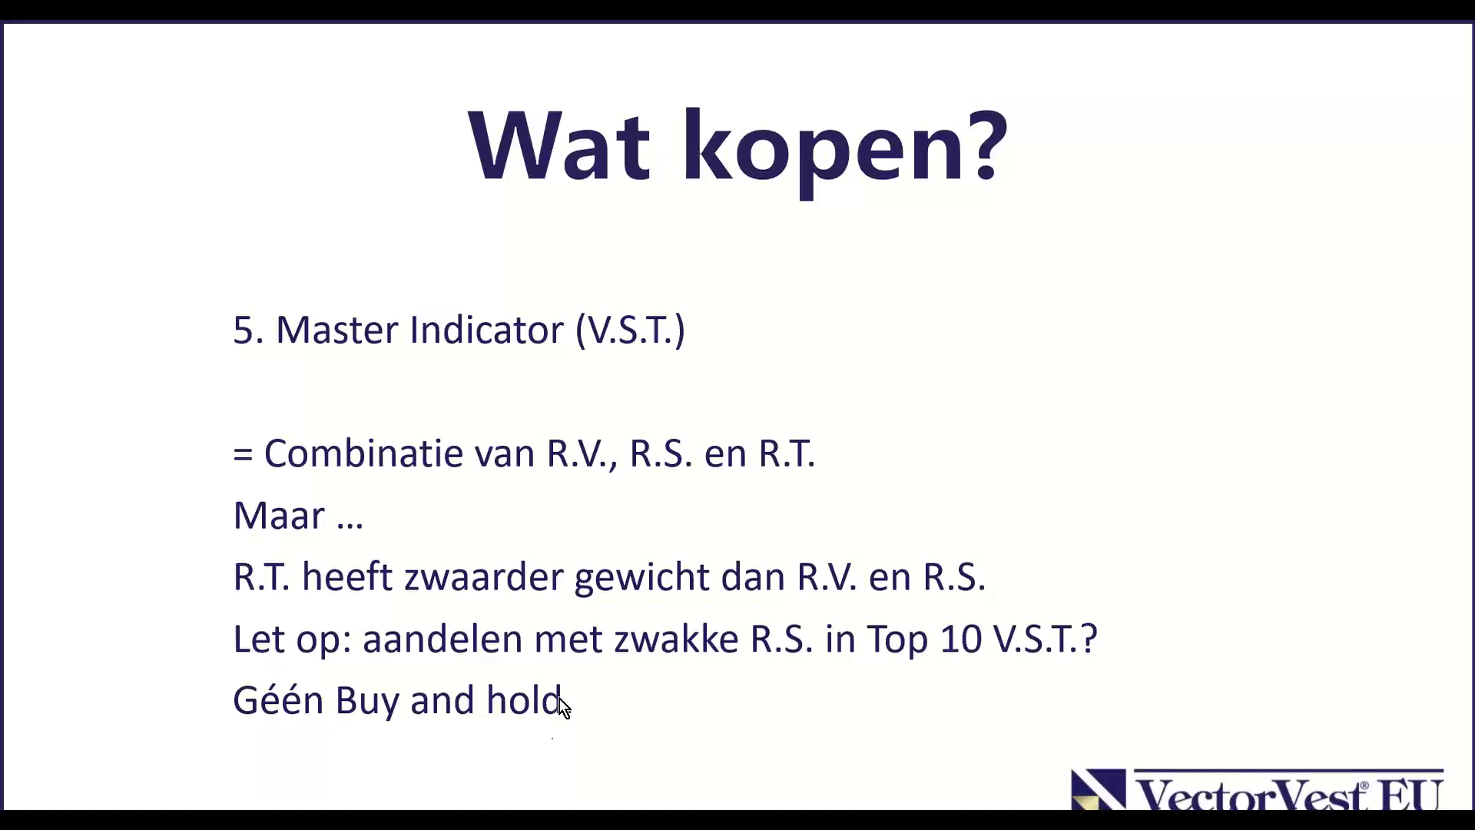
left_click(573, 609)
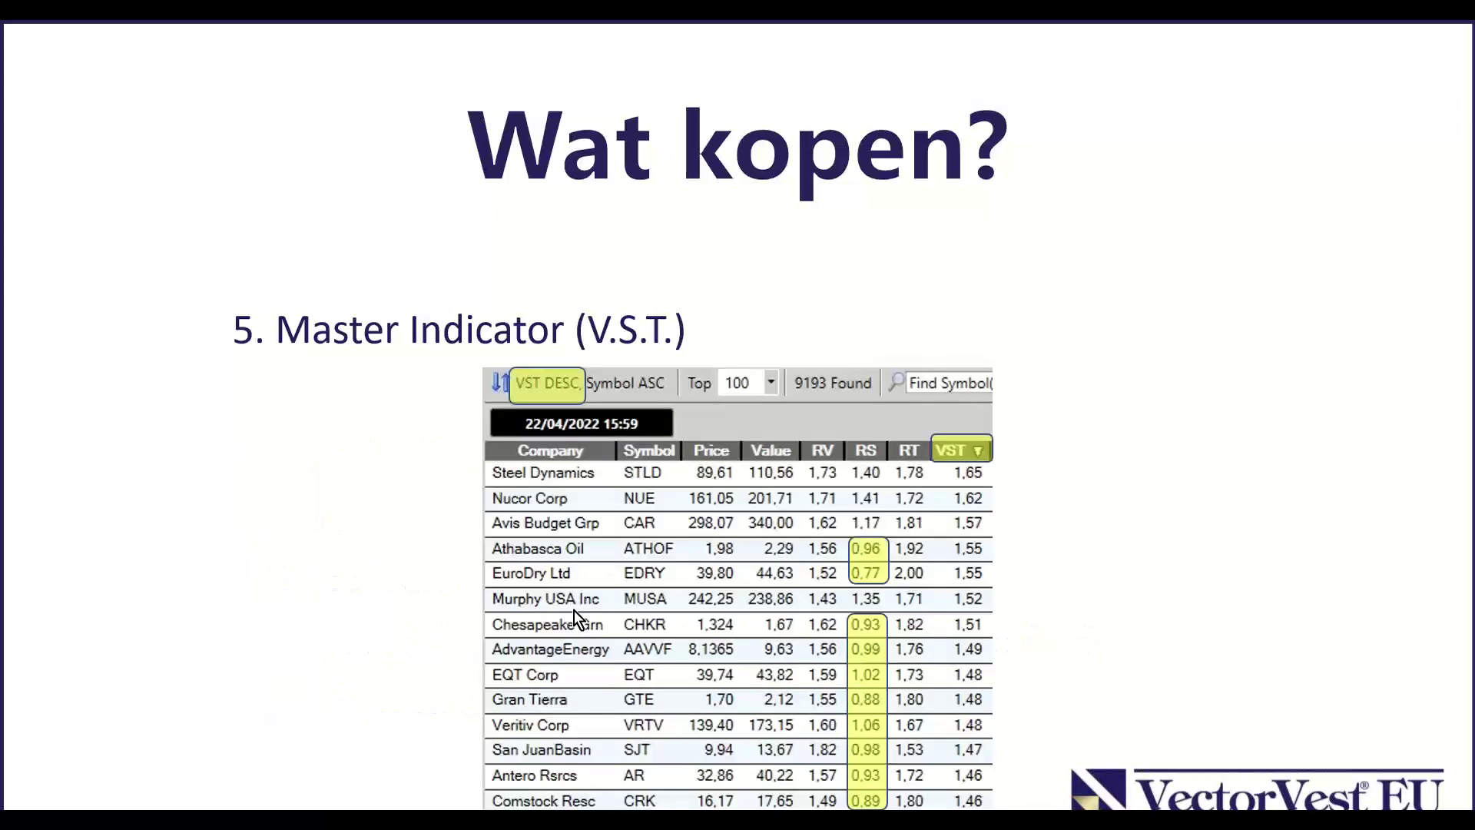
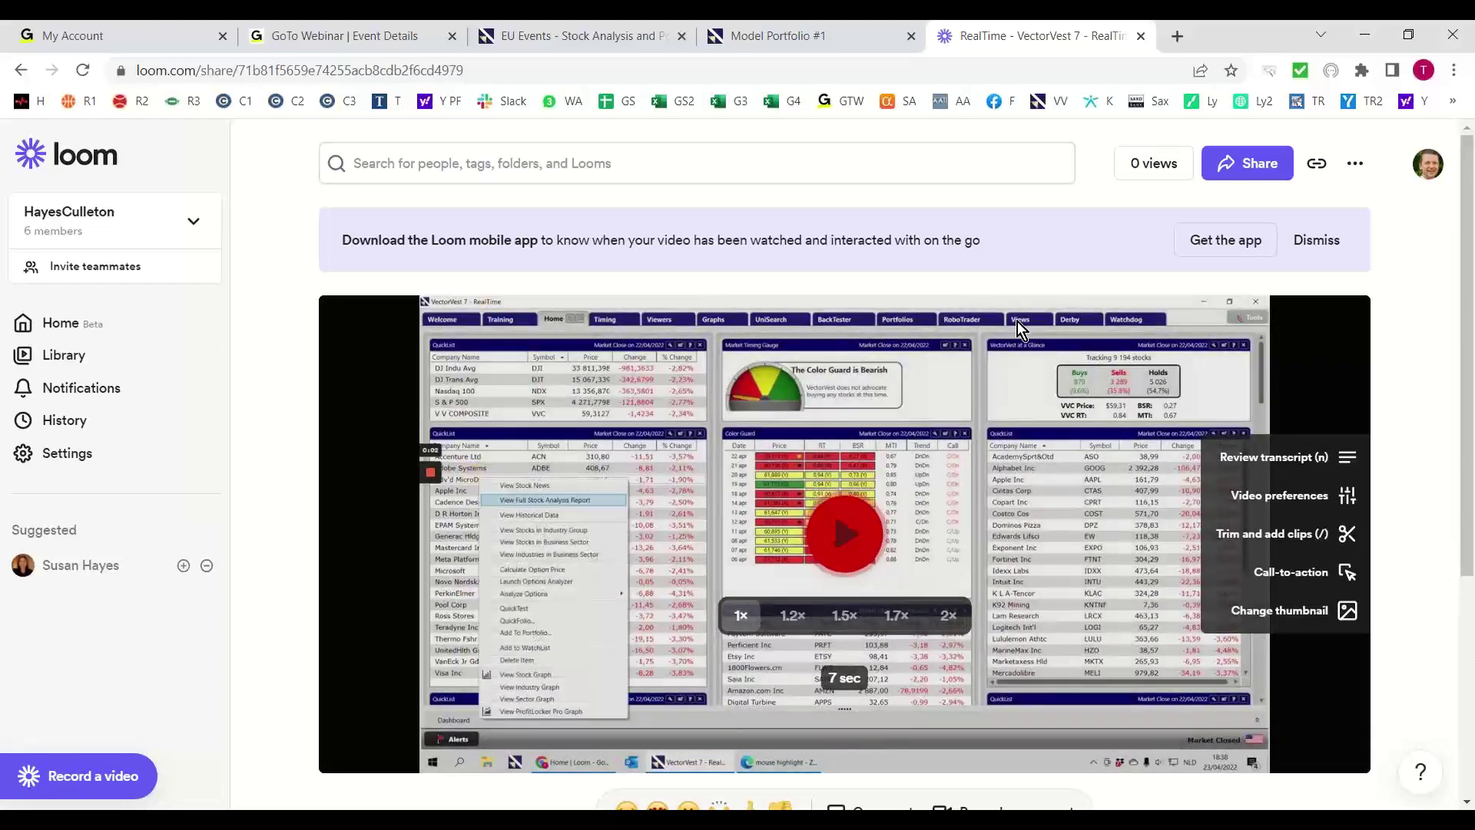
Show the Loom page with the VectorVest 7 RealTime recording, highlight its web address, and close its browser tab
left_click(625, 26)
left_click(1000, 48)
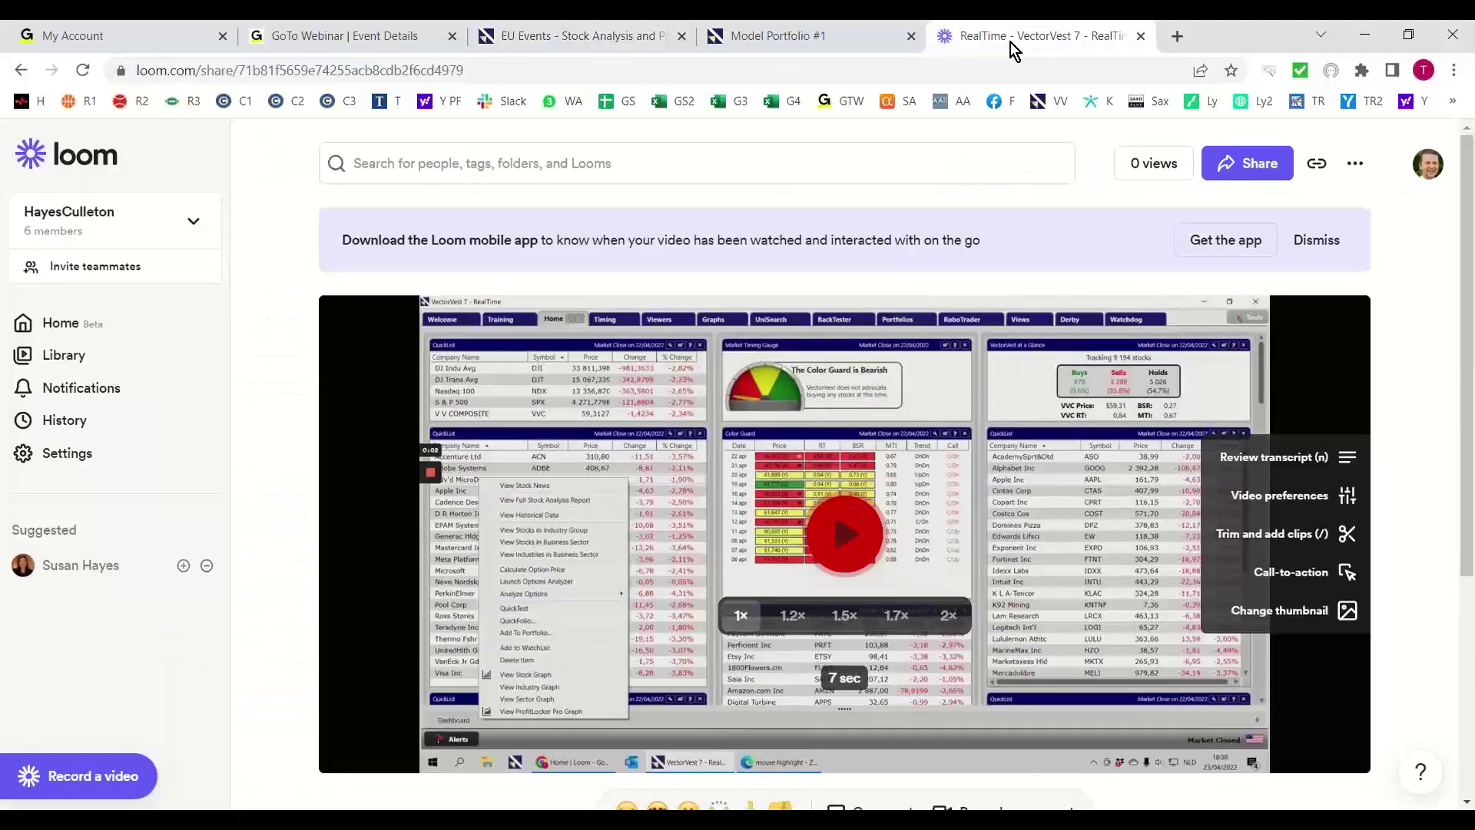
left_click(229, 67)
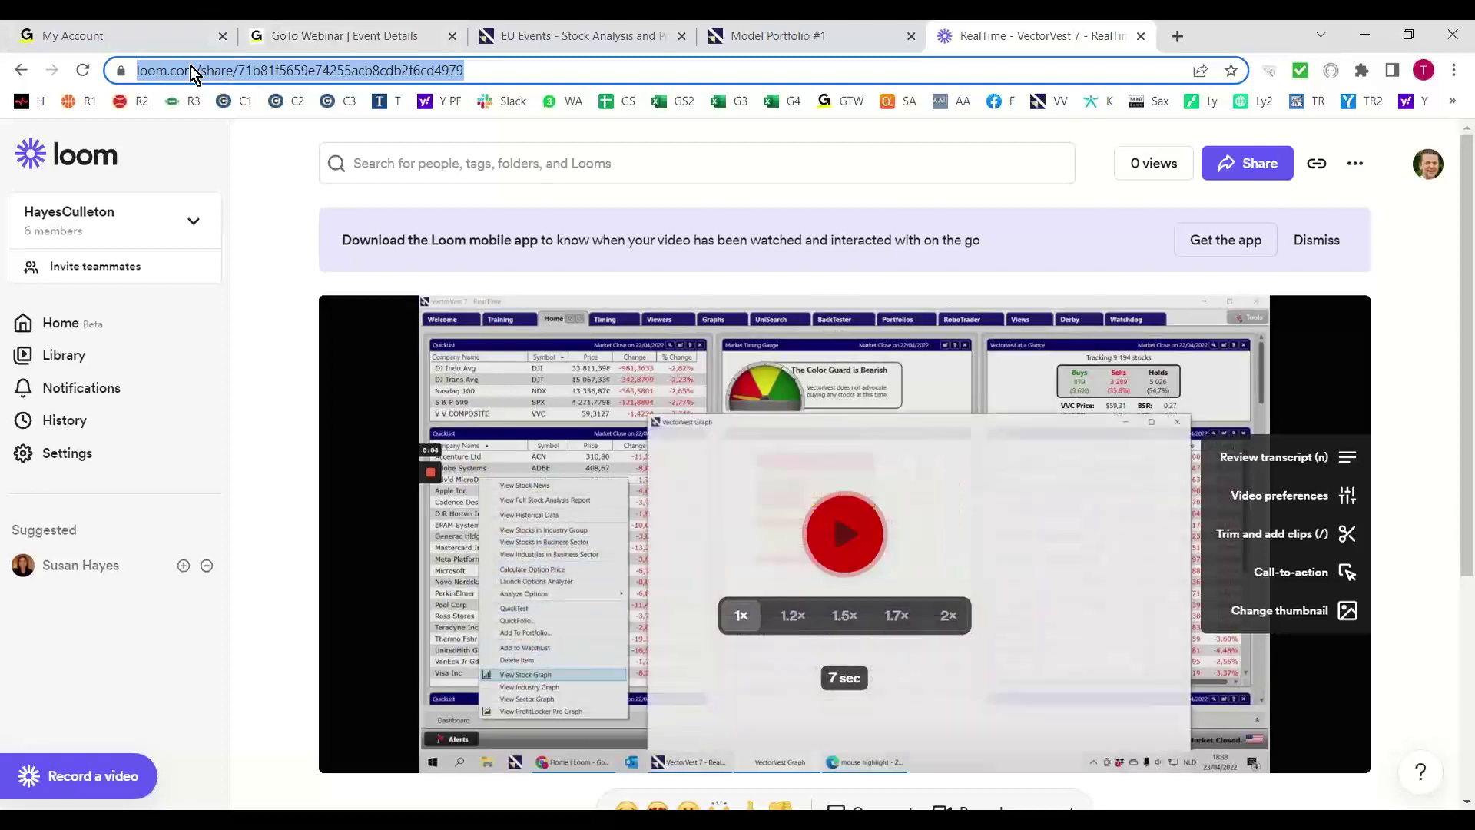
left_click(1139, 37)
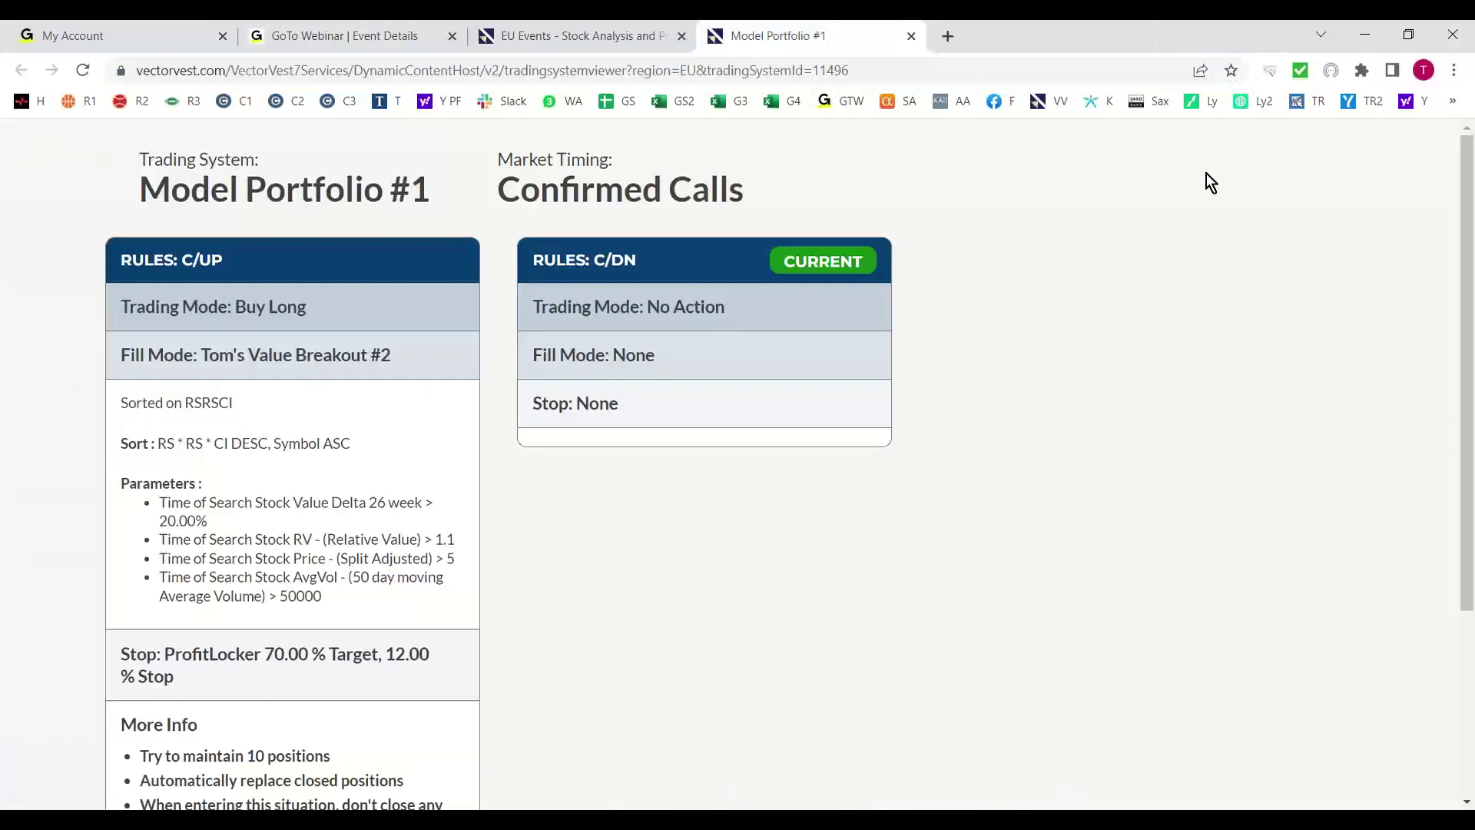
Switch from the browser to the PowerPoint slide show and advance it to the slide "Hoe indicatoren verplaatsen?"
key("alt+Tab")
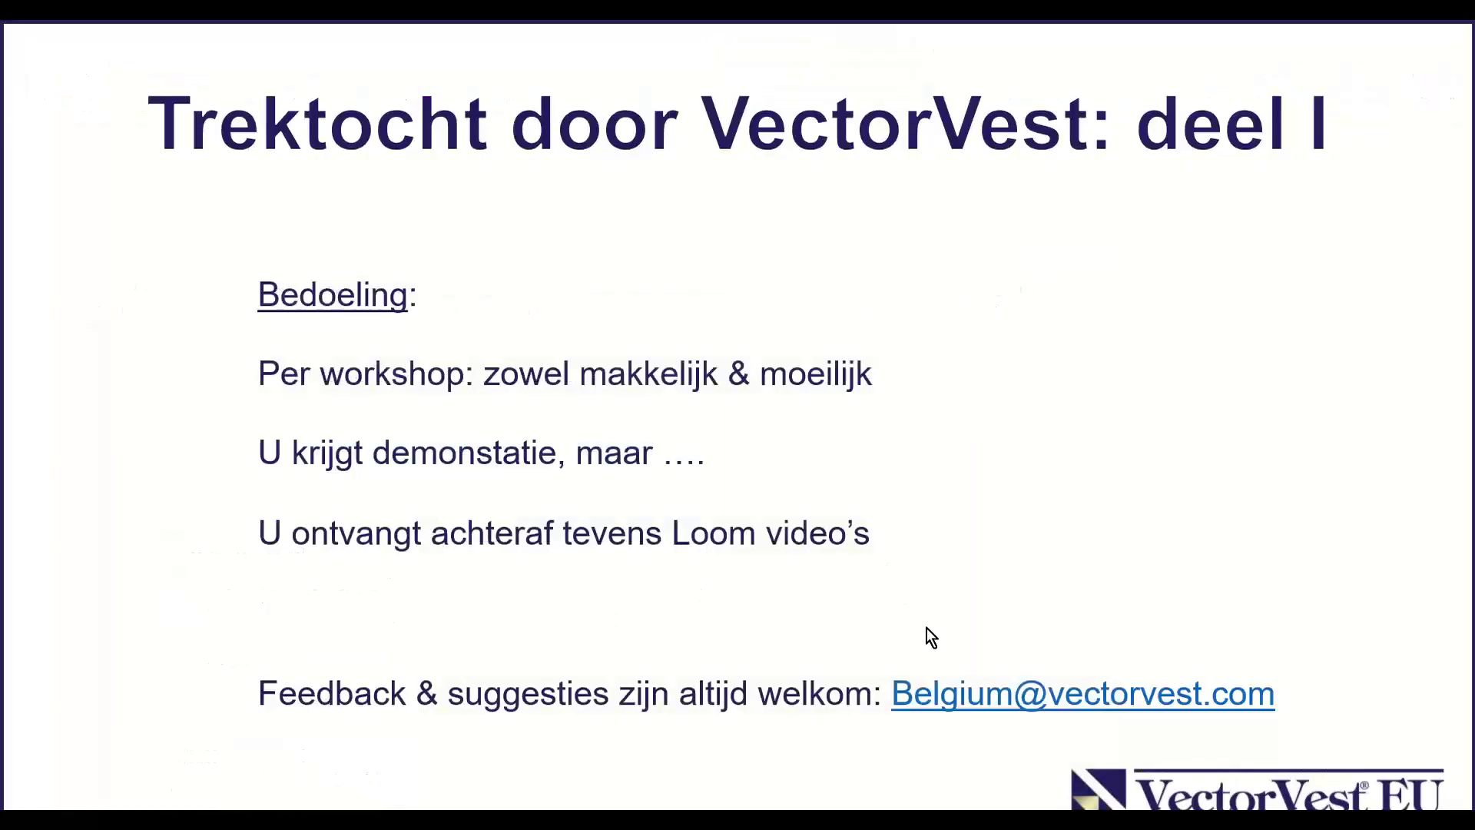
left_click(615, 542)
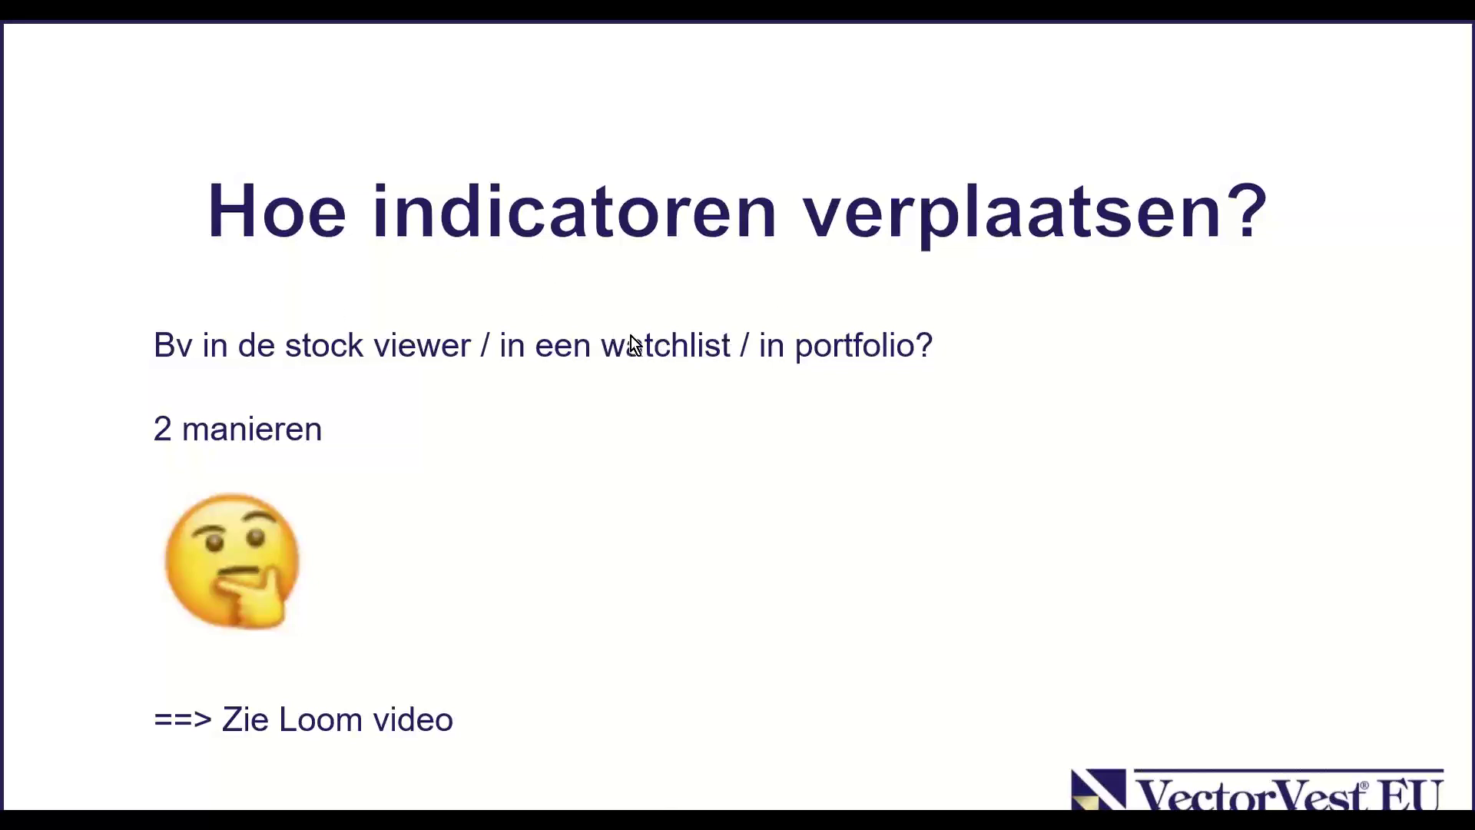
Switch to VectorVest 7 RealTime and move the P/E column directly before Price in the Stock Viewer grid
key("alt+Tab")
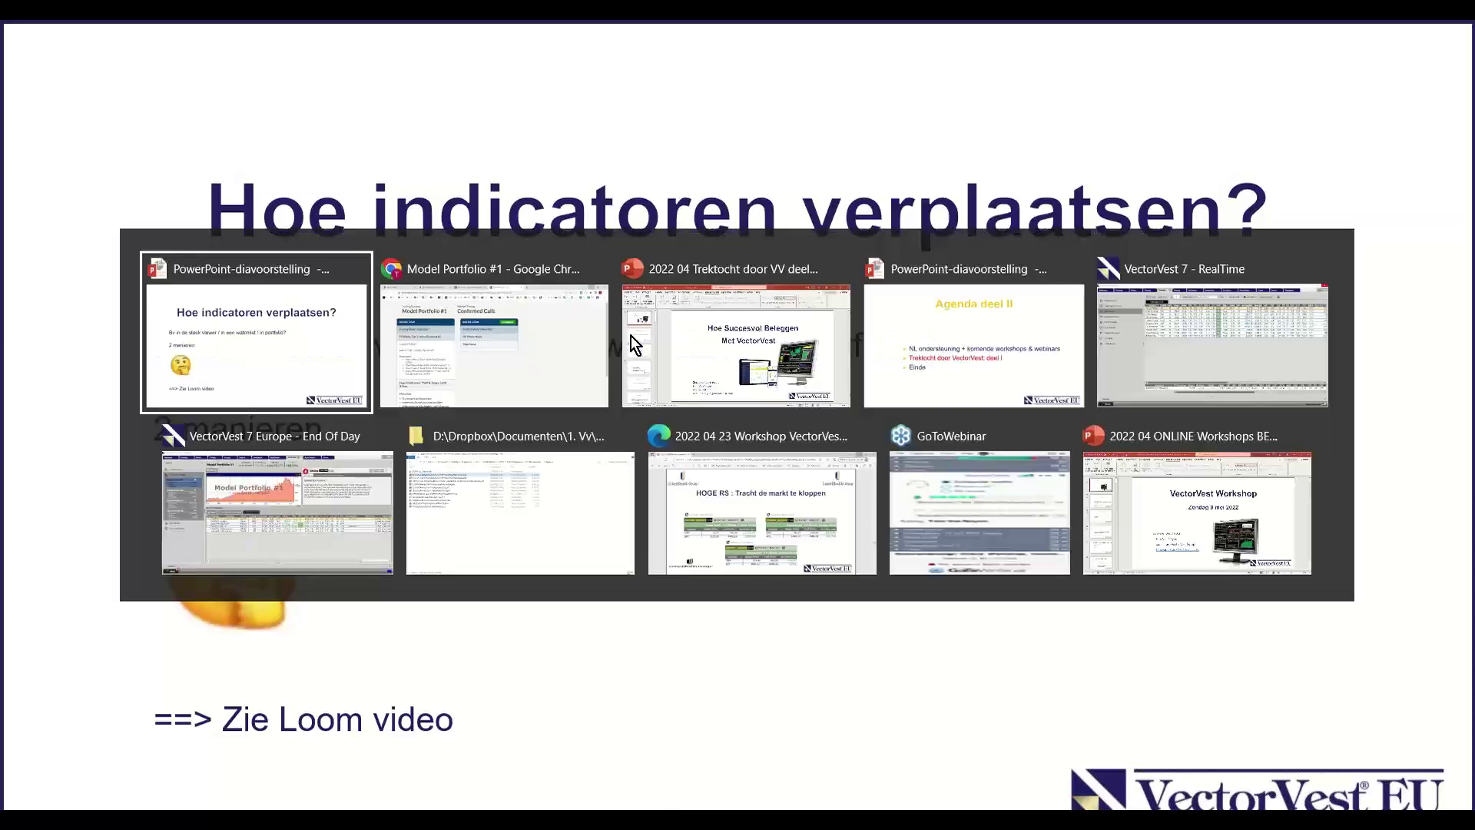
key("Tab")
key("Tab")
key("Tab")
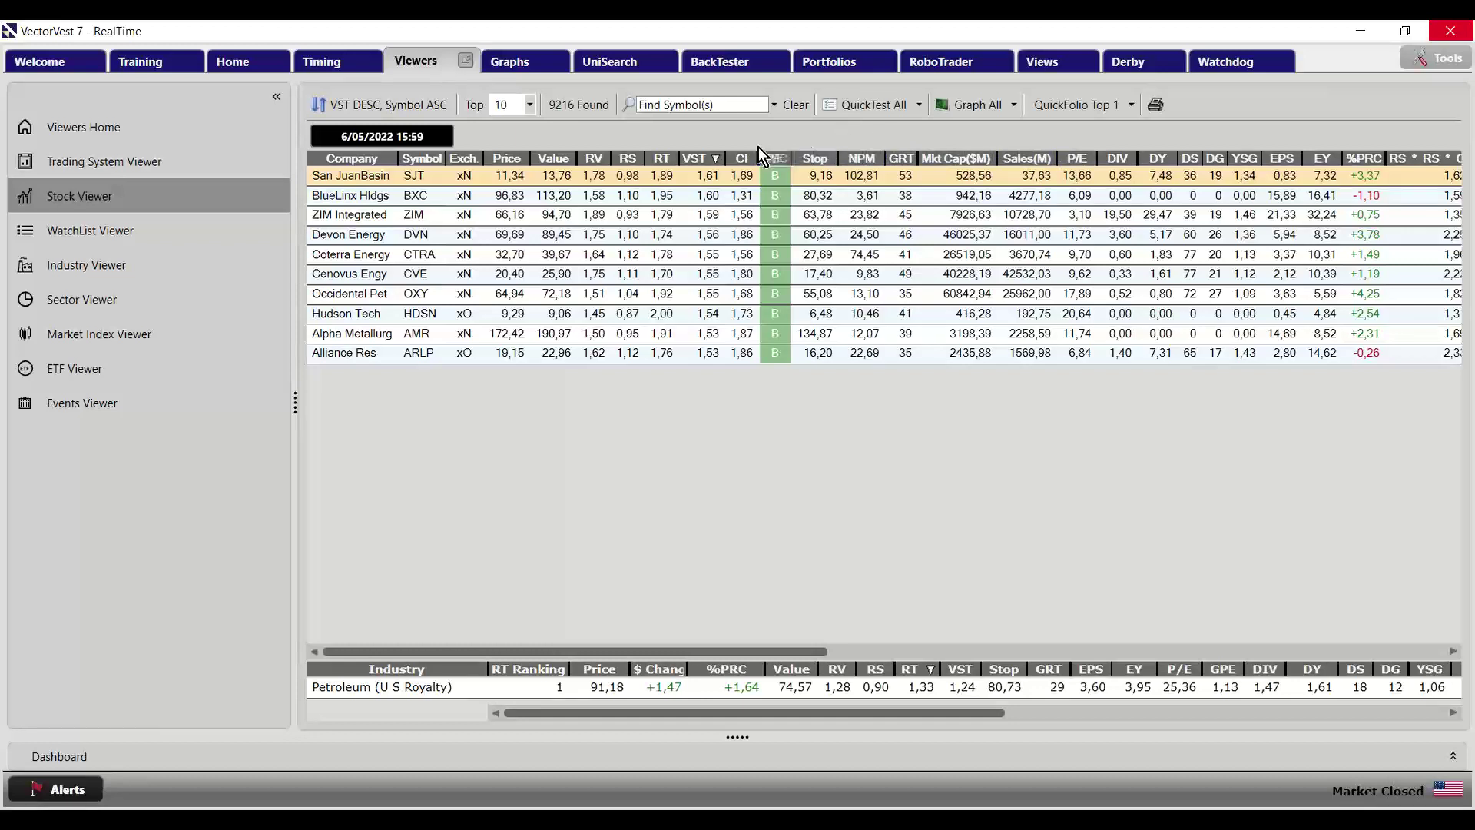
left_click_drag(647, 163, 500, 175)
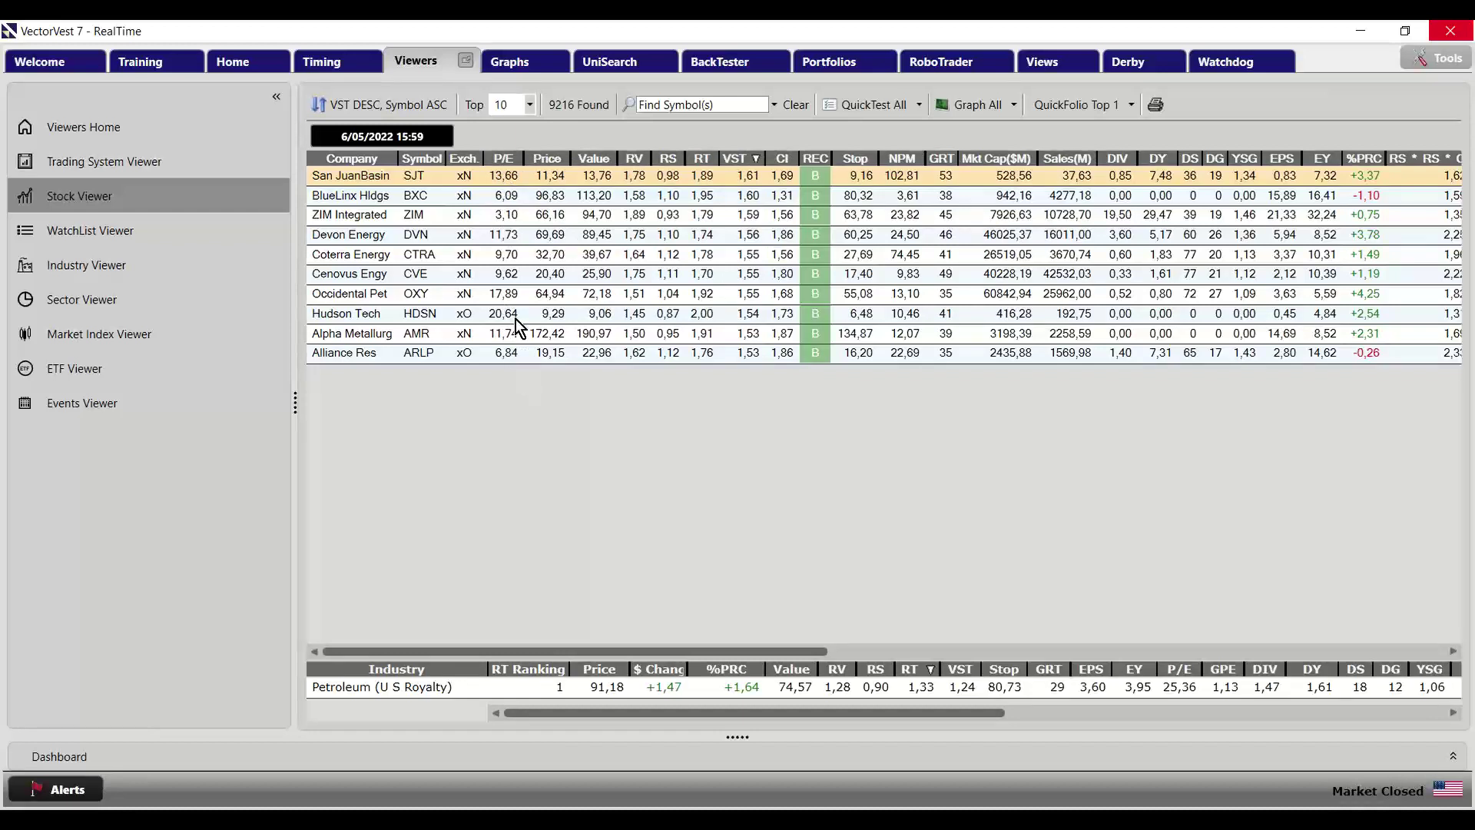
Reorder the Stock Viewer's grid layout so that P/E stands directly after Stop, and apply the layout
left_click(500, 255)
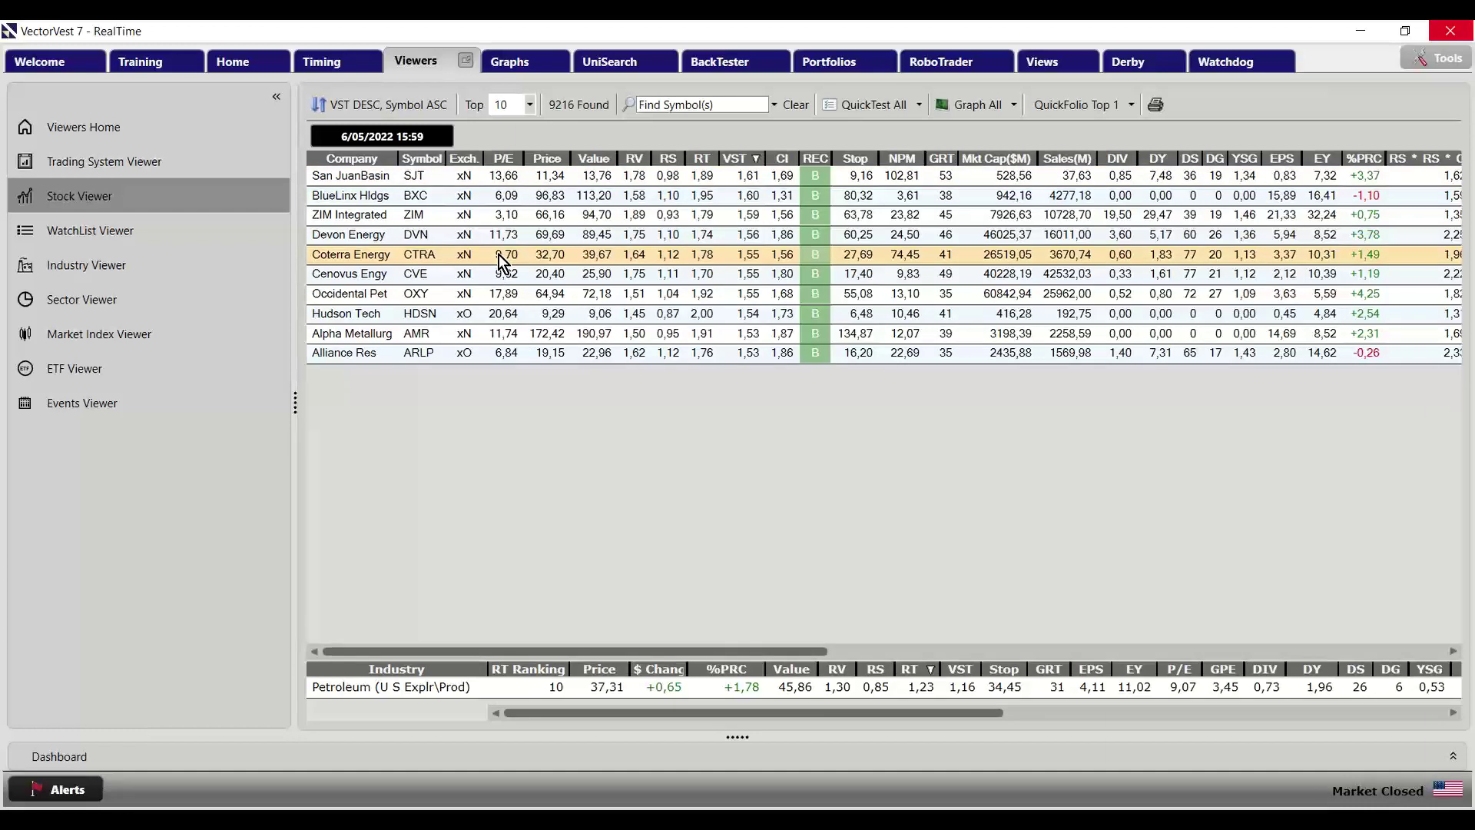
right_click(499, 255)
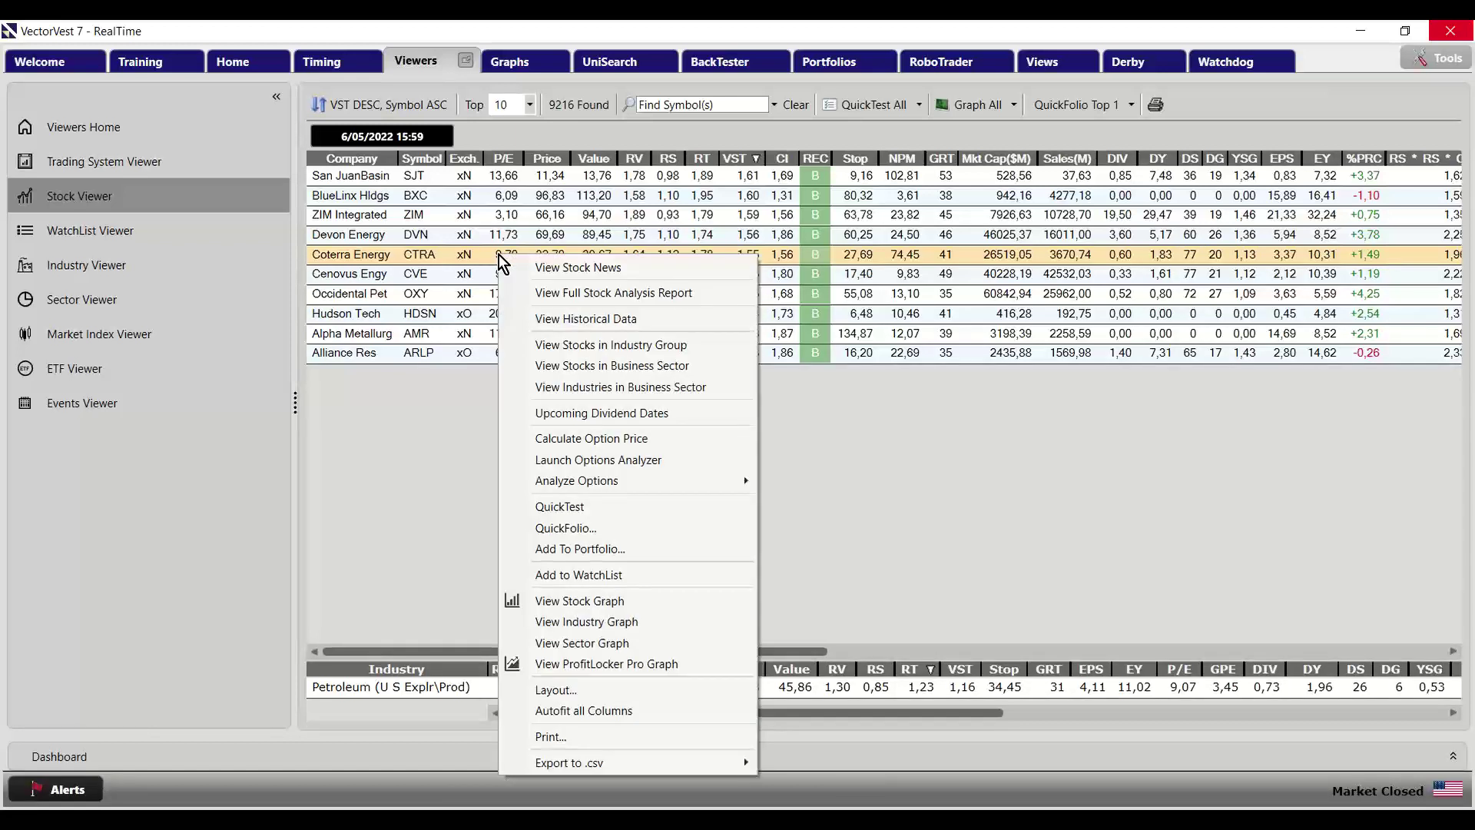
left_click(557, 689)
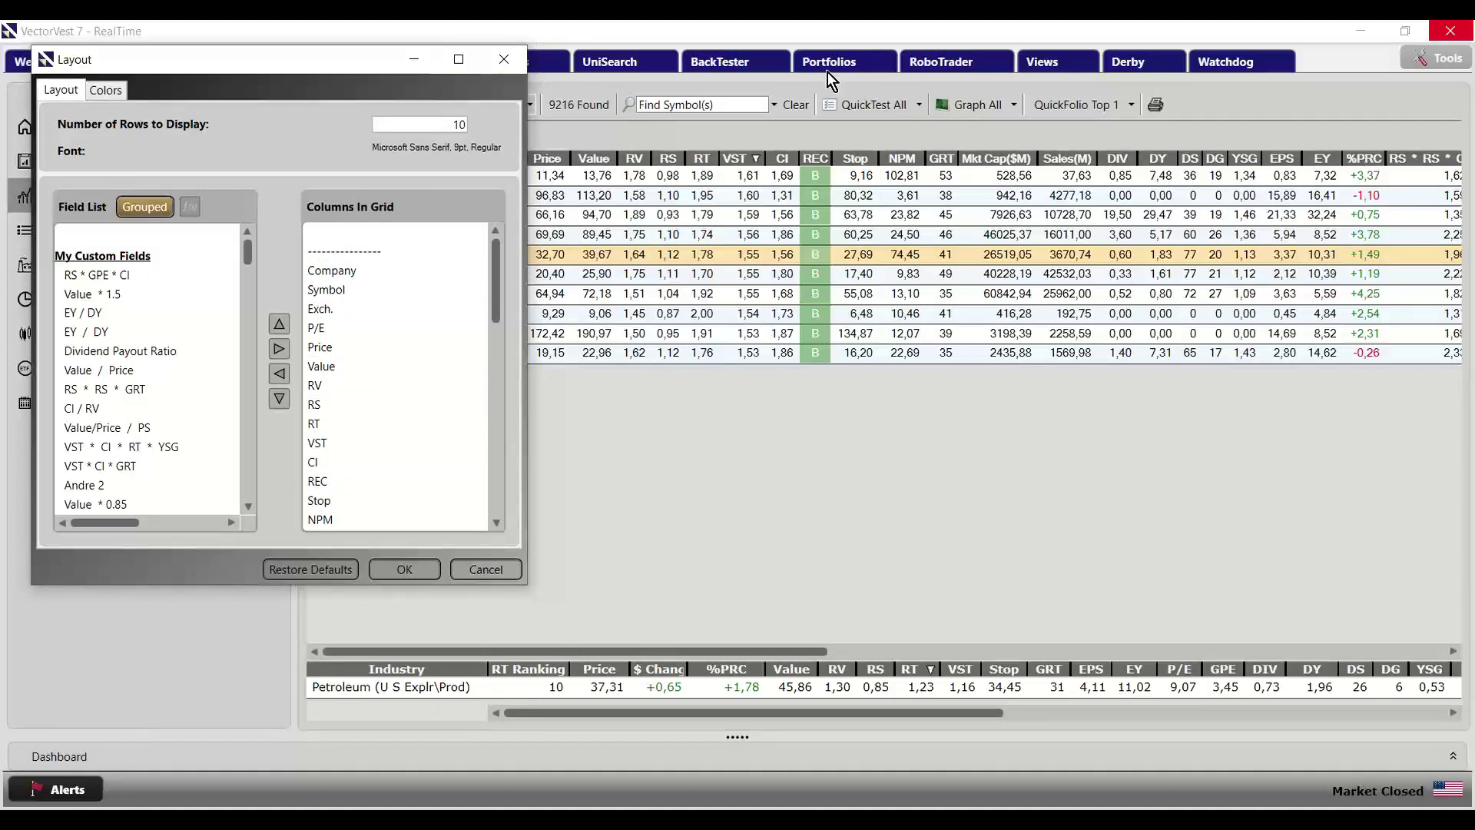
left_click(332, 332)
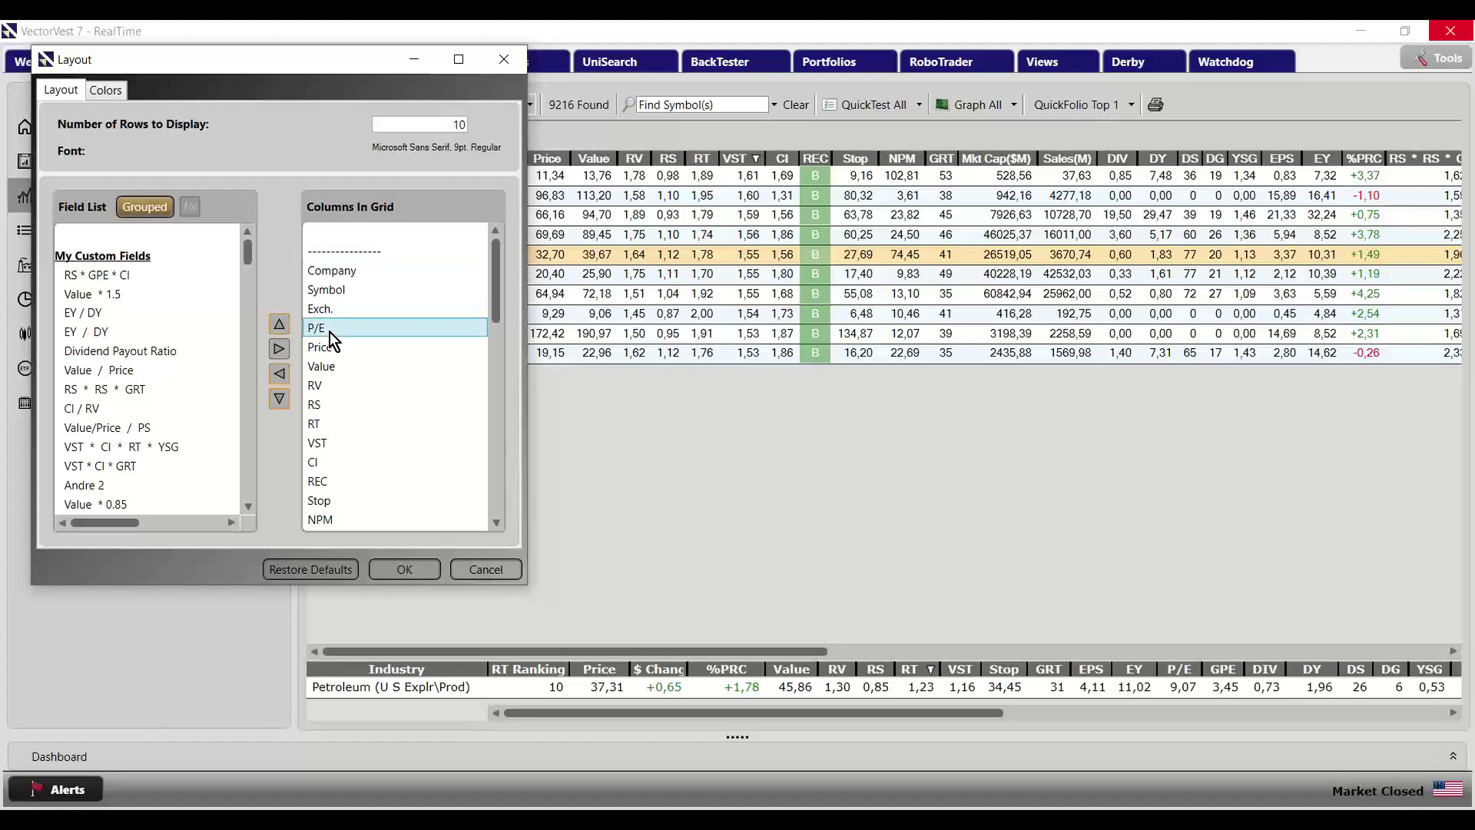
left_click(280, 399)
left_click(279, 399)
left_click(280, 399)
left_click(280, 400)
left_click(280, 400)
left_click(279, 400)
left_click(280, 399)
left_click(280, 400)
left_click(279, 399)
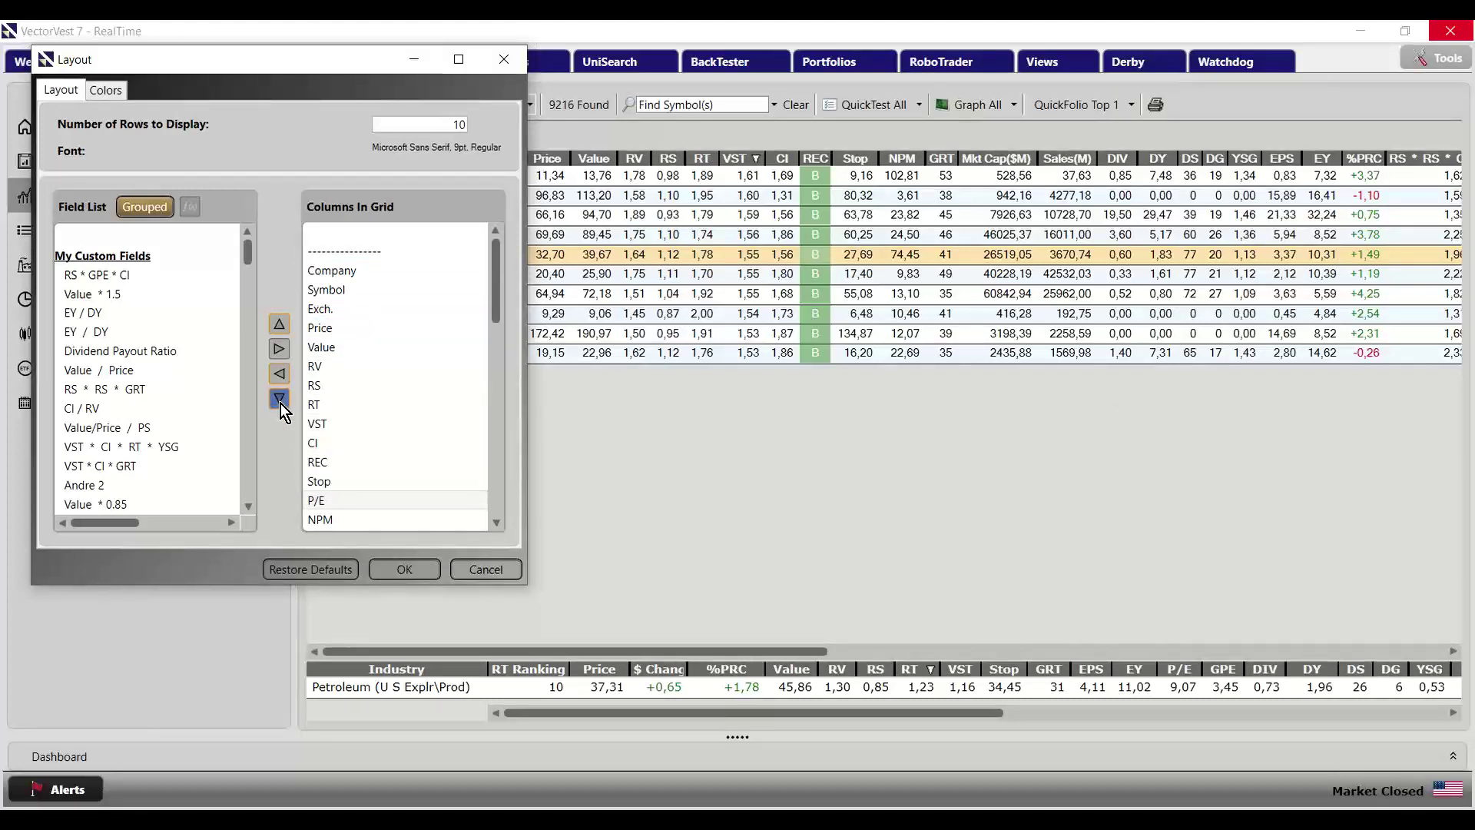
left_click(384, 564)
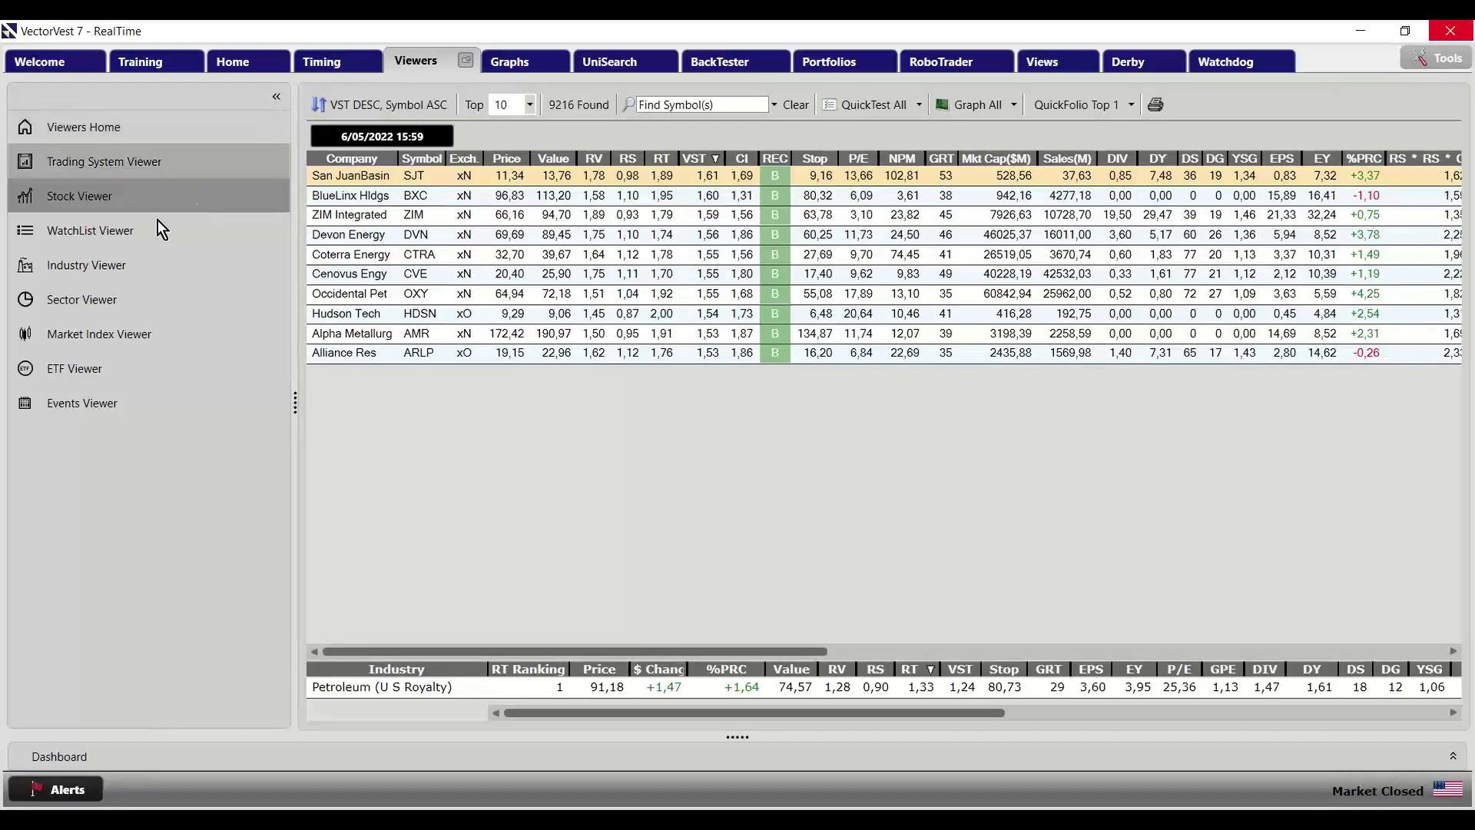
Open the portfolio 2022 04 TEST Workshops and move the RS column between Cost Basis and Market Value in its holdings
left_click(841, 66)
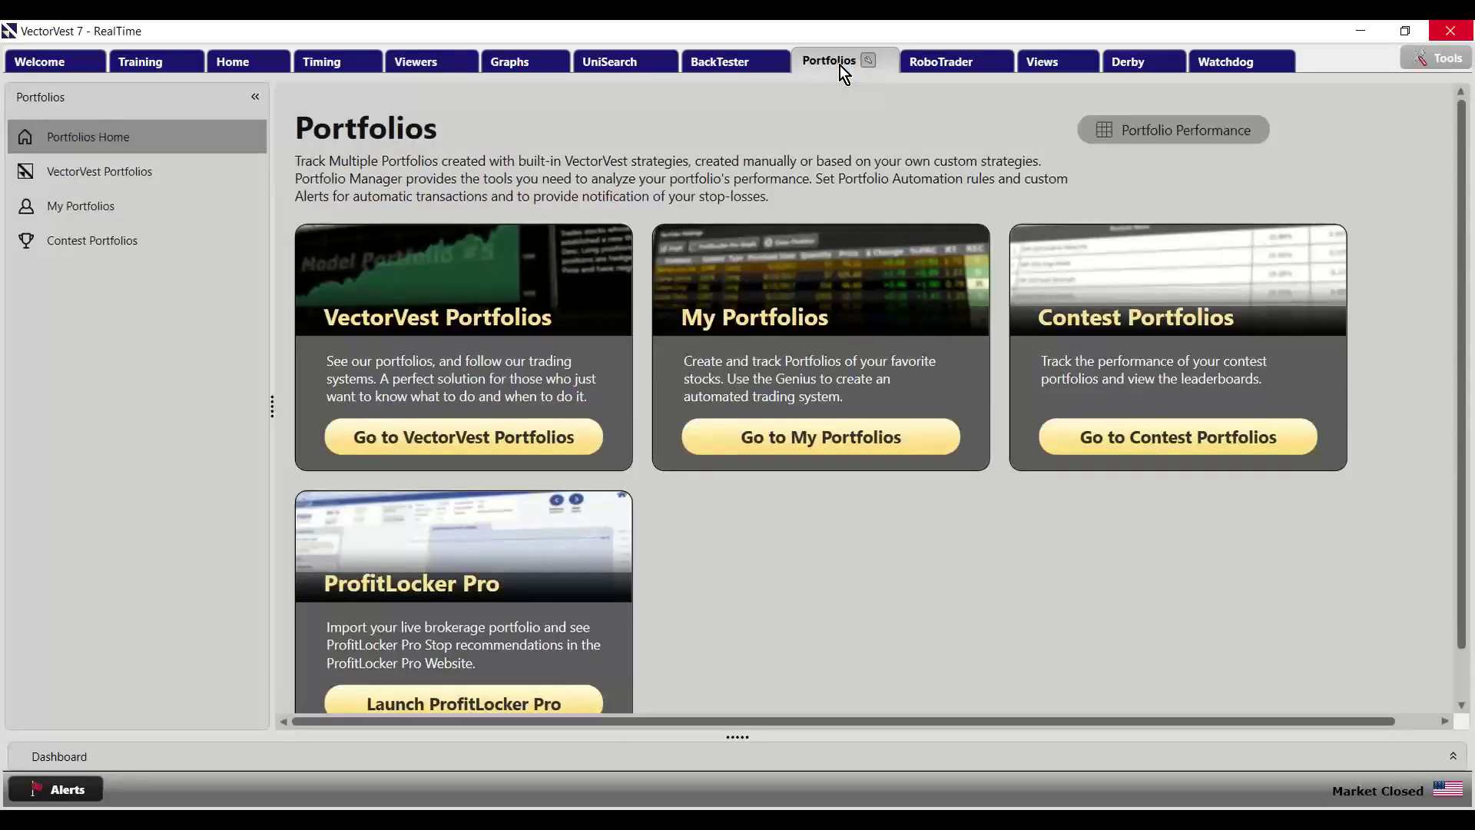
left_click(91, 215)
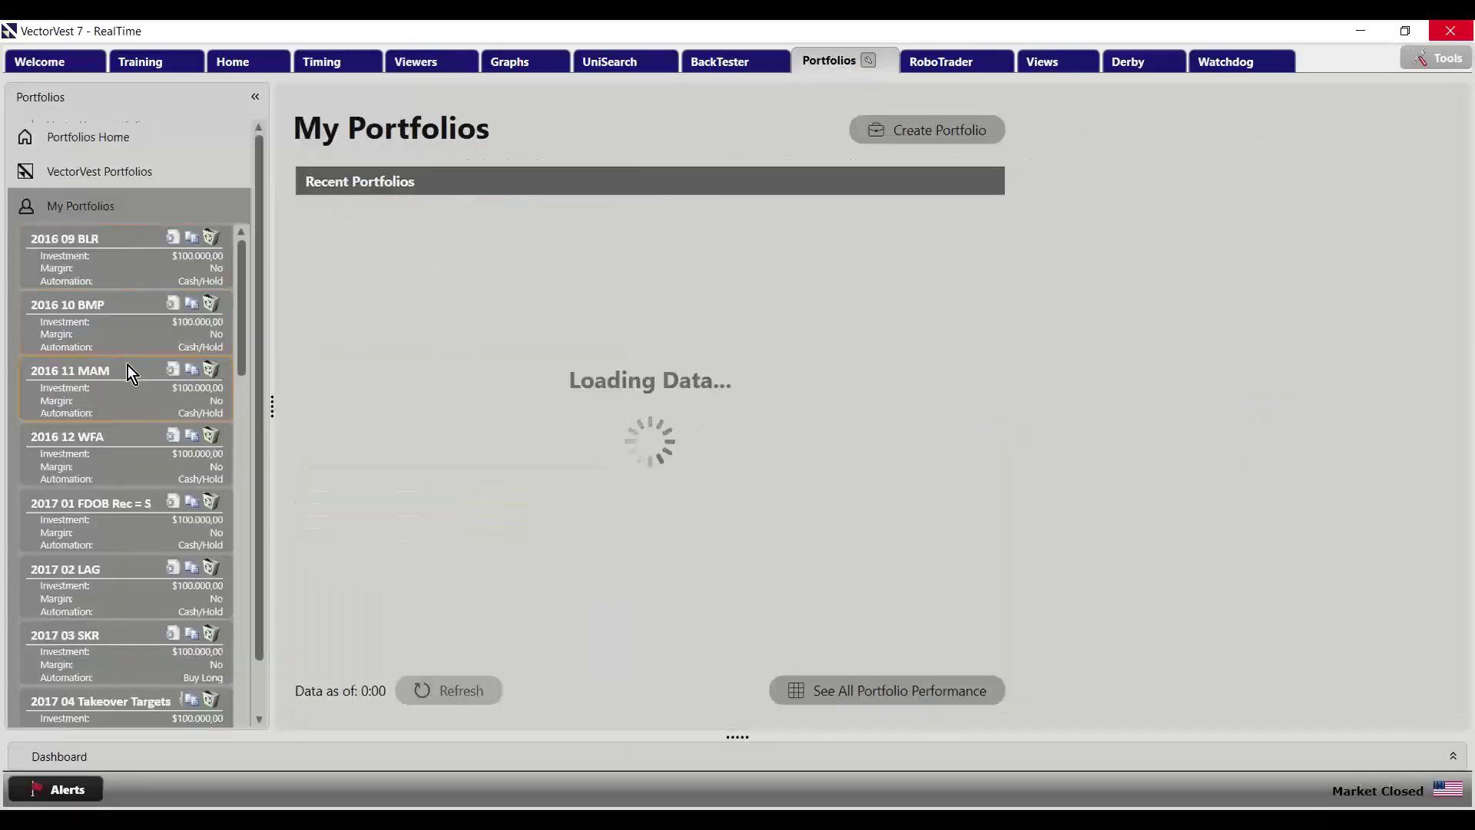
scroll(128, 365, "down", 10)
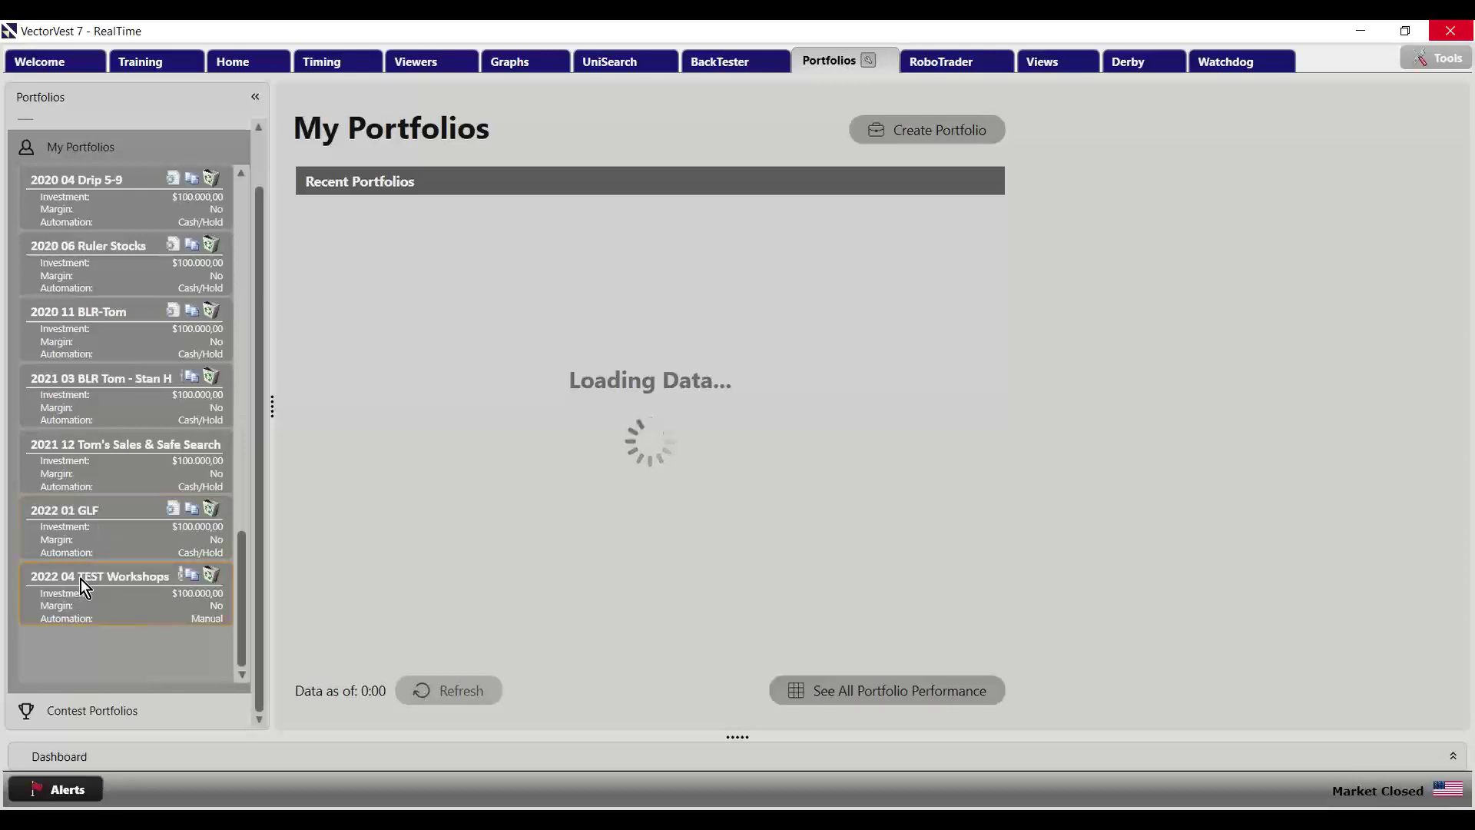
left_click(80, 579)
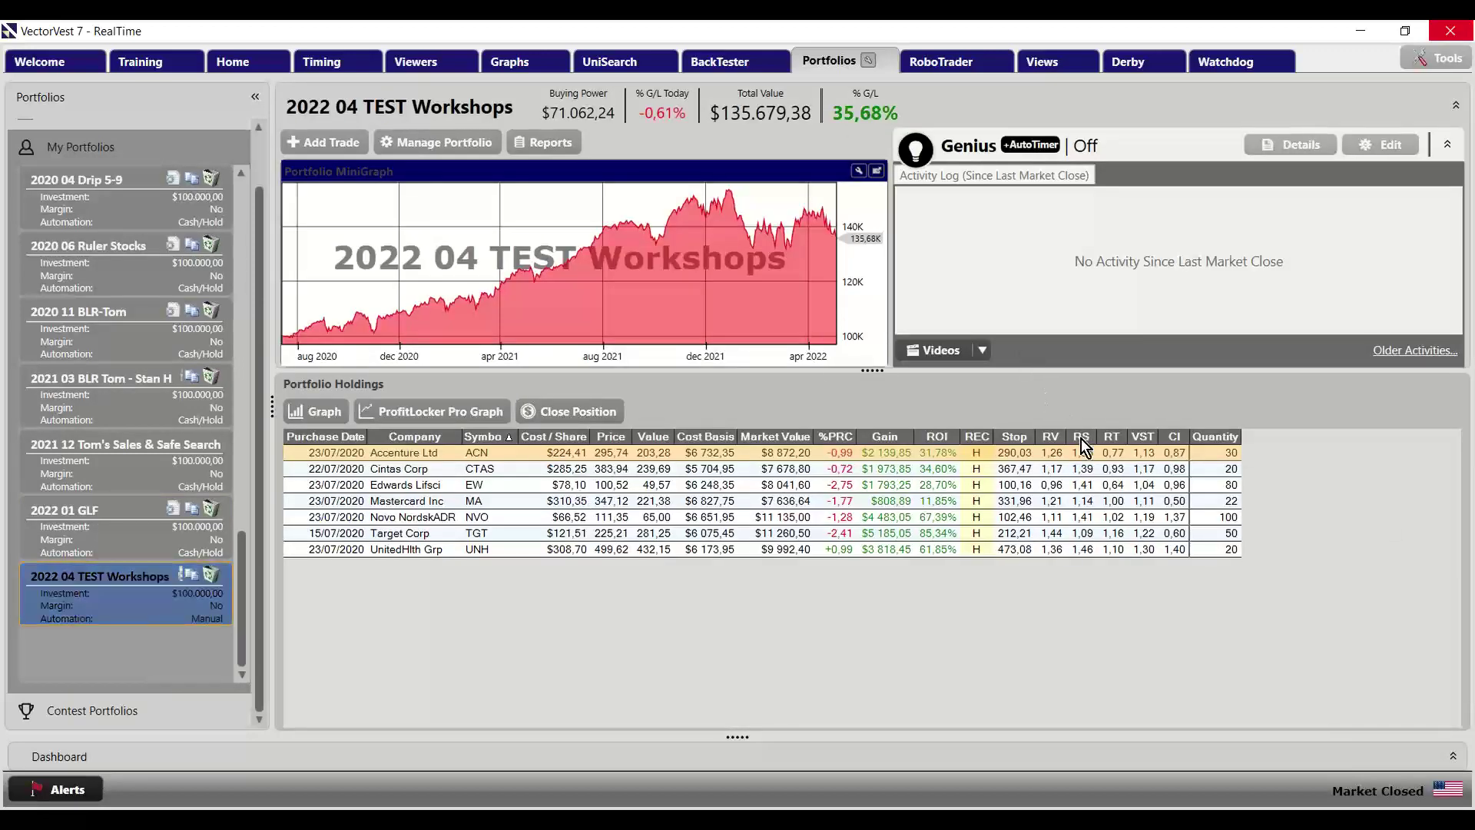
left_click_drag(785, 449, 786, 450)
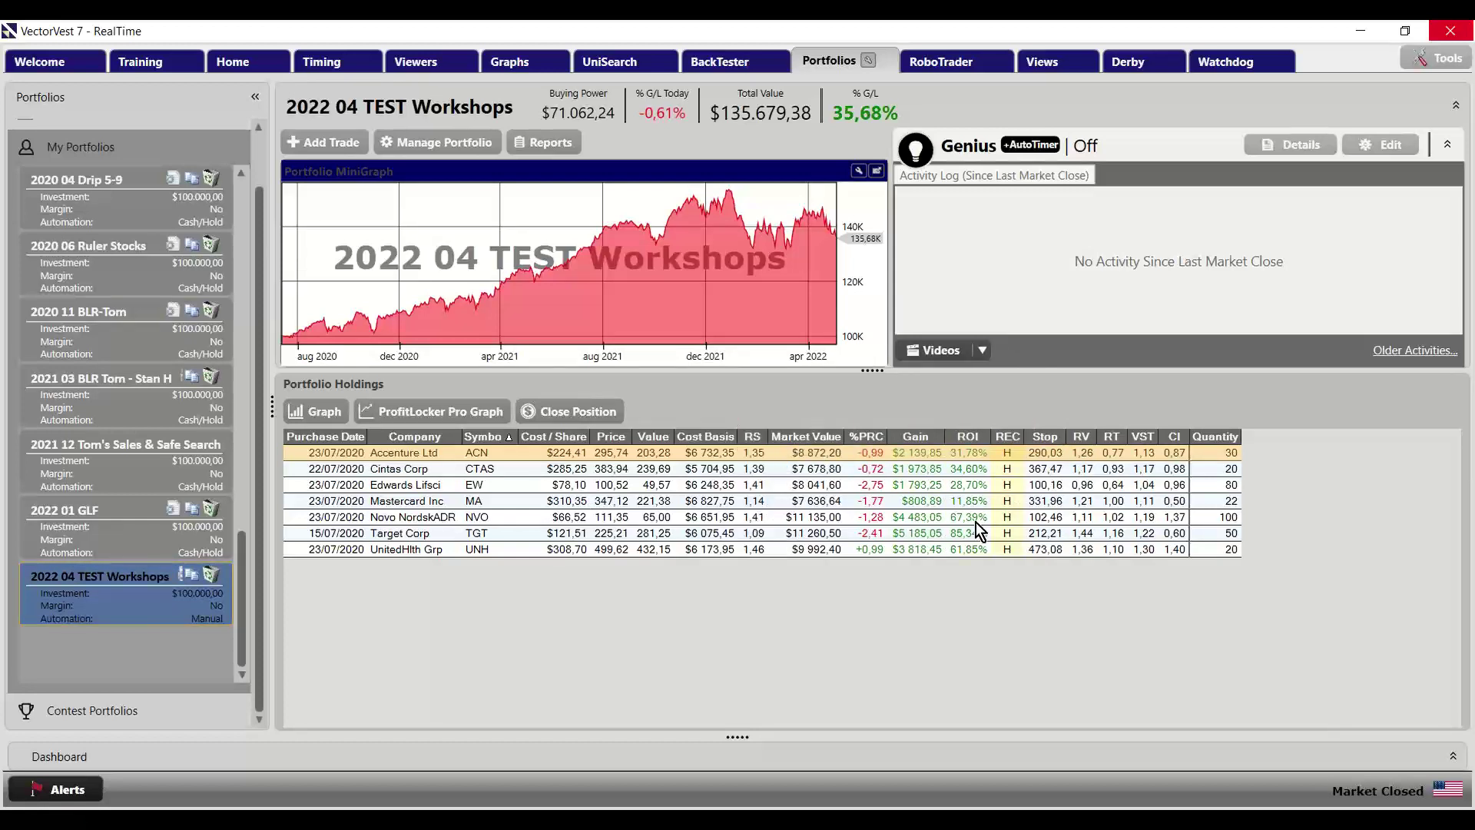
Reorder the portfolio holdings' grid layout so that RS stands between RV and RT, and apply the layout
right_click(613, 453)
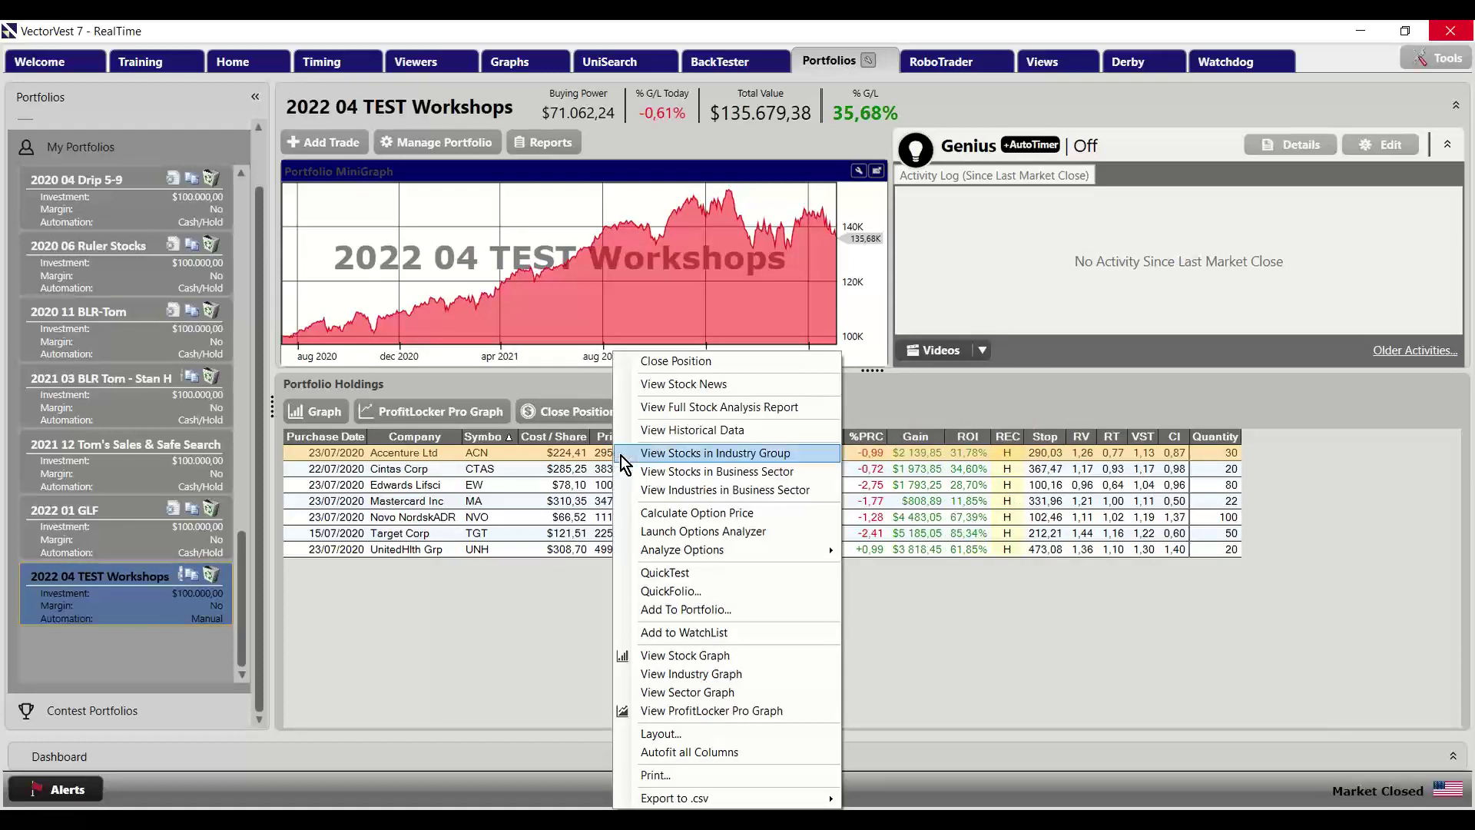
left_click(660, 739)
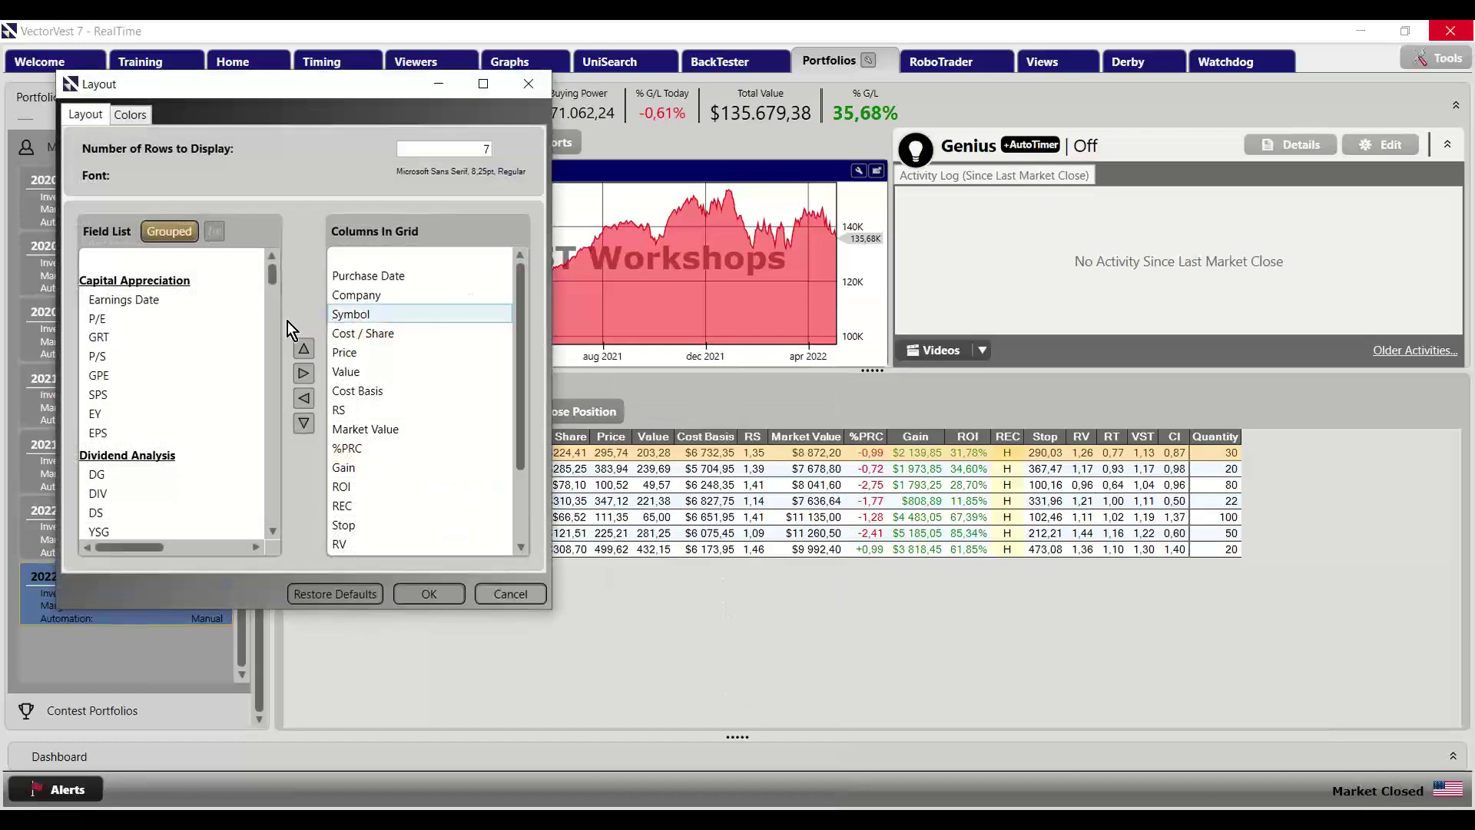
left_click(357, 412)
left_click(307, 434)
left_click(307, 434)
left_click(307, 434)
left_click(307, 434)
left_click(308, 434)
left_click(307, 434)
left_click(307, 435)
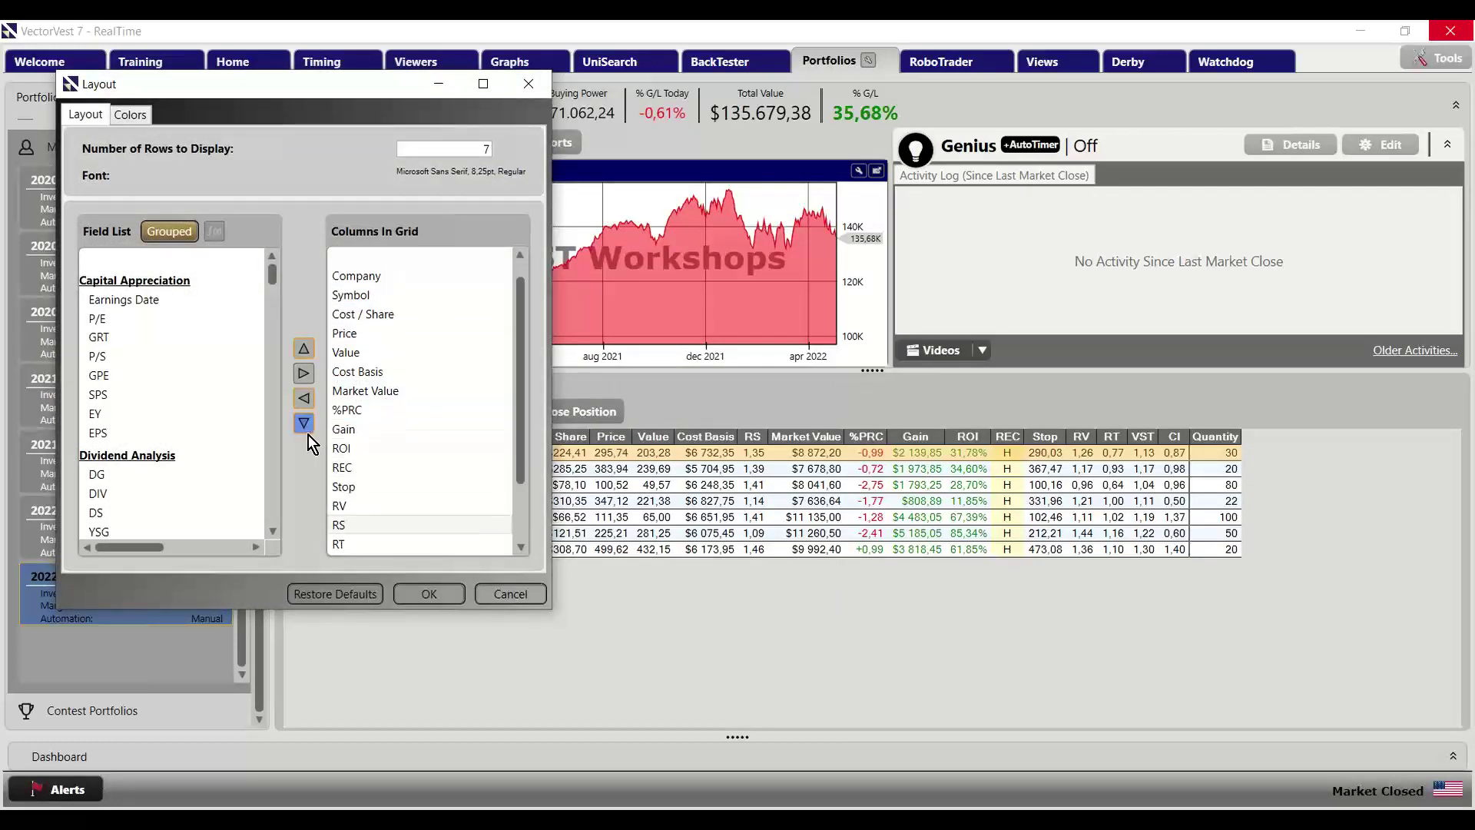
left_click(429, 595)
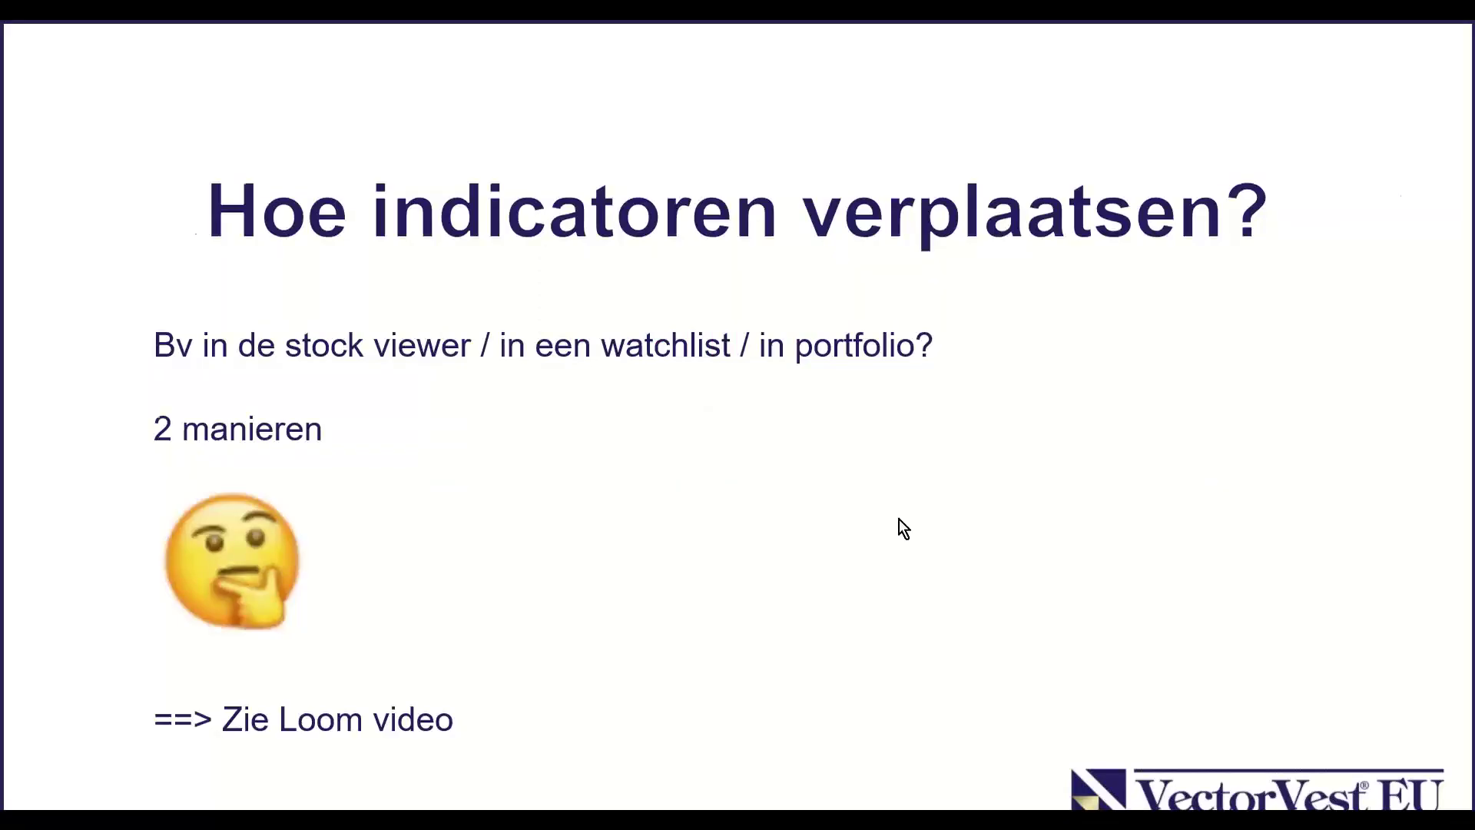
Advance the slide show to "Hoe indicatoren toevoegen / verwijderen?" and switch back to VectorVest 7 RealTime's Stock Viewer
key("Right")
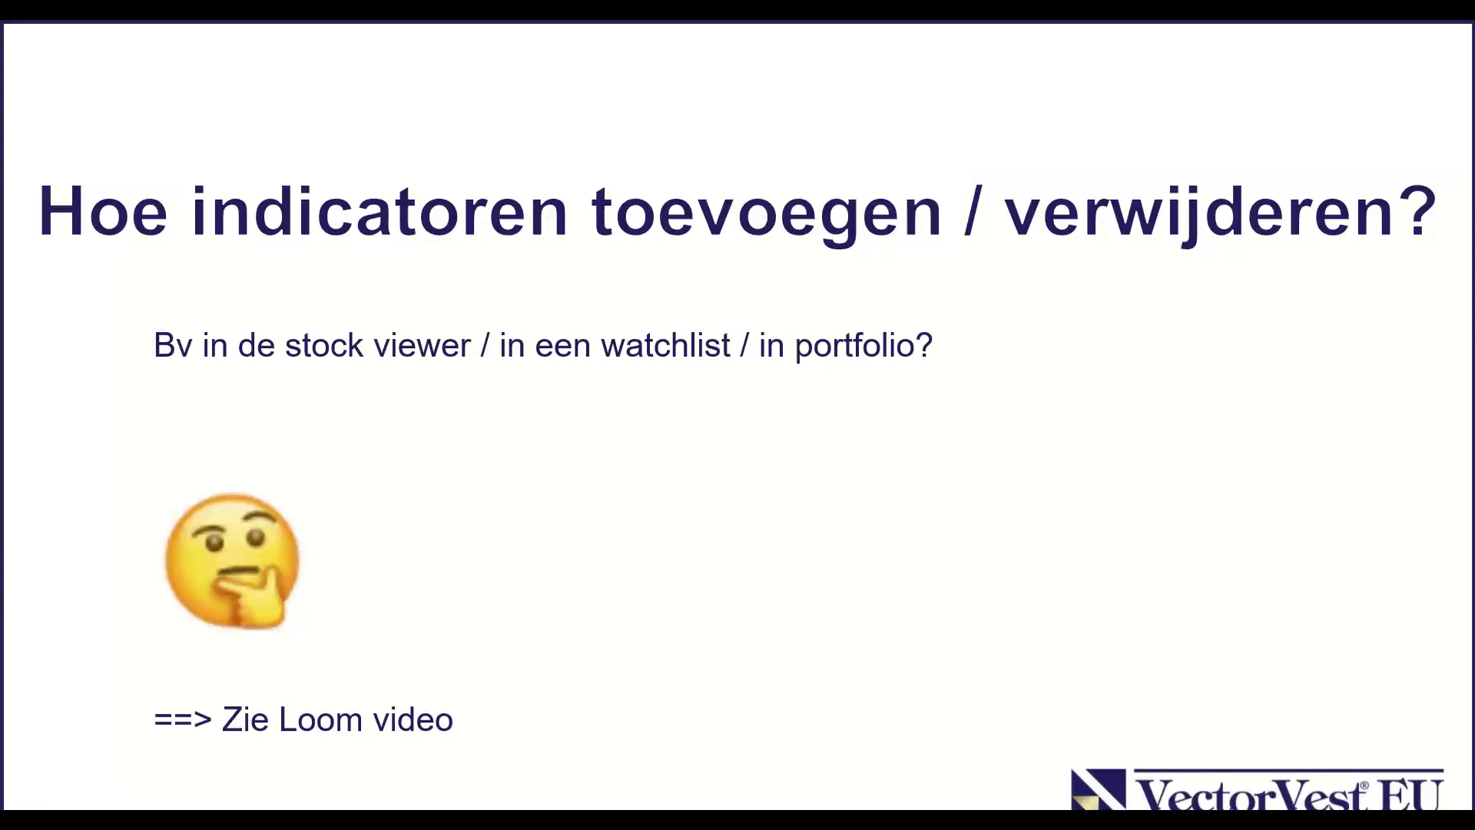
key("alt+Tab")
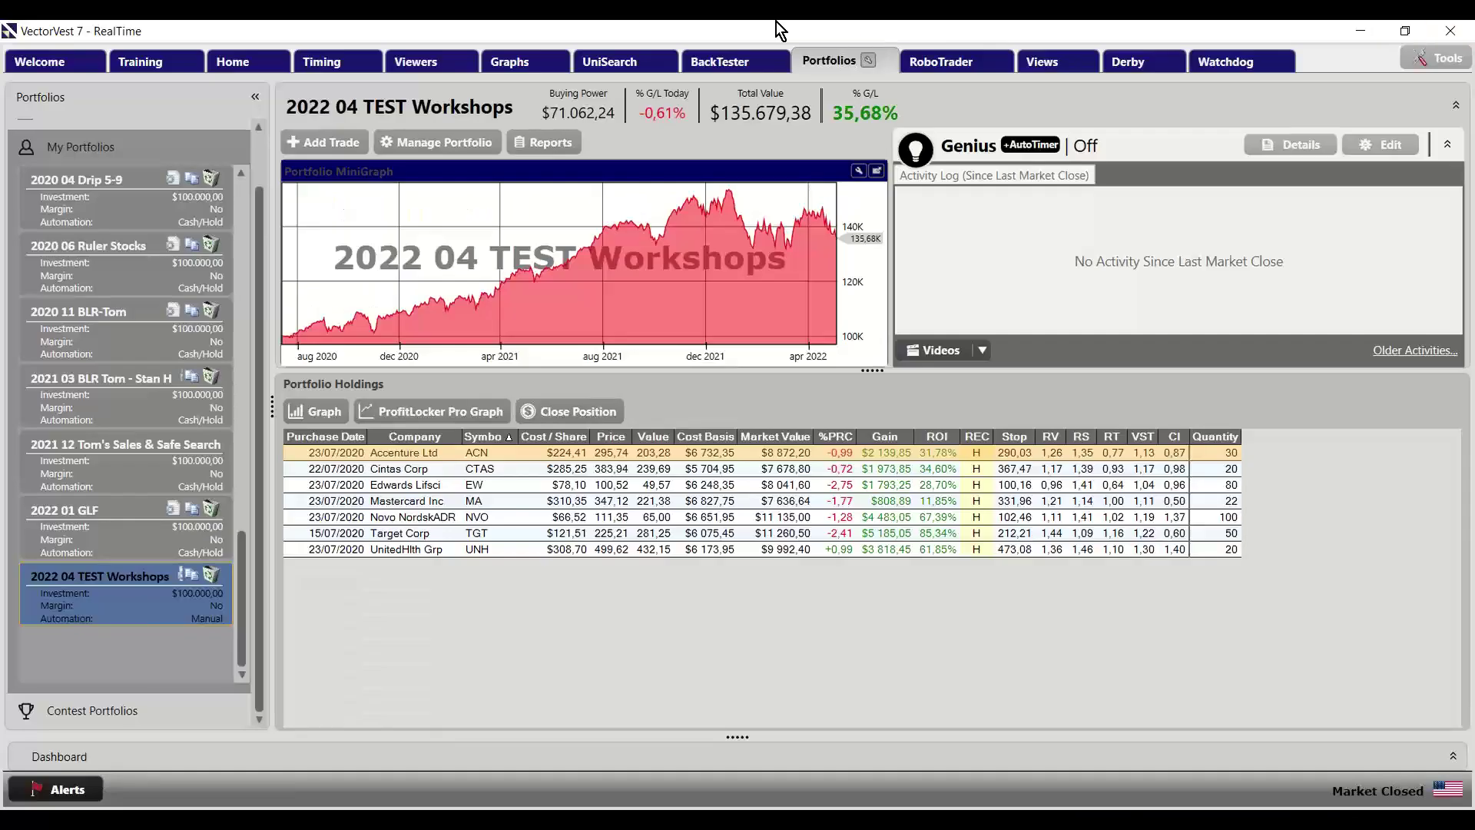
left_click(435, 69)
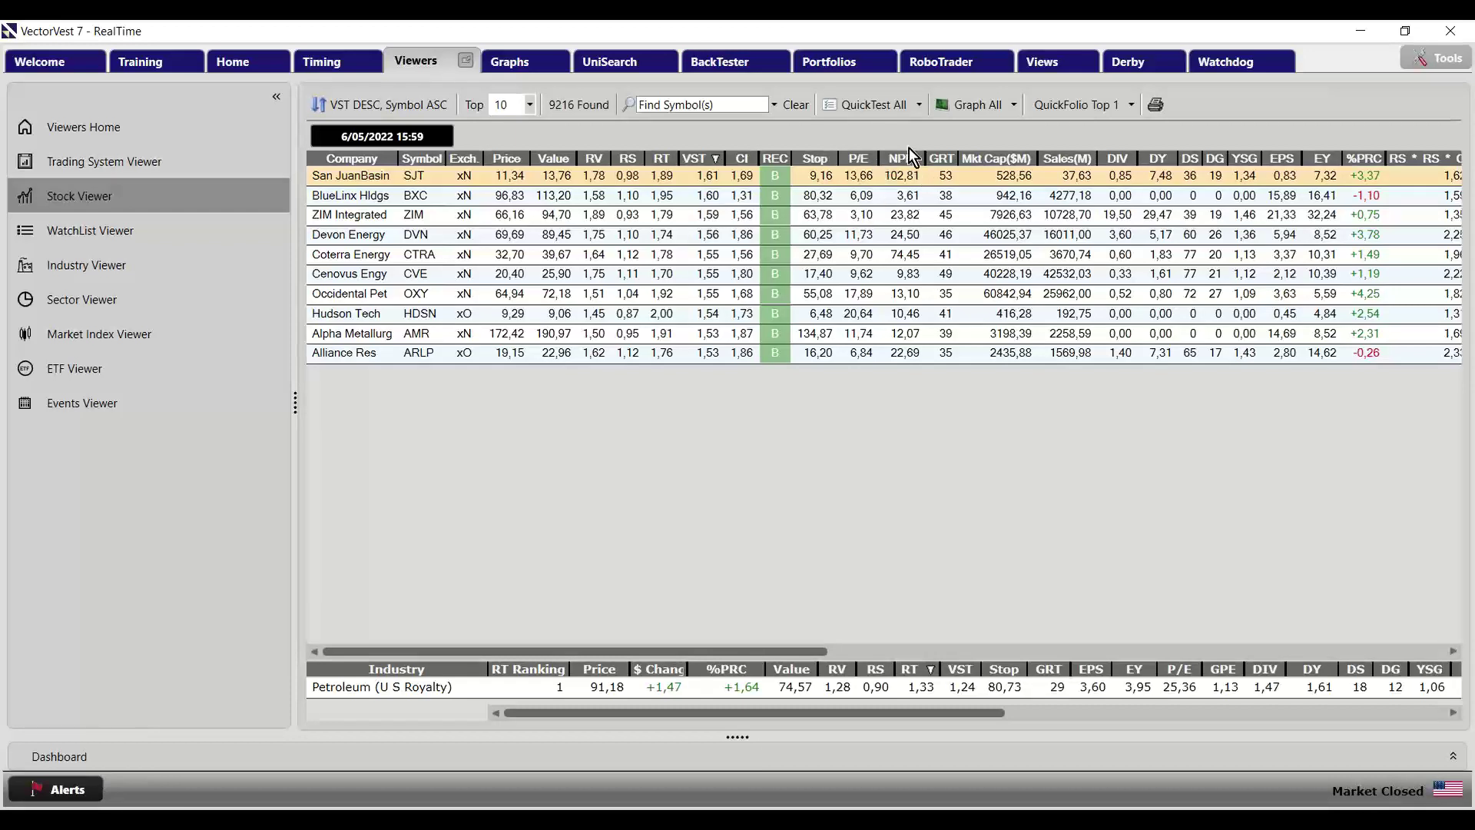
Remove the NPM column from the Stock Viewer's grid layout and apply the layout
left_click(899, 234)
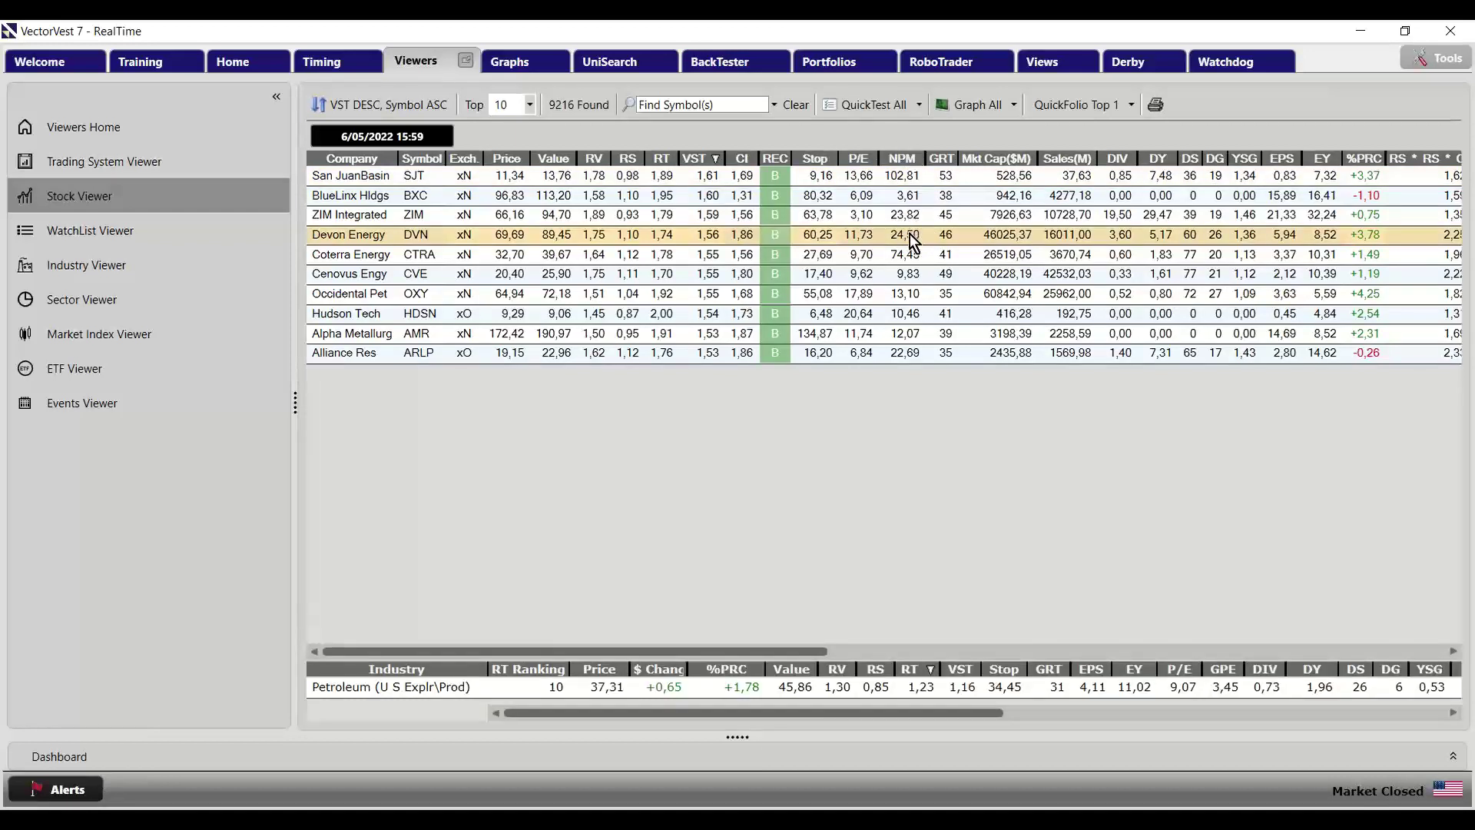
right_click(362, 236)
left_click(432, 672)
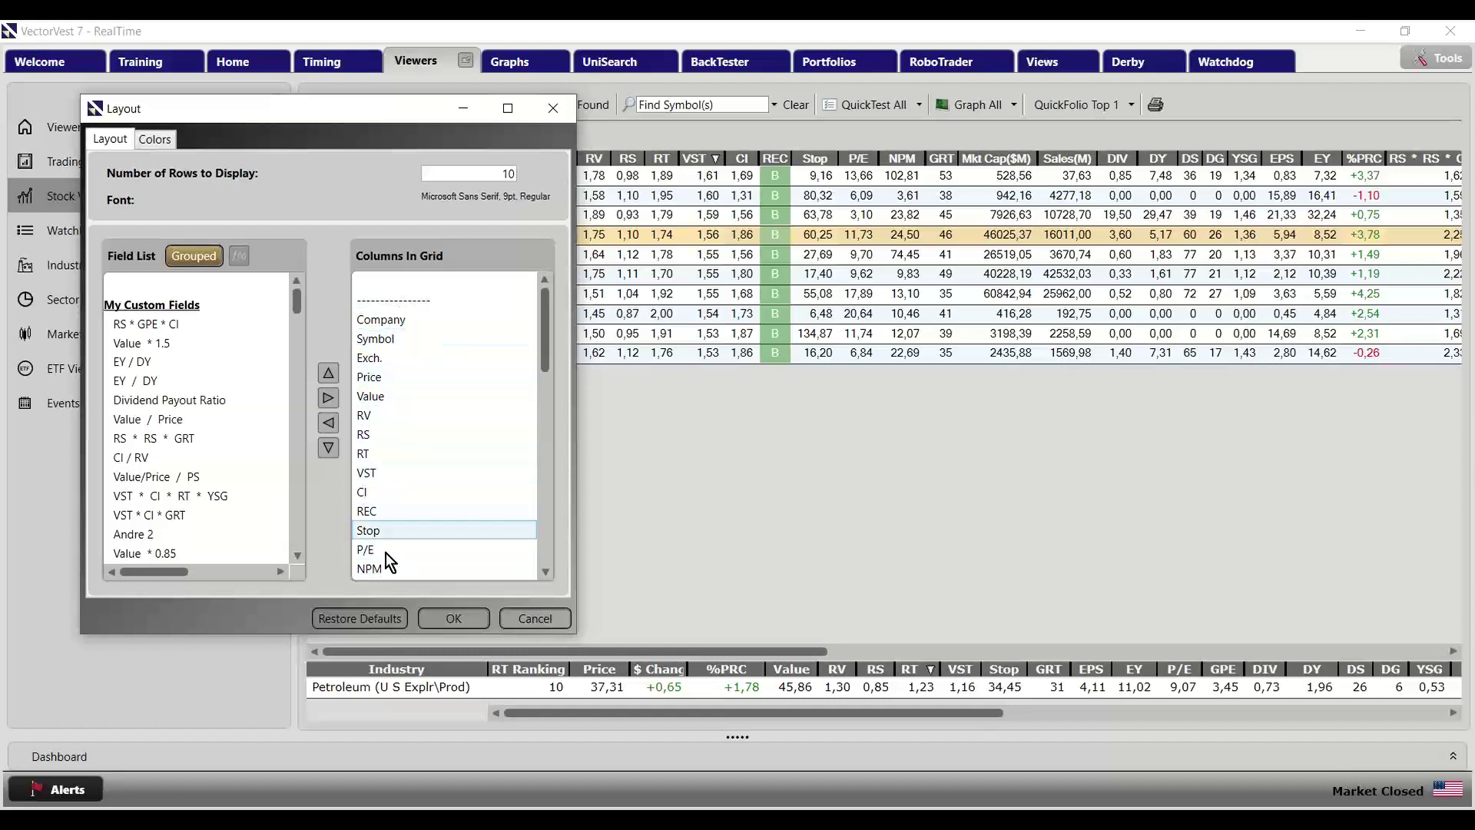
scroll(411, 513, "down", 1)
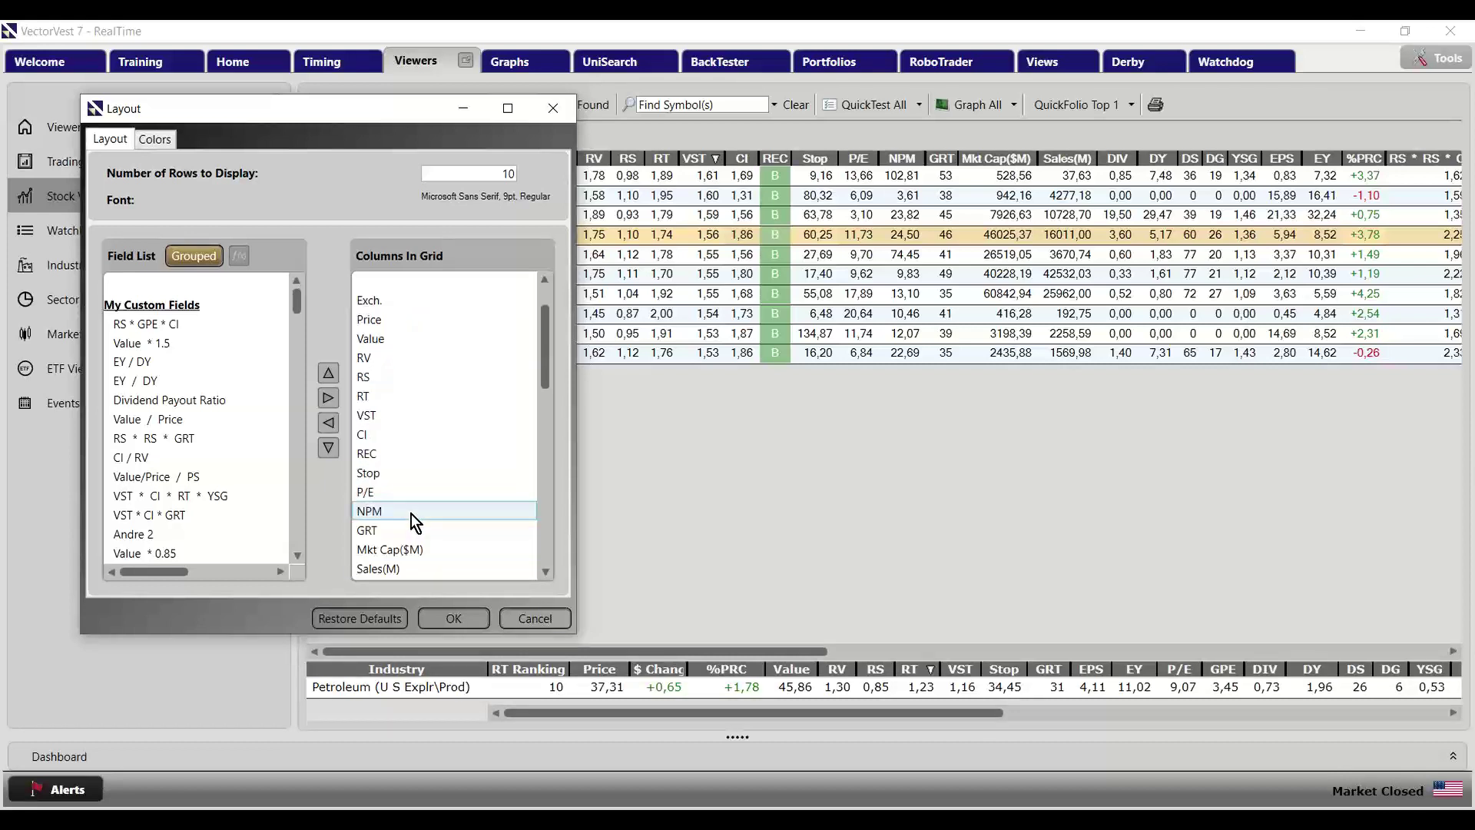
left_click(371, 512)
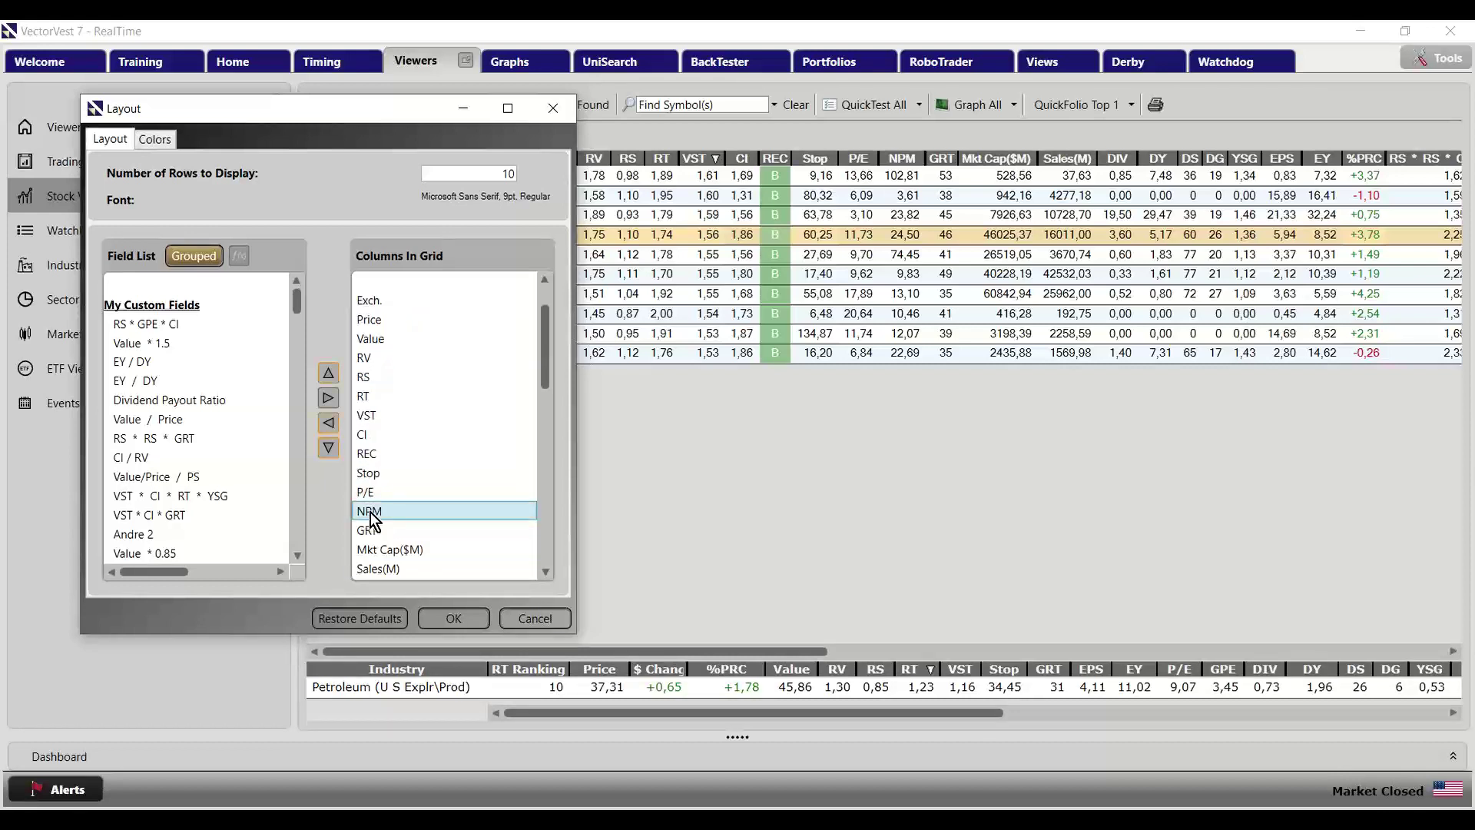
left_click(329, 422)
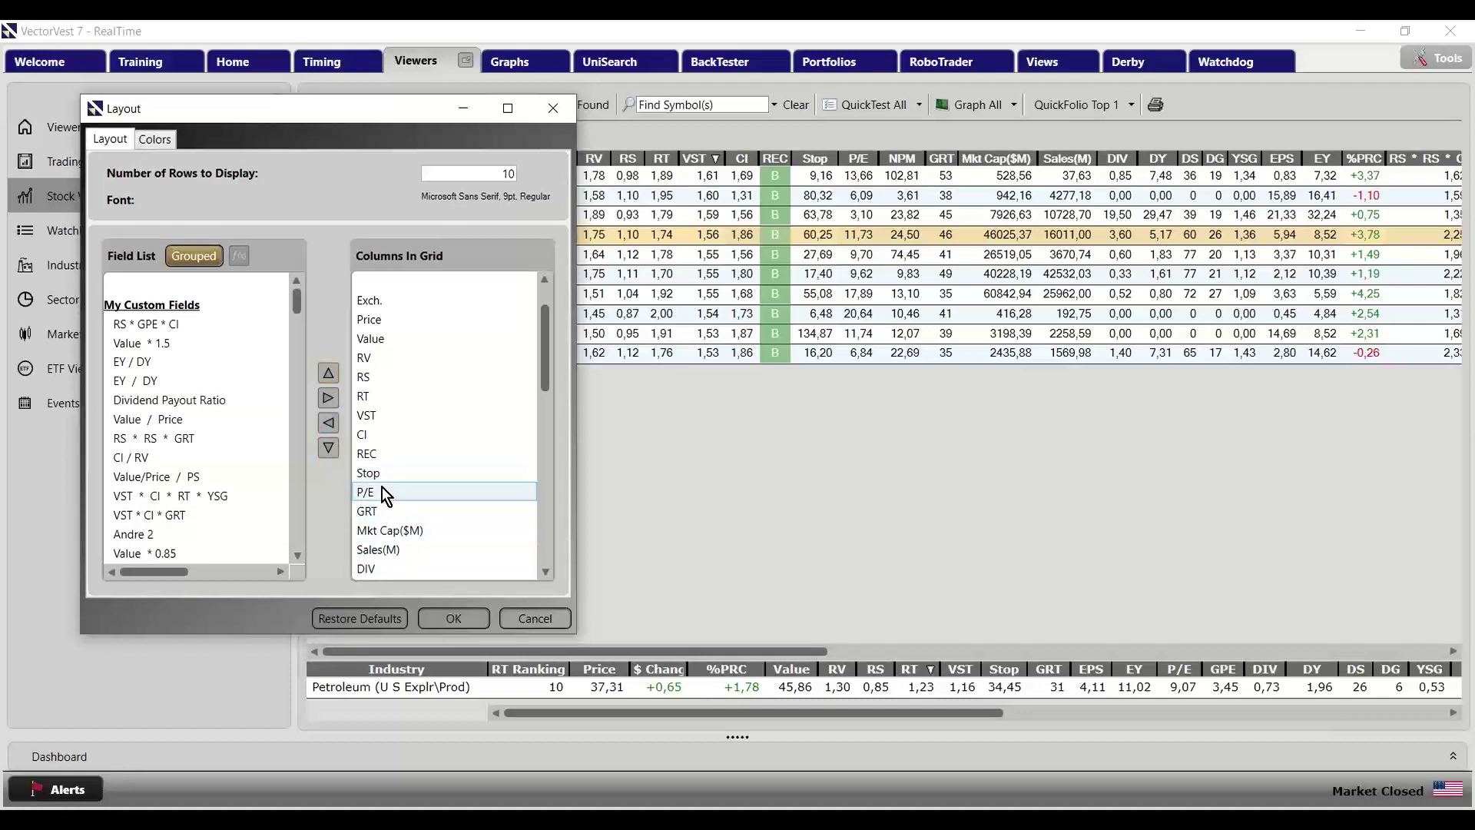
left_click(451, 613)
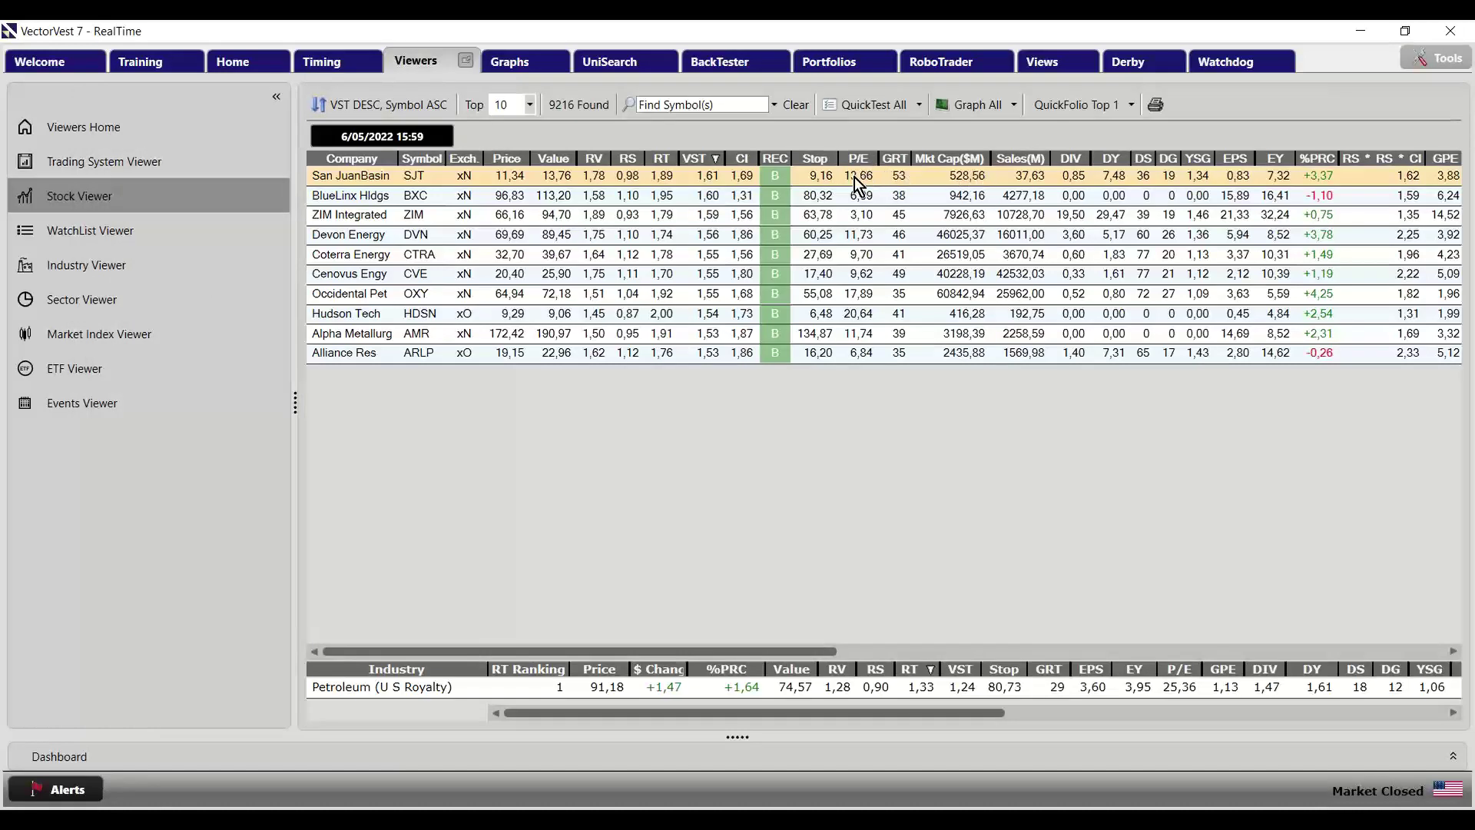
Add the NPM field from the field list to the columns in the Stock Viewer's grid layout
left_click(362, 201)
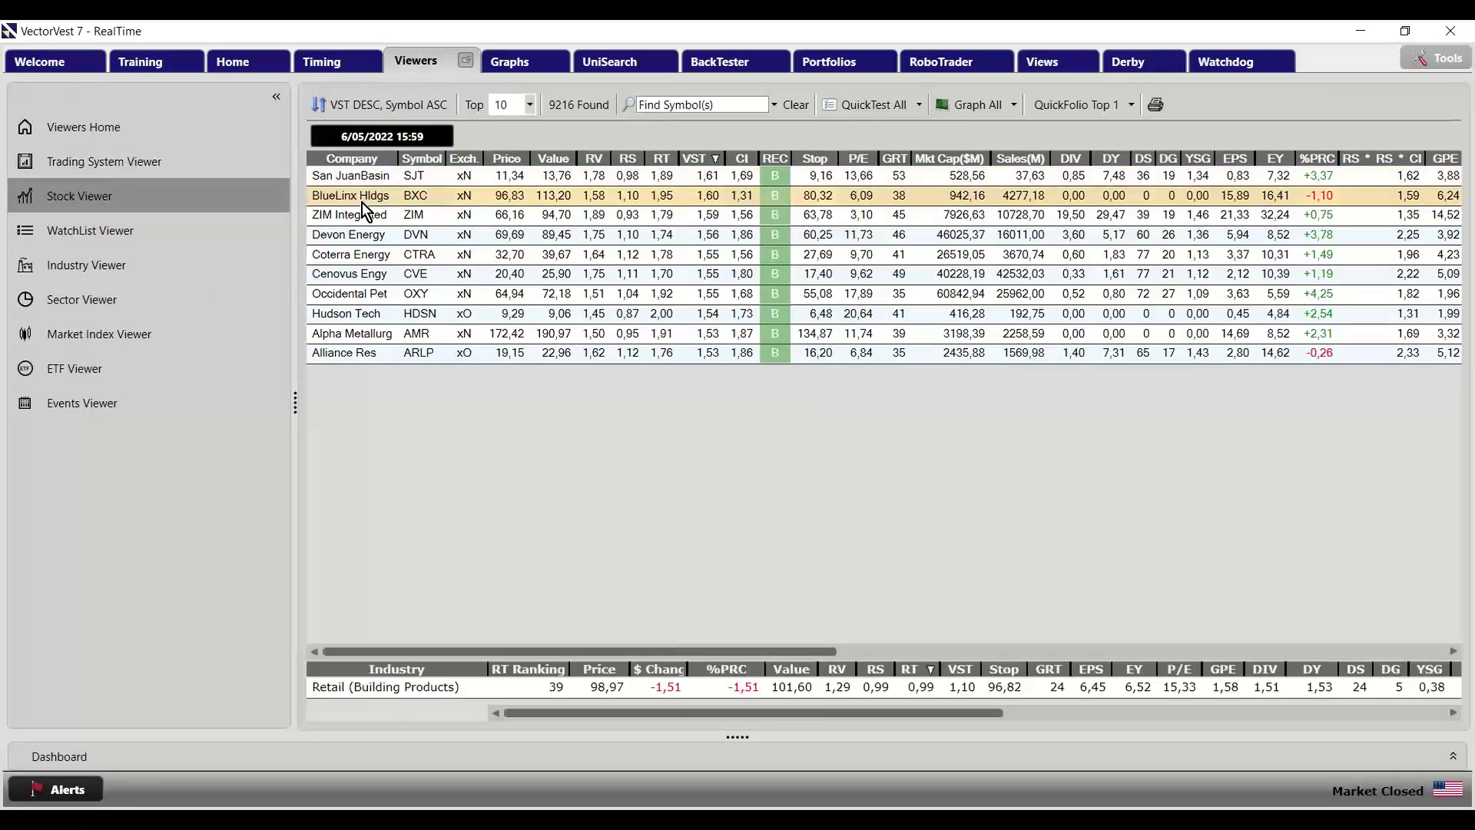
right_click(362, 202)
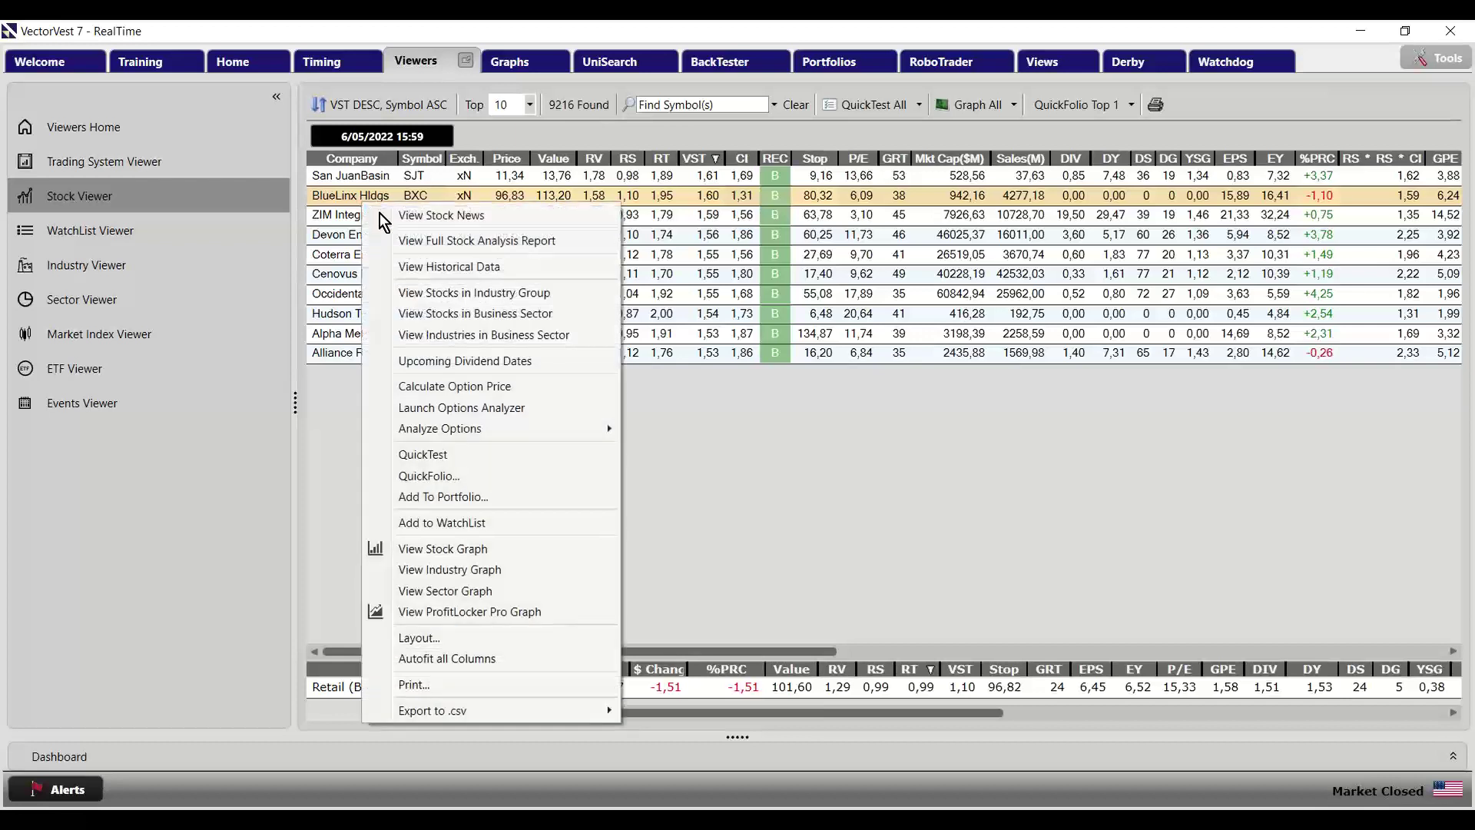
left_click(440, 639)
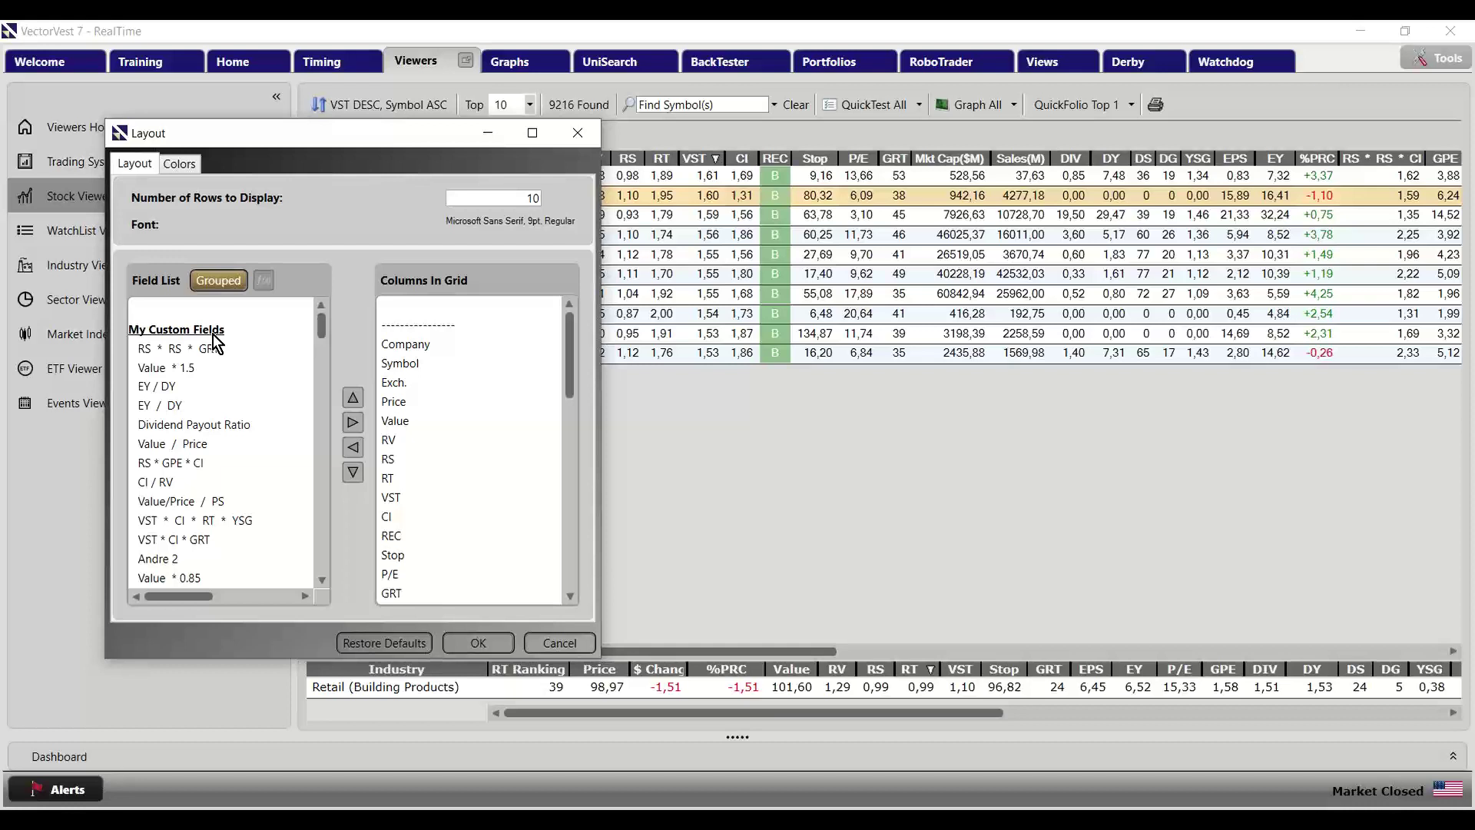
left_click(322, 580)
left_click(322, 583)
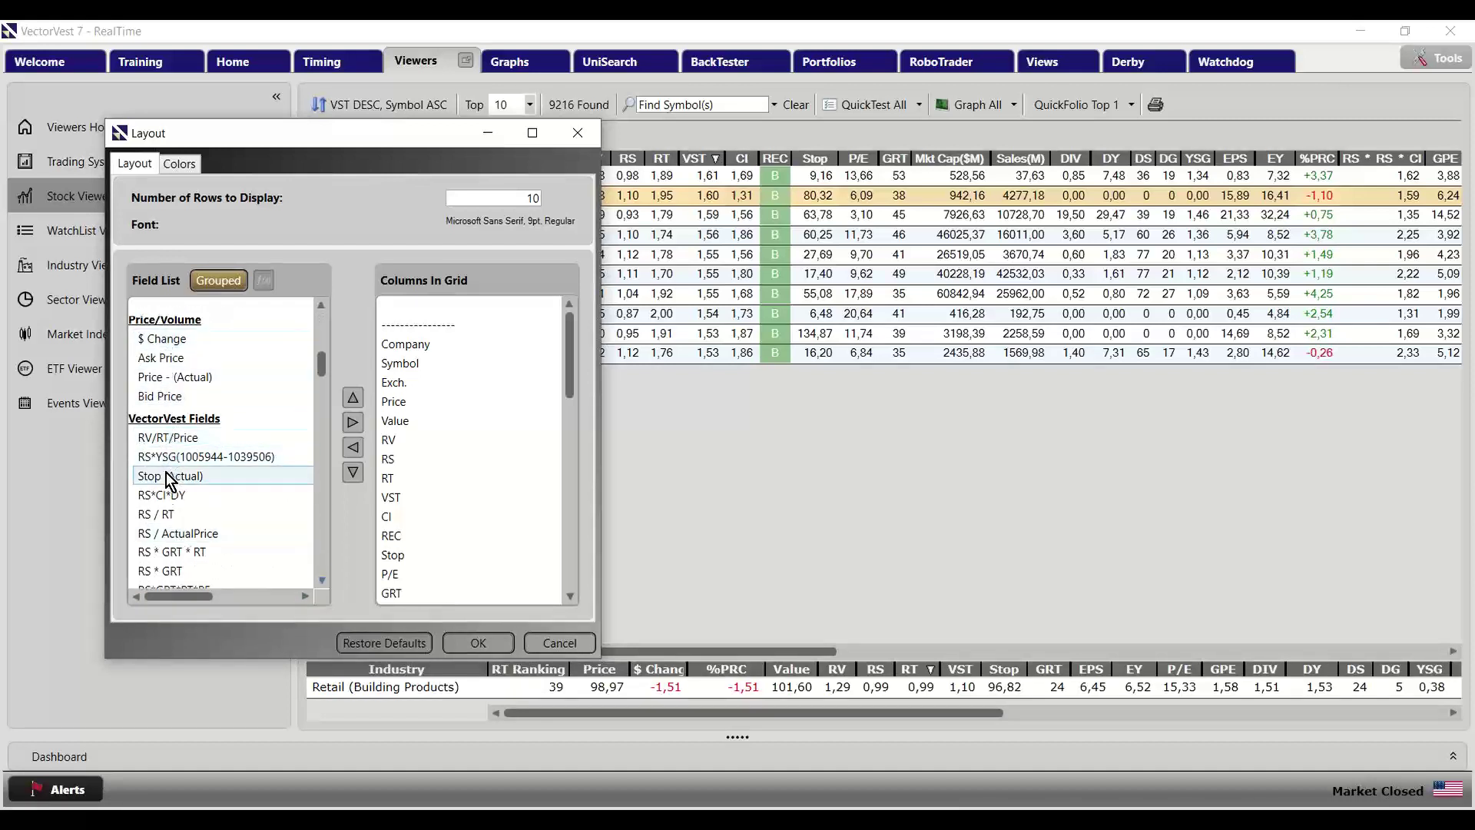
left_click(322, 580)
left_click(323, 580)
left_click(323, 581)
left_click(323, 581)
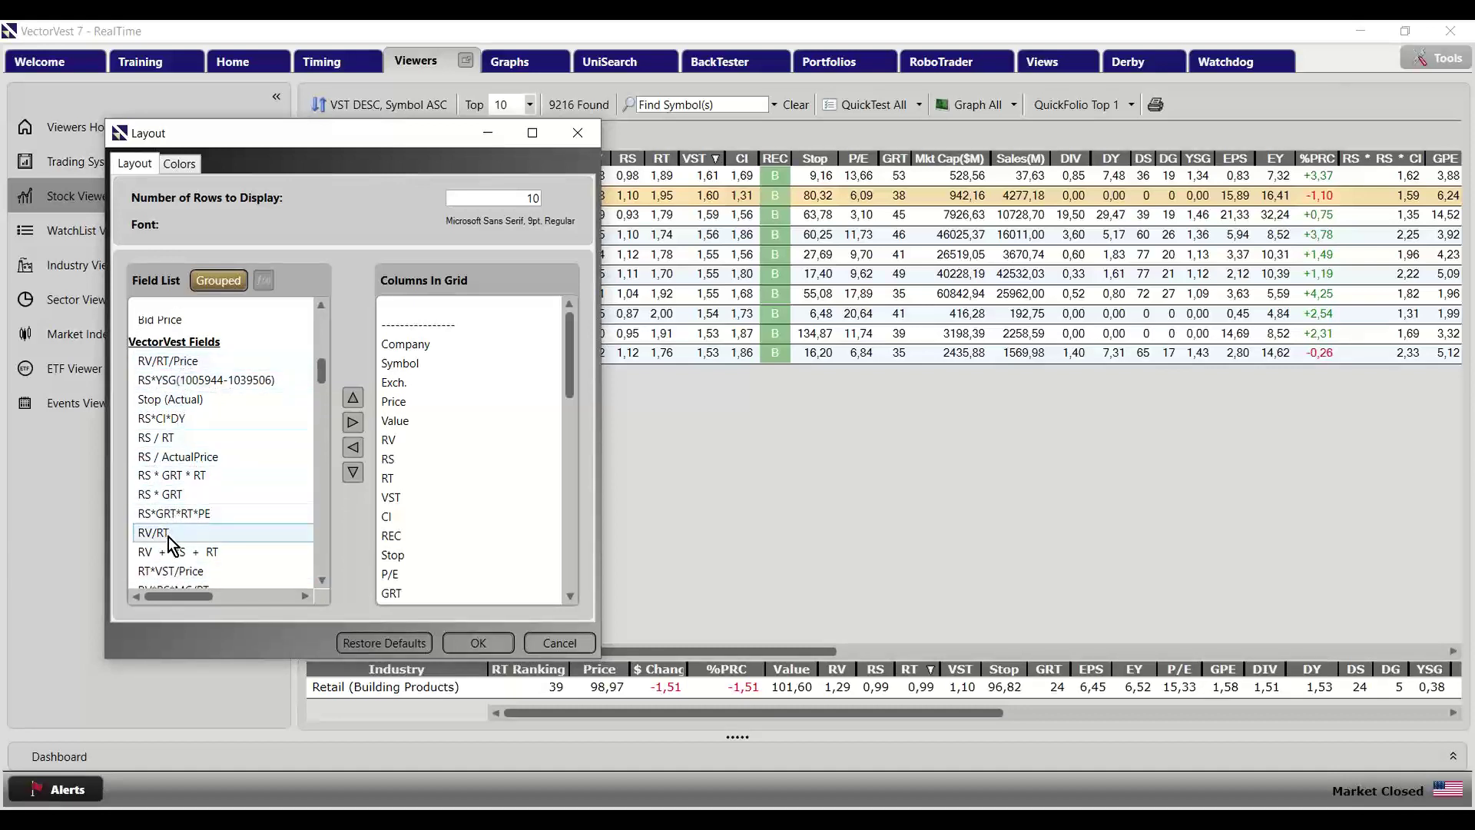
scroll(322, 559, "down", 10)
scroll(329, 554, "down", 10)
scroll(328, 547, "up", 1)
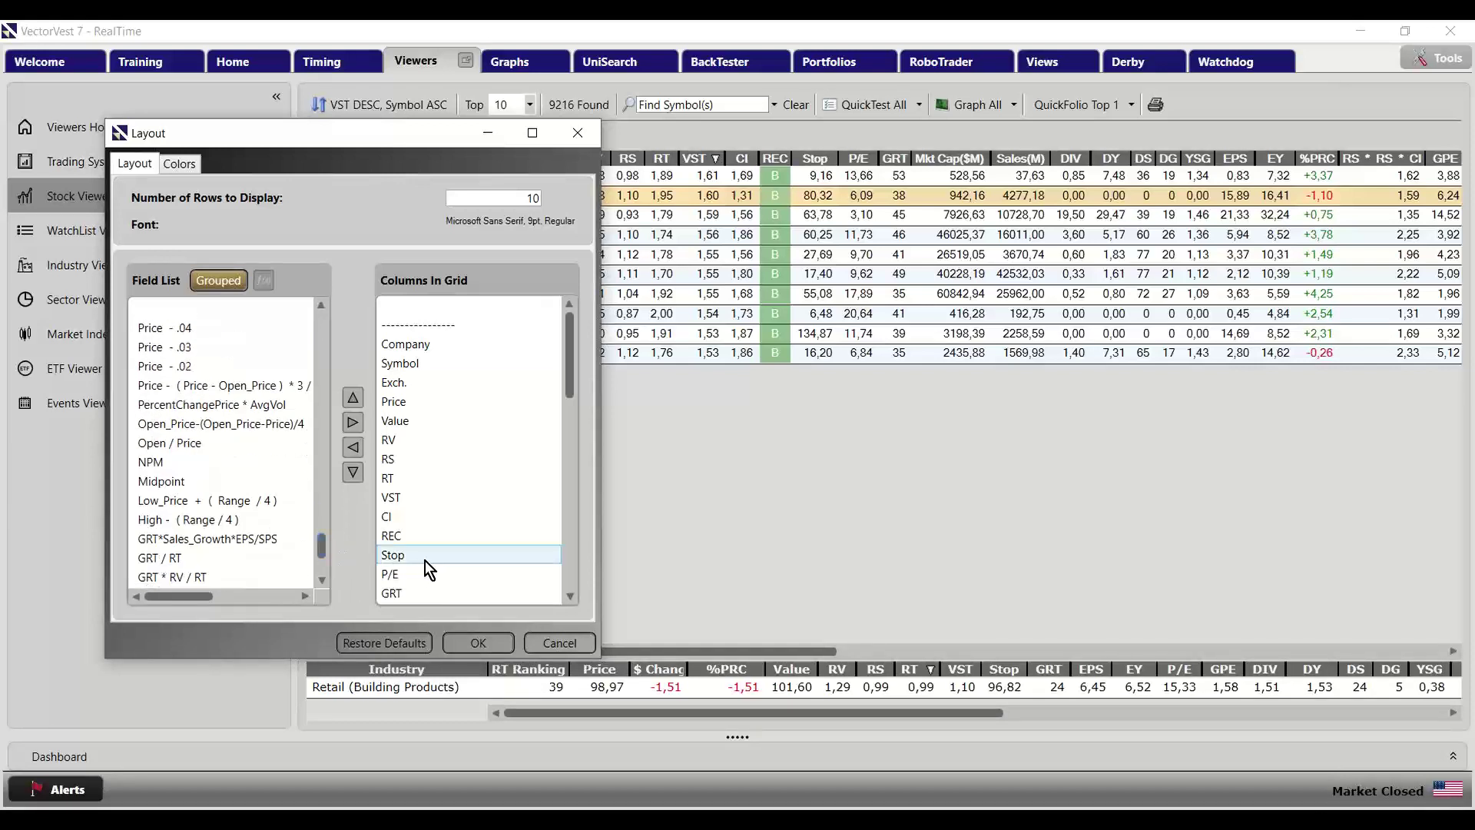
left_click(181, 463)
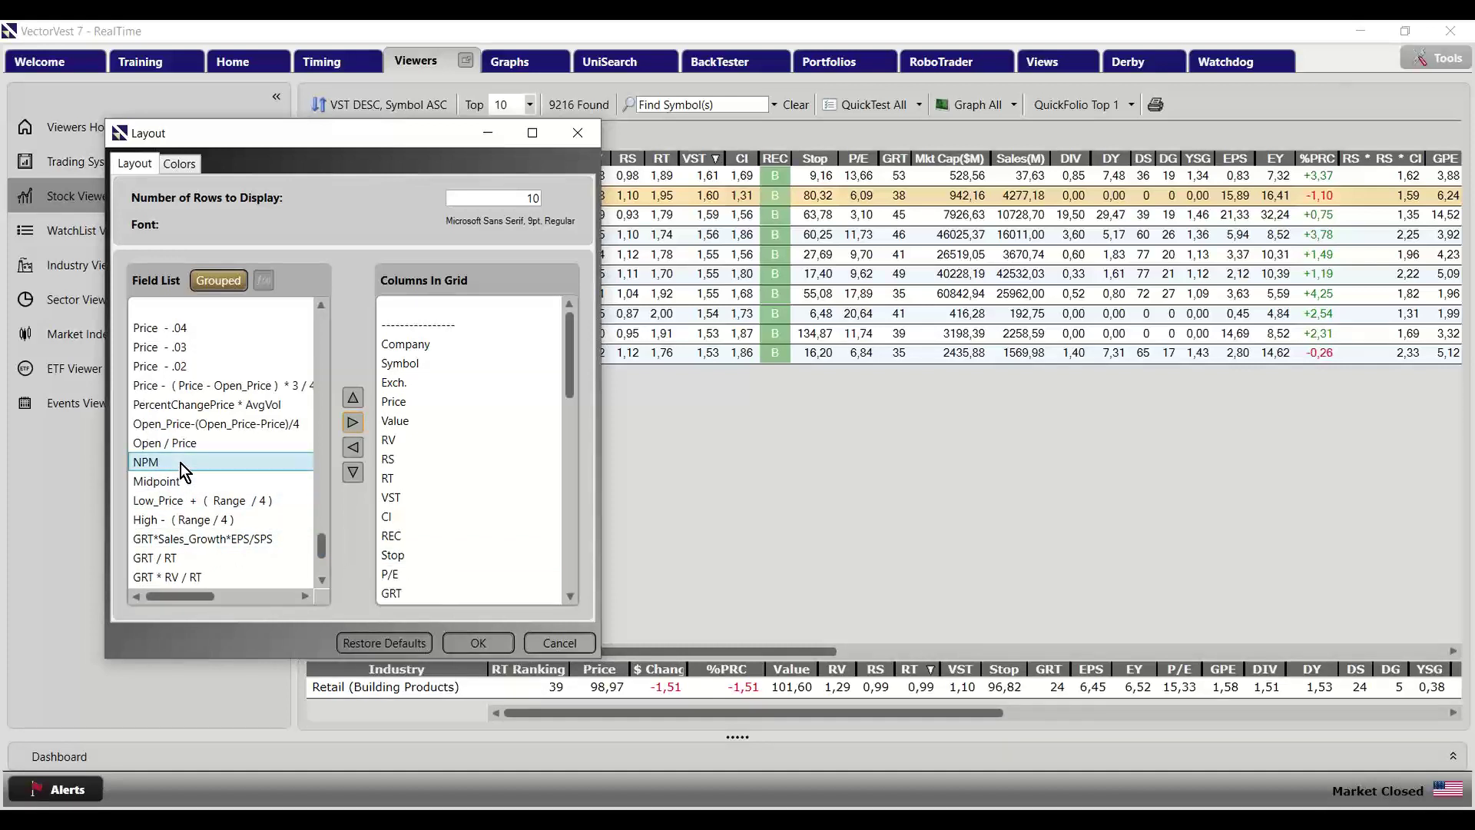
left_click(353, 422)
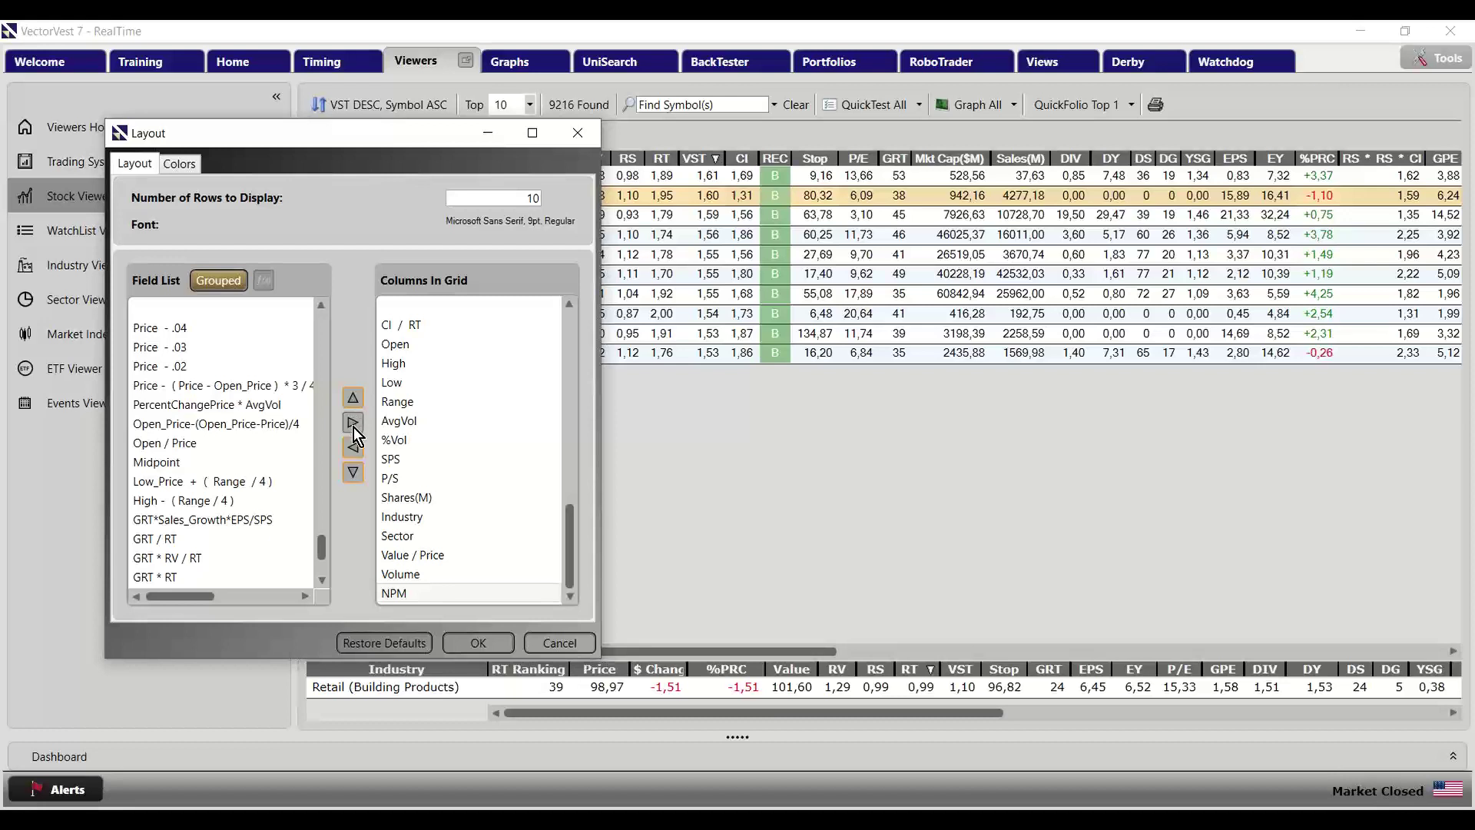
Move NPM up the grid columns until it stands between REC and Stop, and apply the layout
left_click(353, 397)
left_click(353, 398)
left_click(353, 397)
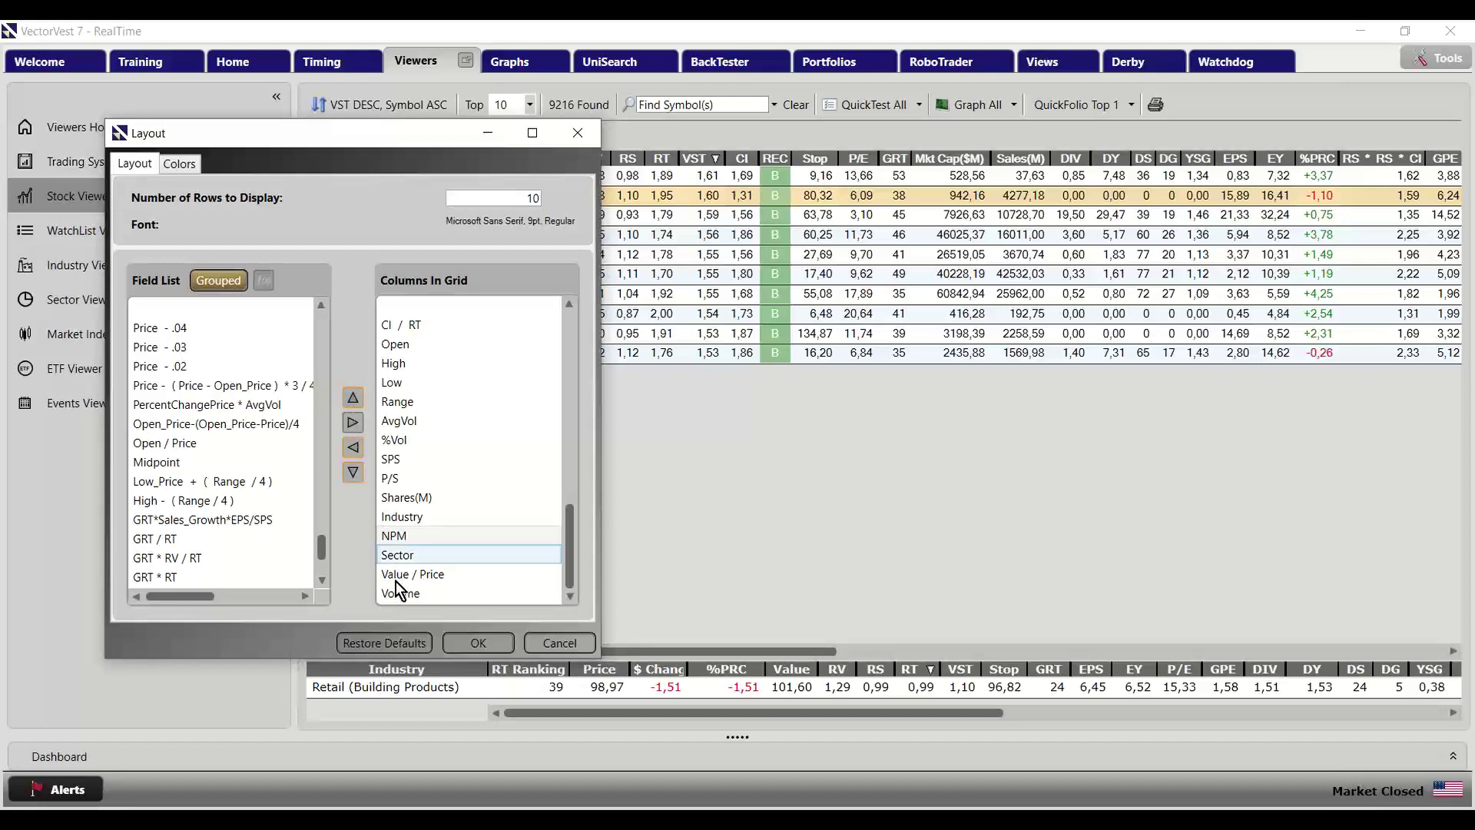
left_click(351, 399)
left_click(351, 399)
left_click(351, 400)
left_click(351, 399)
left_click(351, 399)
left_click(349, 401)
left_click(350, 401)
left_click(350, 401)
left_click(350, 401)
left_click(350, 401)
left_click(349, 401)
left_click(349, 401)
left_click(349, 401)
left_click(350, 402)
left_click(349, 403)
left_click(349, 403)
left_click(349, 402)
left_click(349, 402)
left_click(350, 402)
left_click(349, 402)
left_click(349, 403)
left_click(350, 402)
left_click(350, 403)
left_click(350, 403)
left_click(350, 403)
left_click(349, 403)
left_click(350, 403)
left_click(350, 402)
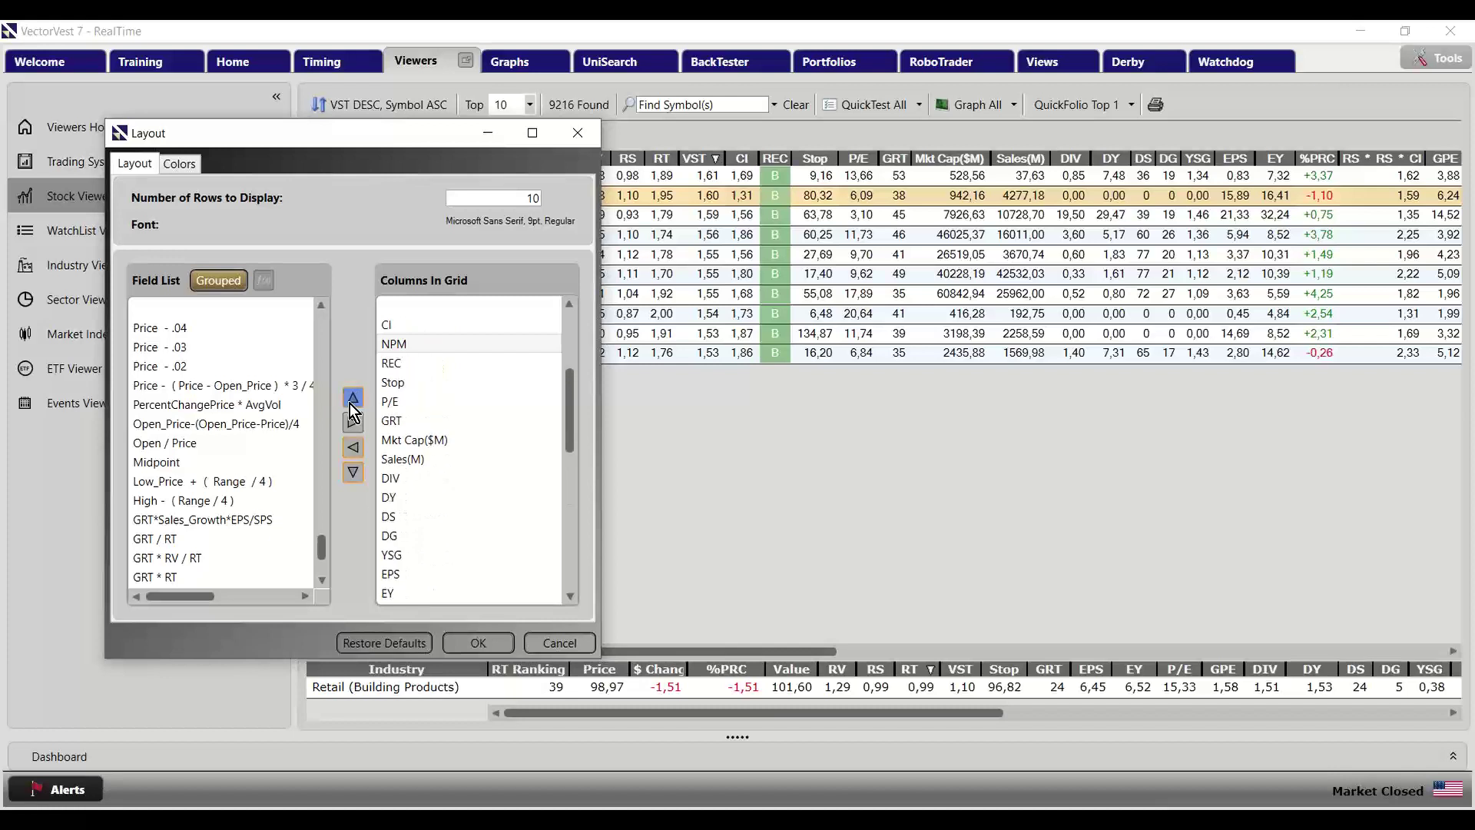
left_click(352, 472)
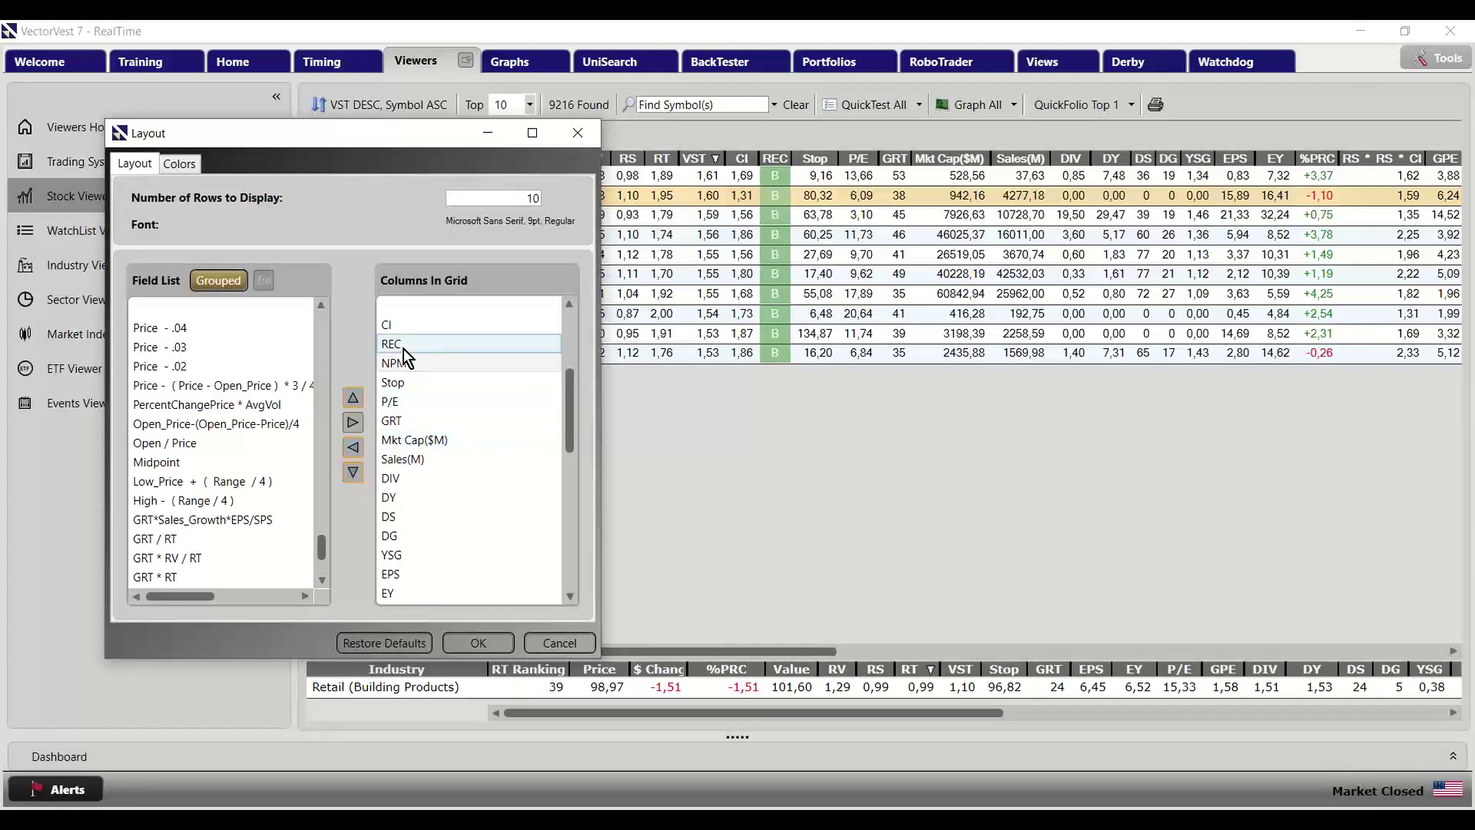
left_click(480, 644)
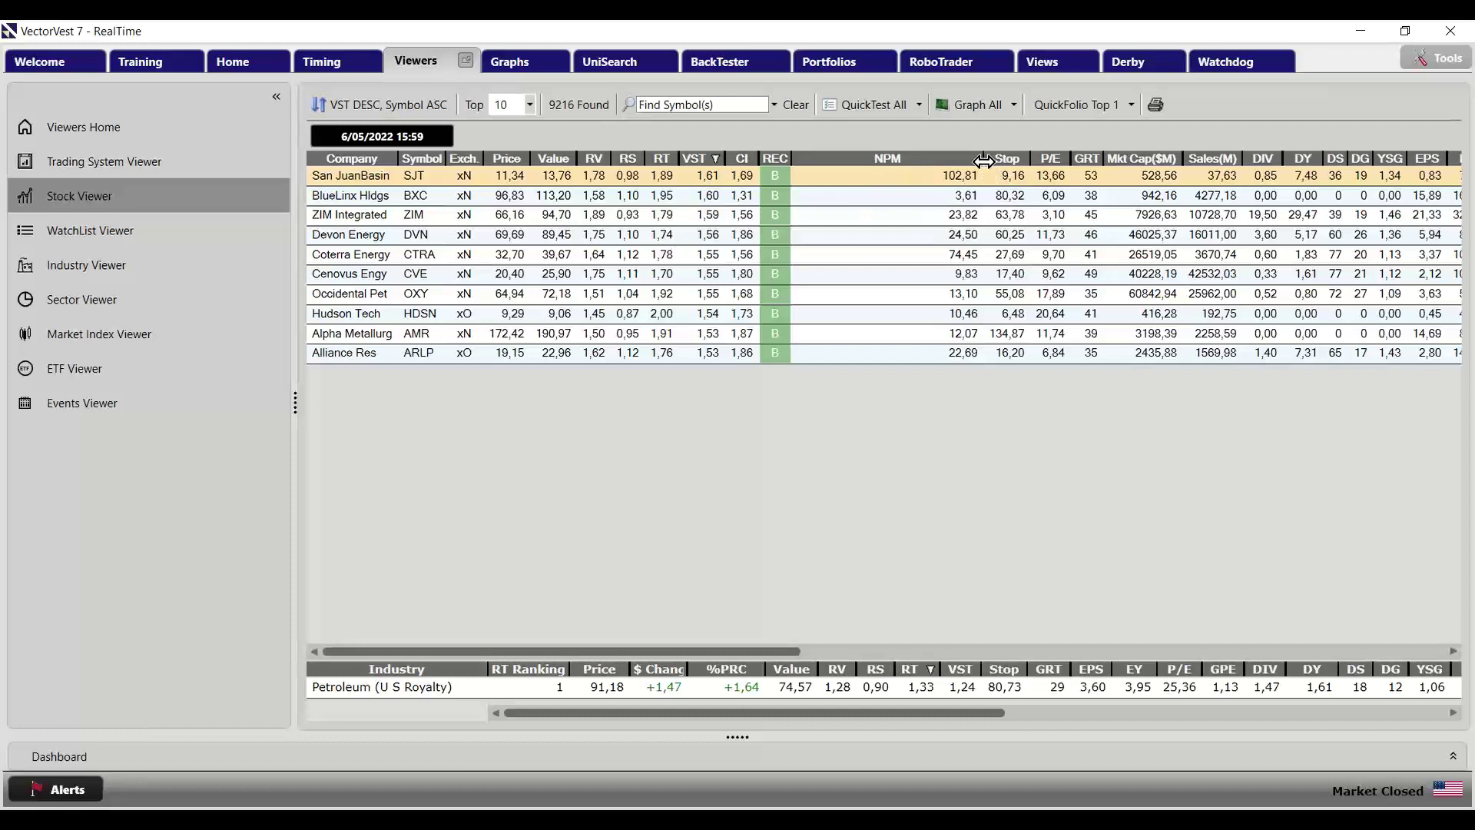
Narrow the NPM column in the Stock Viewer and autofit all columns
left_click_drag(984, 160, 950, 163)
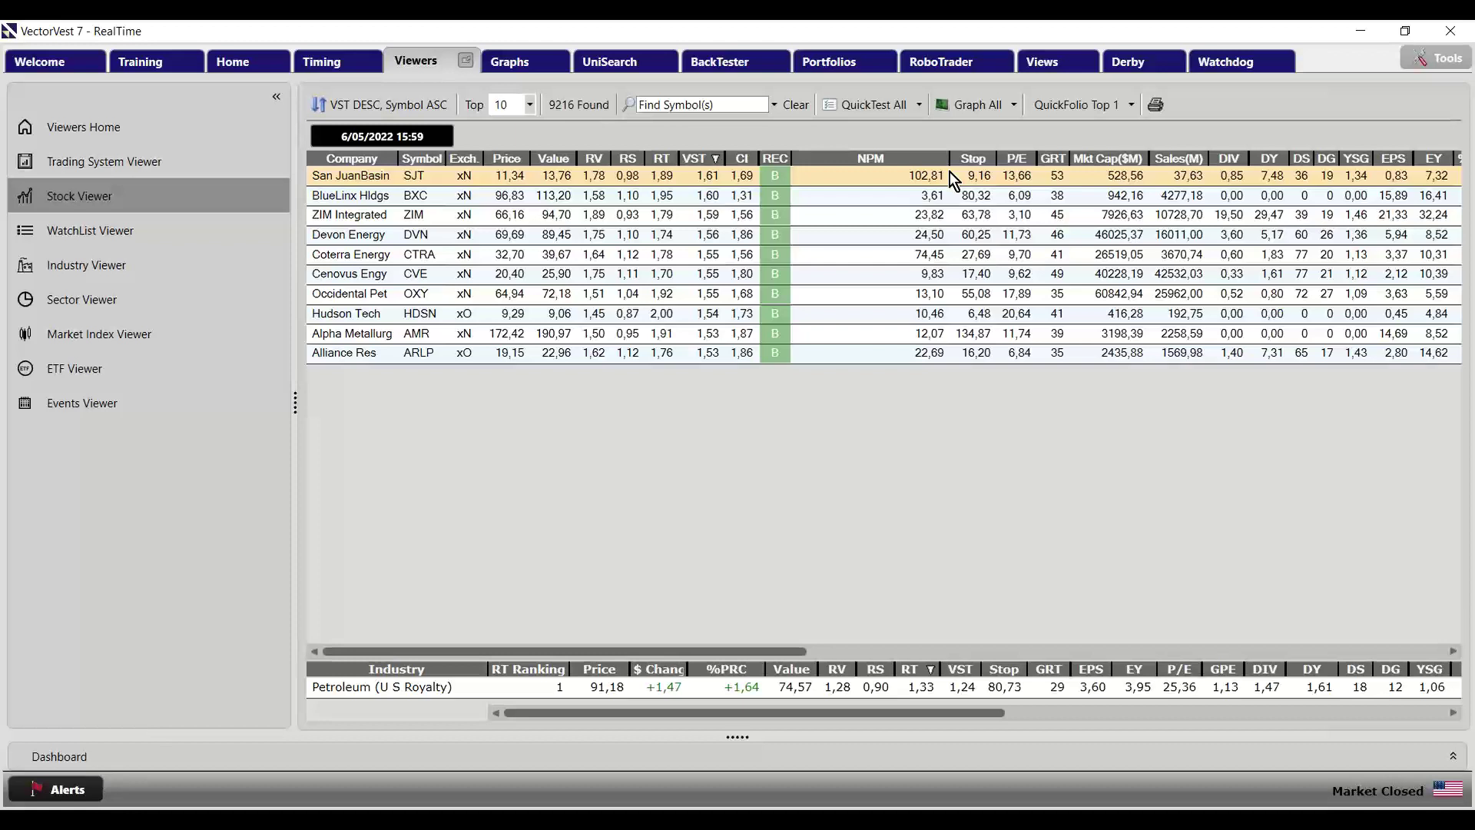
left_click(371, 213)
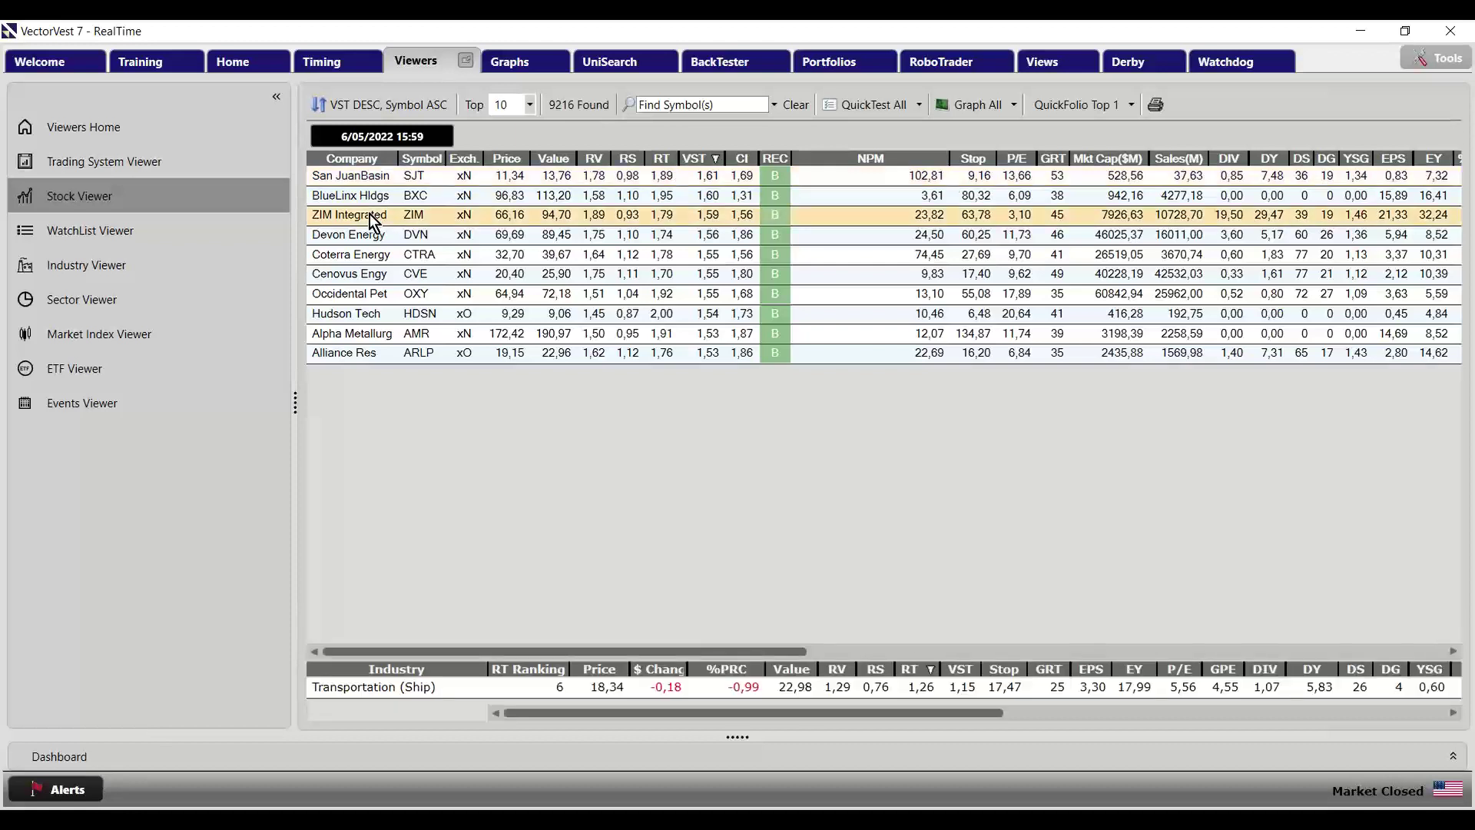
right_click(370, 213)
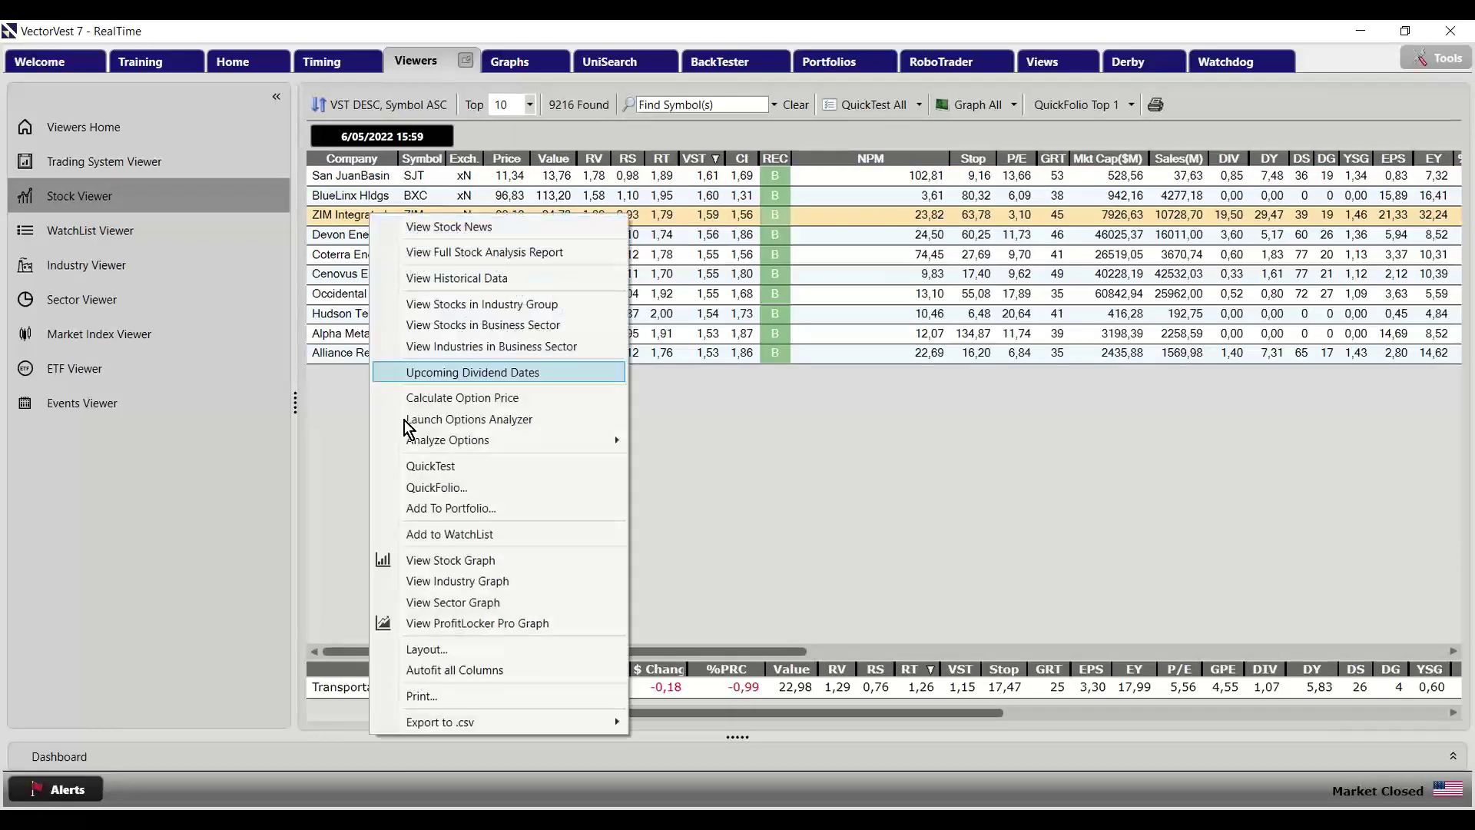
left_click(509, 671)
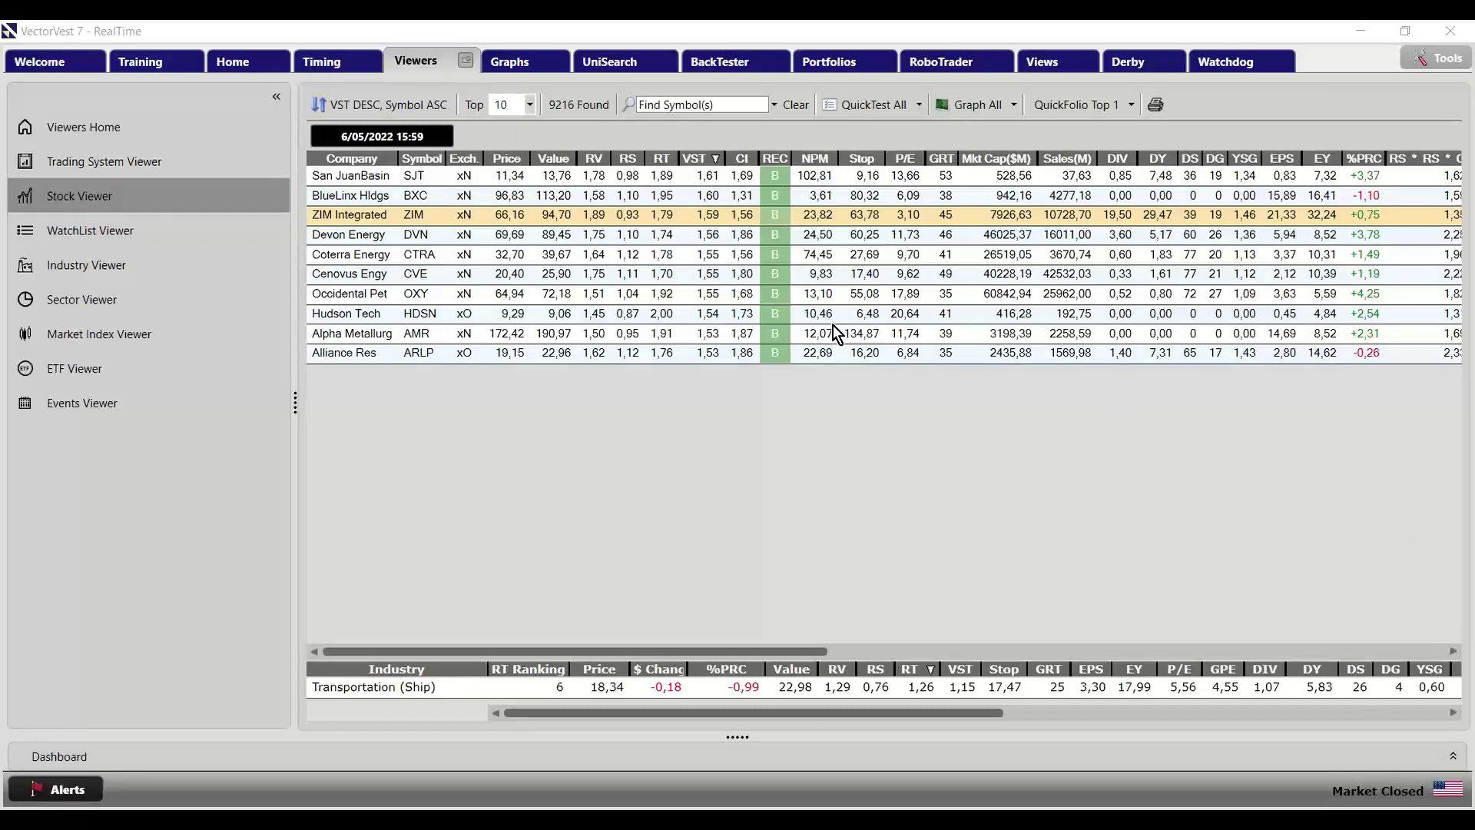
Add P/E and GRT to the grid layout of the 2022 04 TEST Workshops portfolio holdings, apply it and autofit all columns
left_click(825, 67)
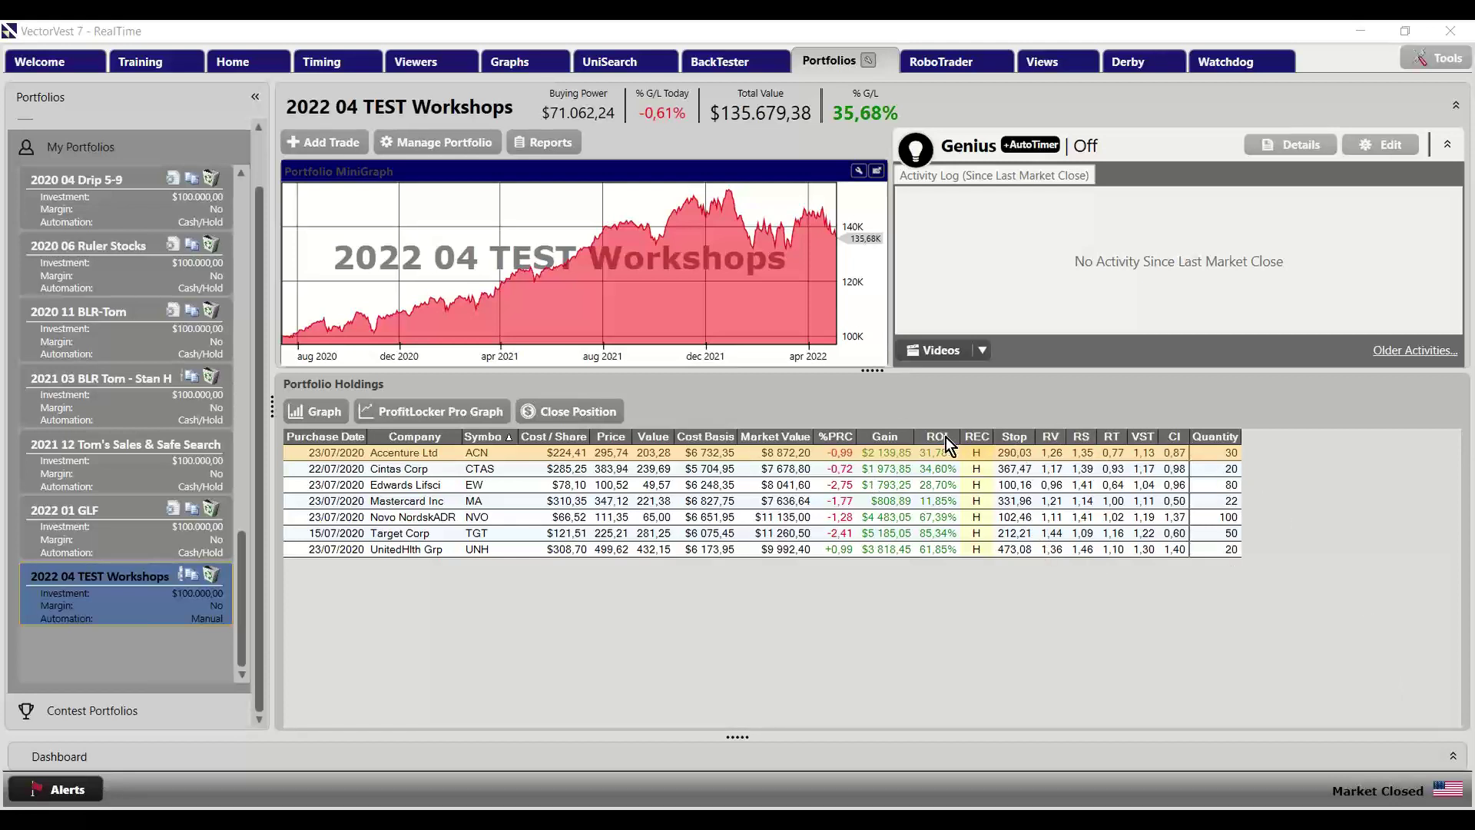
left_click(402, 463)
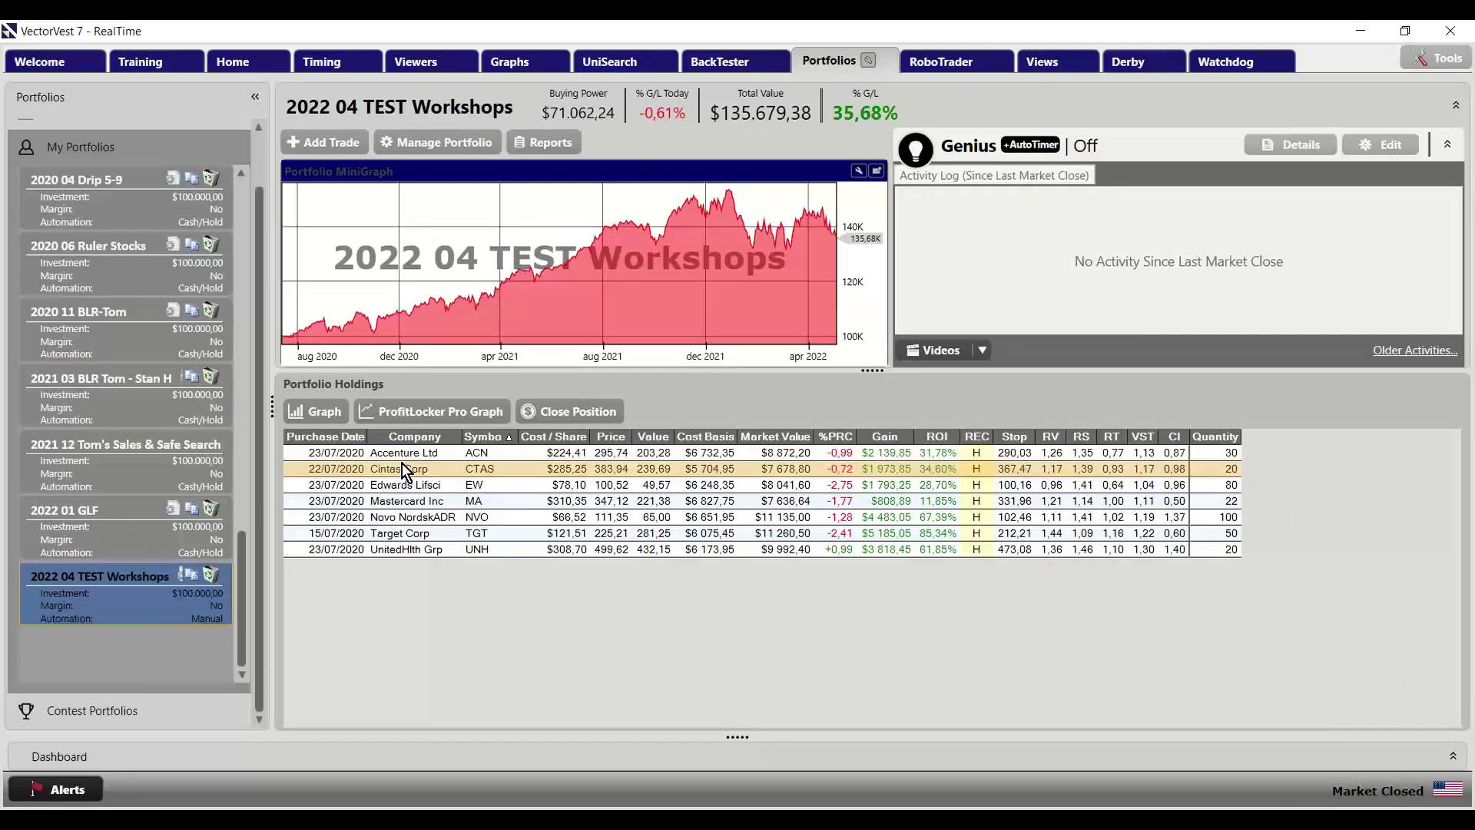
right_click(403, 463)
left_click(473, 730)
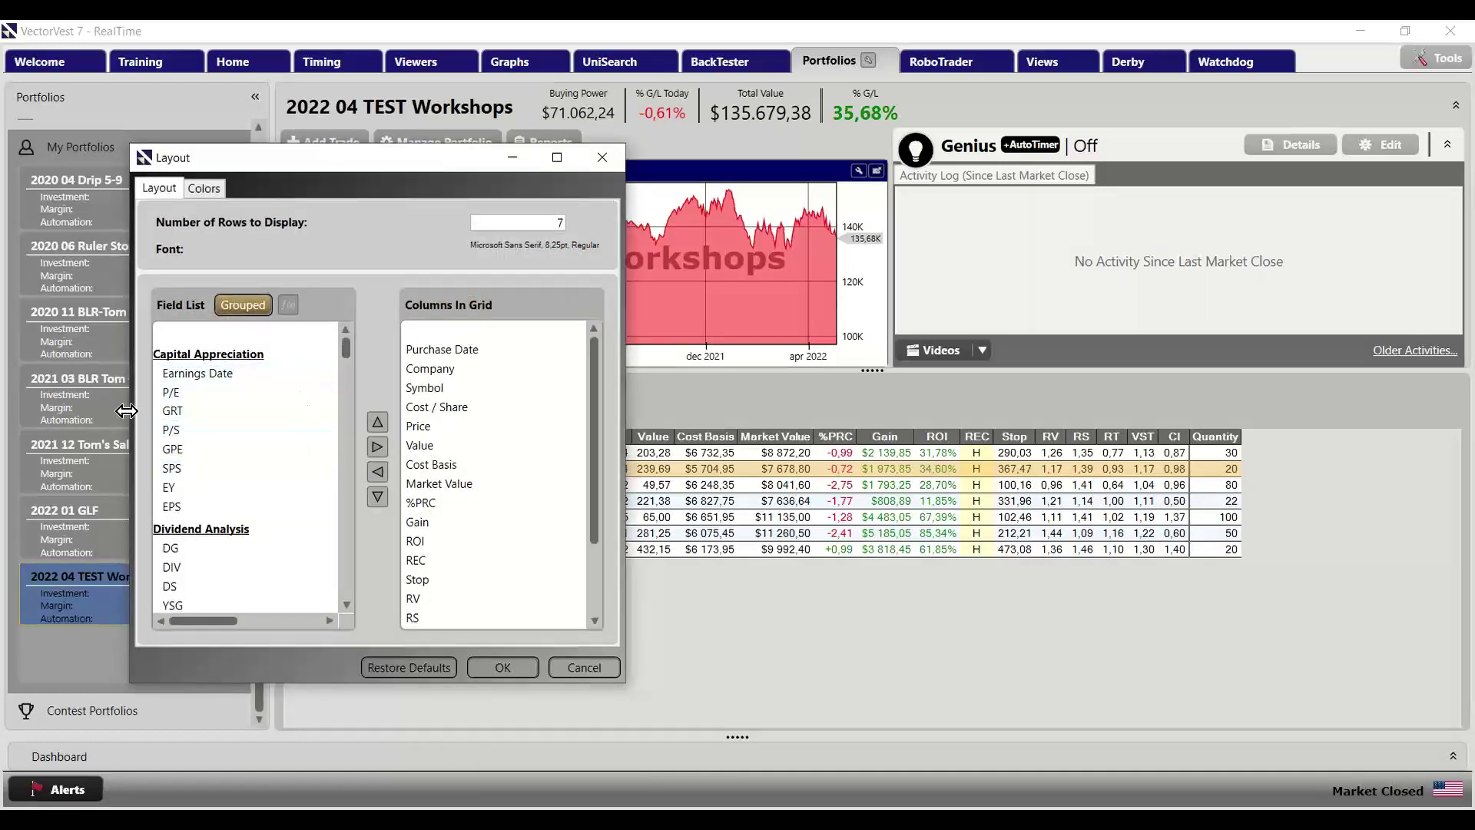
left_click(173, 379)
left_click(168, 393)
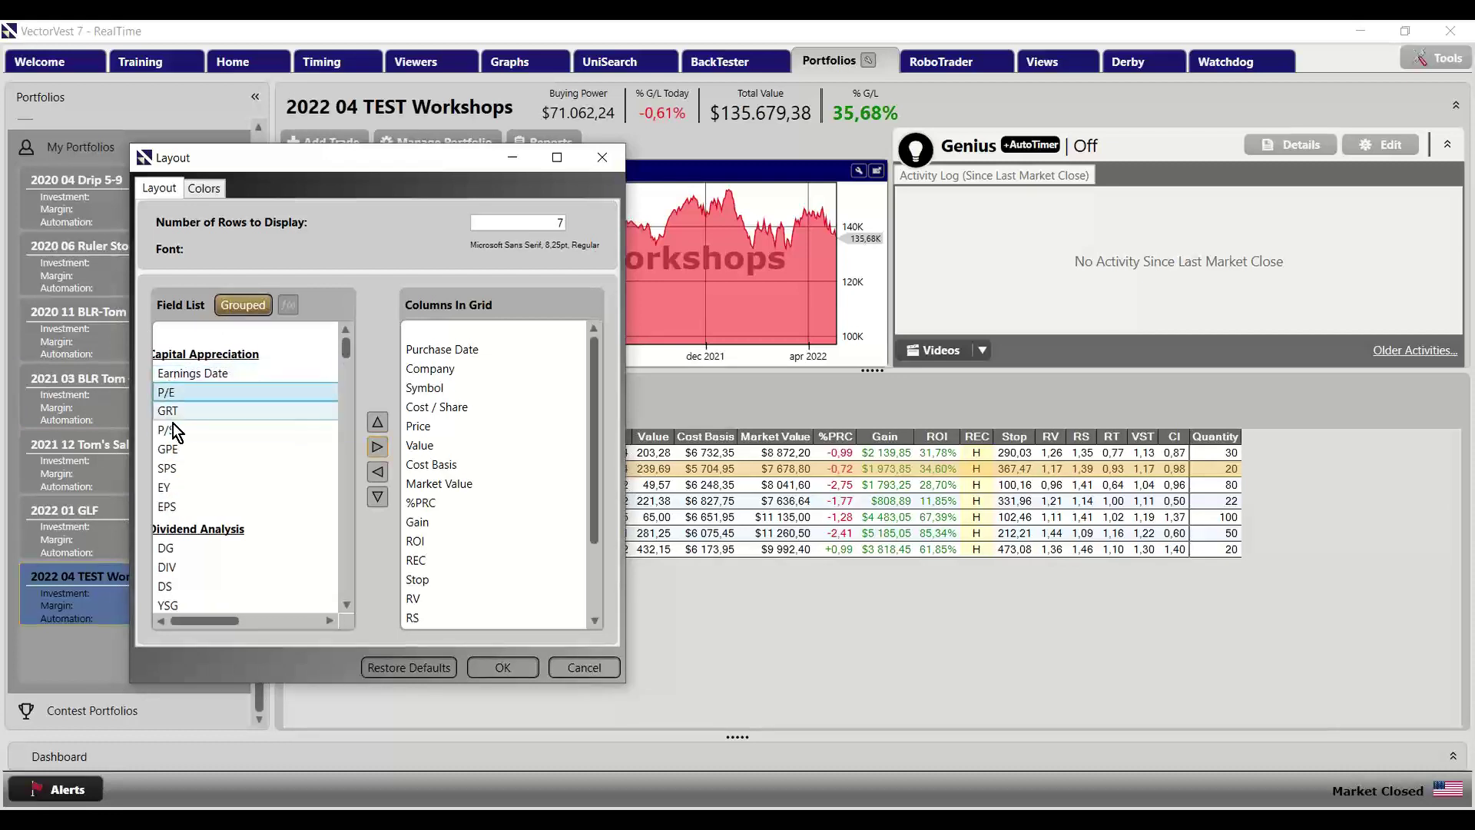
left_click(377, 446)
left_click(201, 392)
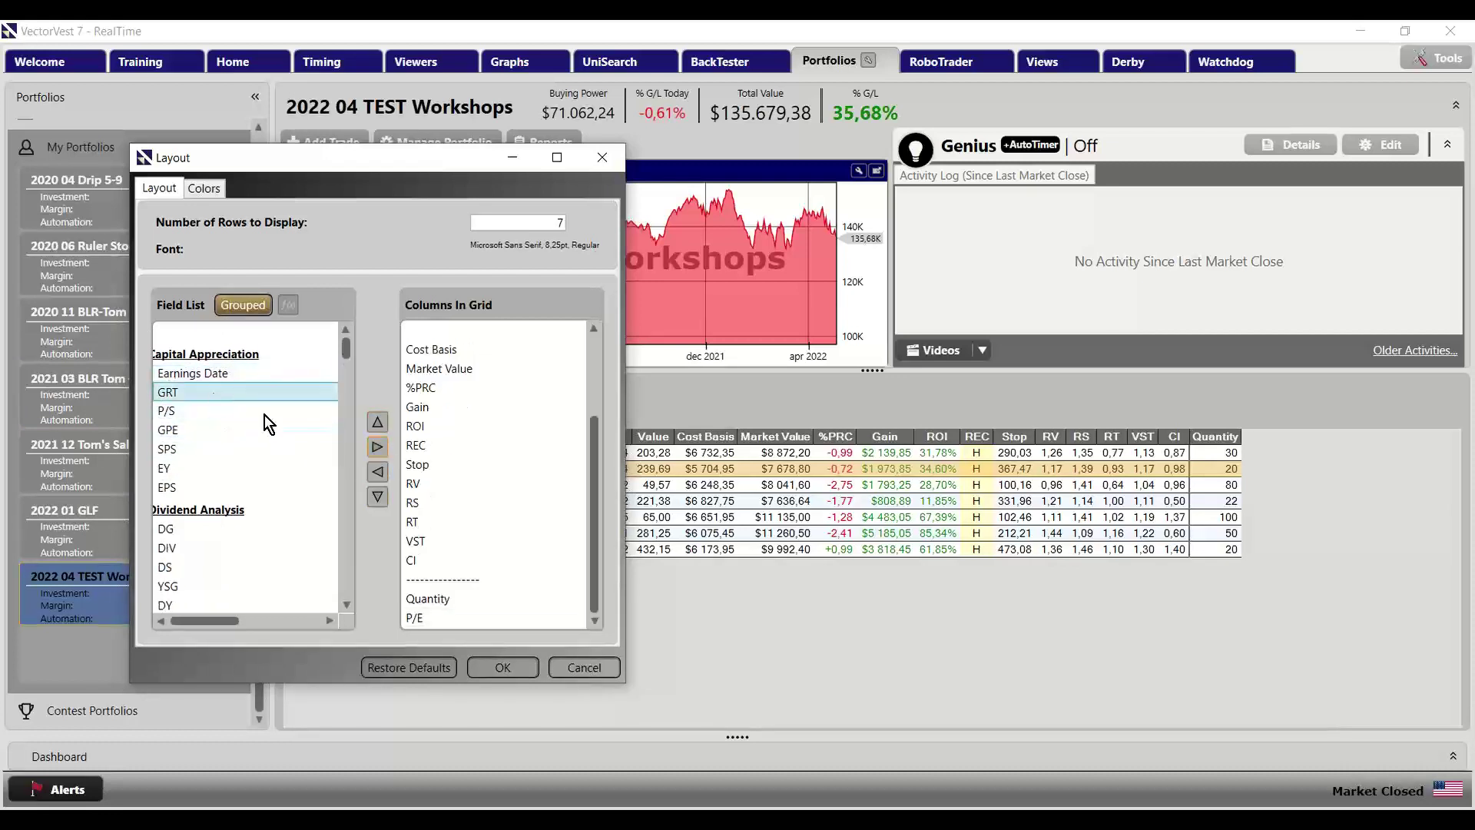
left_click(377, 448)
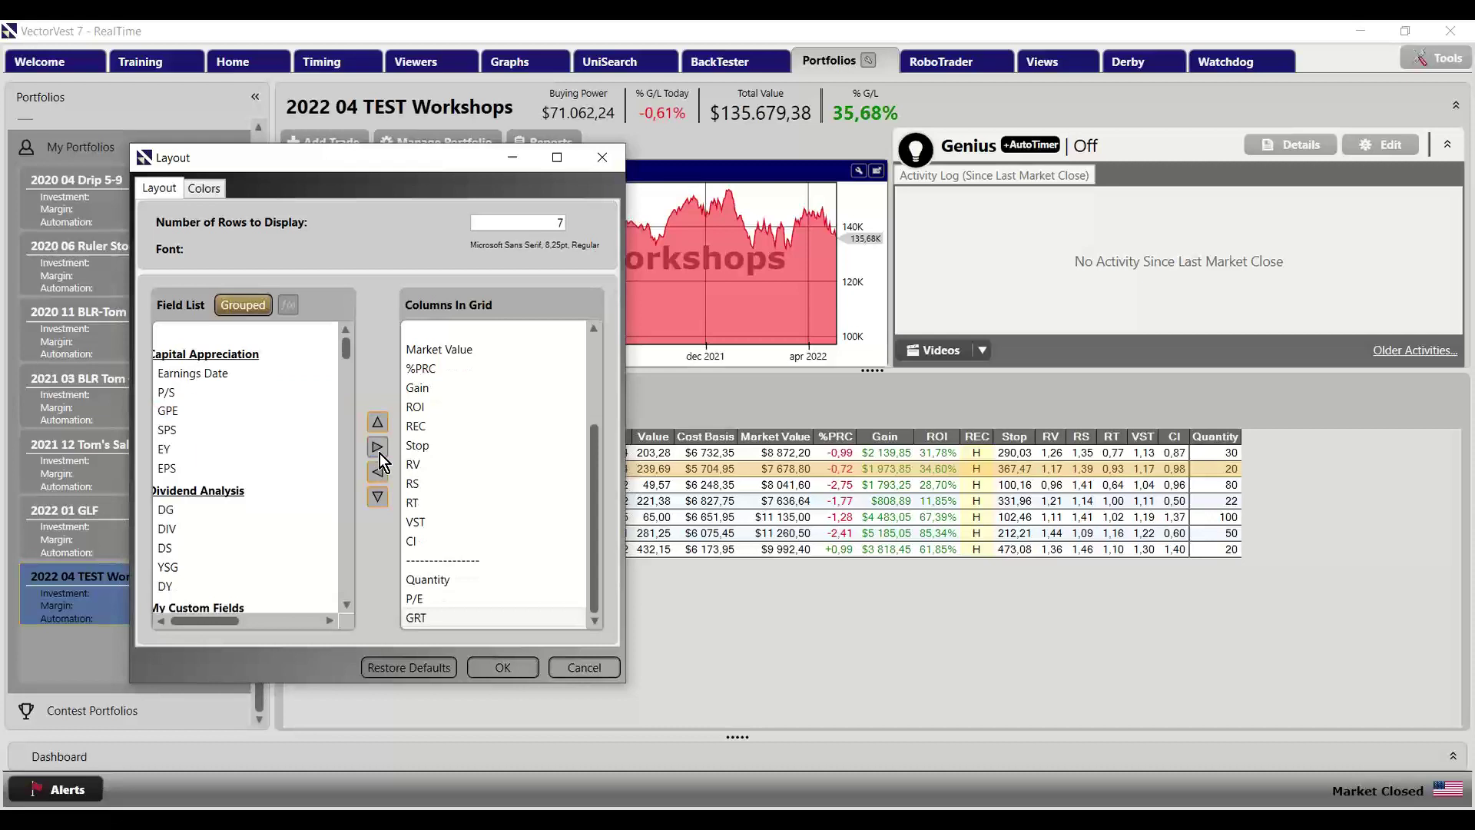
left_click(501, 667)
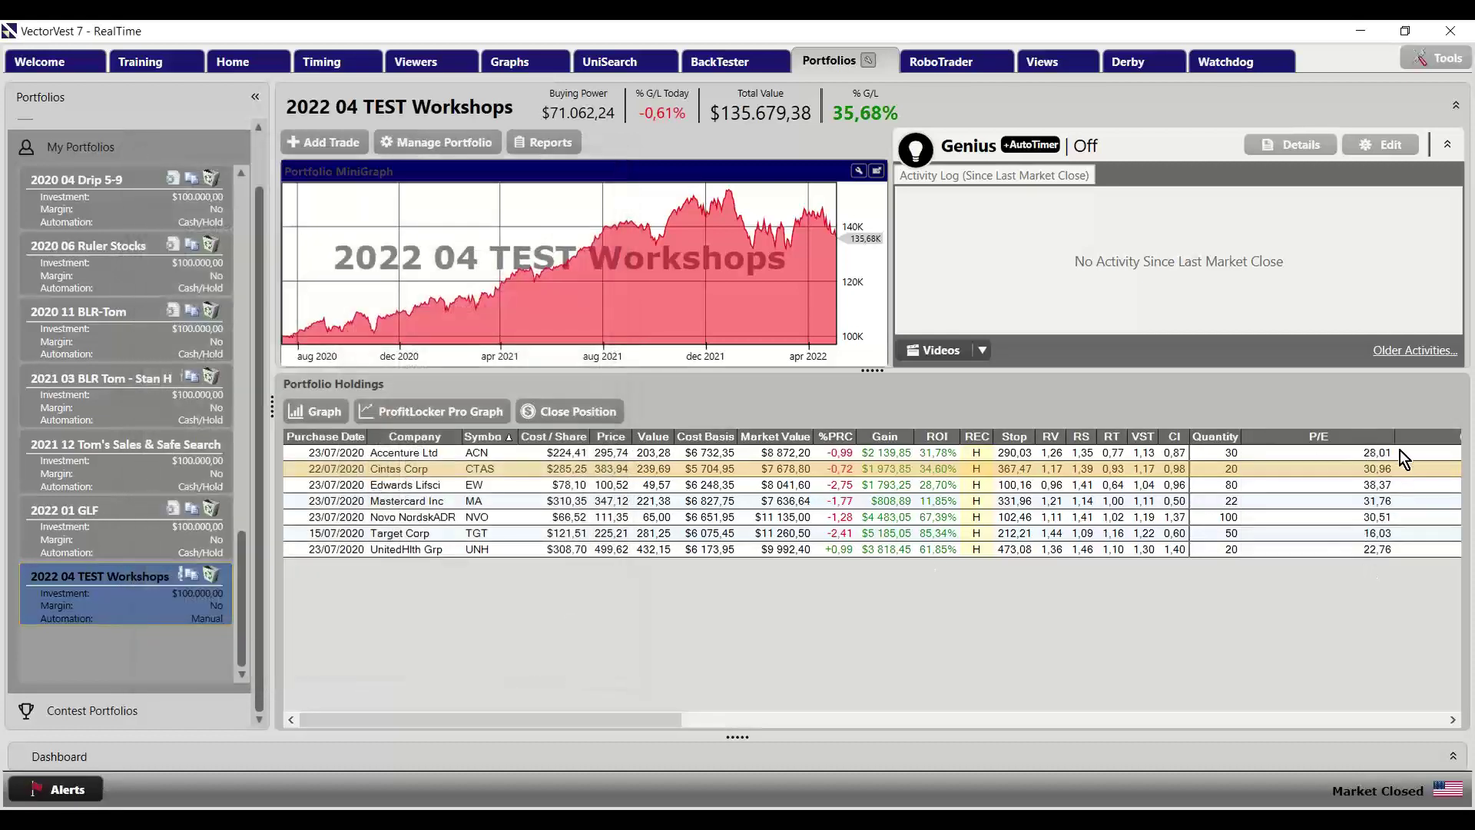
right_click(473, 468)
left_click(566, 751)
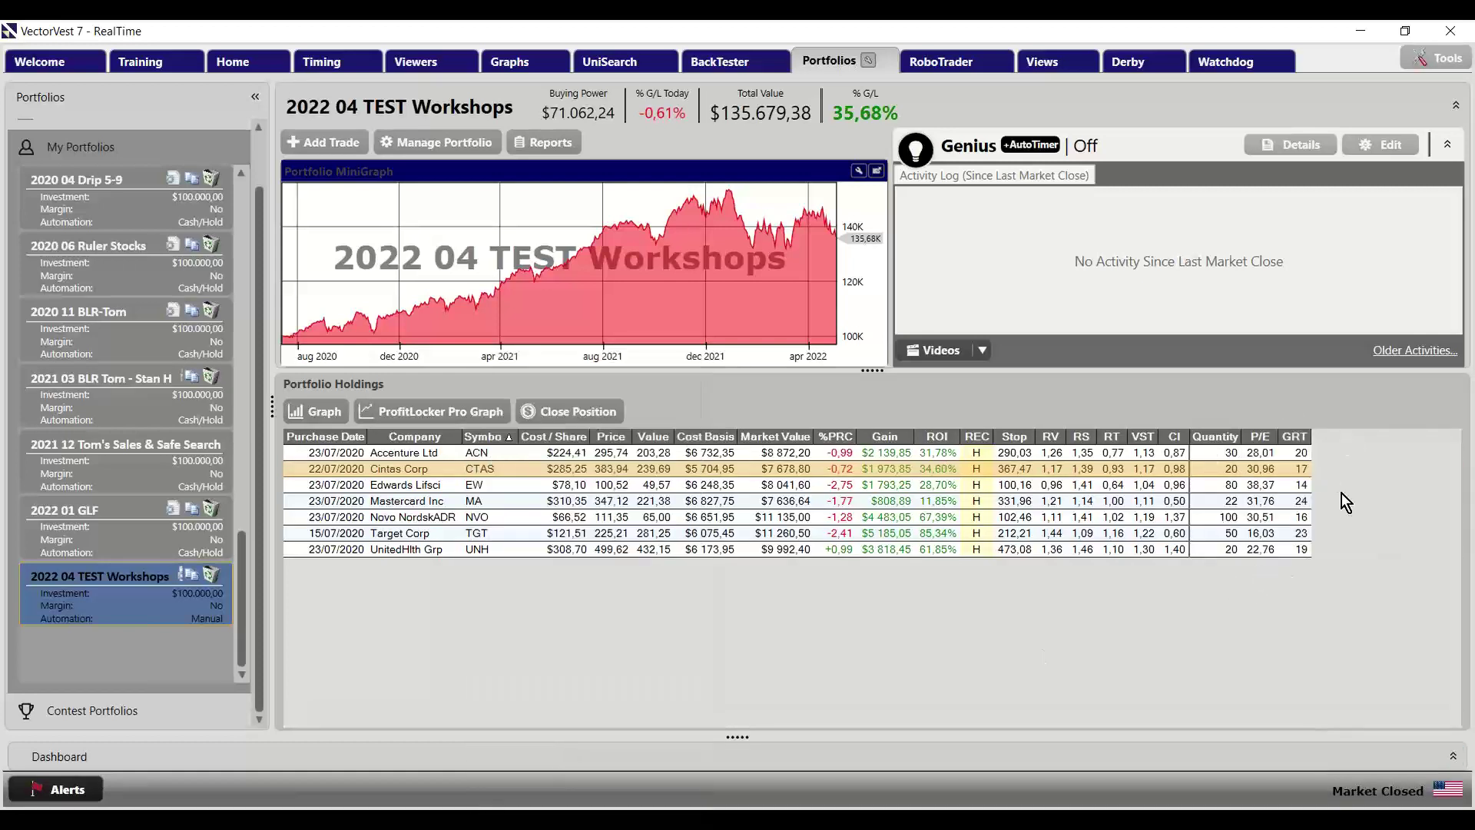
Remove GRT and P/E from the portfolio holdings' grid layout and apply the layout
right_click(380, 468)
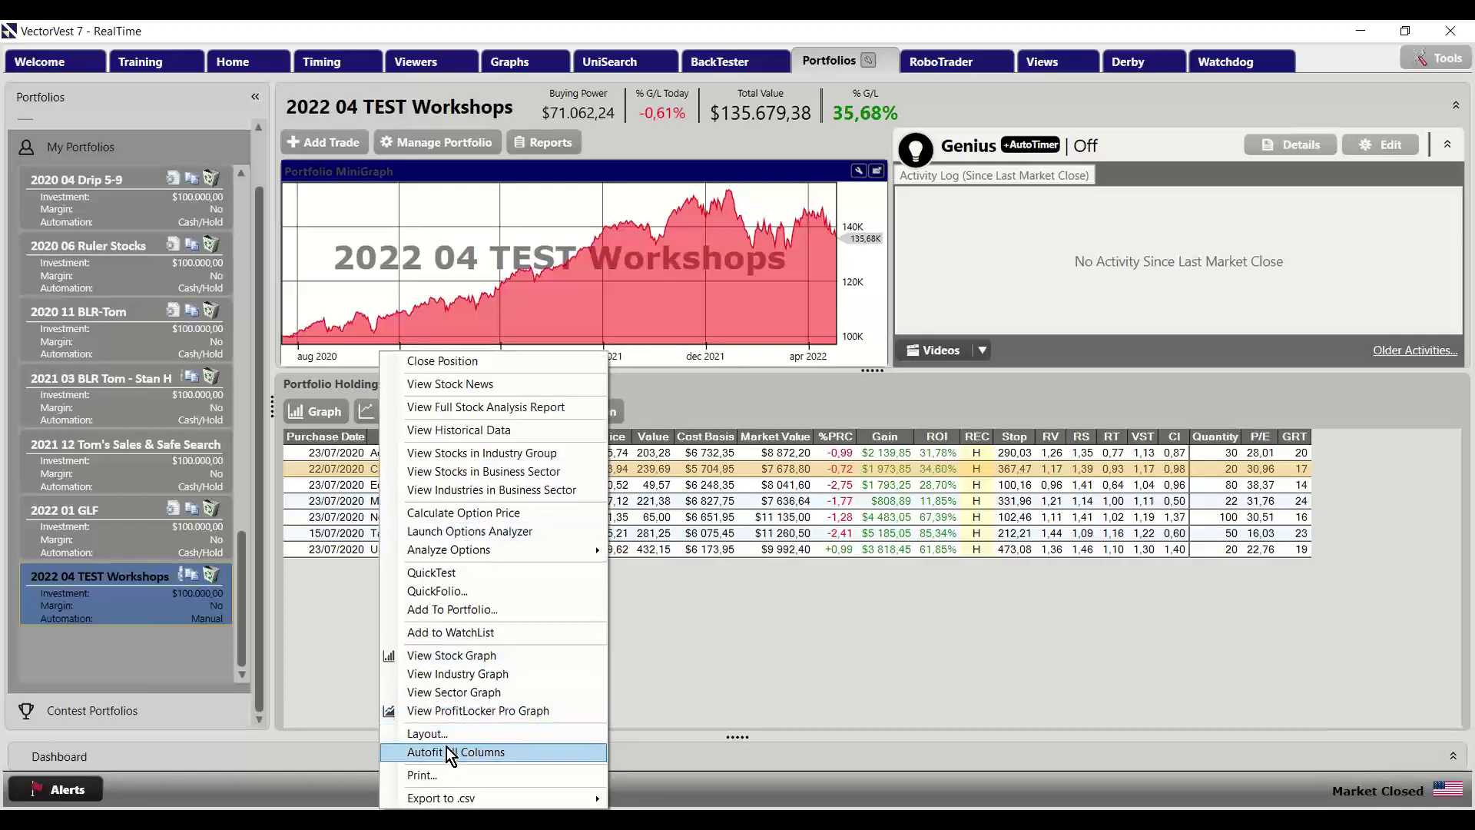
scroll(482, 557, "down", 4)
left_click(446, 642)
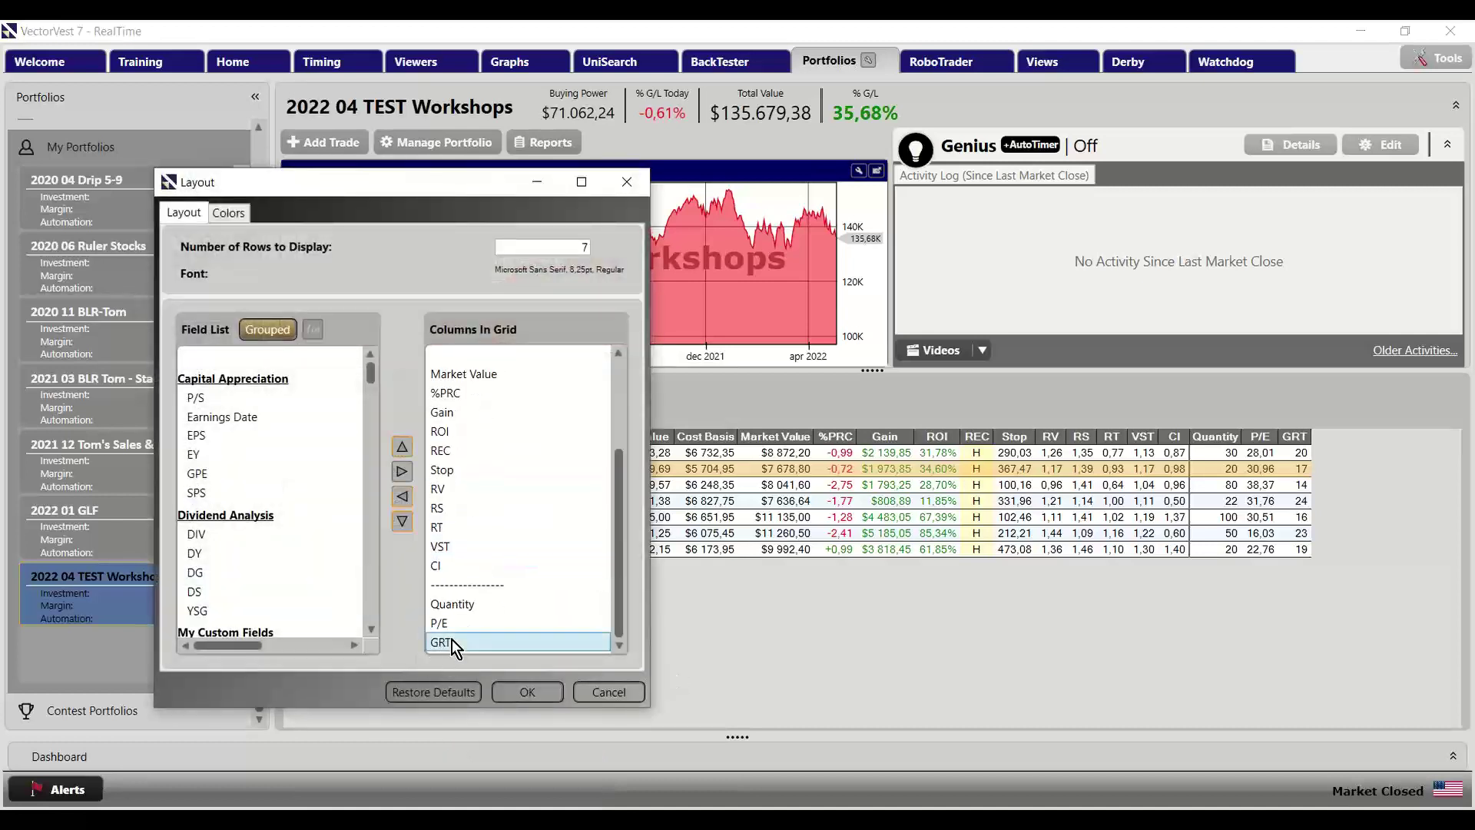
left_click(402, 496)
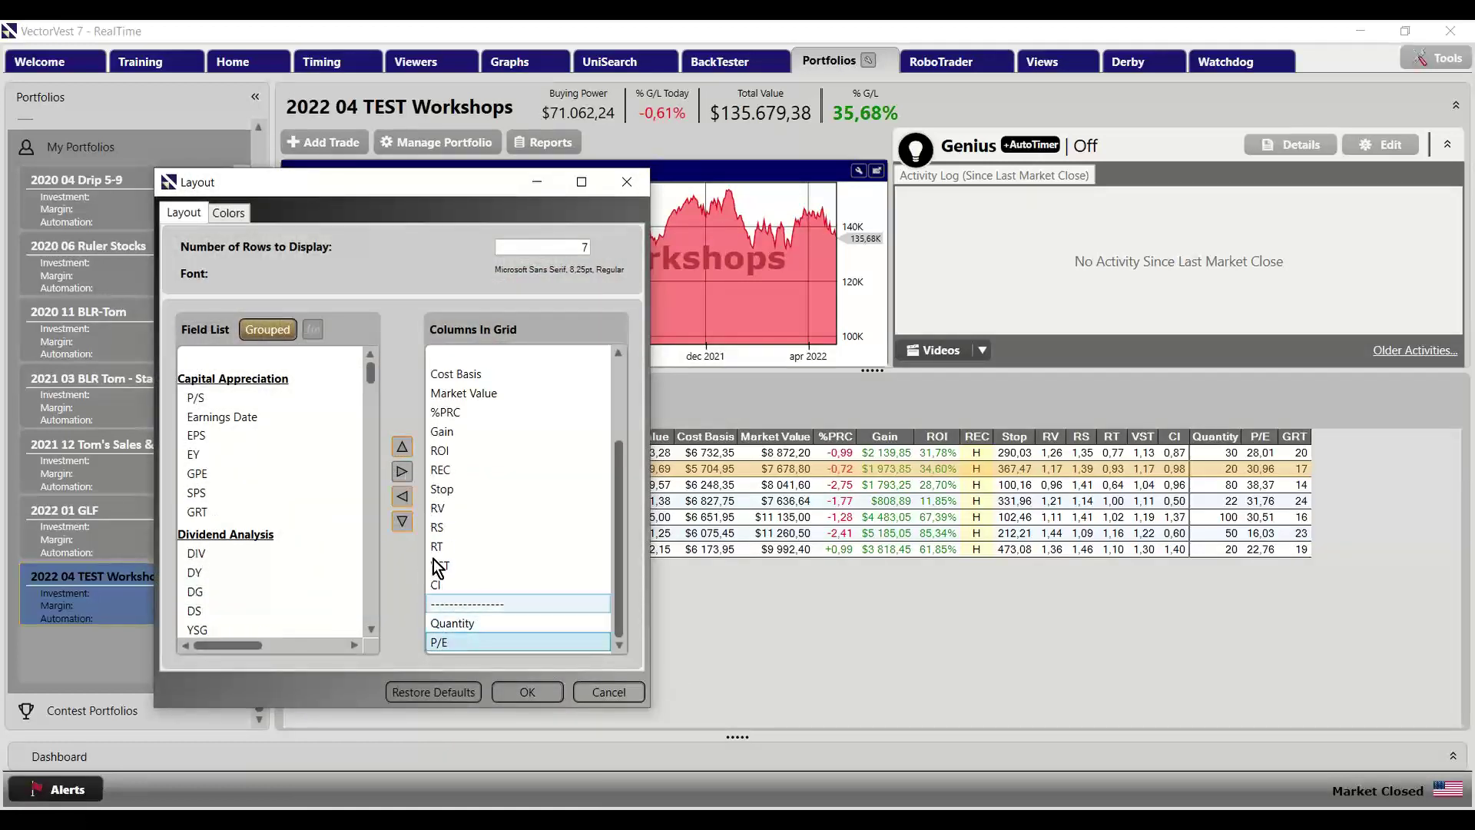
double_click(481, 644)
left_click(507, 688)
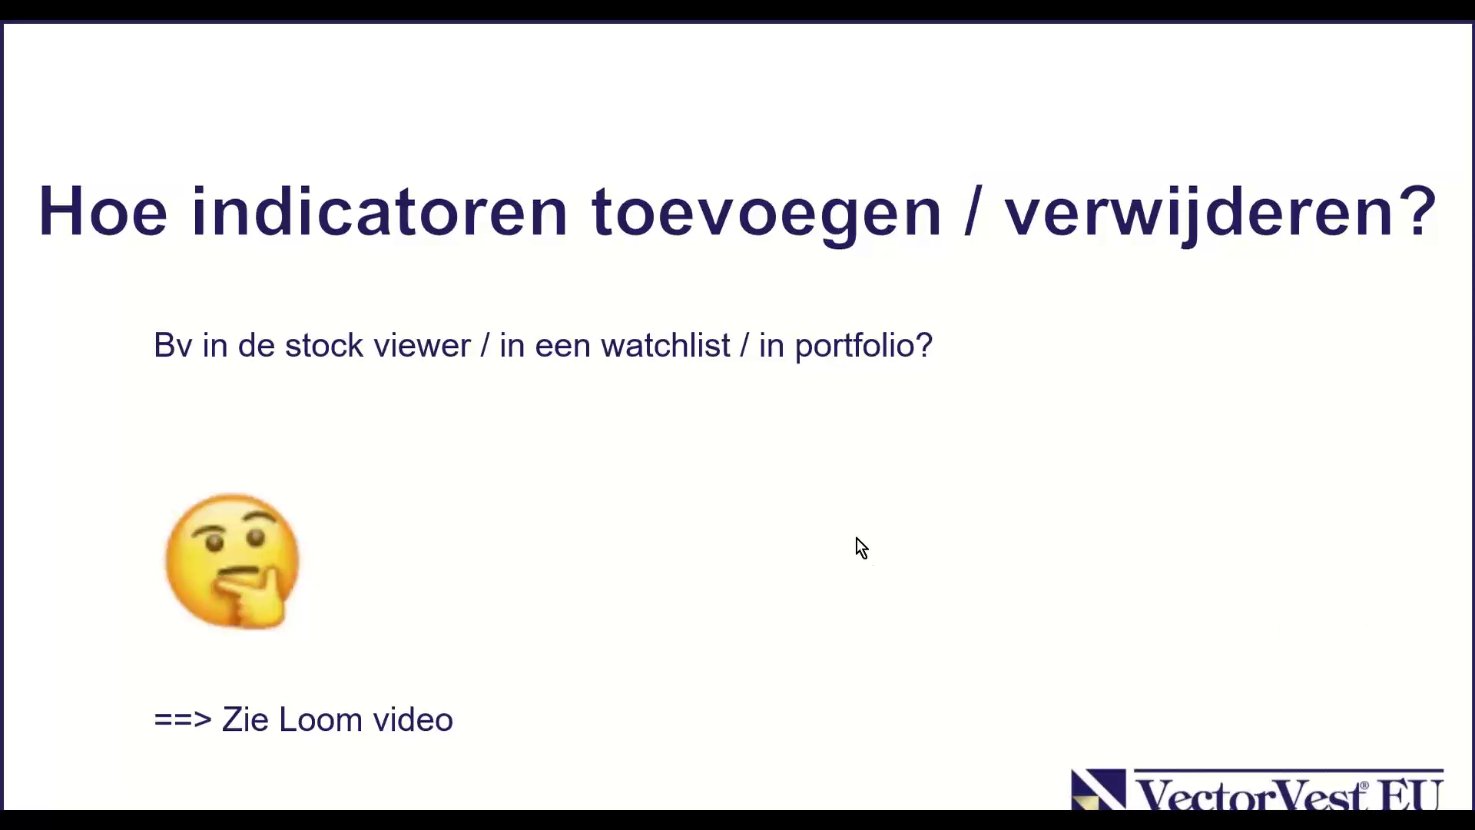
Advance the slide show to "Wanneer kwartaalresultaten?" and switch back to VectorVest 7 RealTime
key("Right")
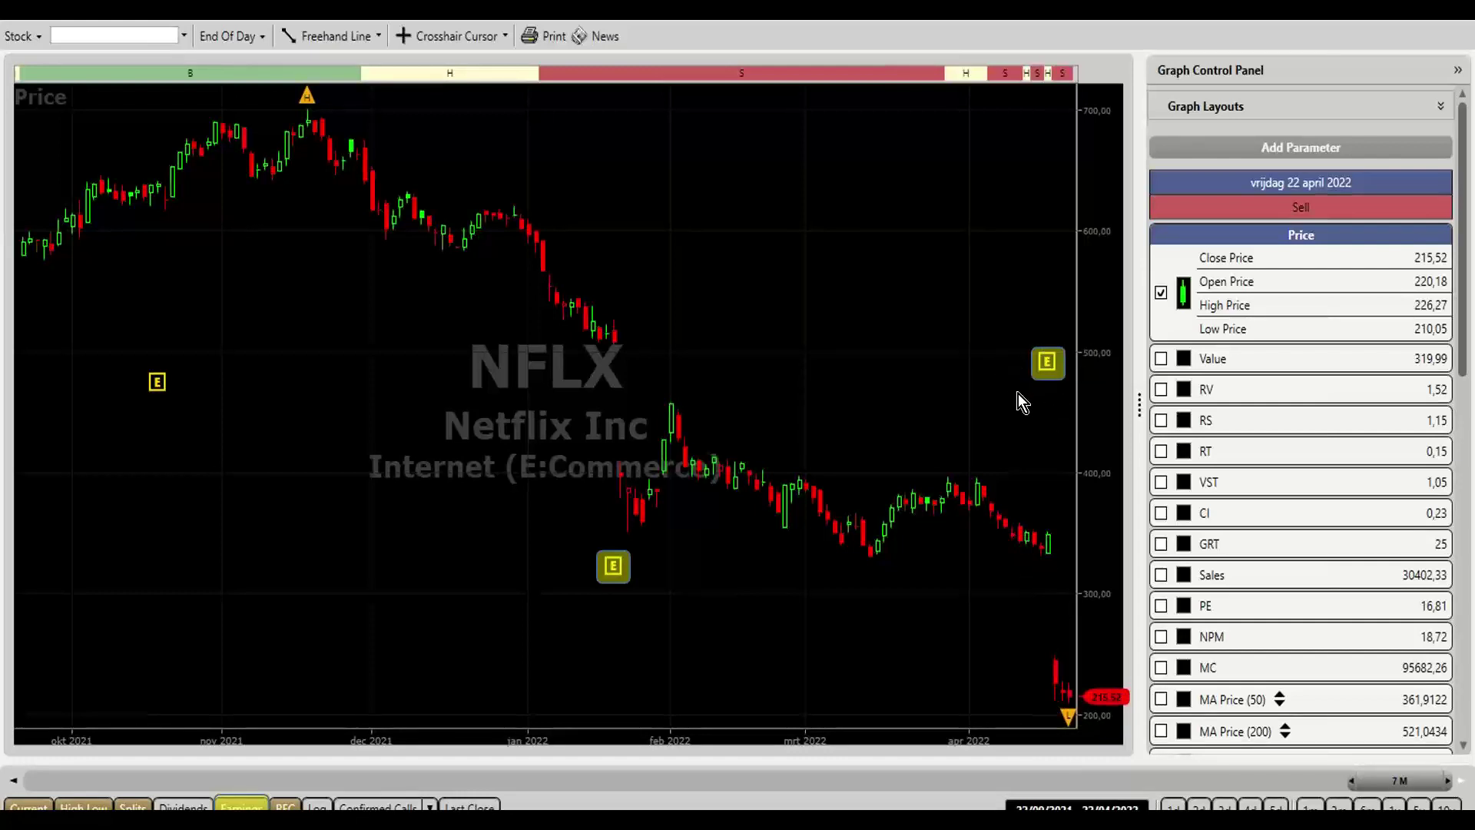
key("alt+Tab")
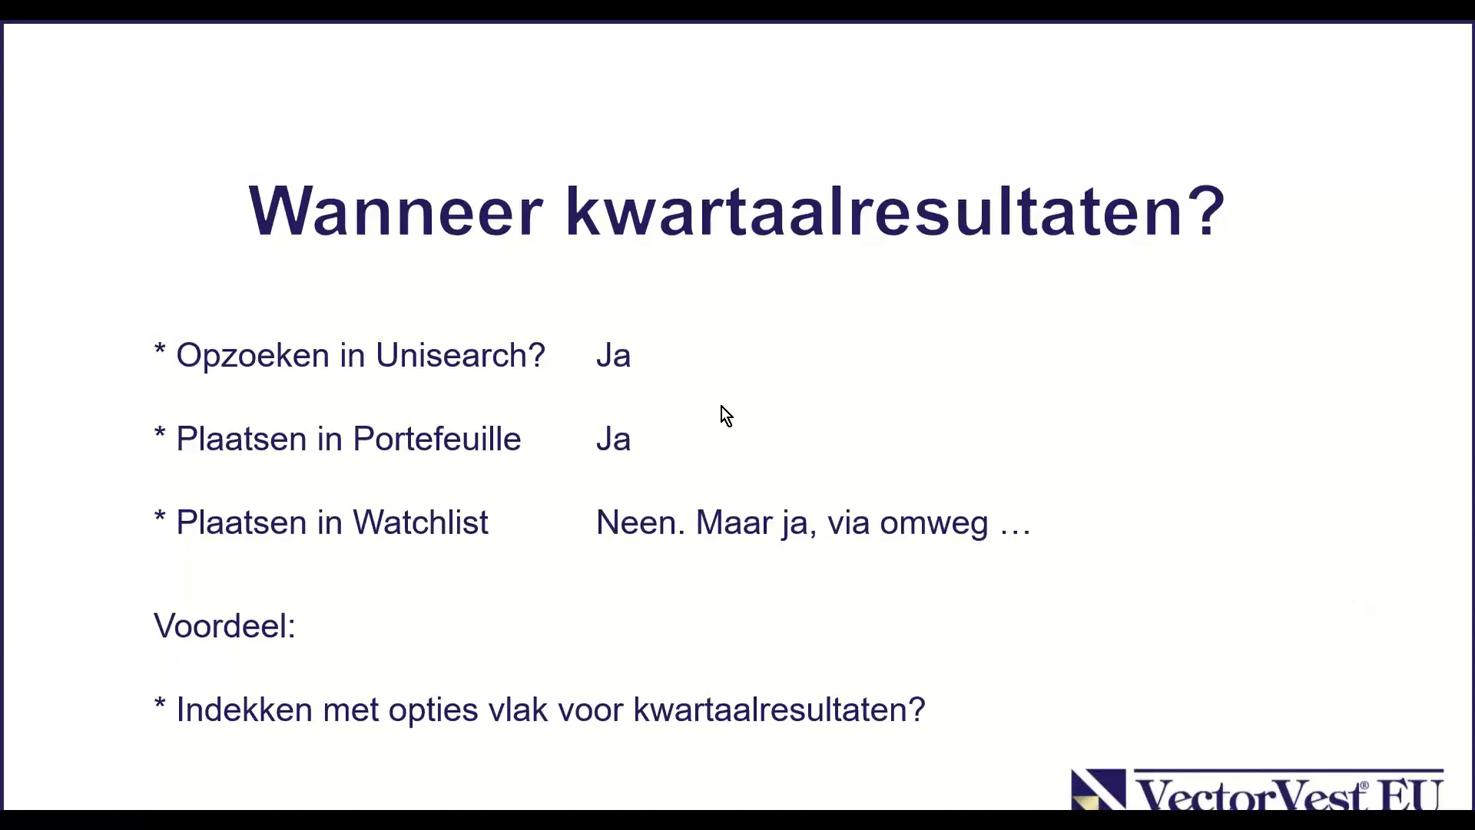
key("alt+Tab")
key("alt+Tab")
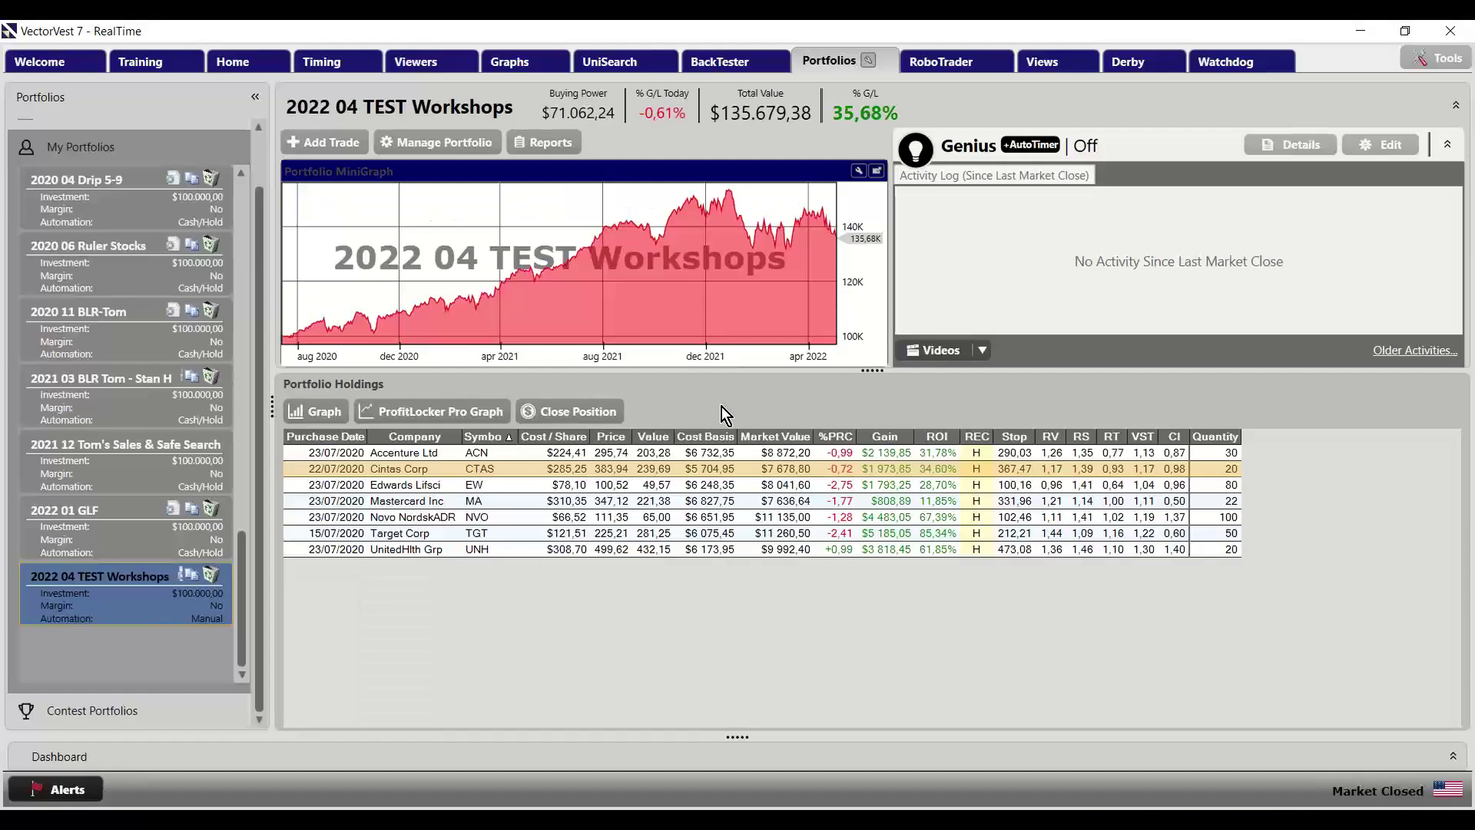
Go to UniSearch and set the Date/Time of the new search's first parameter row to Time of Search
left_click(606, 58)
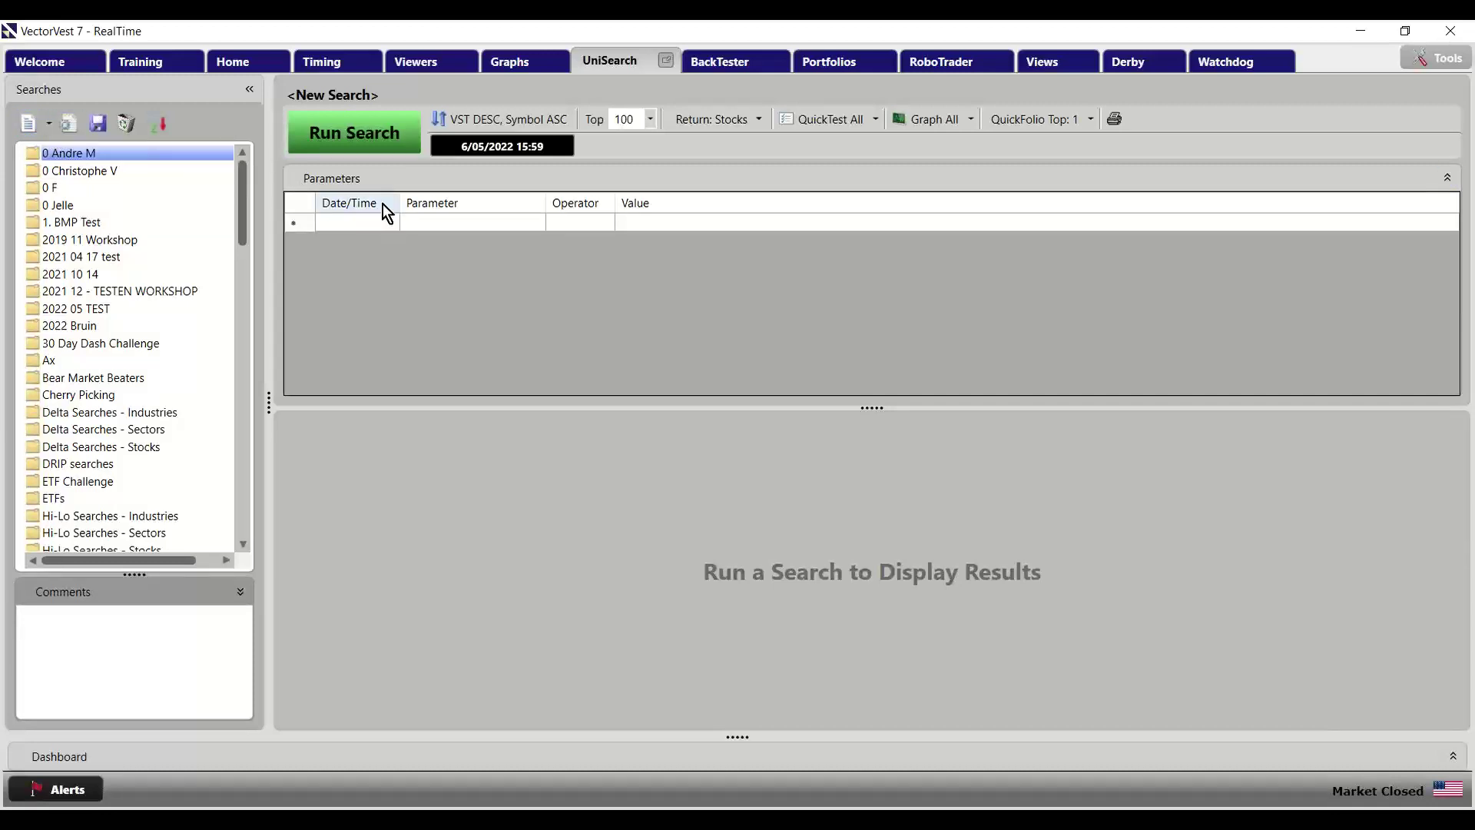
left_click(364, 223)
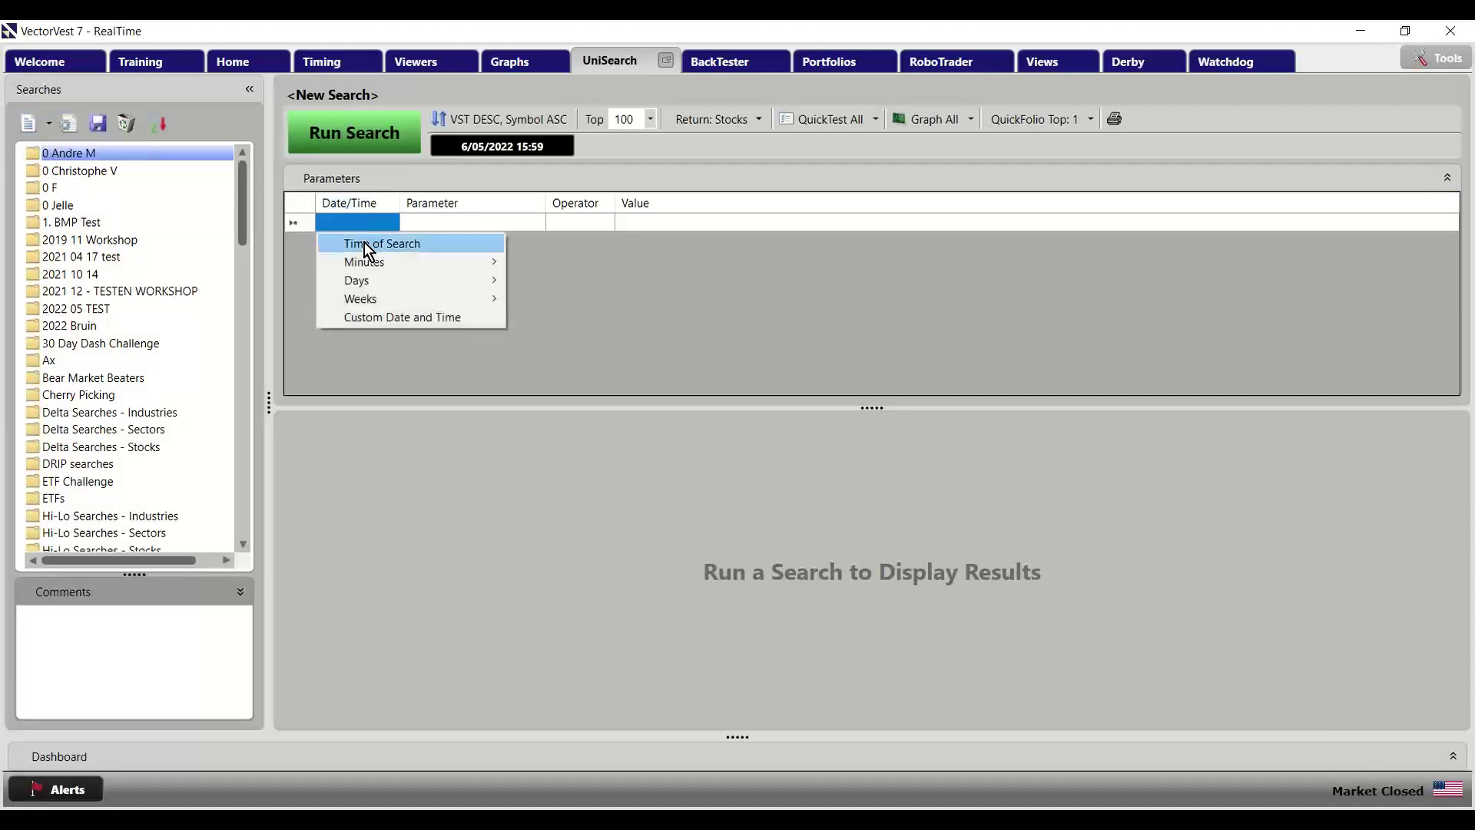
left_click(364, 246)
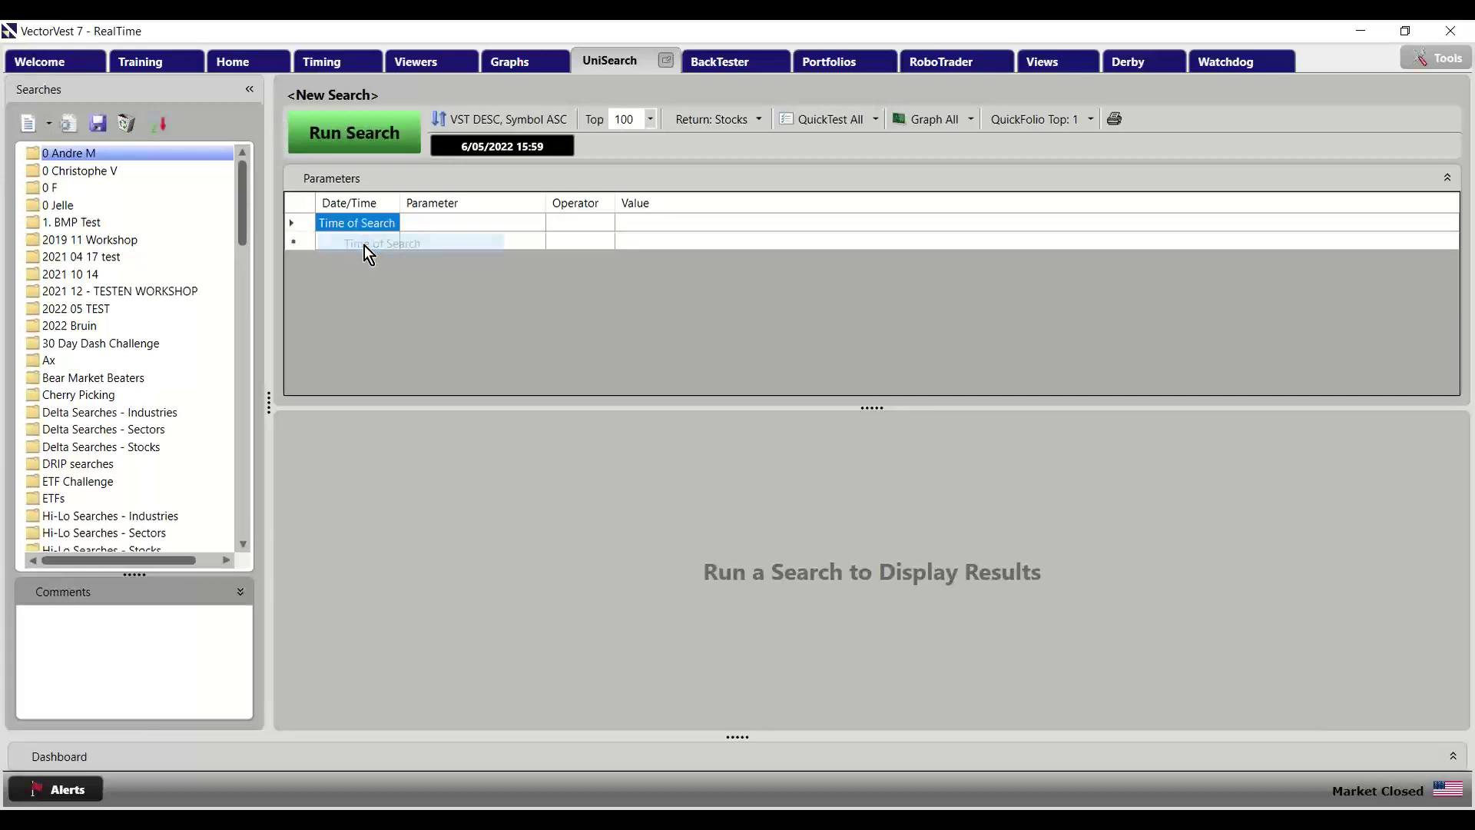
left_click(370, 223)
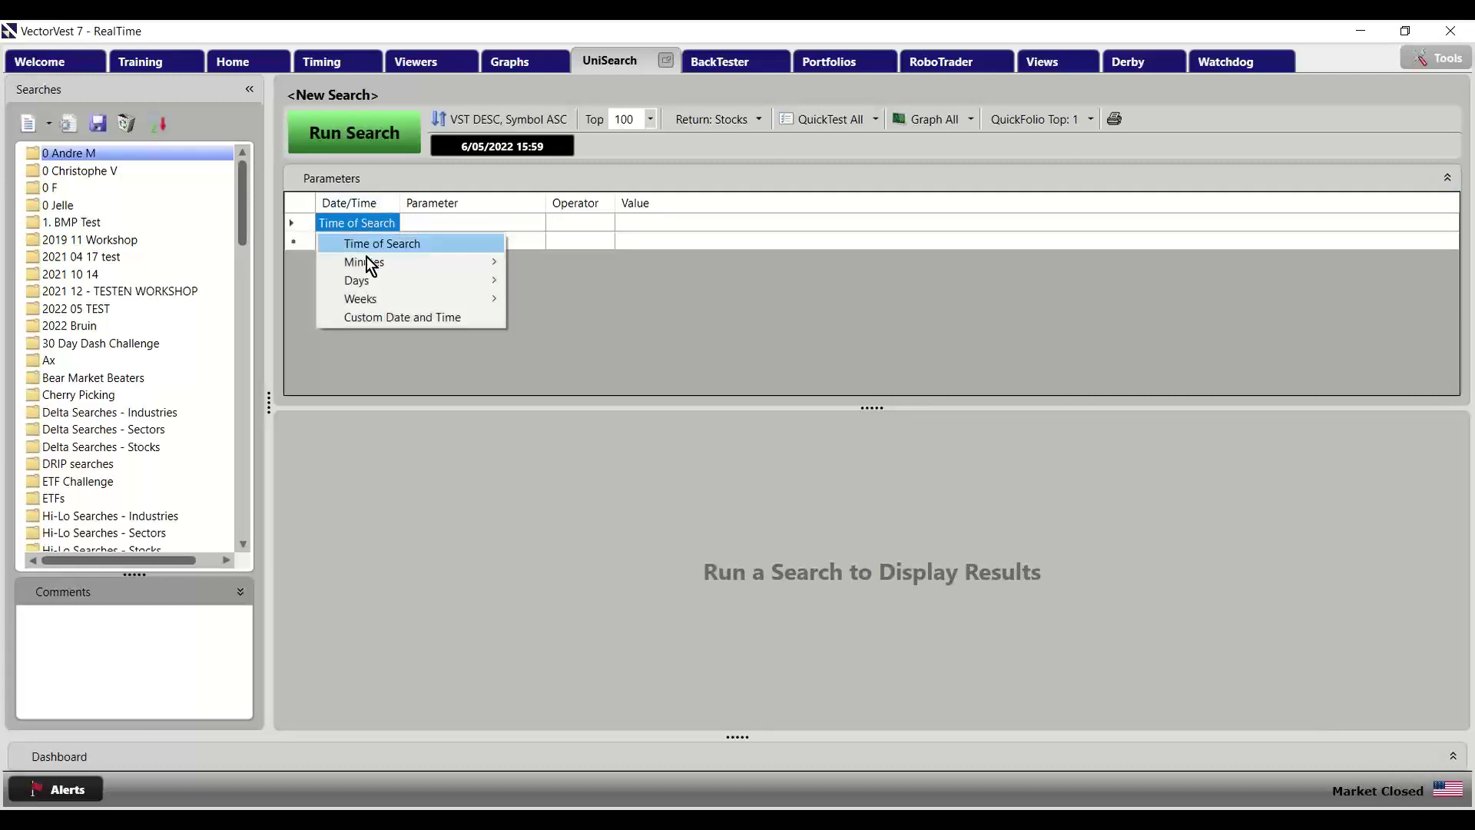
mouse_move(366, 278)
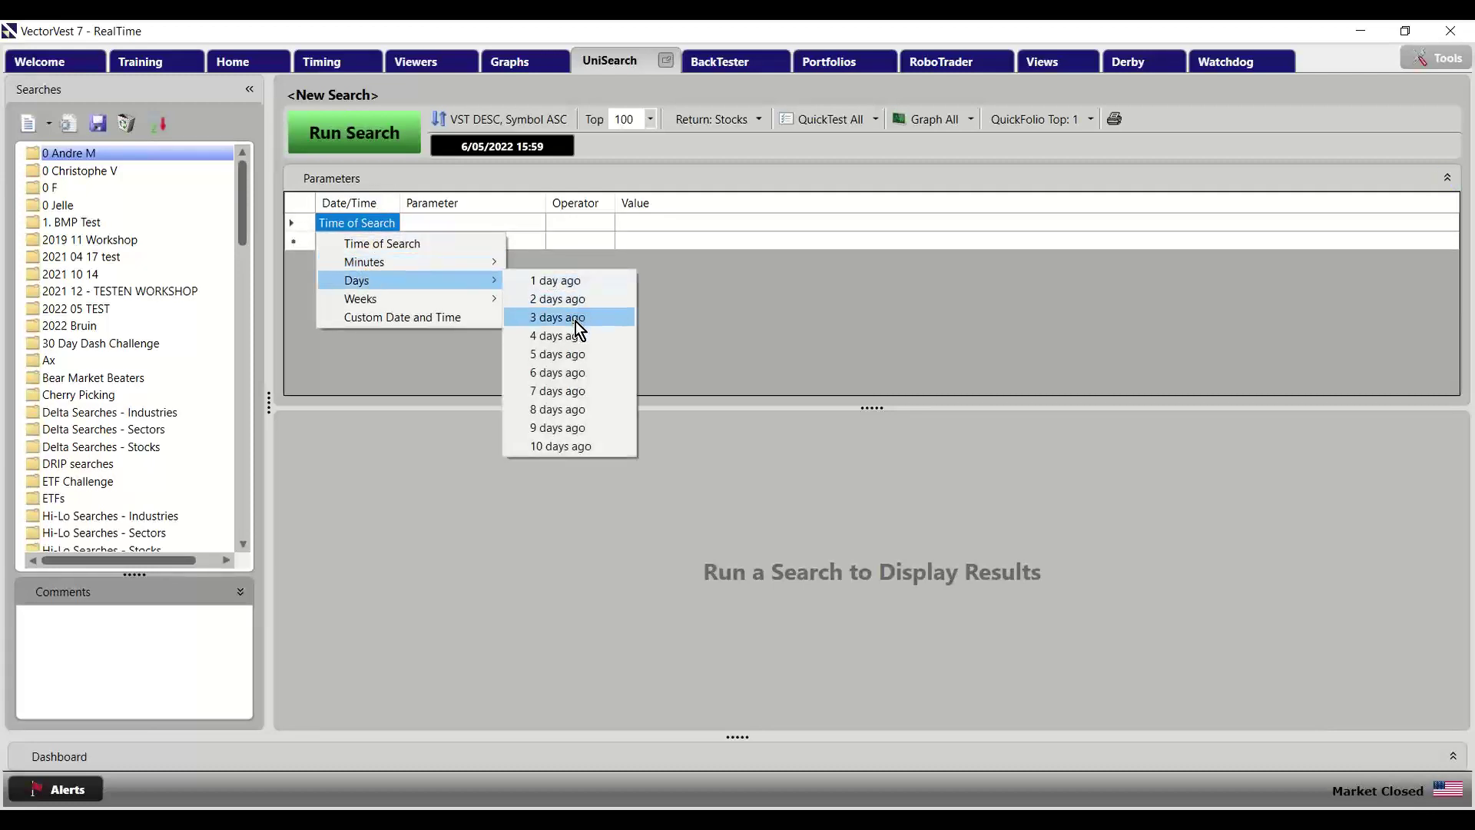
mouse_move(439, 298)
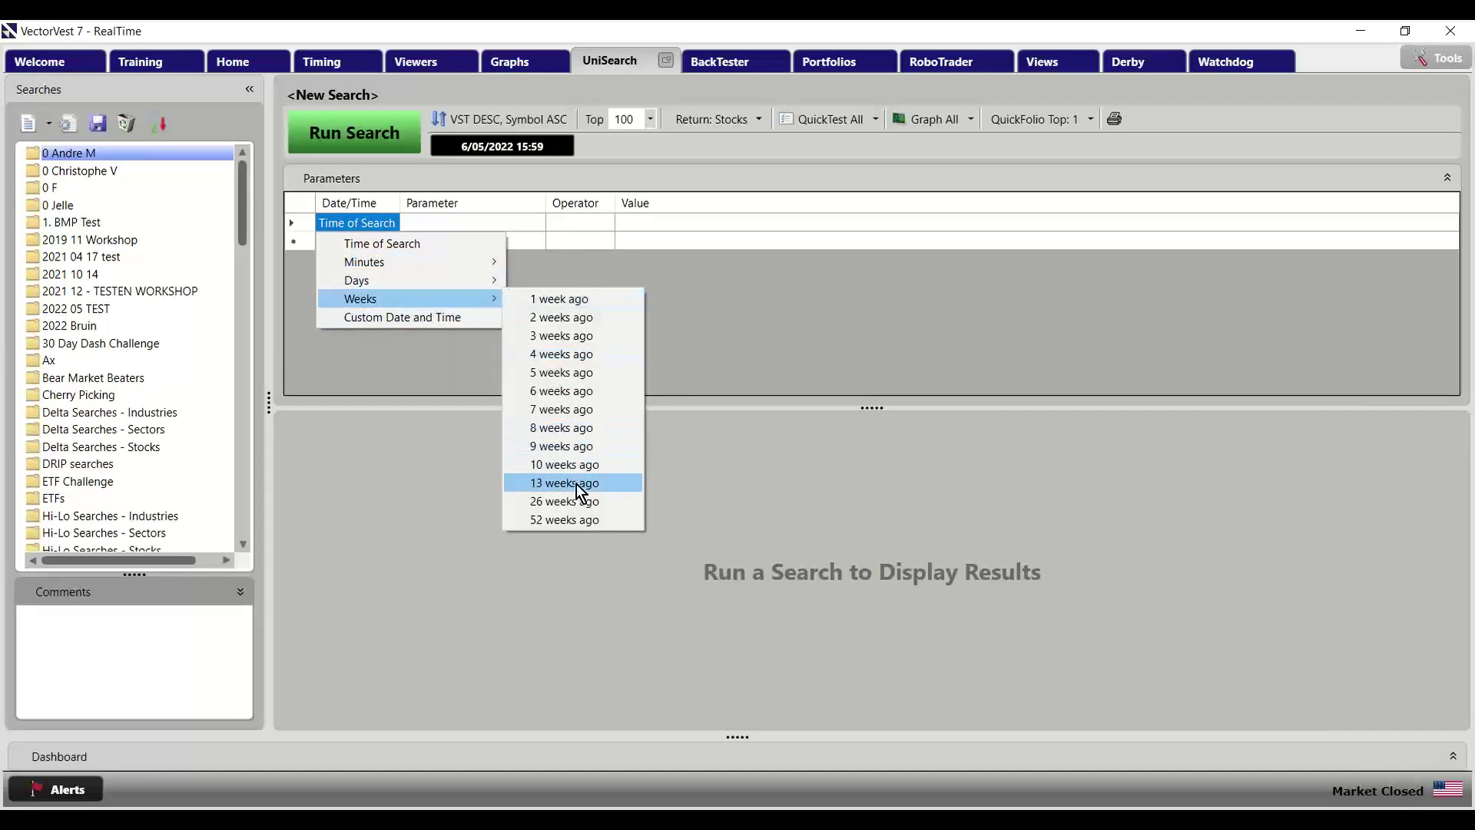
left_click(430, 244)
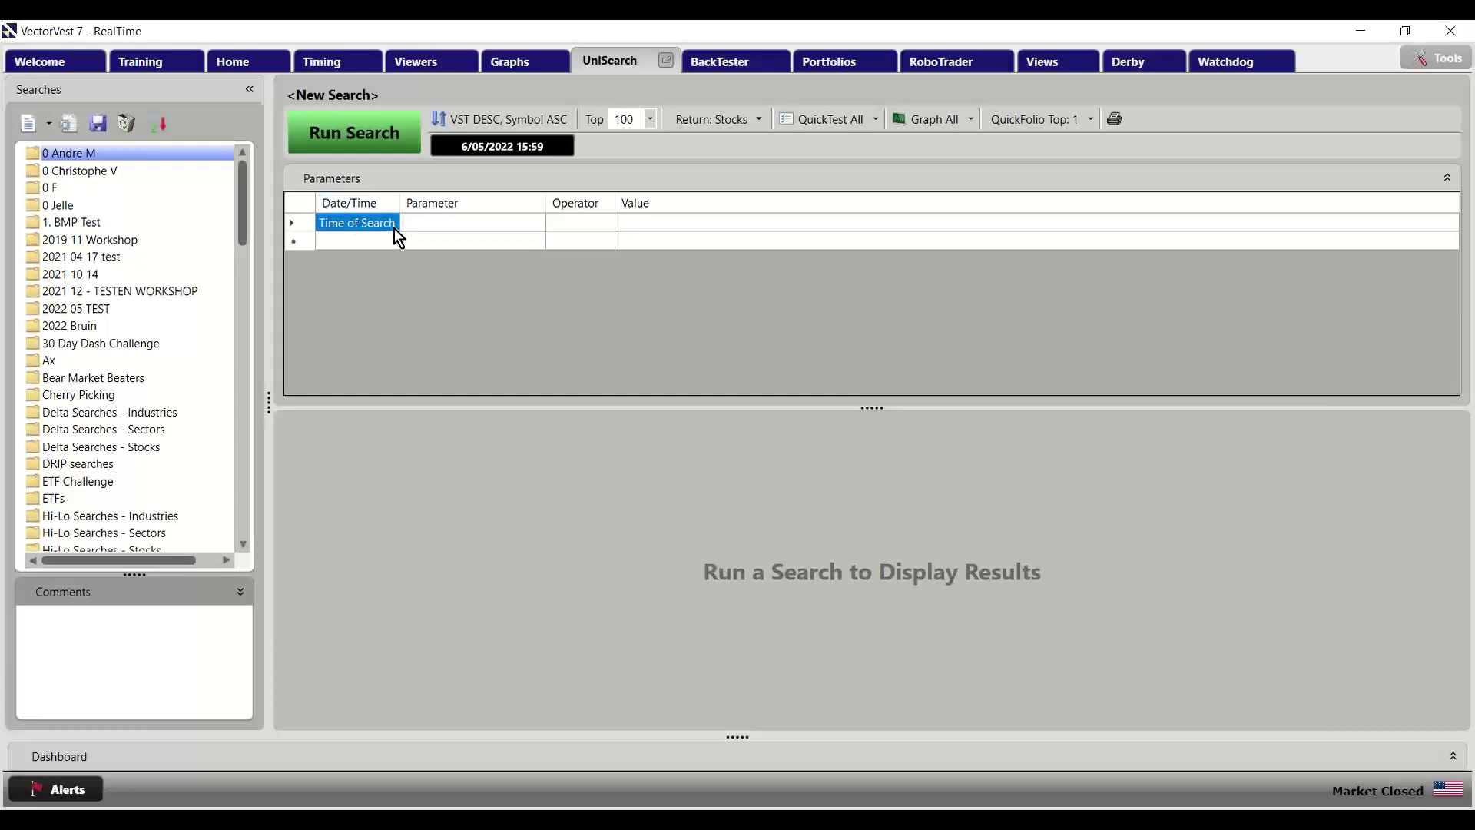
left_click(354, 243)
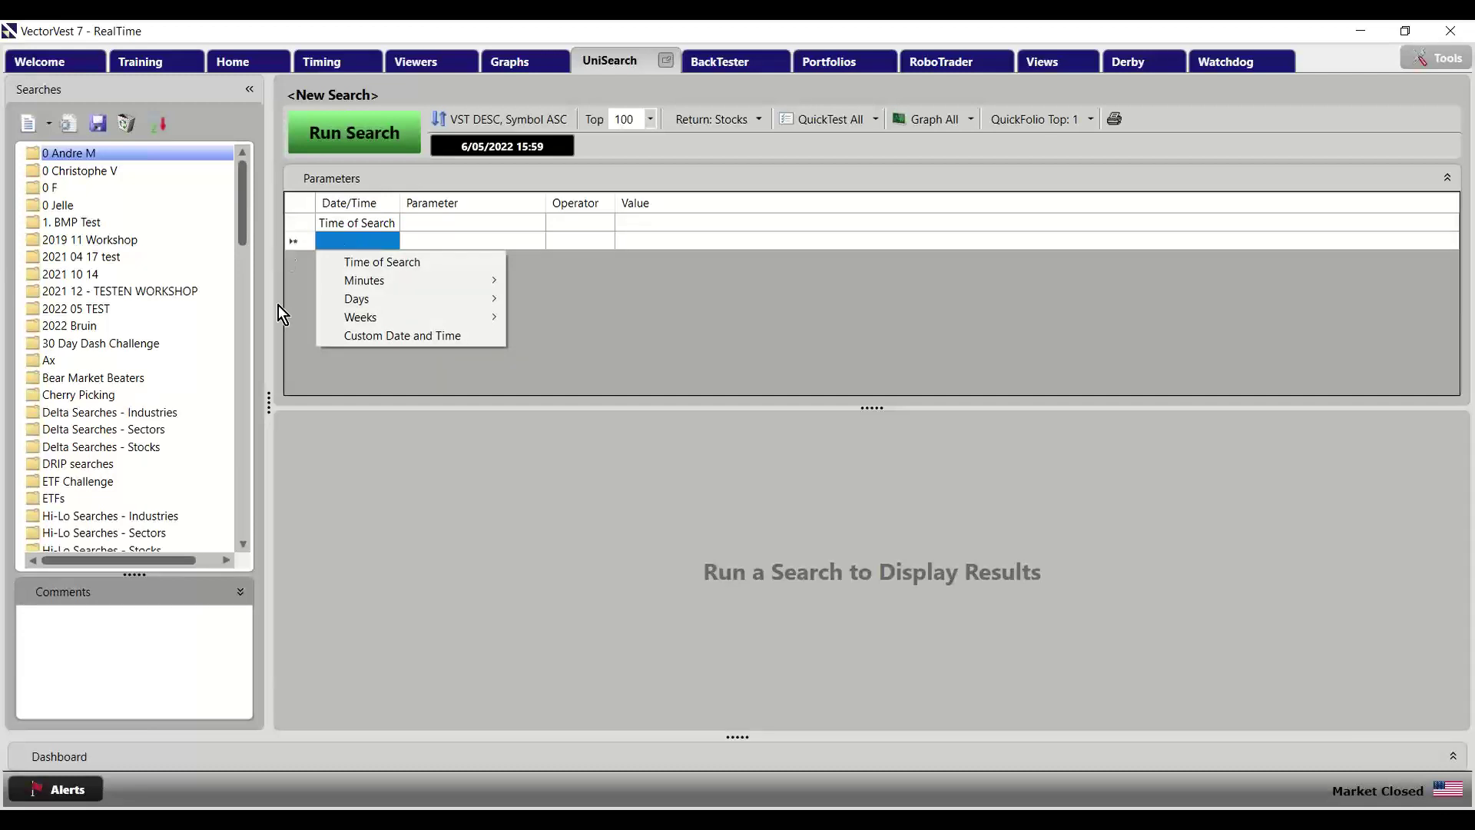
left_click(301, 332)
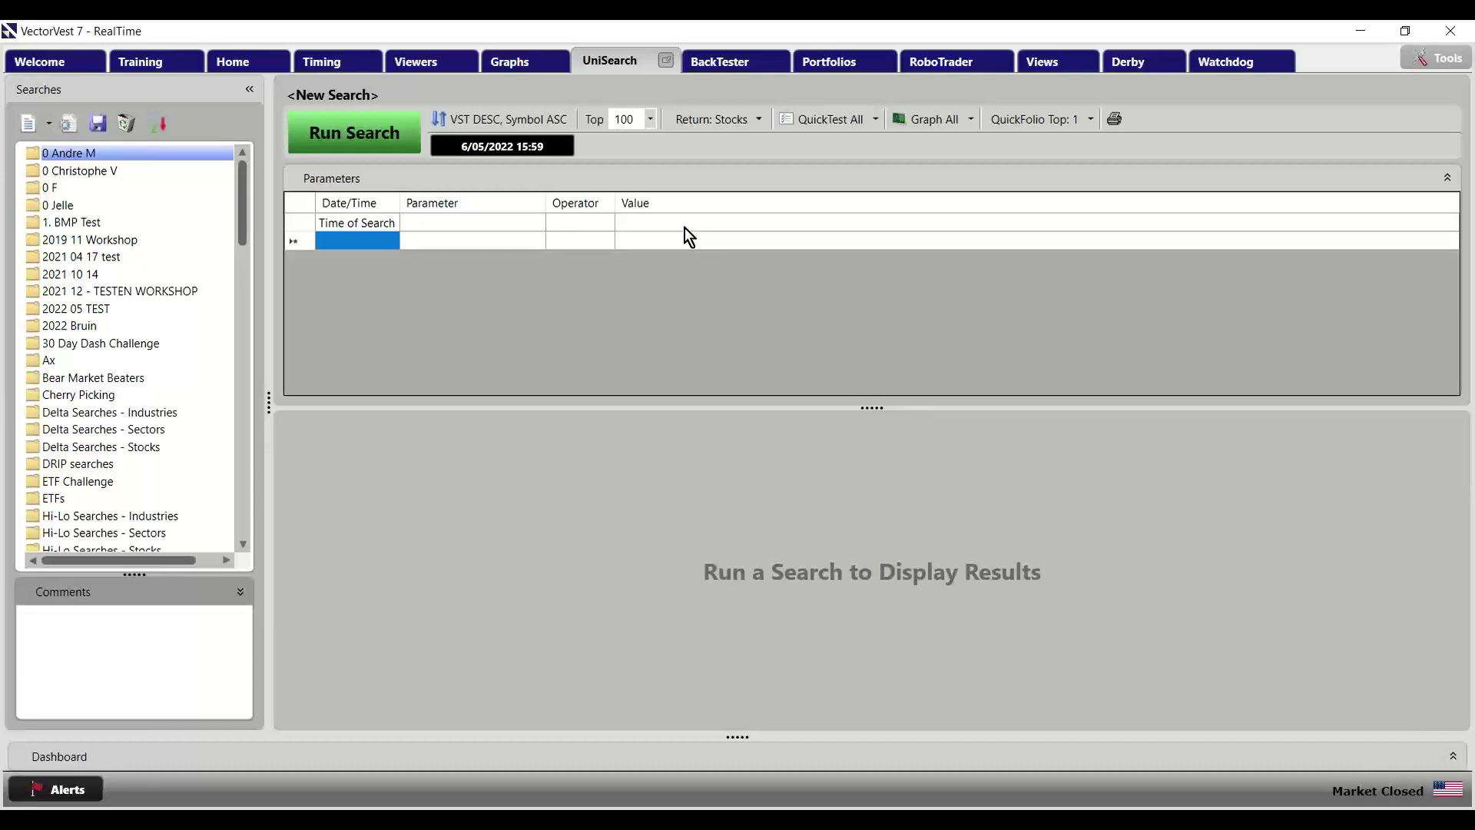
Set the first row's parameter to the stock Earnings Date from the Capital Appreciation fields
left_click(447, 223)
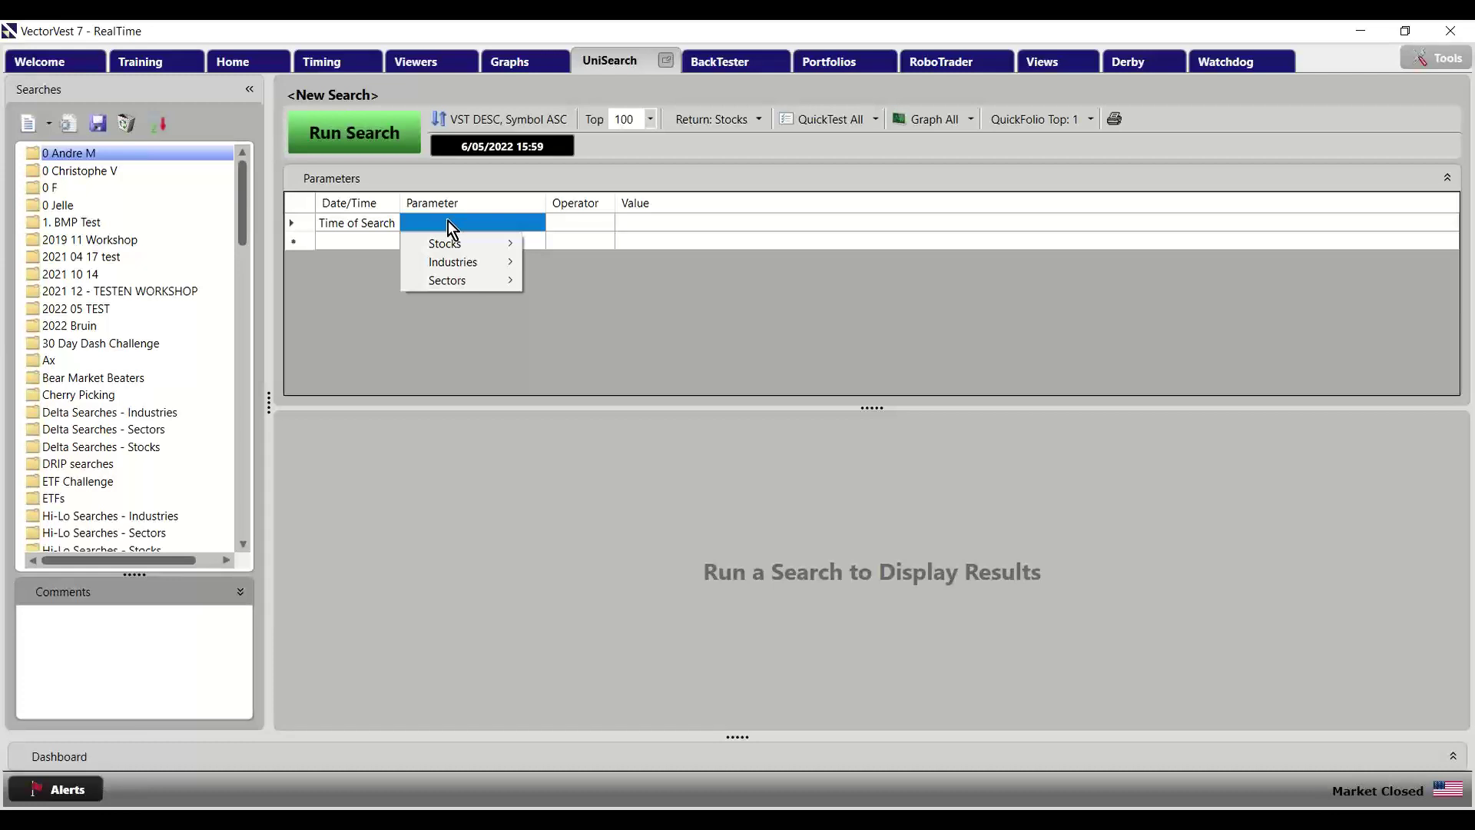
mouse_move(453, 247)
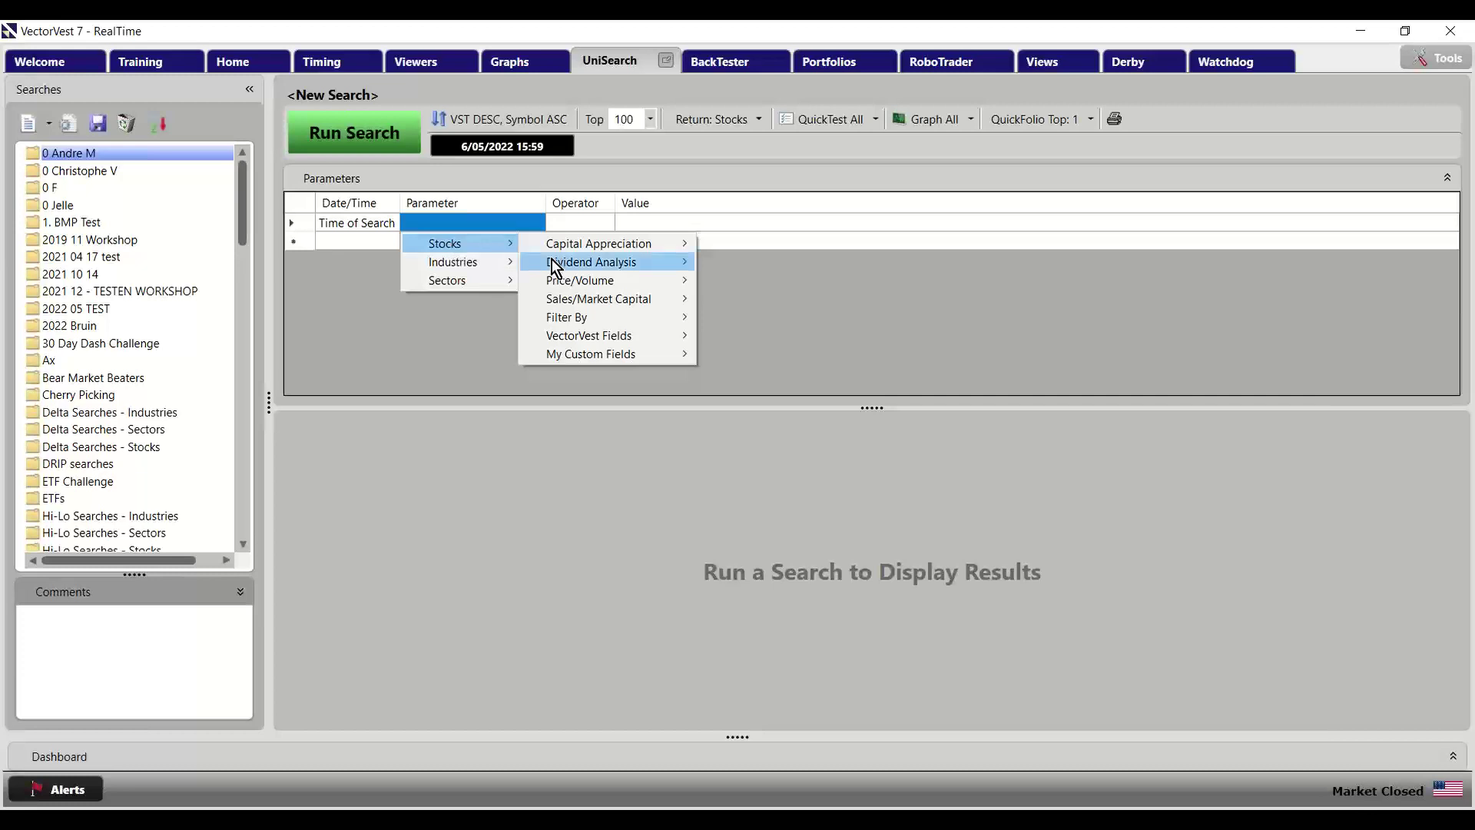
mouse_move(580, 325)
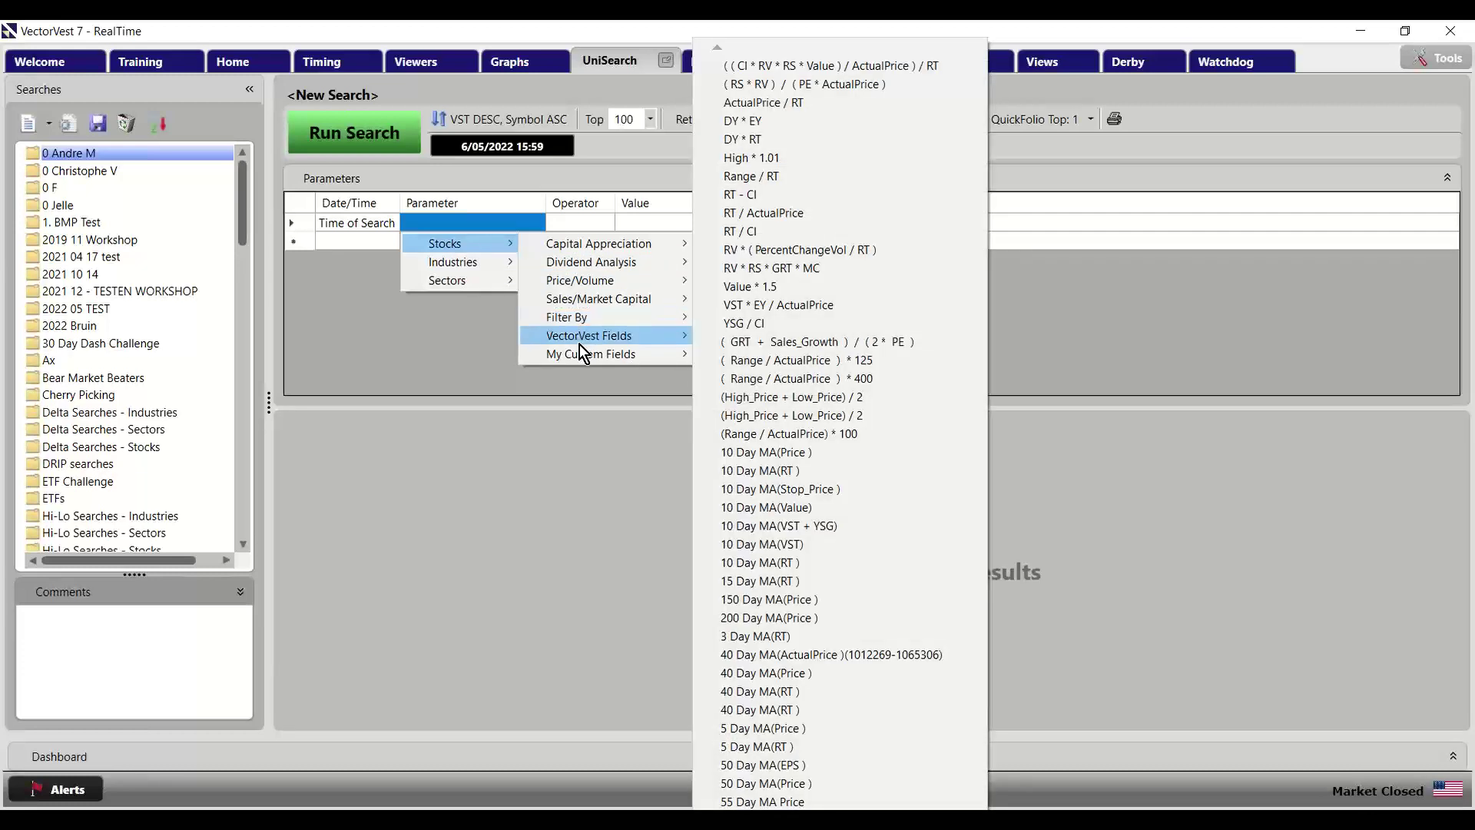
mouse_move(593, 248)
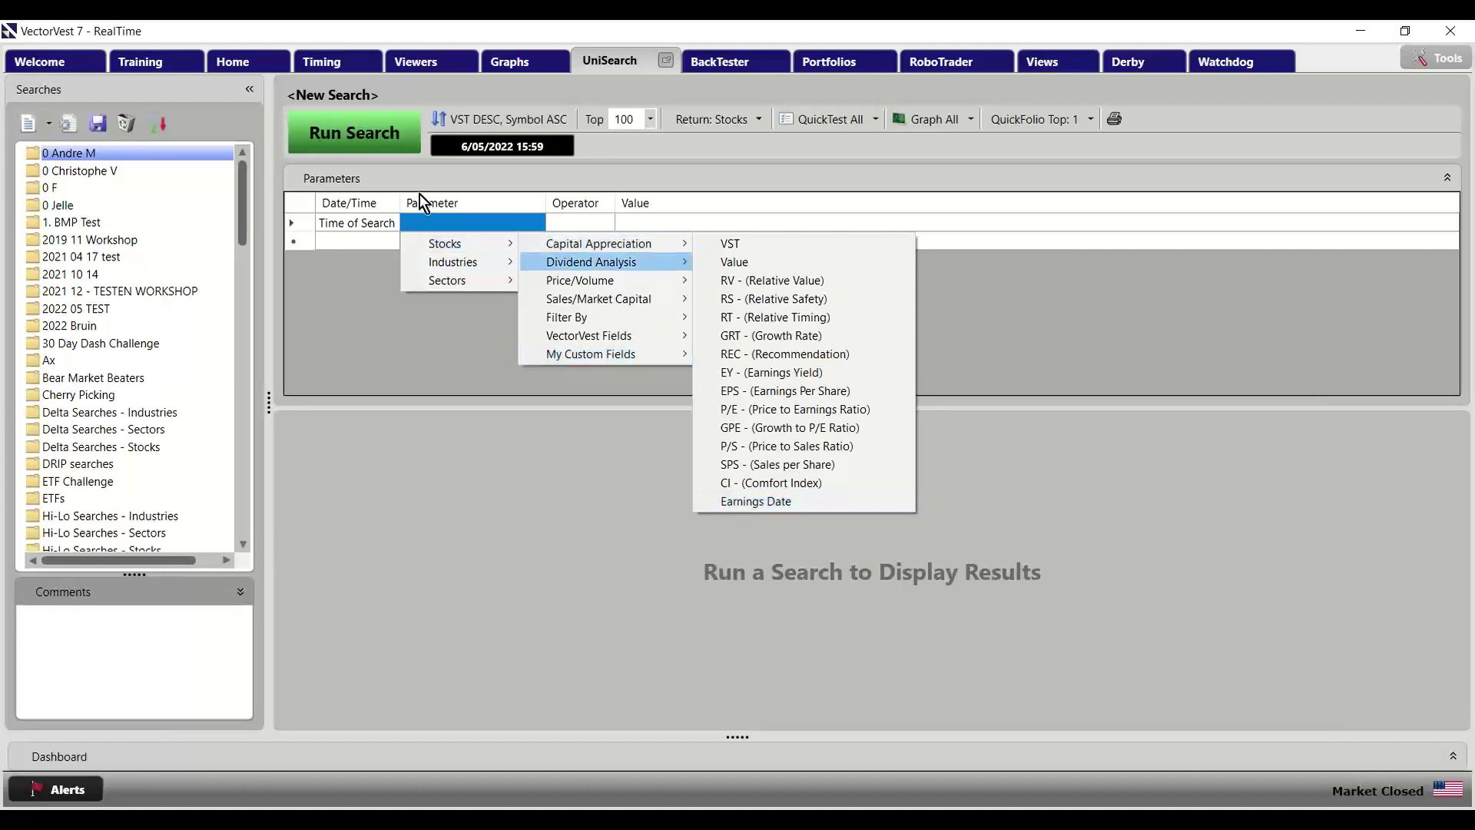
mouse_move(495, 237)
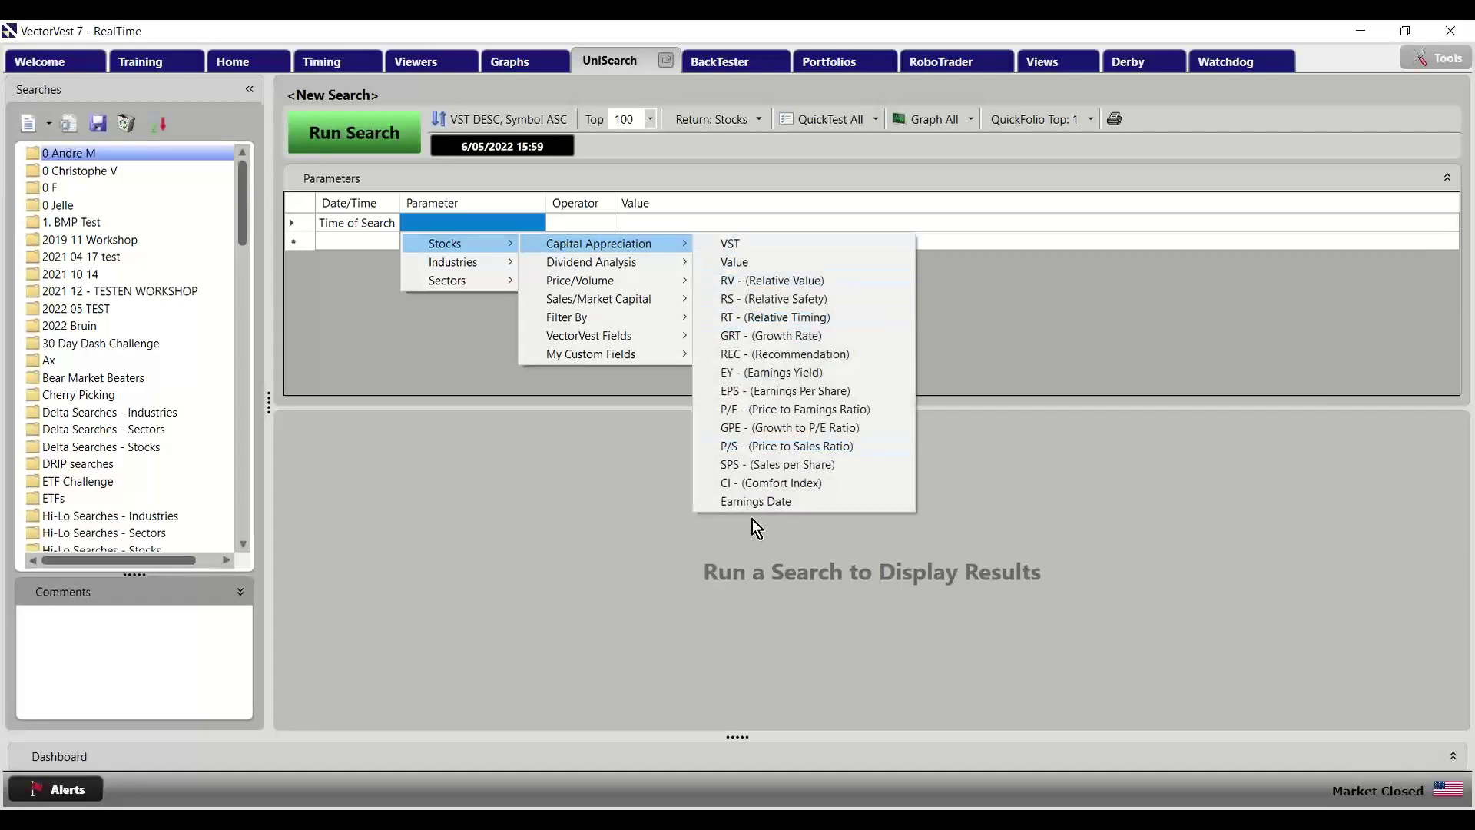
left_click(754, 507)
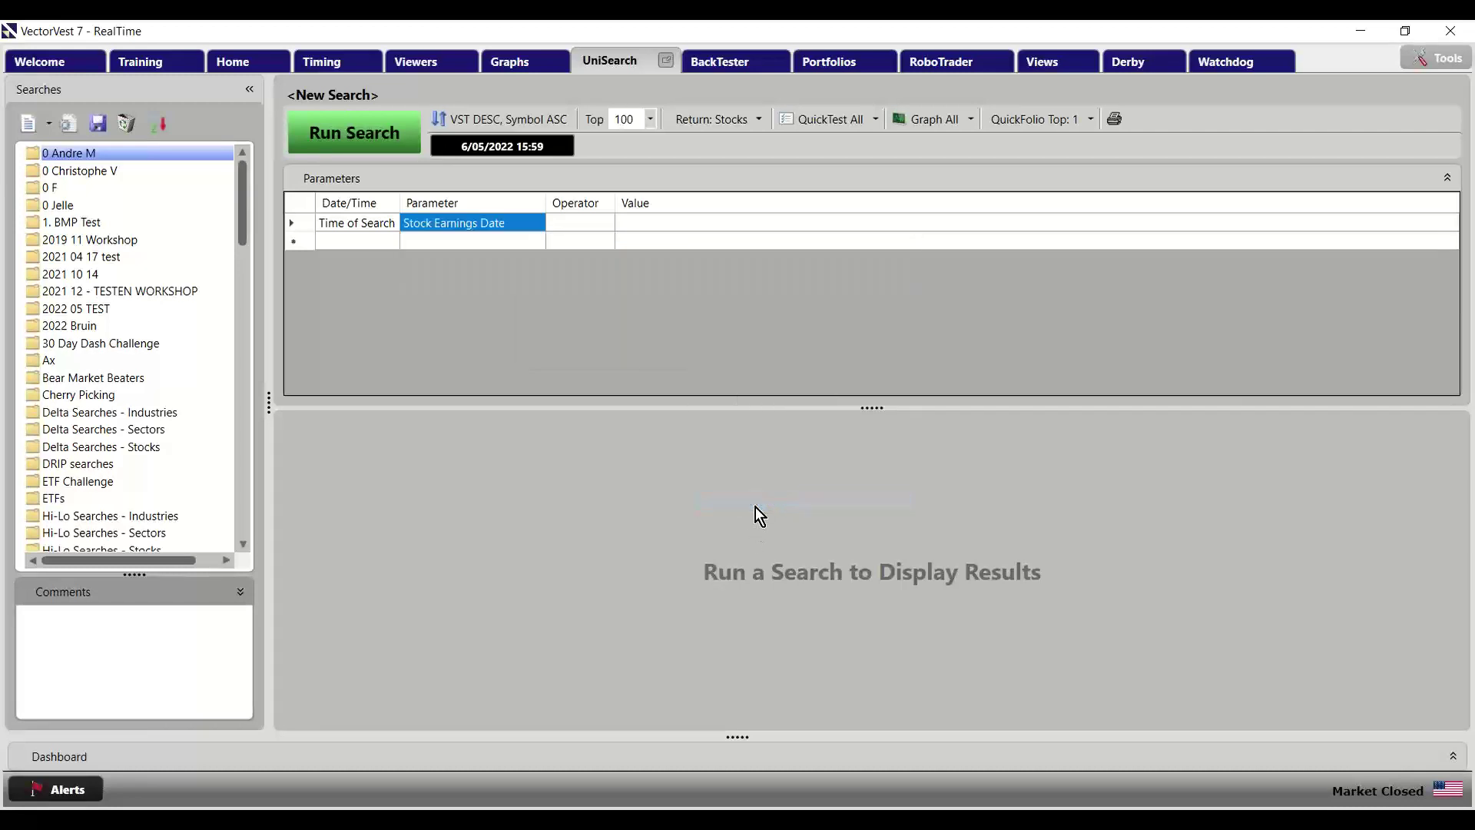
Set the Stock Earnings Date condition to <= with a custom range of 4 days out
left_click(582, 227)
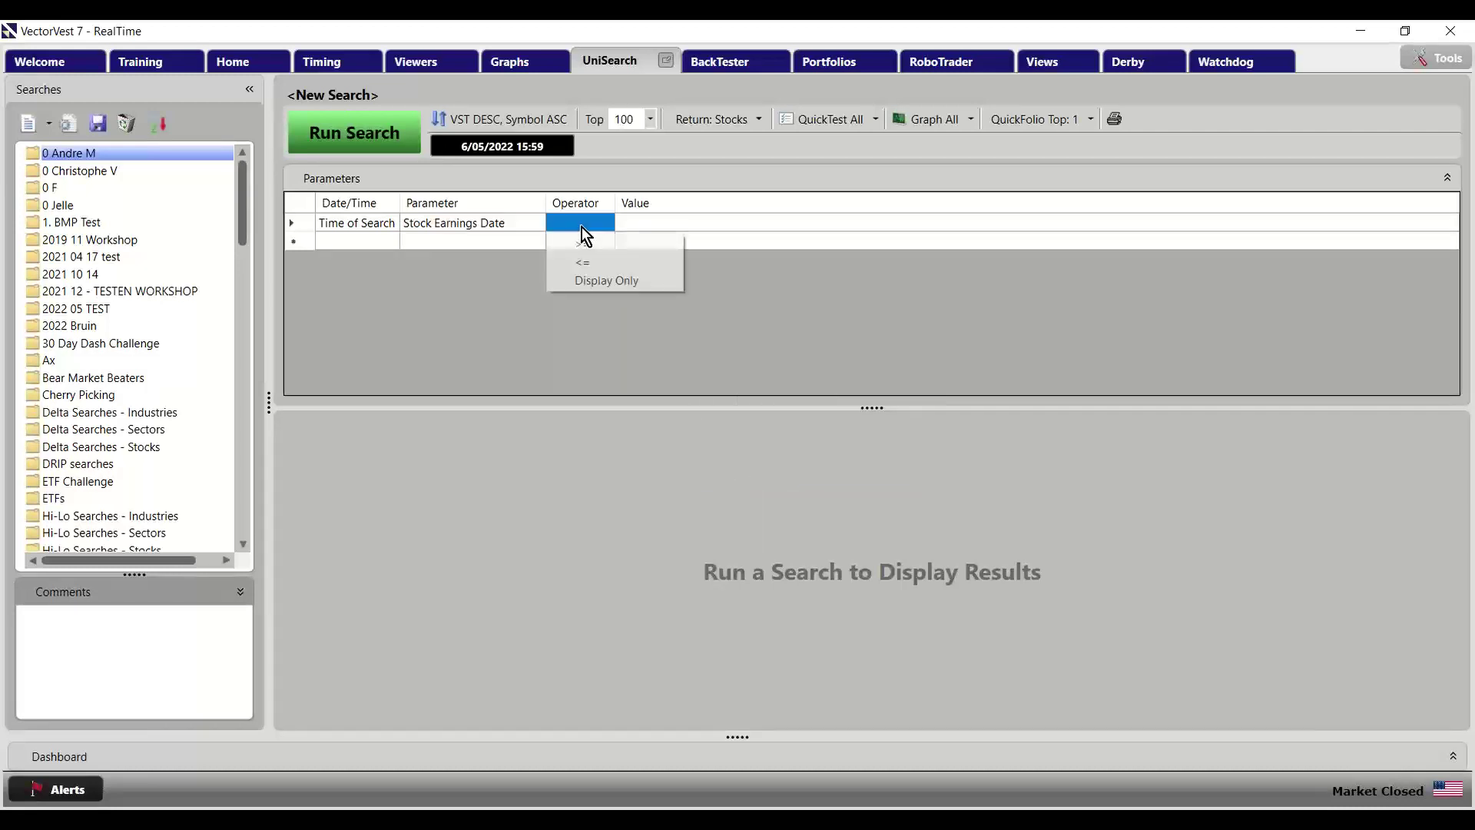
left_click(602, 265)
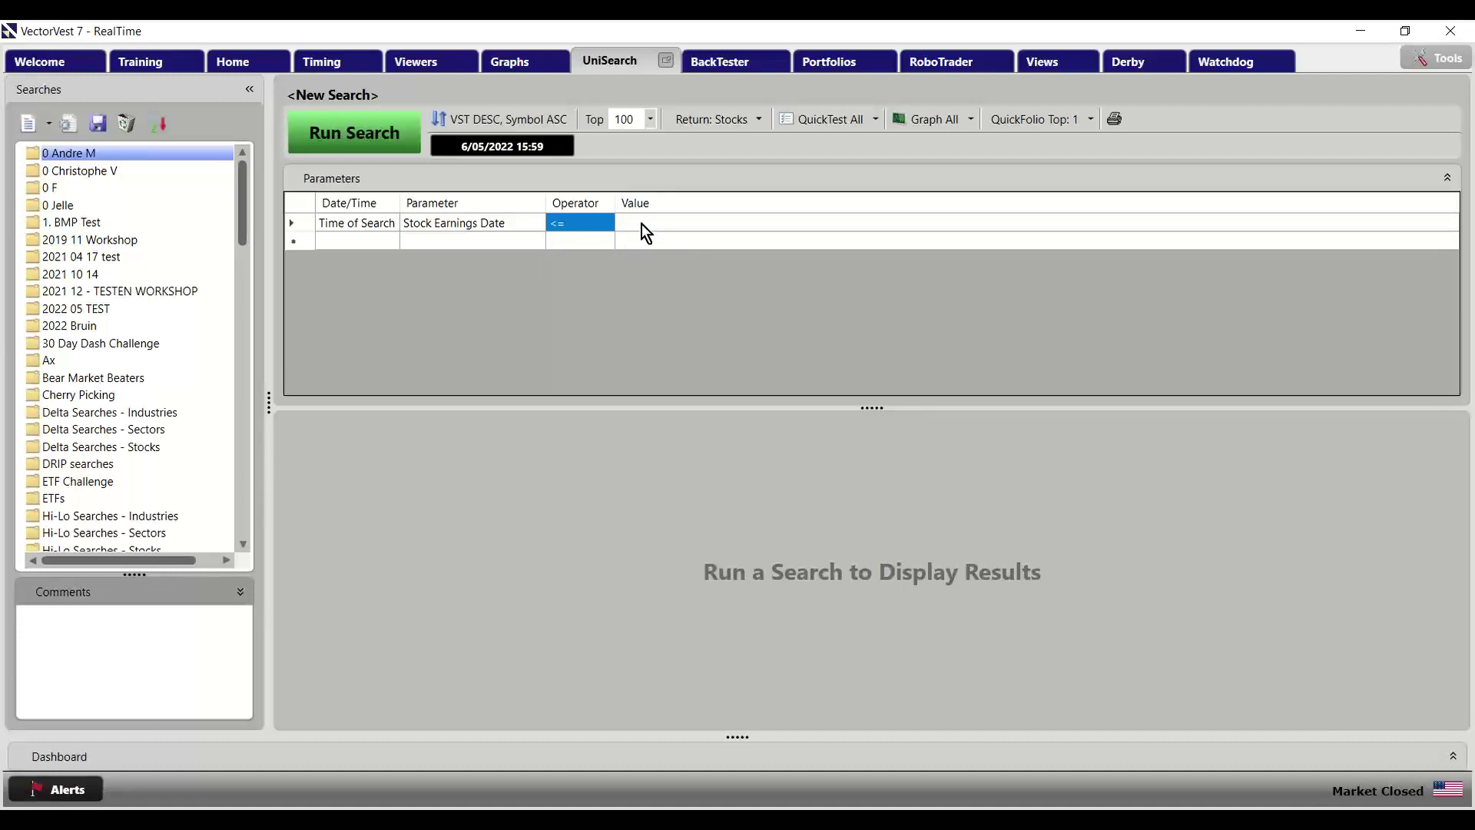
left_click(642, 223)
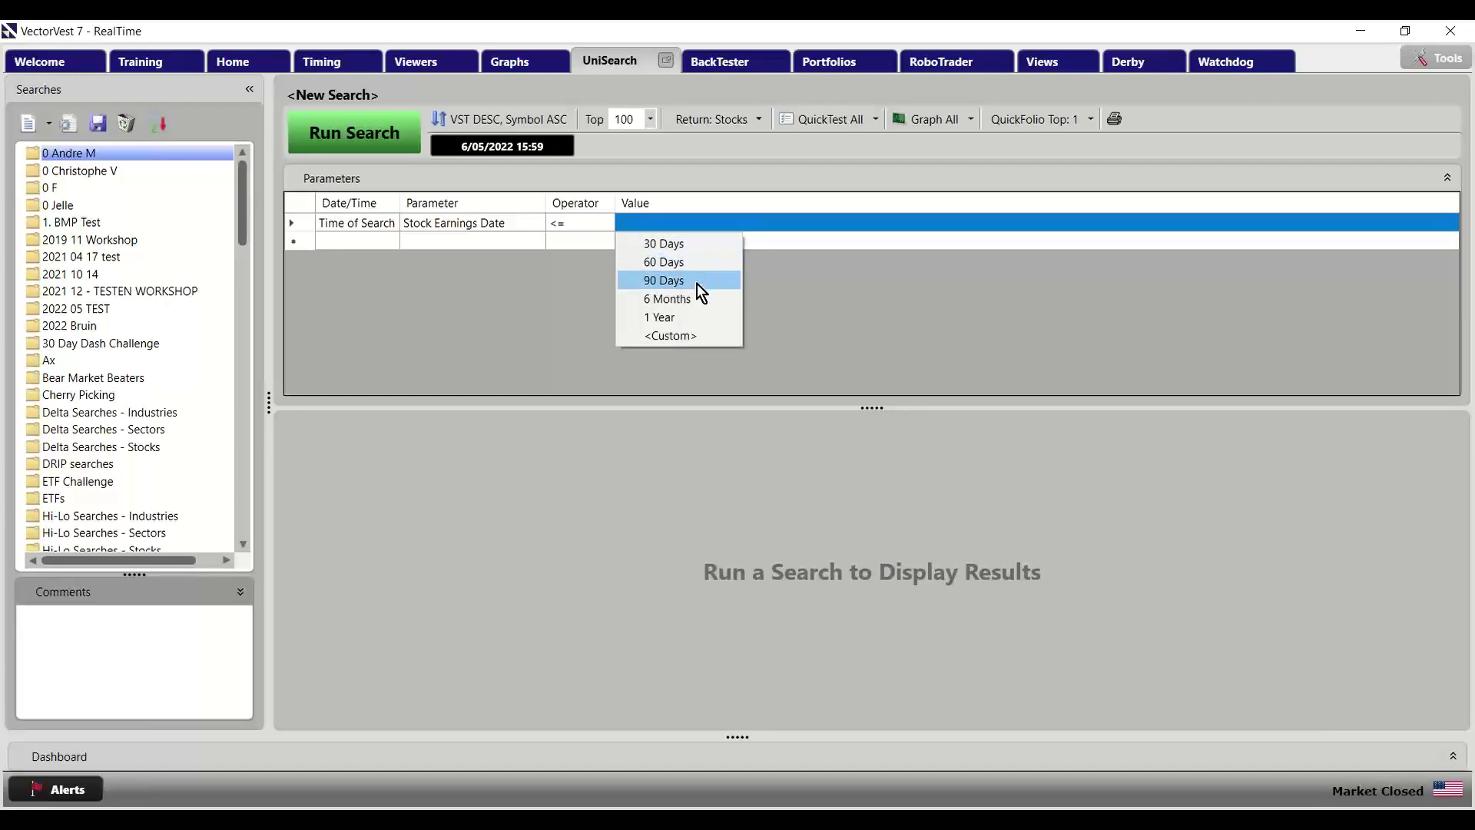
left_click(692, 335)
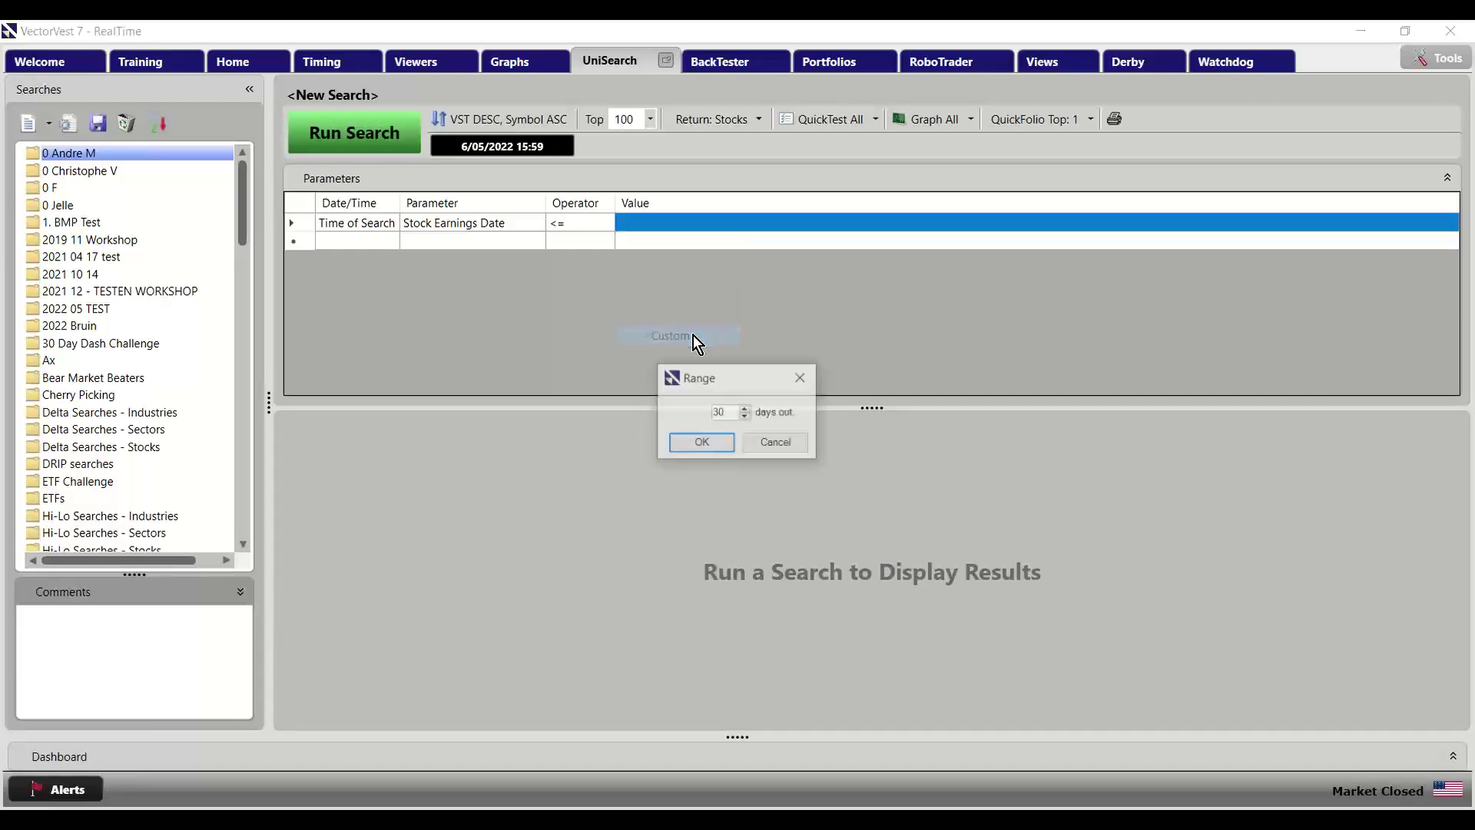
left_click(744, 415)
left_click(744, 416)
left_click(744, 417)
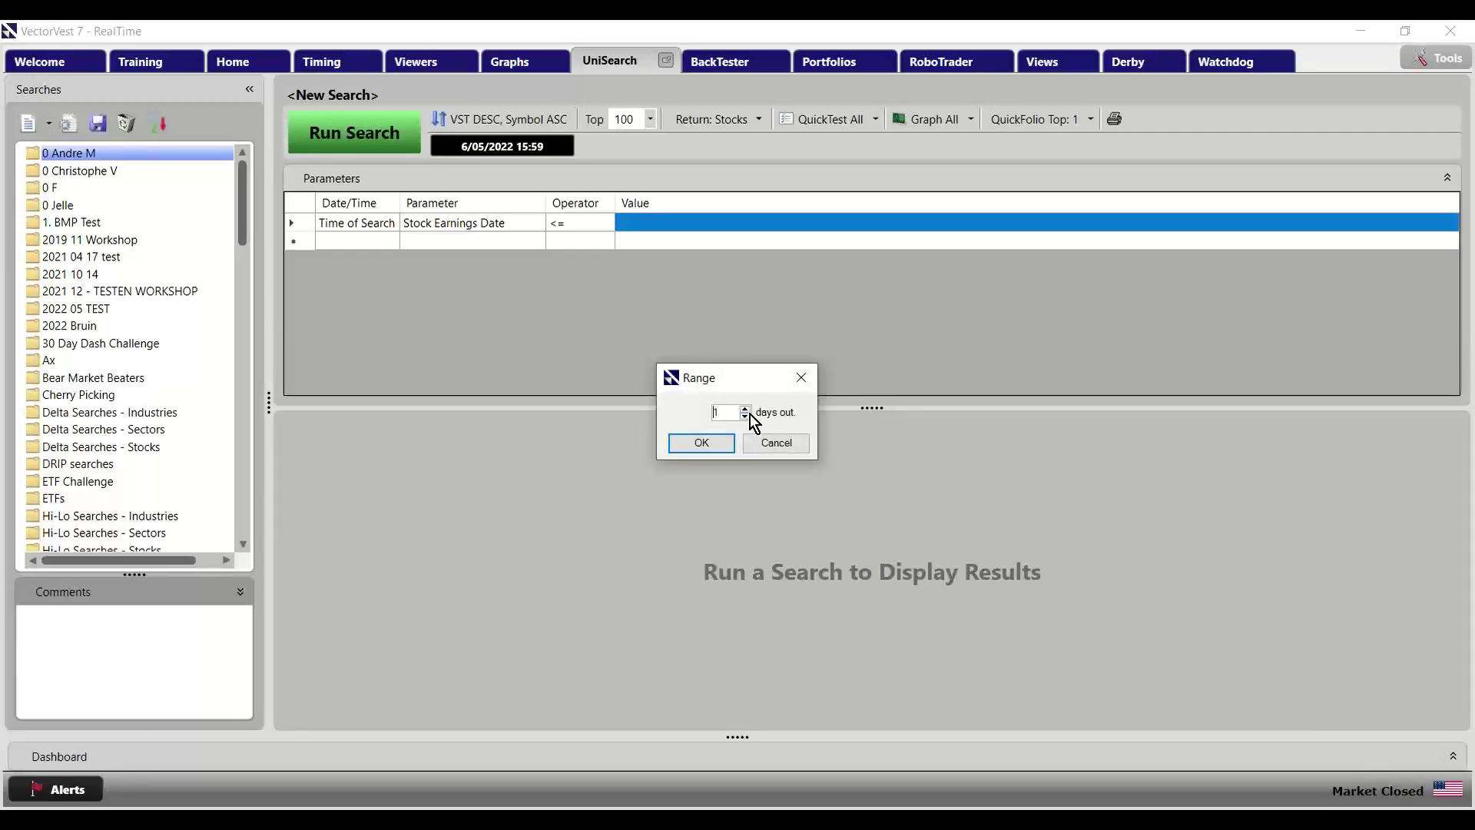
left_click(698, 442)
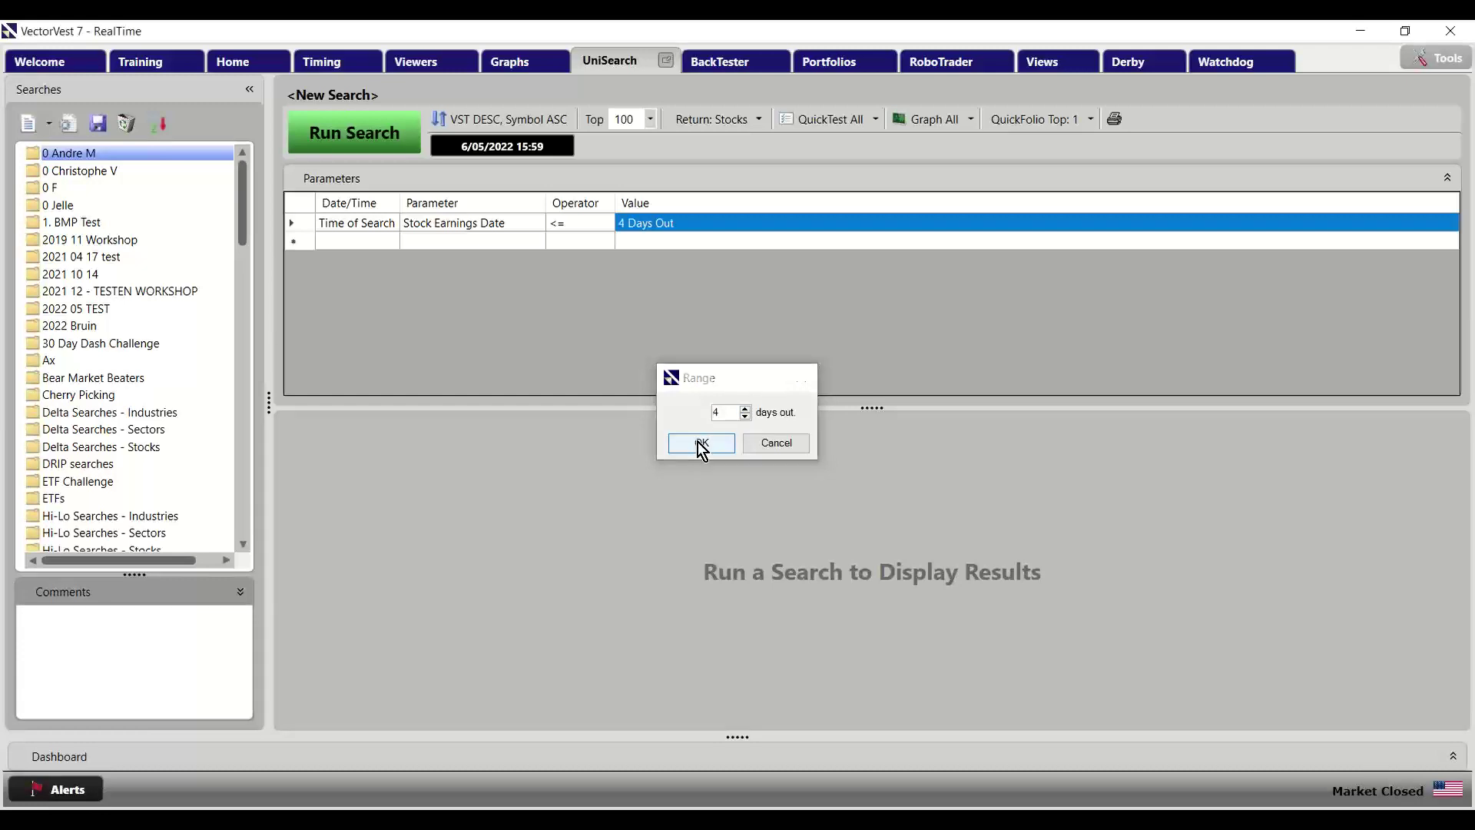
Run the search and review the earnings dates of the stocks in the results
left_click(345, 138)
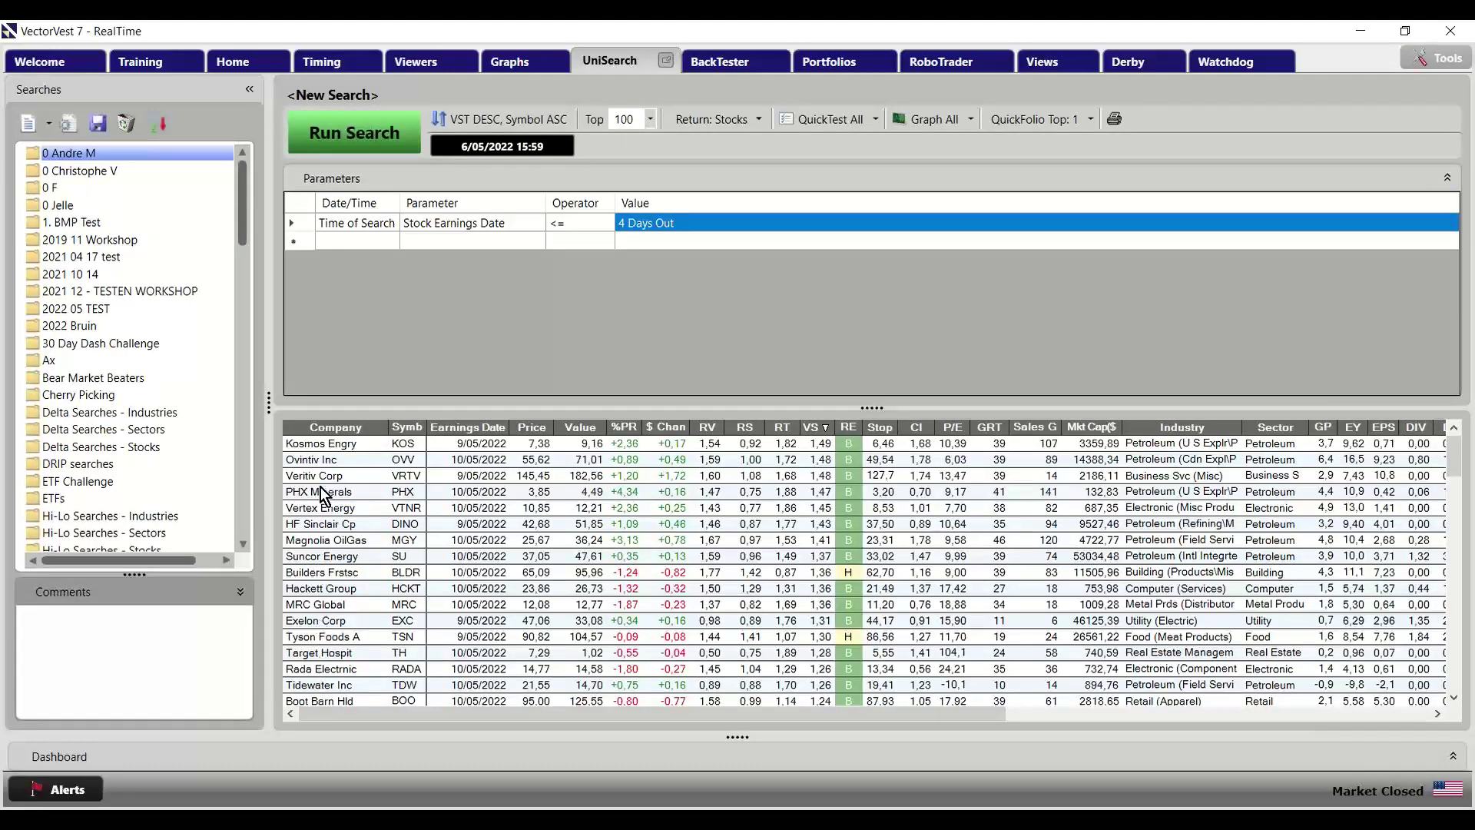
left_click(470, 443)
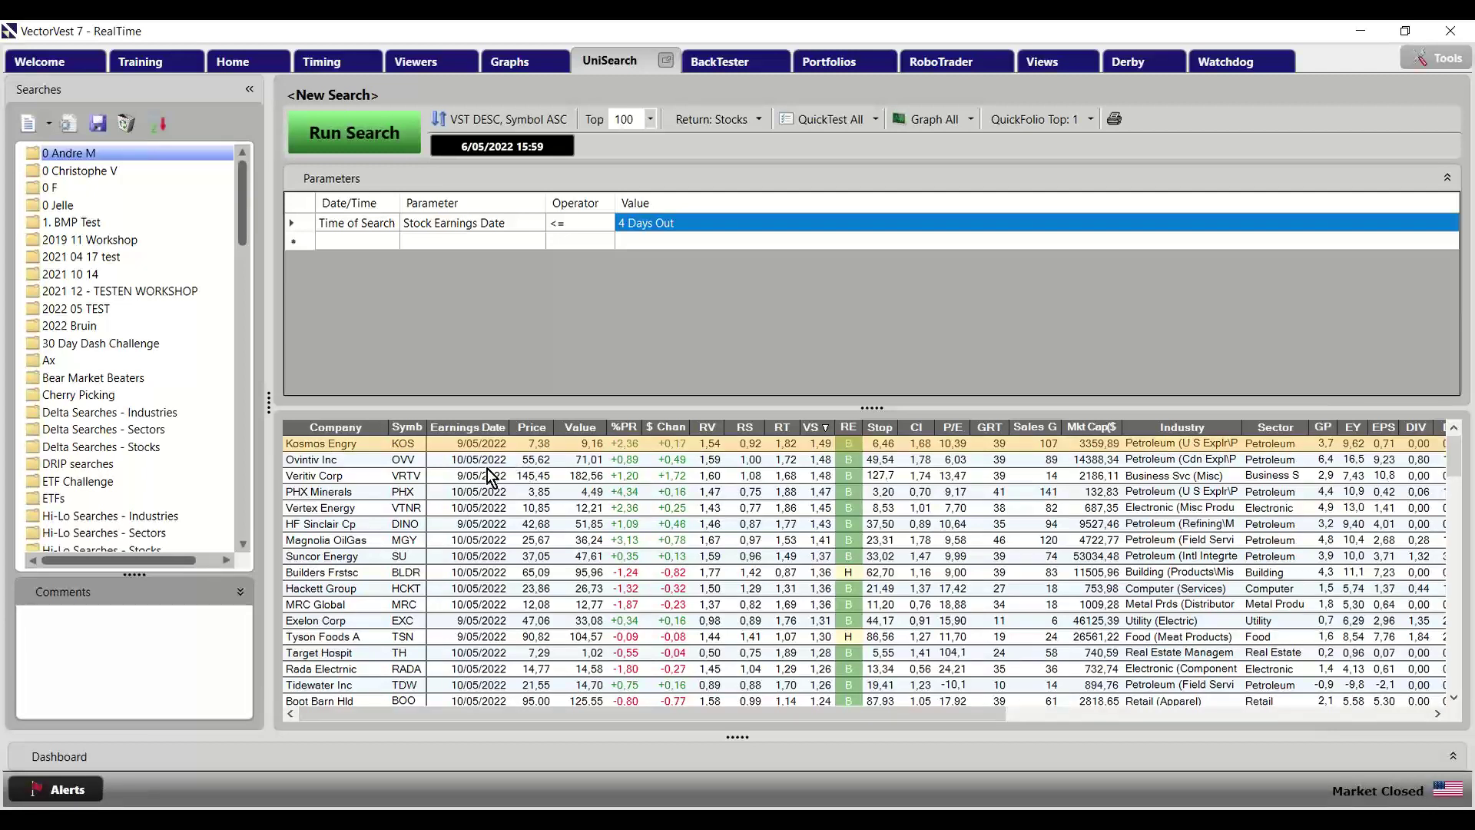
left_click(471, 478)
left_click(477, 461)
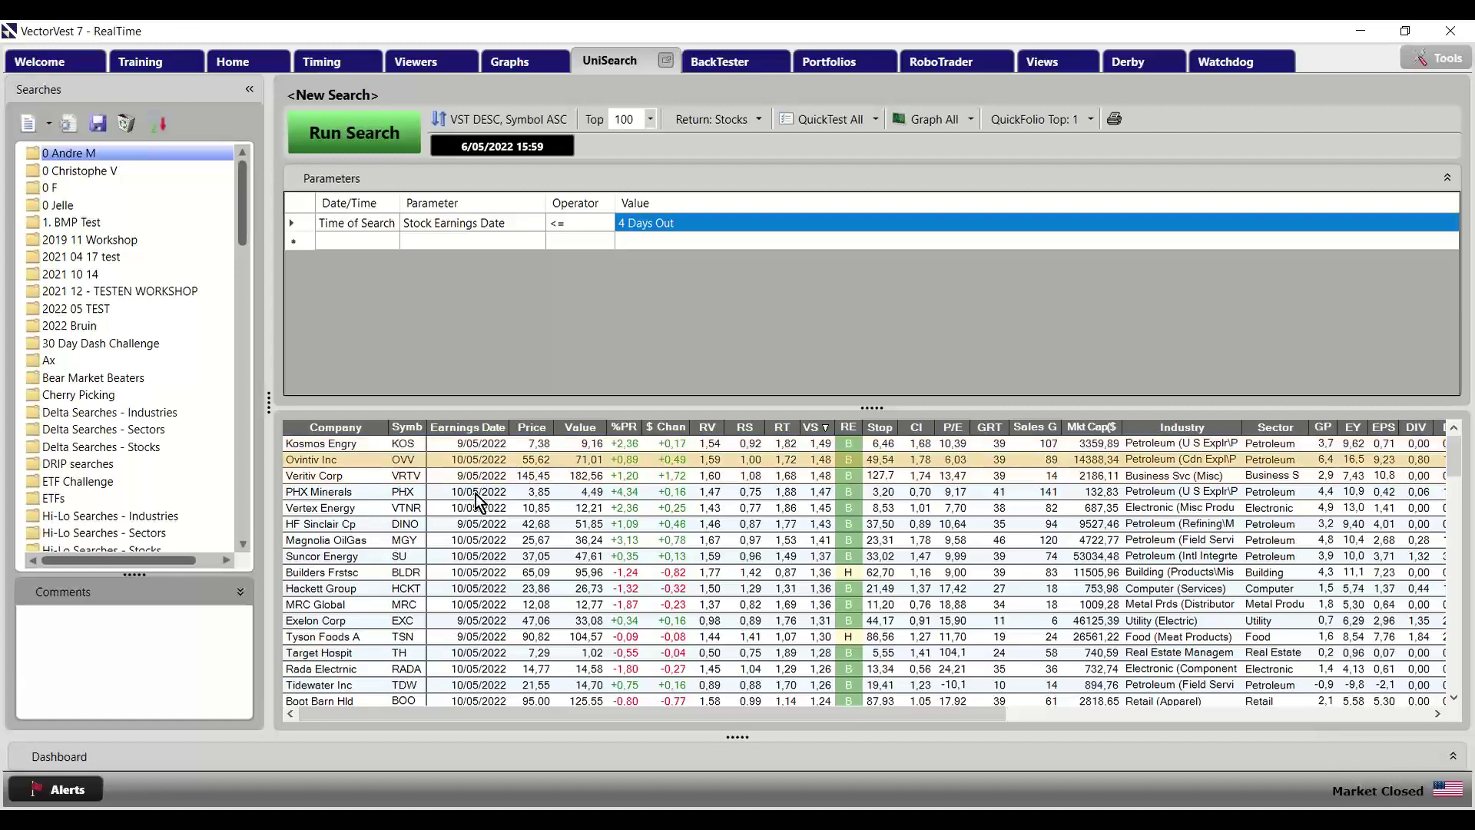
left_click(477, 493)
scroll(478, 588, "down", 6)
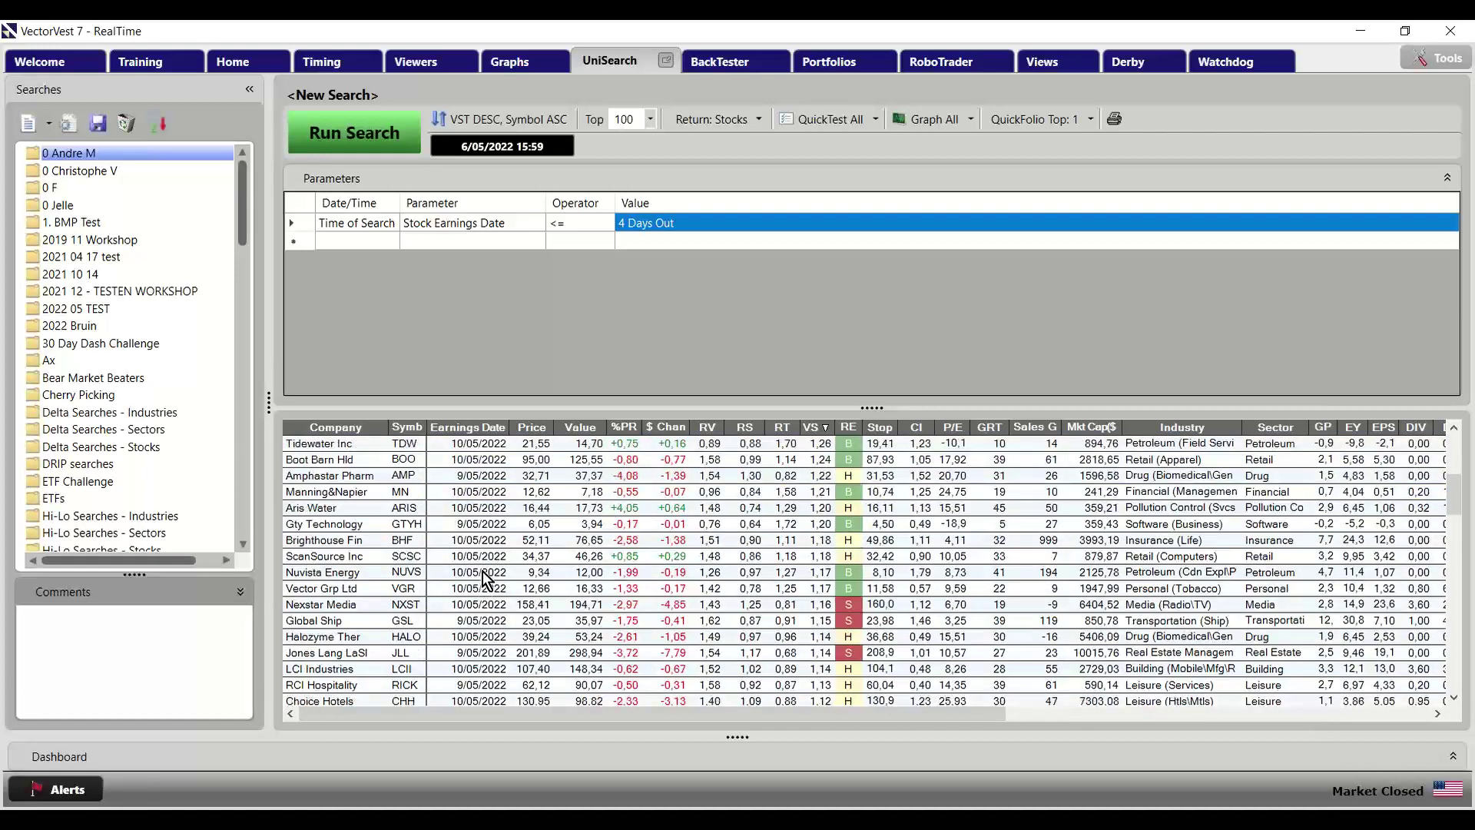
scroll(483, 570, "up", 6)
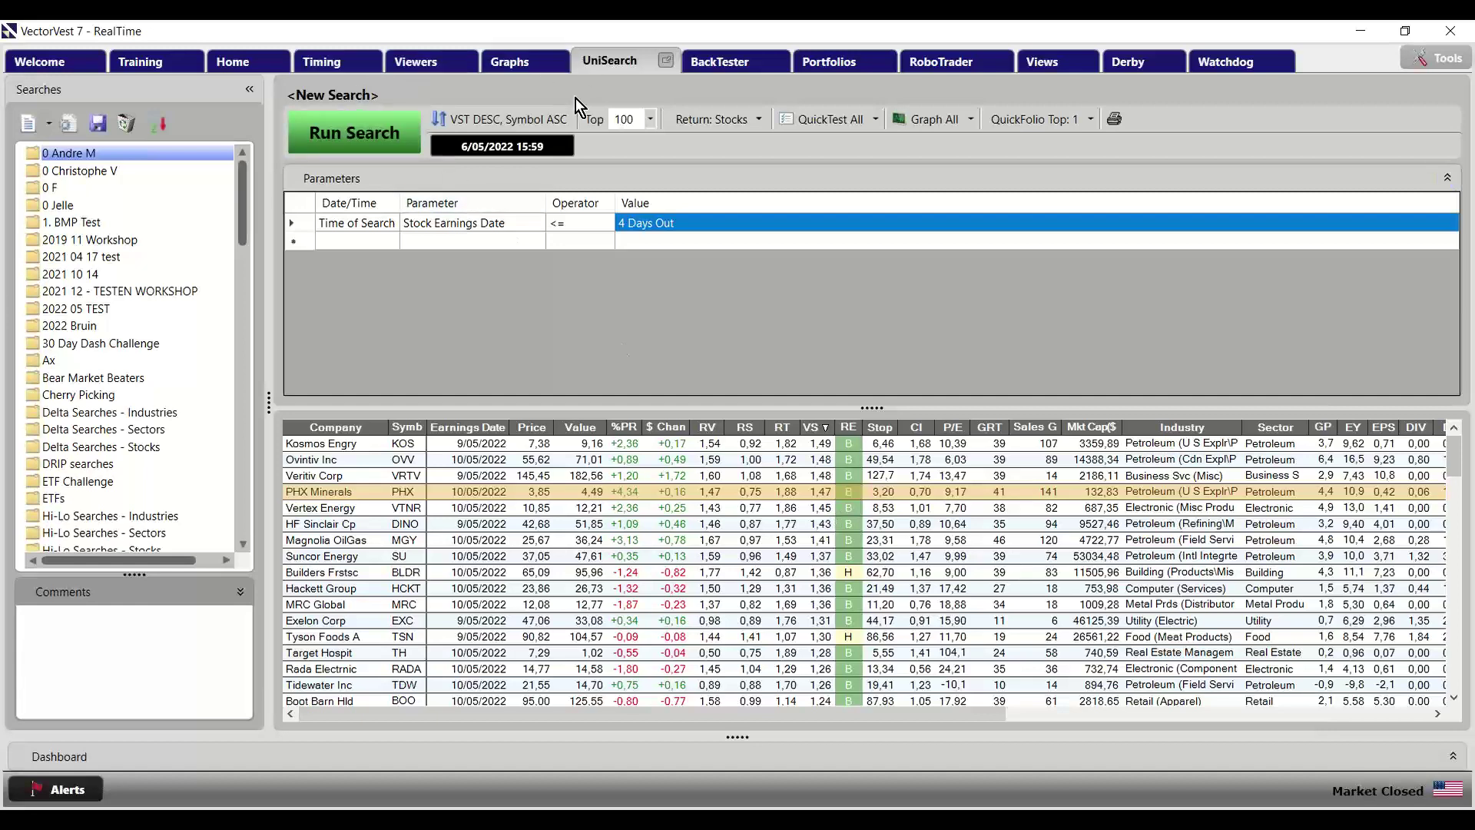
Add Earnings Date to the grid layout of the 2022 04 TEST Workshops portfolio holdings and apply it
left_click(841, 68)
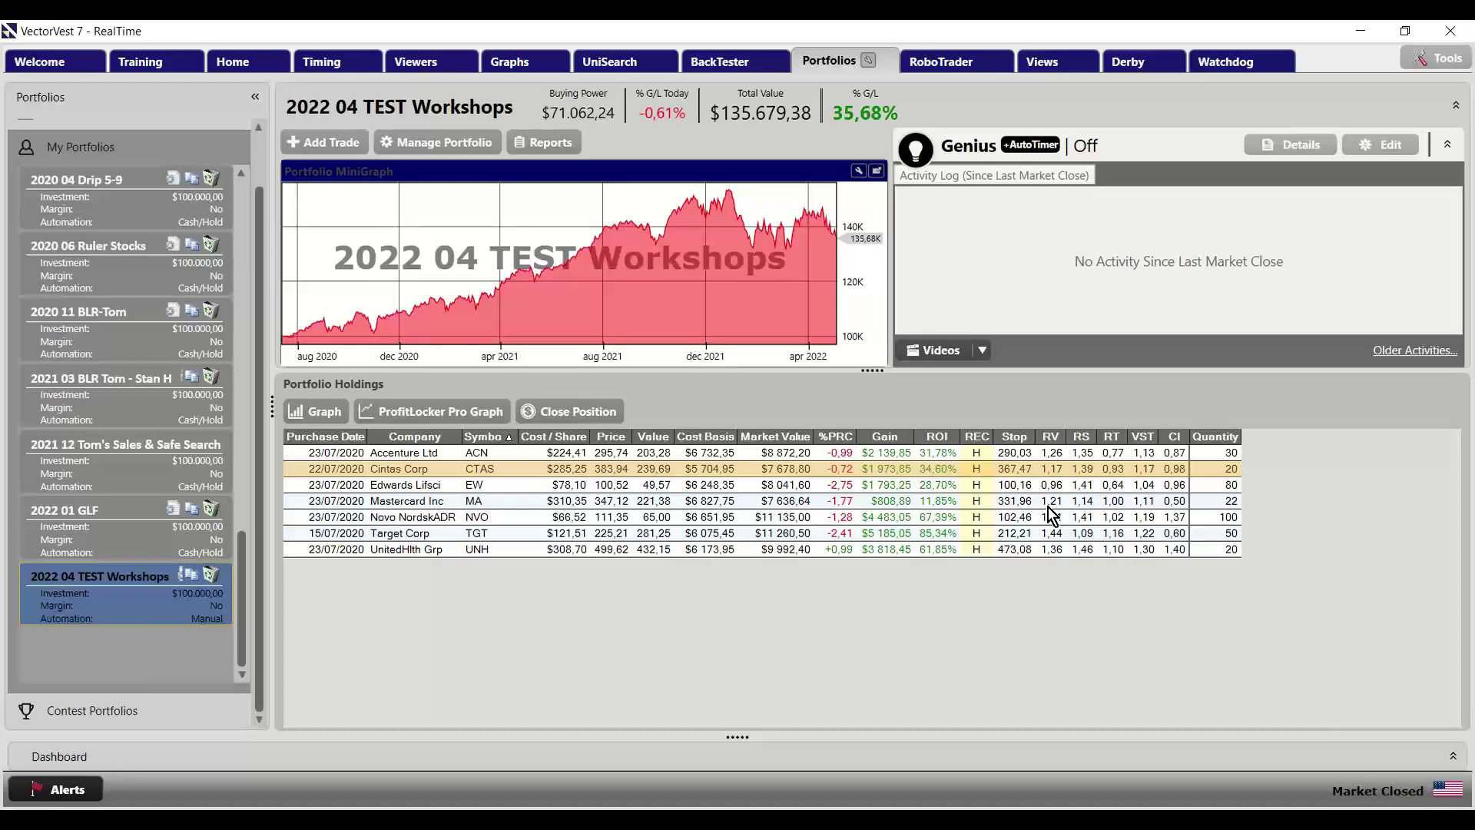
right_click(413, 472)
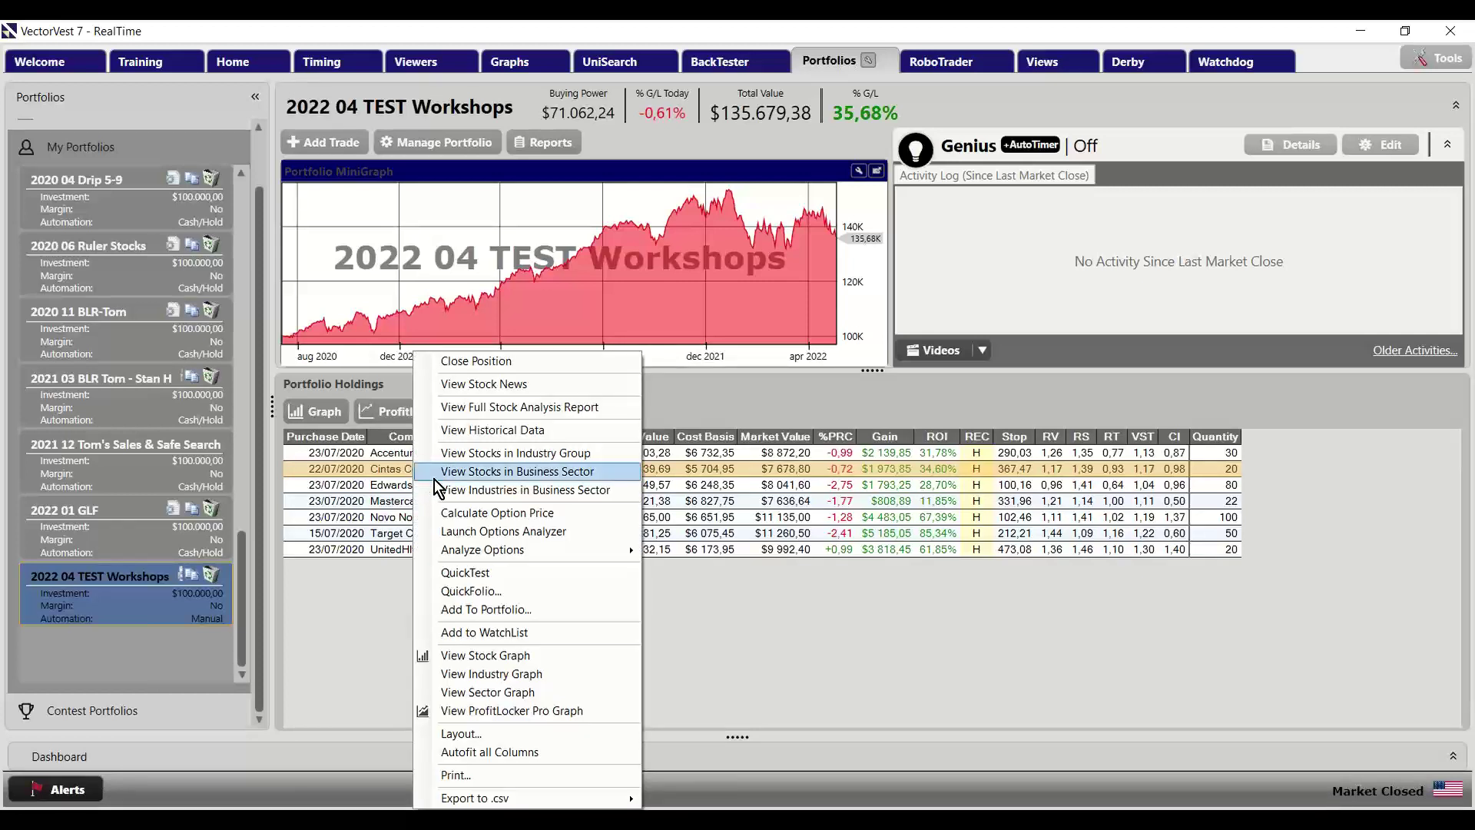
left_click(500, 735)
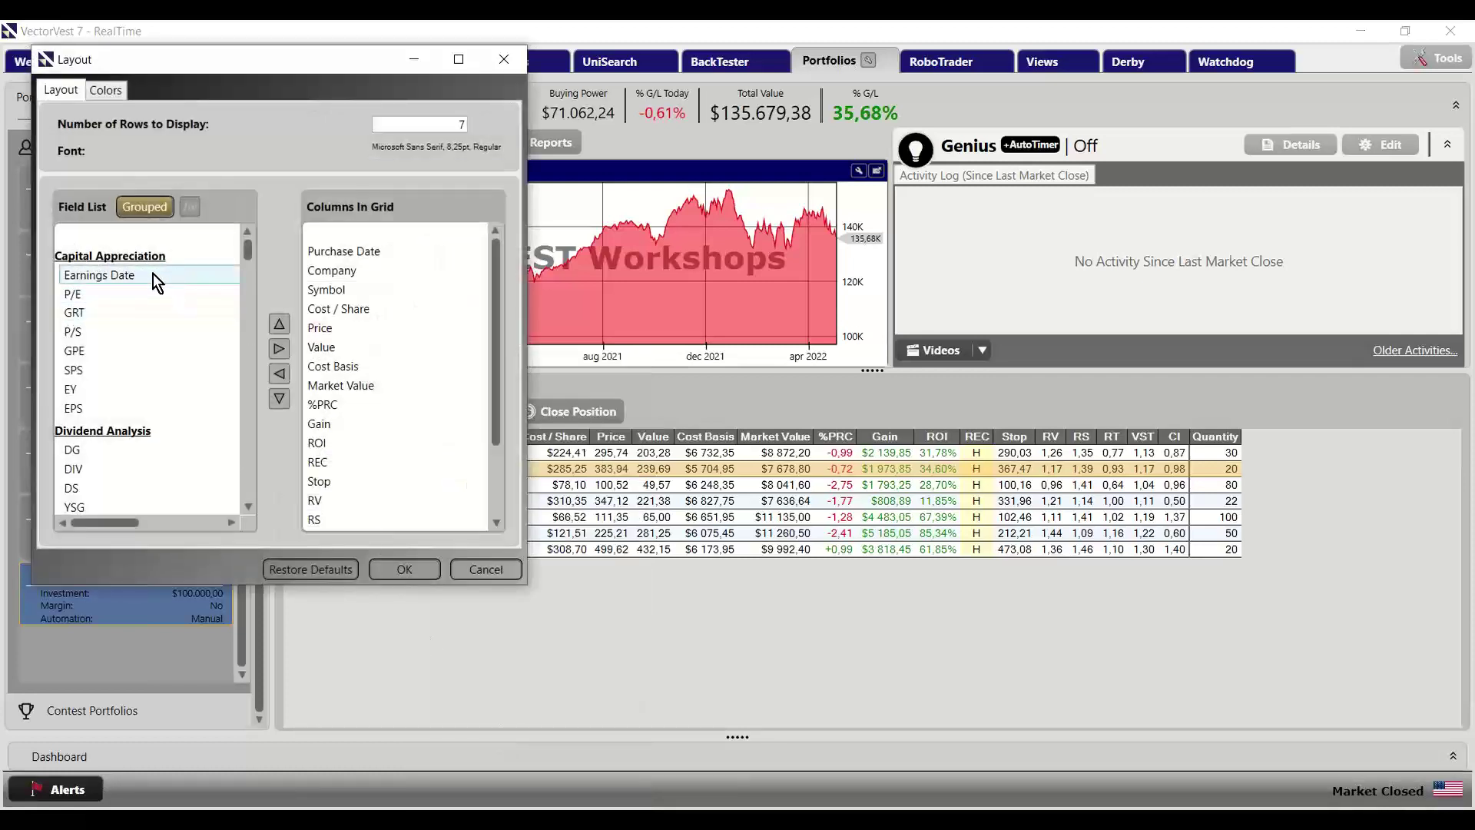
left_click(112, 275)
left_click(66, 524)
left_click(66, 524)
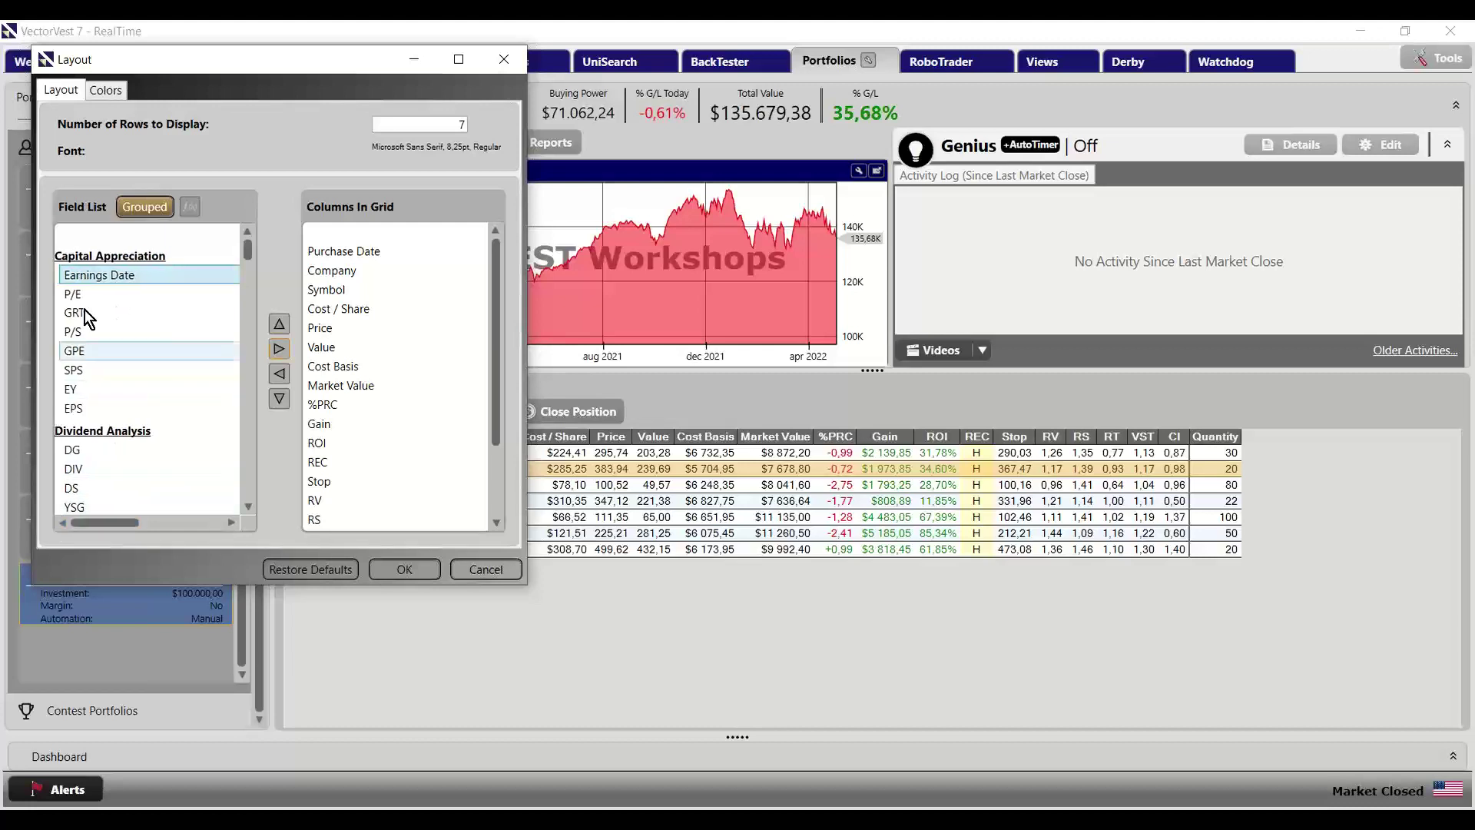
left_click(277, 353)
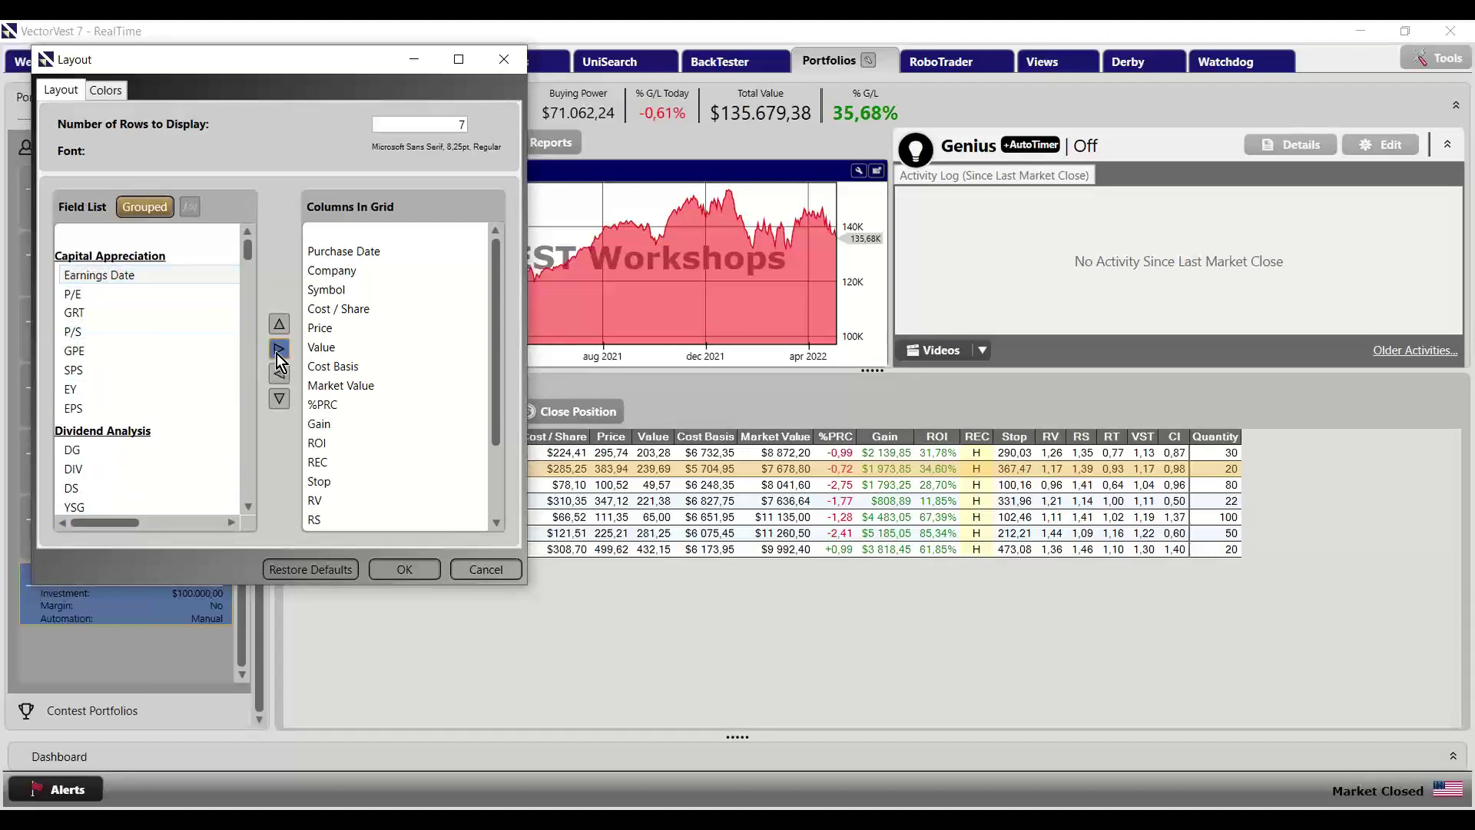
left_click(404, 570)
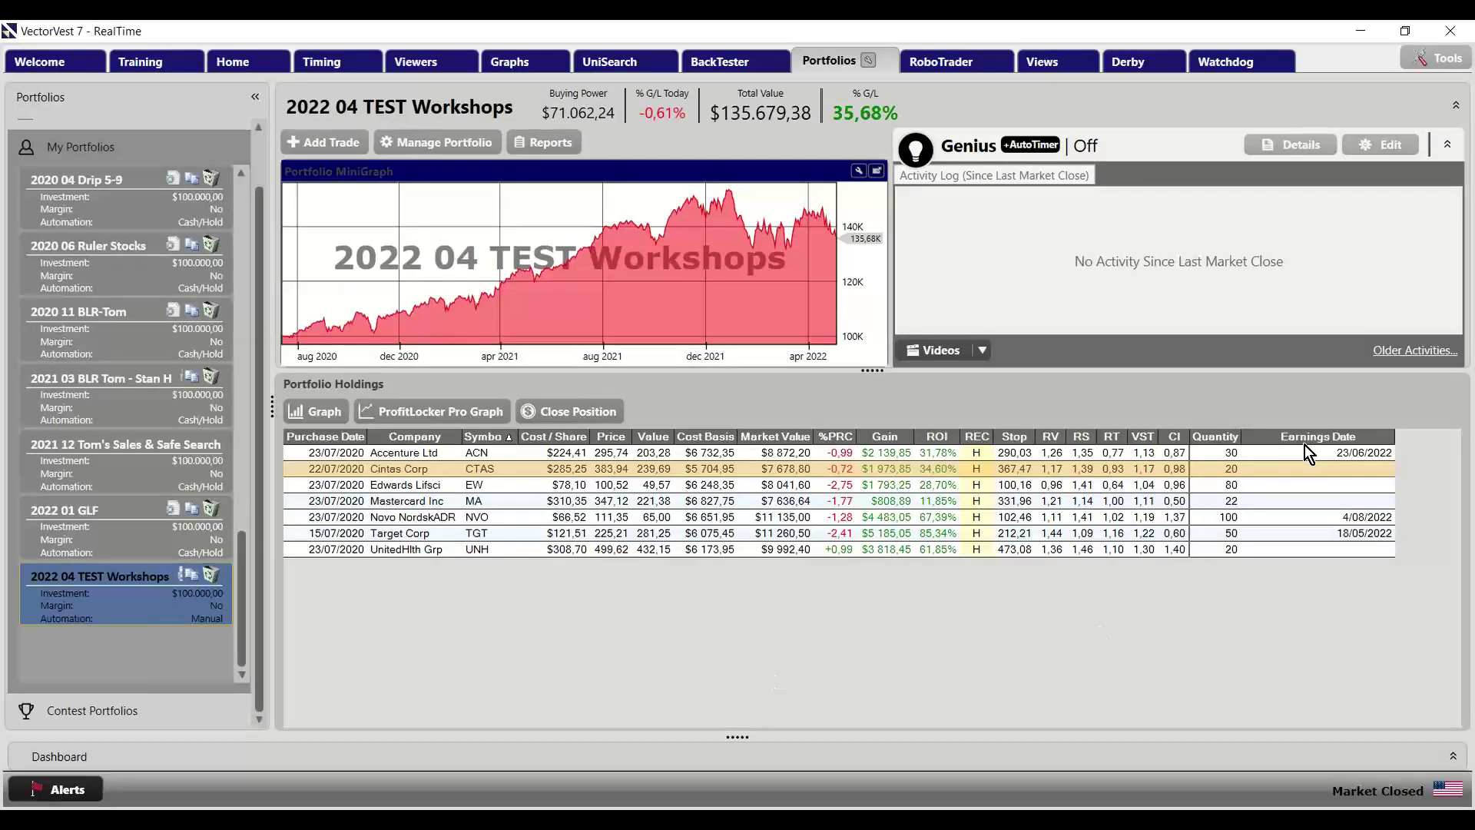
Check the earnings dates of Accenture, Novo Nordisk and Target in the portfolio holdings
left_click(484, 455)
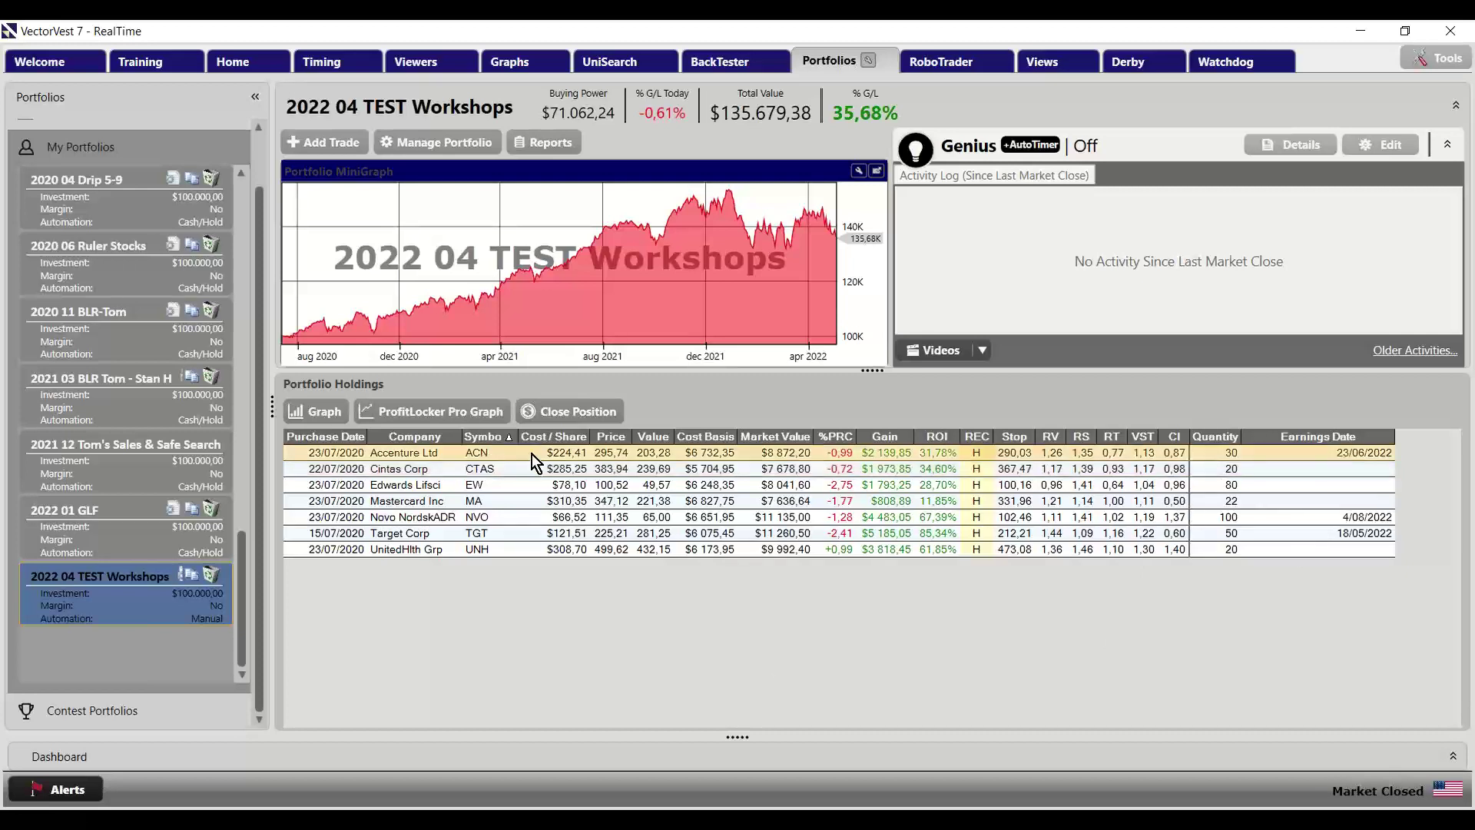
left_click(1352, 518)
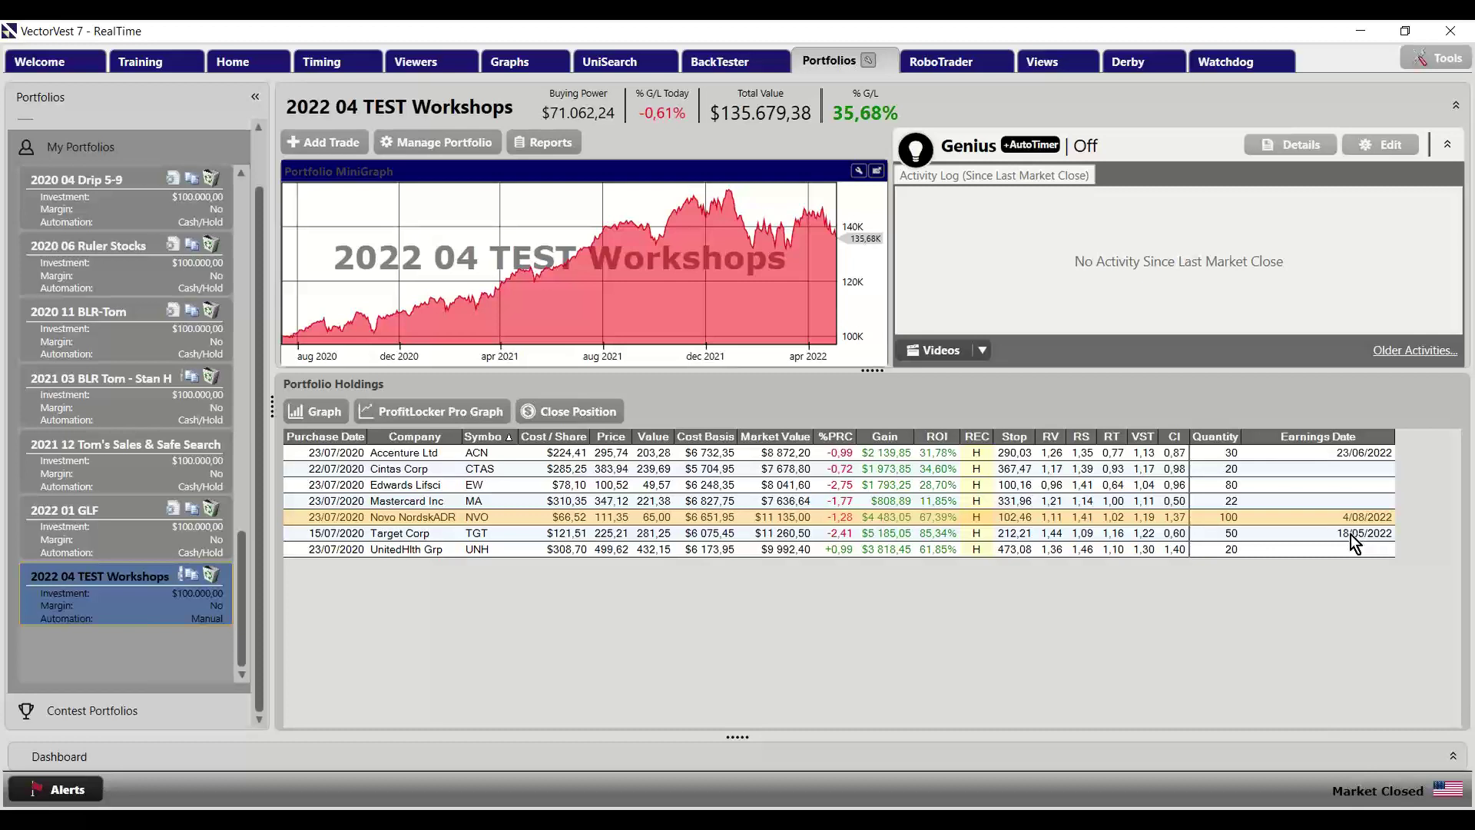
left_click(1353, 535)
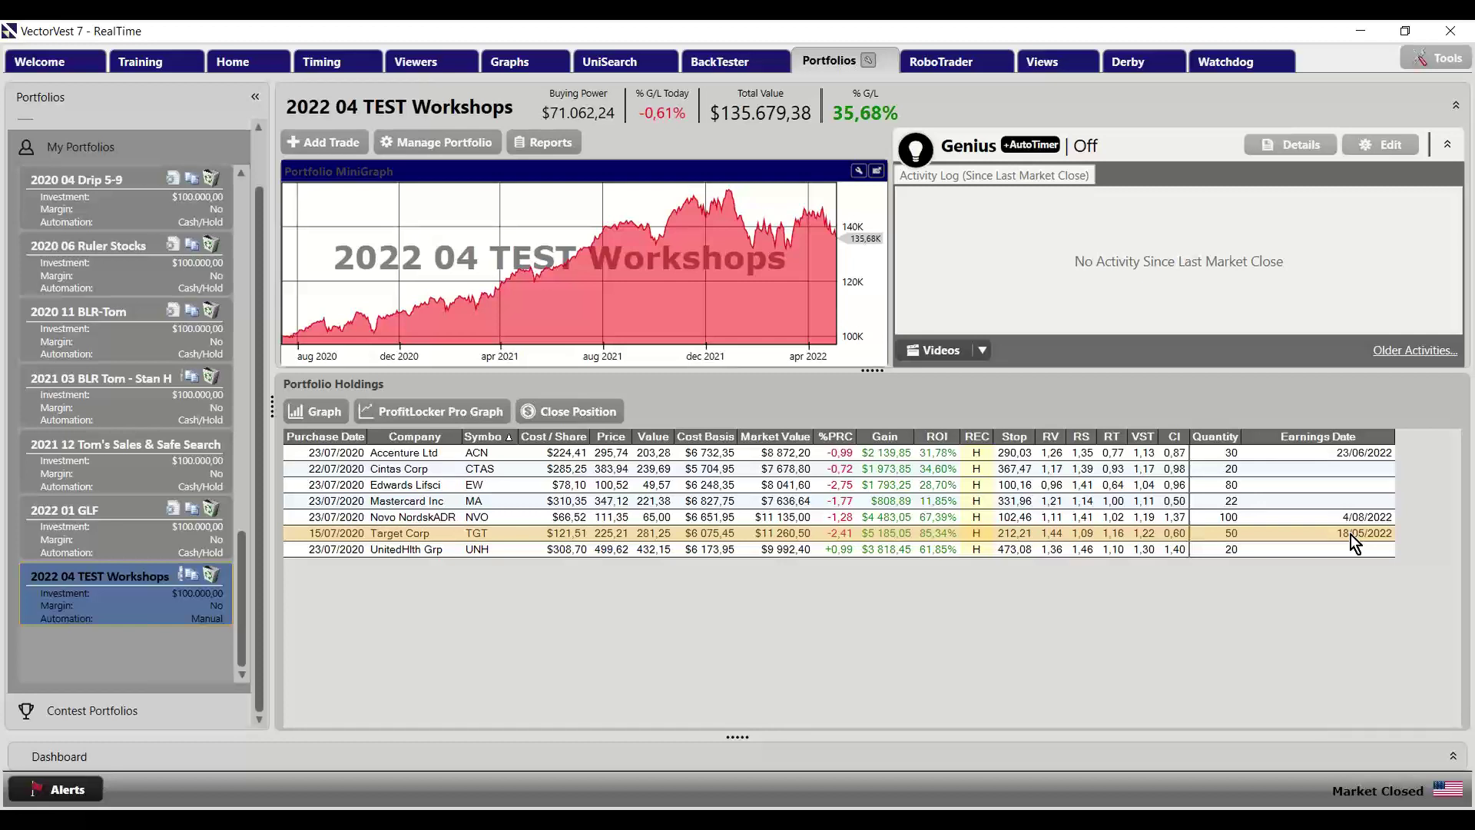
Check the Earnings Date column for Edwards Lifesciences, Mastercard and UnitedHealth in the portfolio holdings
left_click(1329, 492)
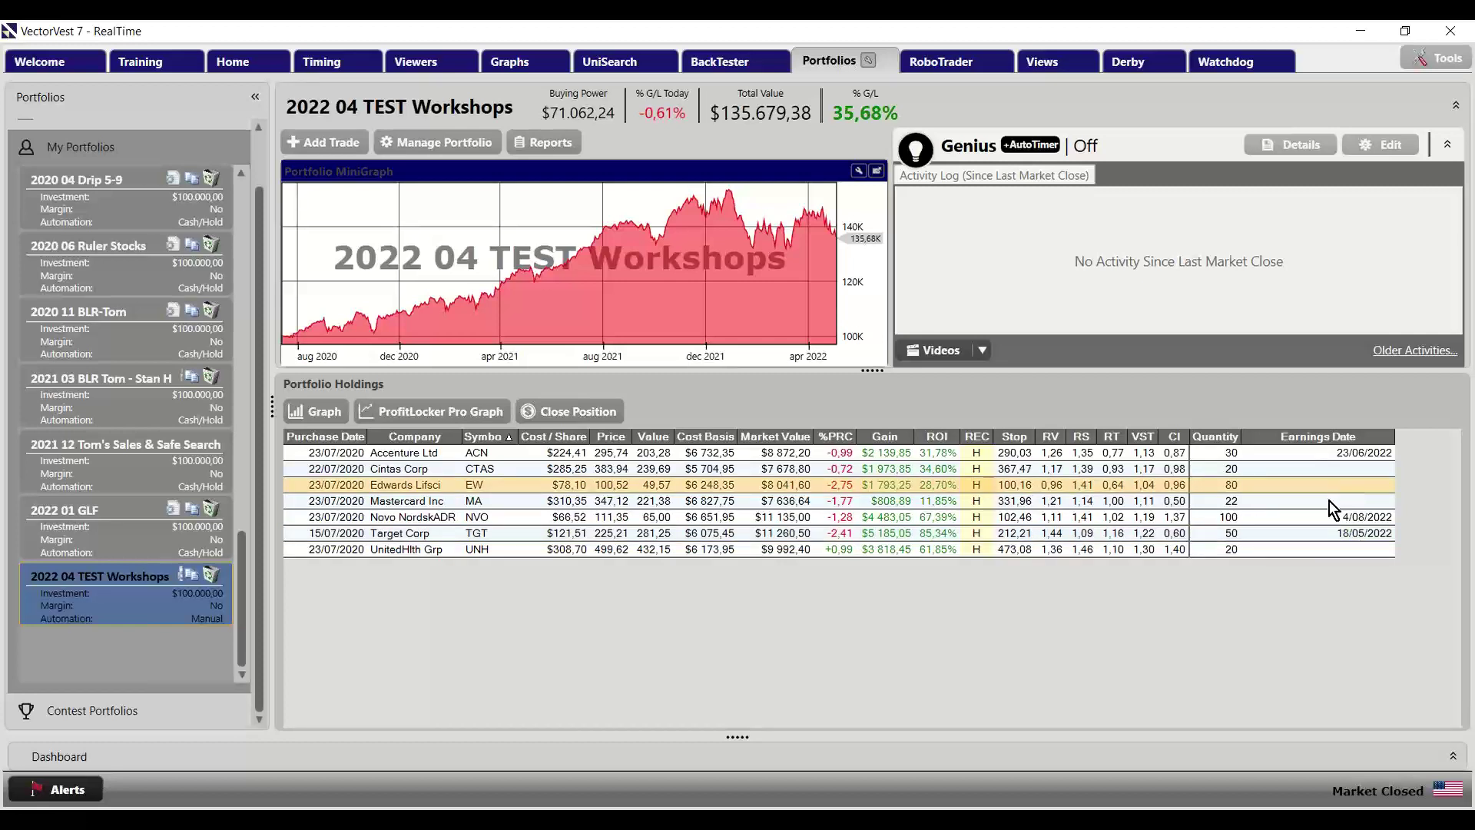
left_click(1329, 501)
left_click(1329, 553)
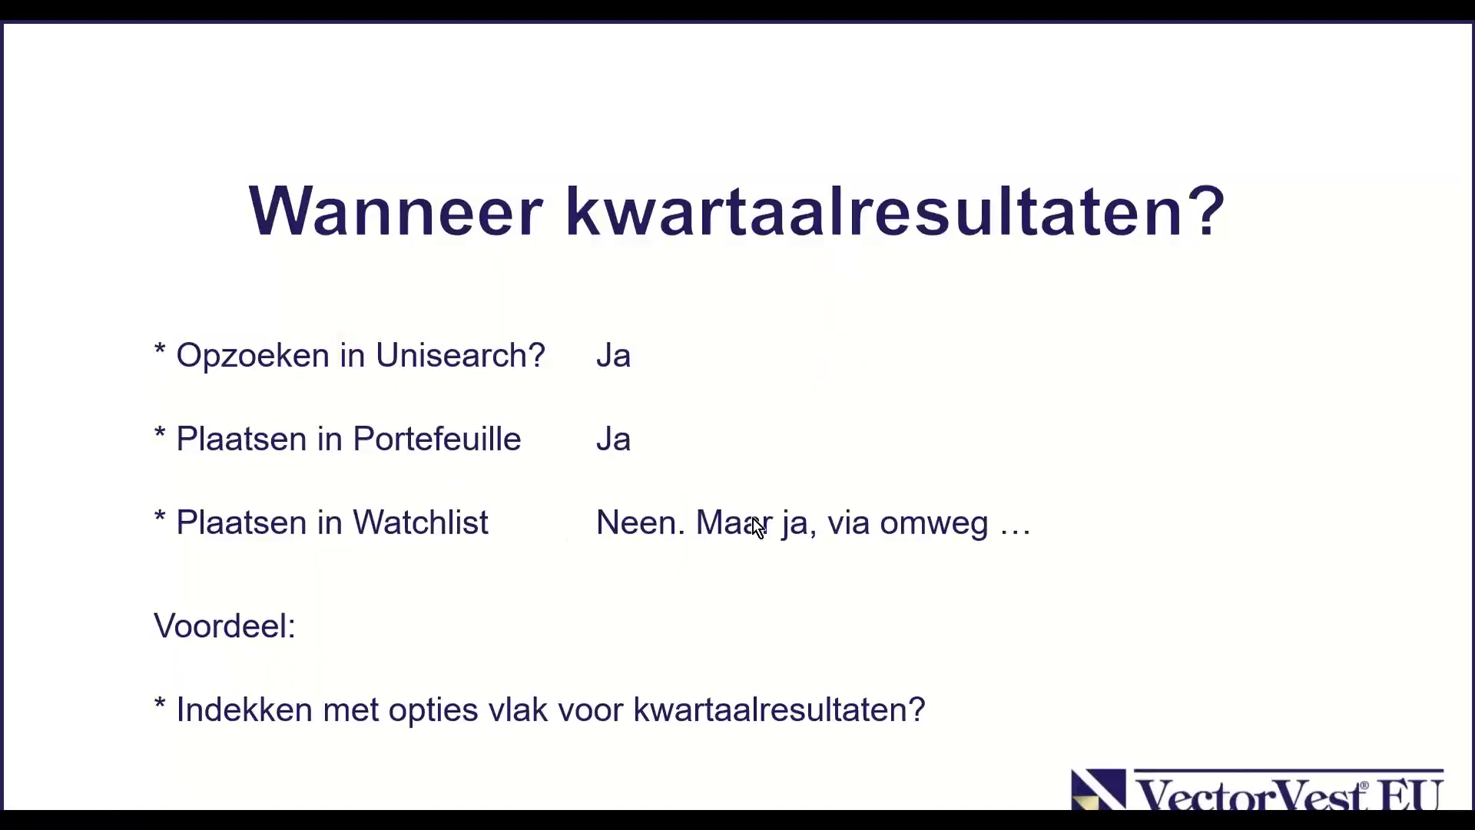
Switch back to VectorVest and open the watchlist 0 Welke belegger ben ik? from the My WatchLists folder
key("alt+Tab")
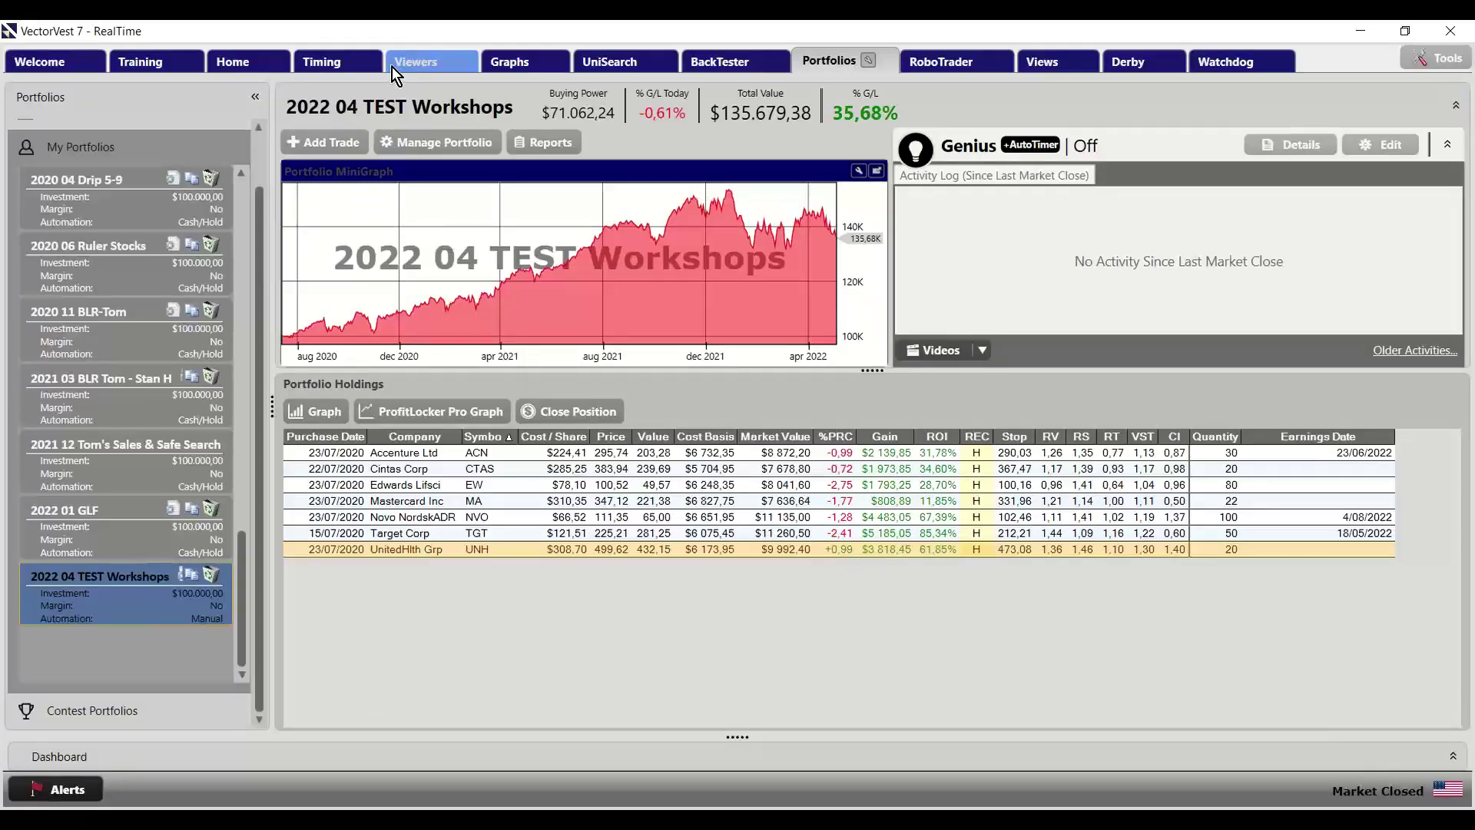
left_click(392, 67)
left_click(109, 235)
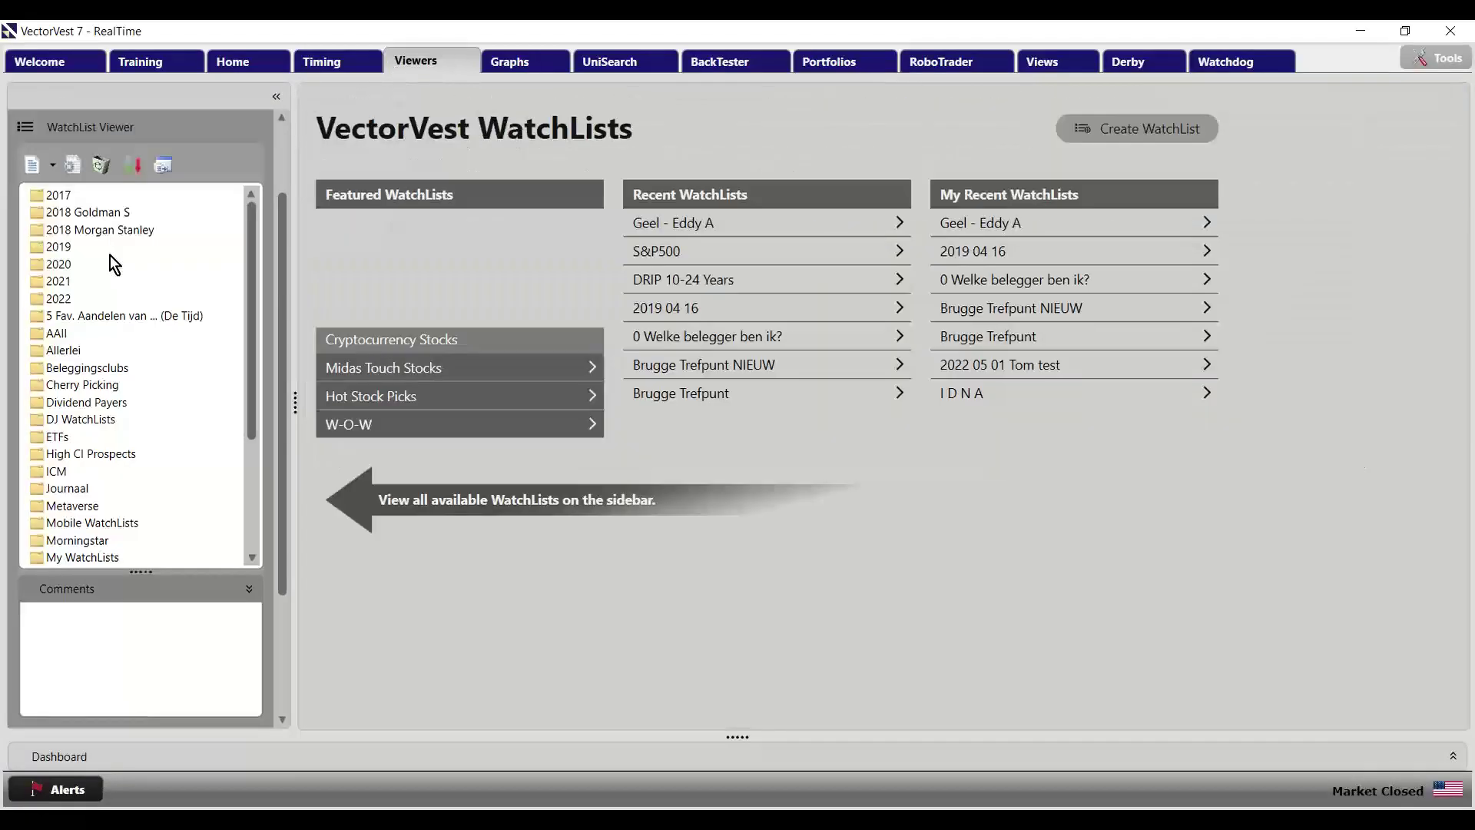
scroll(115, 380, "down", 3)
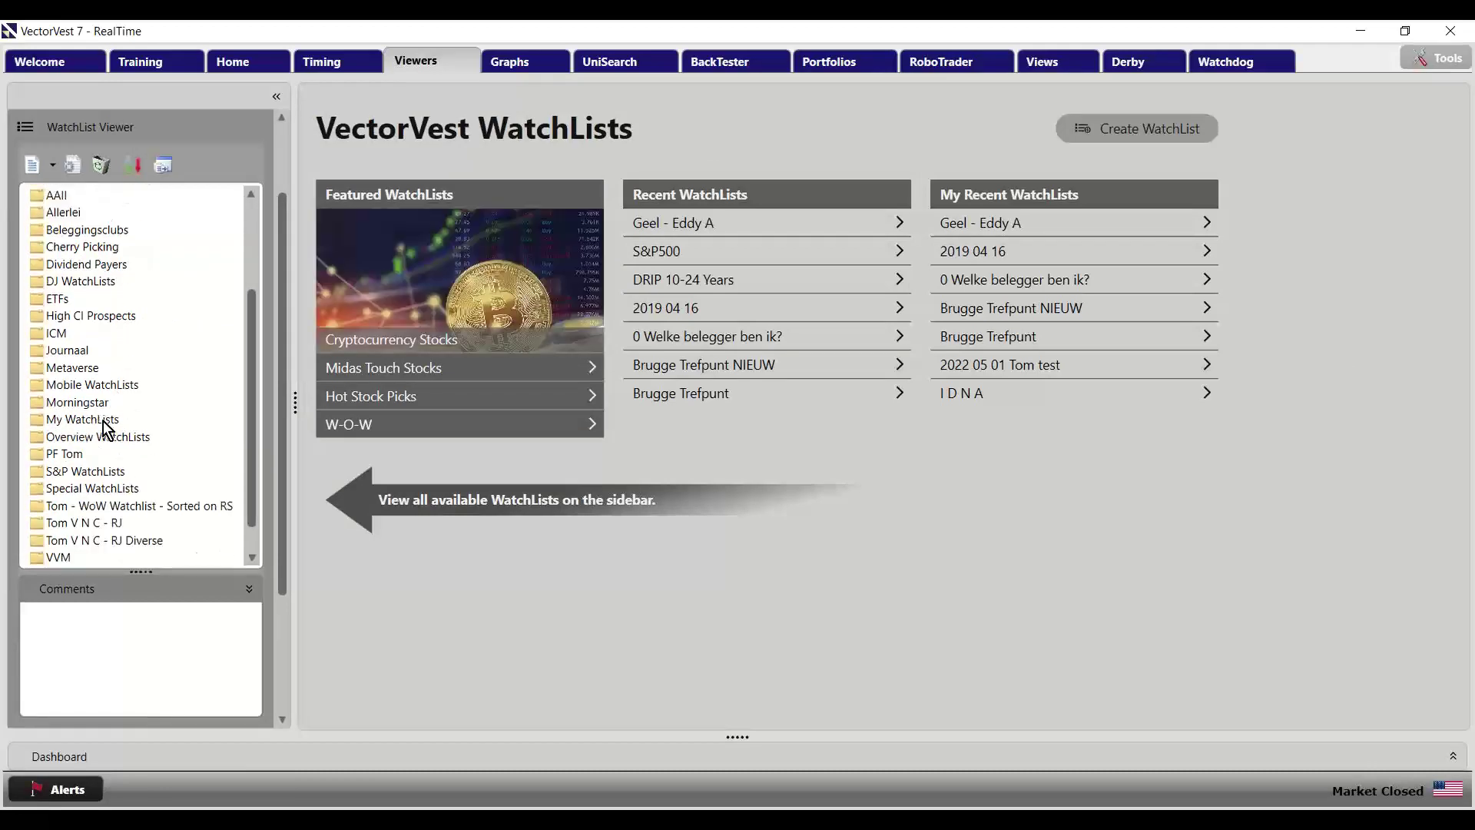
left_click(105, 421)
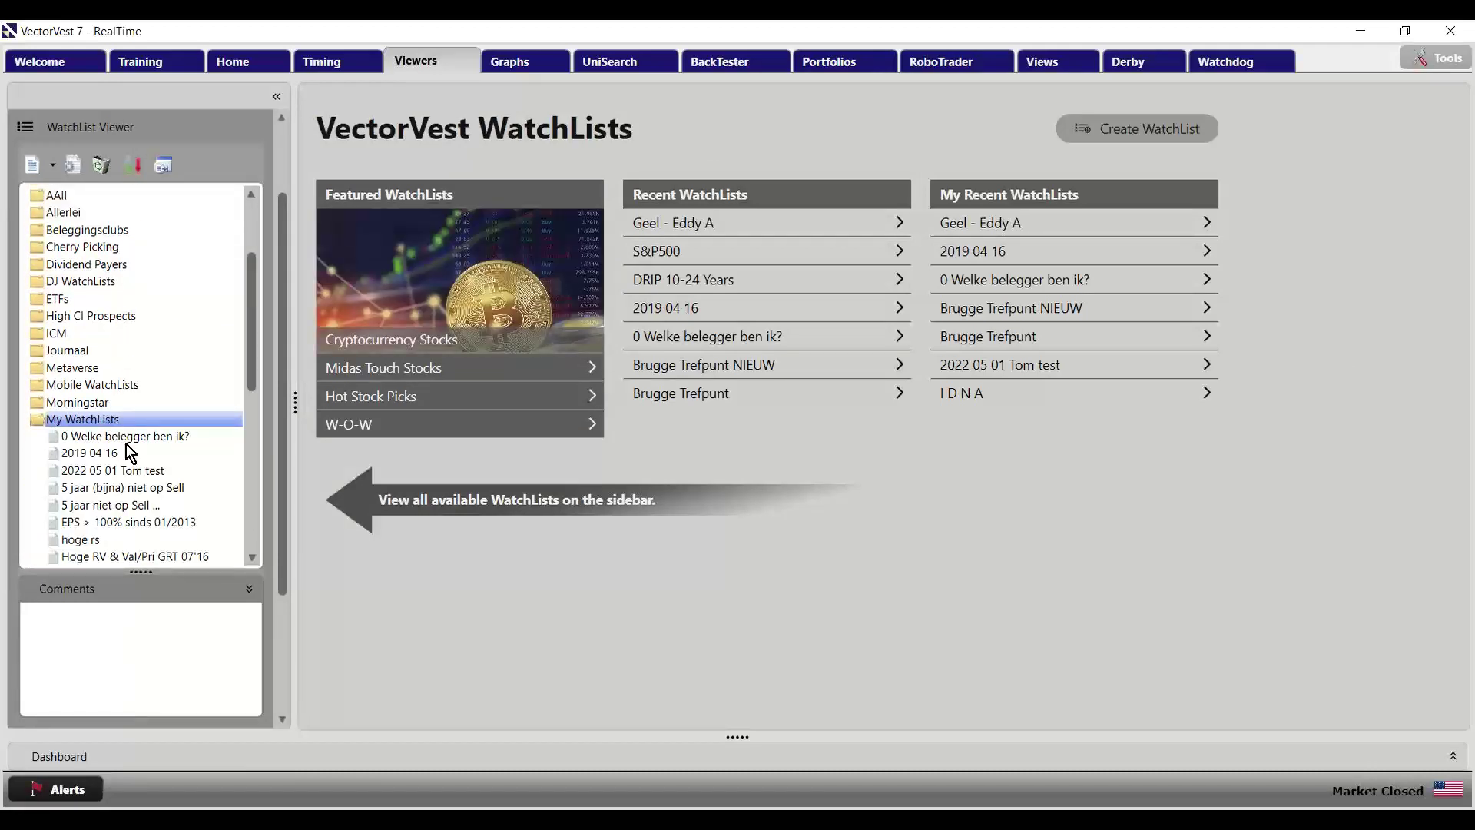
left_click(126, 441)
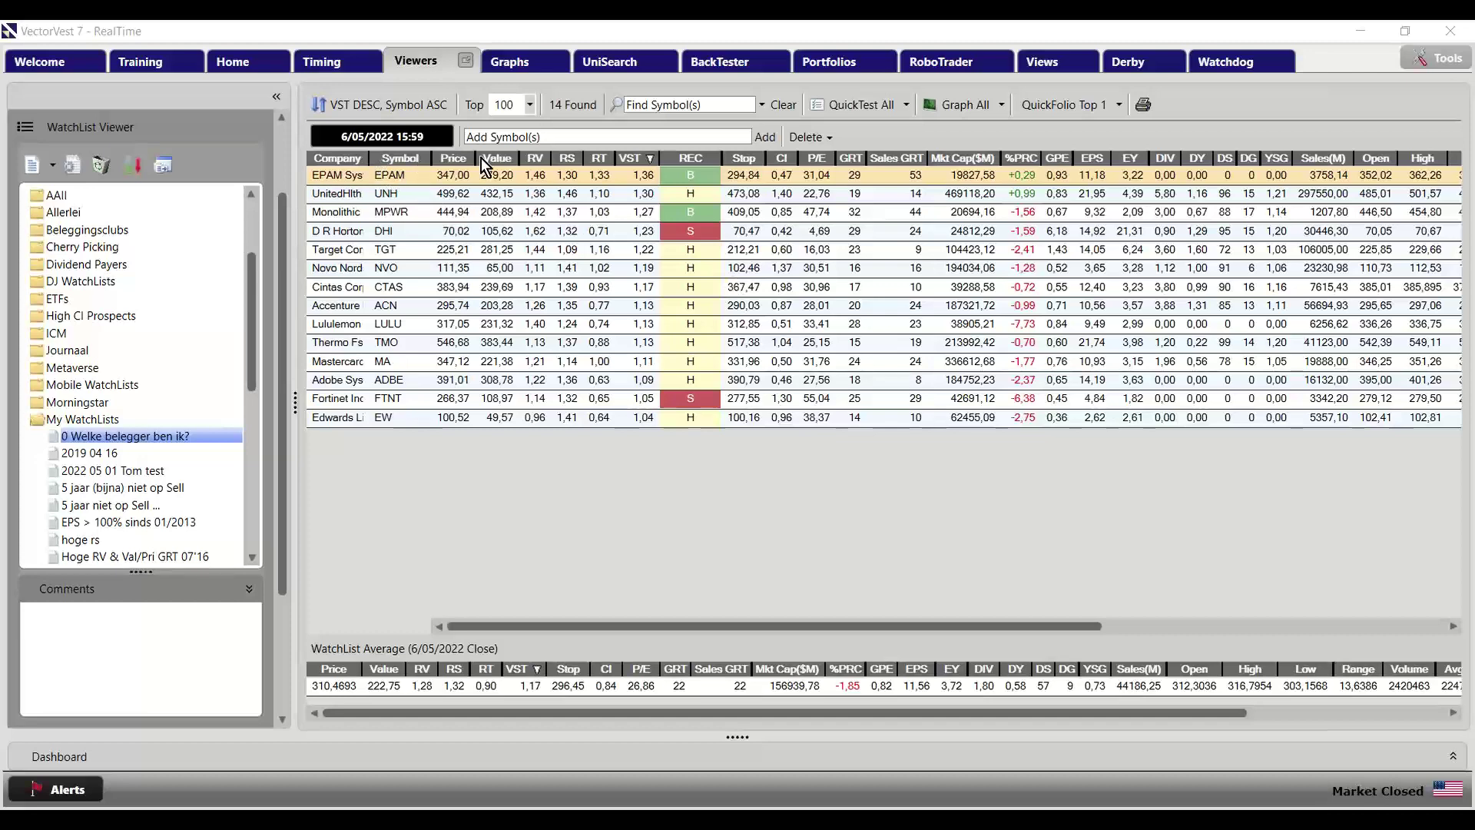
Look through the watchlist's grid columns and available layout fields for an earnings date, leaving the layout as it is
left_click(1412, 627)
left_click_drag(1395, 628, 937, 619)
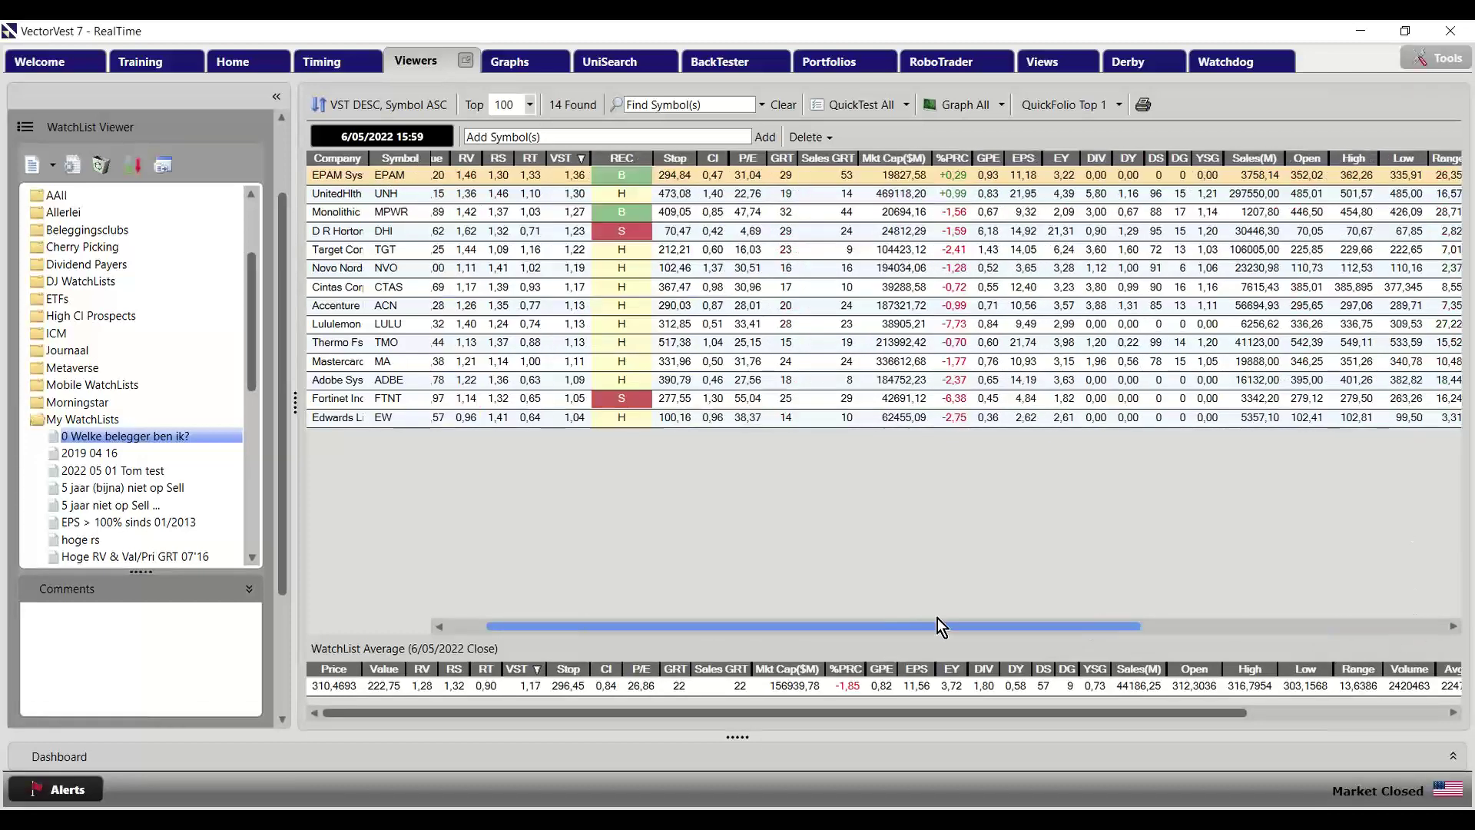
right_click(357, 193)
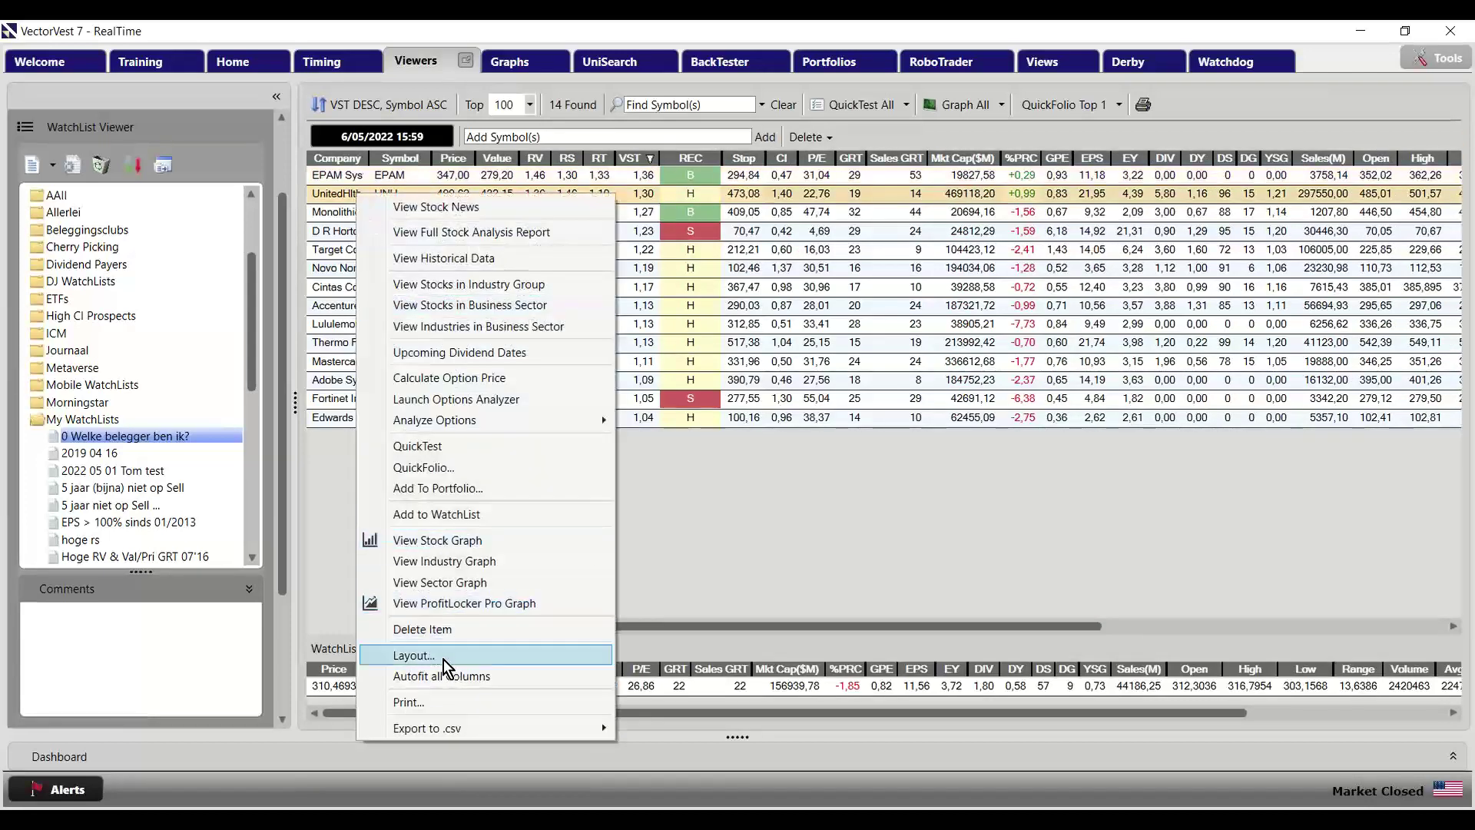
left_click(566, 651)
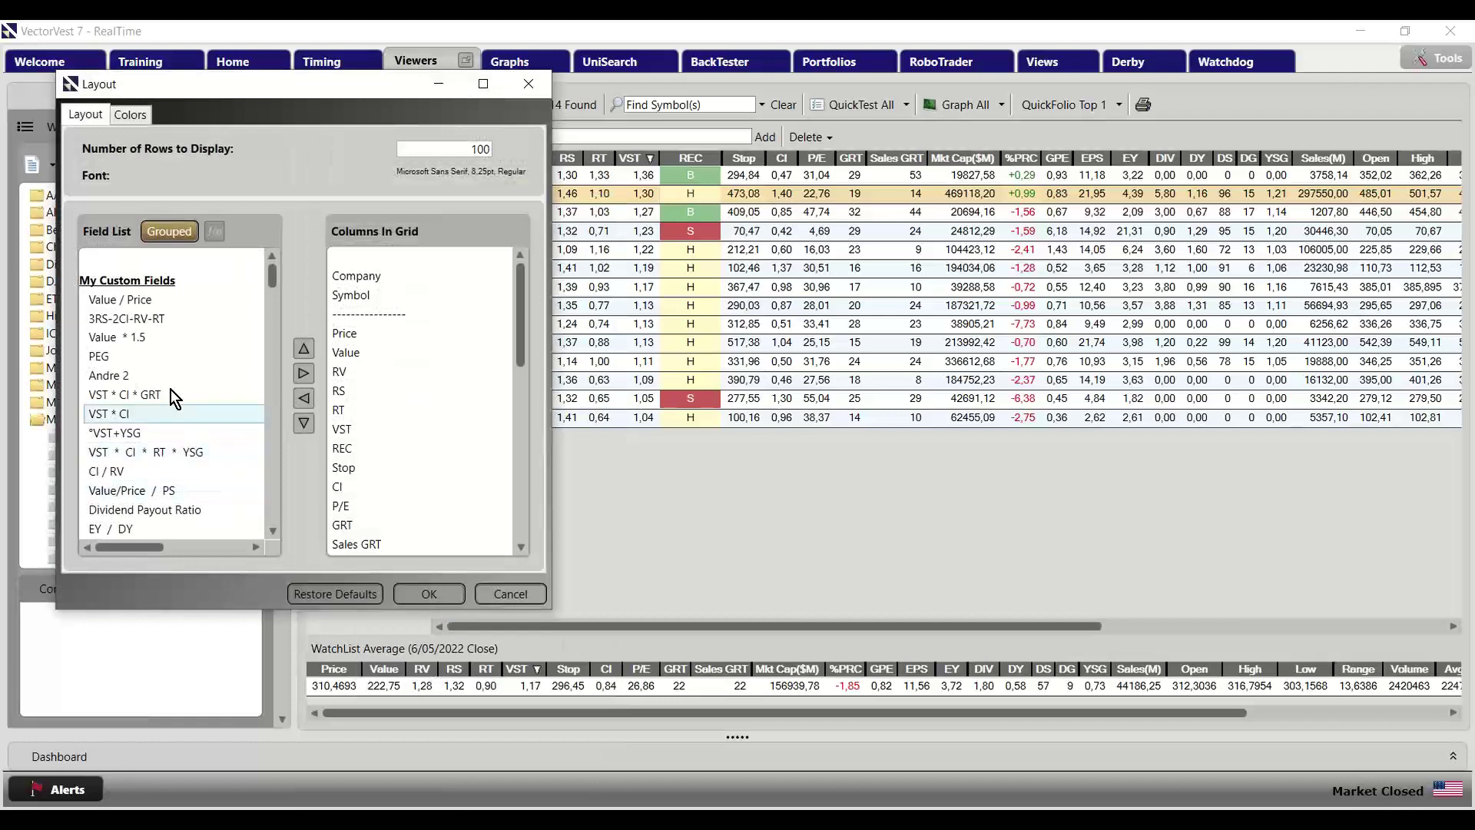
left_click(273, 532)
left_click(273, 532)
left_click(273, 532)
scroll(275, 537, "down", 8)
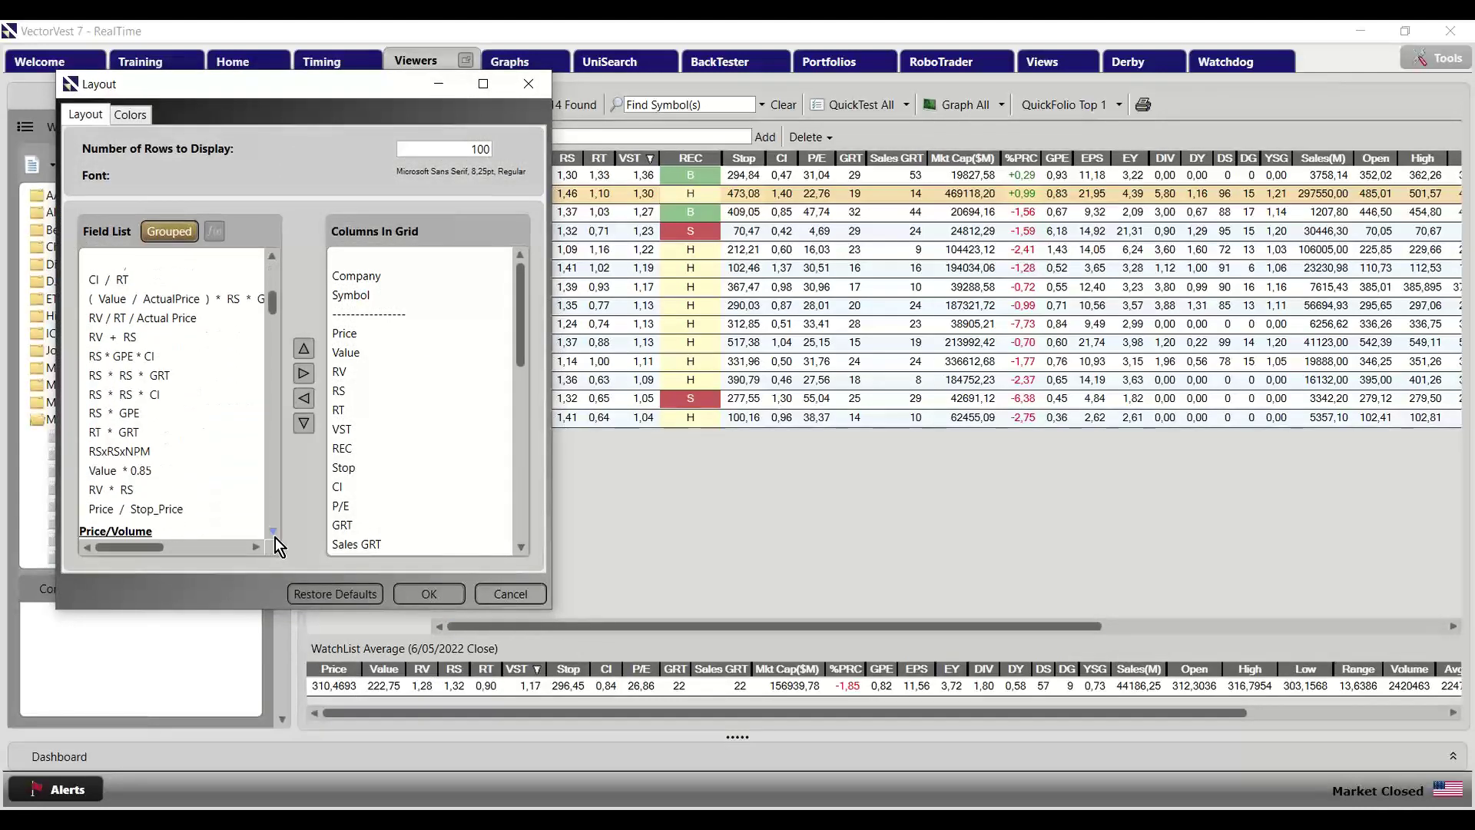
scroll(275, 537, "down", 5)
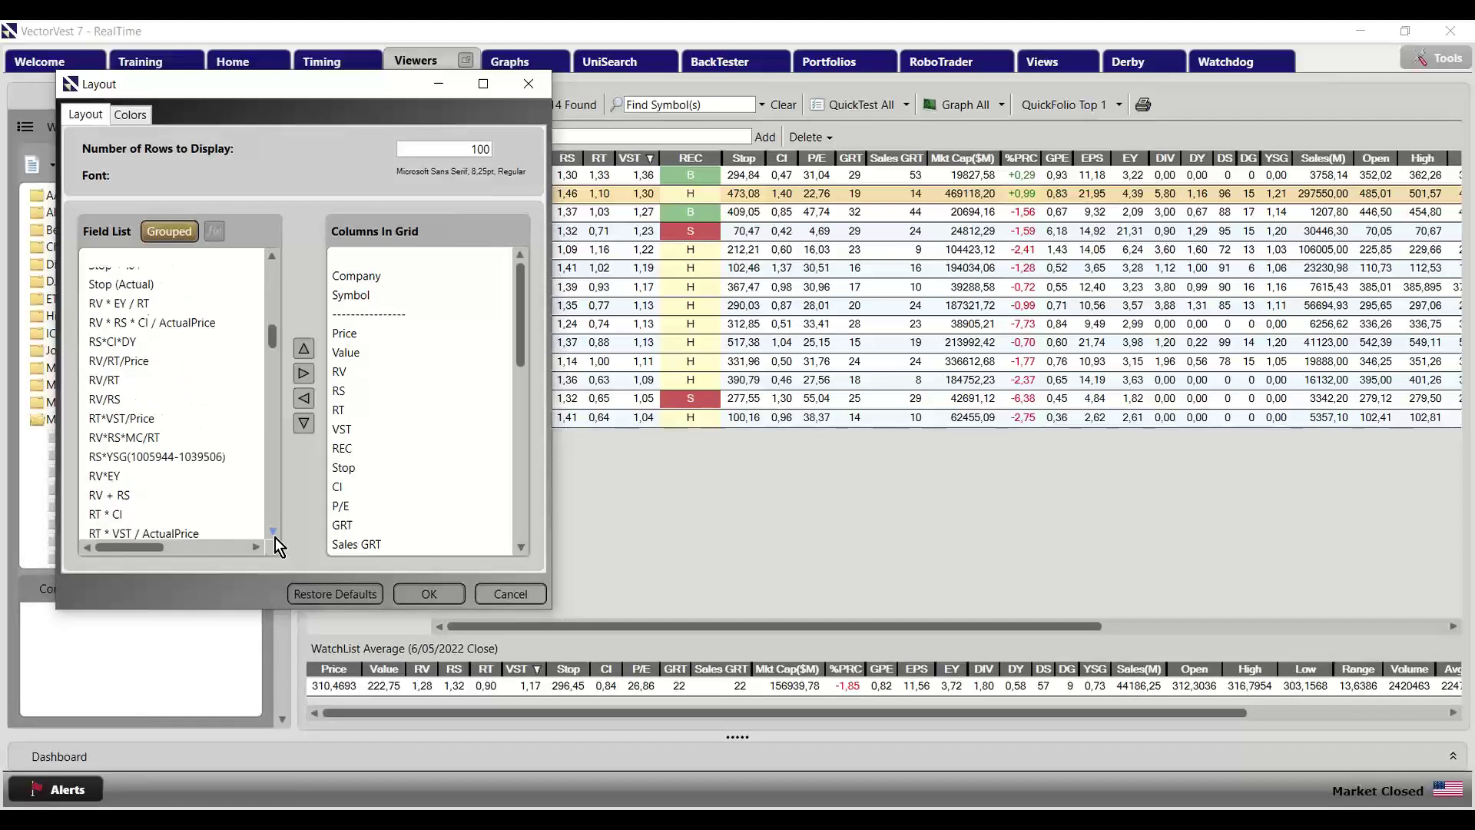
left_click(510, 595)
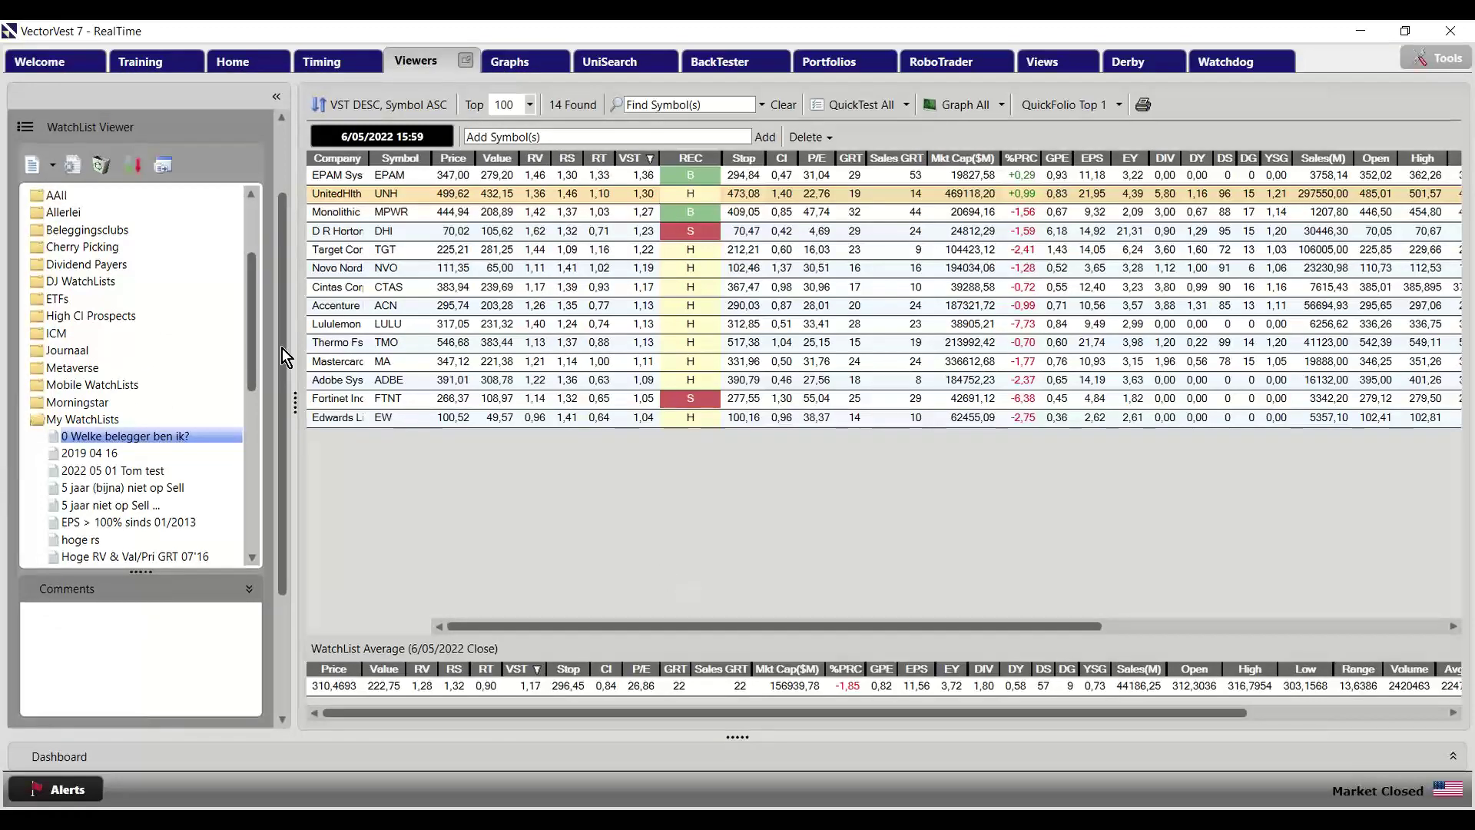
Open the Events Viewer and examine the dividend and earnings events for Monday 9 May 2022
scroll(279, 155, "up", 3)
left_click(112, 222)
scroll(192, 196, "up", 5)
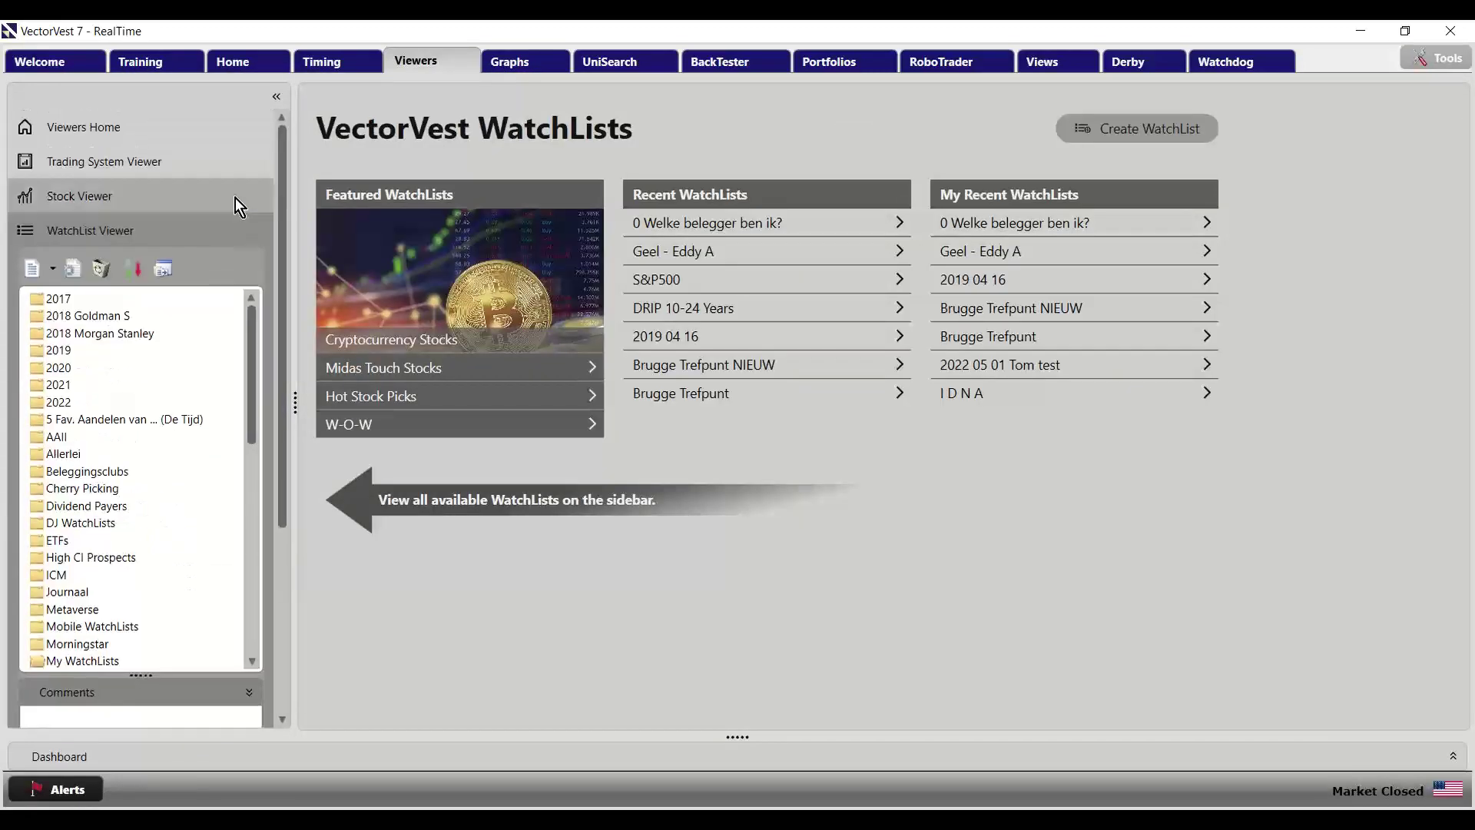
left_click(126, 200)
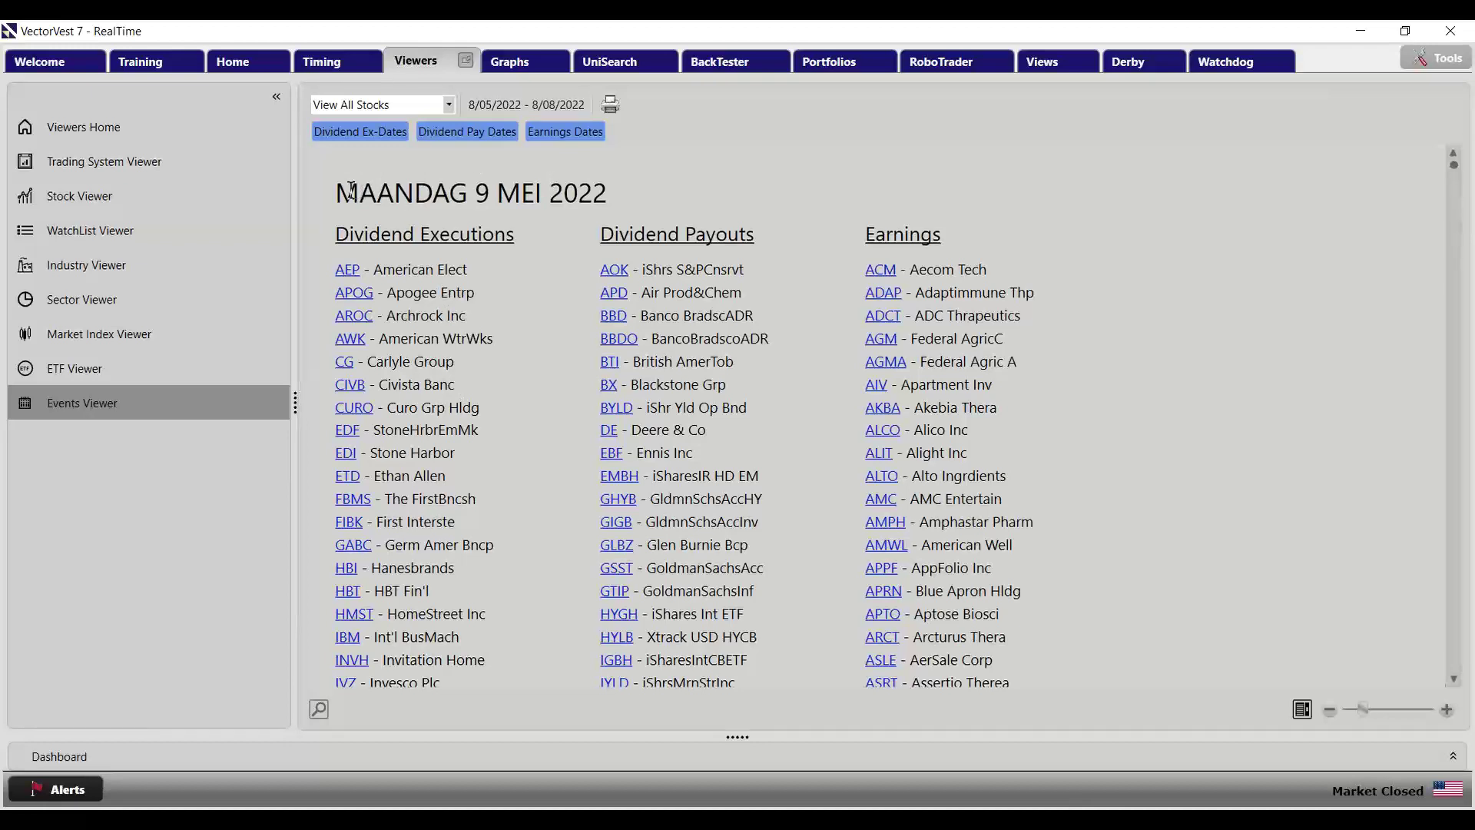
left_click_drag(339, 192, 621, 197)
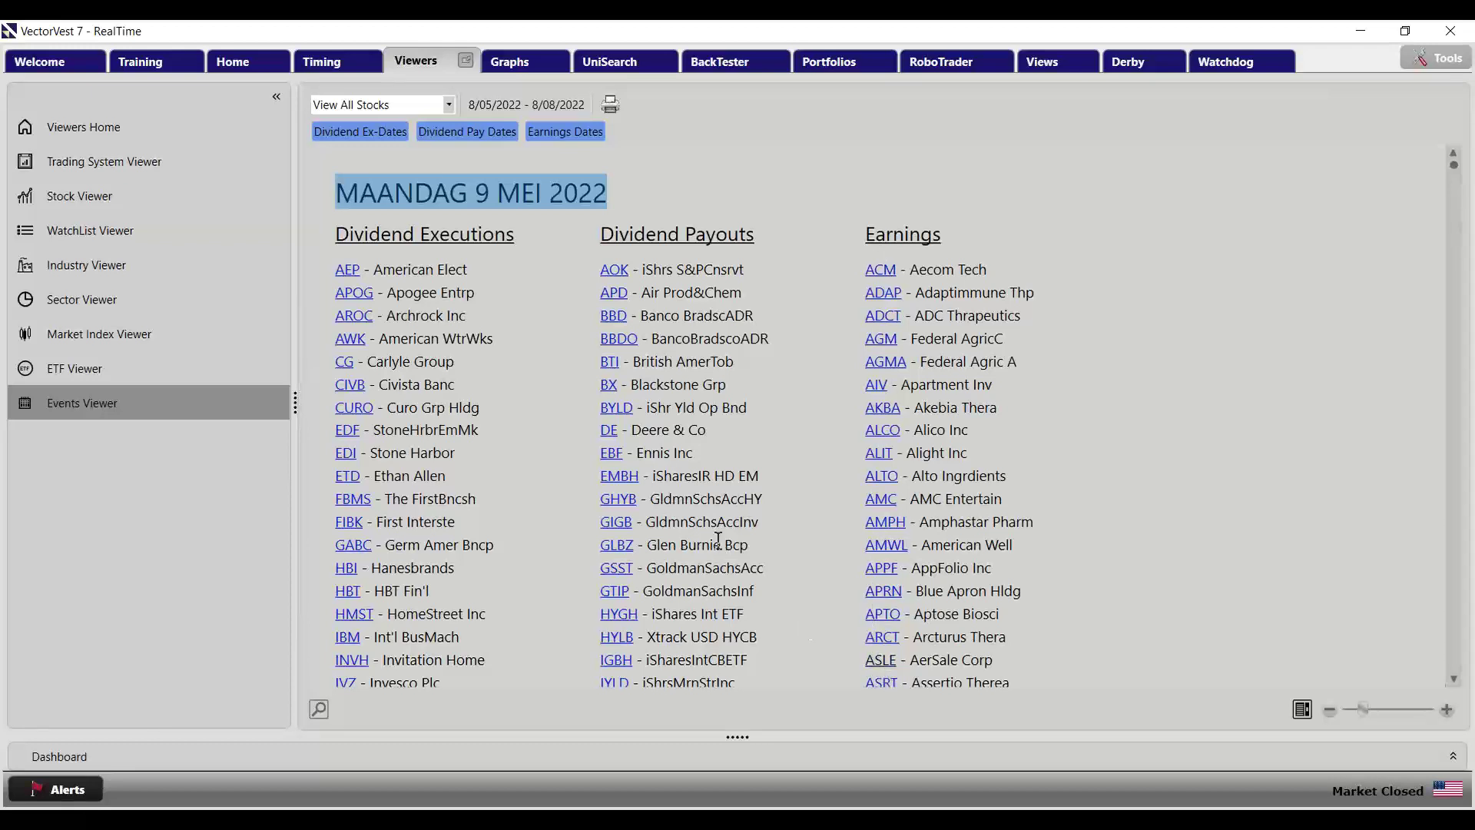
Filter the listed events by the watchlist 0 Welke belegger ben ik?
left_click(454, 107)
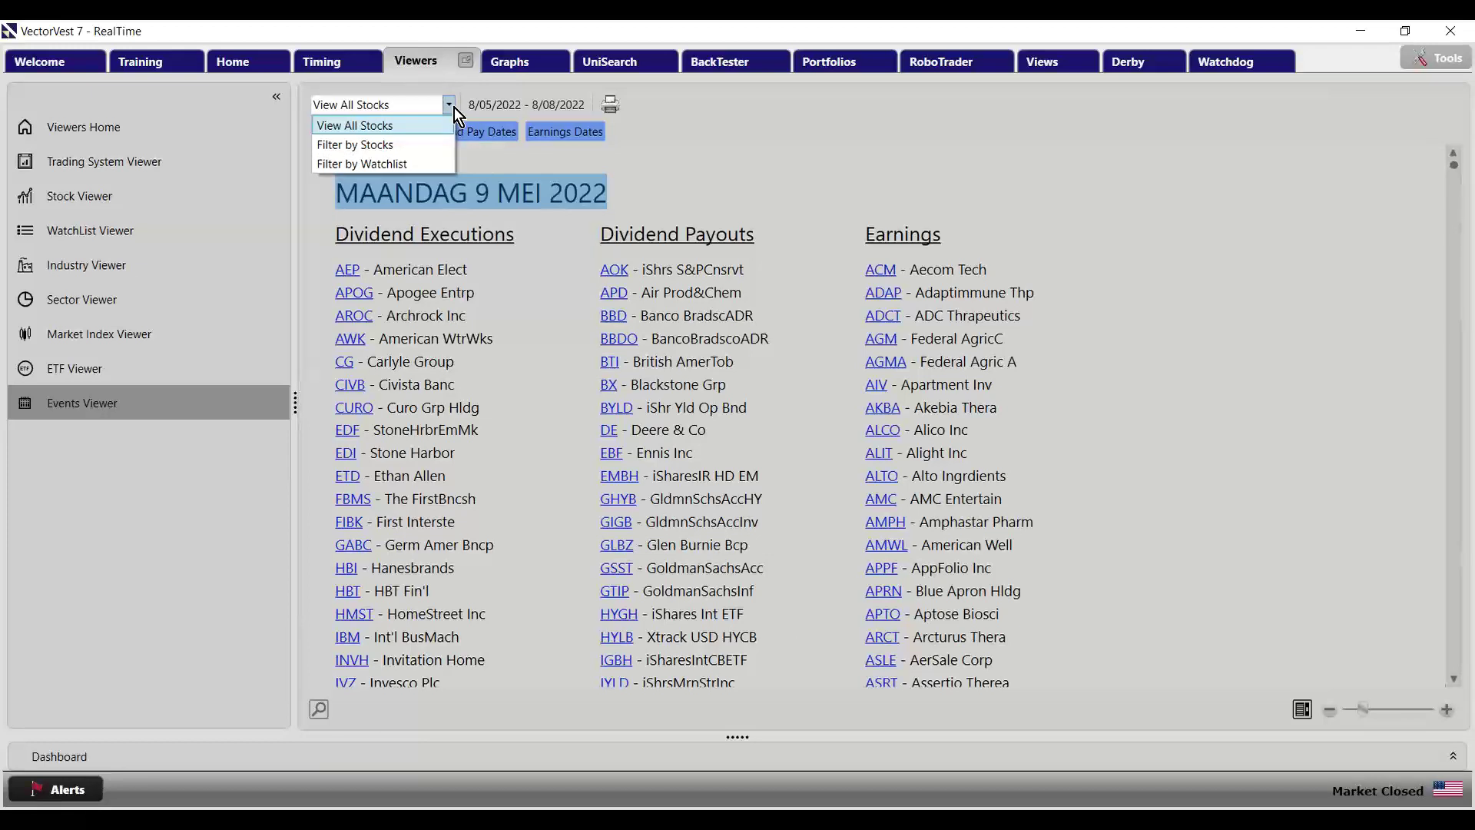
left_click(387, 163)
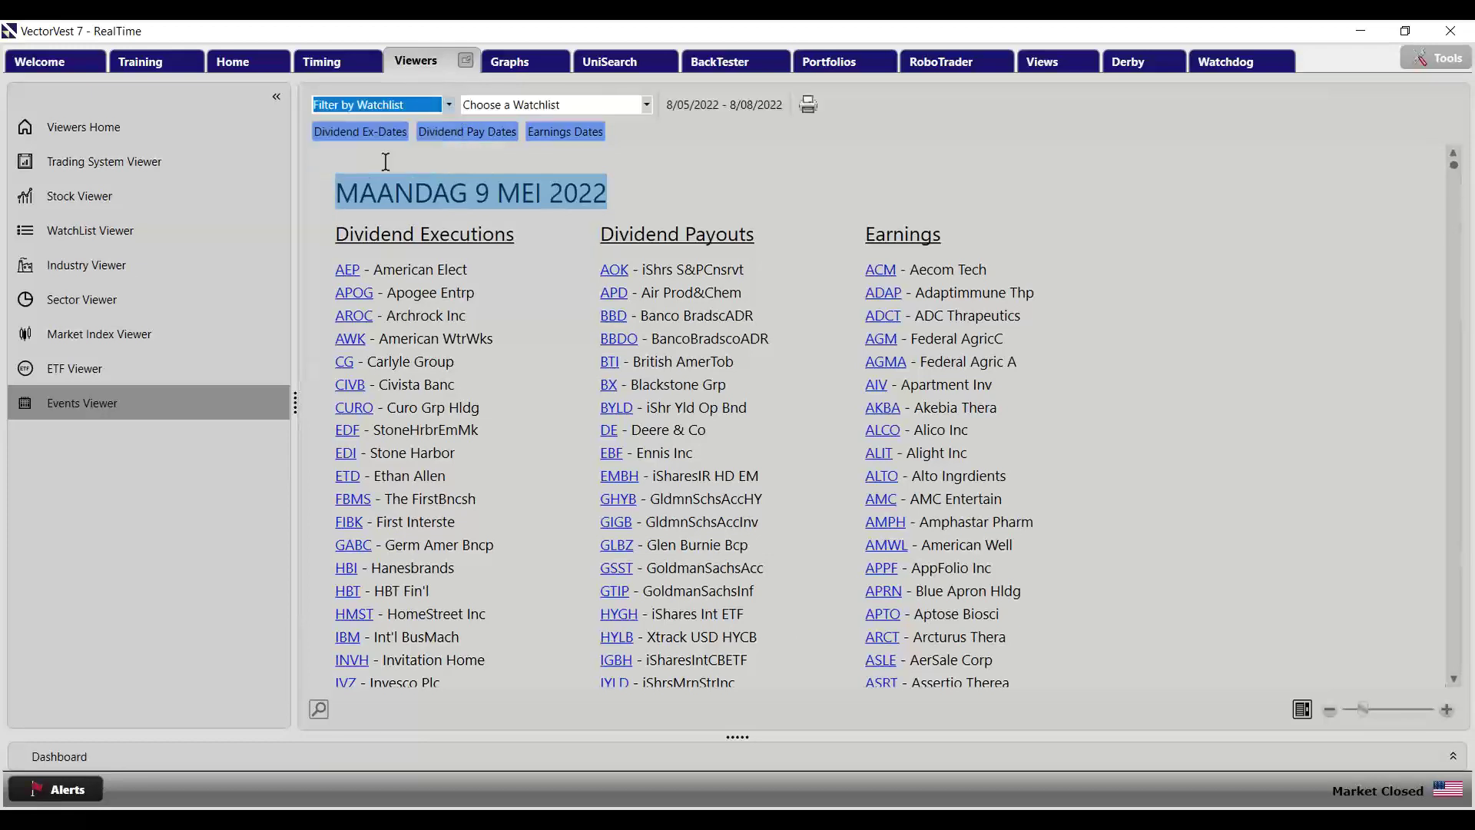
left_click(504, 100)
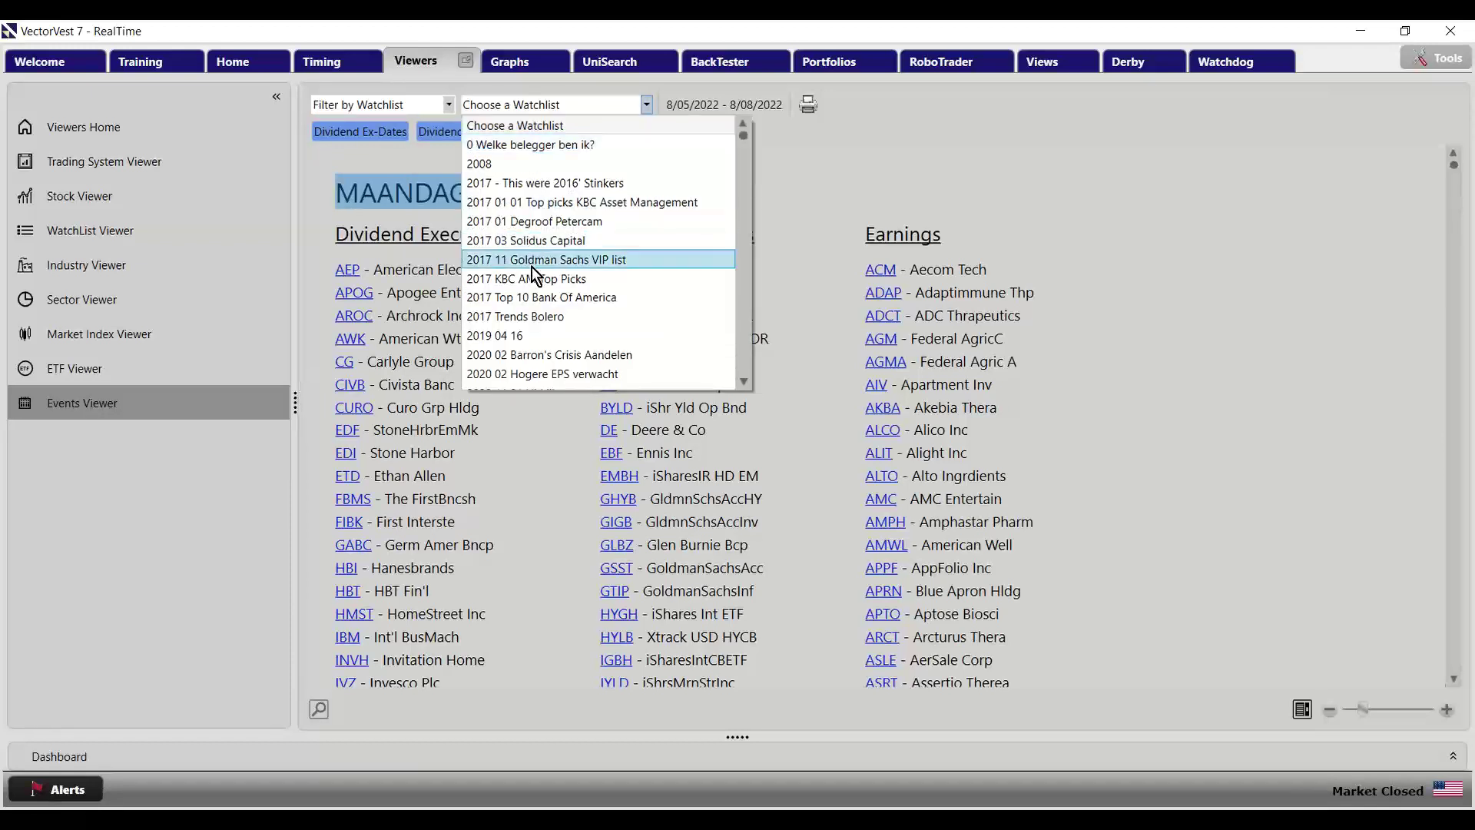
left_click(513, 145)
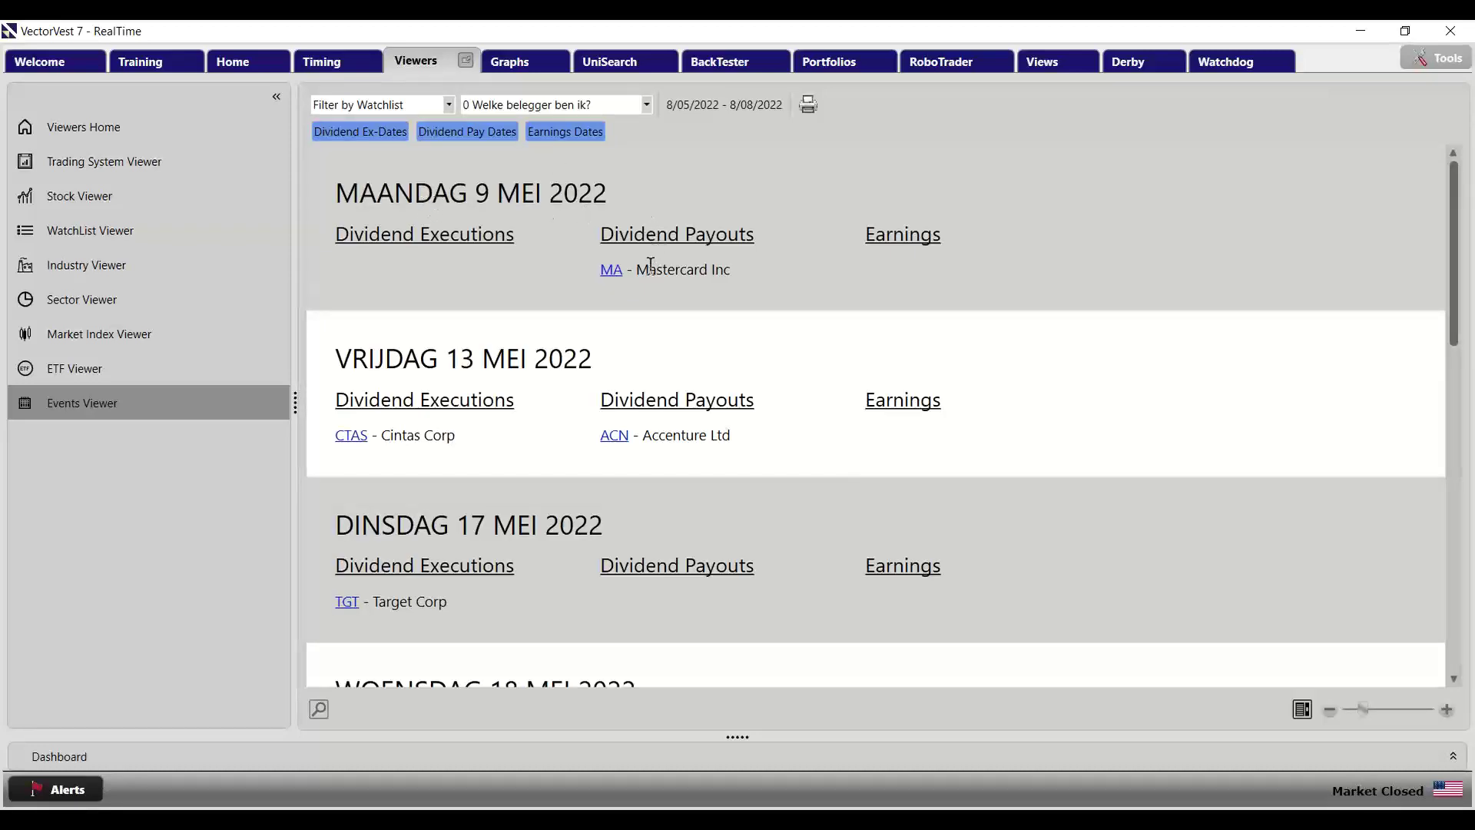
Review the dividend and earnings dates of the watchlist's stocks from 9 May to 10 June 2022
left_click_drag(714, 268, 600, 269)
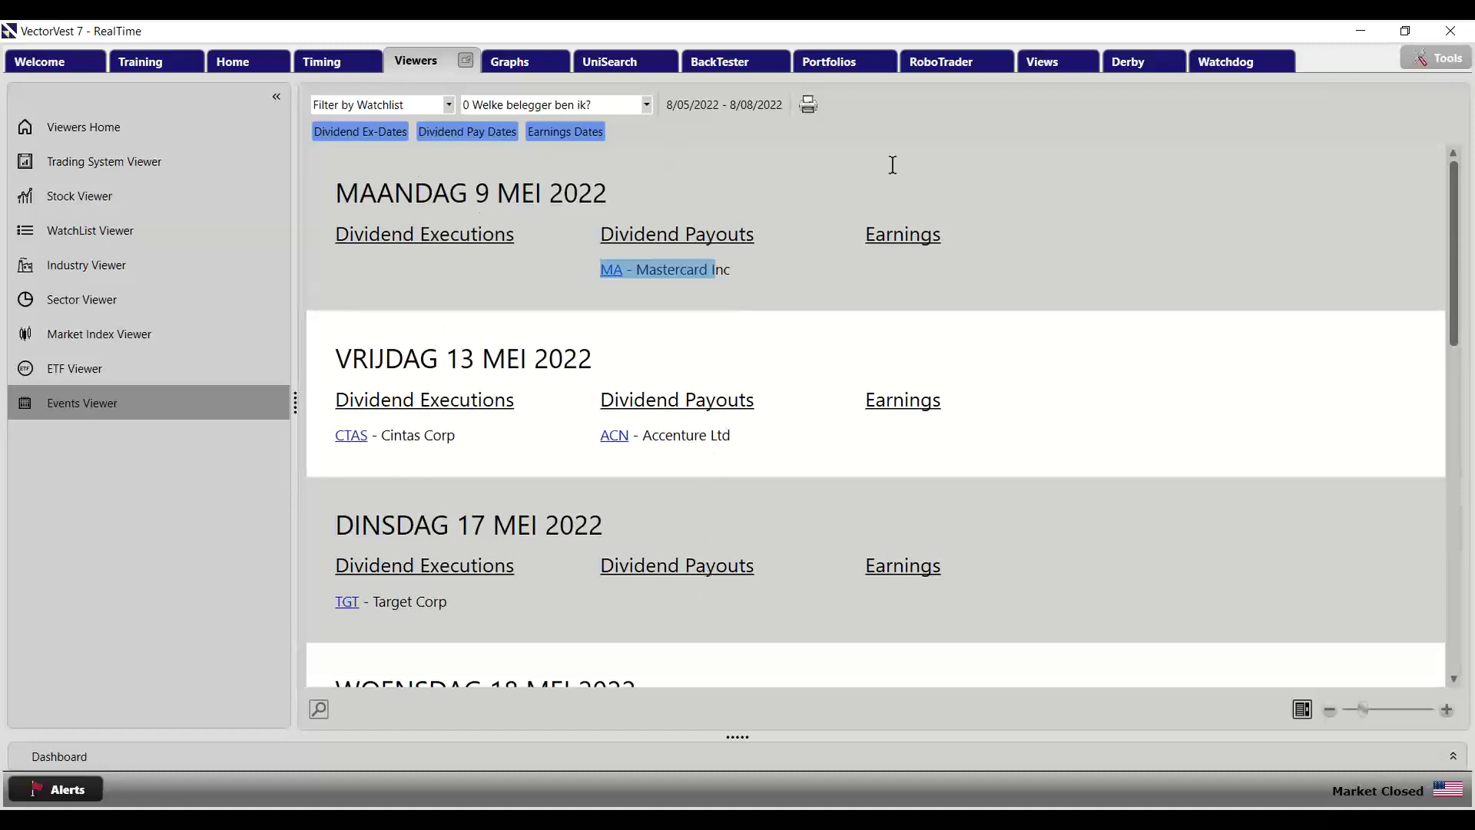
scroll(923, 461, "down", 4)
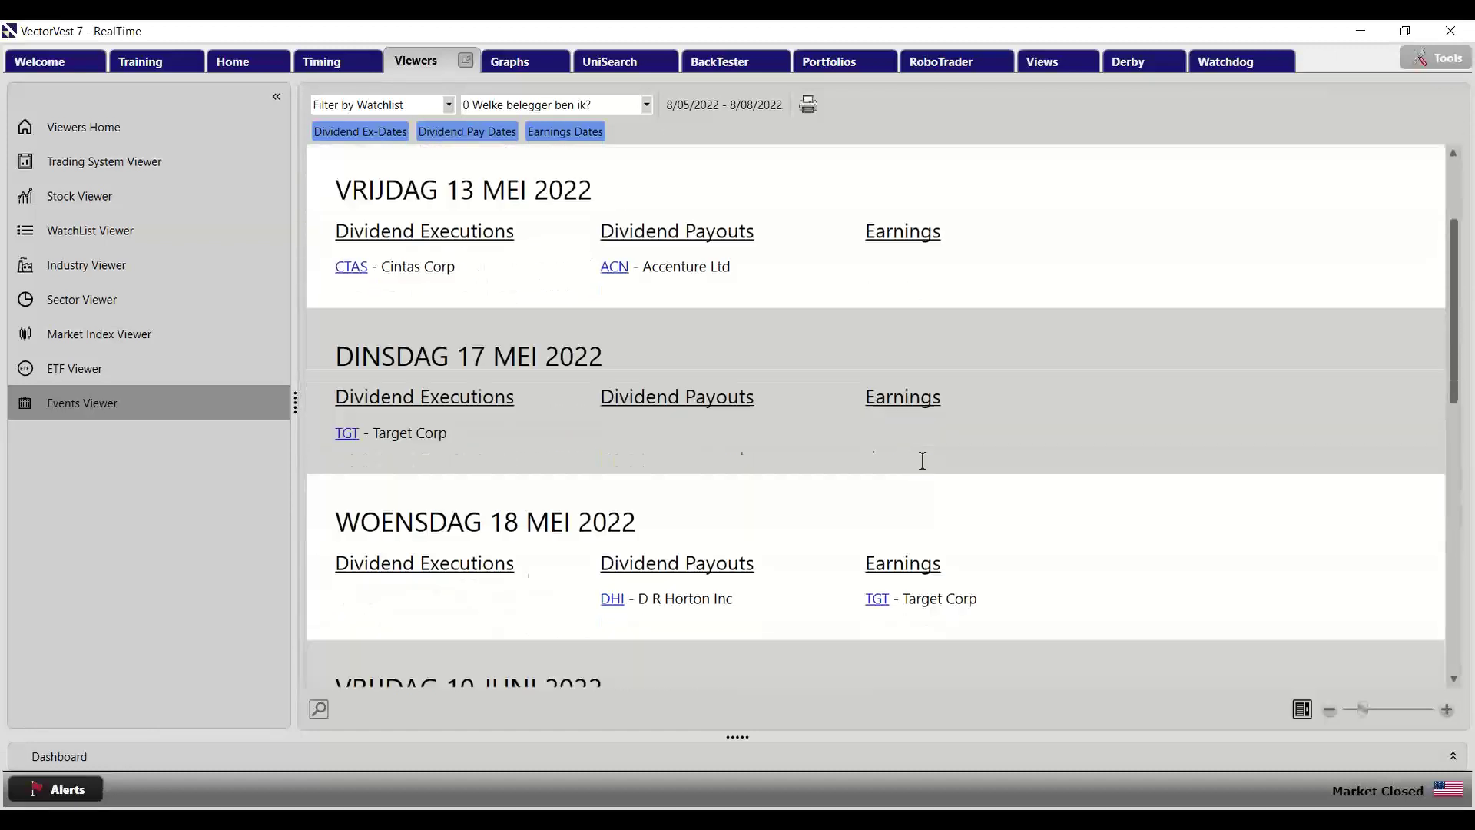
scroll(922, 461, "down", 1)
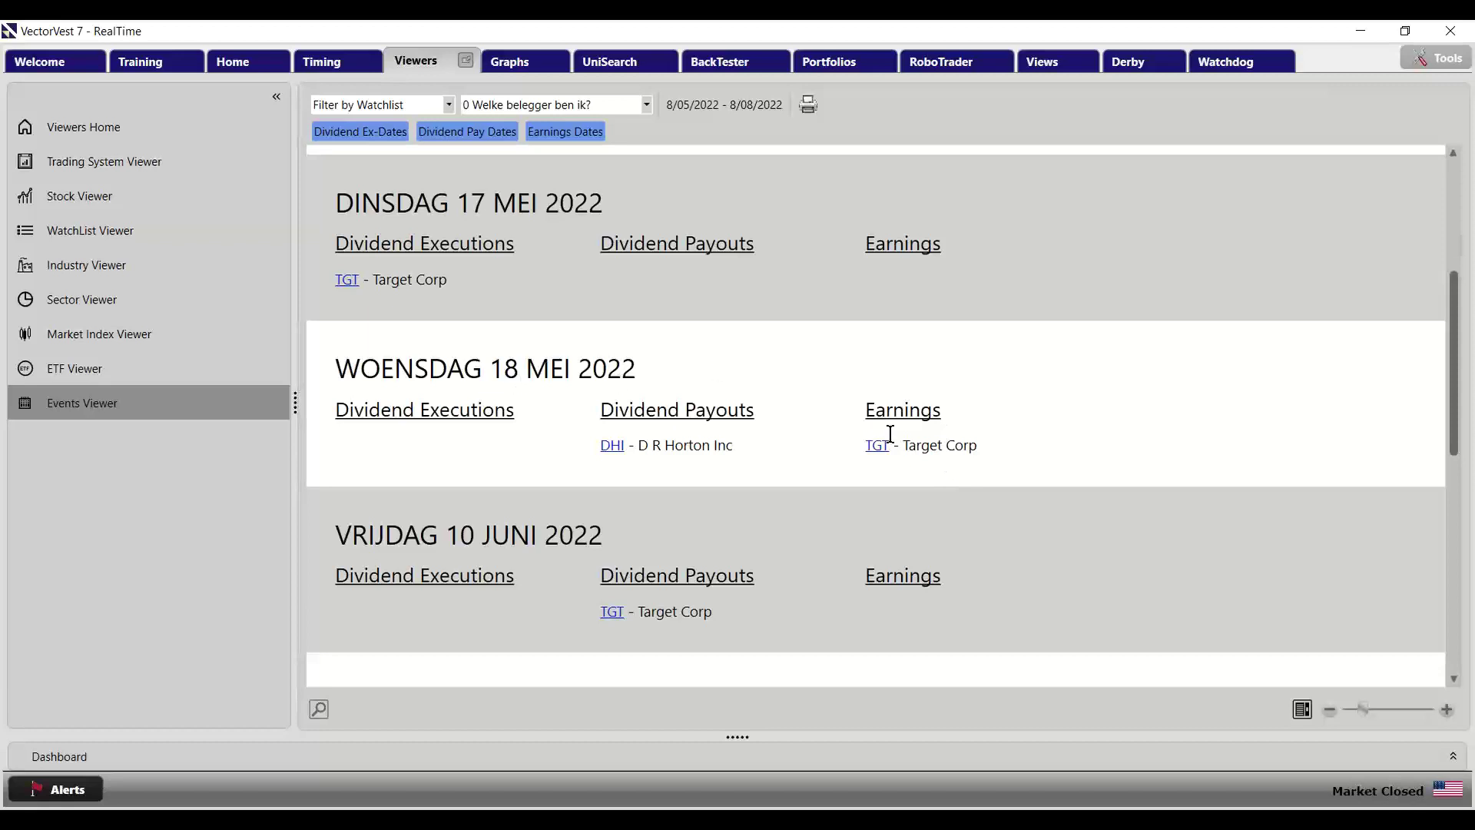
scroll(897, 438, "up", 4)
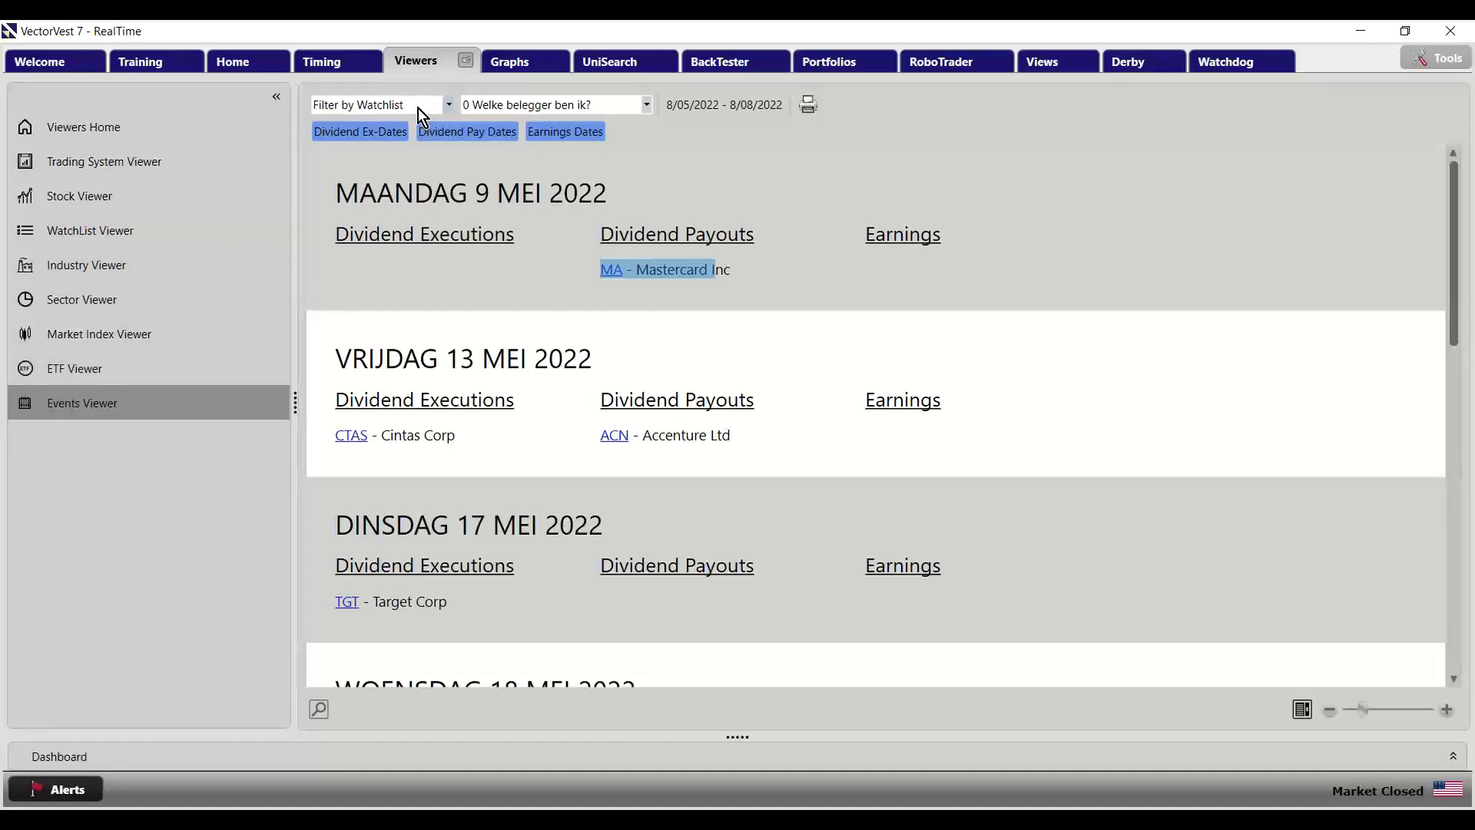
Set the Stock Earnings Date condition of the UniSearch search to 30 Days Out
left_click(597, 66)
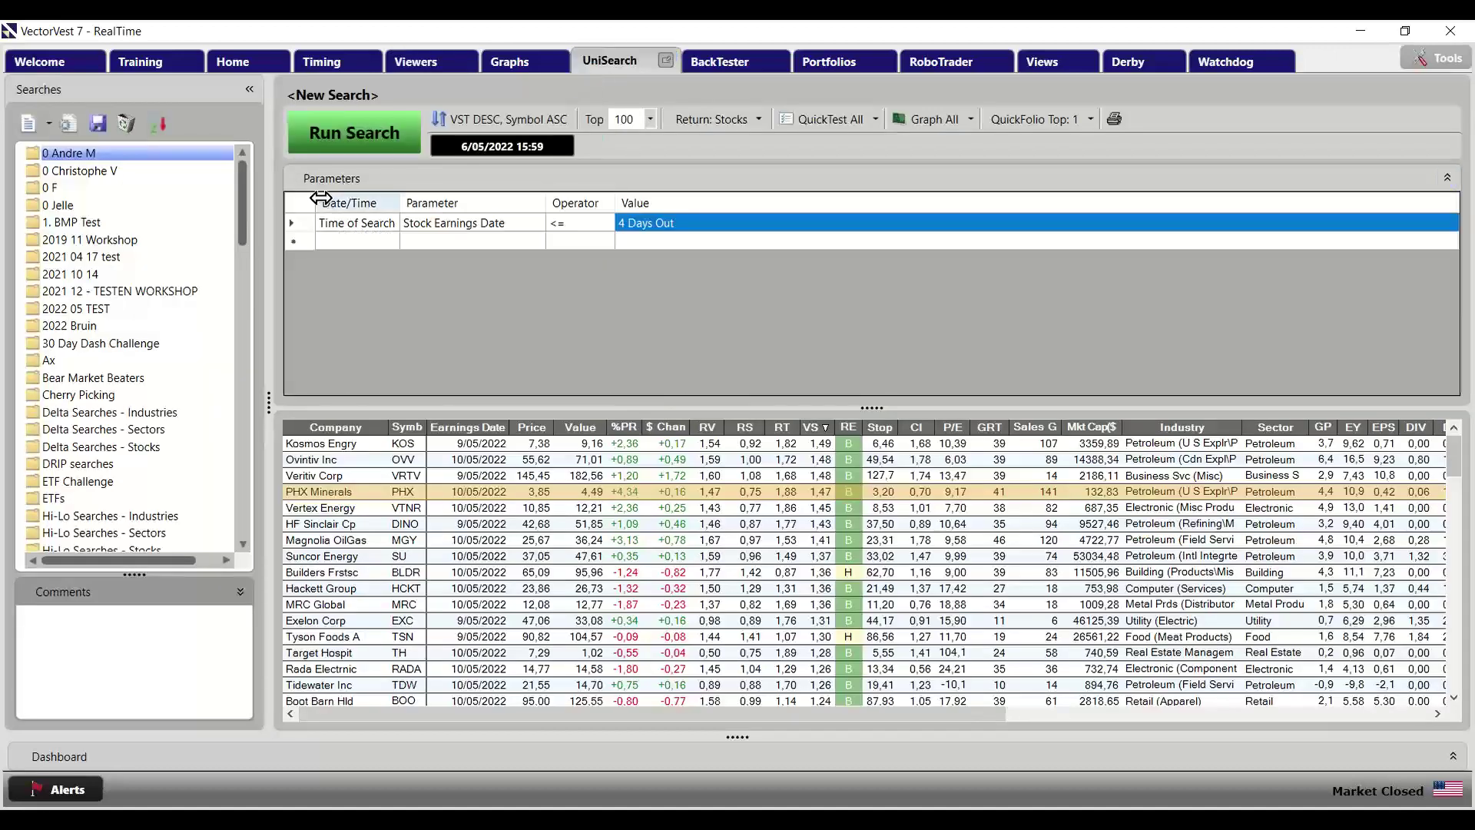
left_click(303, 225)
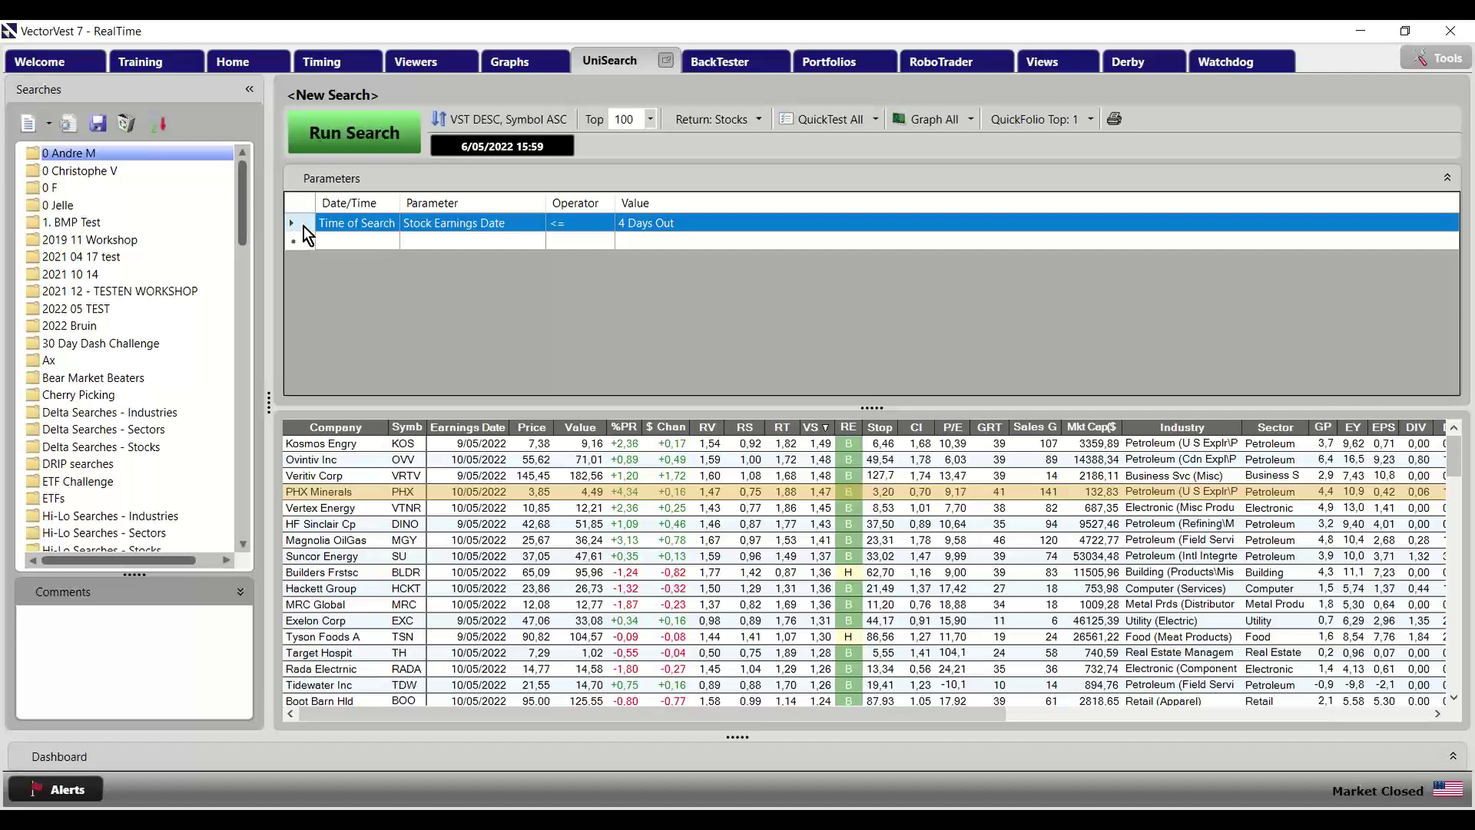
left_click(643, 227)
left_click(658, 243)
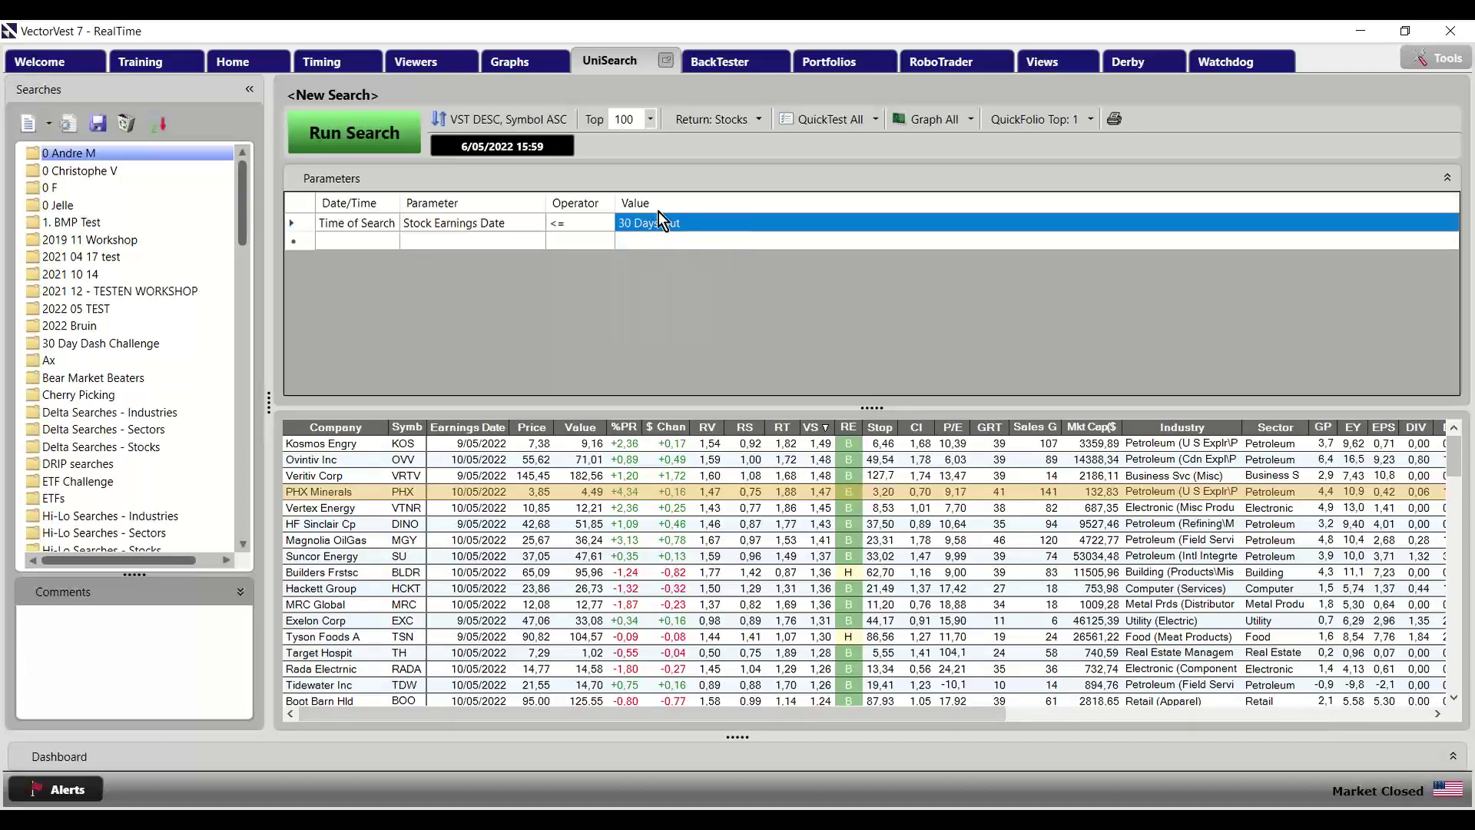
Add a Stock Watchlist filter condition to the search with the = operator
left_click(412, 239)
mouse_move(413, 269)
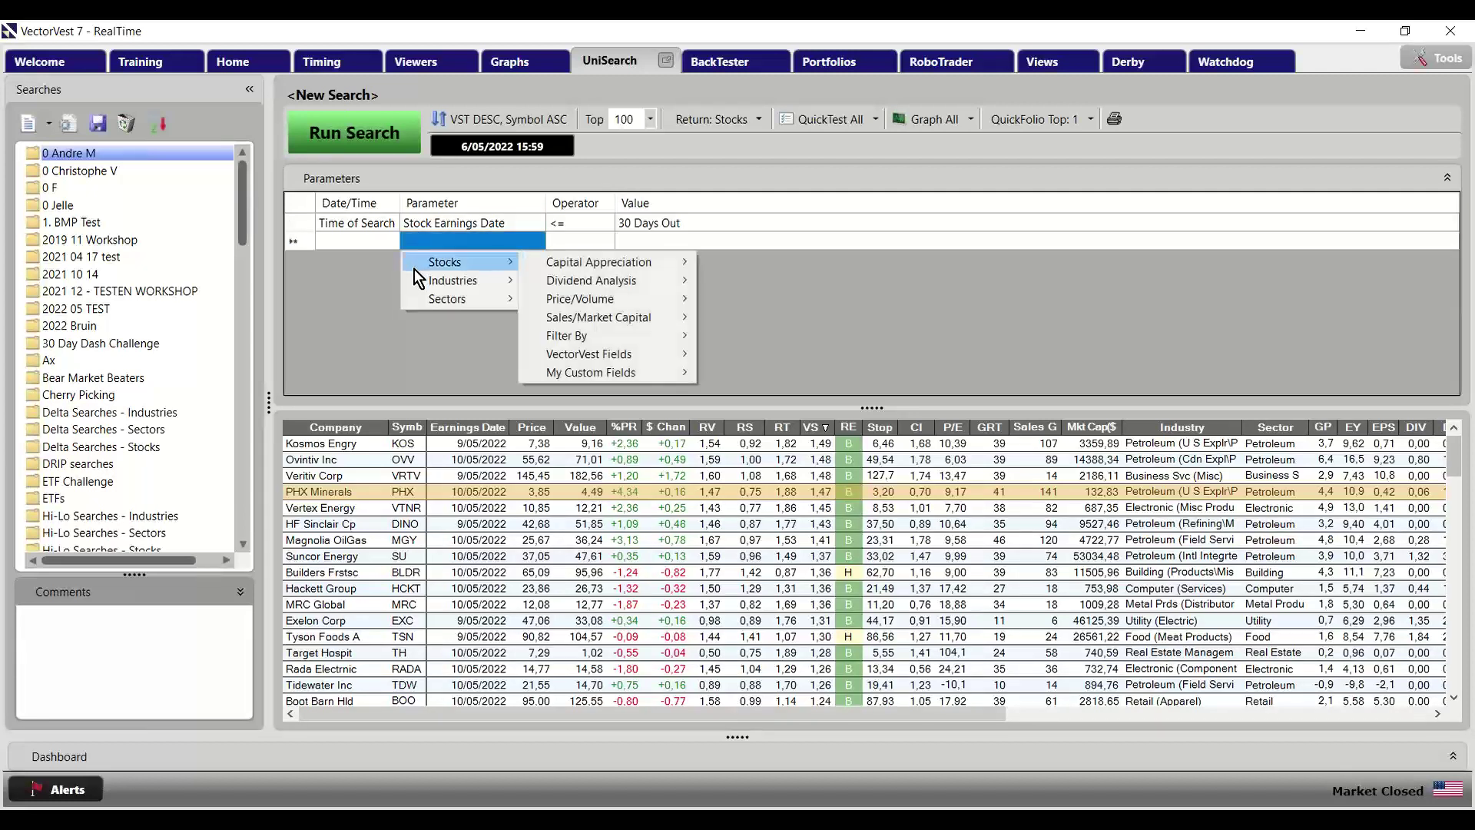
mouse_move(621, 338)
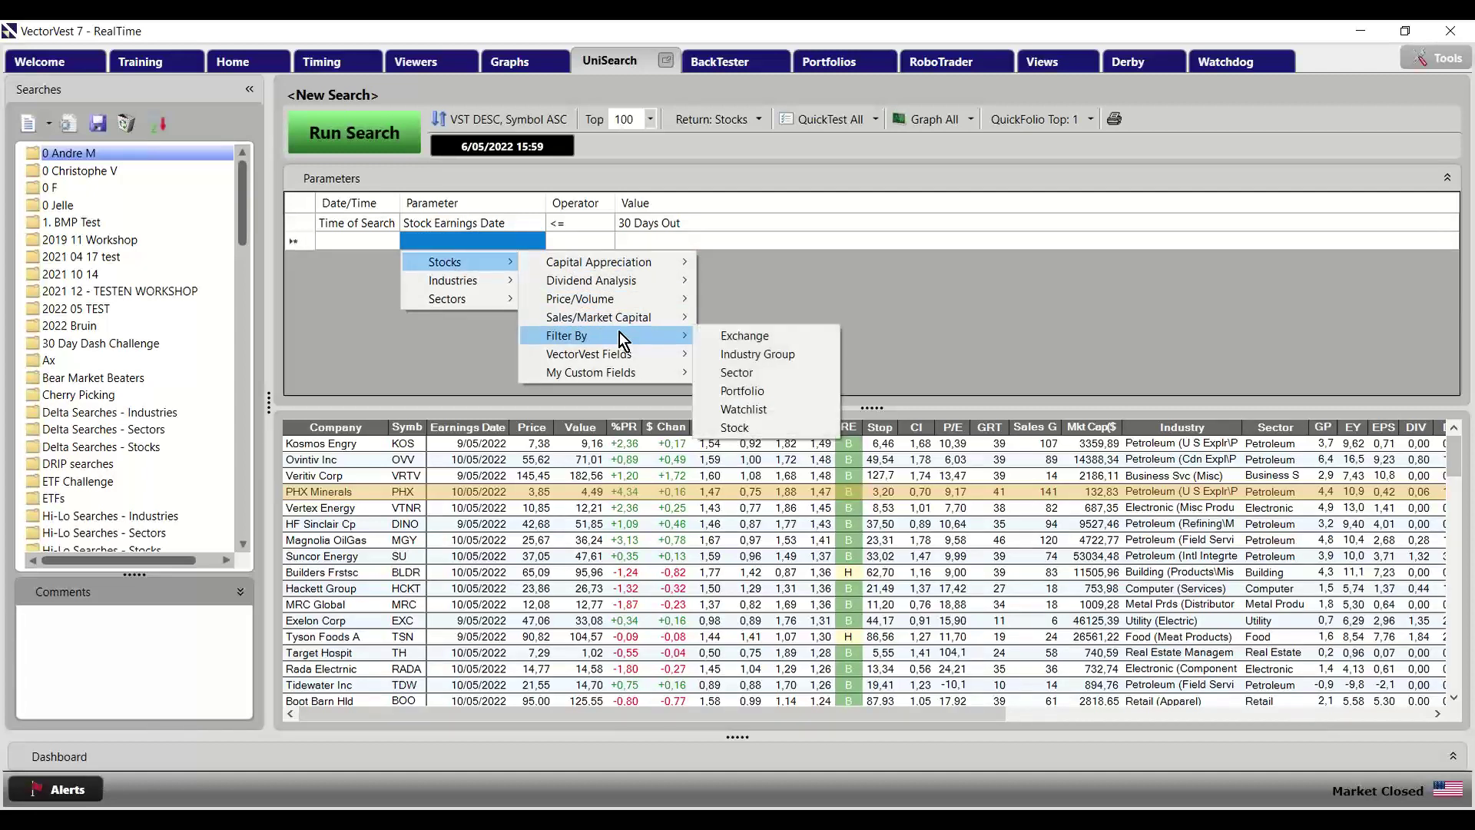
left_click(763, 405)
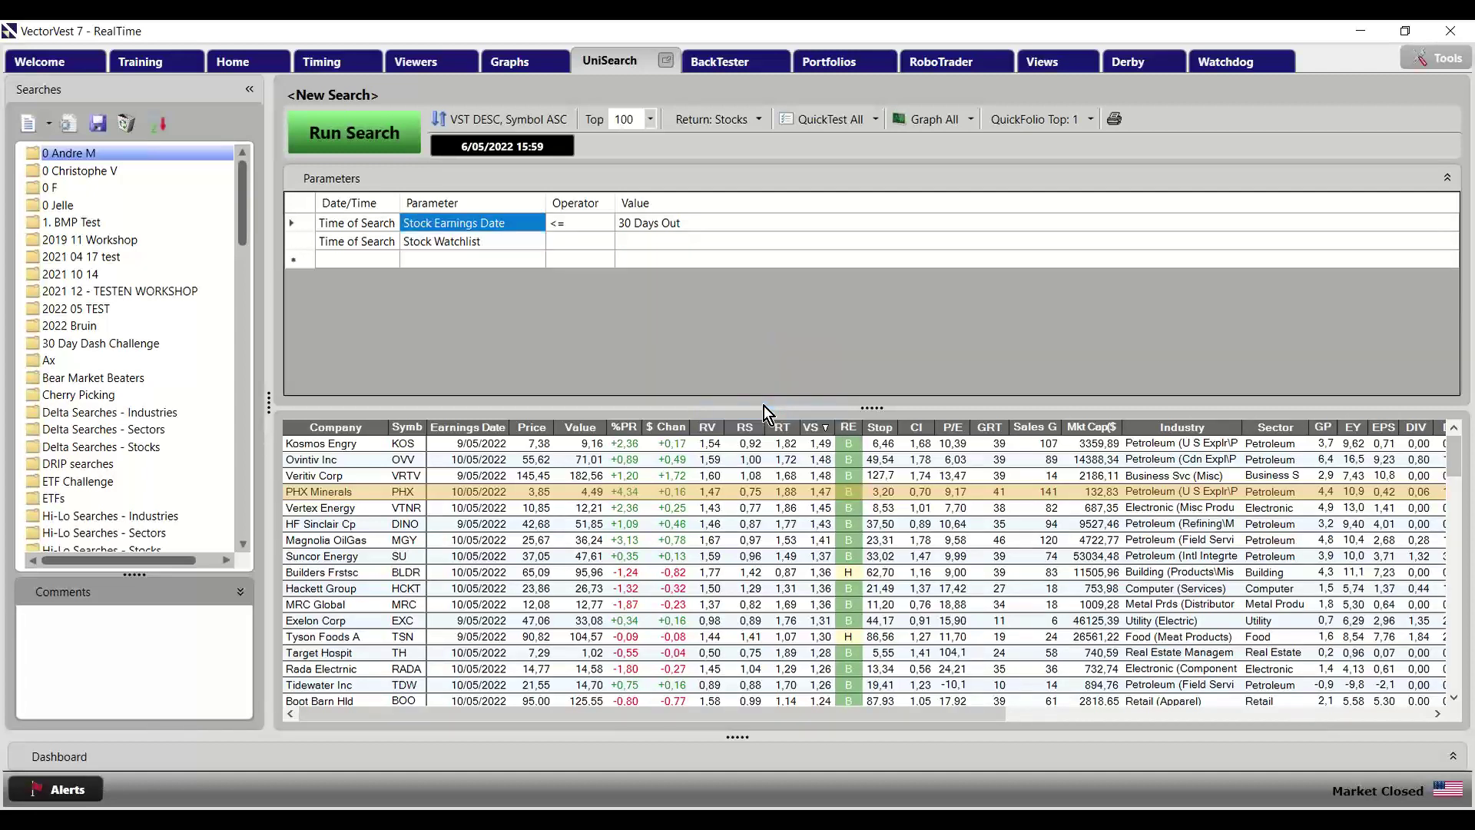
left_click(564, 241)
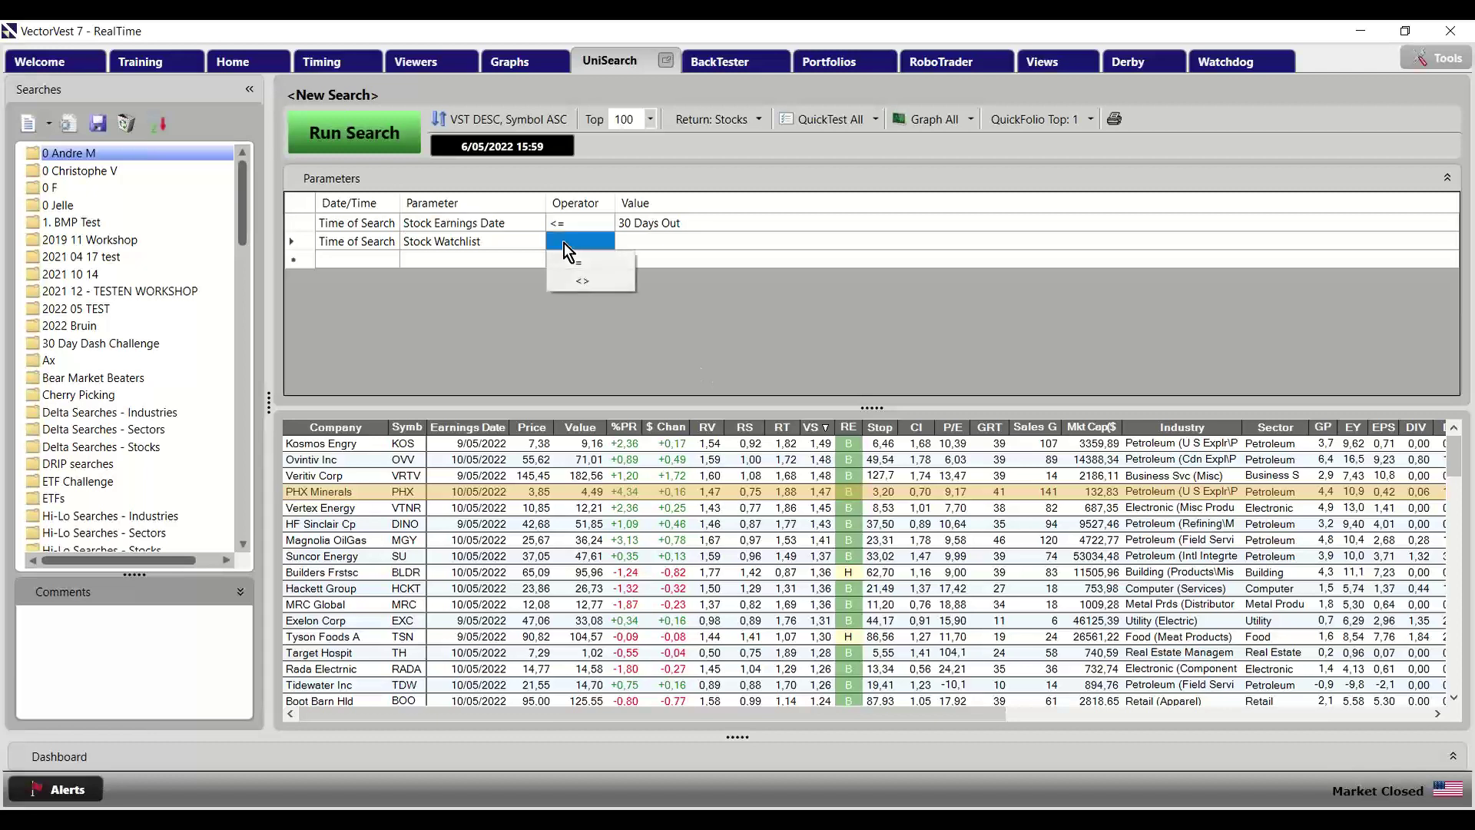
left_click(615, 266)
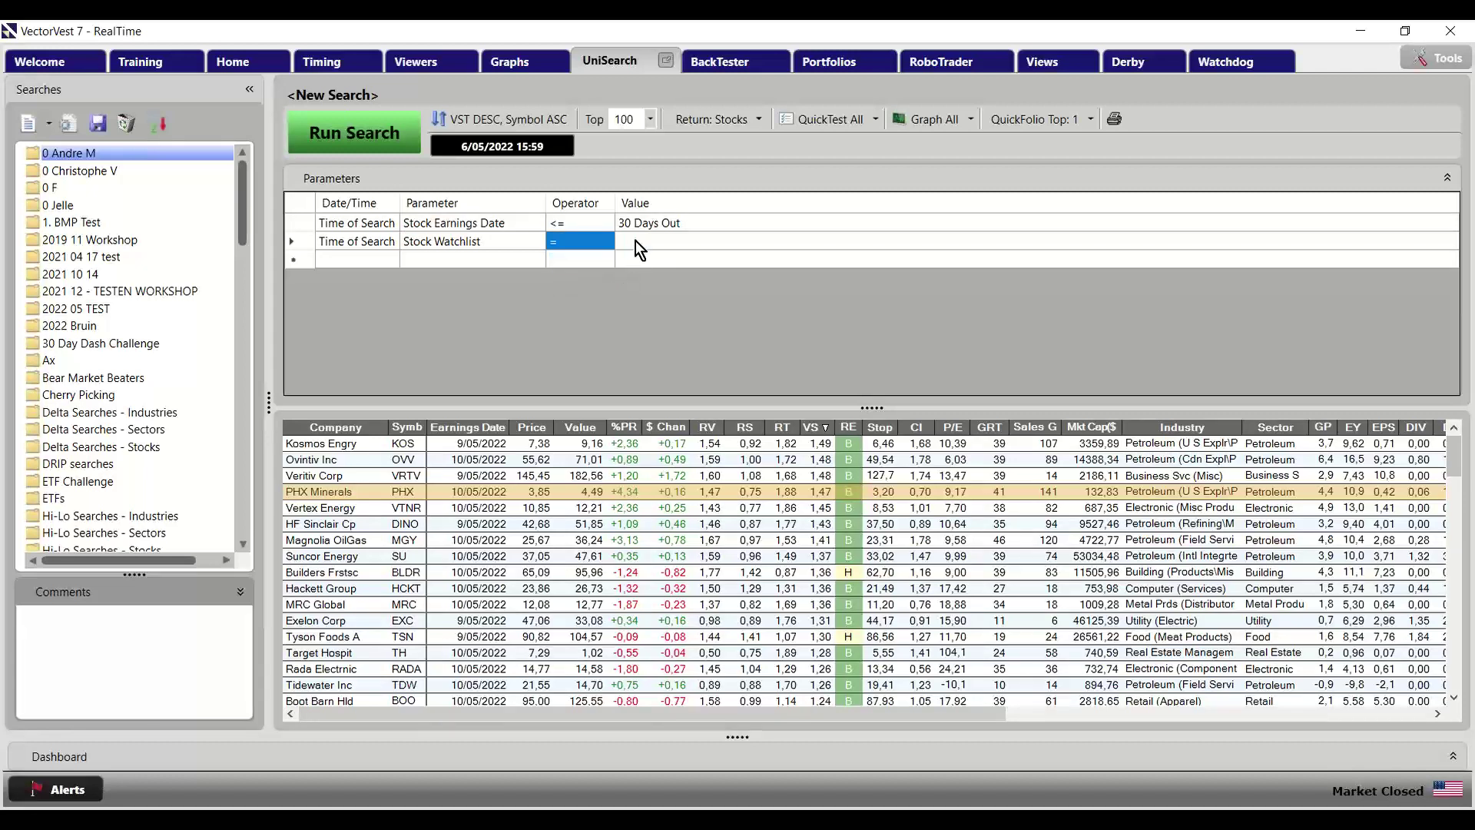
Choose 0 Welke belegger ben ik? from My WatchLists as the value of the Stock Watchlist condition
left_click(635, 242)
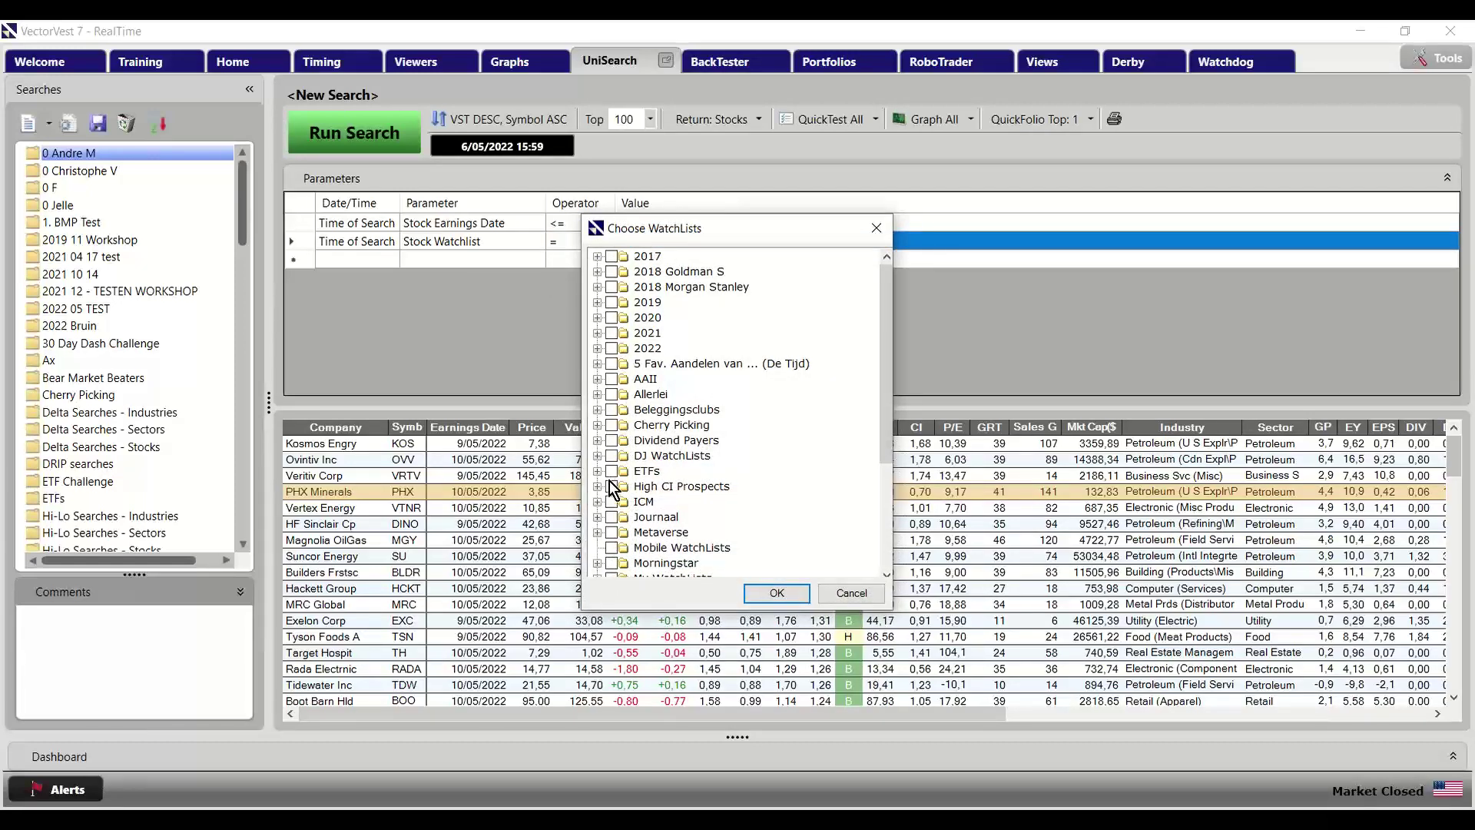
scroll(596, 547, "down", 2)
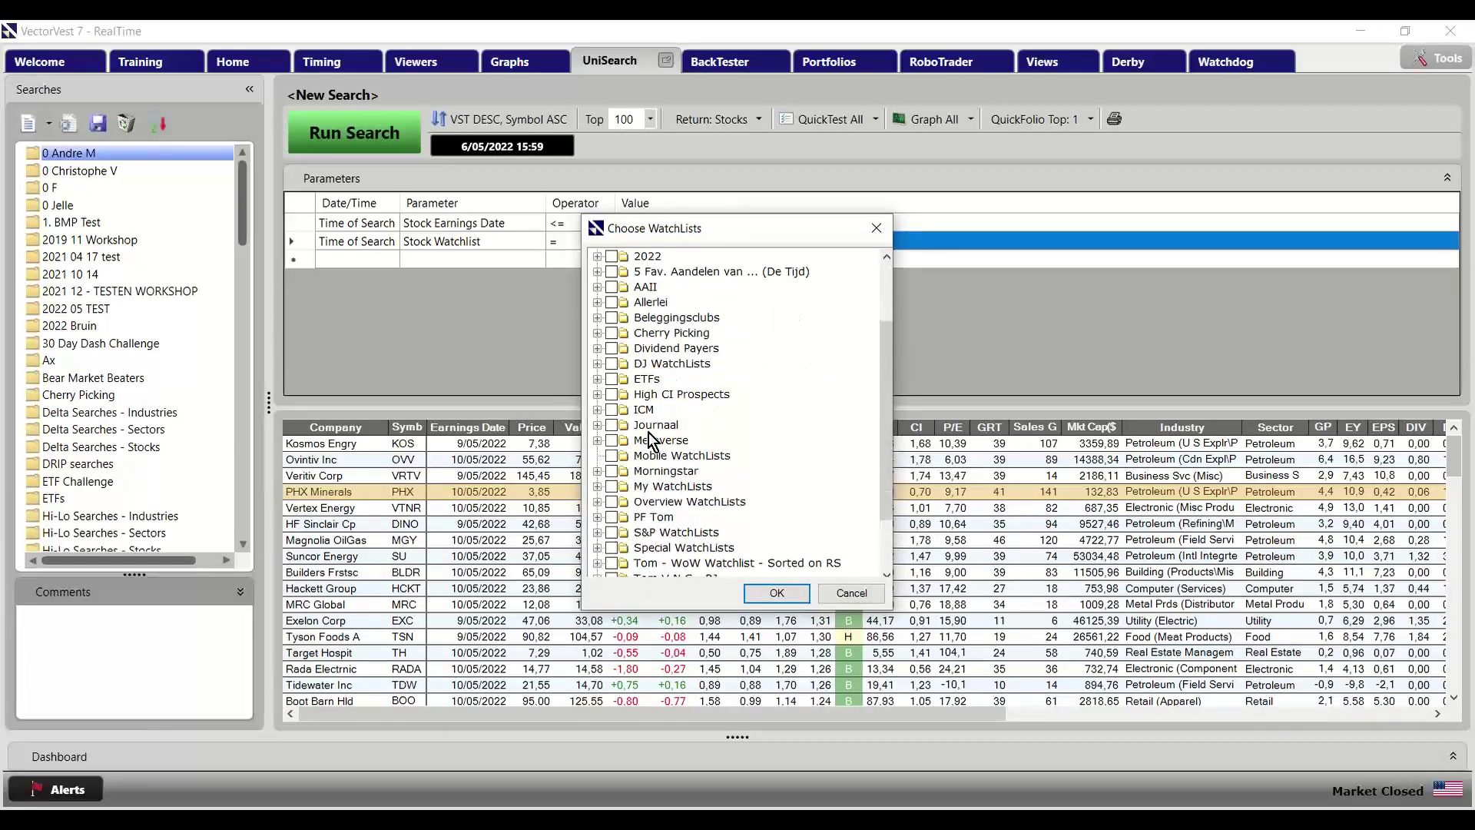
left_click(598, 488)
left_click(686, 276)
left_click(774, 594)
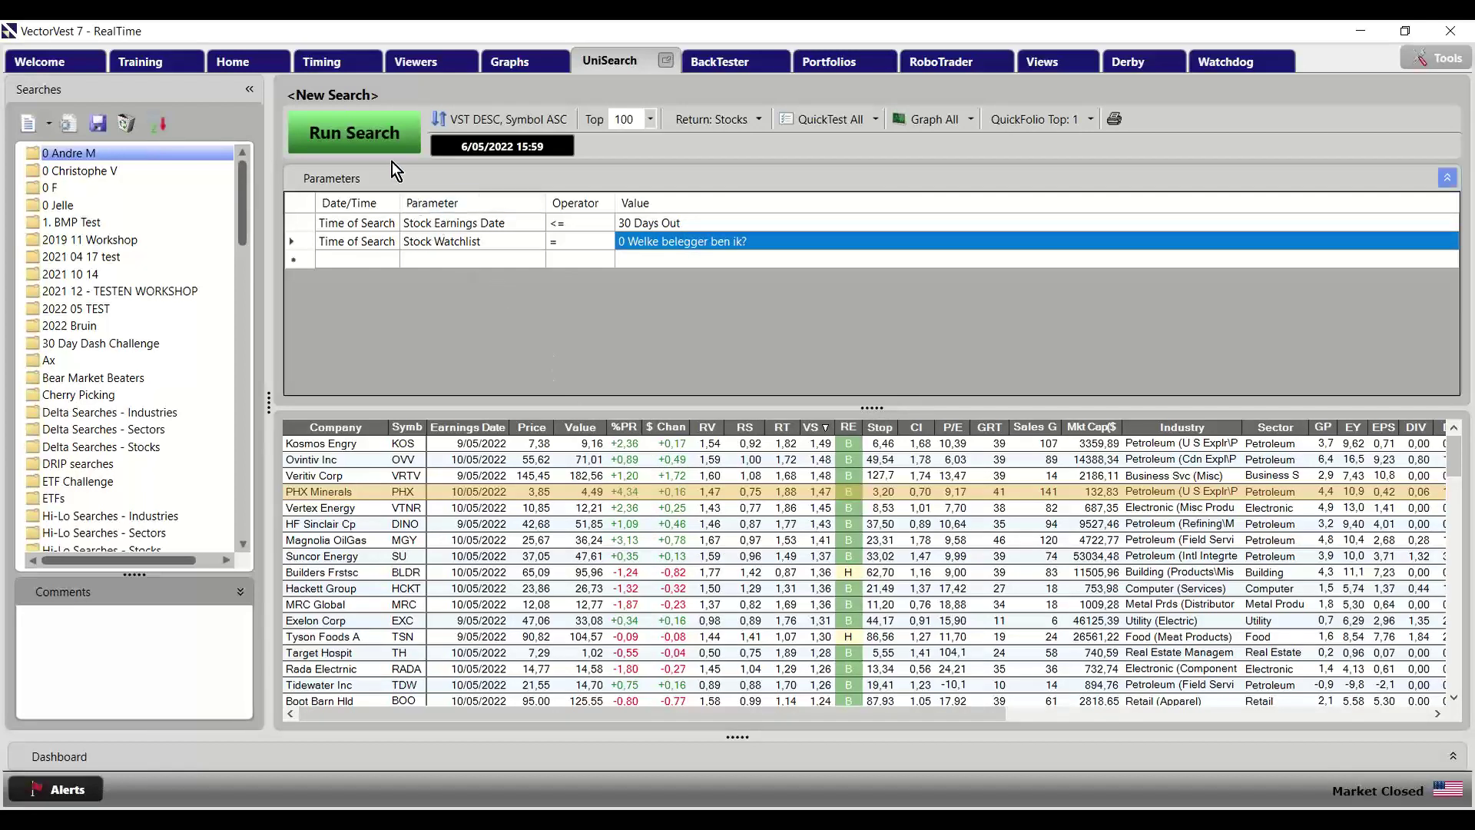
Run the watchlist earnings search and select Target Corp in the results
left_click(374, 132)
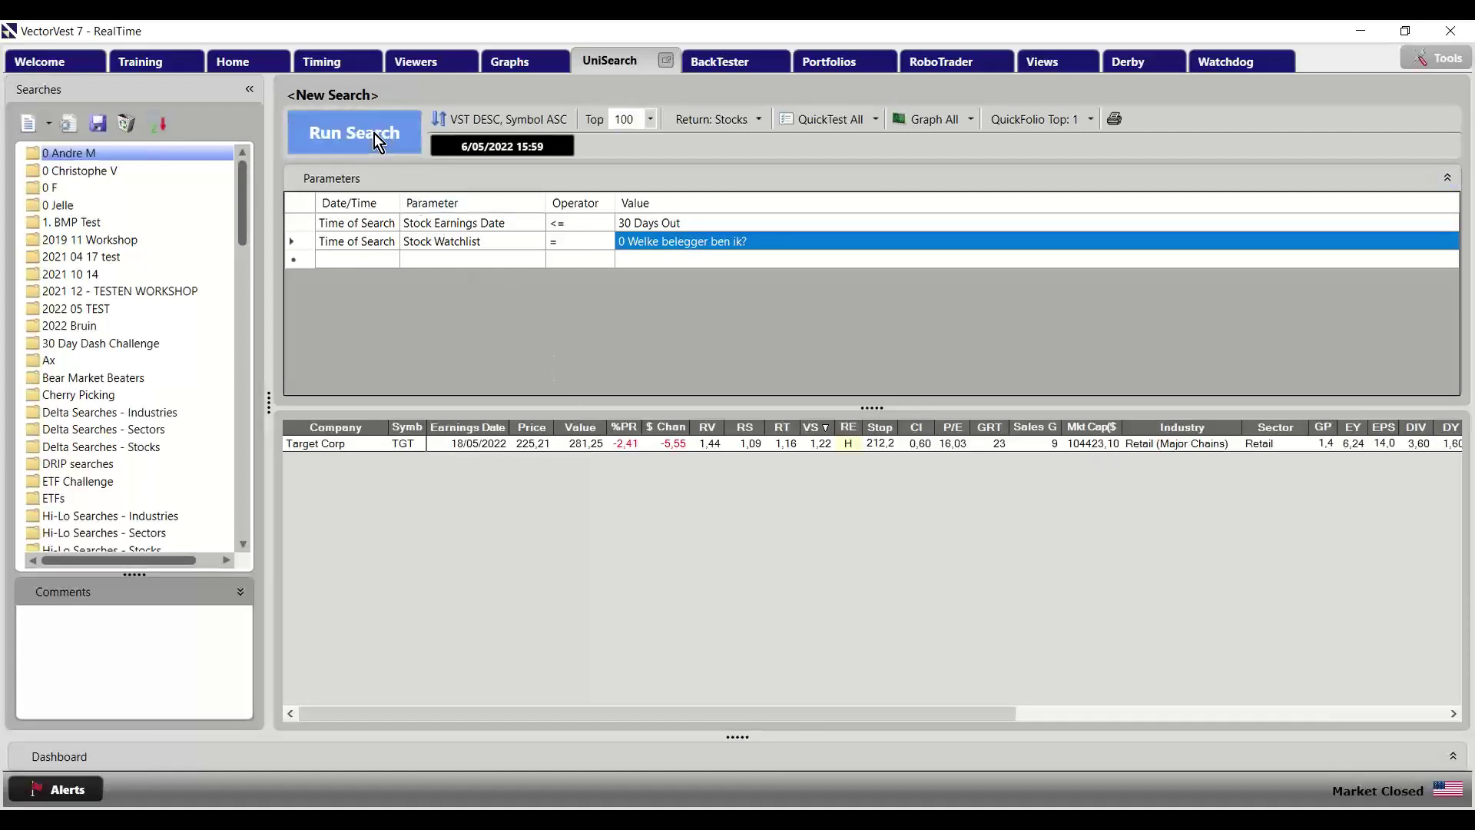
left_click(326, 442)
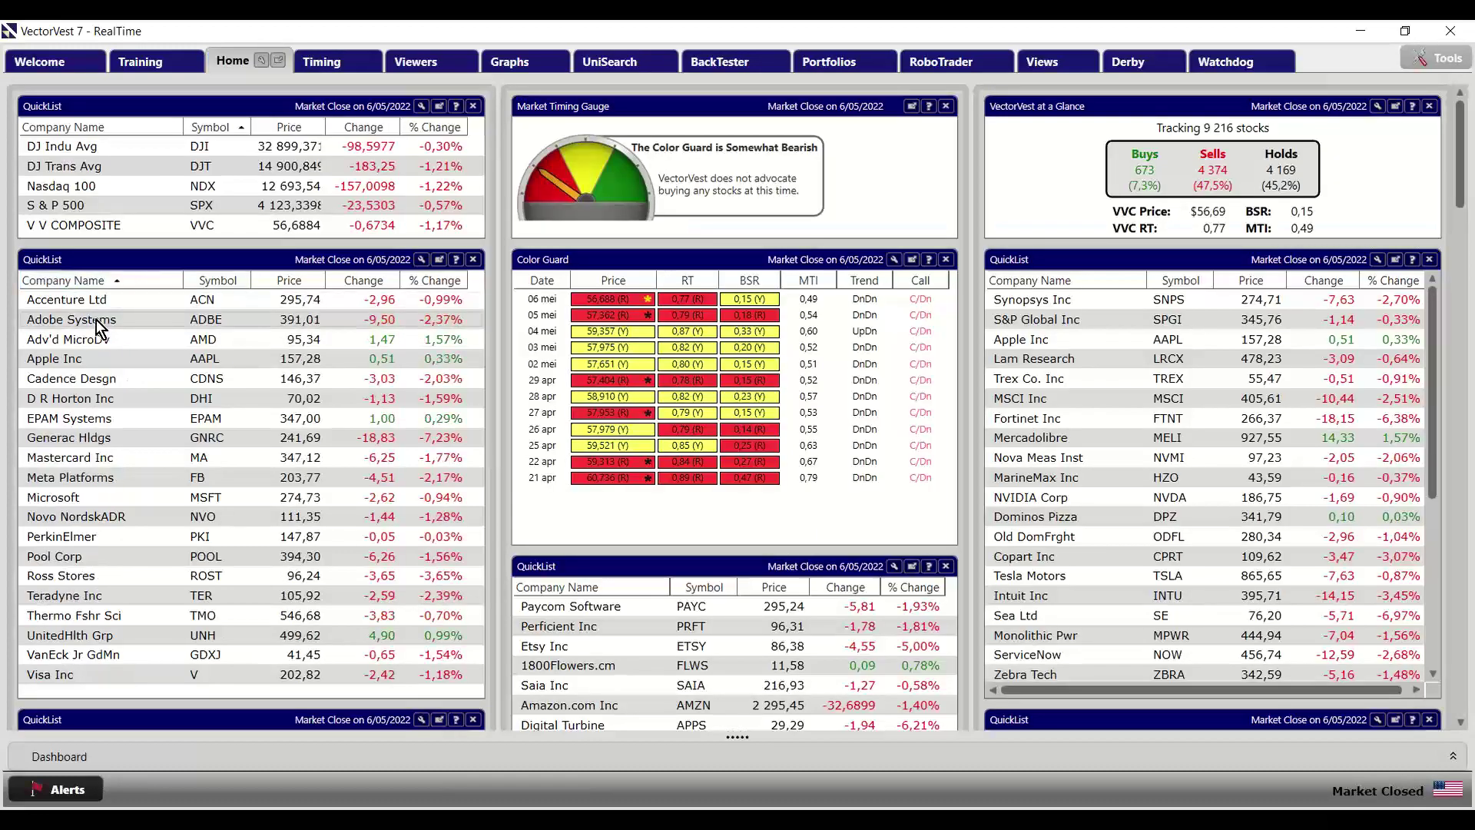
Open the stock graph of Accenture Ltd from the home page's QuickList and show the period 14/01/2020 to 8/07/2020
right_click(130, 320)
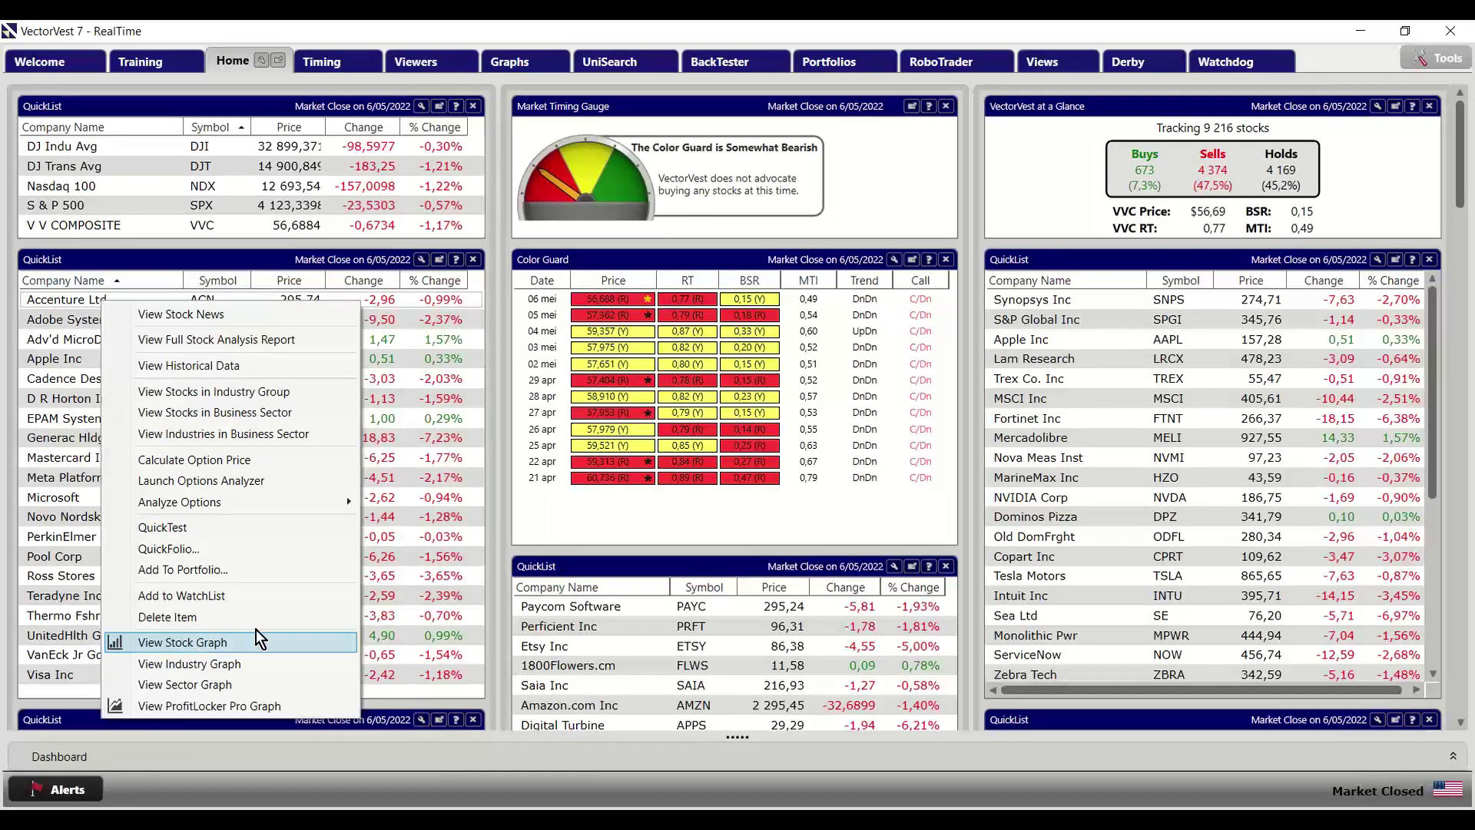
left_click(196, 645)
left_click(1156, 561)
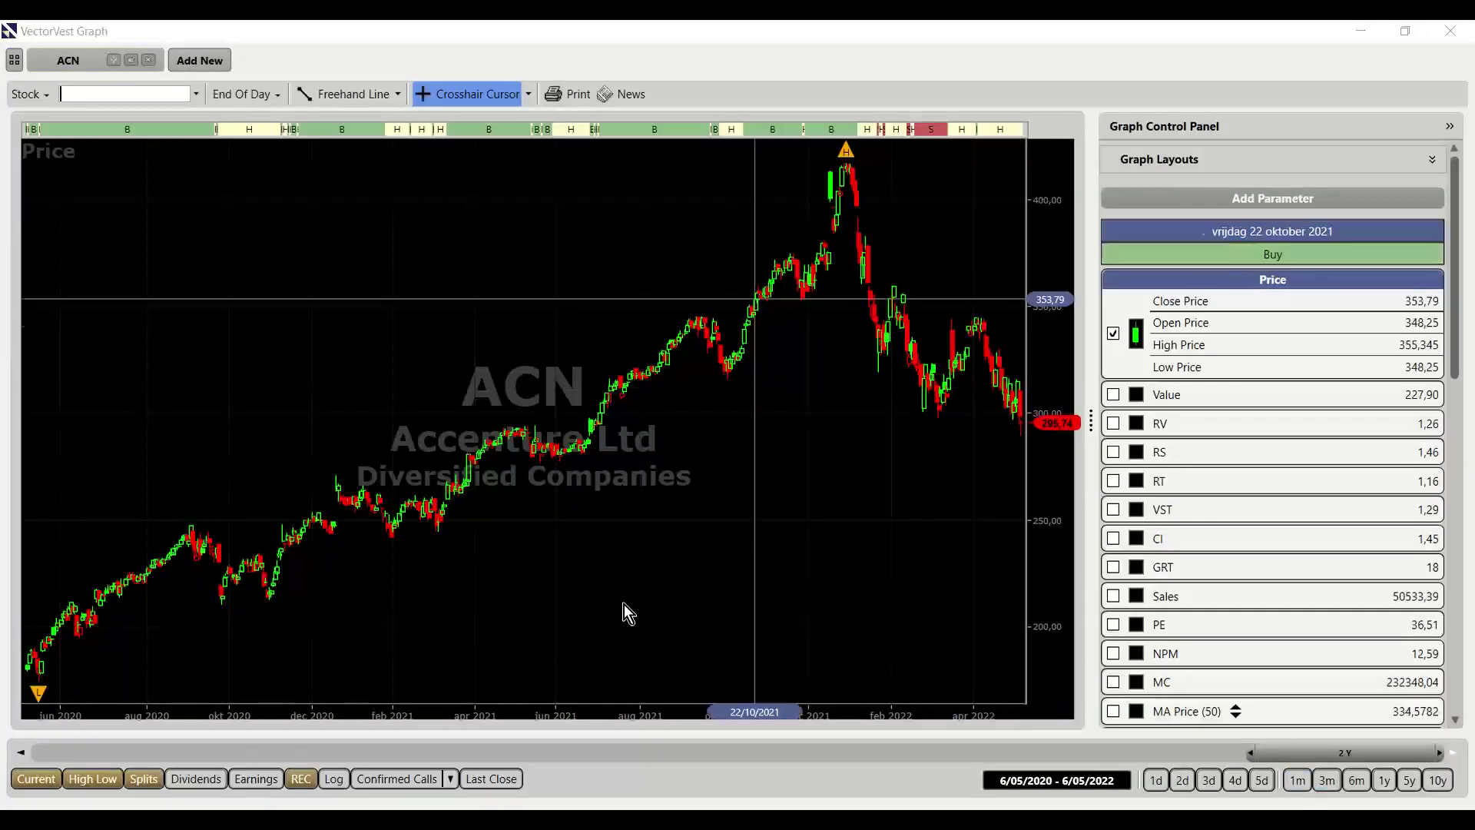
left_click_drag(1298, 760, 1212, 760)
left_click_drag(525, 362, 764, 390)
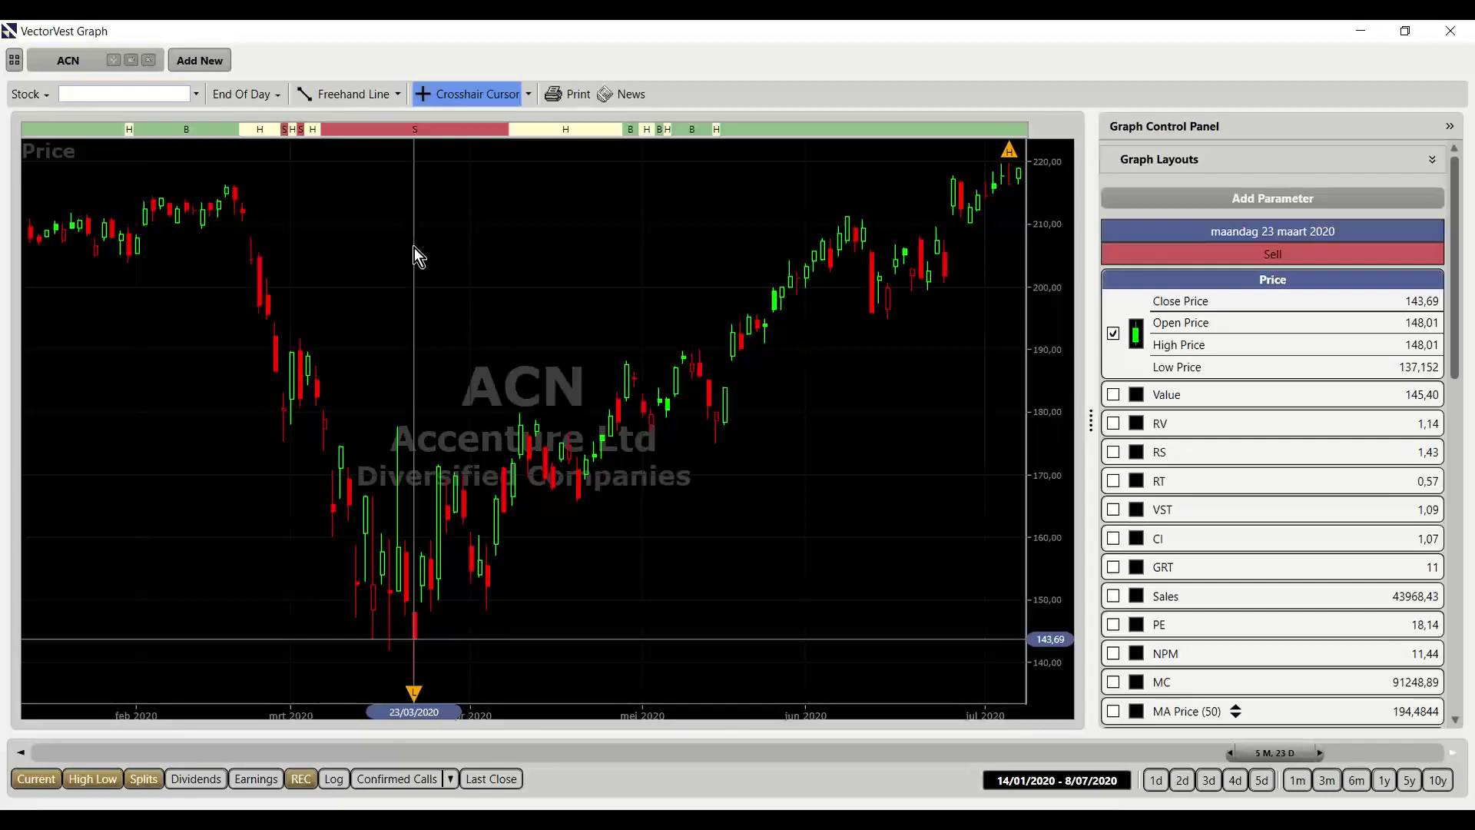
Display the earnings markers on the Accenture graph and turn off the crosshair cursor
left_click(259, 779)
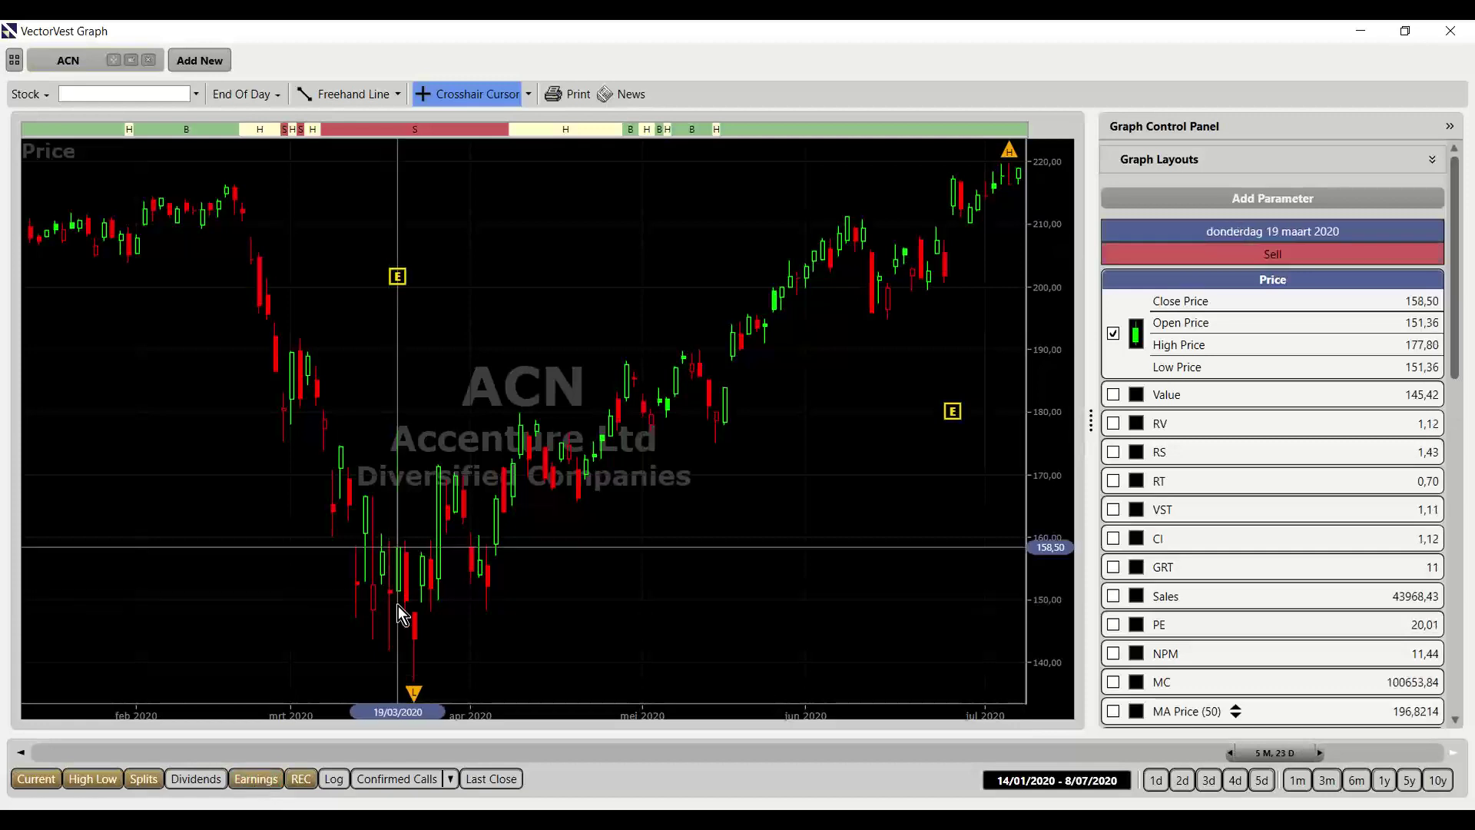
left_click(480, 91)
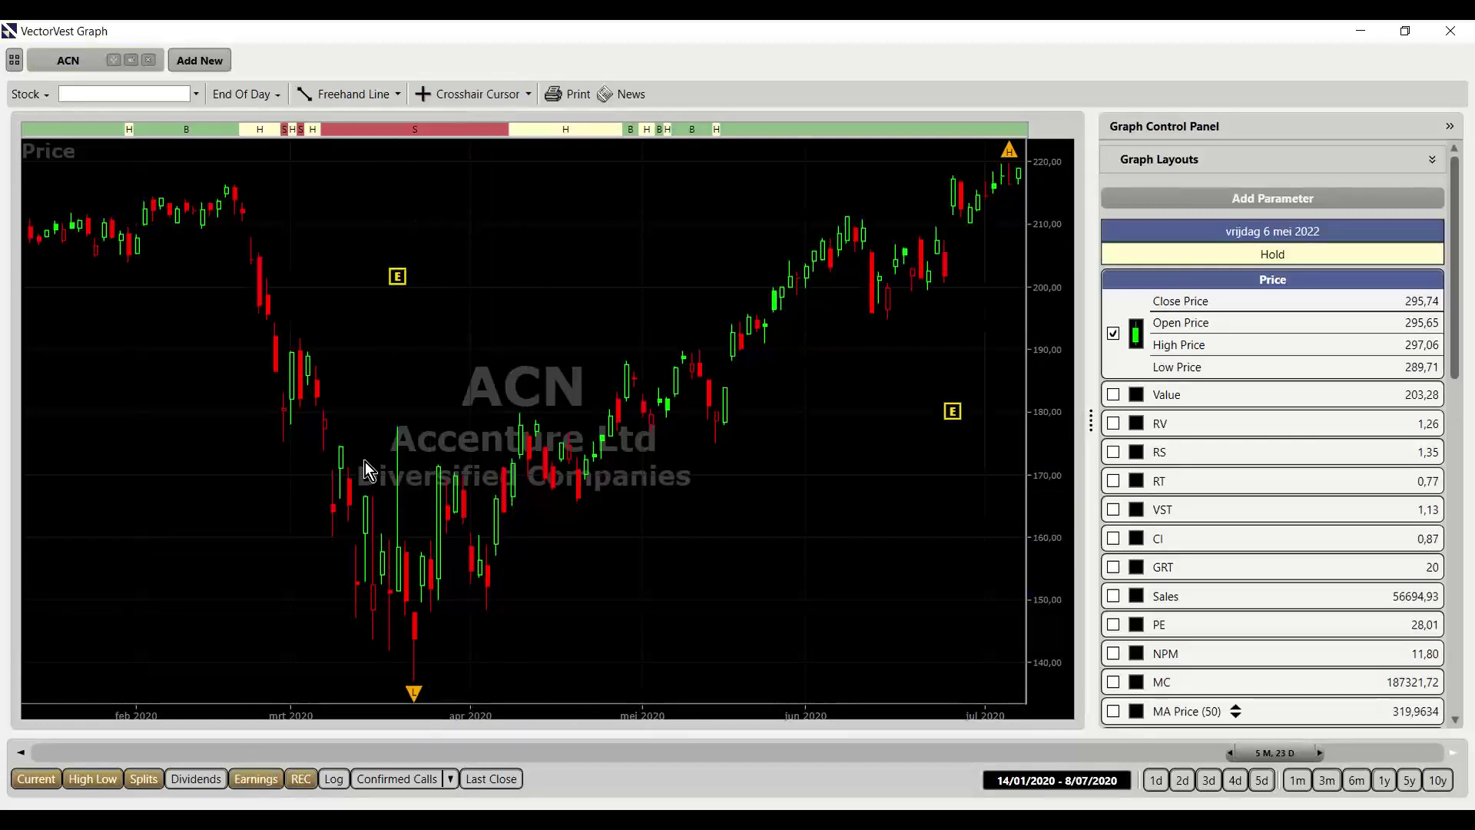
left_click_drag(246, 524, 499, 532)
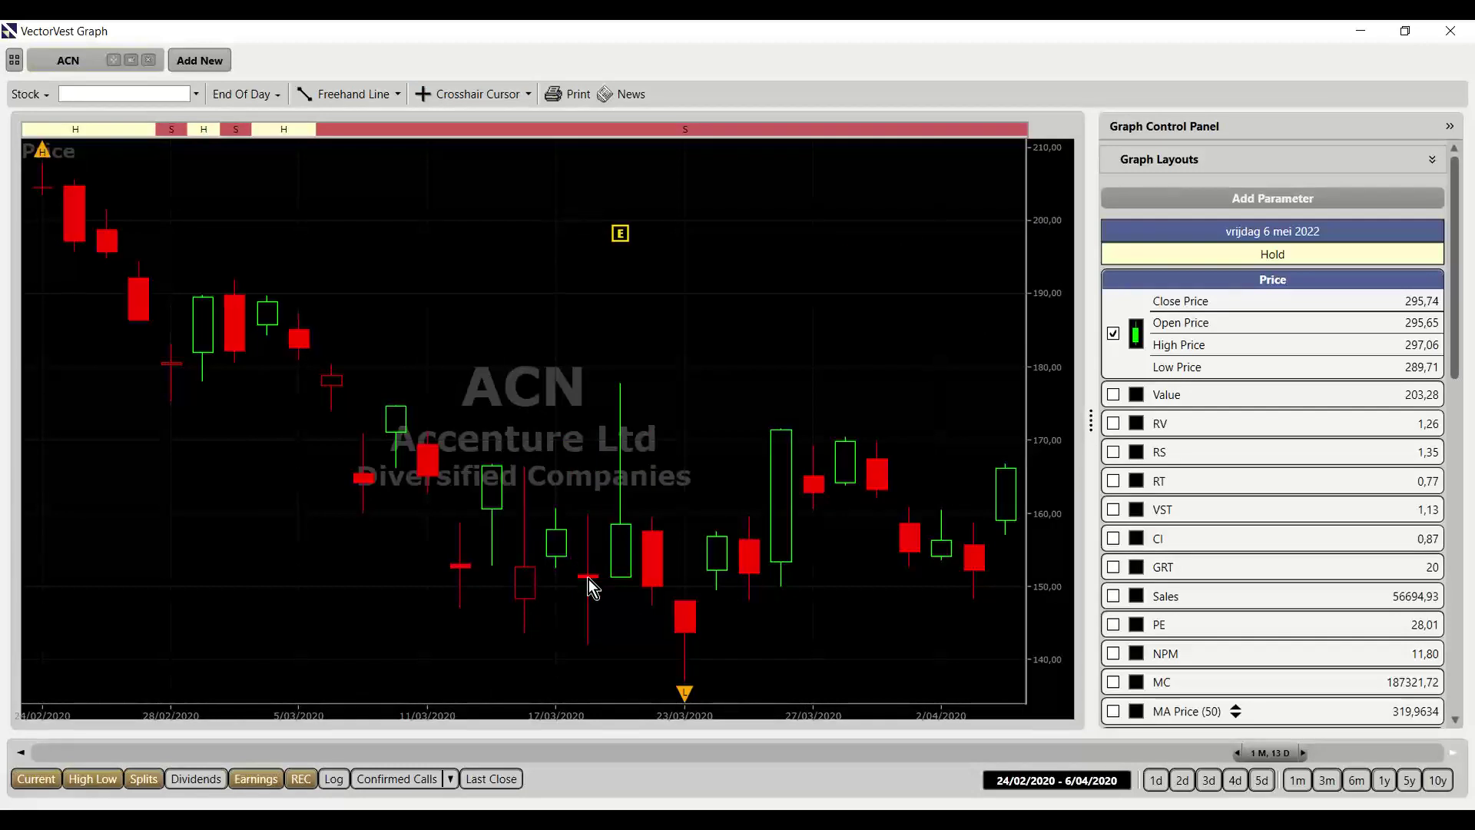
Place a date line on the Accenture graph at 18/03/2020 and advance it one day to 19/03/2020
left_click(528, 94)
left_click(490, 184)
left_click(587, 505)
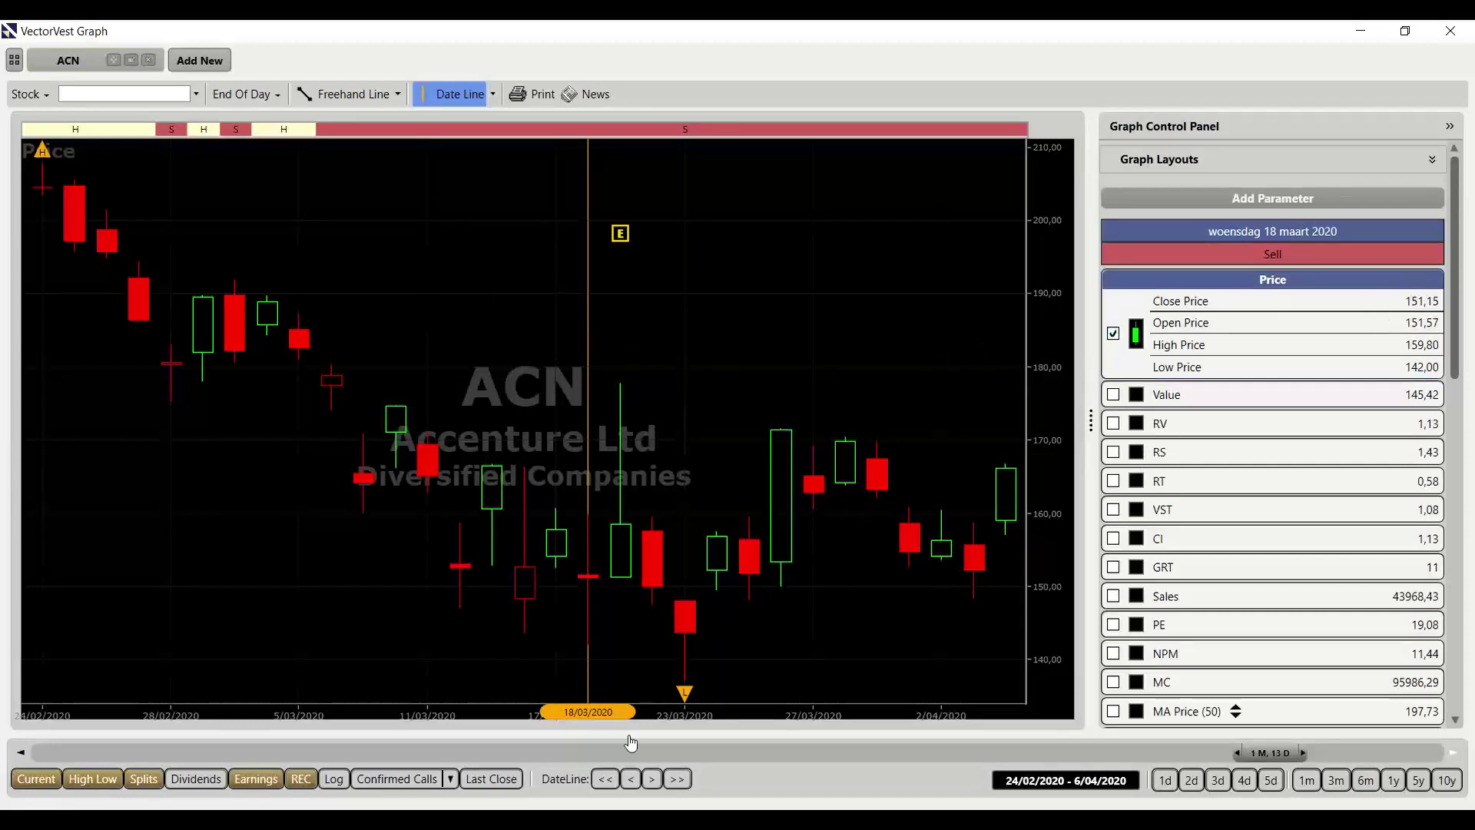
left_click(653, 779)
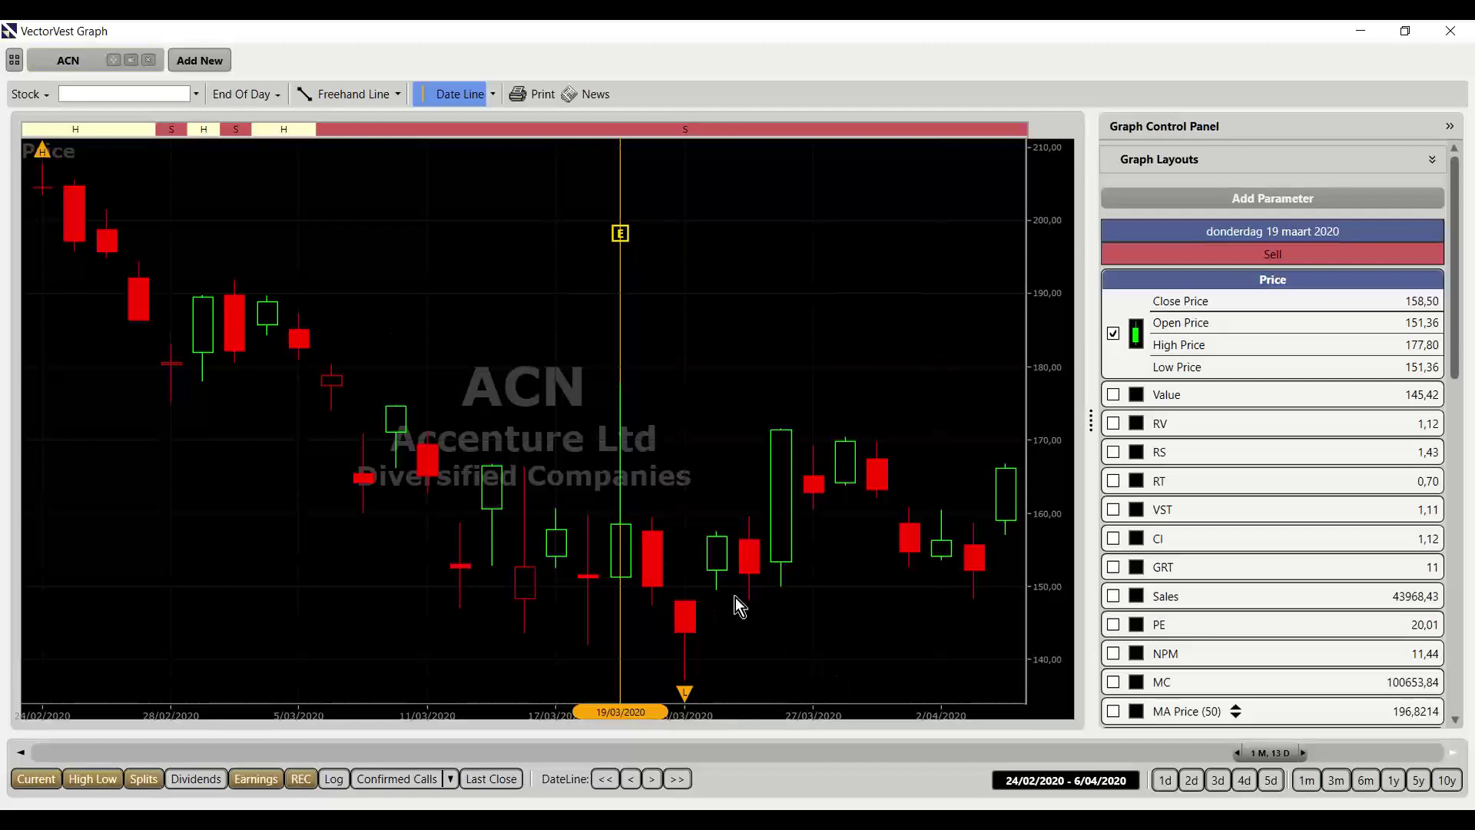
Review the Accenture earnings markers over 2019 and 2020 and return to the UniSearch search
scroll(446, 486, "down", 5)
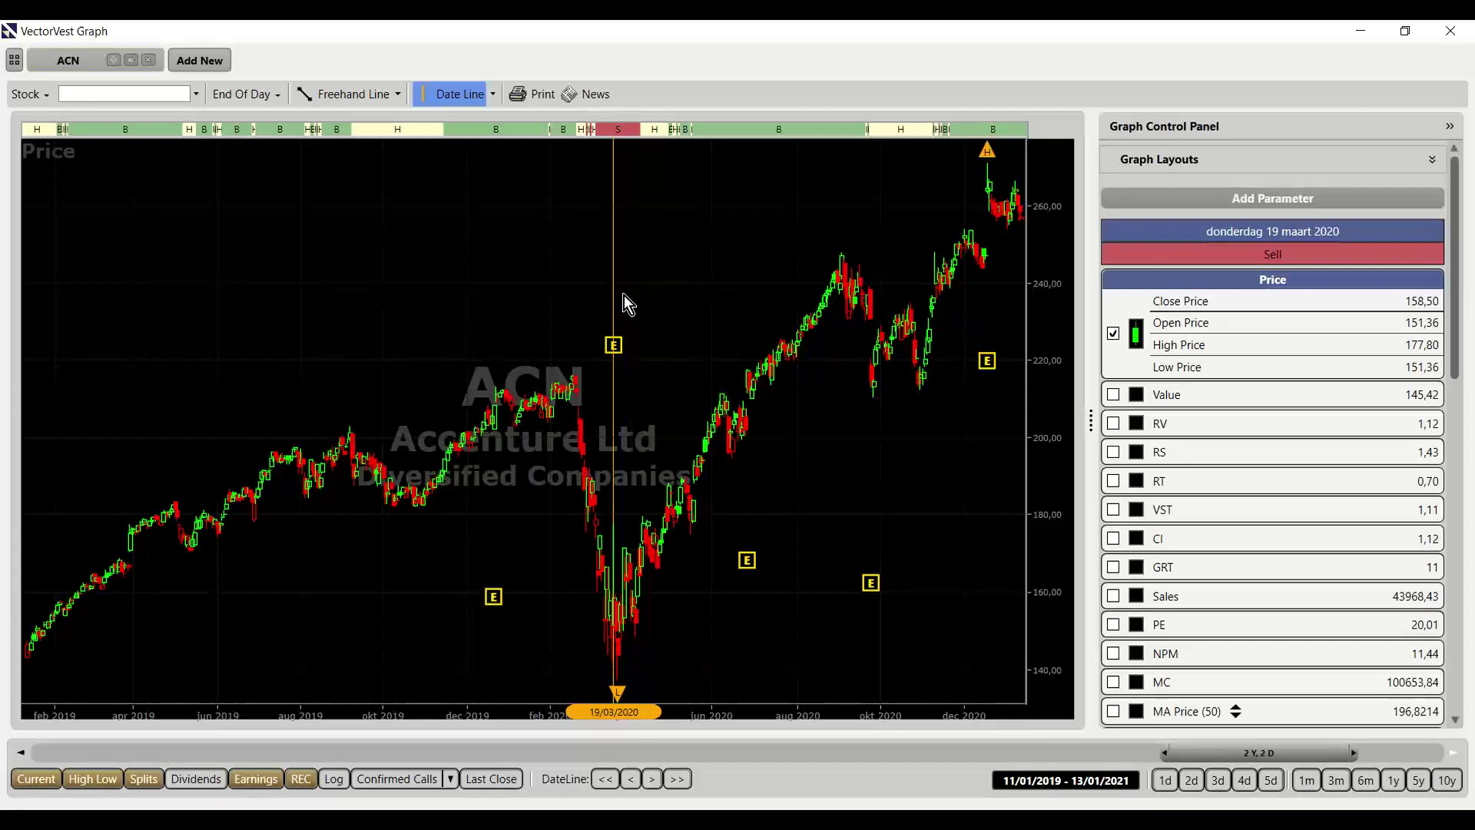
key("alt+Tab")
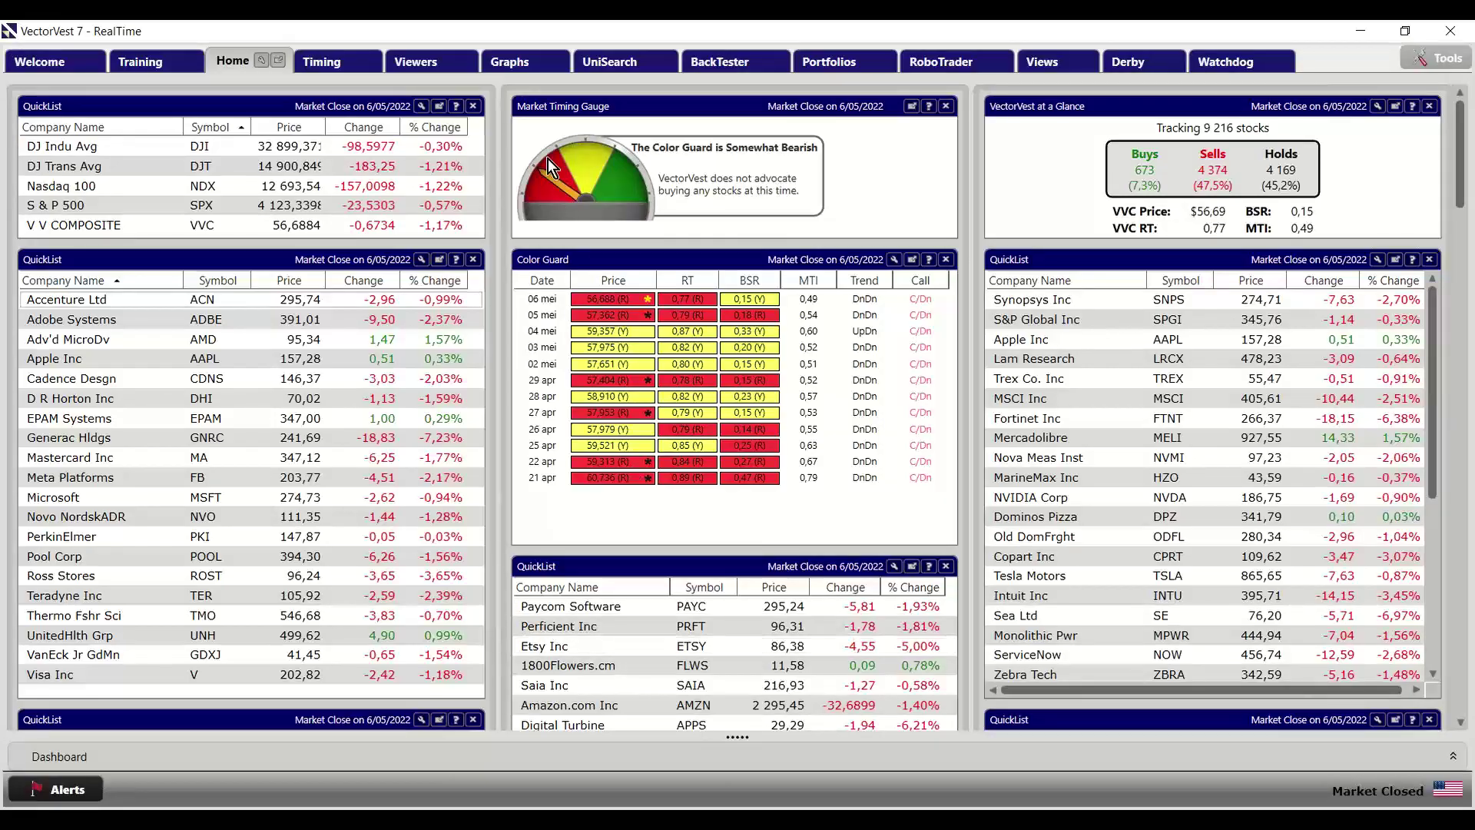
left_click(619, 61)
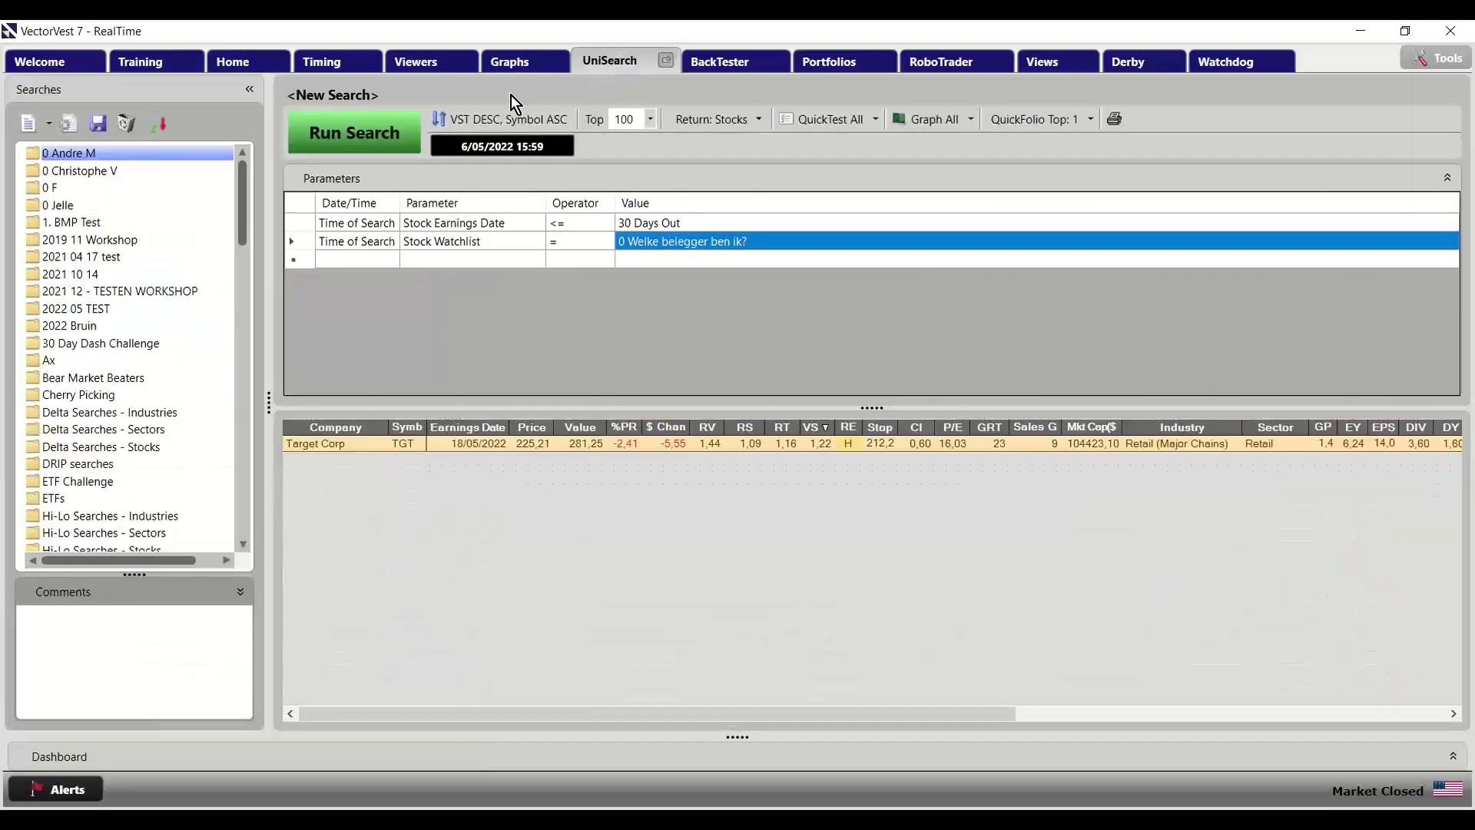
Set the Stock Earnings Date condition to a custom range of 2 days out
left_click(306, 225)
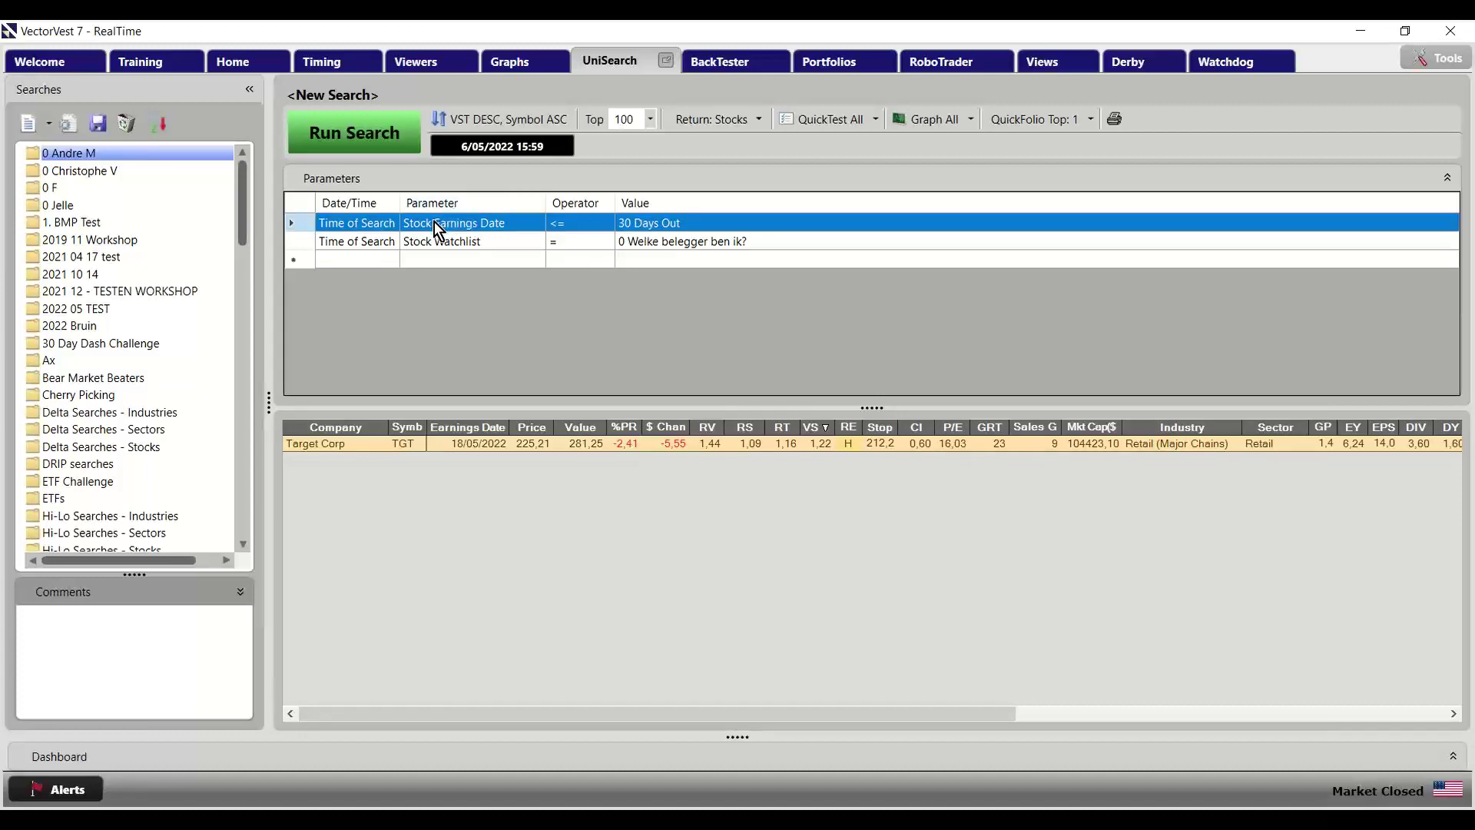
left_click(644, 224)
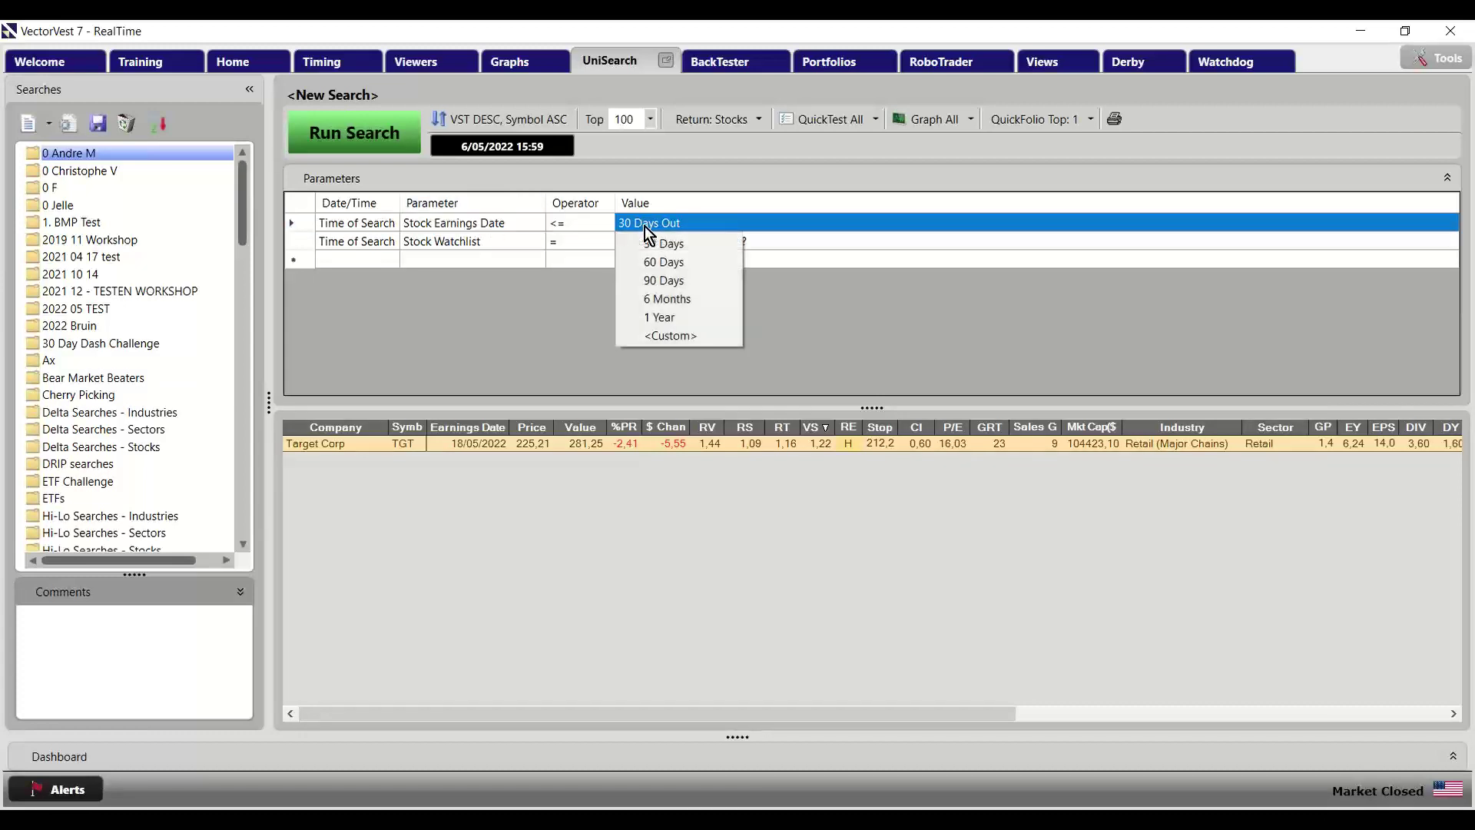
left_click(662, 336)
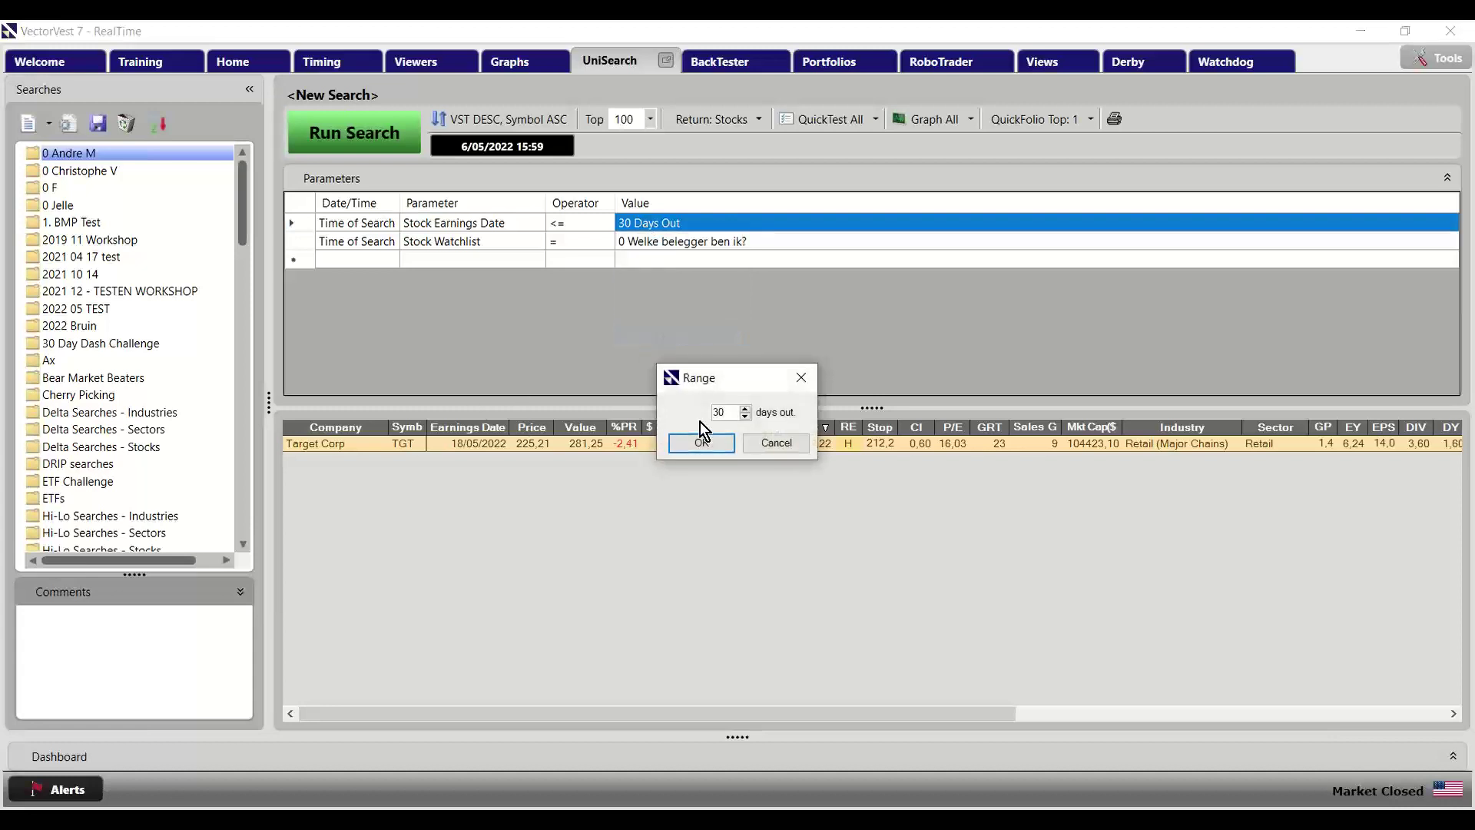
left_click(744, 415)
left_click(744, 415)
left_click(744, 416)
left_click(705, 442)
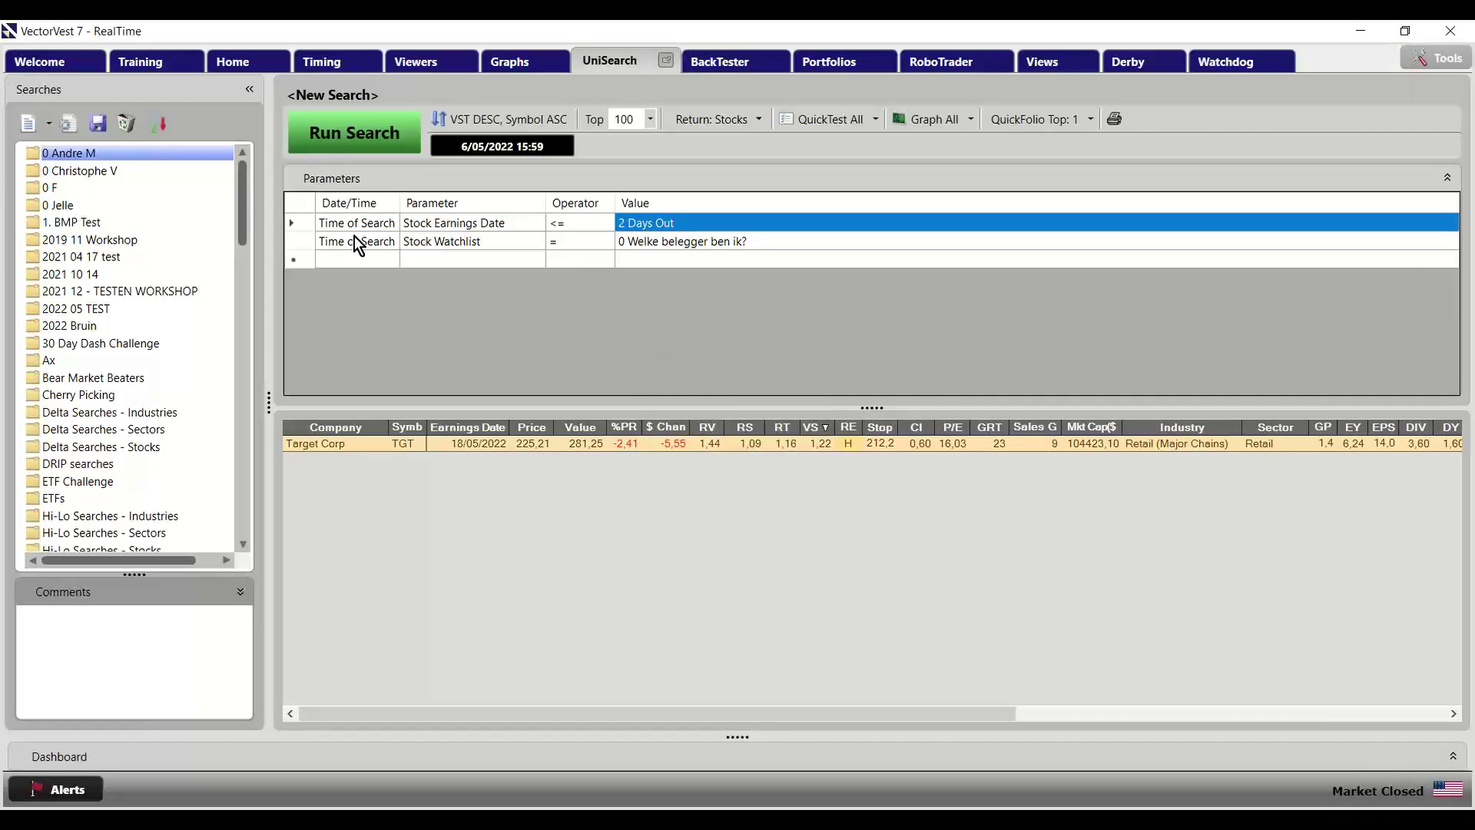
Add the S&P500 watchlist from S&P WatchLists to the Stock Watchlist condition
left_click(298, 243)
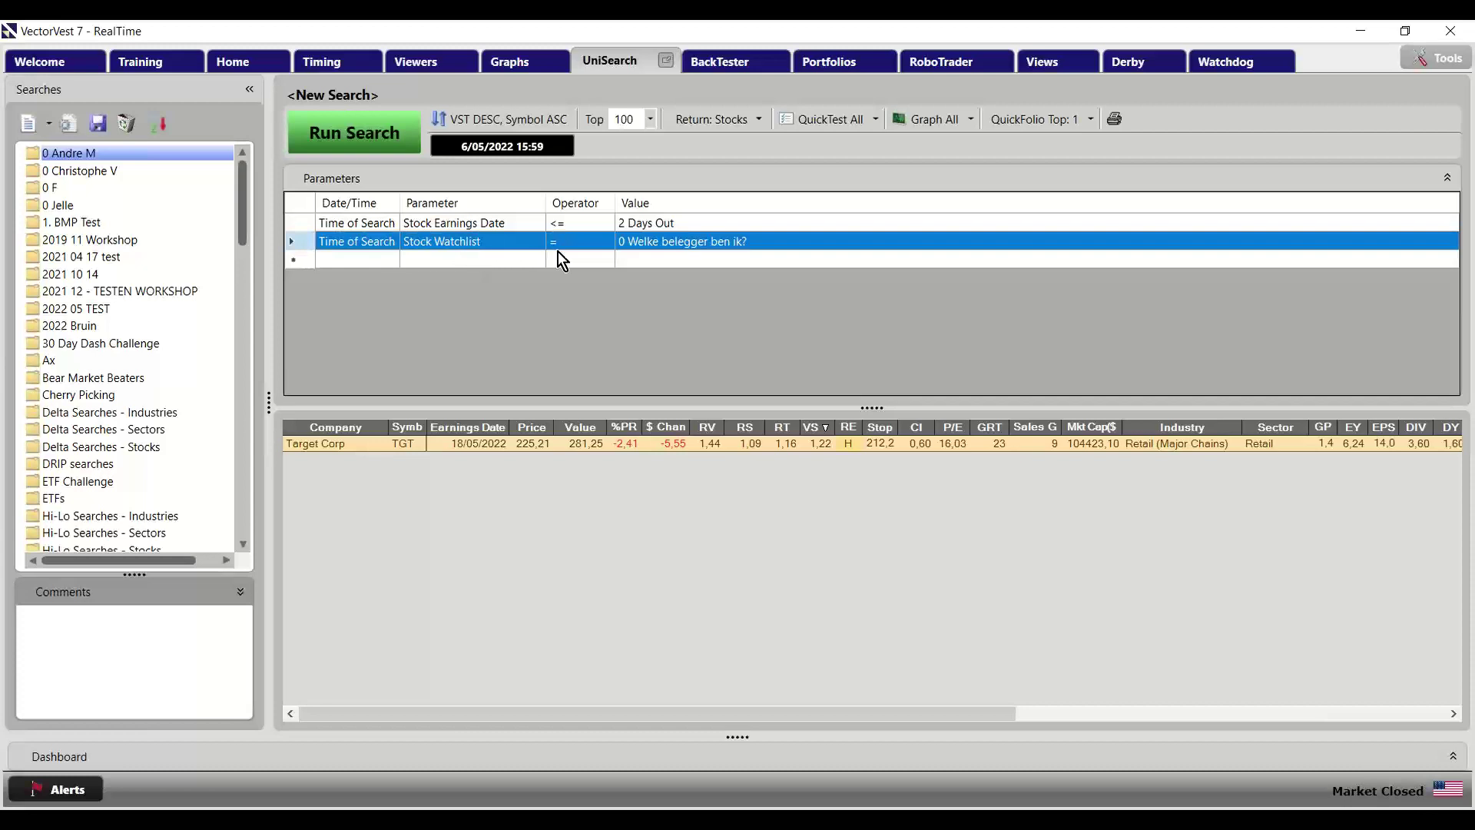
left_click(626, 246)
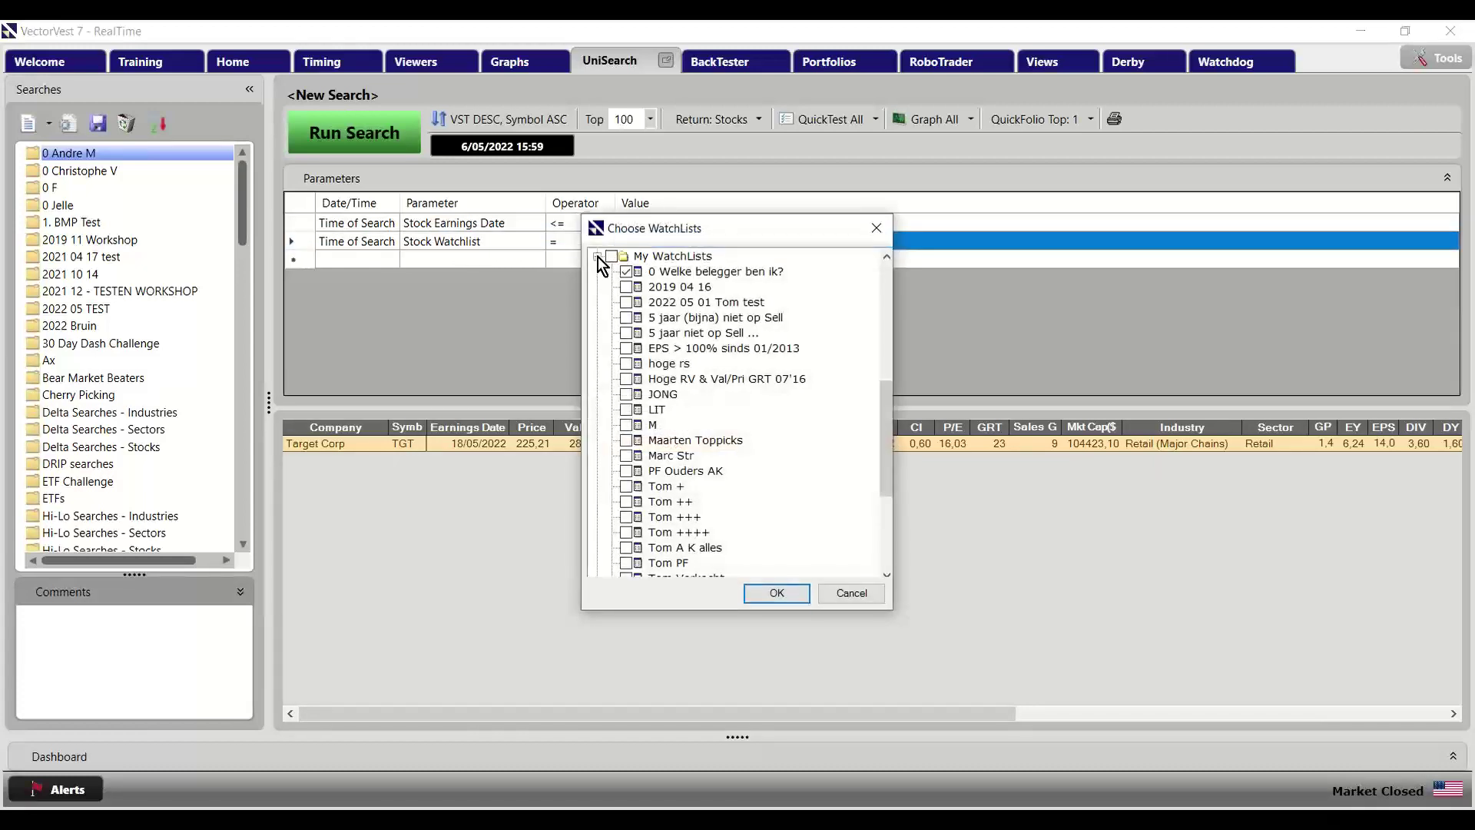
left_click(598, 256)
left_click(597, 456)
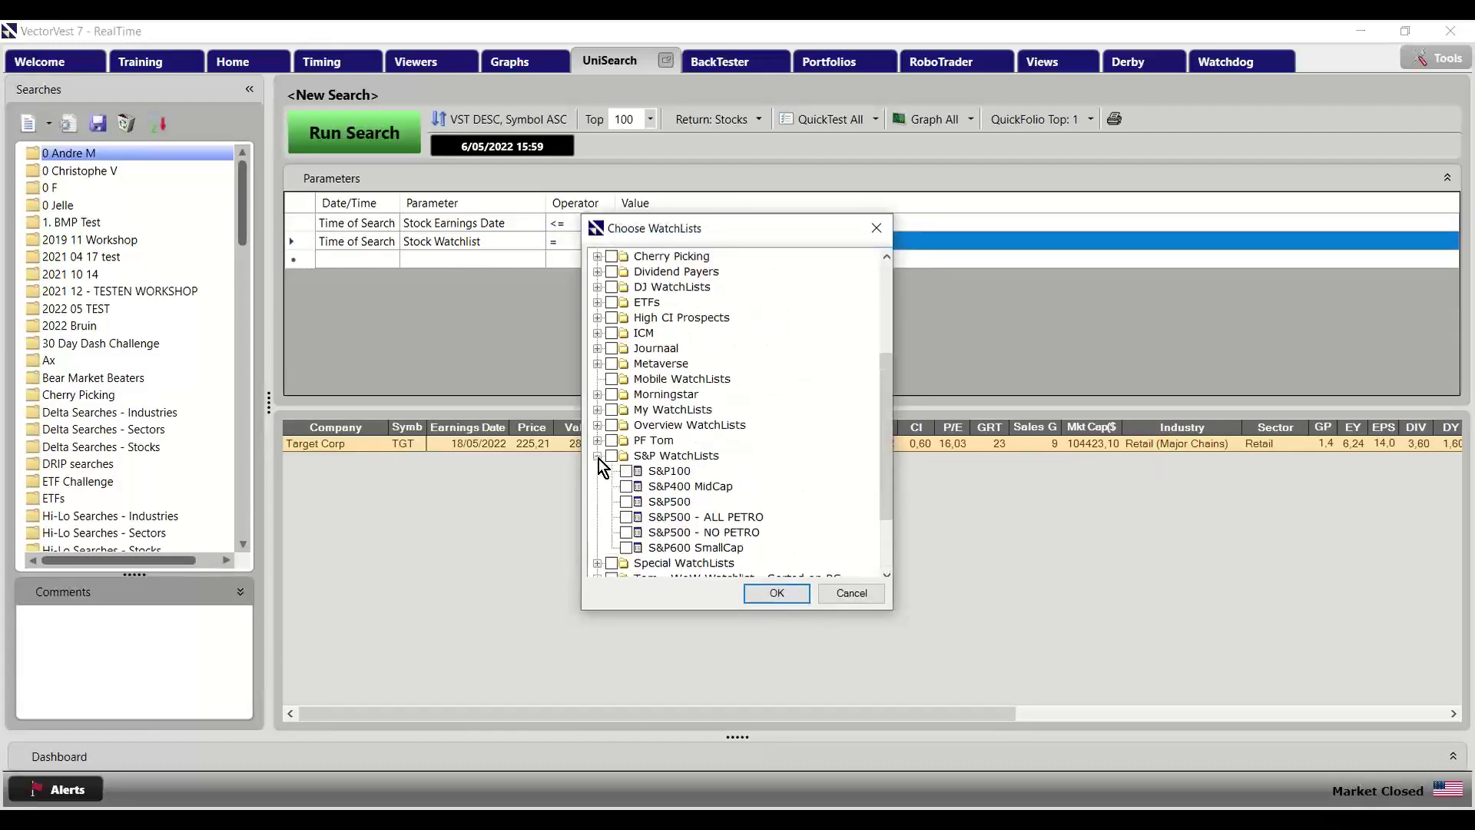
left_click(775, 594)
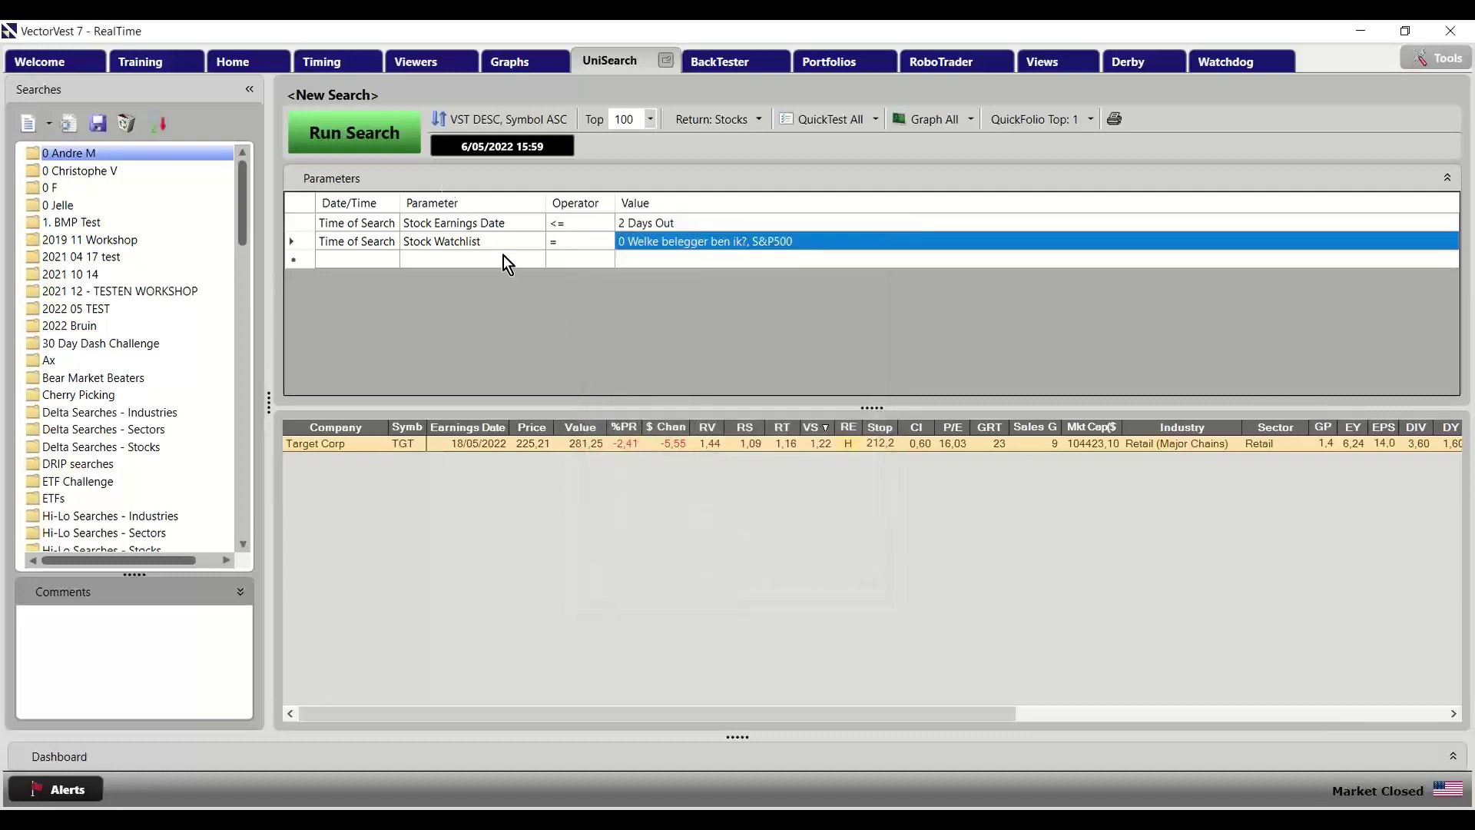
Change the search's primary sort to RS in descending order
left_click(485, 126)
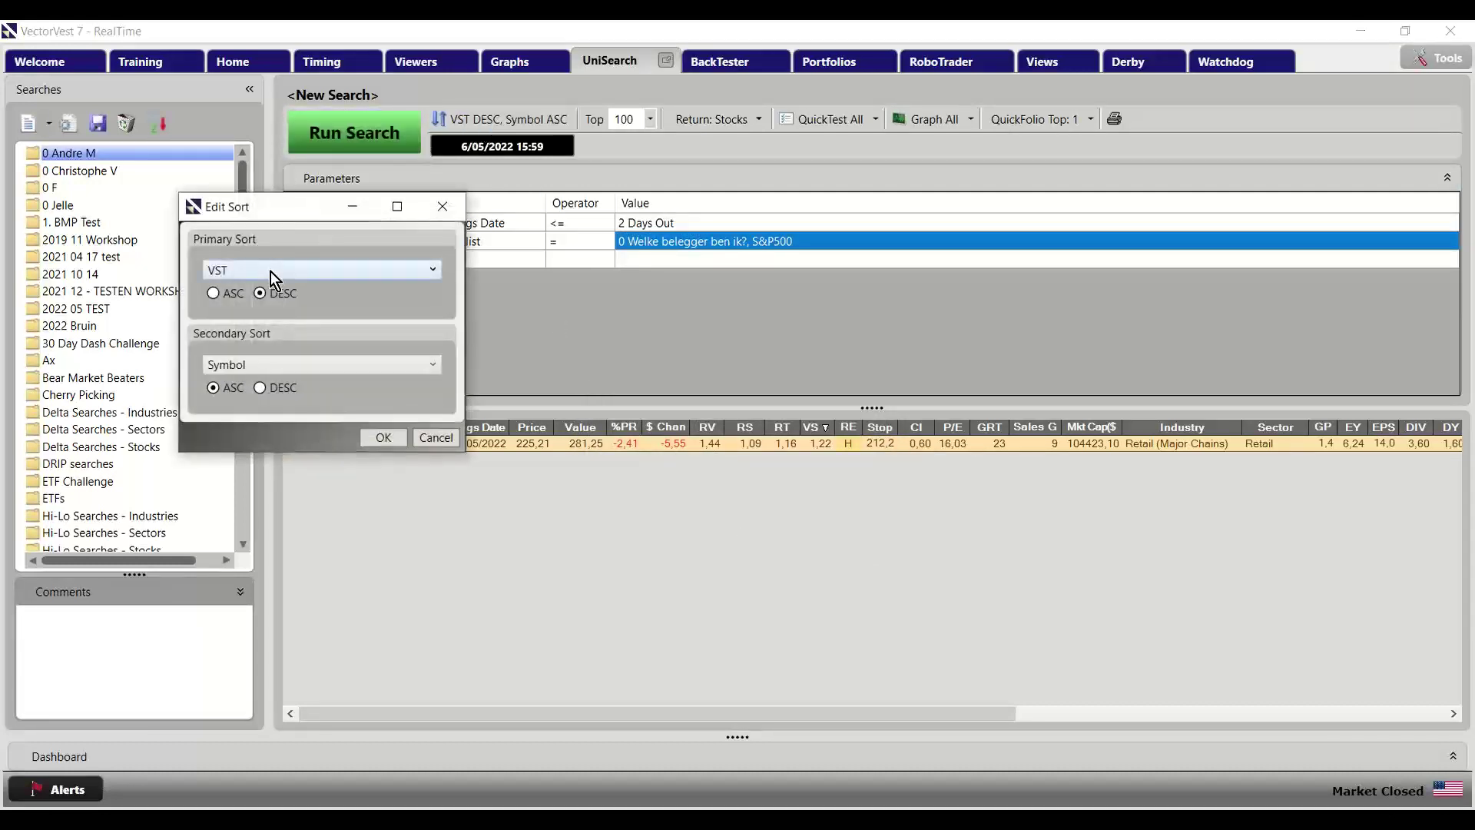
left_click(270, 270)
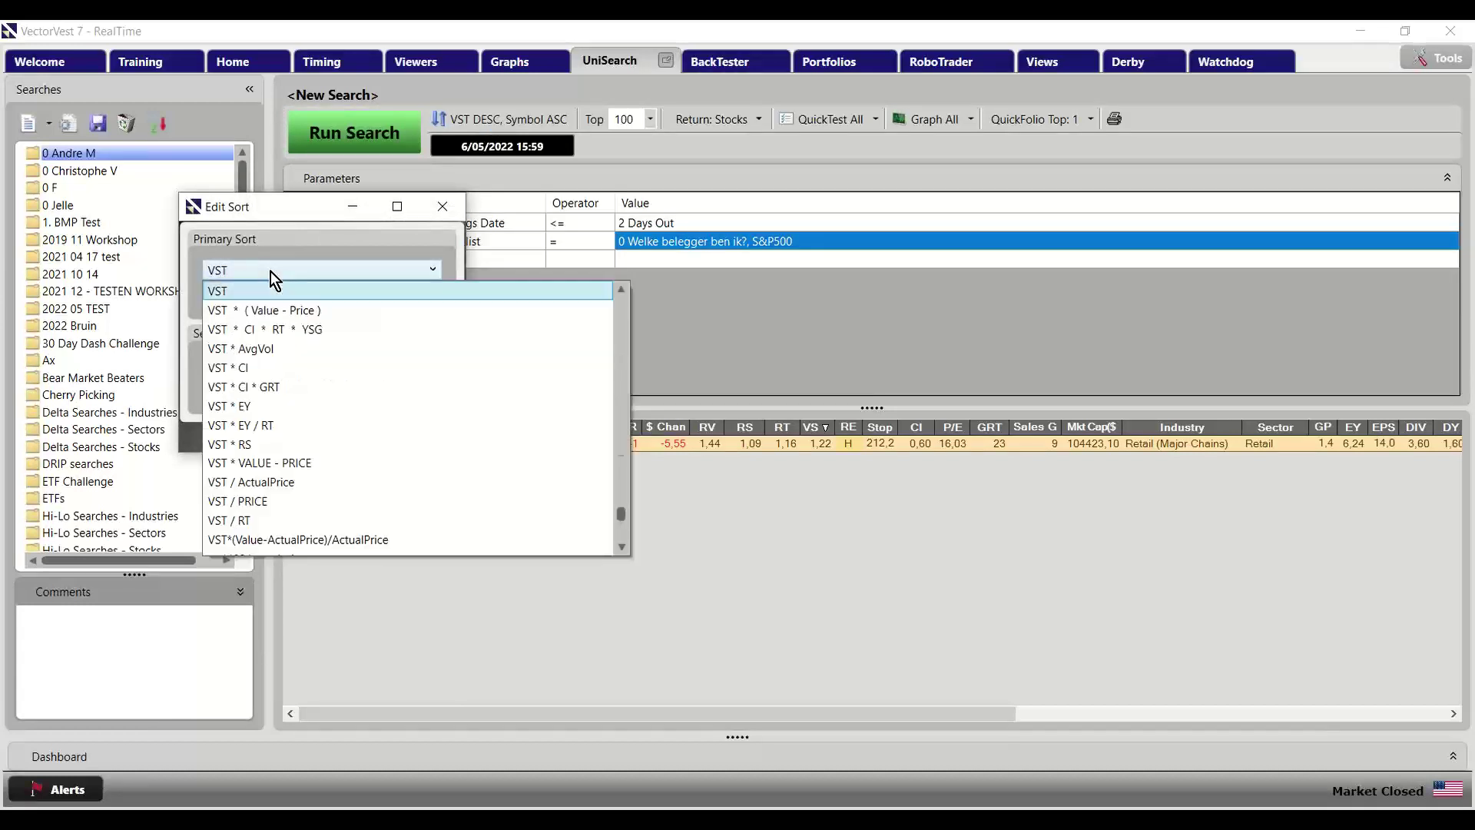
left_click(256, 351)
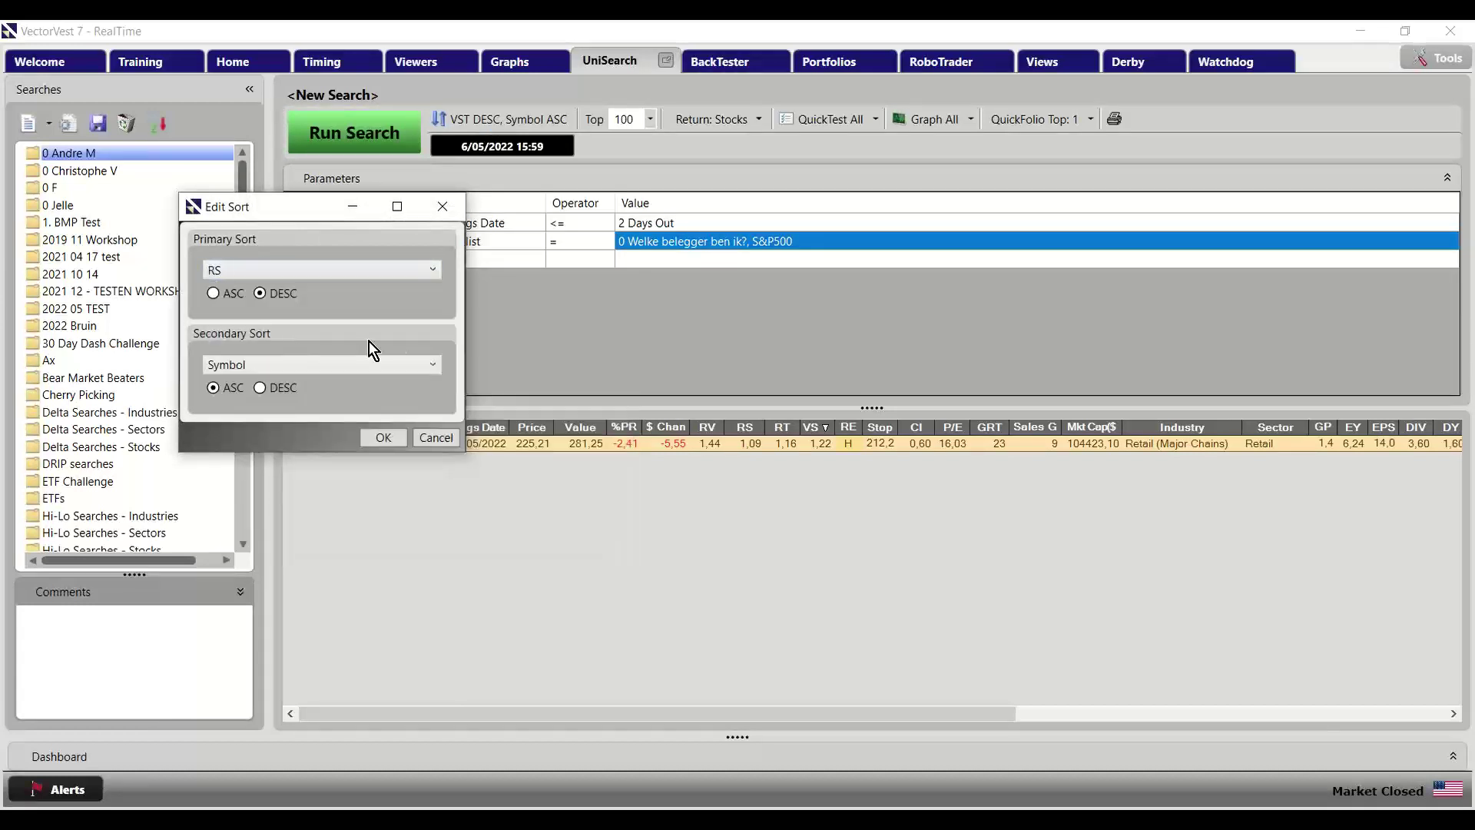
left_click(379, 439)
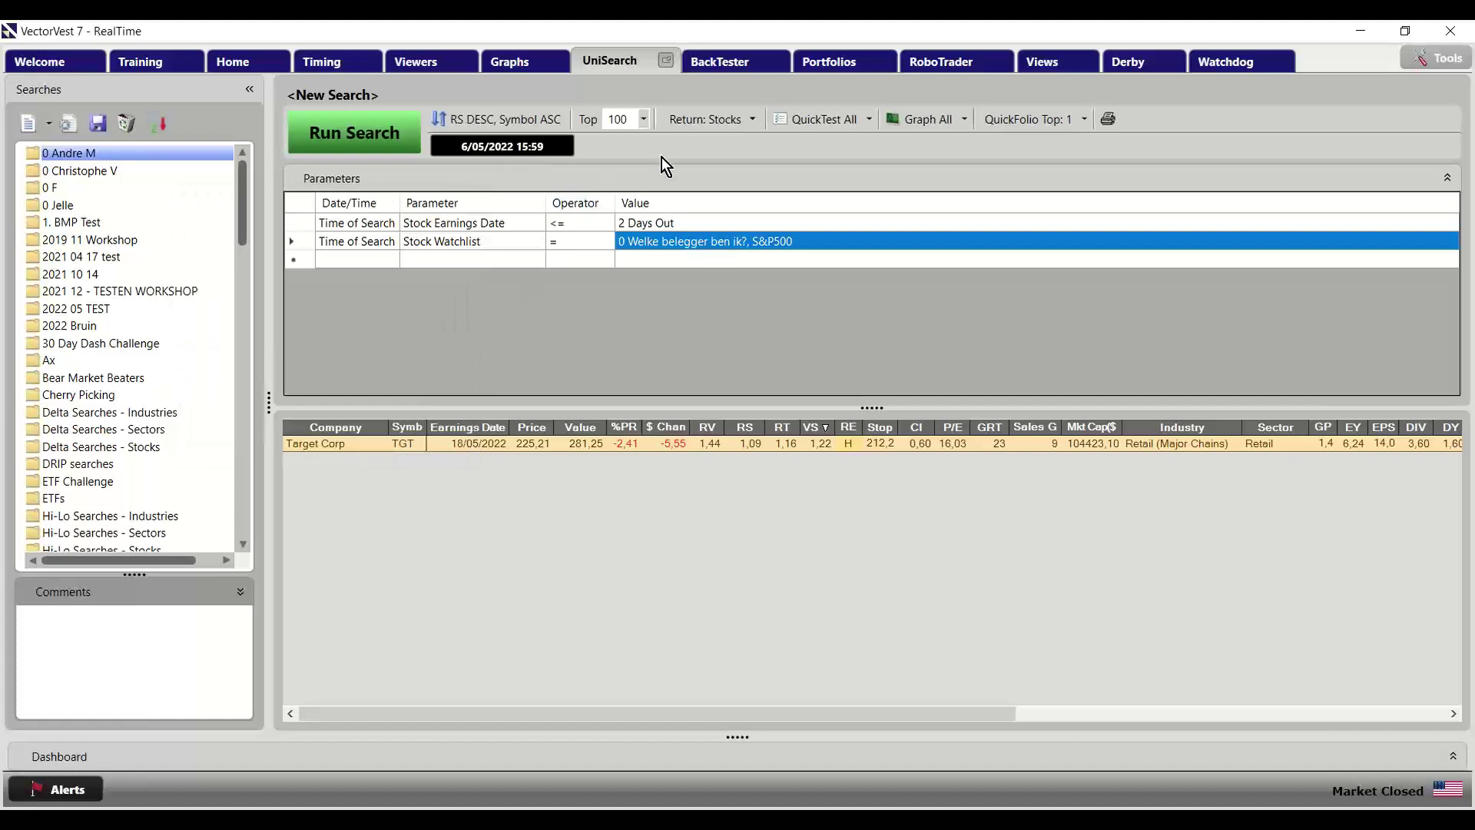
Limit the search to the top 5 stocks and run it
left_click(646, 119)
left_click(620, 161)
left_click(373, 142)
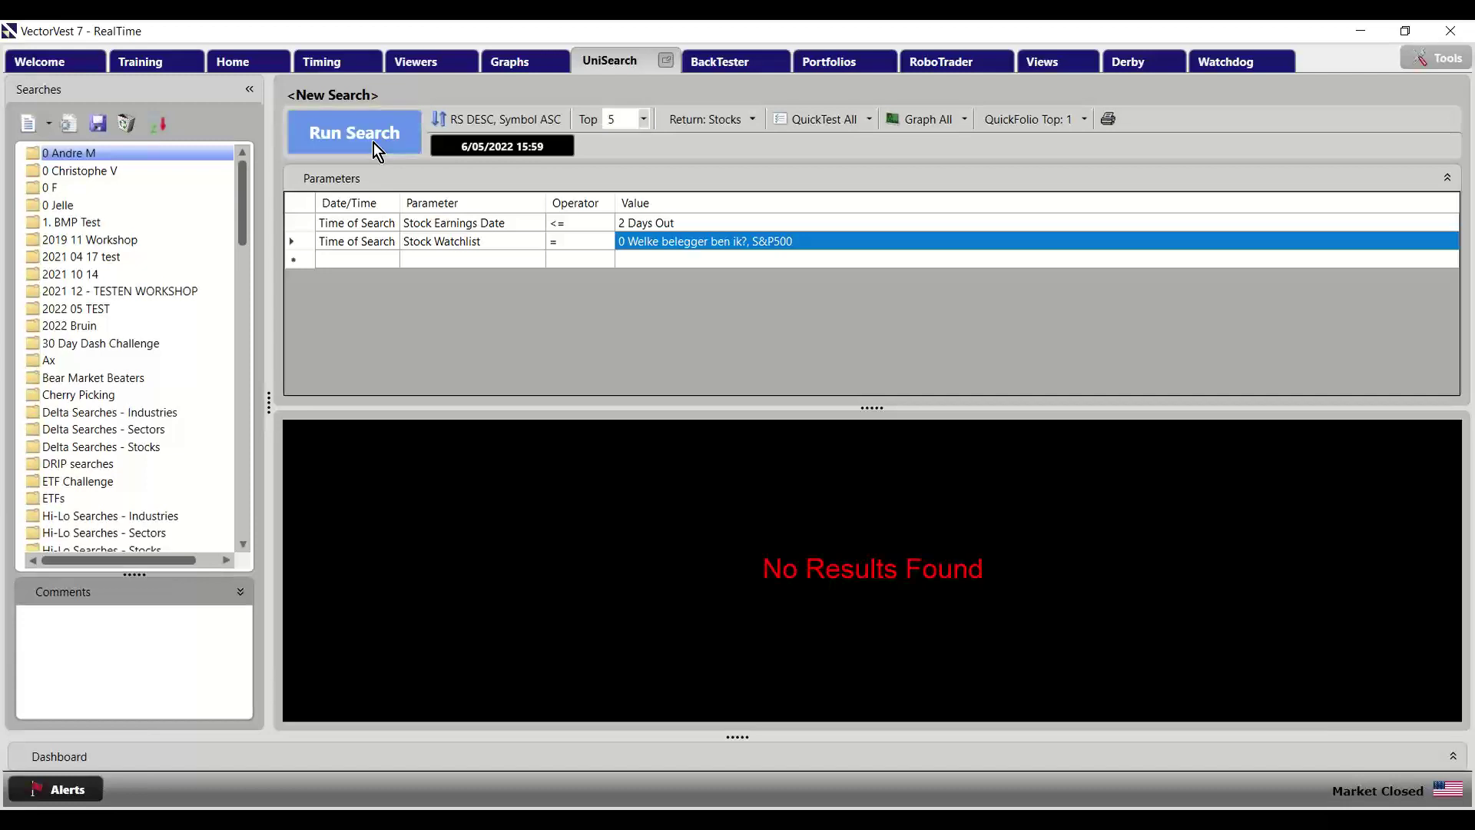
left_click(645, 122)
left_click(652, 182)
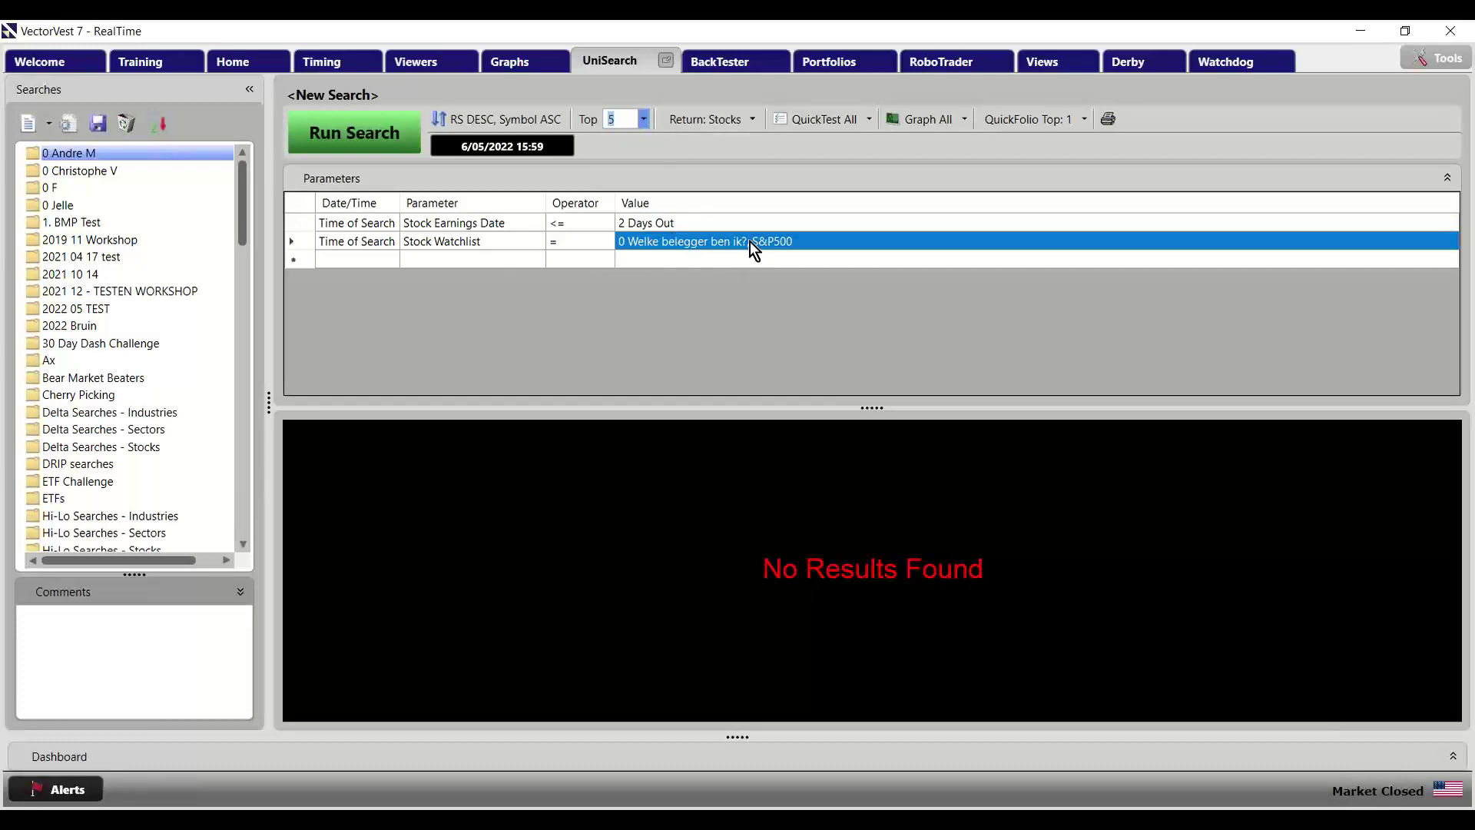
Try to remove the watchlist 0 Welke belegger ben ik? from the Stock Watchlist condition
left_click(718, 238)
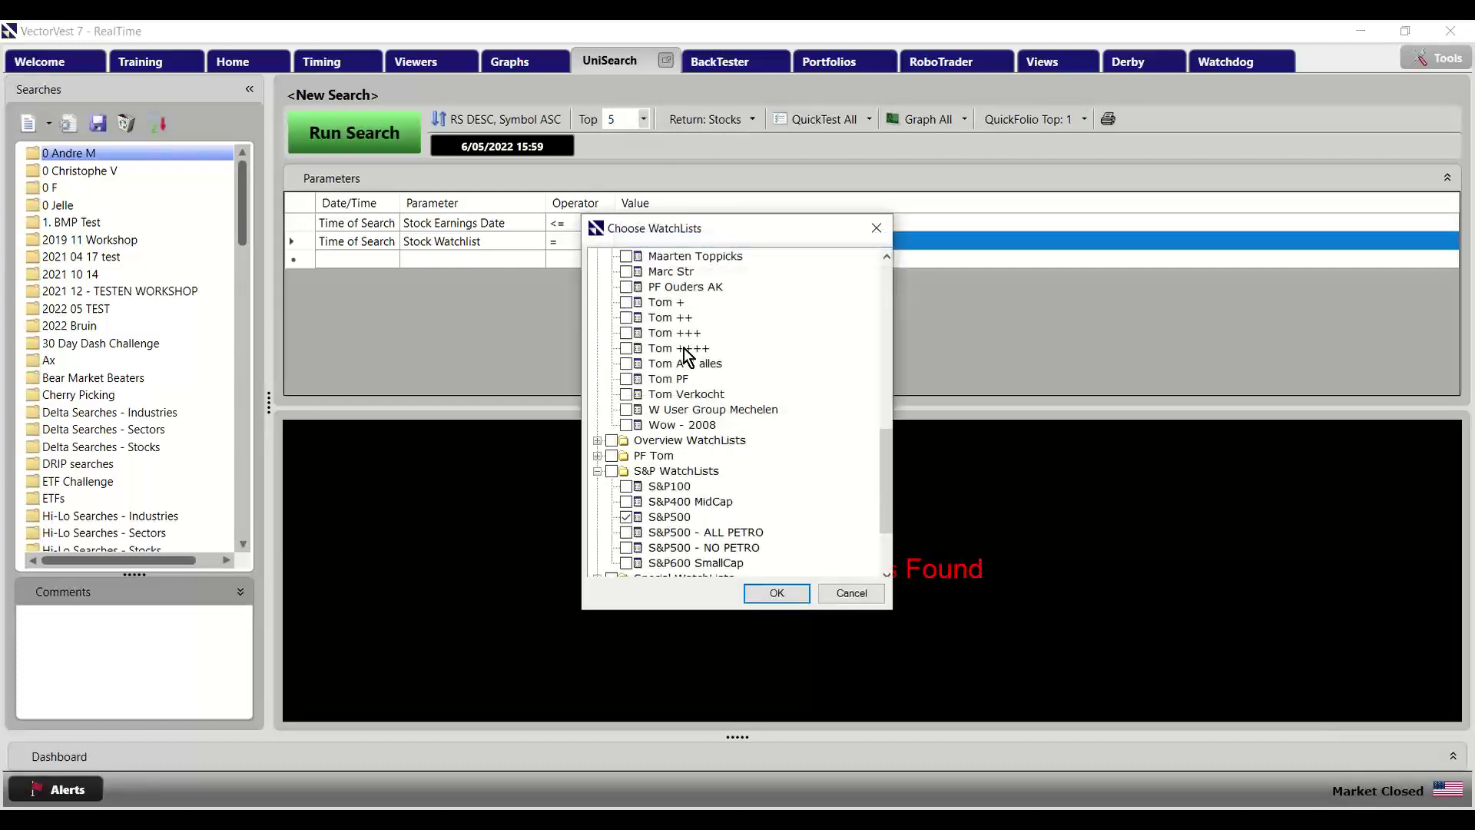
scroll(639, 299, "up", 4)
left_click(626, 273)
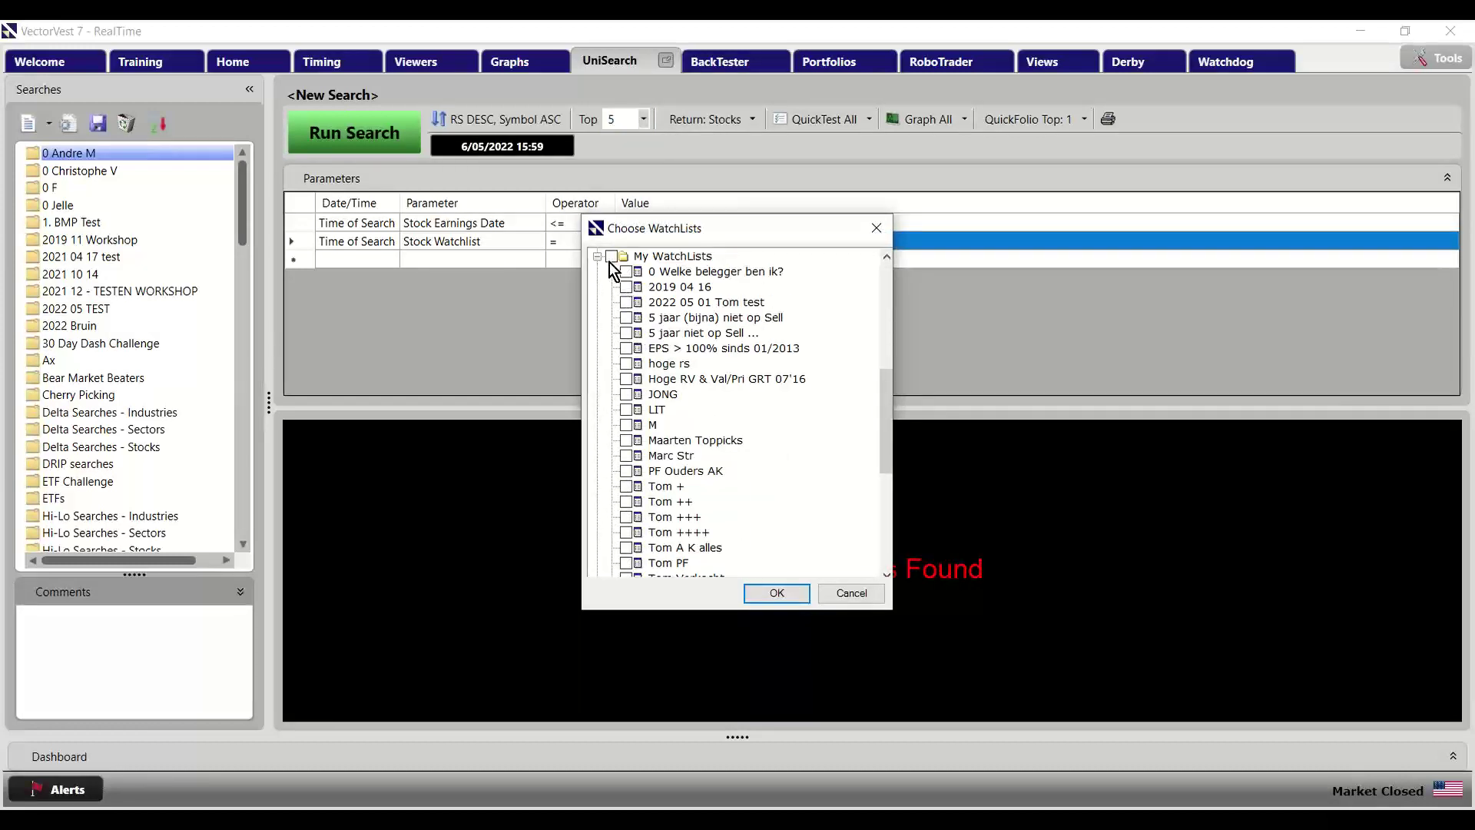
left_click(598, 257)
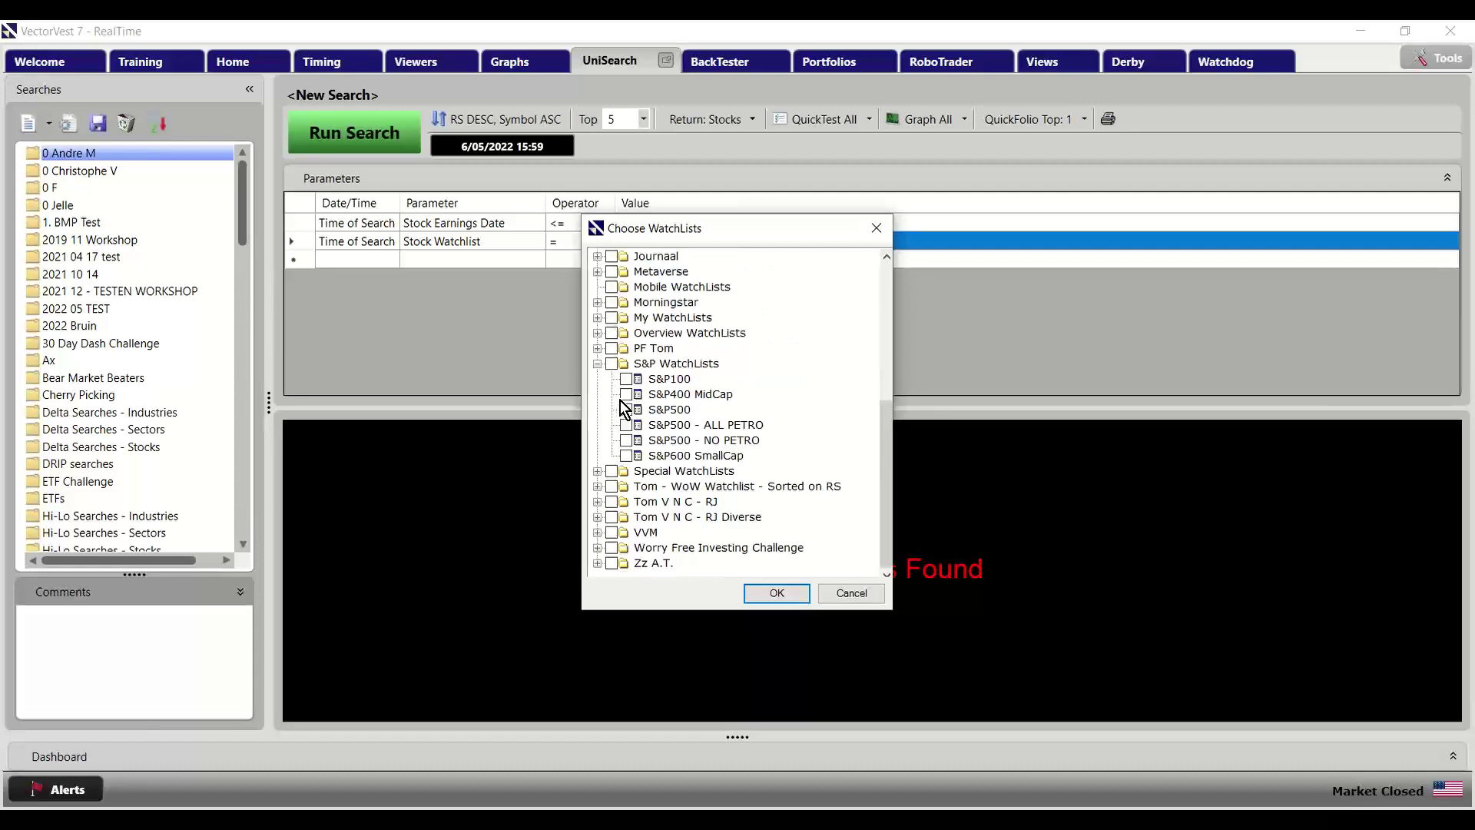
left_click(777, 595)
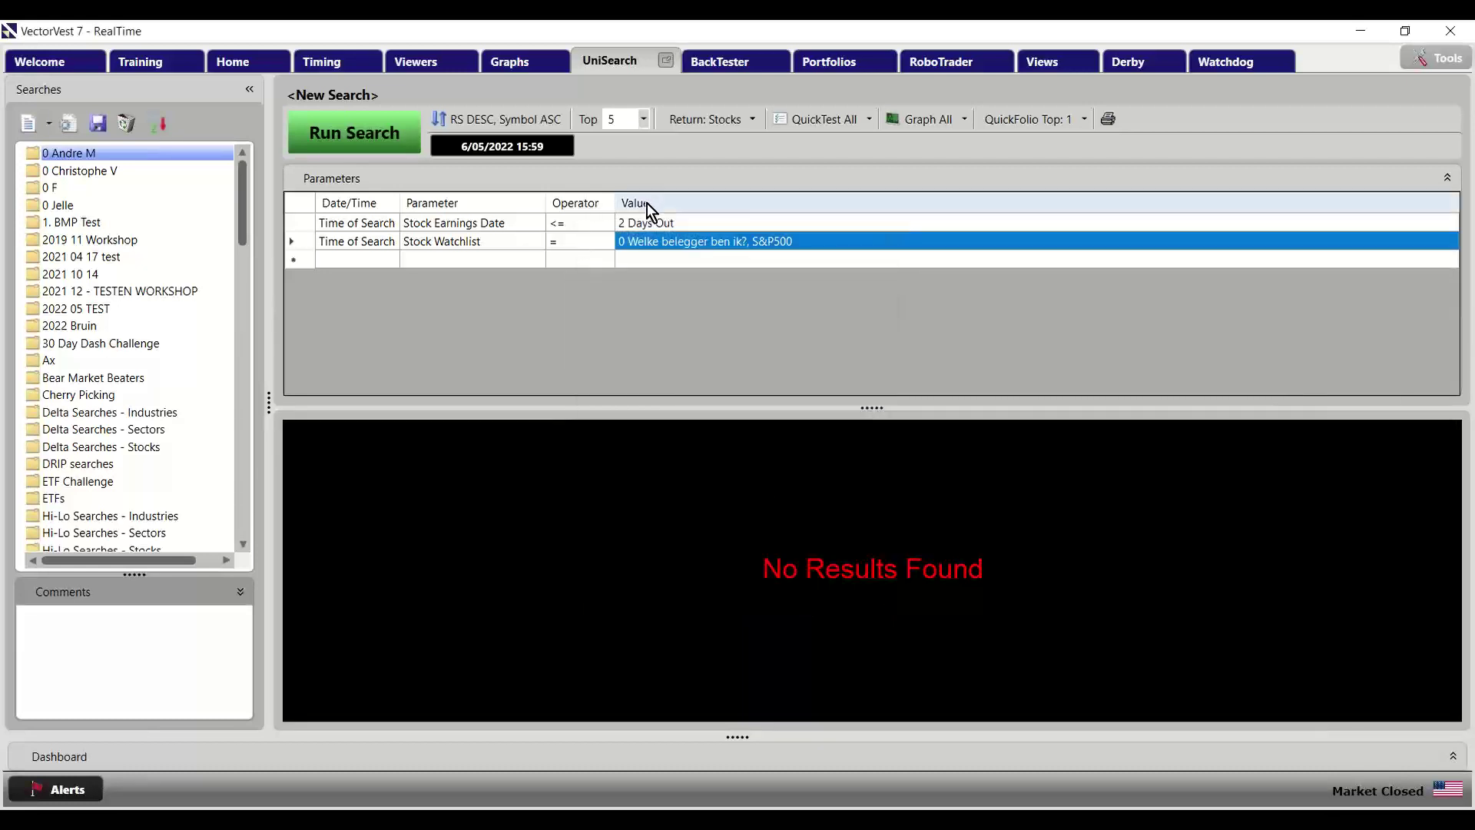
Set the Stock Earnings Date condition to 30 Days and rerun the search
left_click(668, 225)
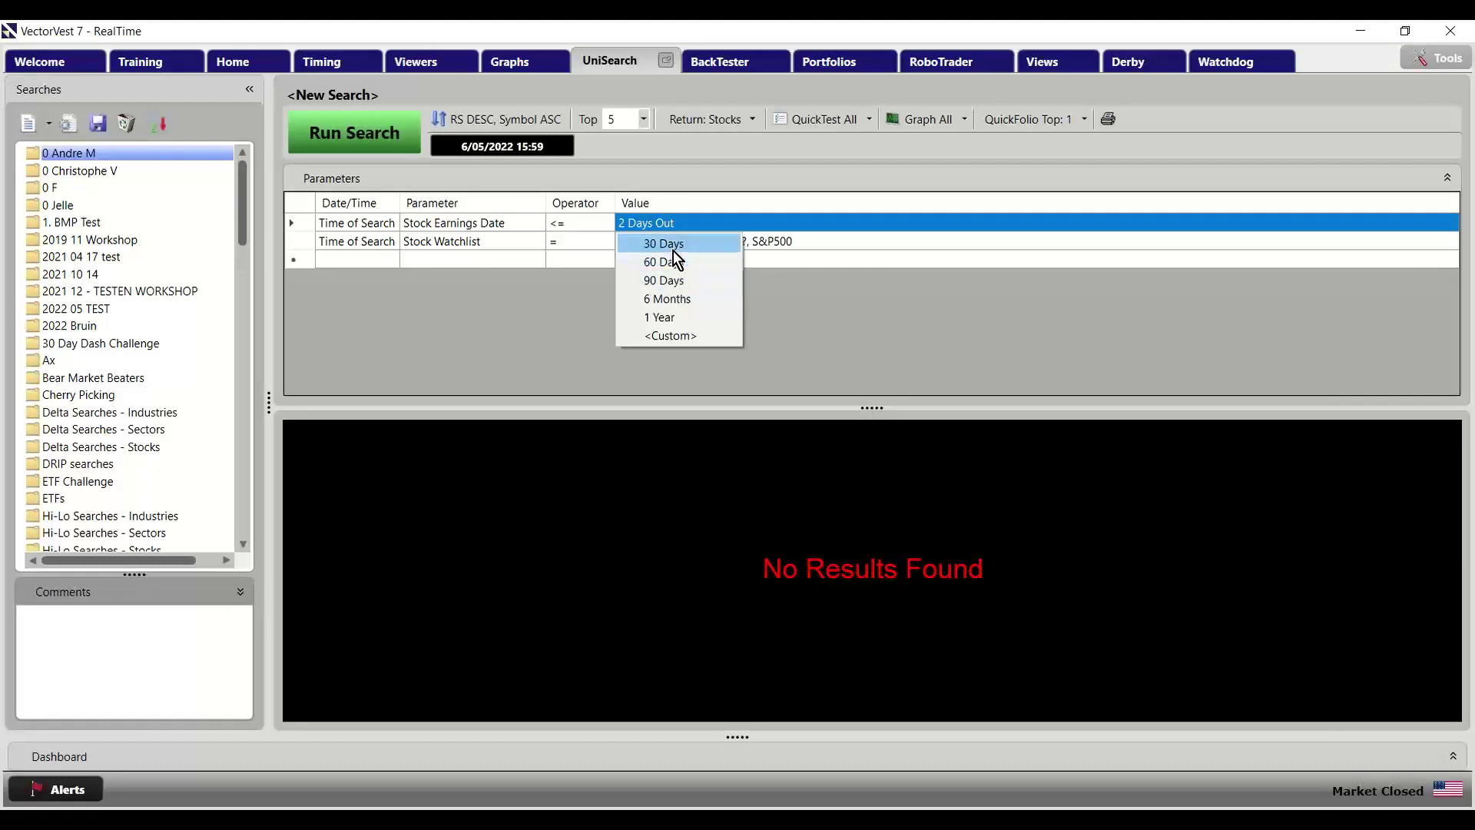
left_click(673, 244)
left_click(408, 141)
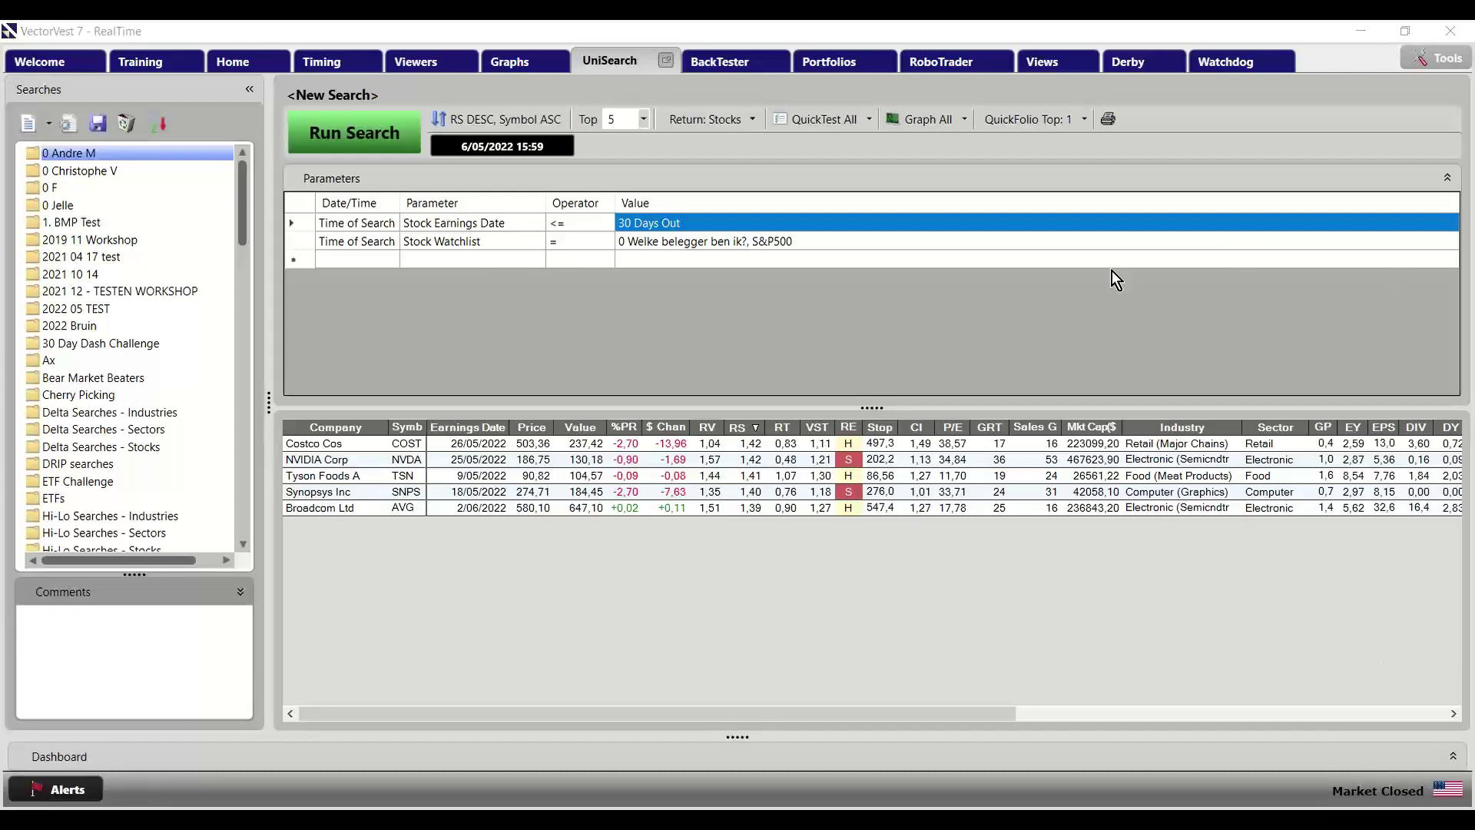
Switch to the PowerPoint slide show with the slide Wanneer kwartaalresultaten?
mouse_move(588, 816)
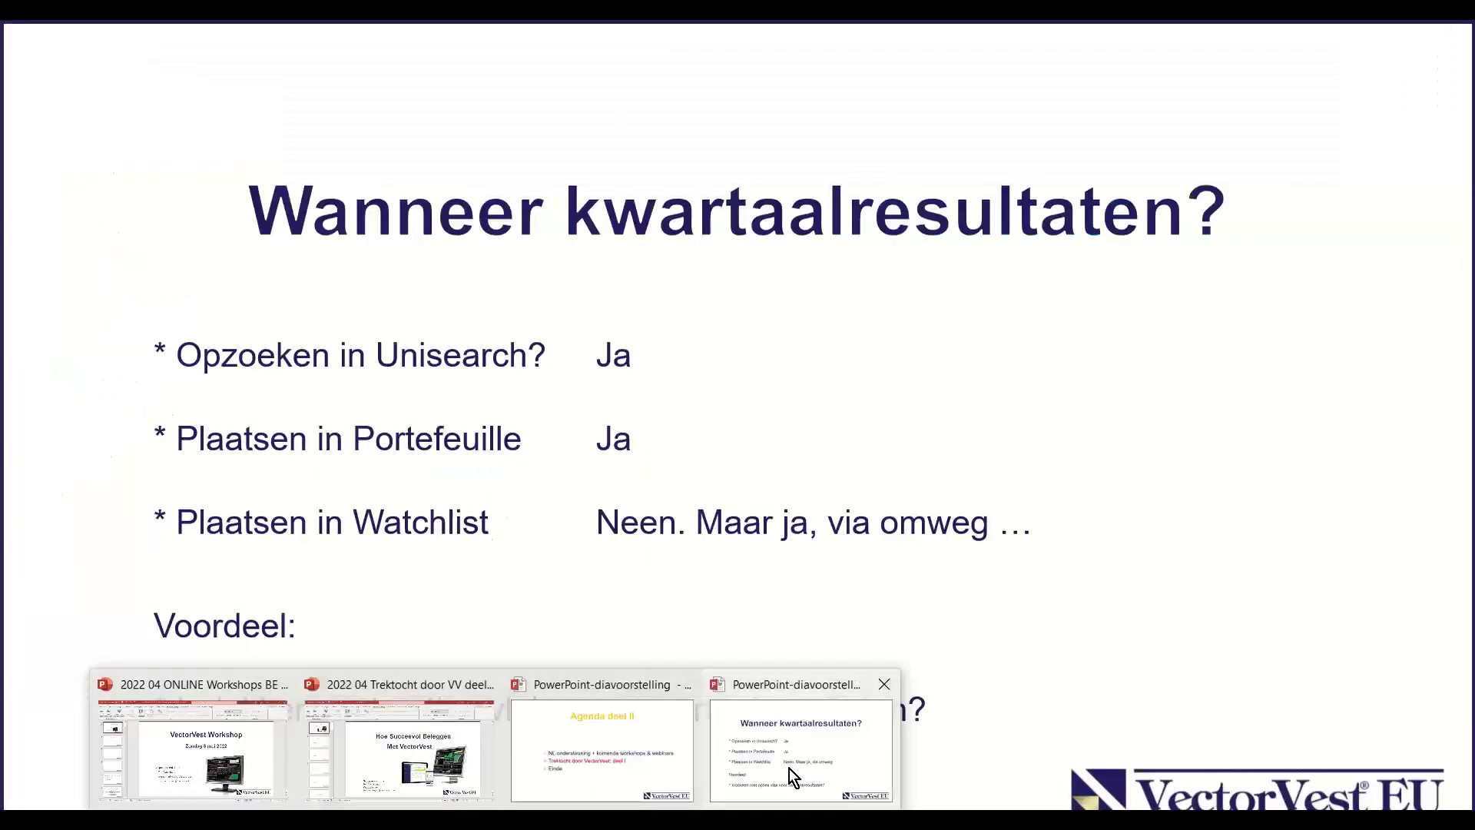
left_click(776, 768)
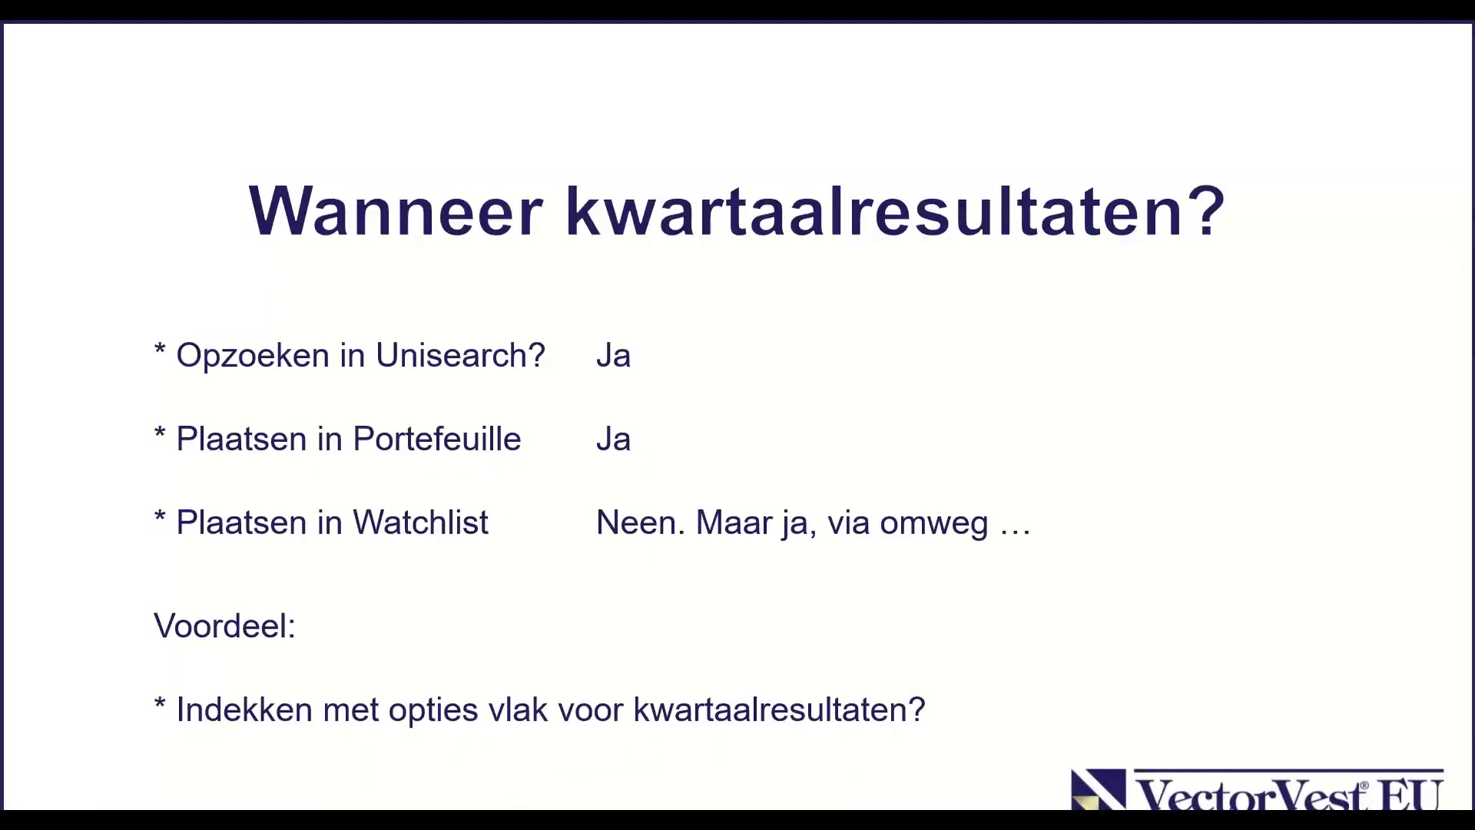
Advance the slide show past the Unisearch & Portfolio programming slide to the slide Hoe eigen indicatoren aanmaken?
left_click(929, 408)
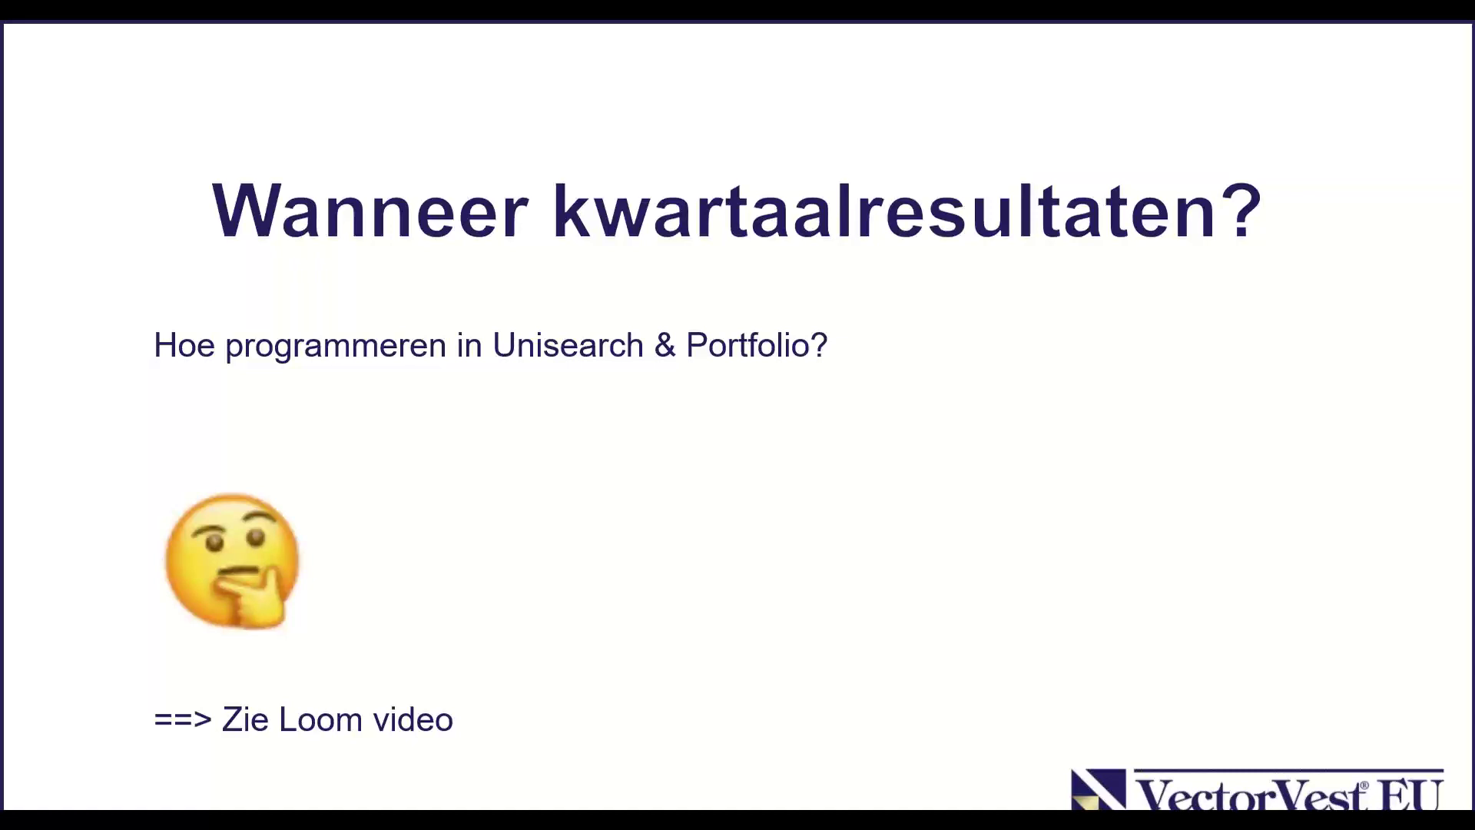
key("Right")
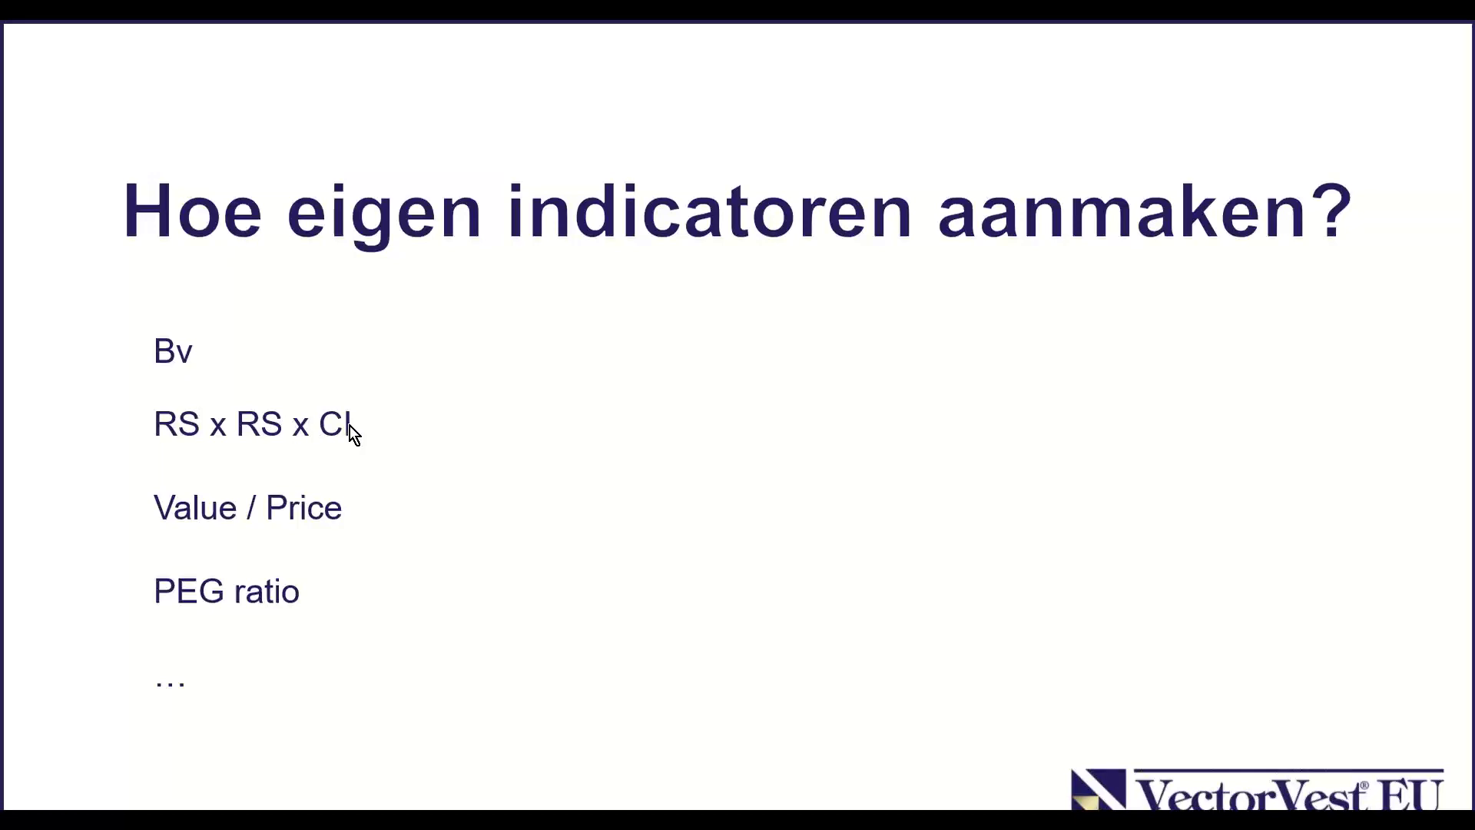
Switch from the slide show to the VectorVest 7 RealTime window with the UniSearch earnings date search
key("alt+Tab")
key("alt+Tab")
key("alt+Tab")
key("alt+Tab")
key("alt+Tab")
key("alt+Tab")
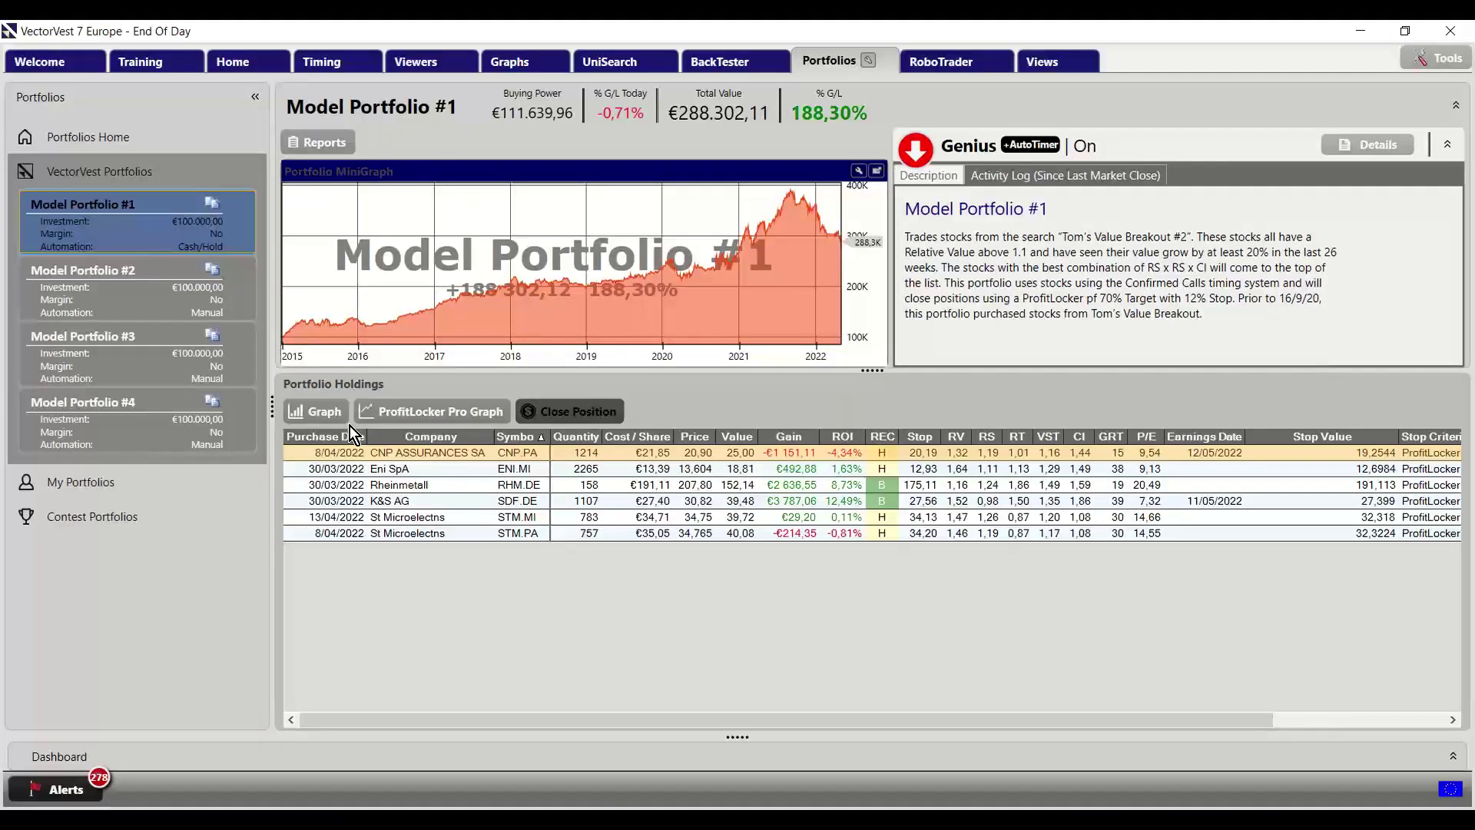
left_click(132, 412)
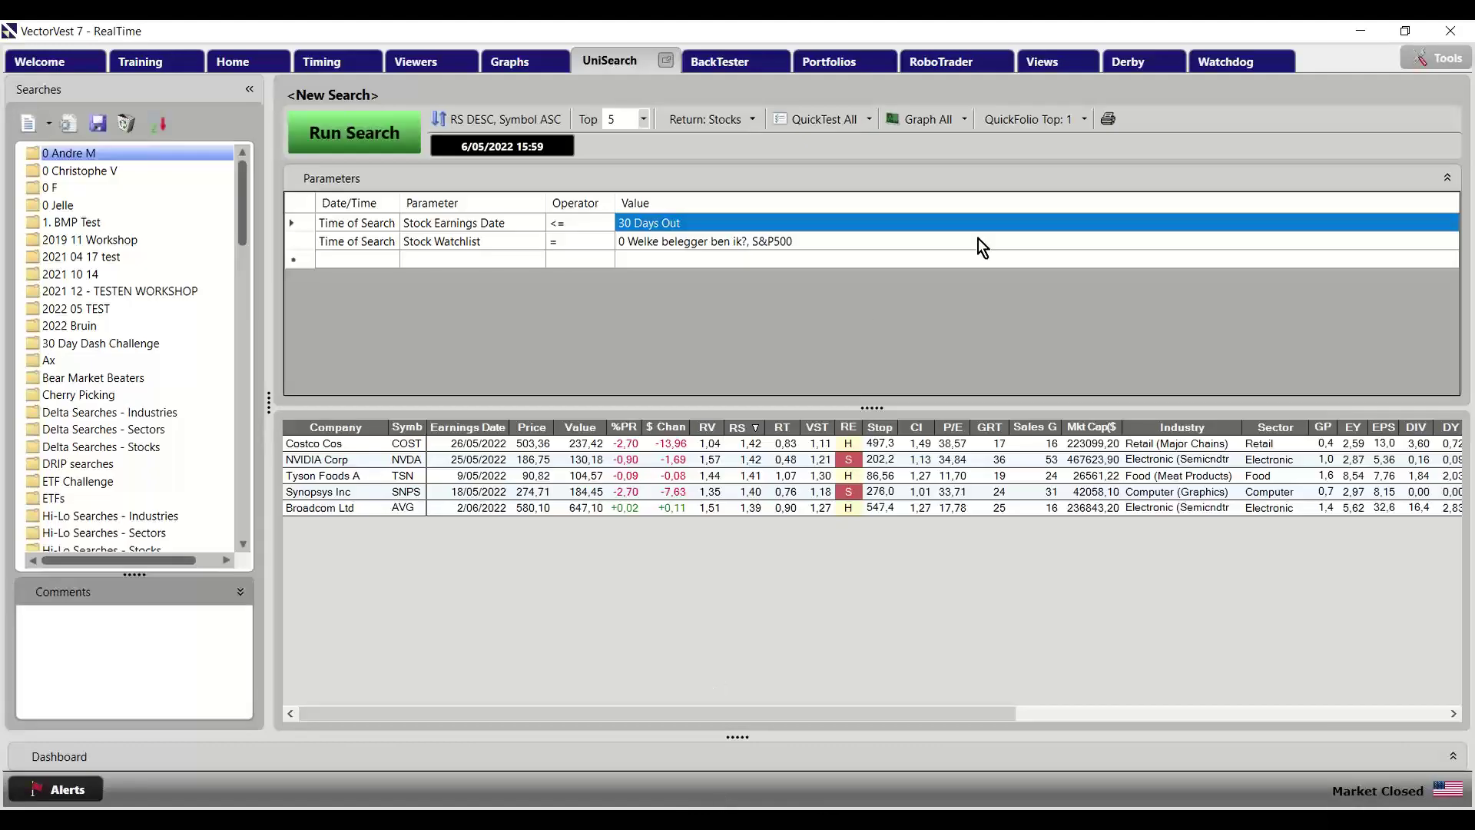
Open the Custom Field Builder for a new custom field and bring up the field categories for its definition
left_click(1423, 59)
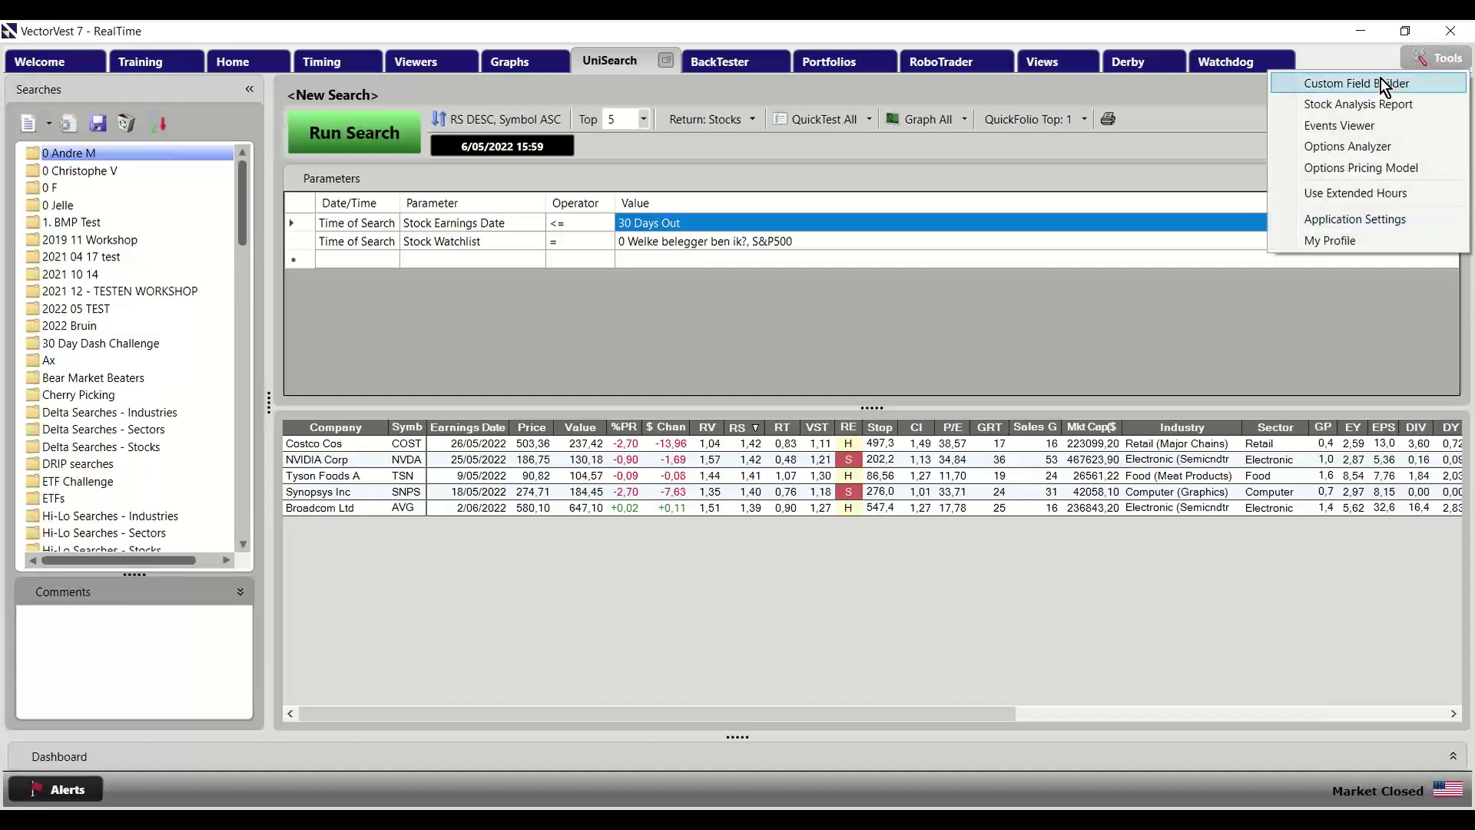
left_click(1430, 85)
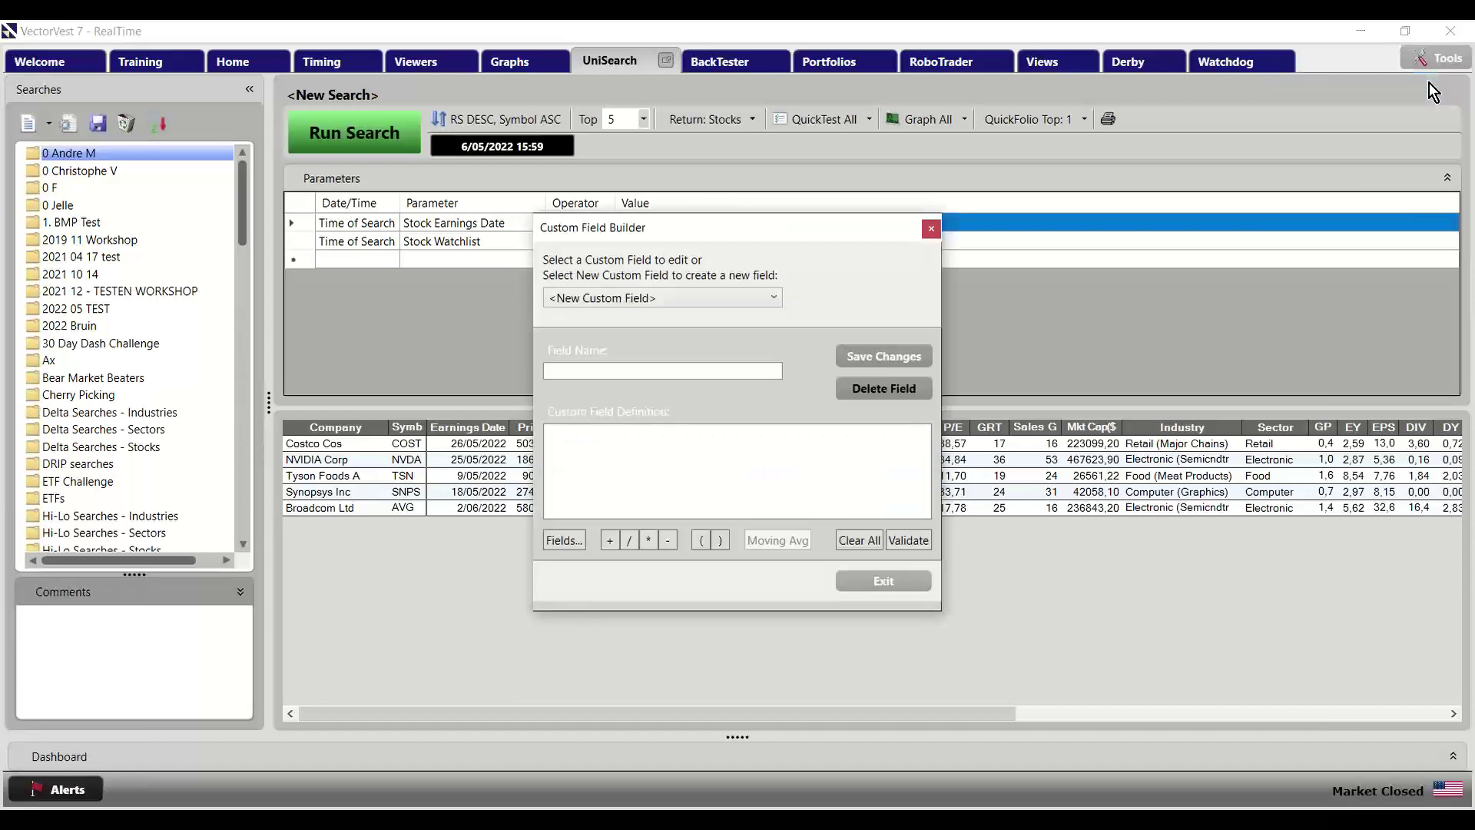
left_click(599, 461)
left_click(564, 543)
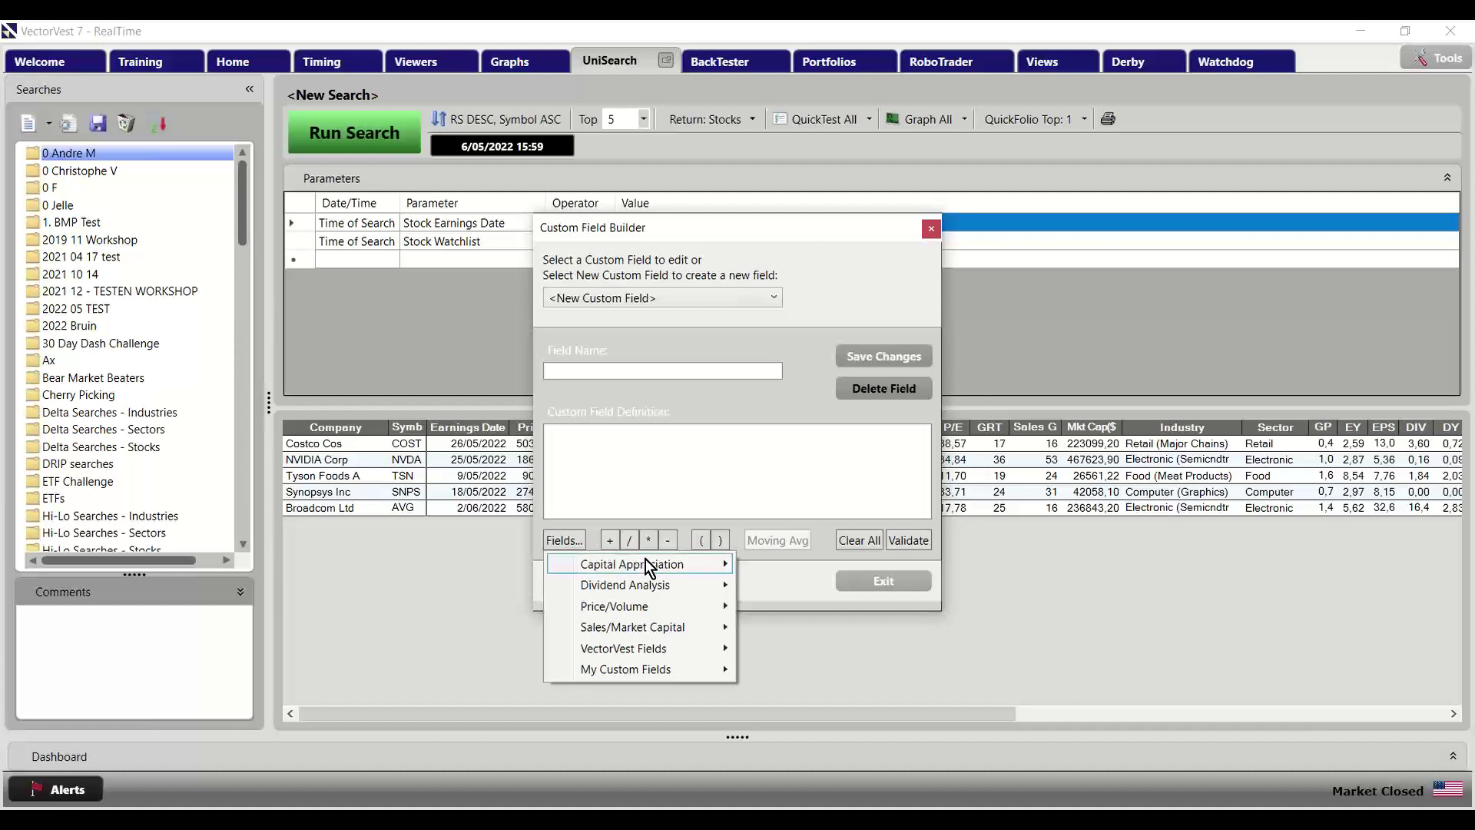
Build a new custom field with the definition RS * RS * CI from the Capital Appreciation fields
mouse_move(649, 567)
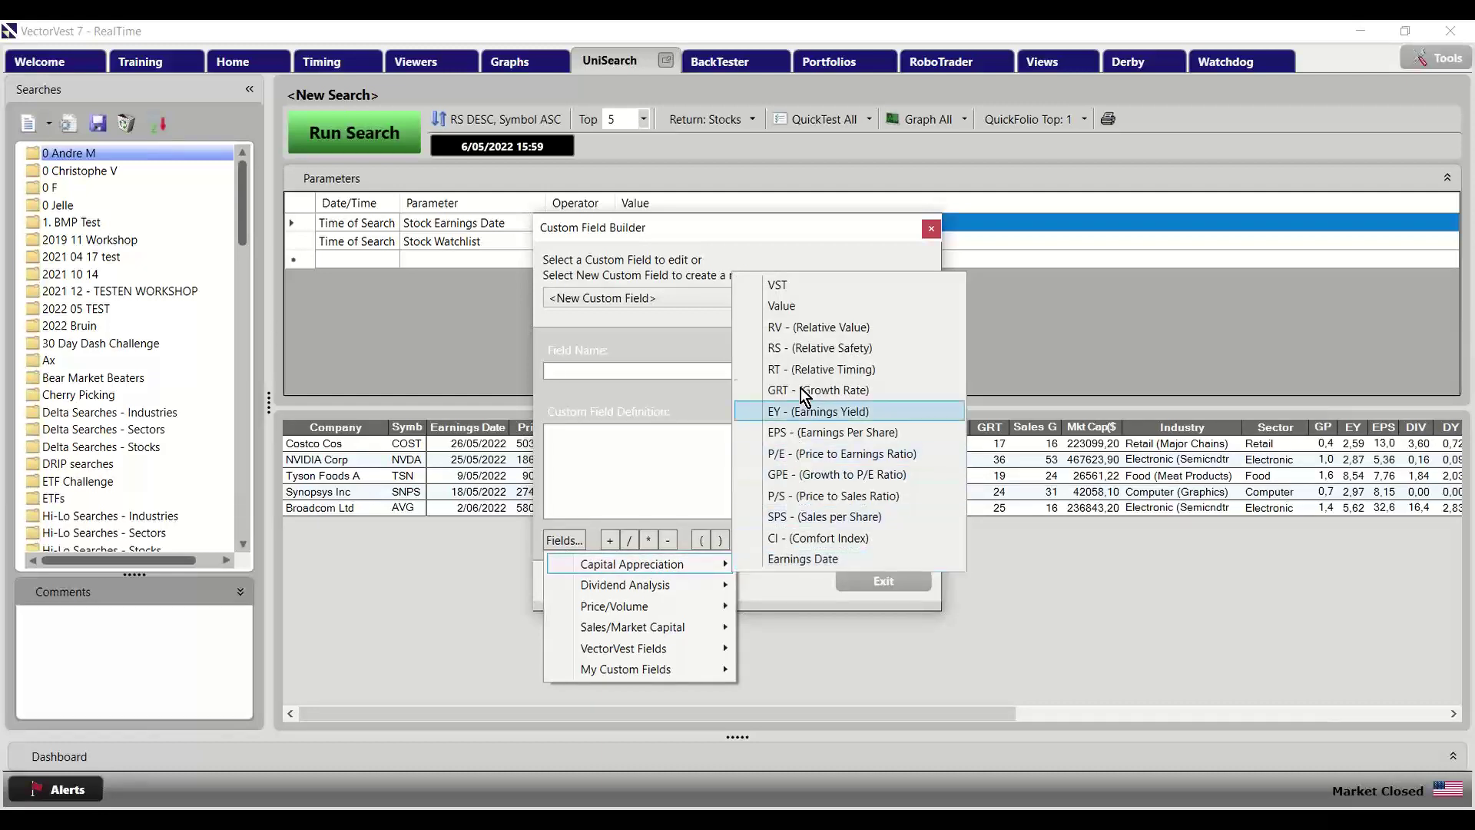
left_click(810, 350)
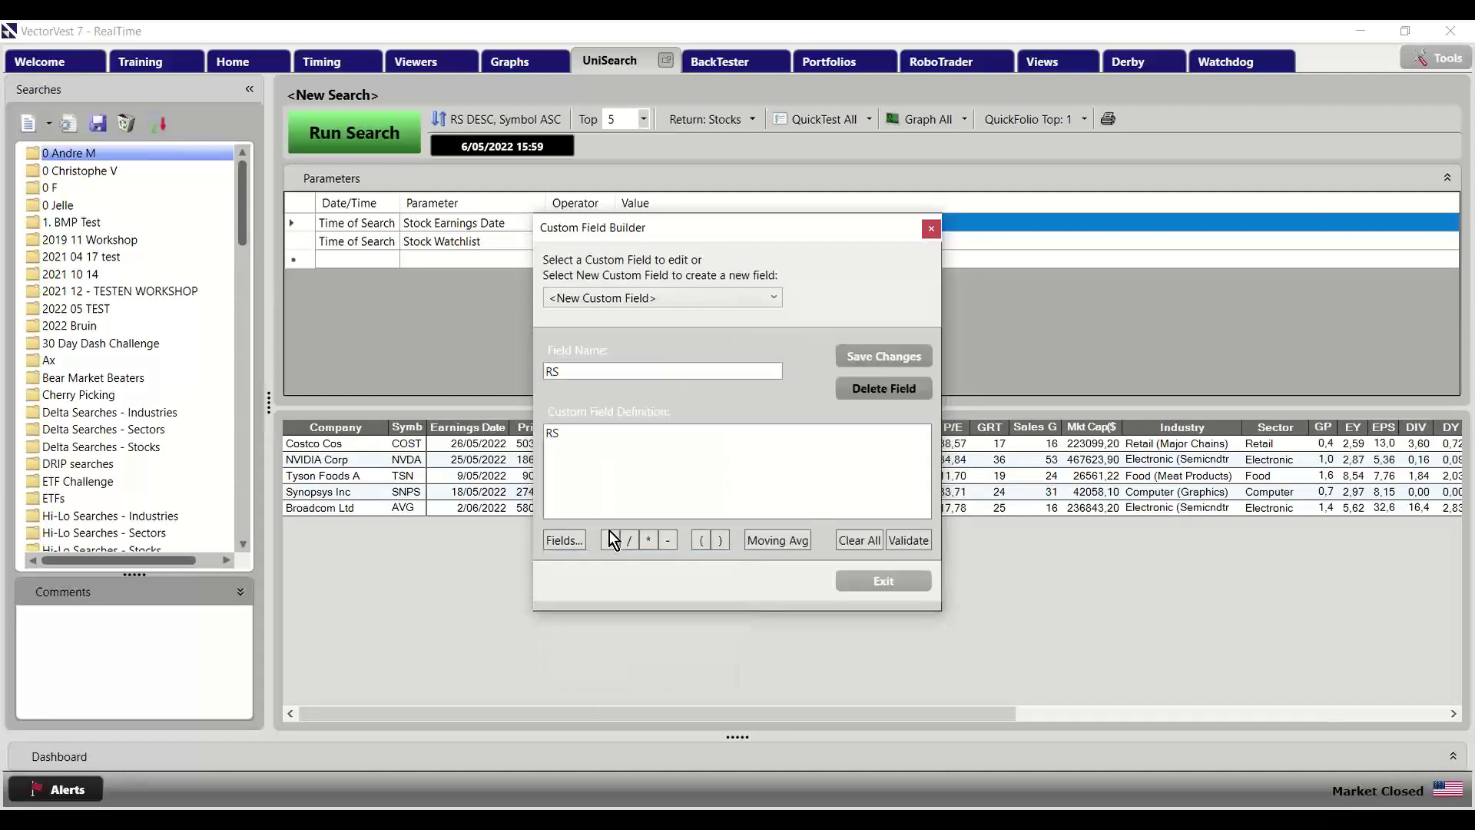
left_click(647, 540)
left_click(562, 545)
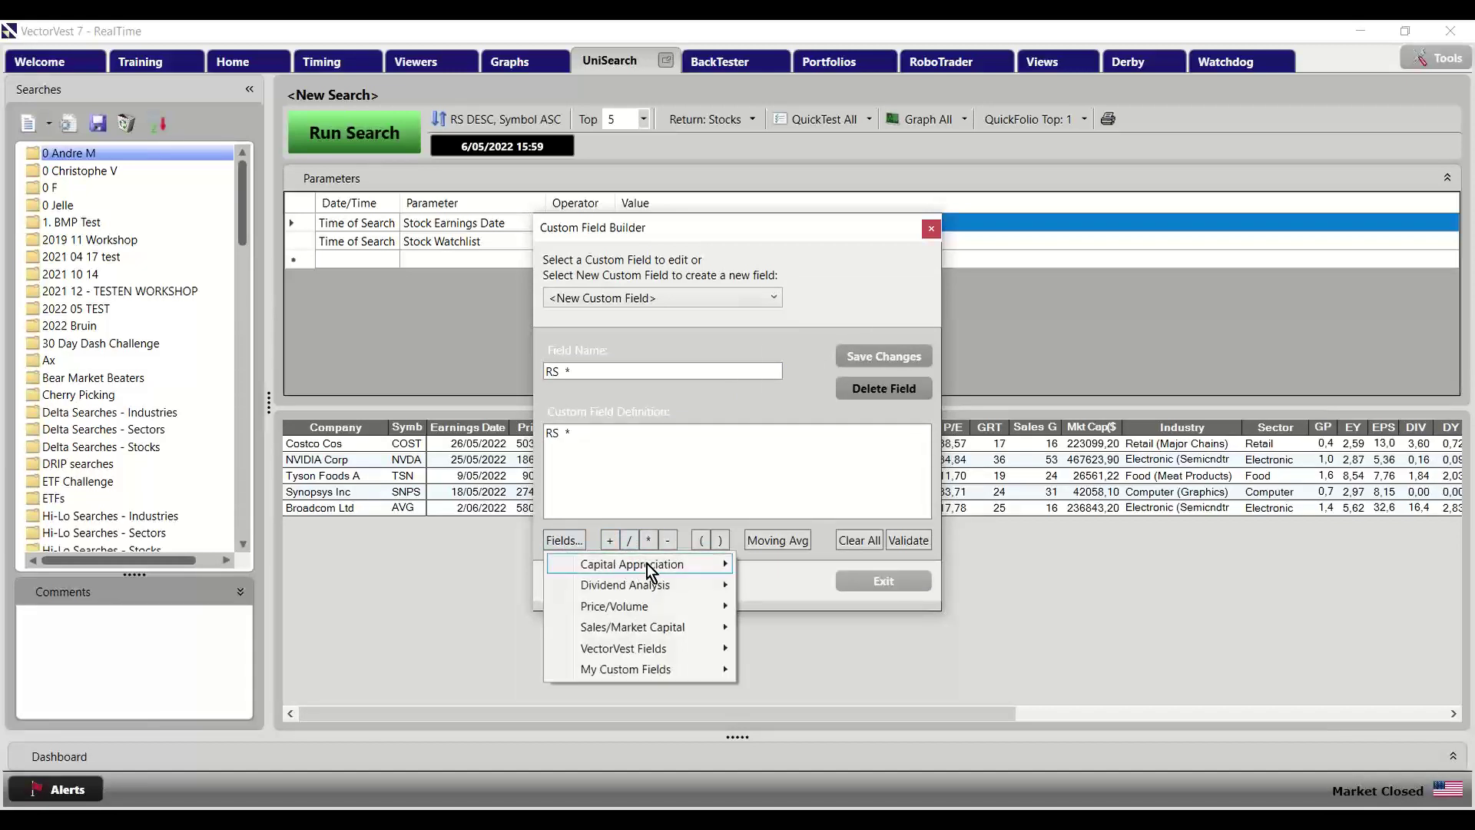
mouse_move(649, 565)
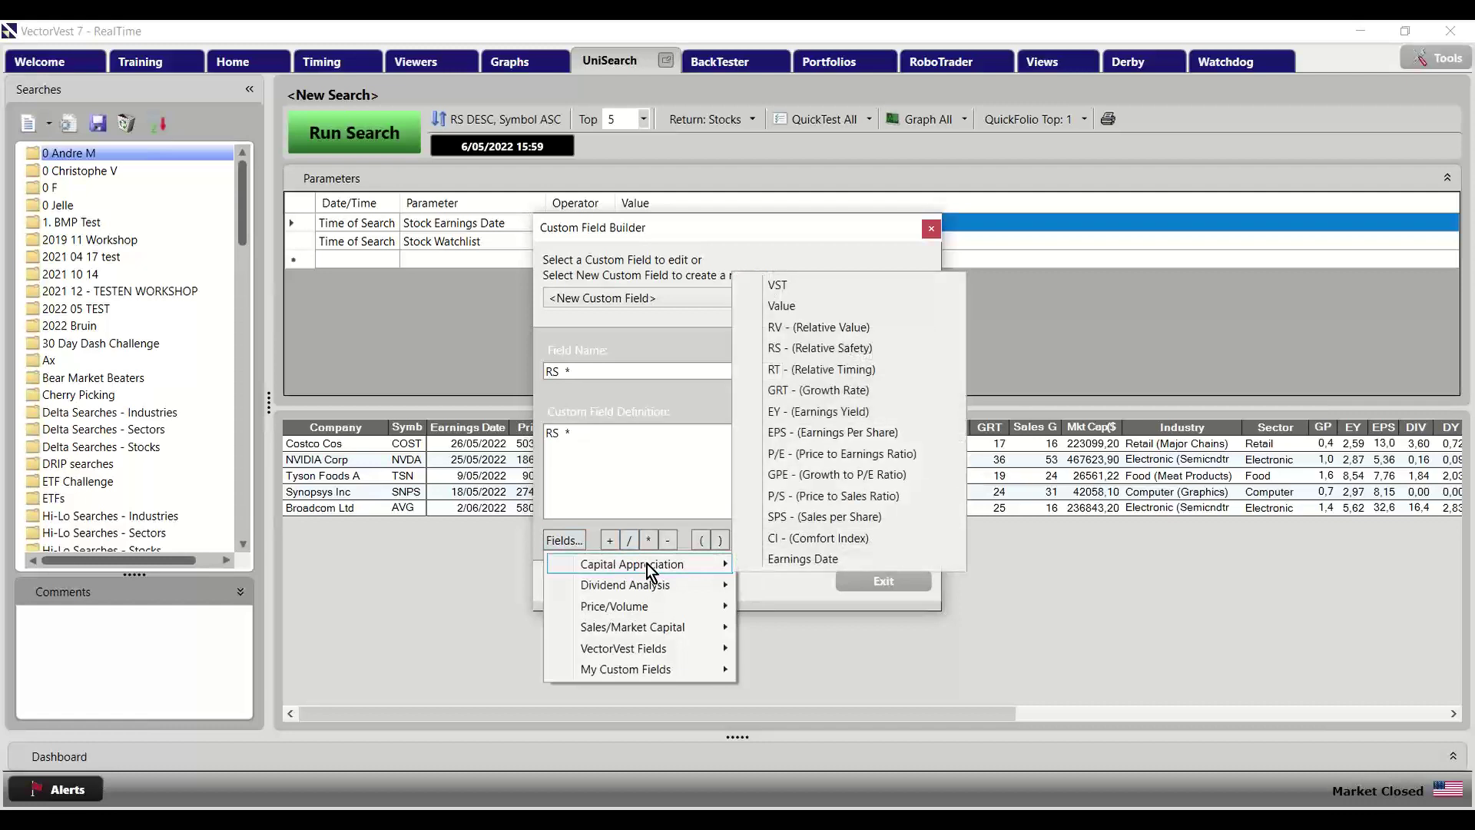
left_click(807, 348)
left_click(648, 540)
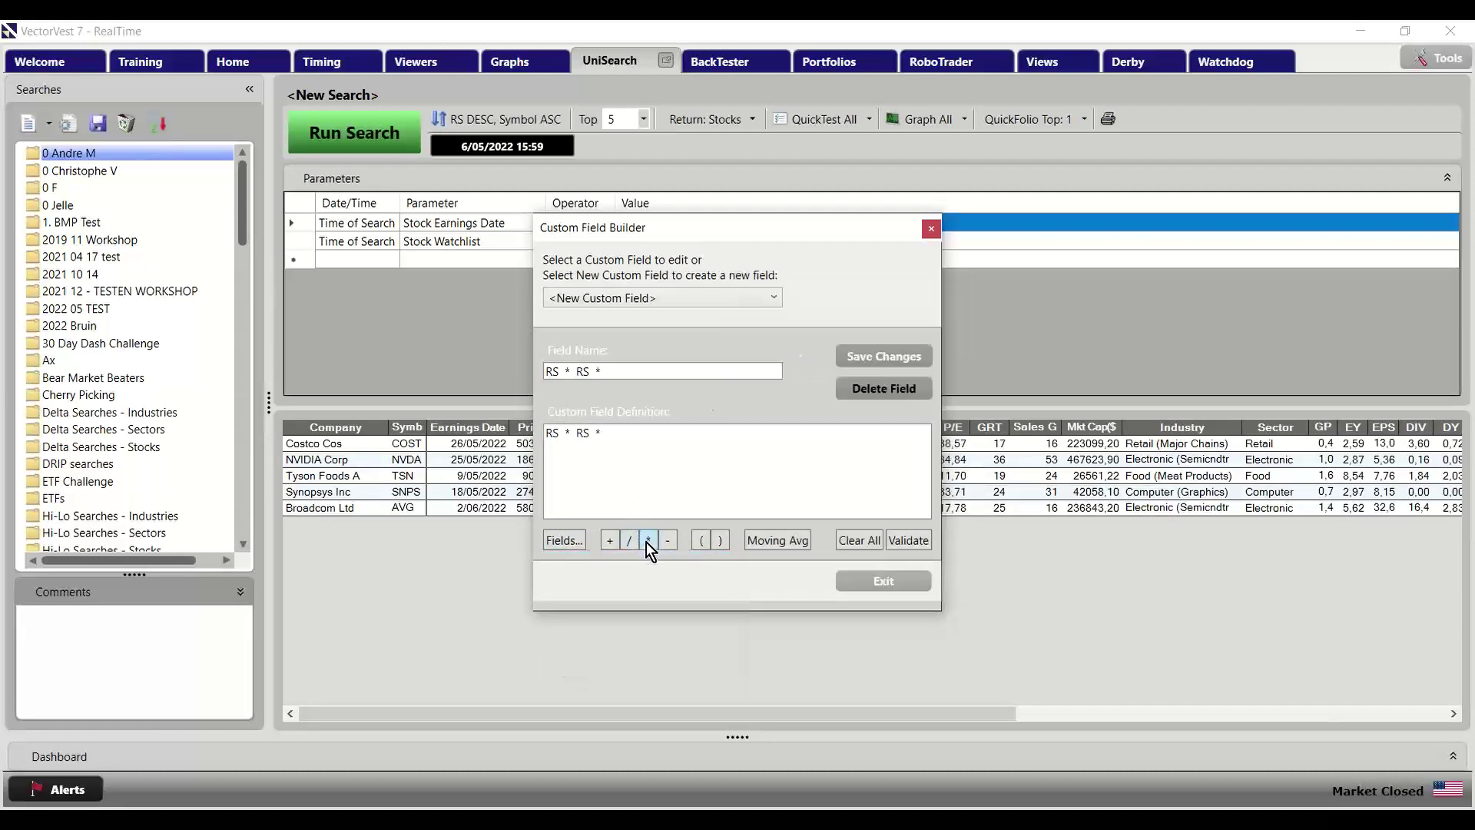
left_click(562, 543)
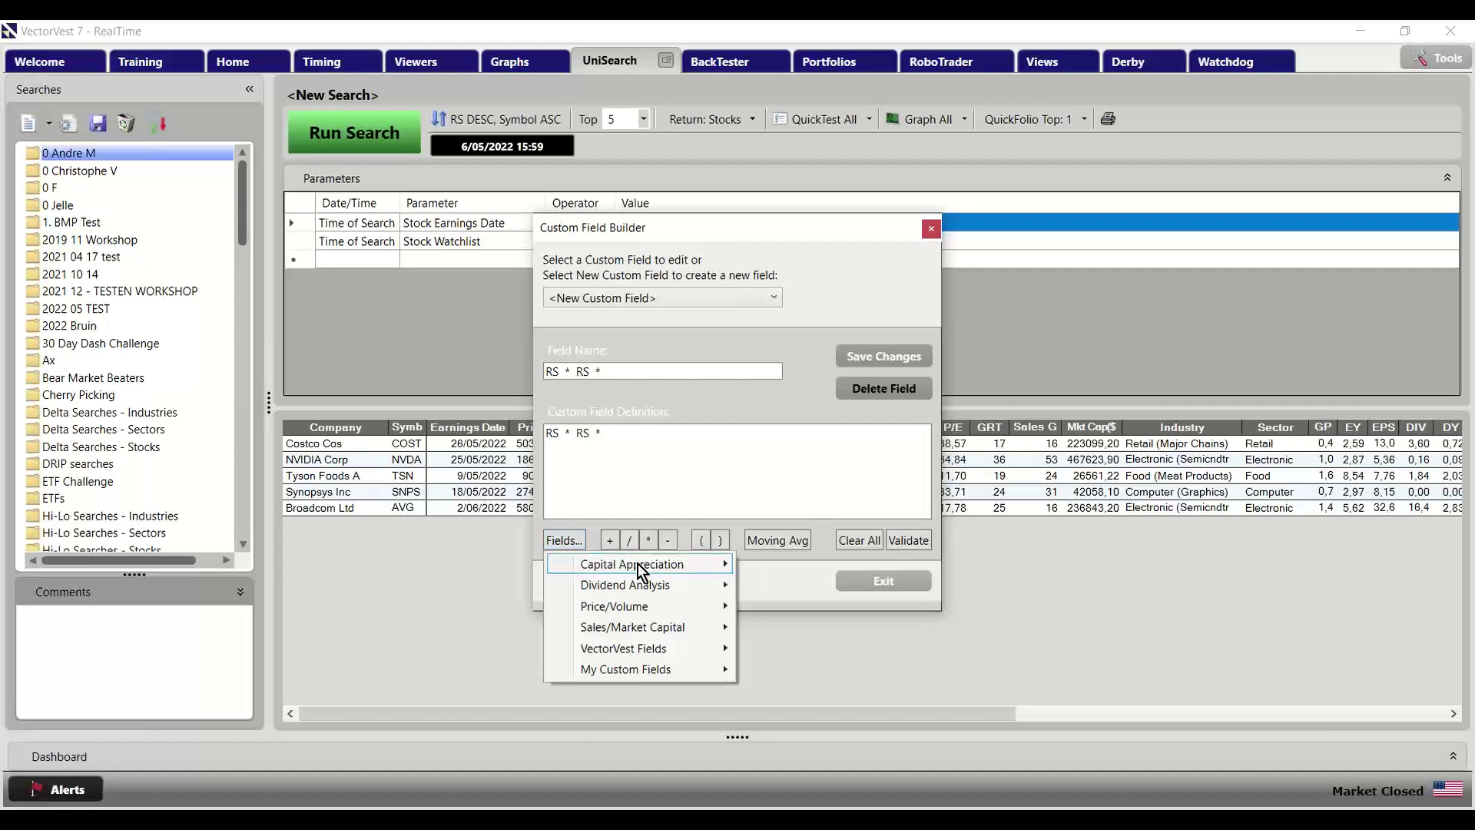
mouse_move(639, 567)
left_click(796, 538)
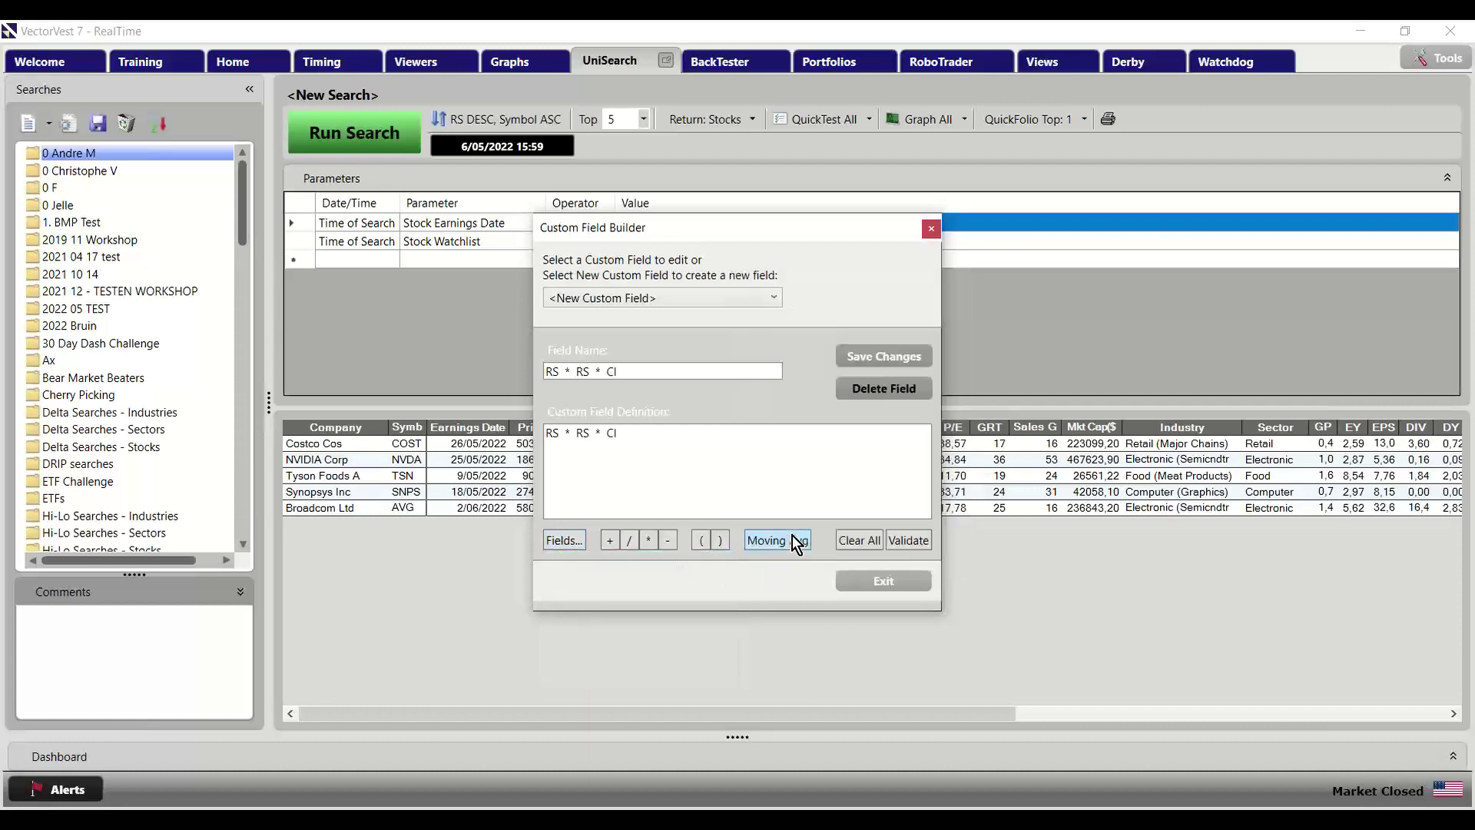
Validate the RS * RS * CI custom field definition
left_click_drag(653, 371, 481, 371)
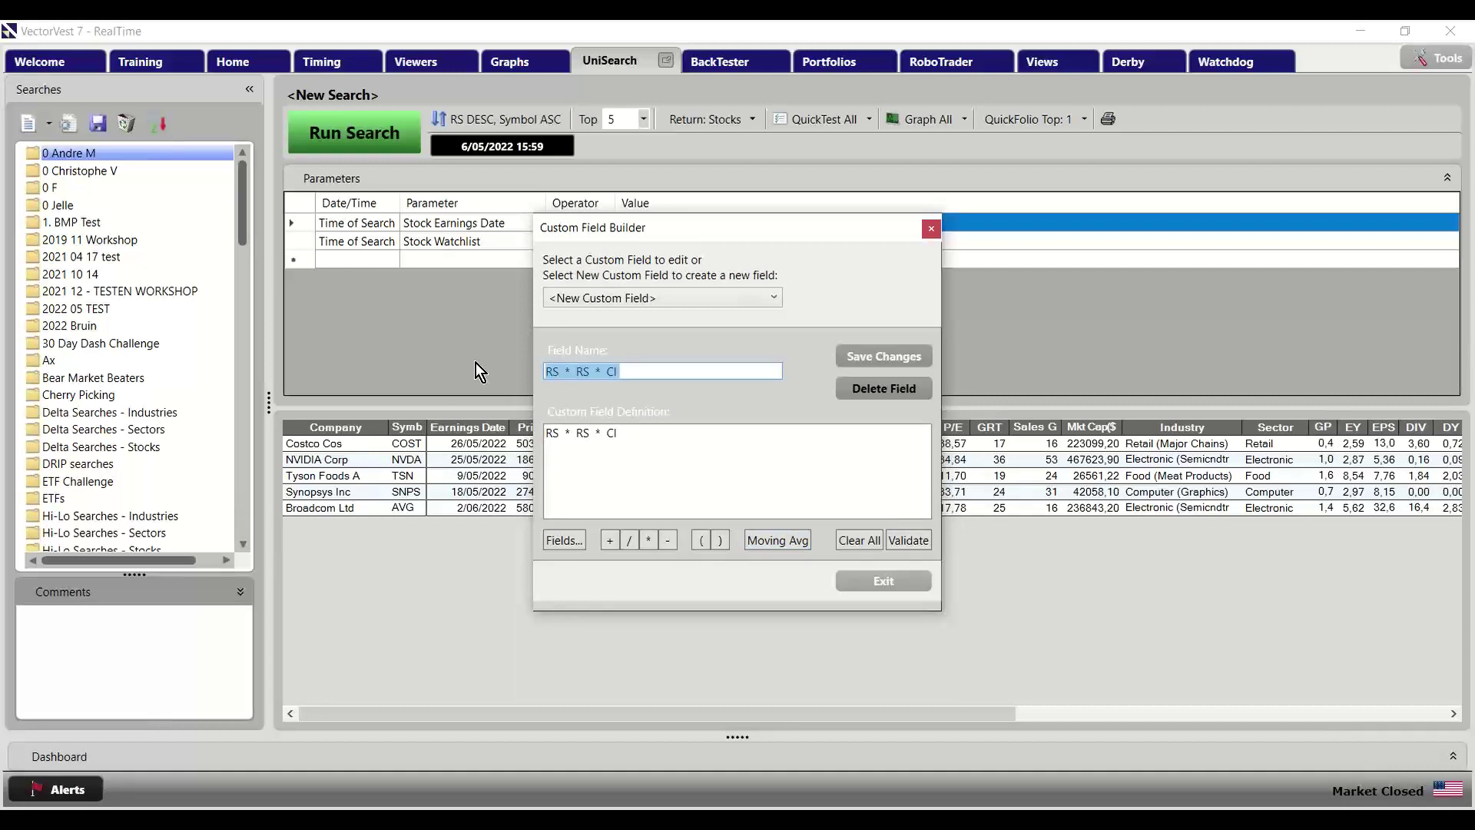
left_click(863, 493)
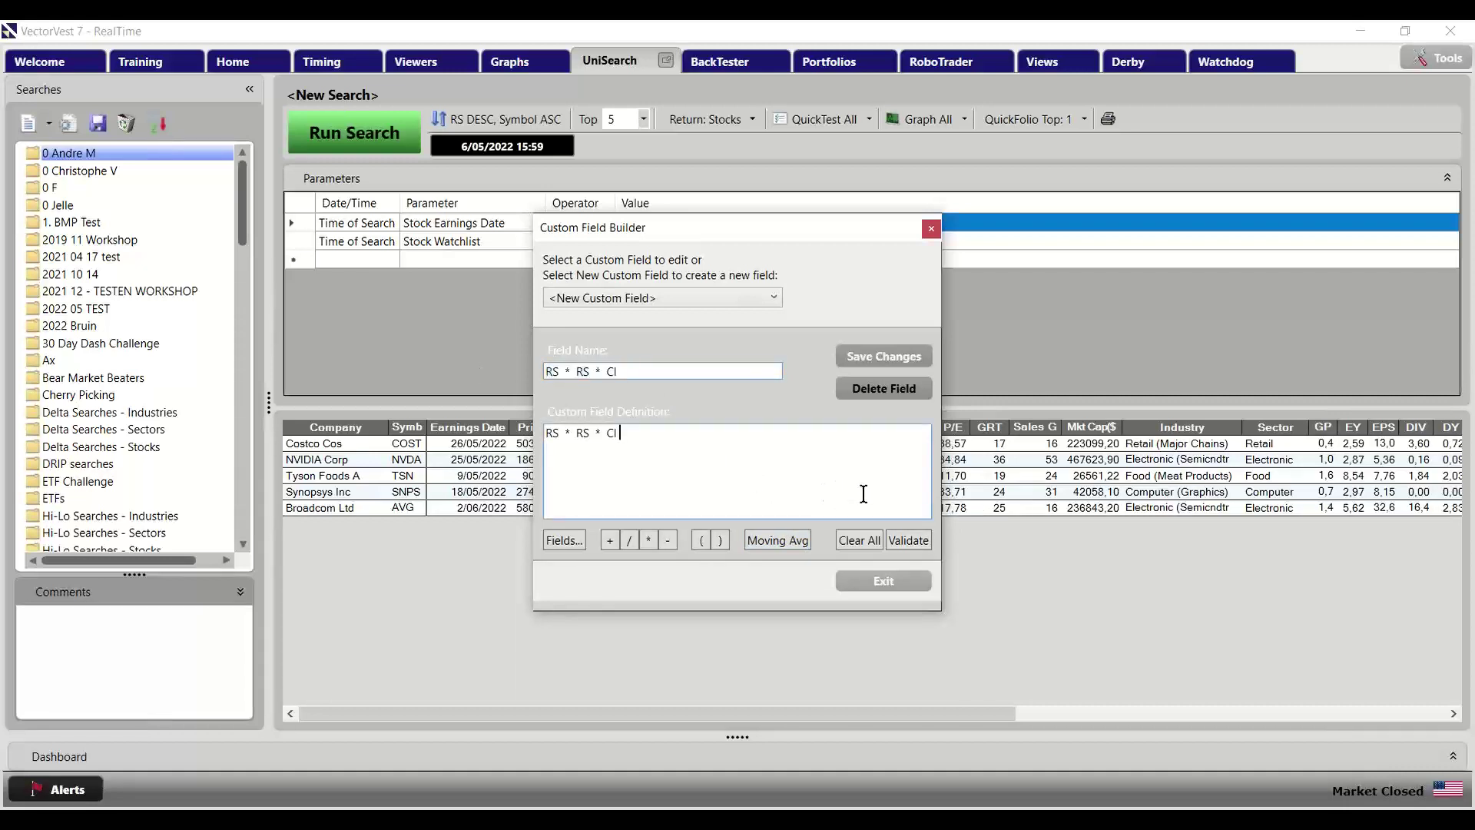
left_click(918, 540)
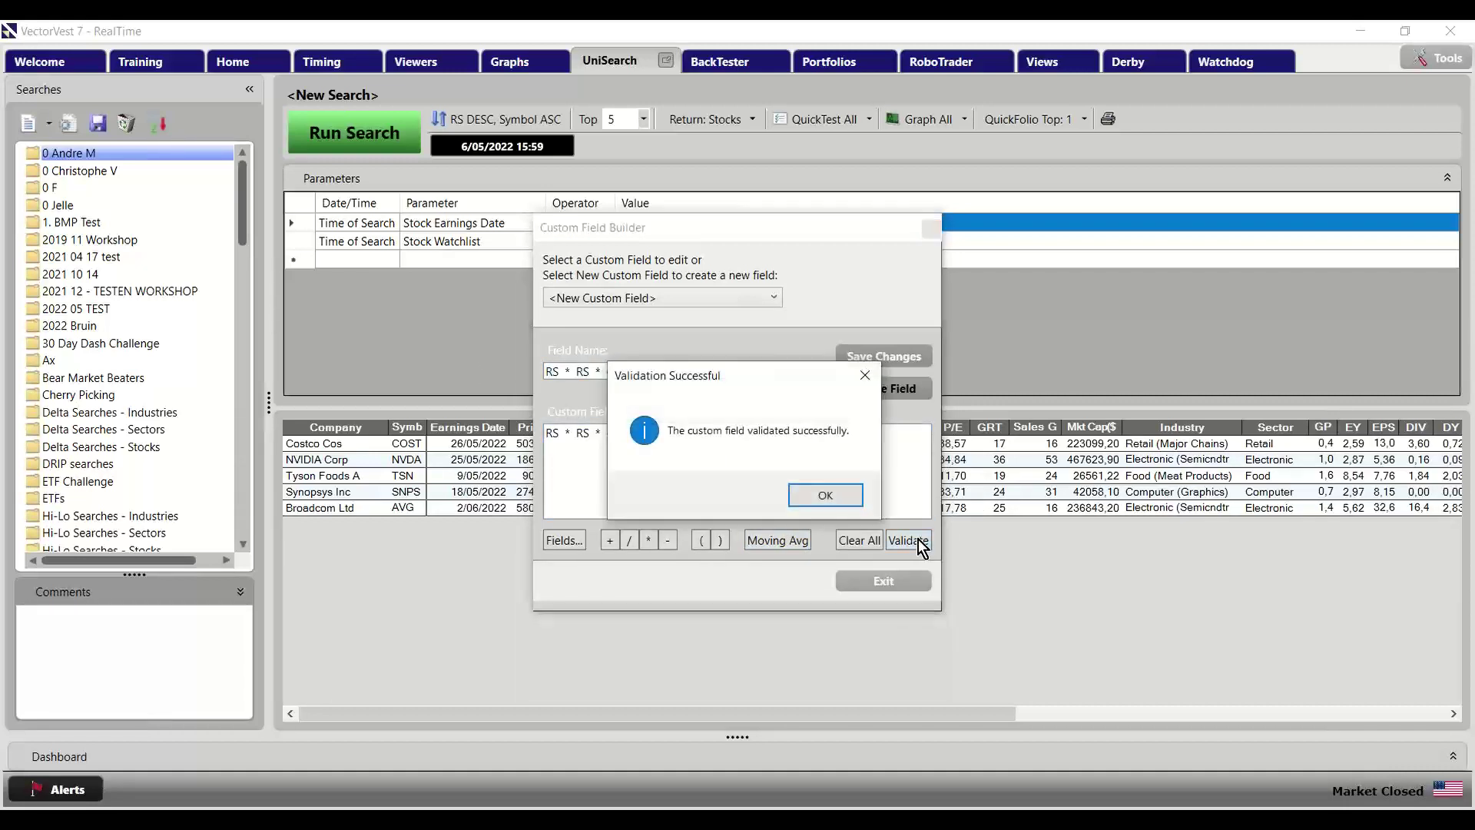
left_click(823, 494)
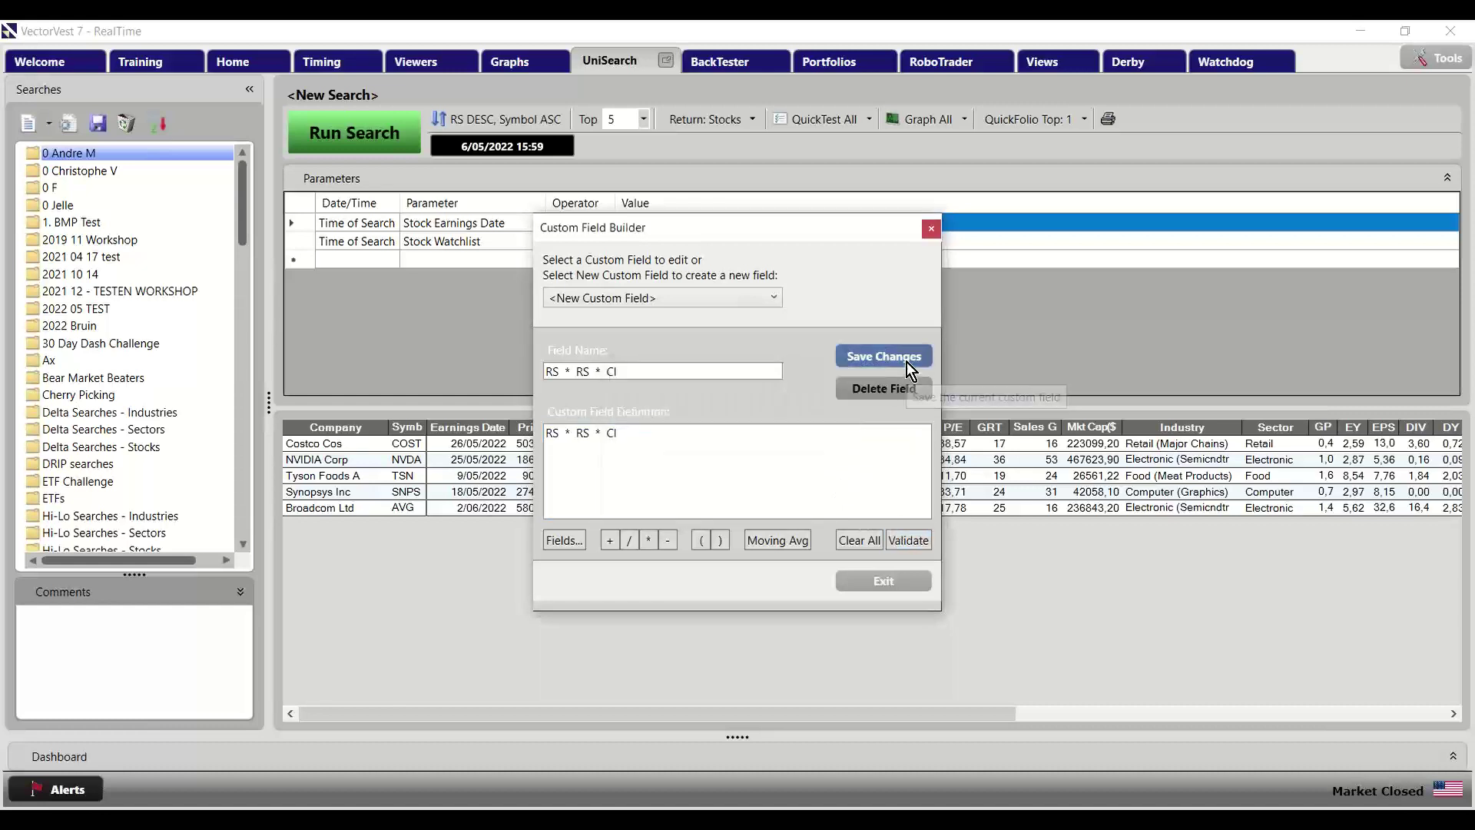
Try to save the RS * RS * CI custom field under its default name and leave the Custom Field Builder
left_click(911, 369)
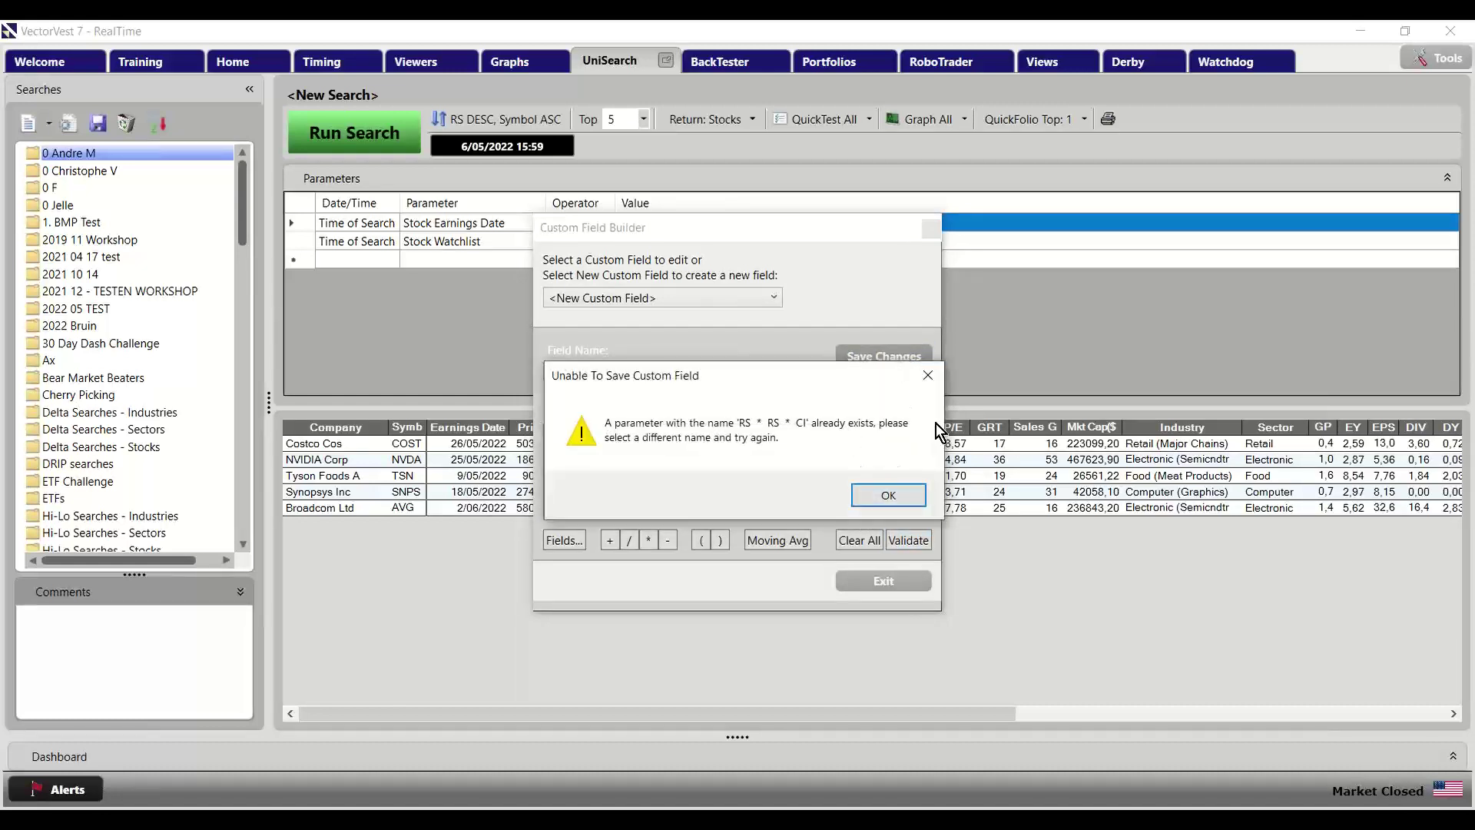
left_click(888, 498)
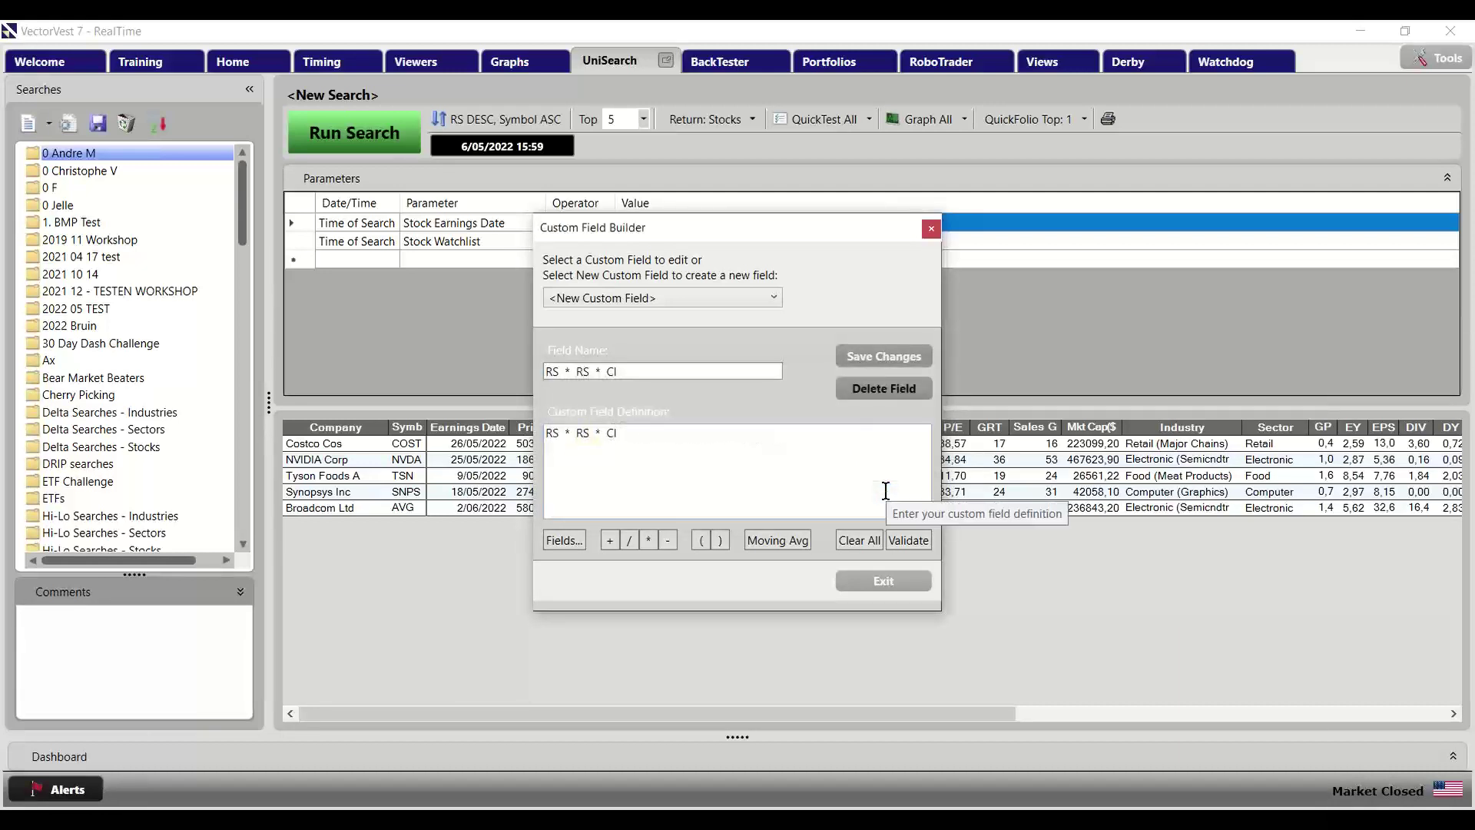
left_click(882, 580)
left_click(755, 490)
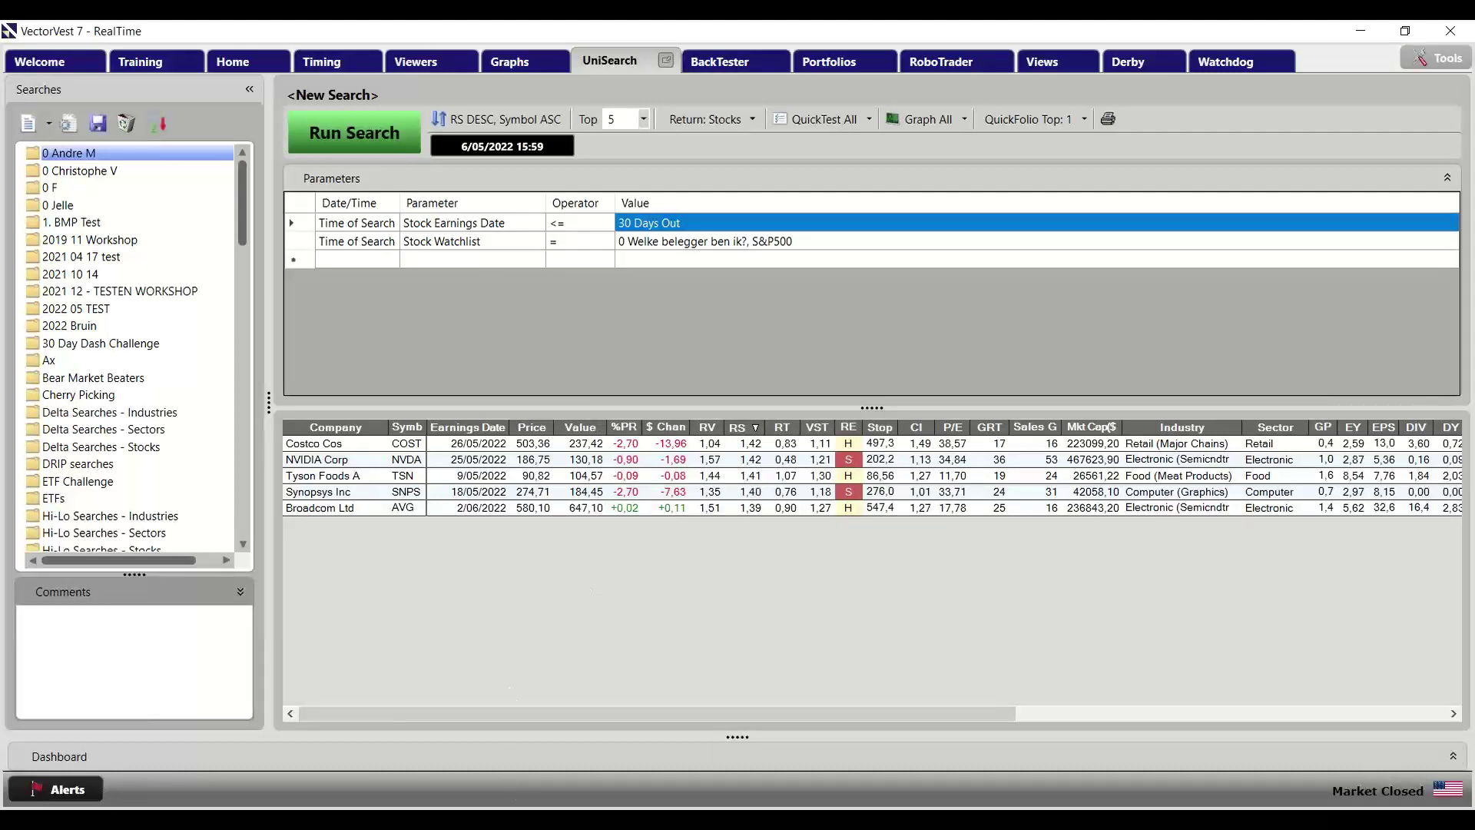
Switch to the PowerPoint slide "Hoe eigen indicatoren aanmaken?" to view it, and return to VectorVest 7 - RealTime
mouse_move(493, 819)
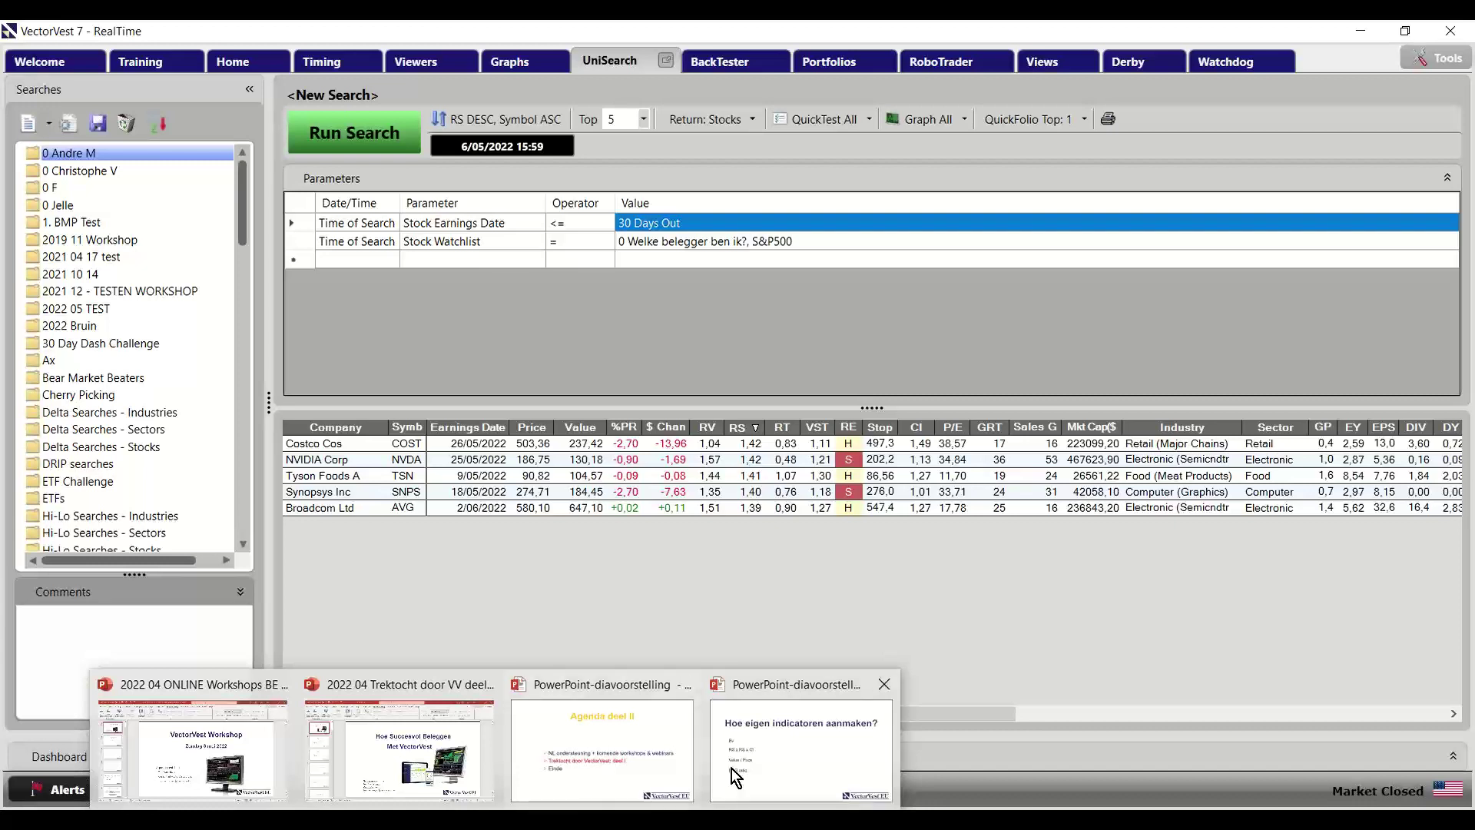
left_click(798, 749)
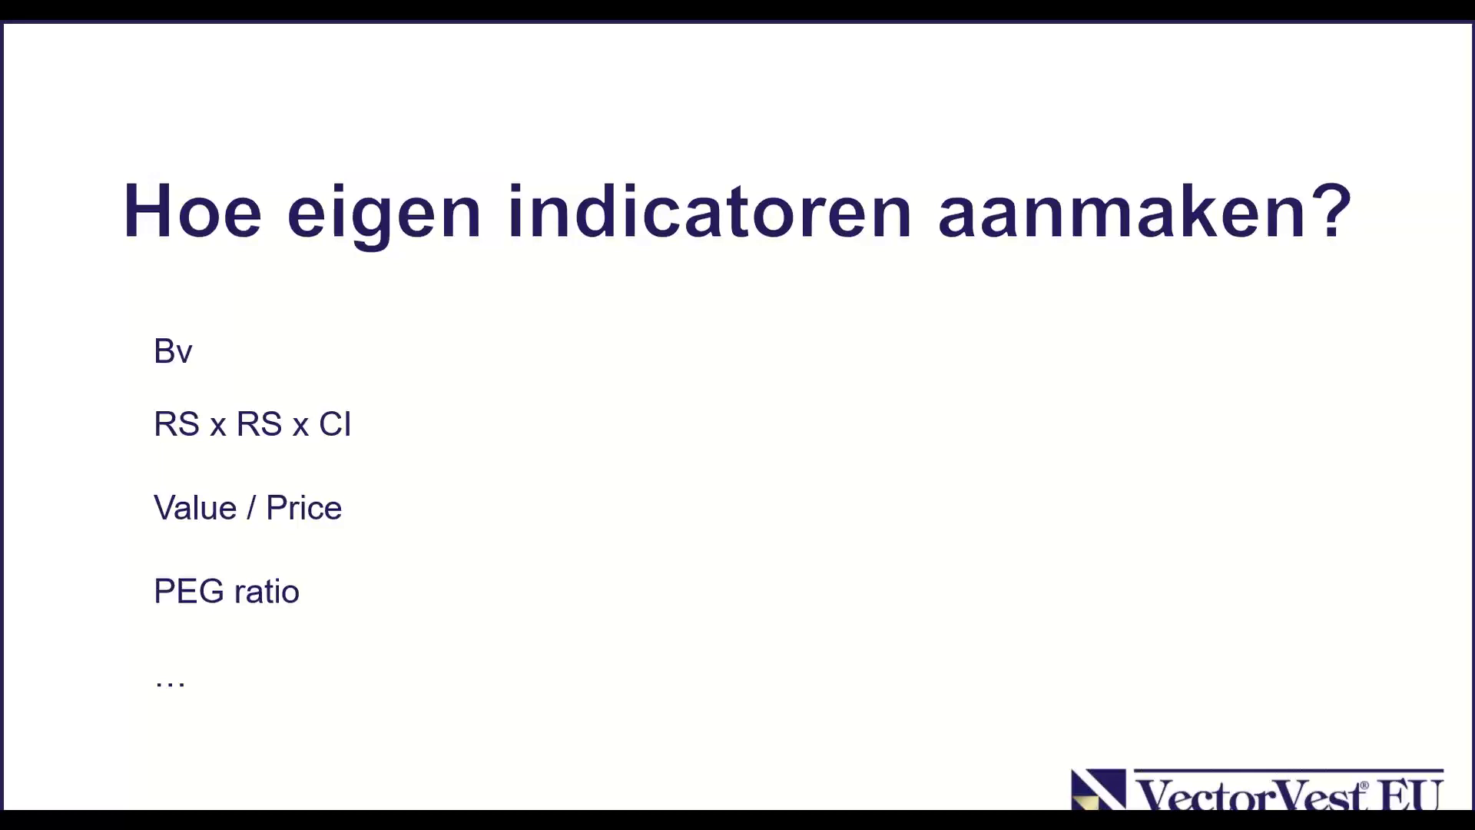
key("alt+Tab")
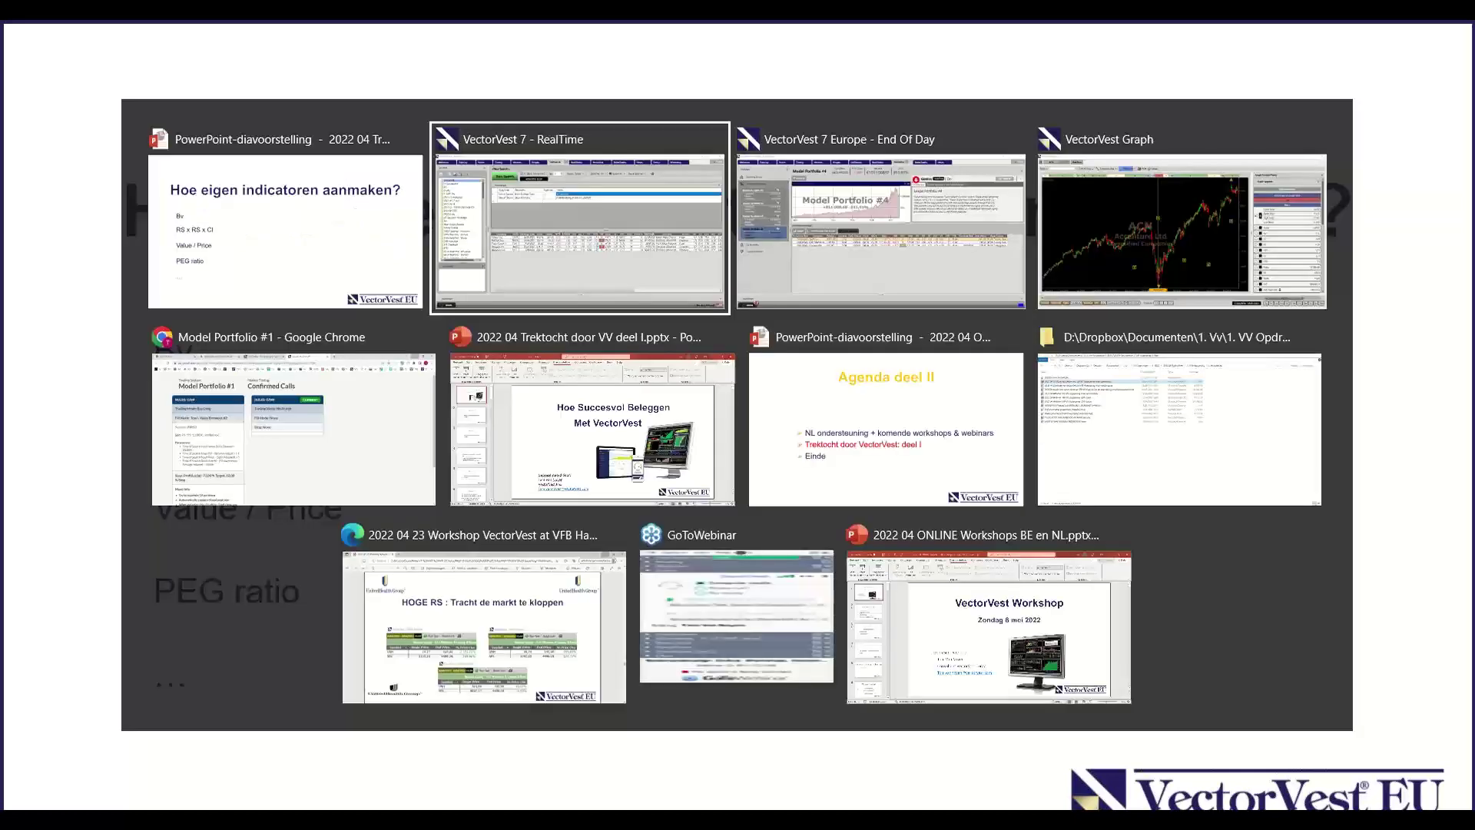
Look up the stock symbol HZO in the Stock Viewer
left_click(446, 67)
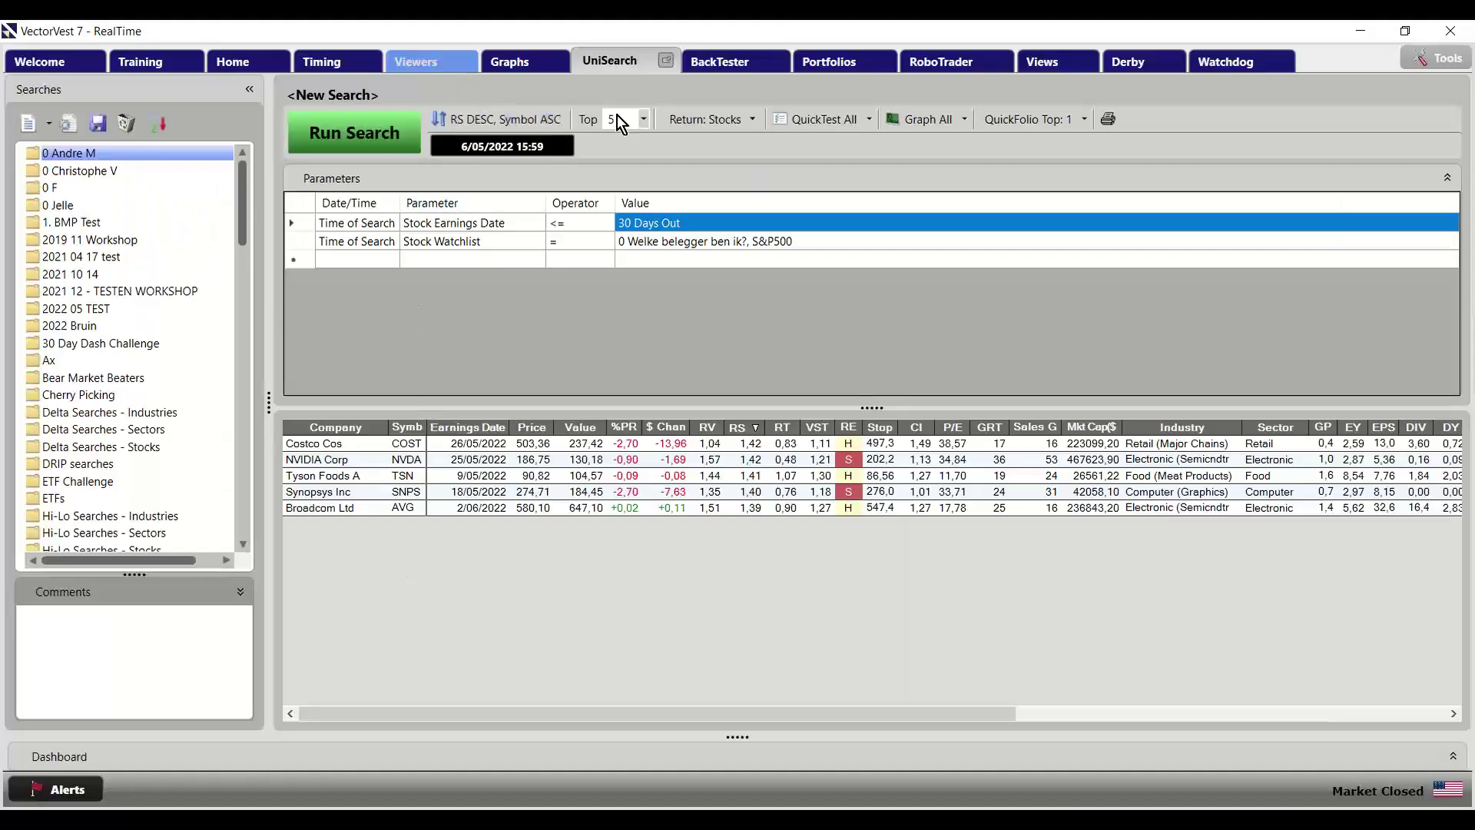
left_click(119, 197)
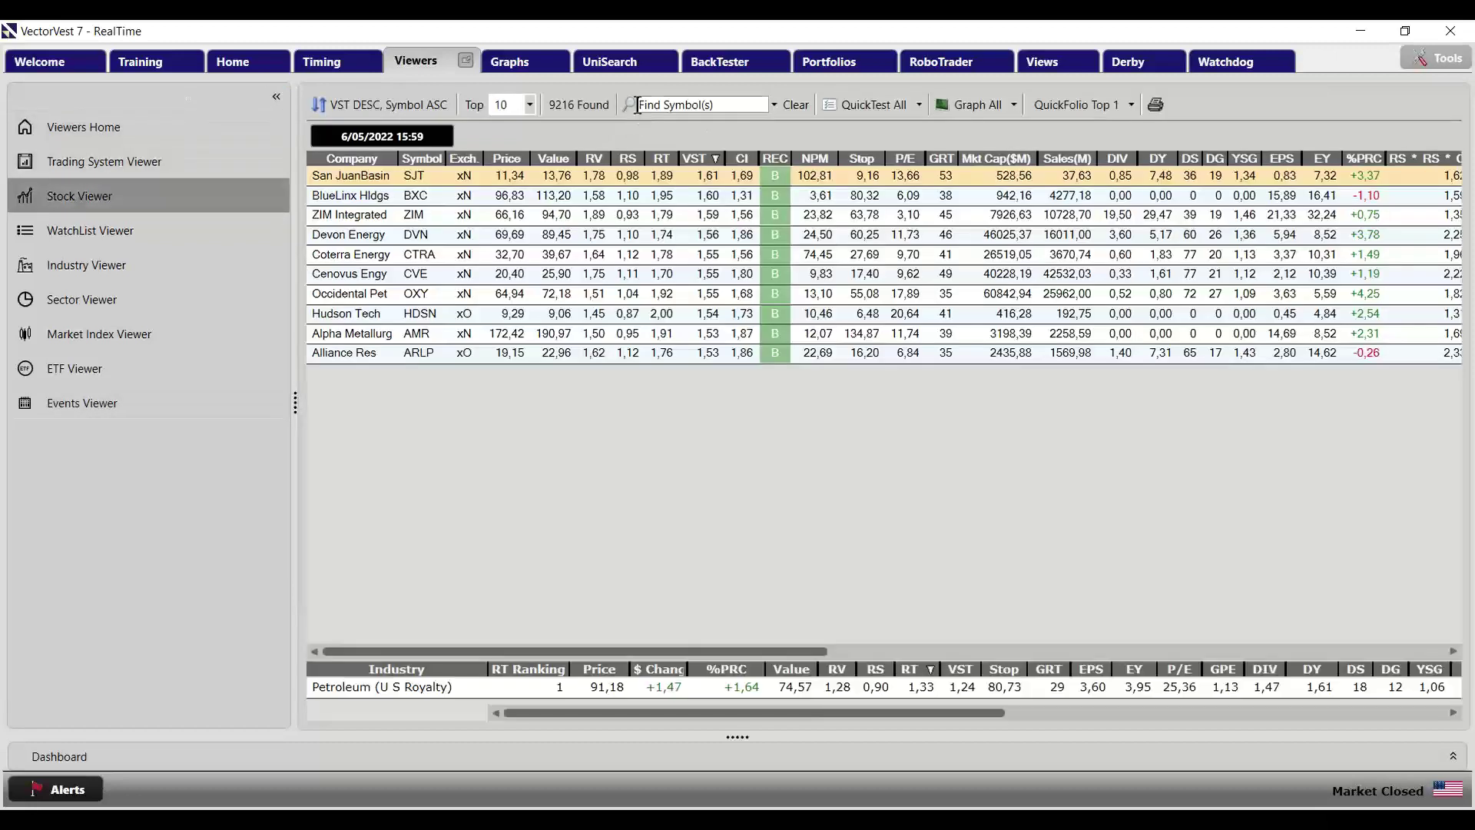
left_click(637, 105)
type("HZO")
key("Return")
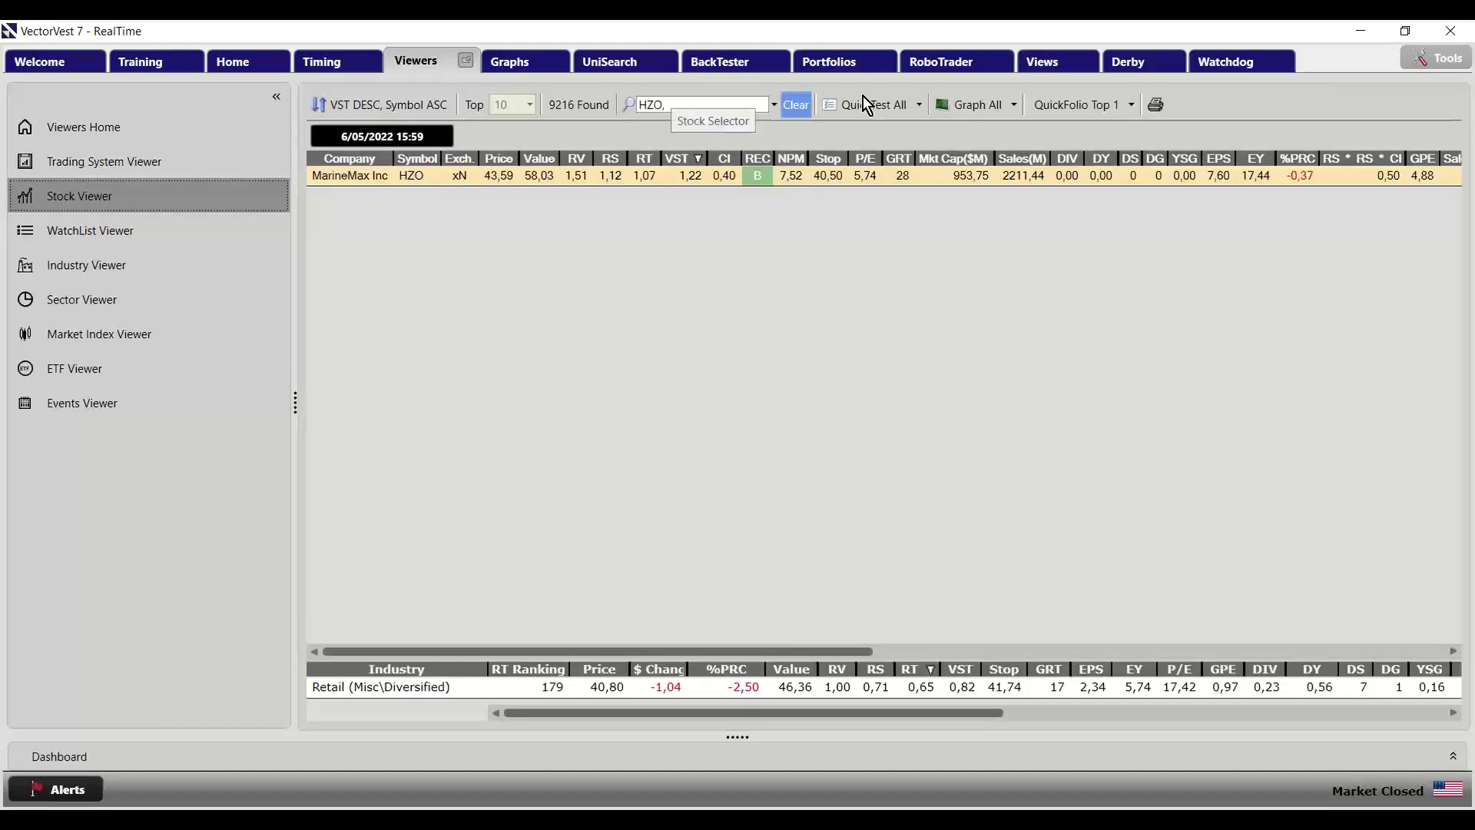
Open the HZO graph in a maximized window and remove the text note beside the latest price bars
left_click(969, 104)
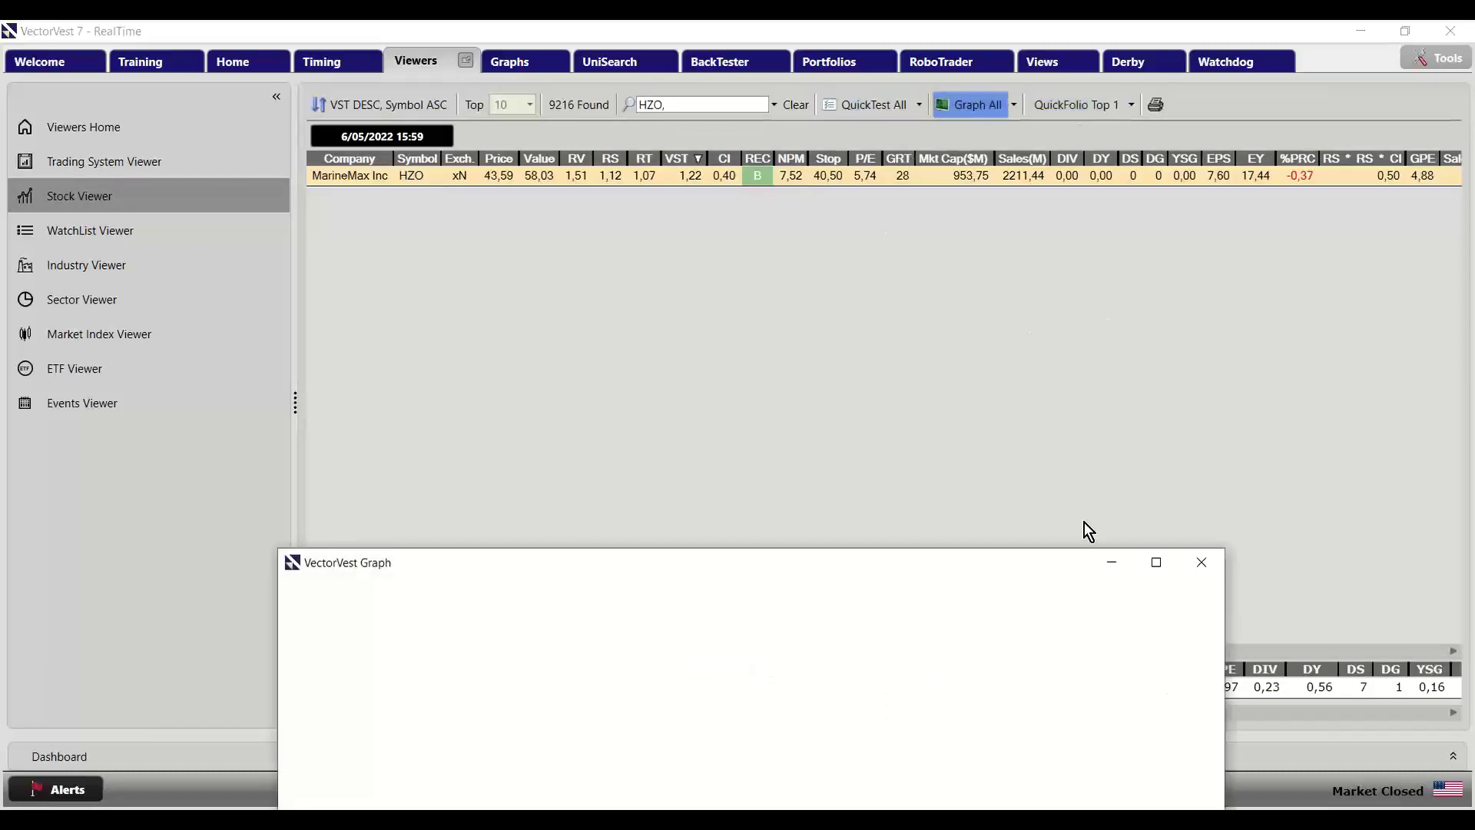
left_click(1157, 564)
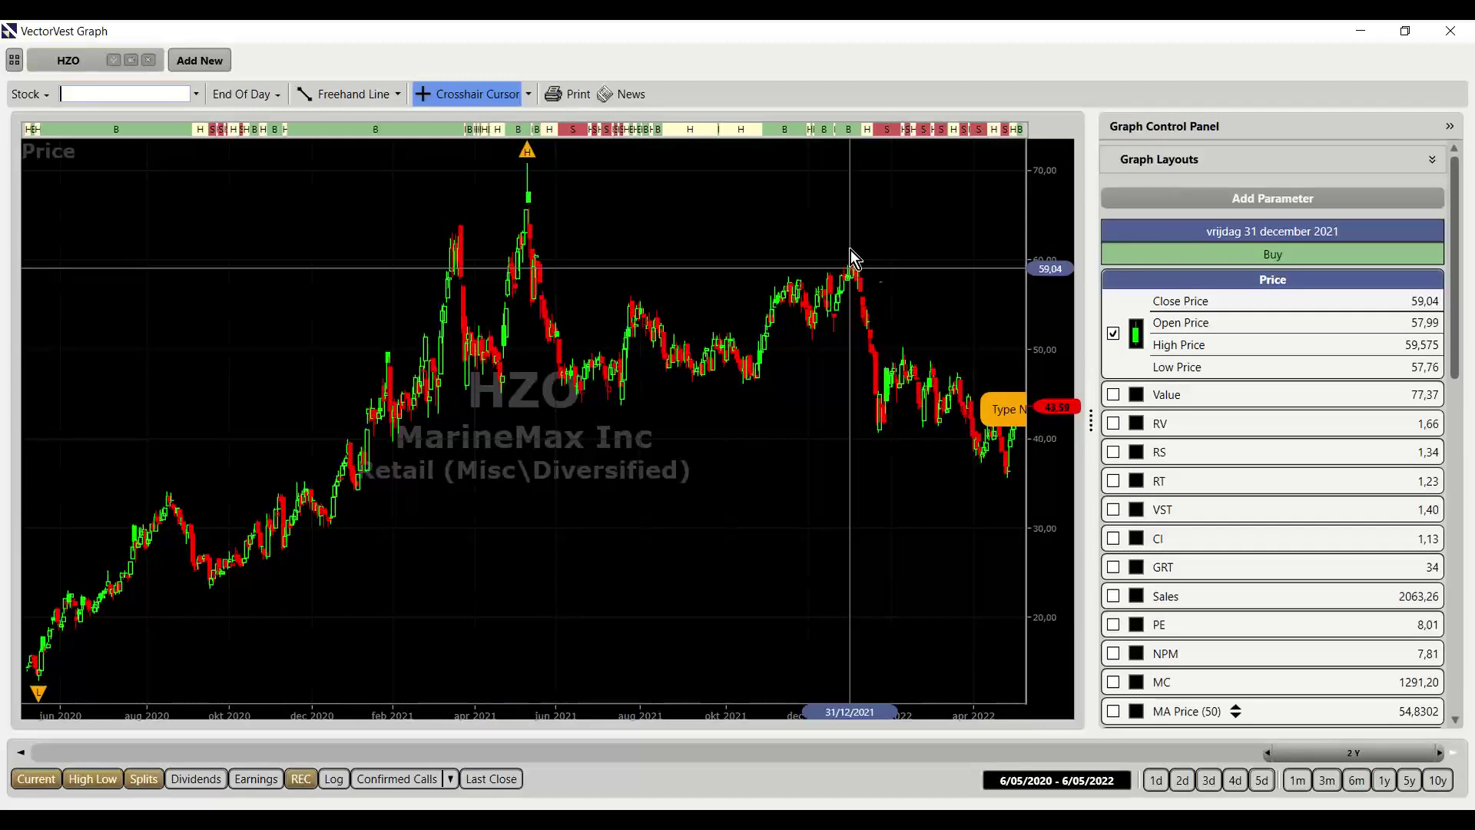
right_click(1003, 417)
left_click(1056, 450)
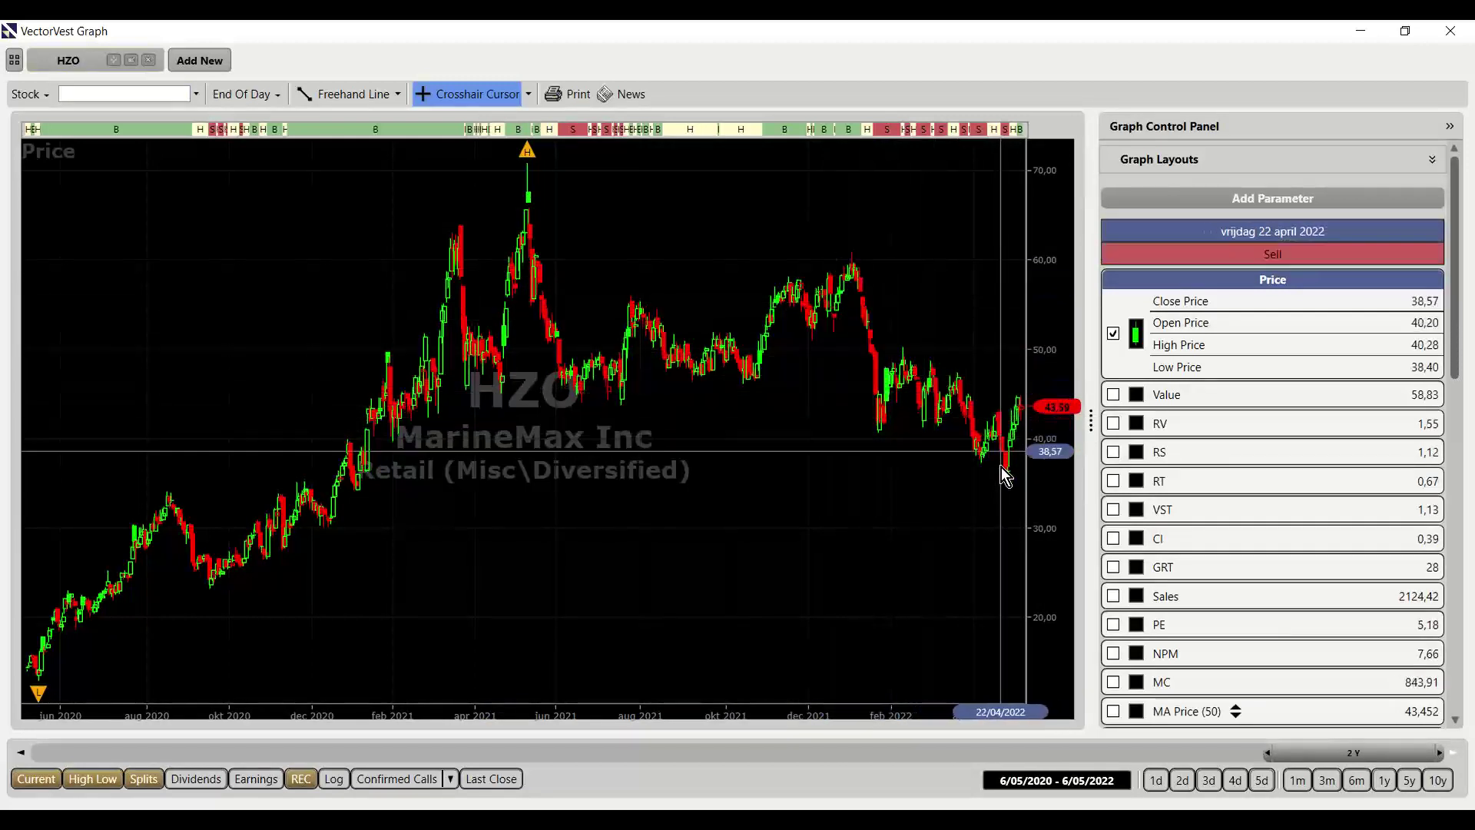
Change the graph cursor to Date Line and place it on the low of 27 April 2022
left_click_drag(751, 434, 1235, 482)
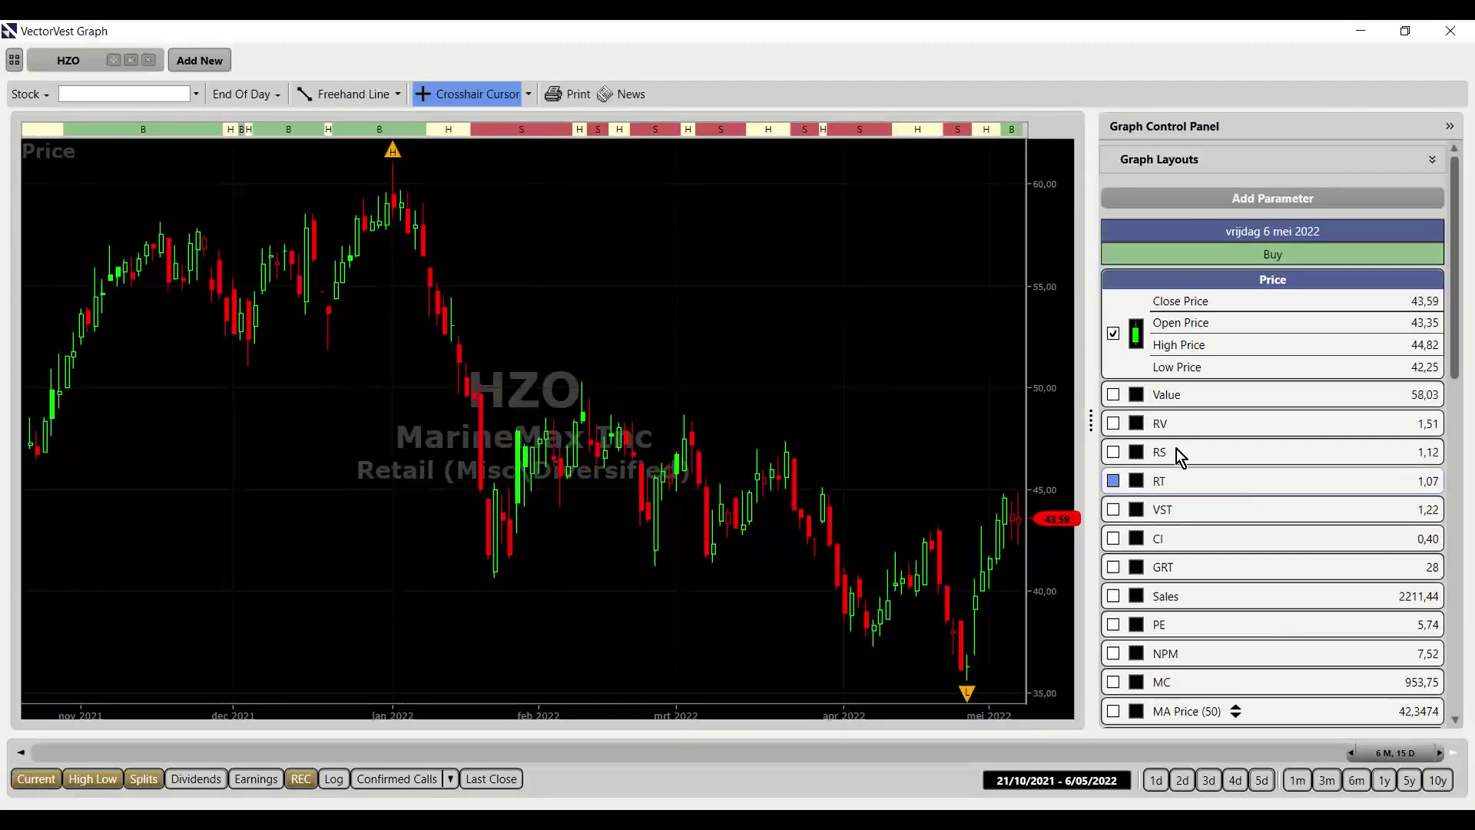
left_click(532, 98)
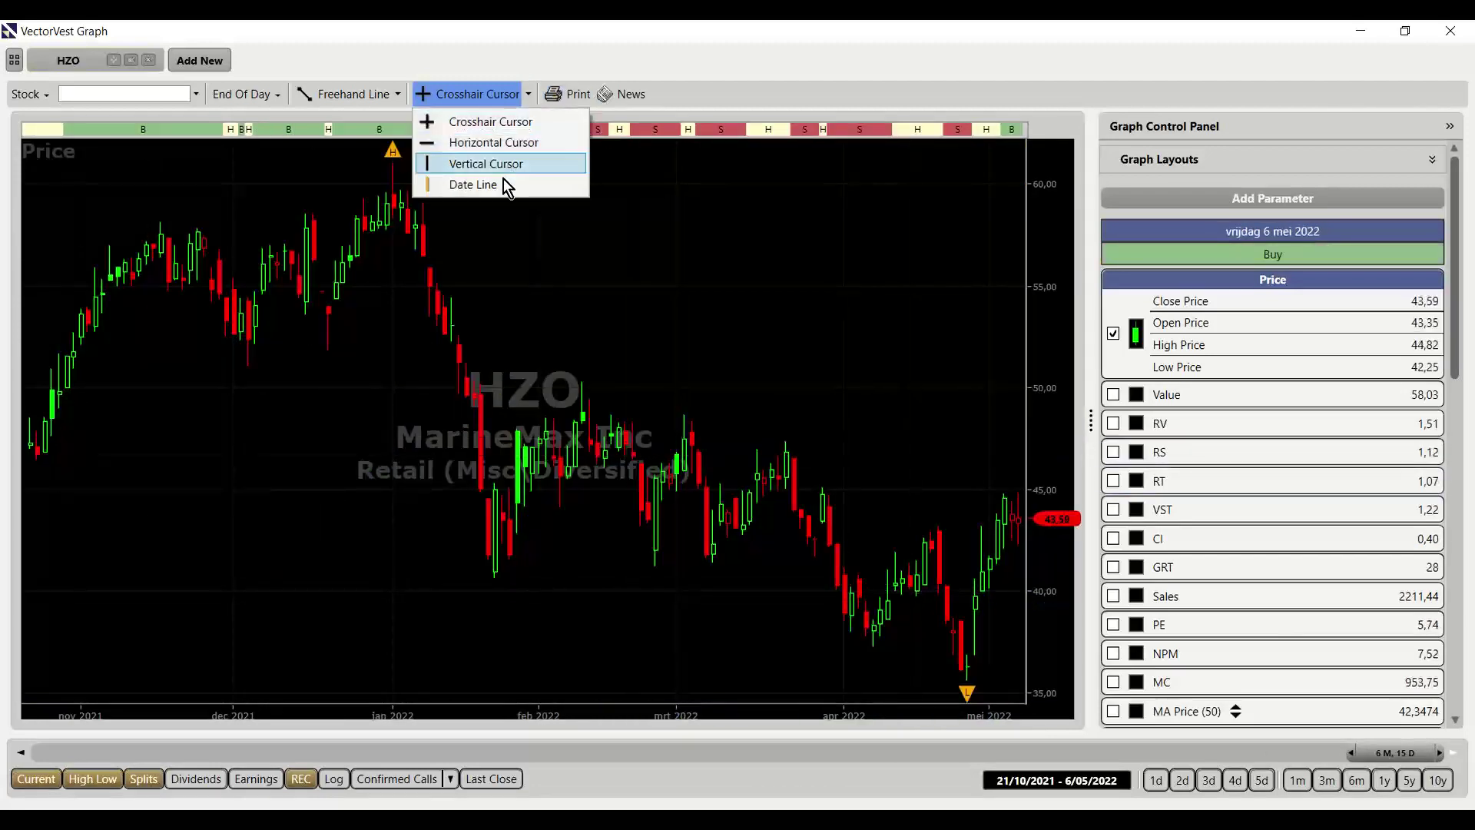
left_click(504, 181)
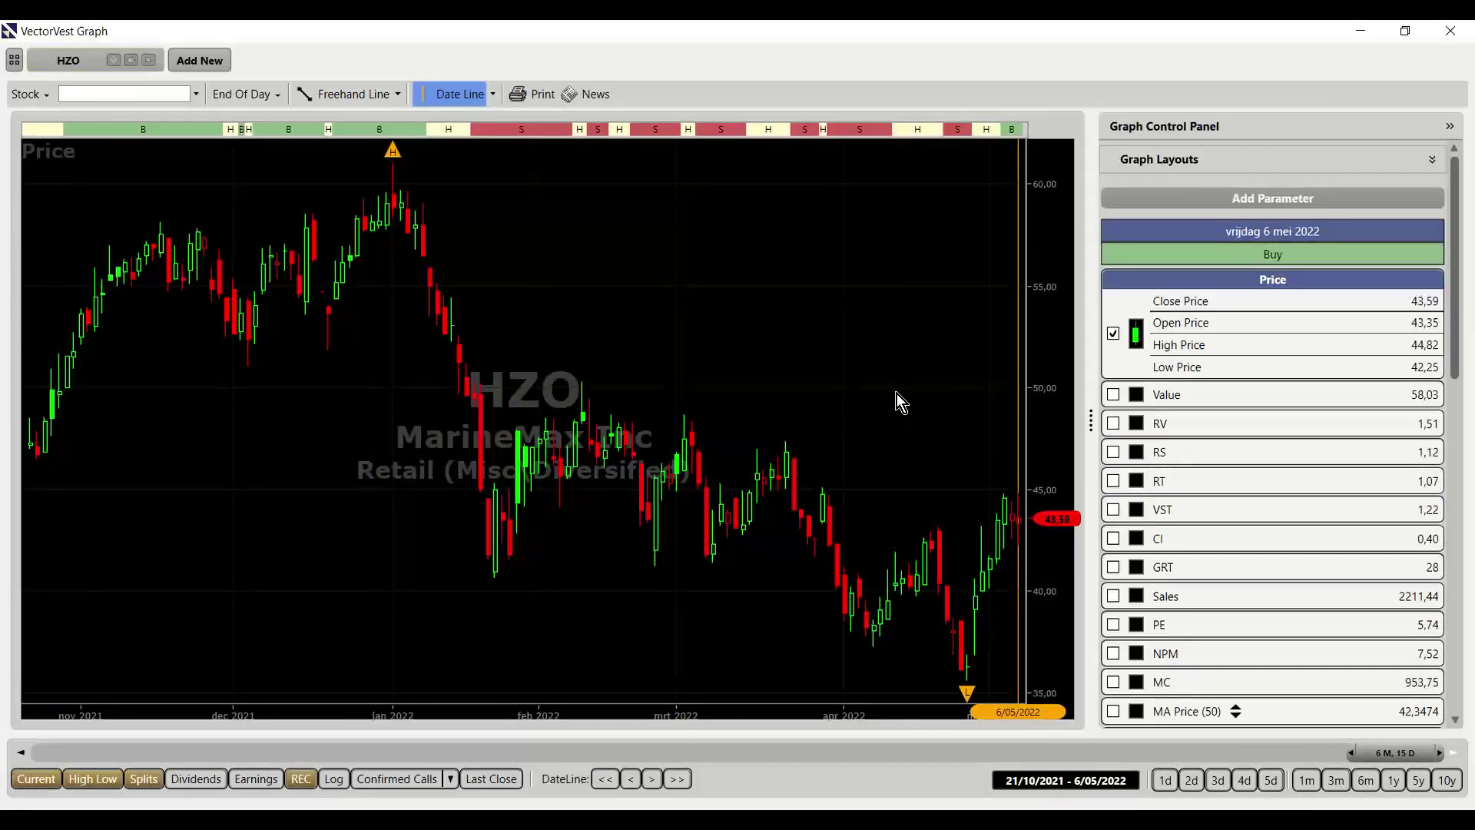
left_click(966, 675)
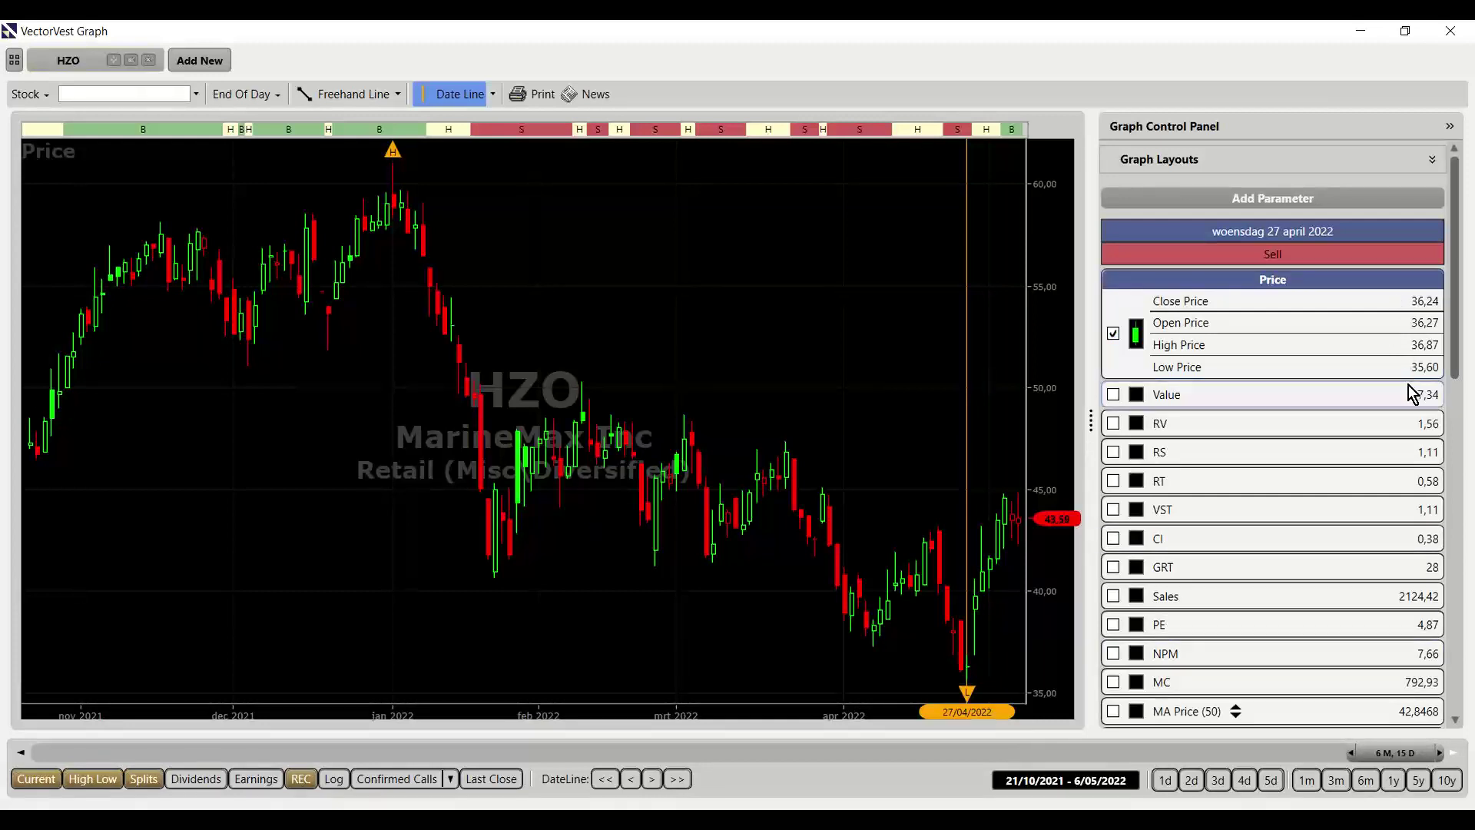
Plot the RS, GRT and PE indicators one at a time beneath the HZO price to examine their trends, hiding each again
left_click(1223, 453)
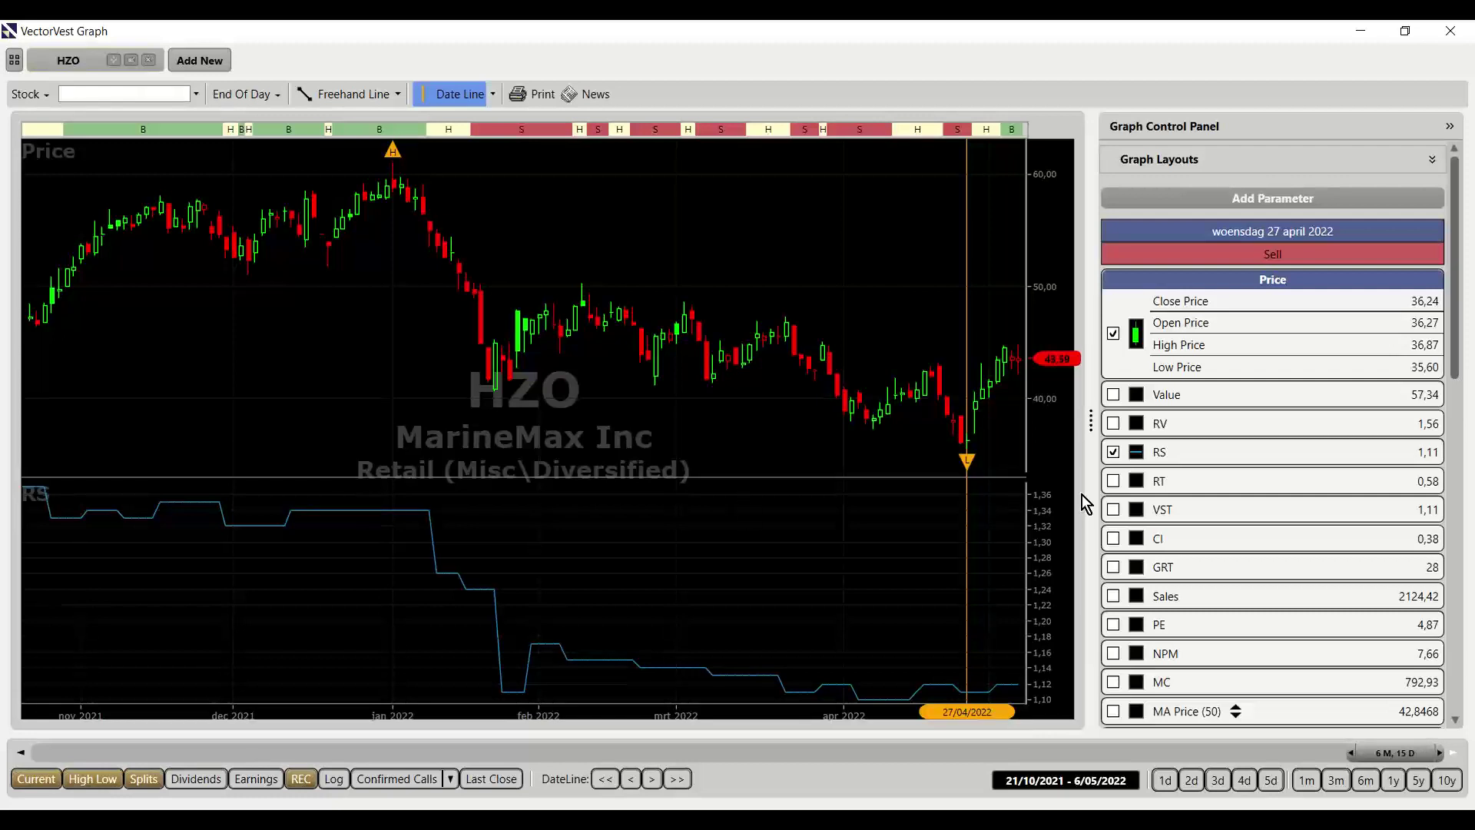
left_click(1195, 458)
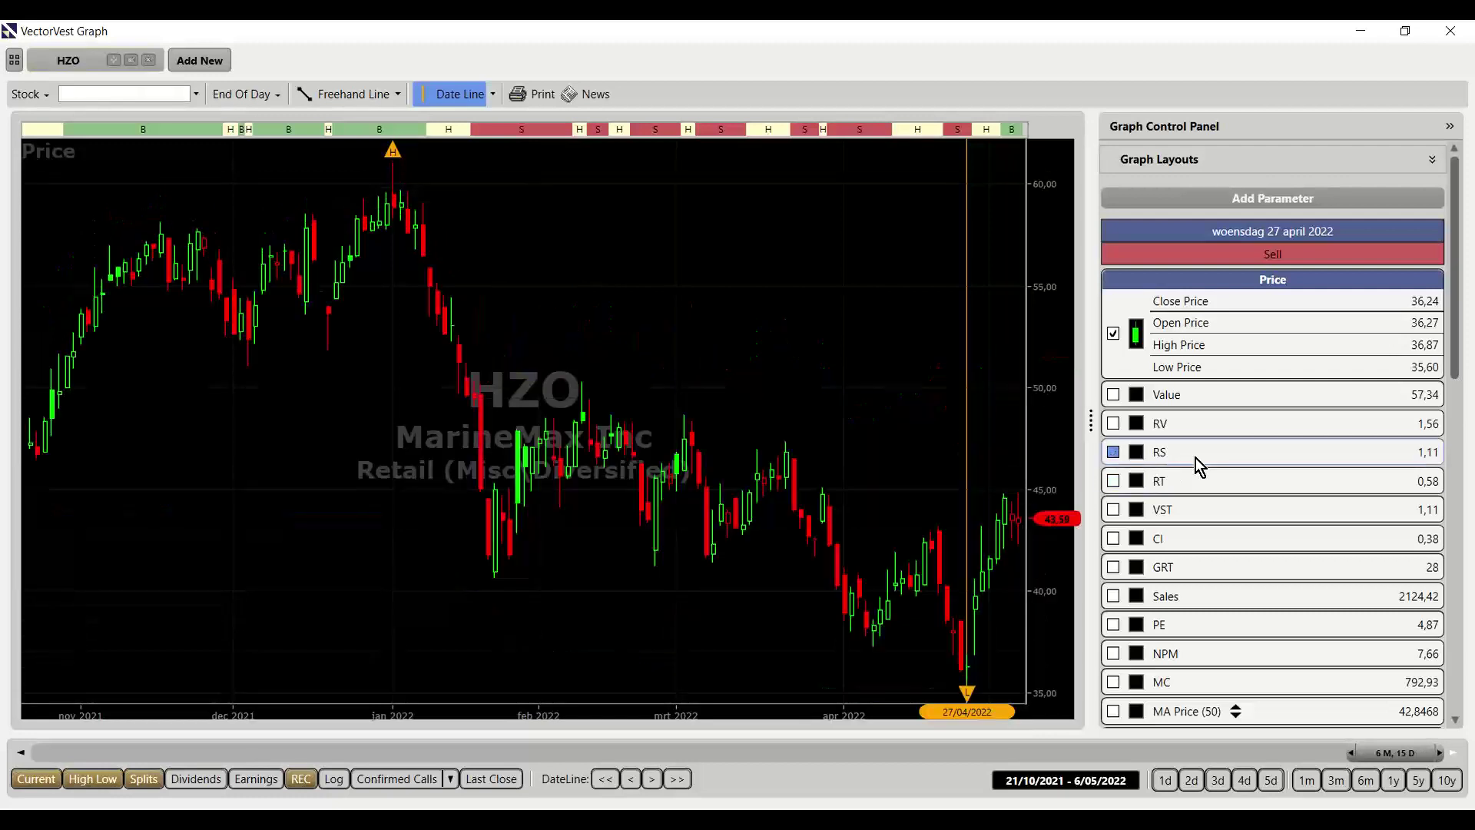
left_click(1183, 568)
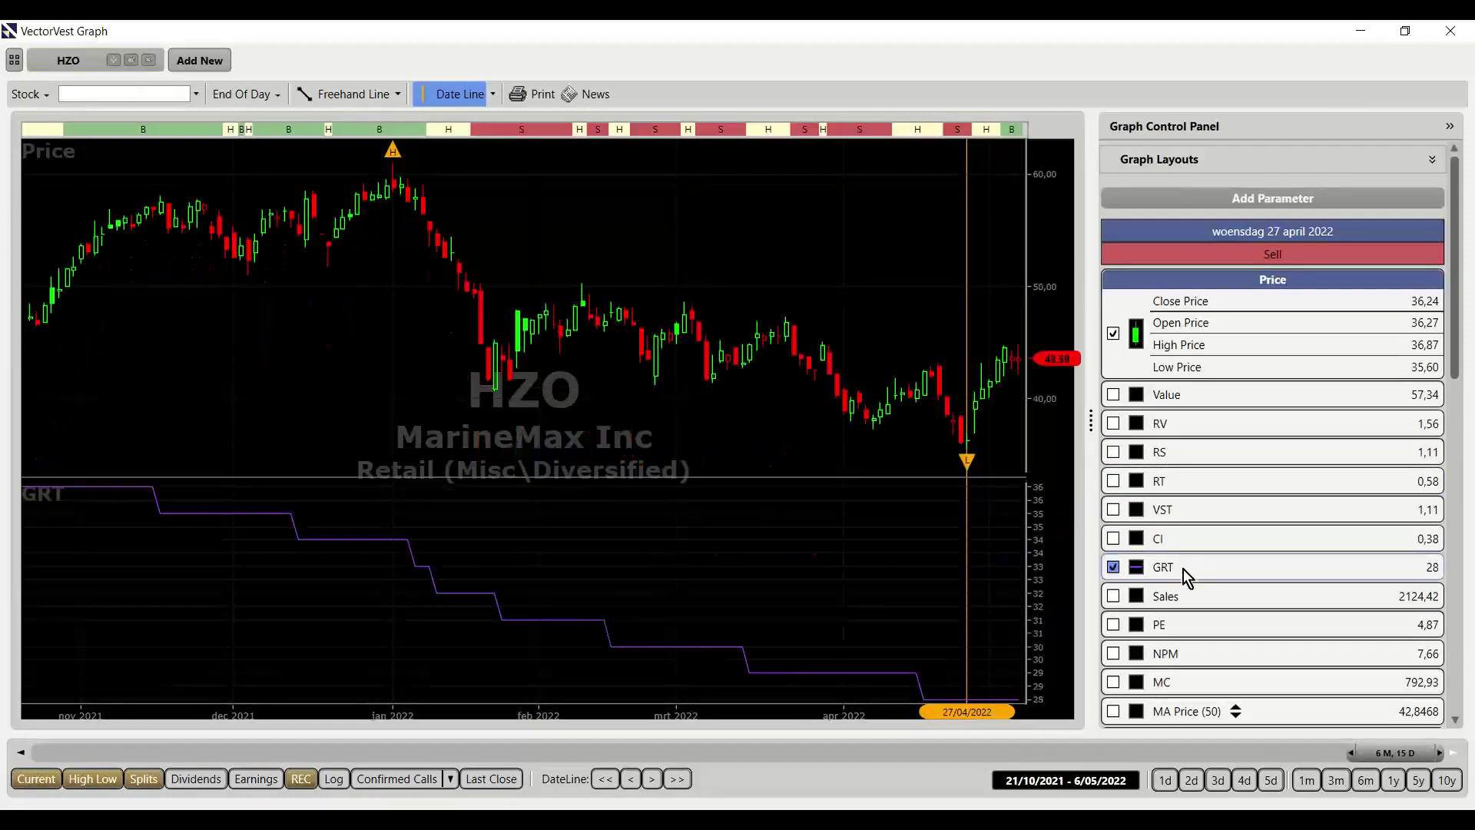
left_click(1183, 568)
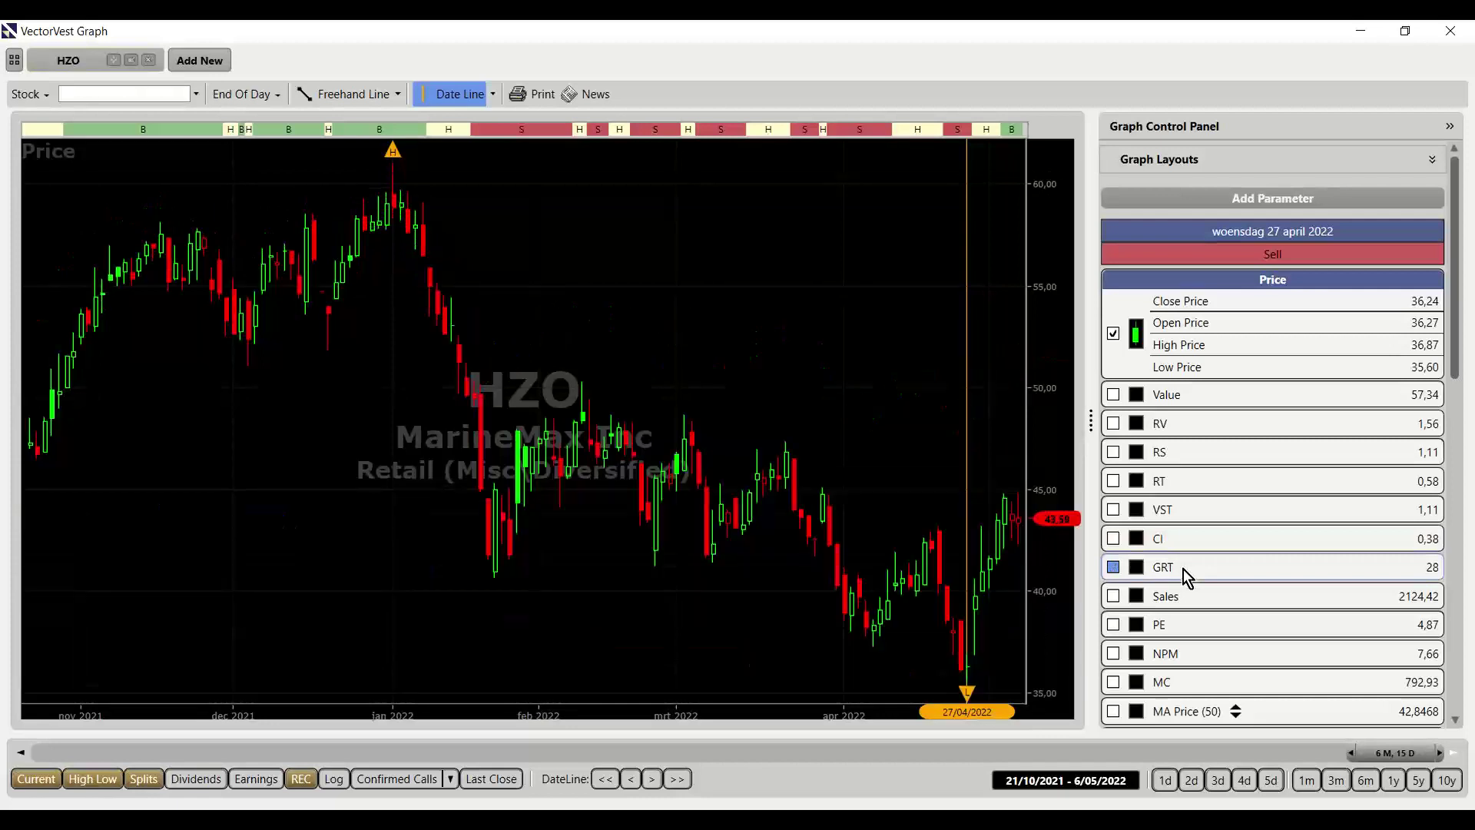
left_click(1224, 626)
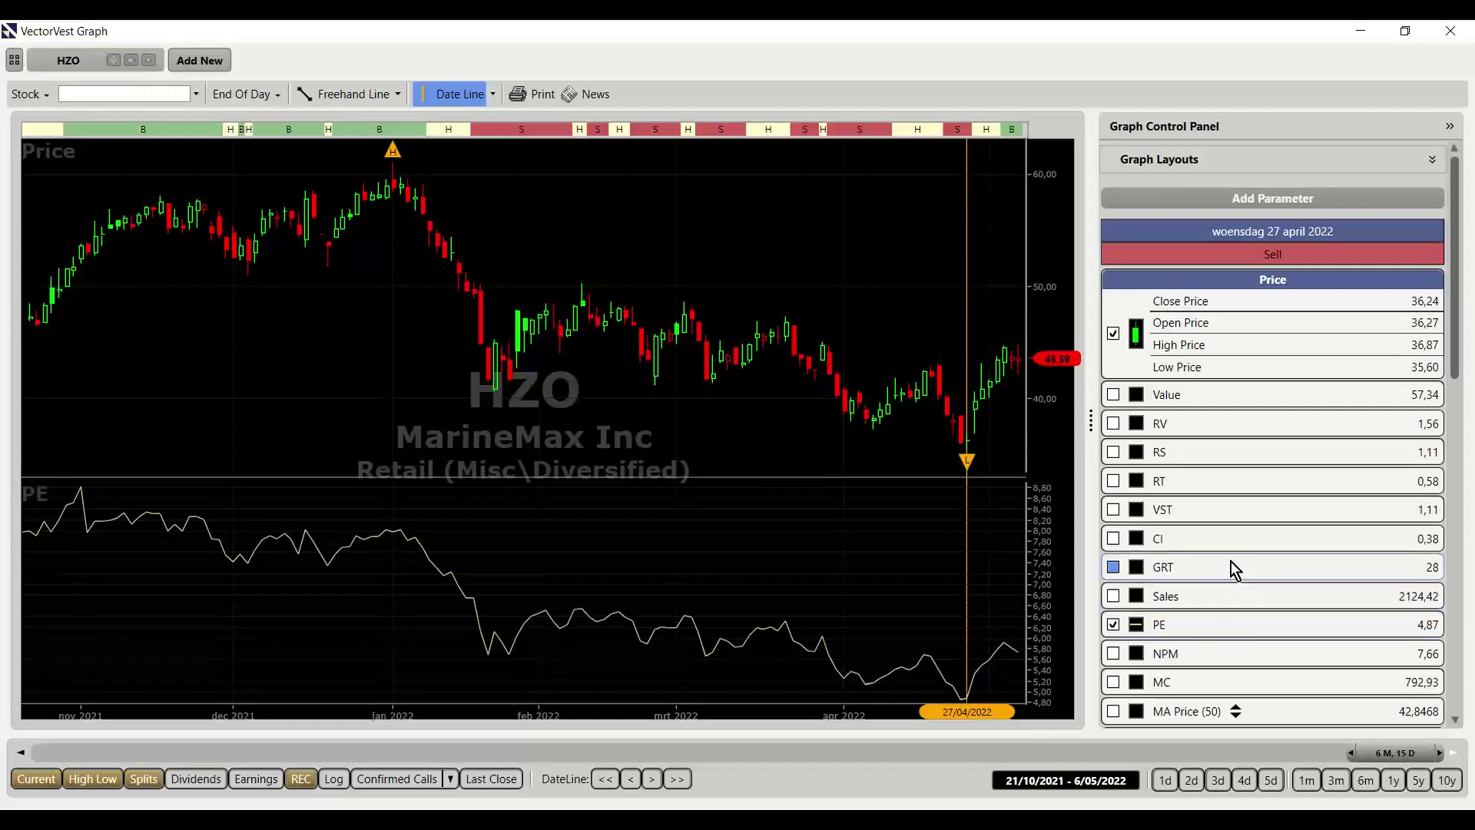
left_click(1220, 630)
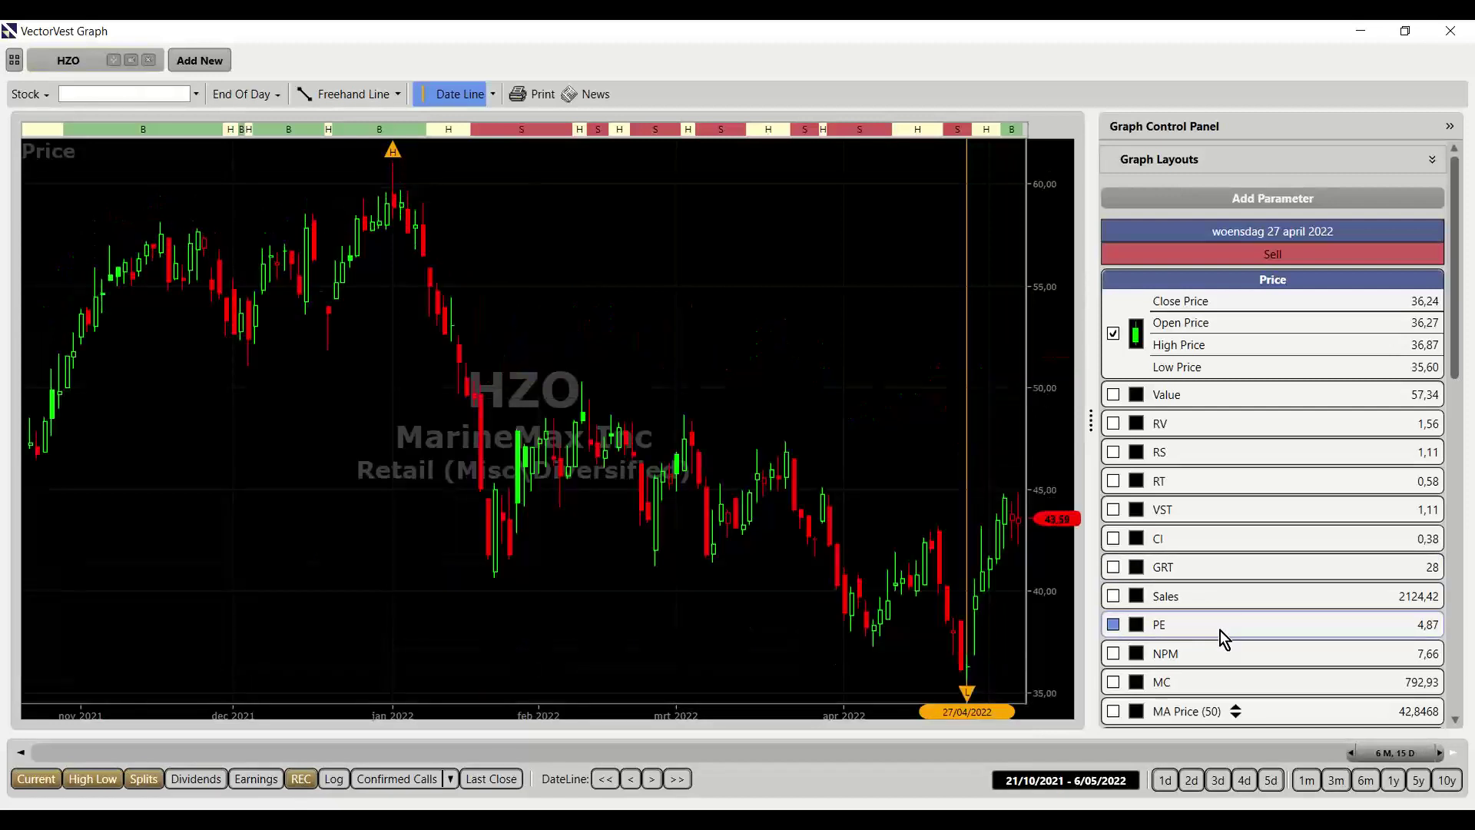
Show the earnings markers on the HZO graph and check the date of the most recent one
left_click(256, 778)
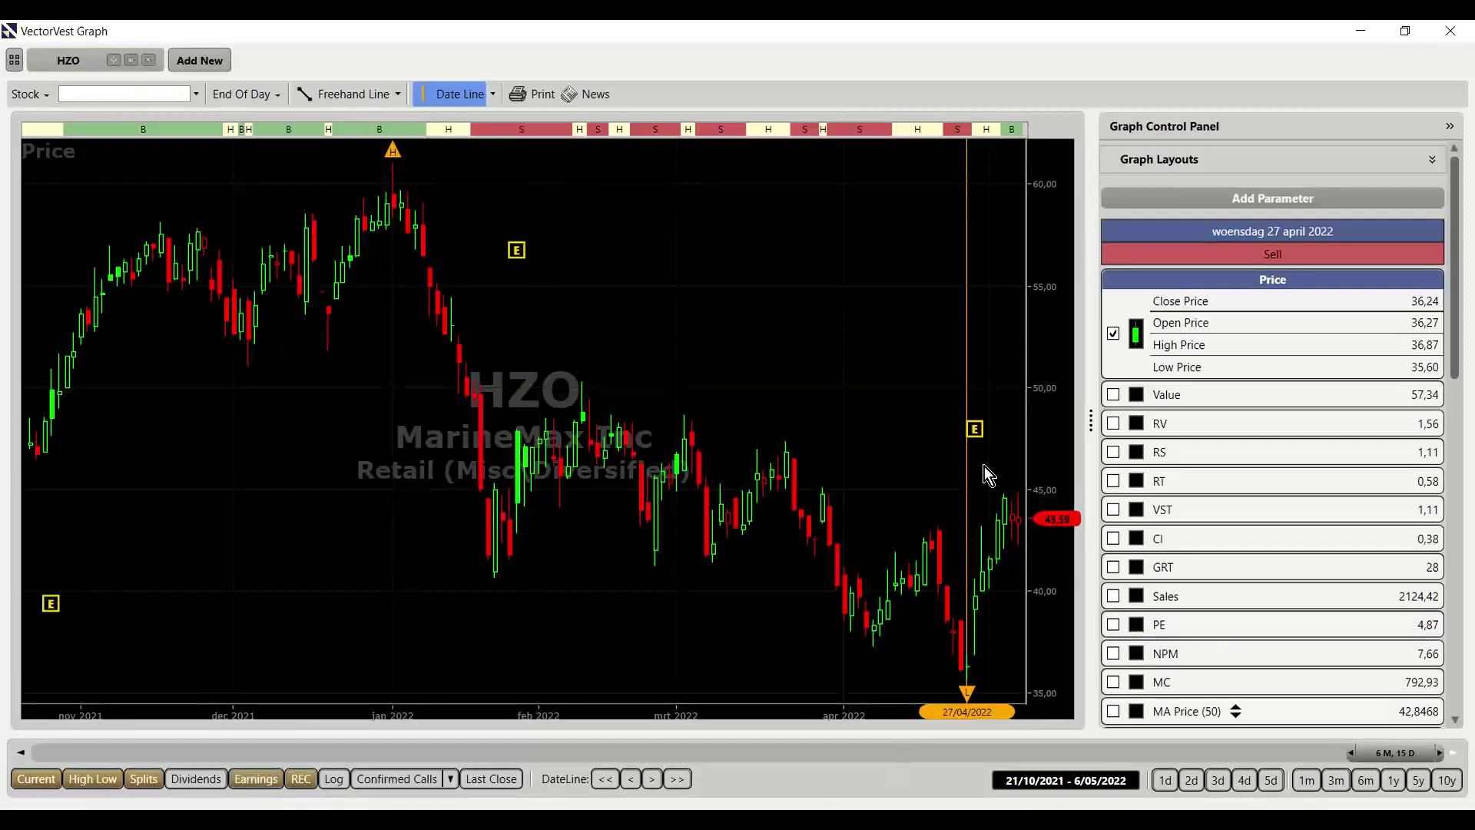
mouse_move(980, 433)
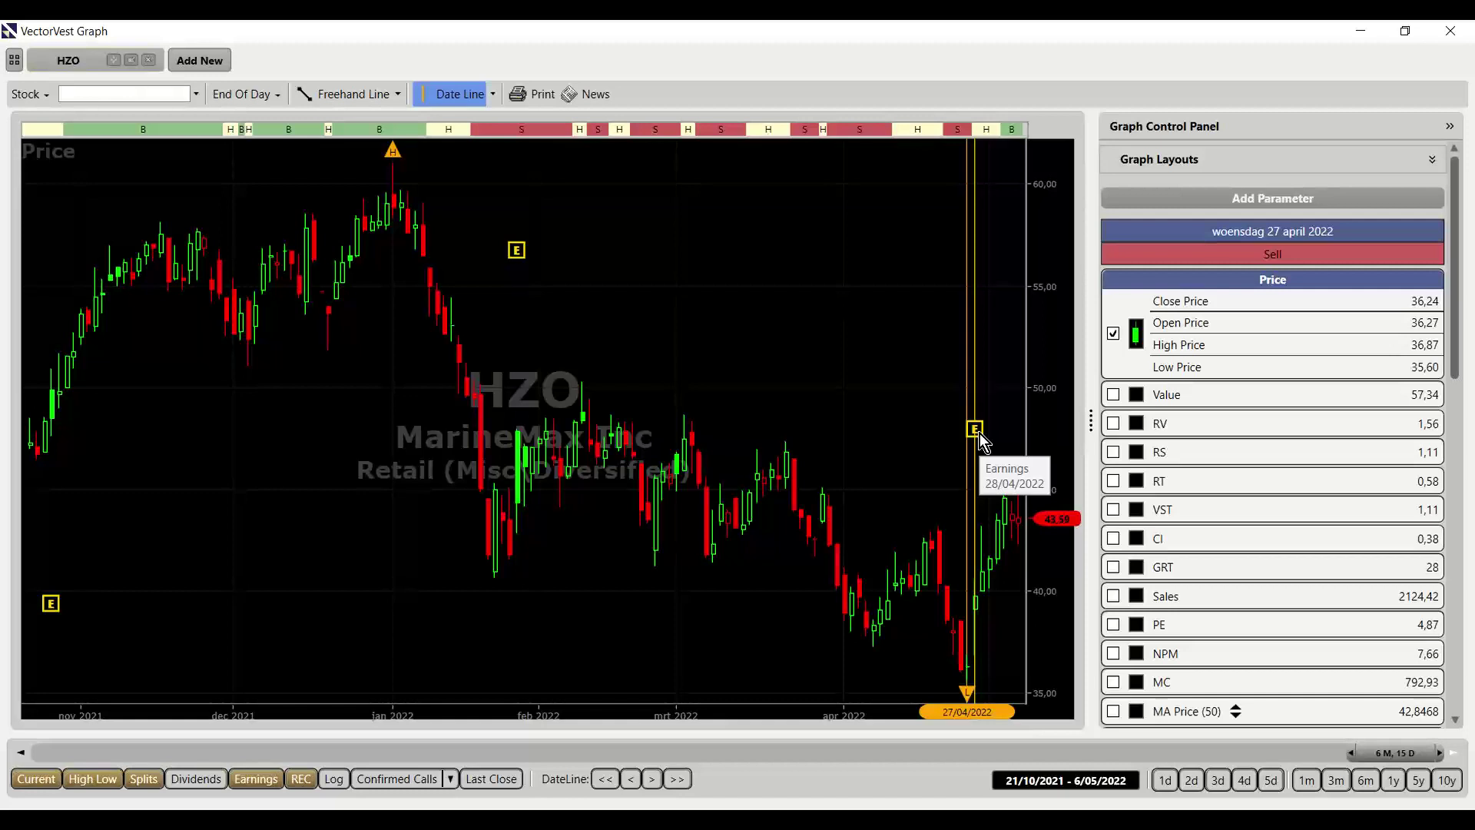
Move the HZO graph's date line forward to 28 April 2022 and examine the indicator values for that day
left_click(651, 780)
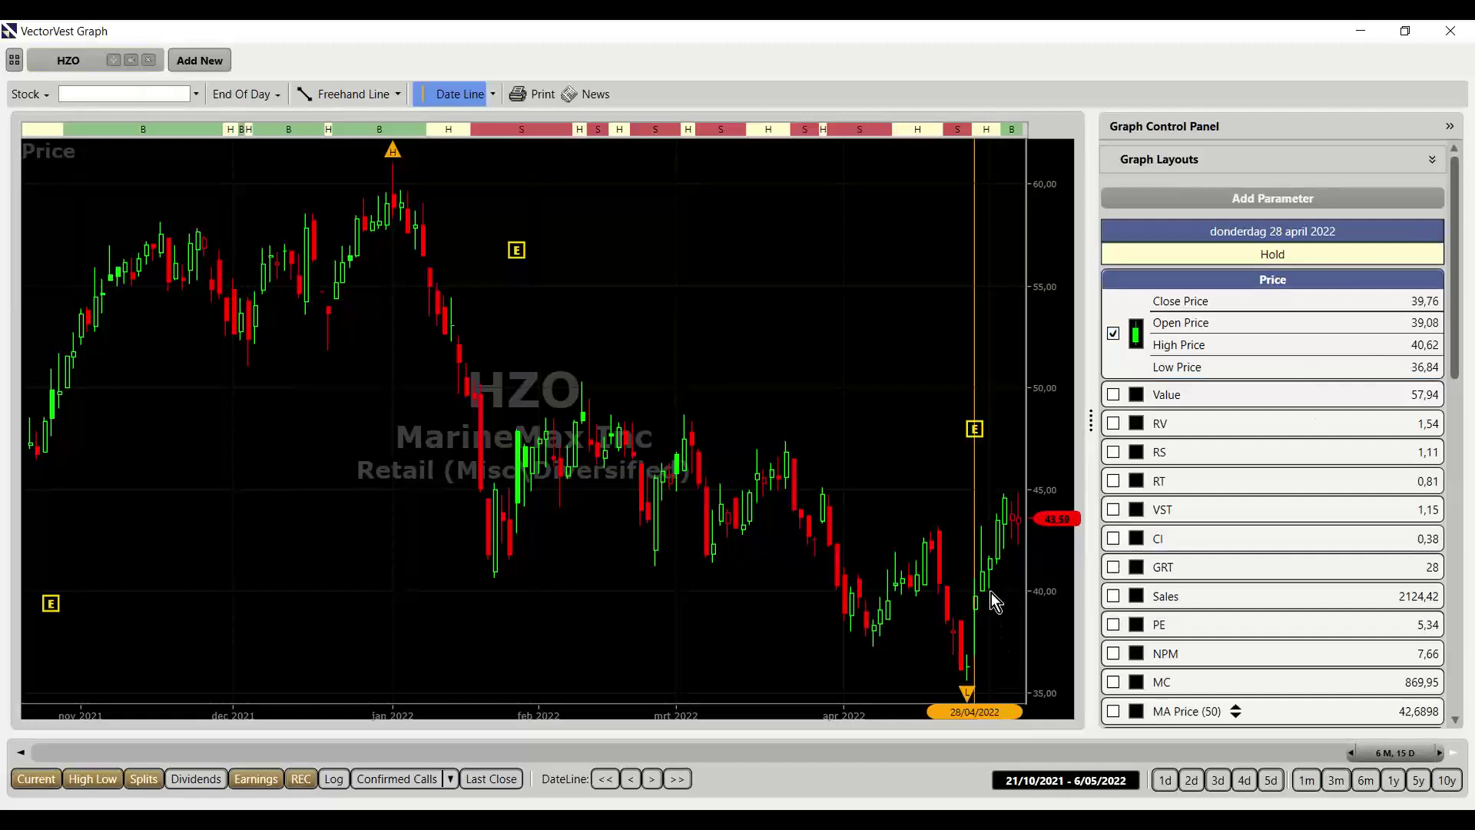
mouse_move(1057, 524)
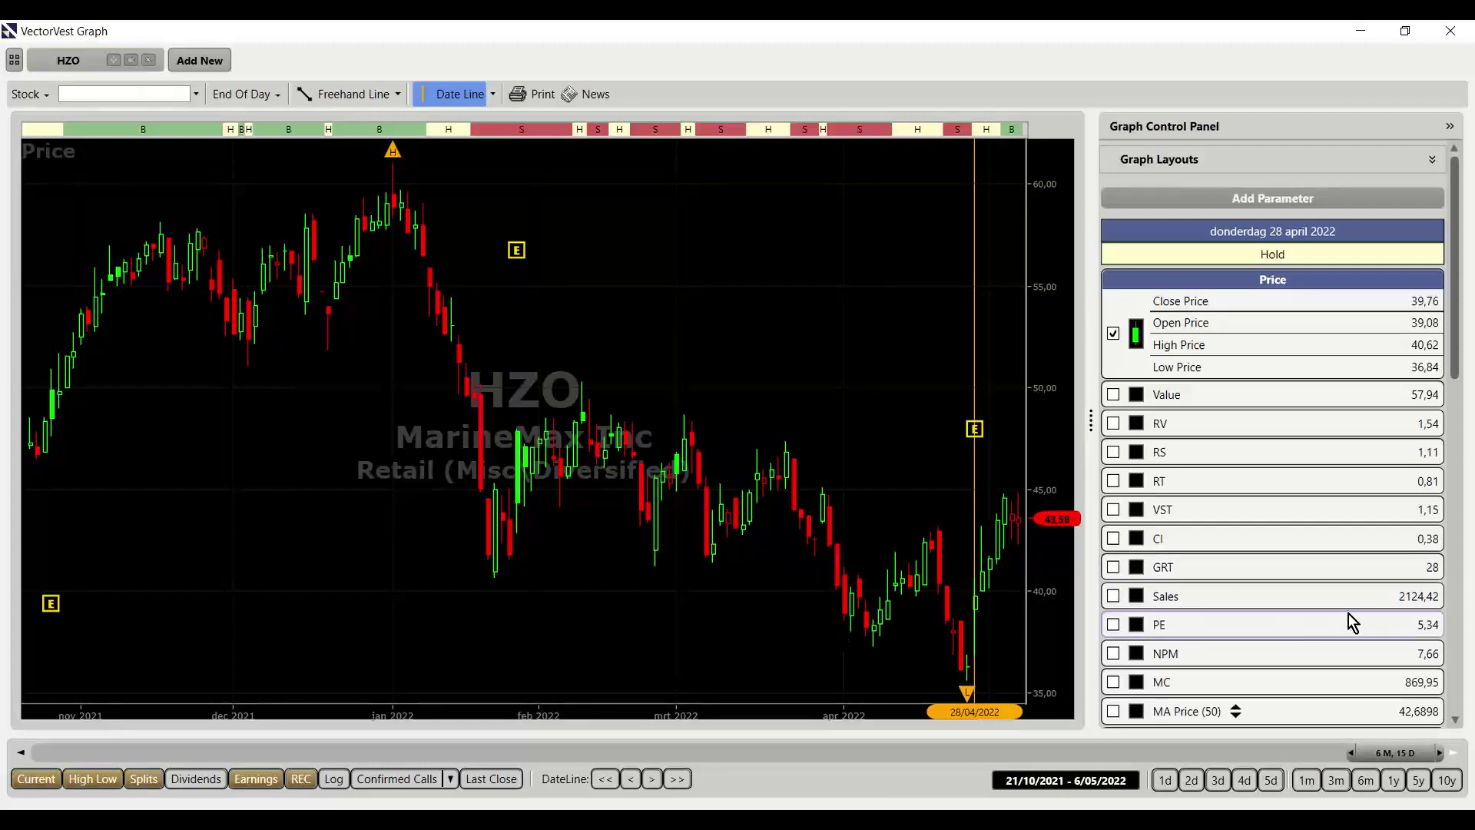
left_click(1221, 683)
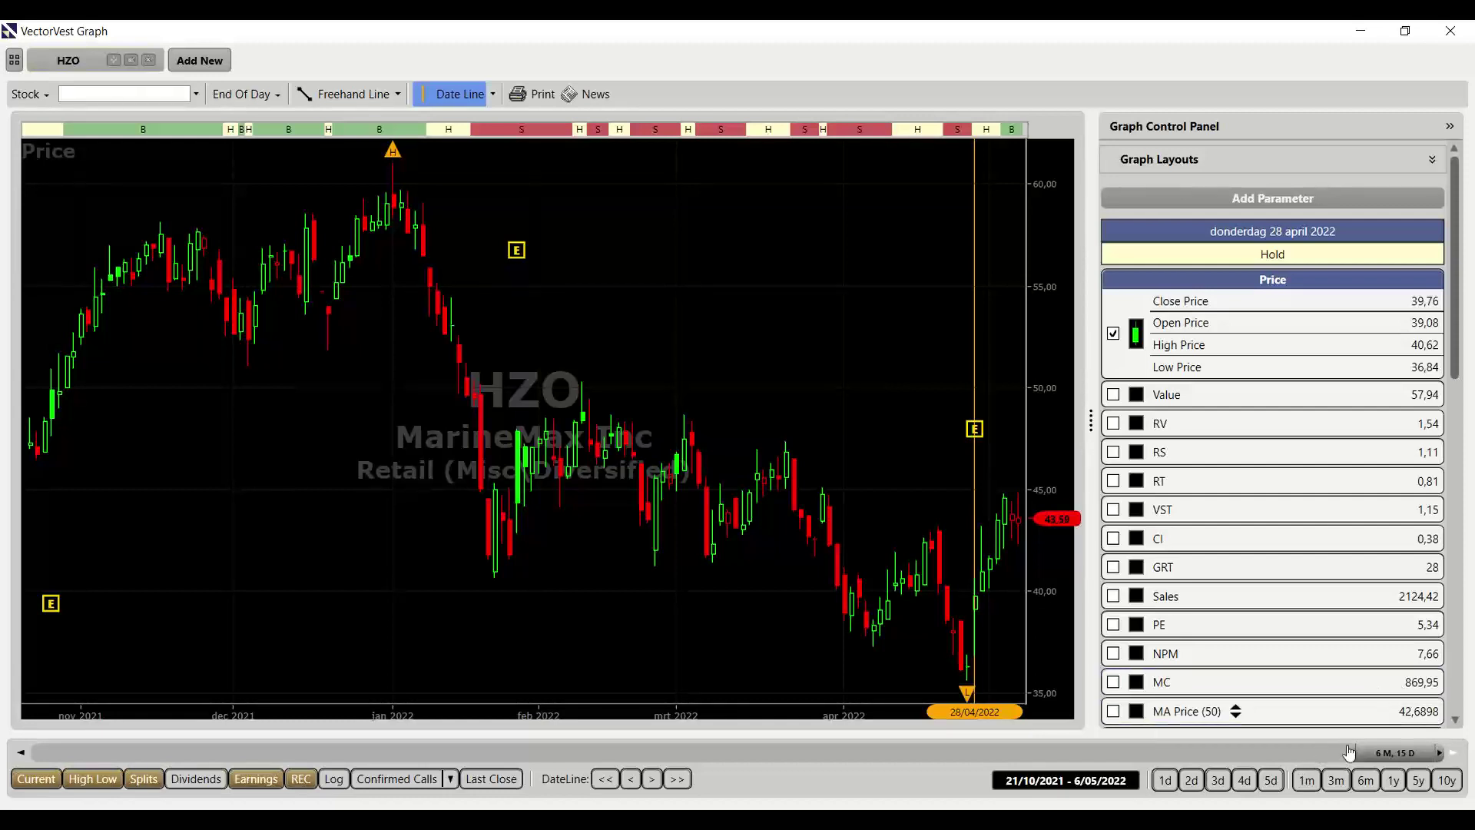
Extend the HZO graph's period to 2 Y, 5 M, 4 D to review the longer price history, and close the graph
left_click_drag(1350, 752, 1246, 768)
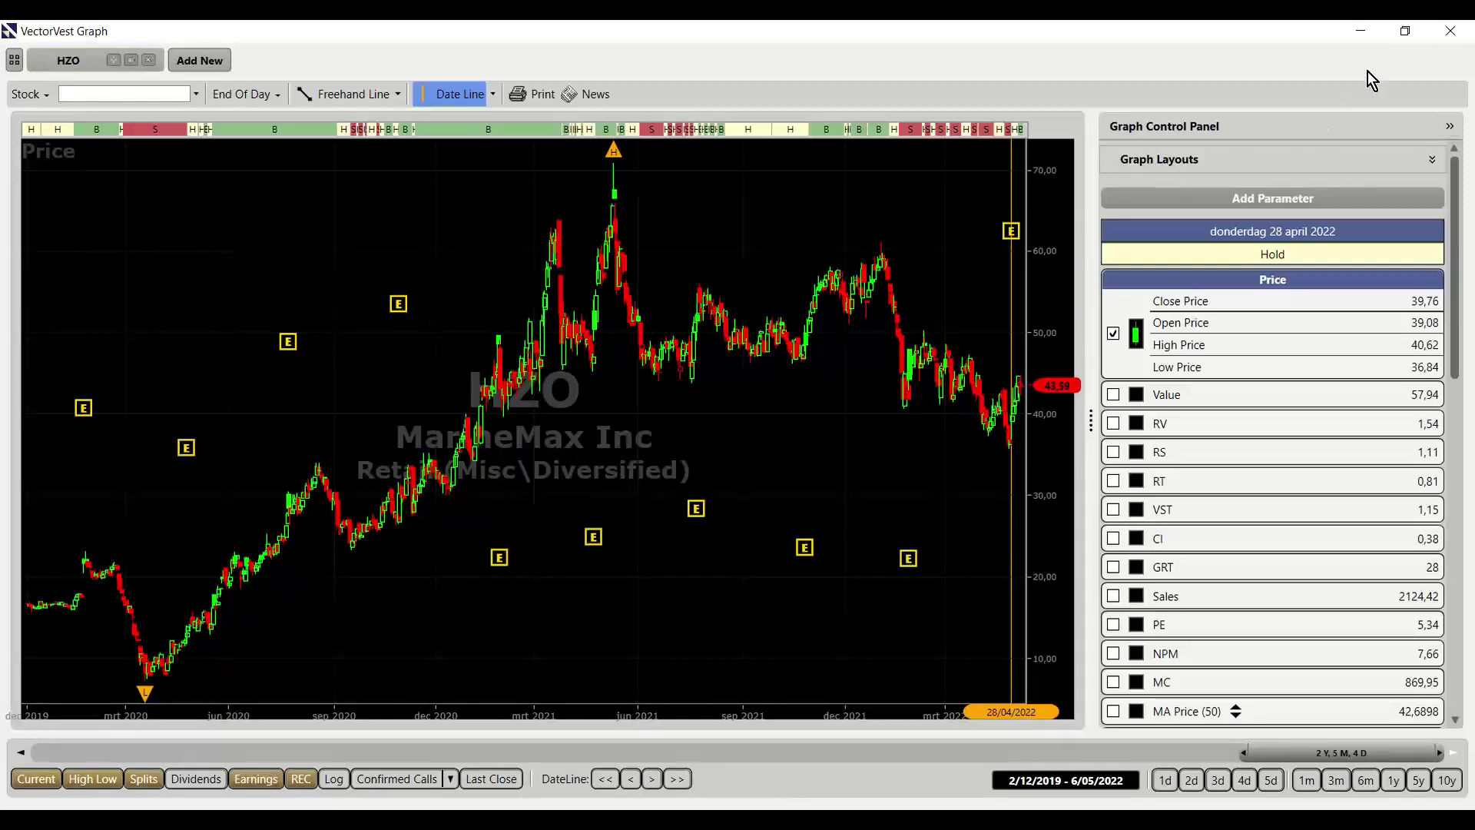
left_click(1450, 31)
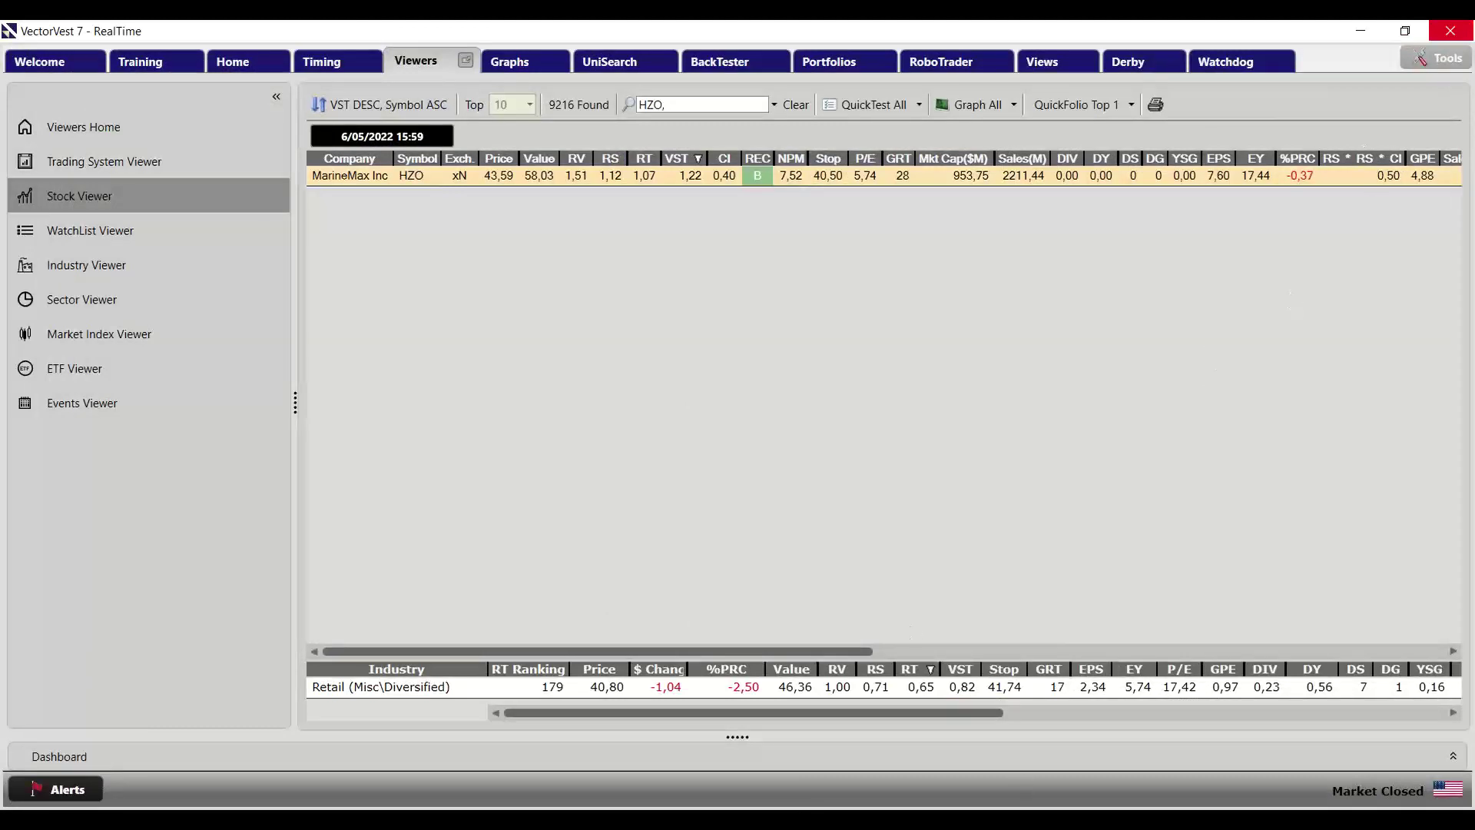
Switch to the PowerPoint slide of example custom indicators to review it, and return to VectorVest 7 RealTime
mouse_move(496, 807)
left_click(637, 799)
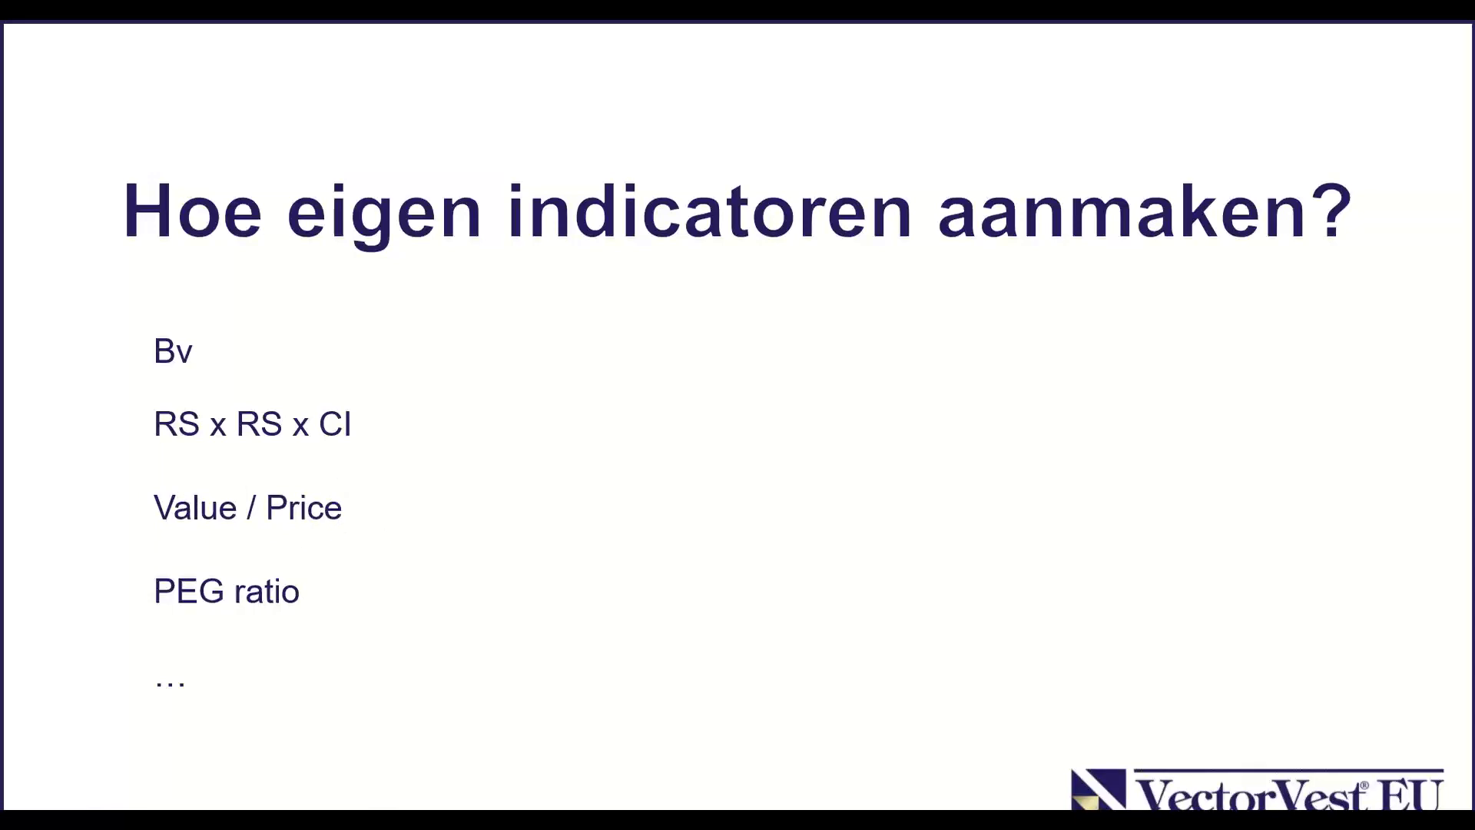
key("alt+Tab")
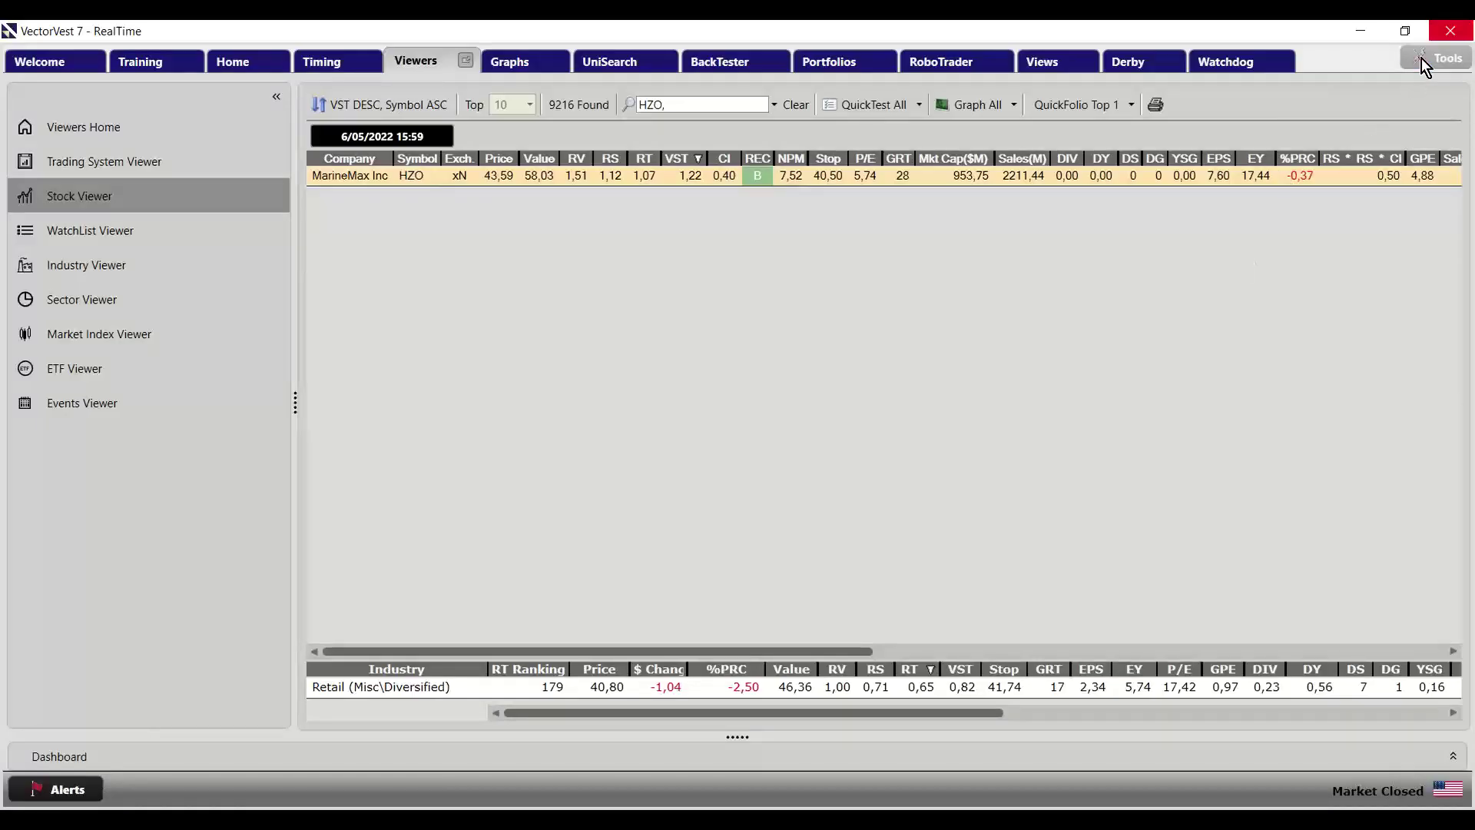
Define a new custom field as Value / Price in the Custom Field Builder, using the split-adjusted price
left_click(1421, 59)
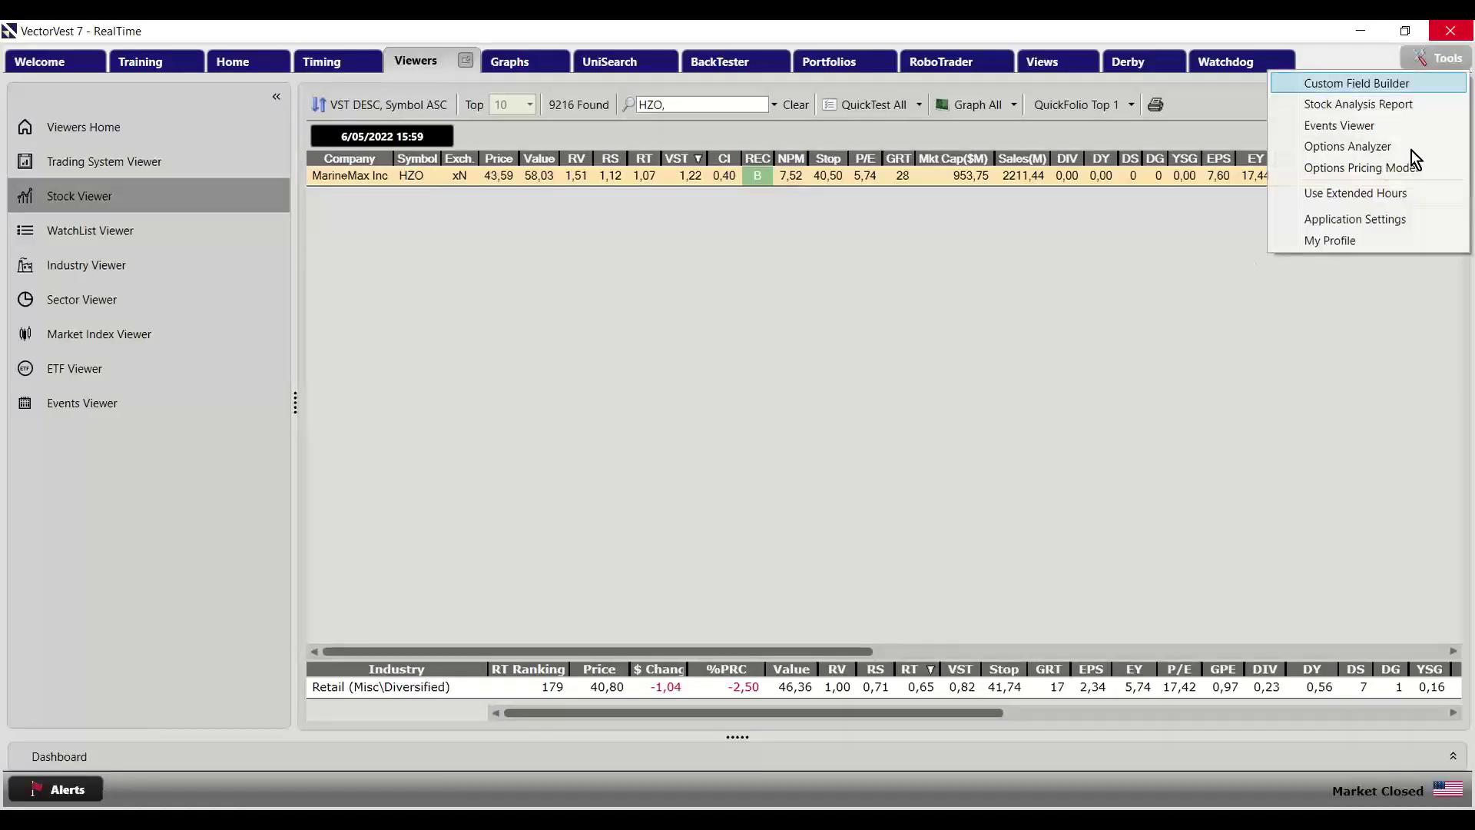
left_click(1412, 86)
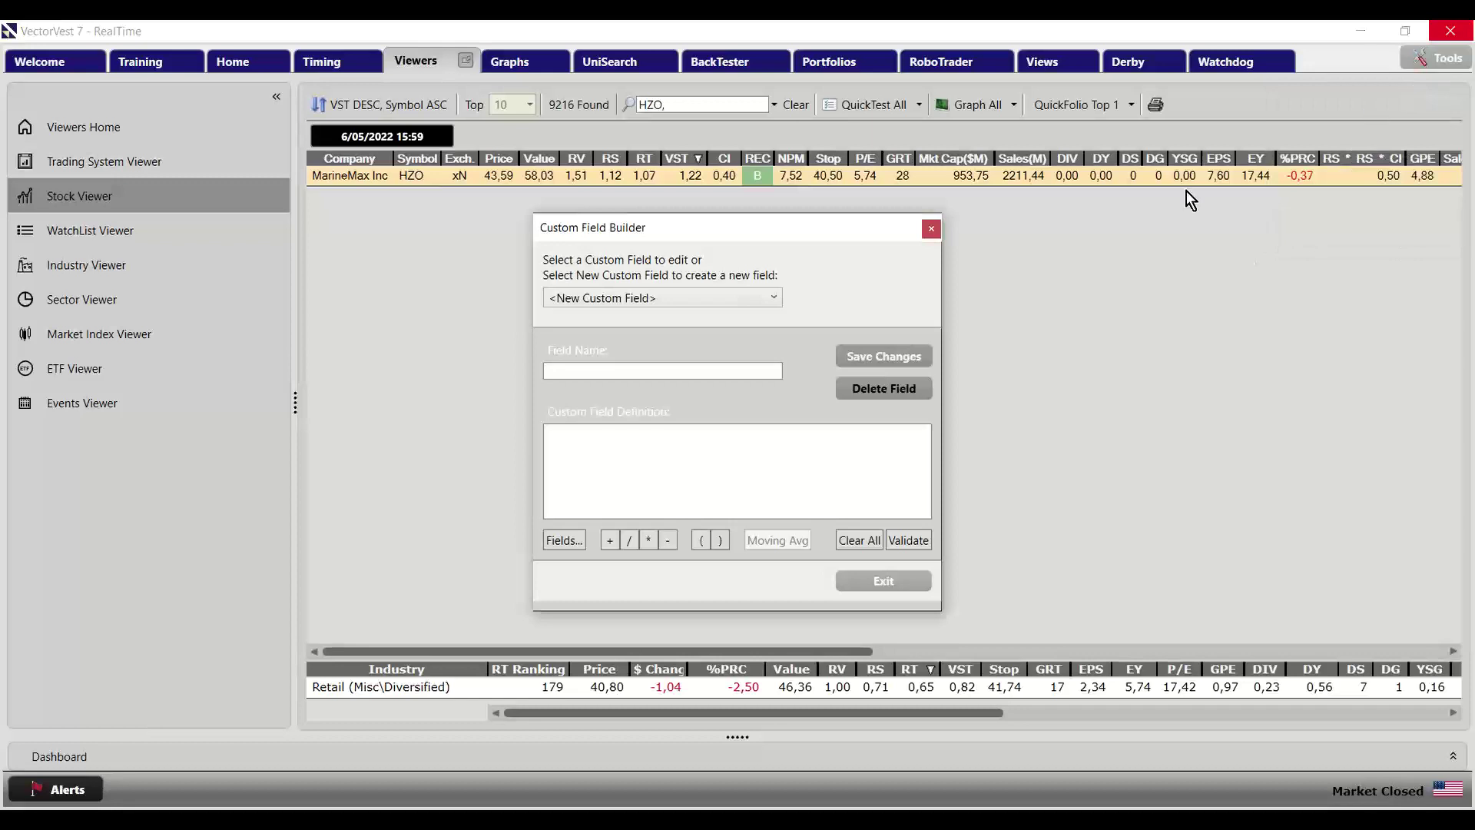
left_click(572, 541)
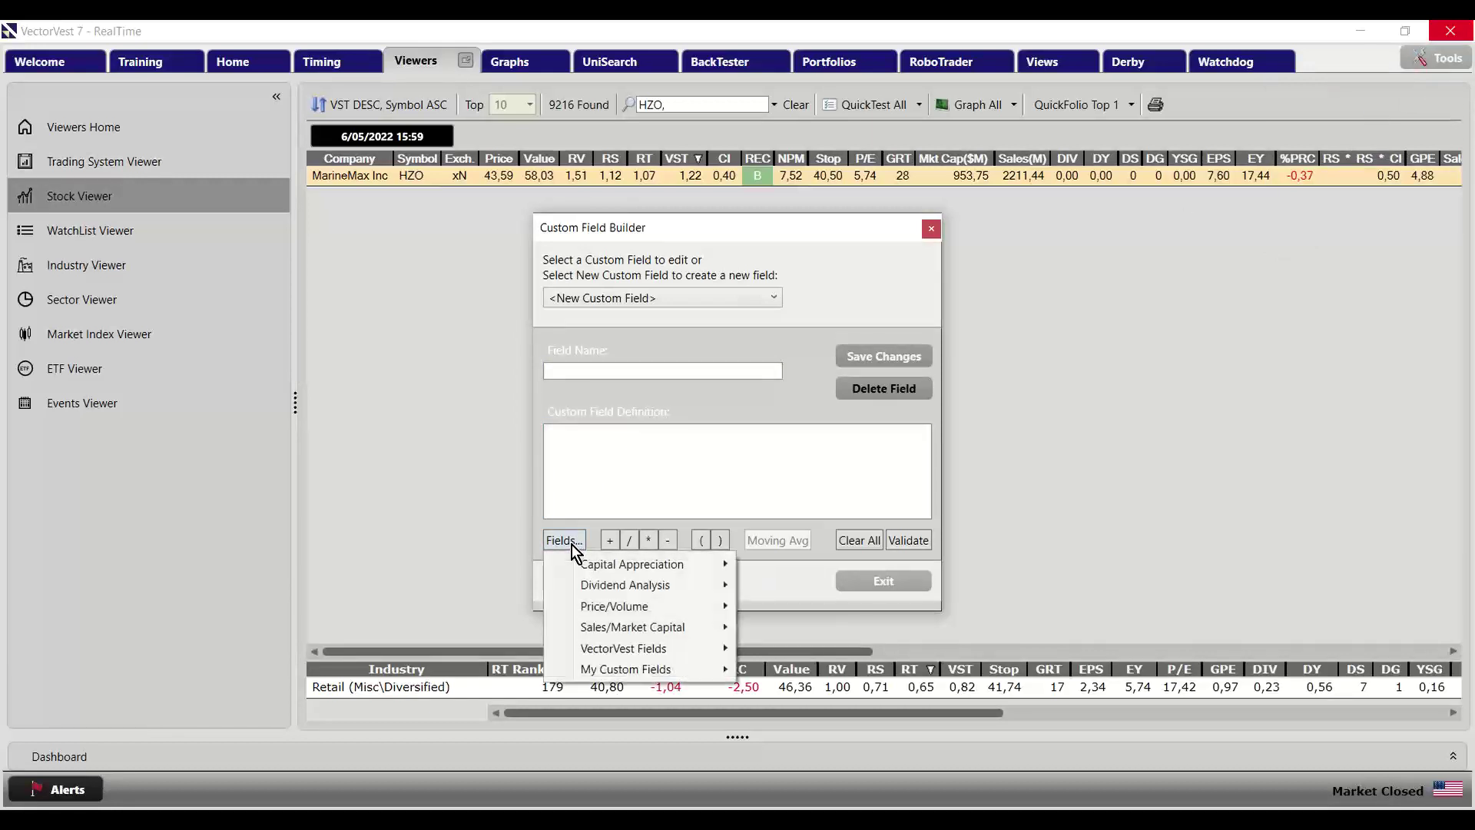
mouse_move(655, 571)
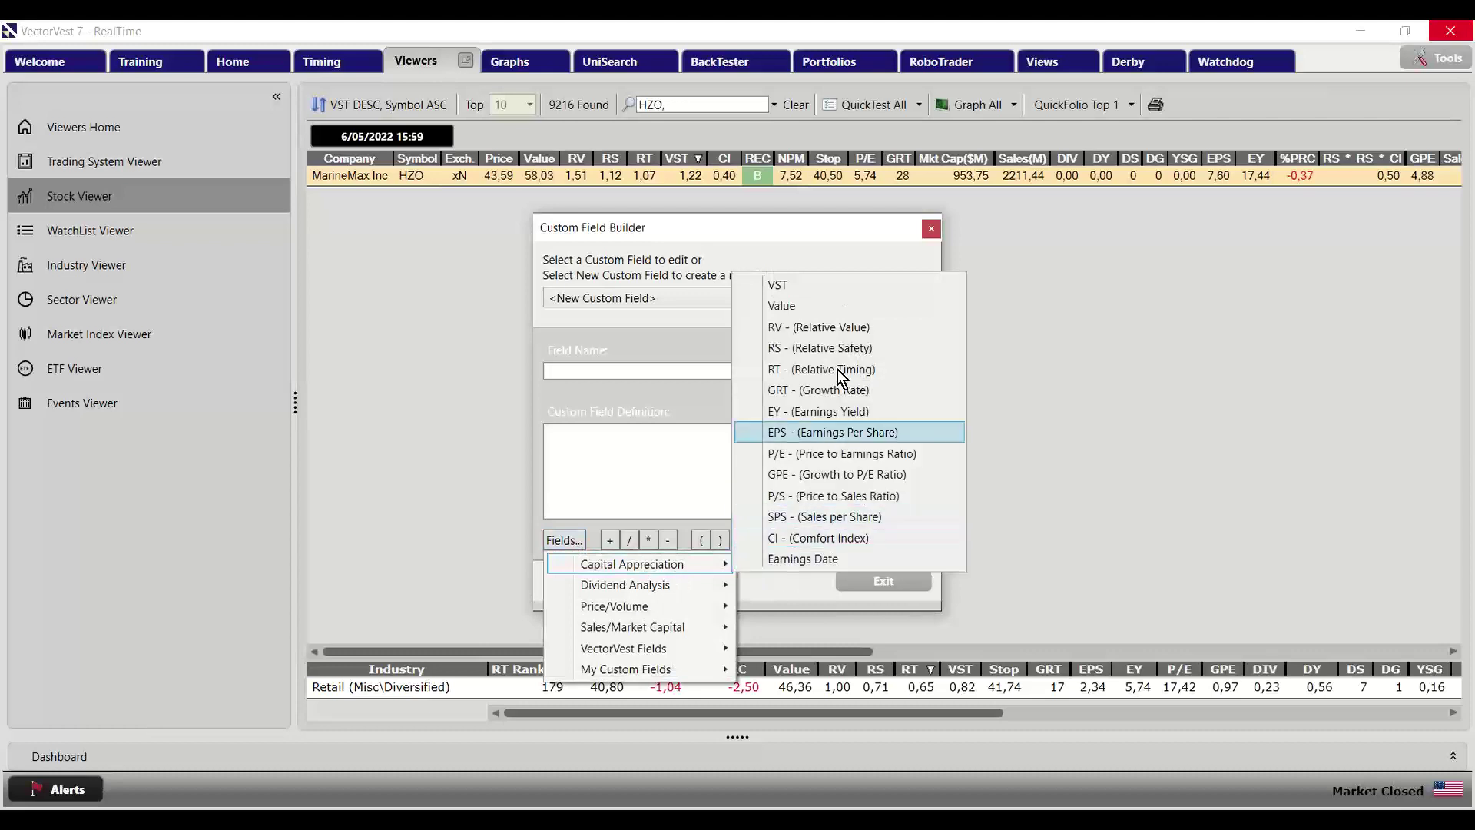
left_click(845, 305)
left_click(630, 543)
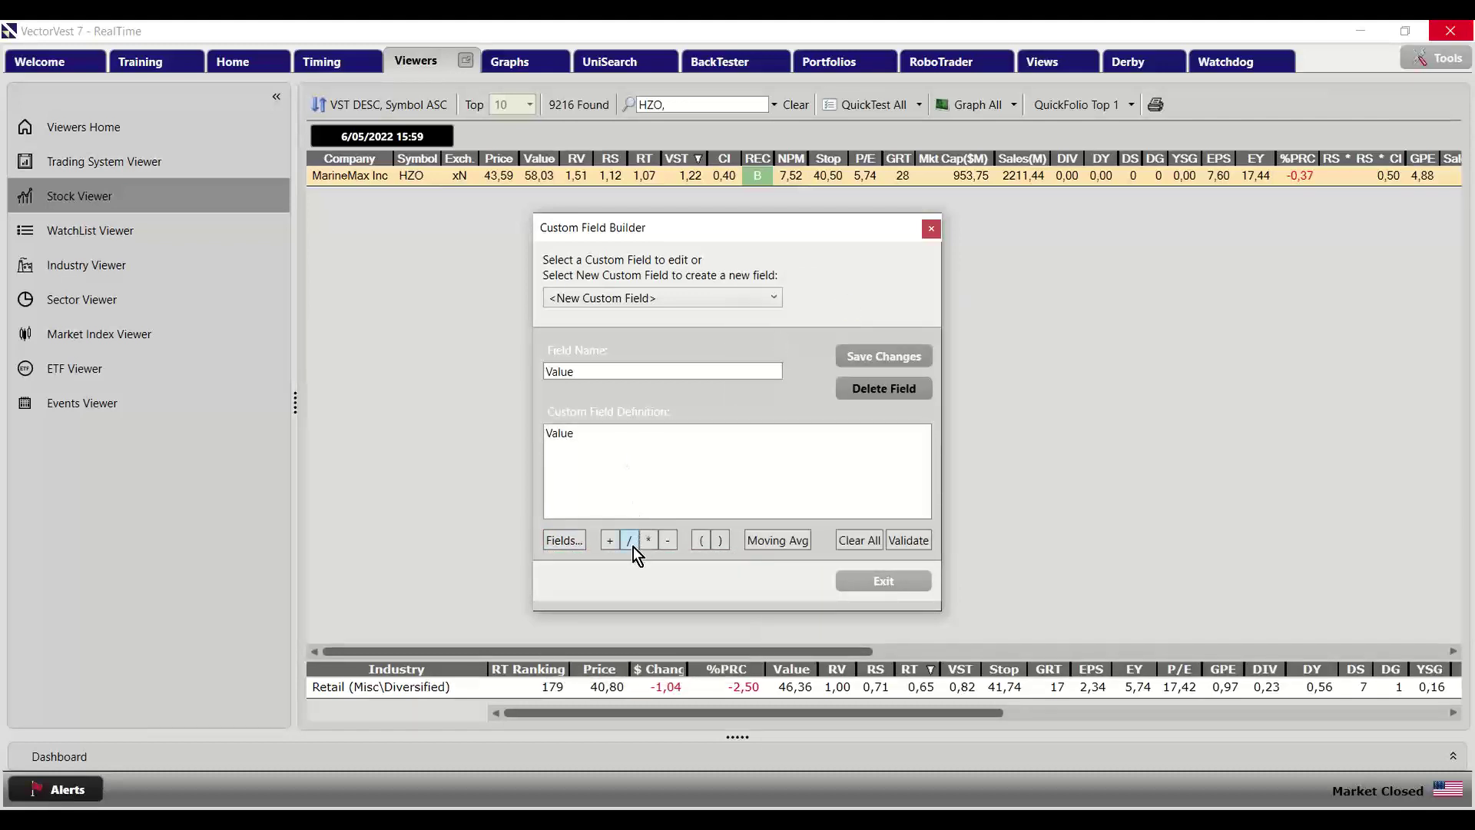
left_click(565, 542)
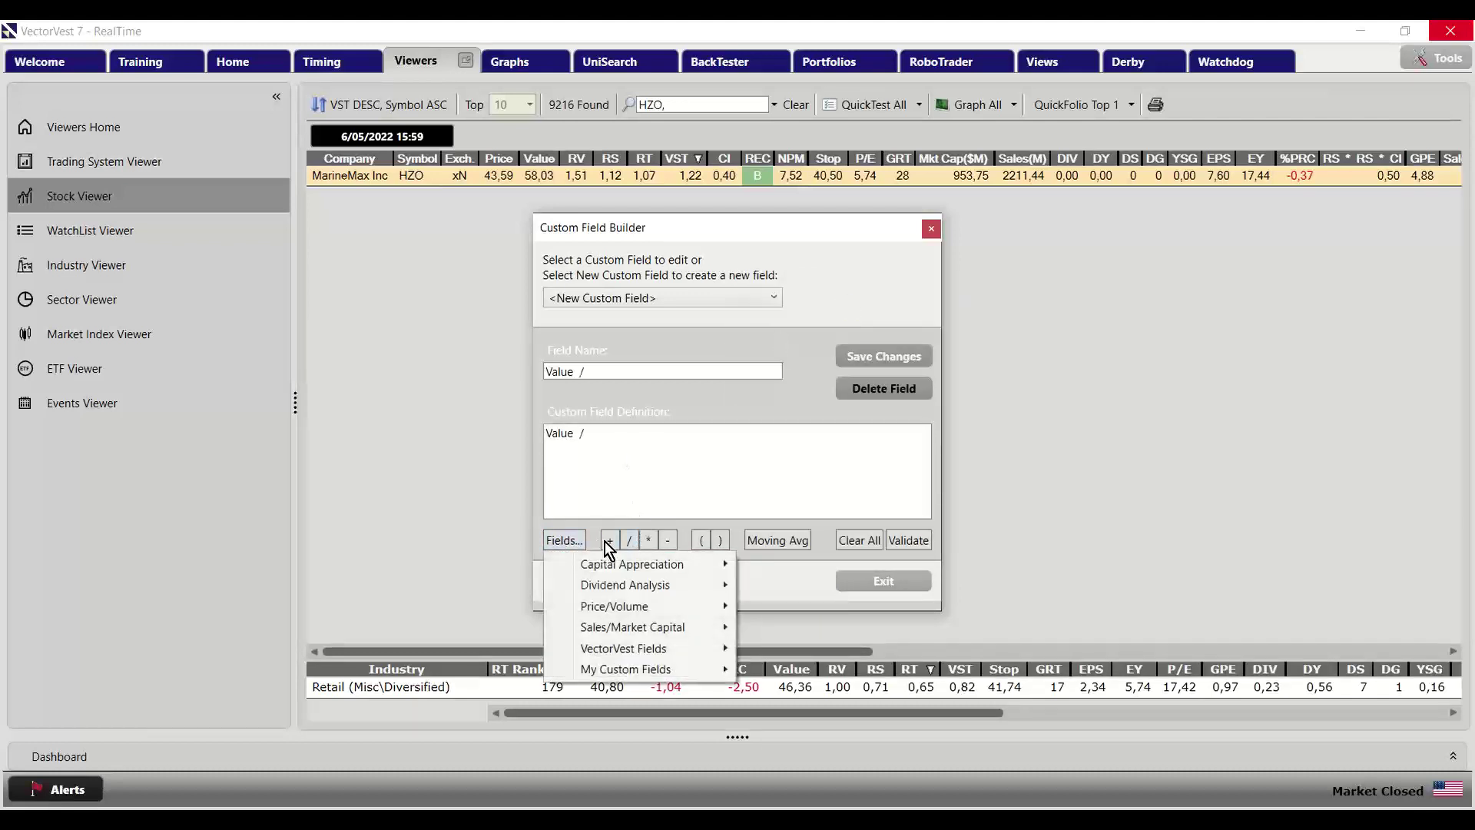
mouse_move(654, 559)
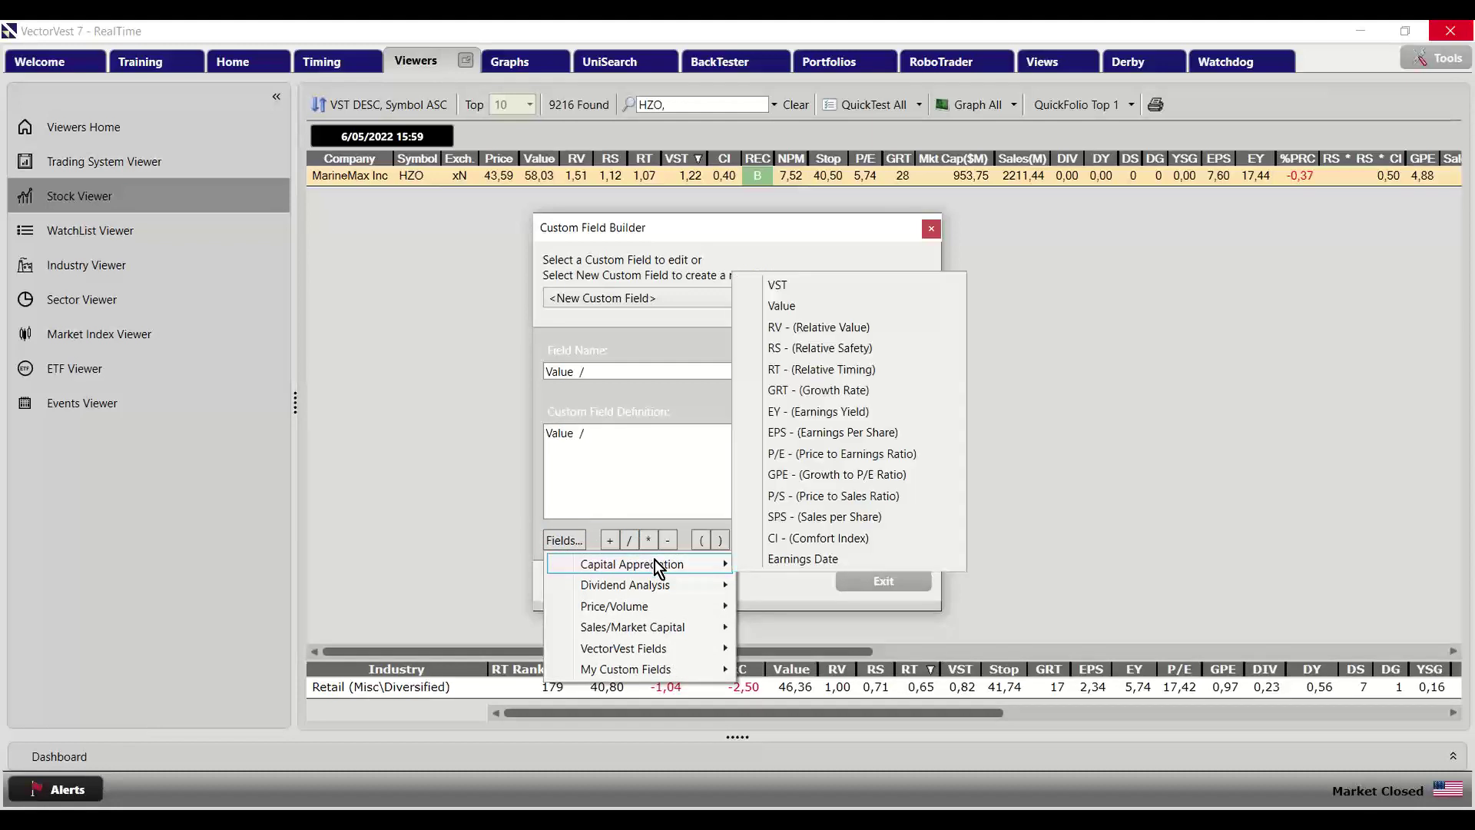
mouse_move(644, 611)
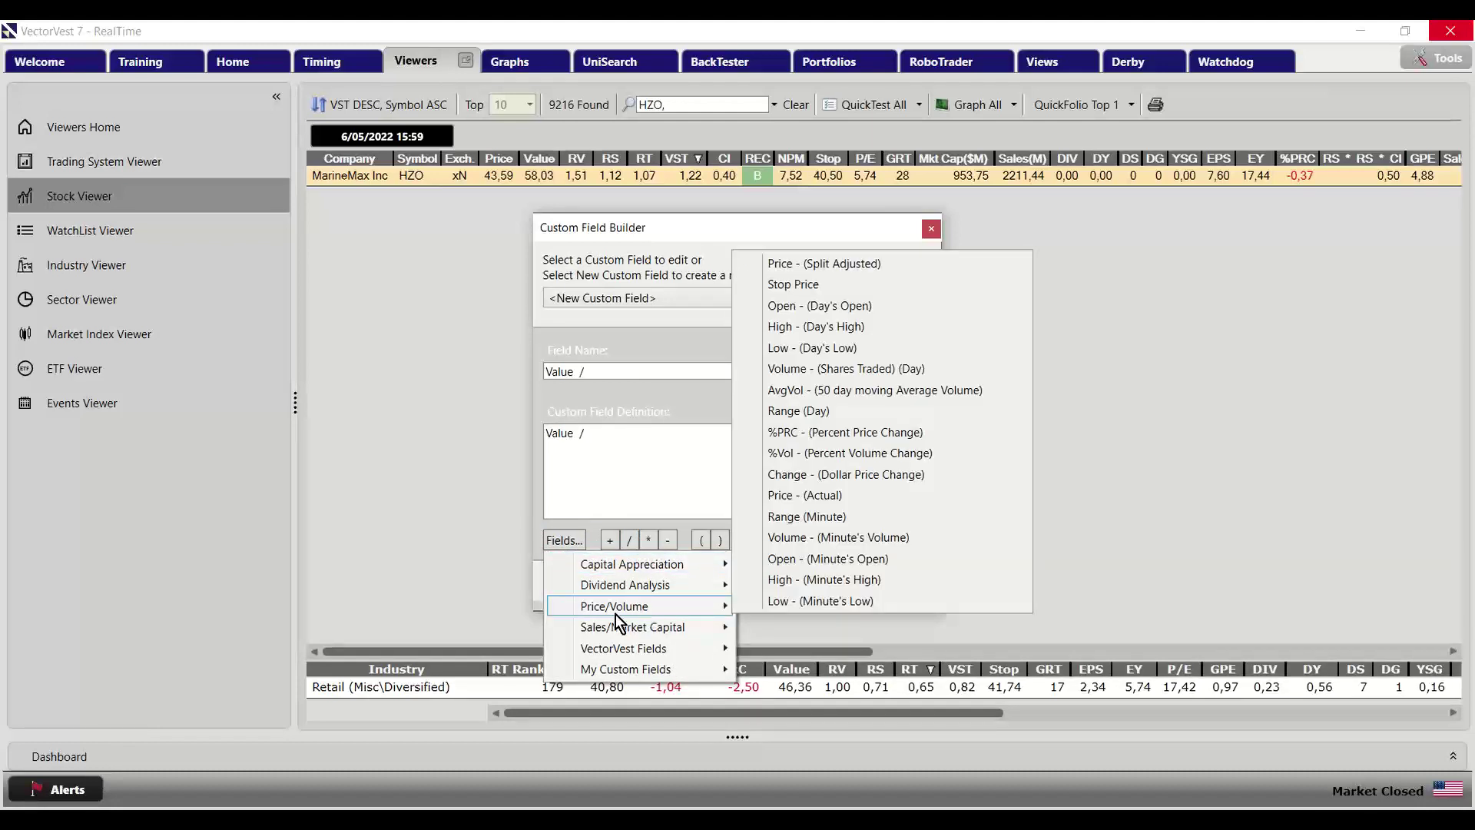
left_click(831, 261)
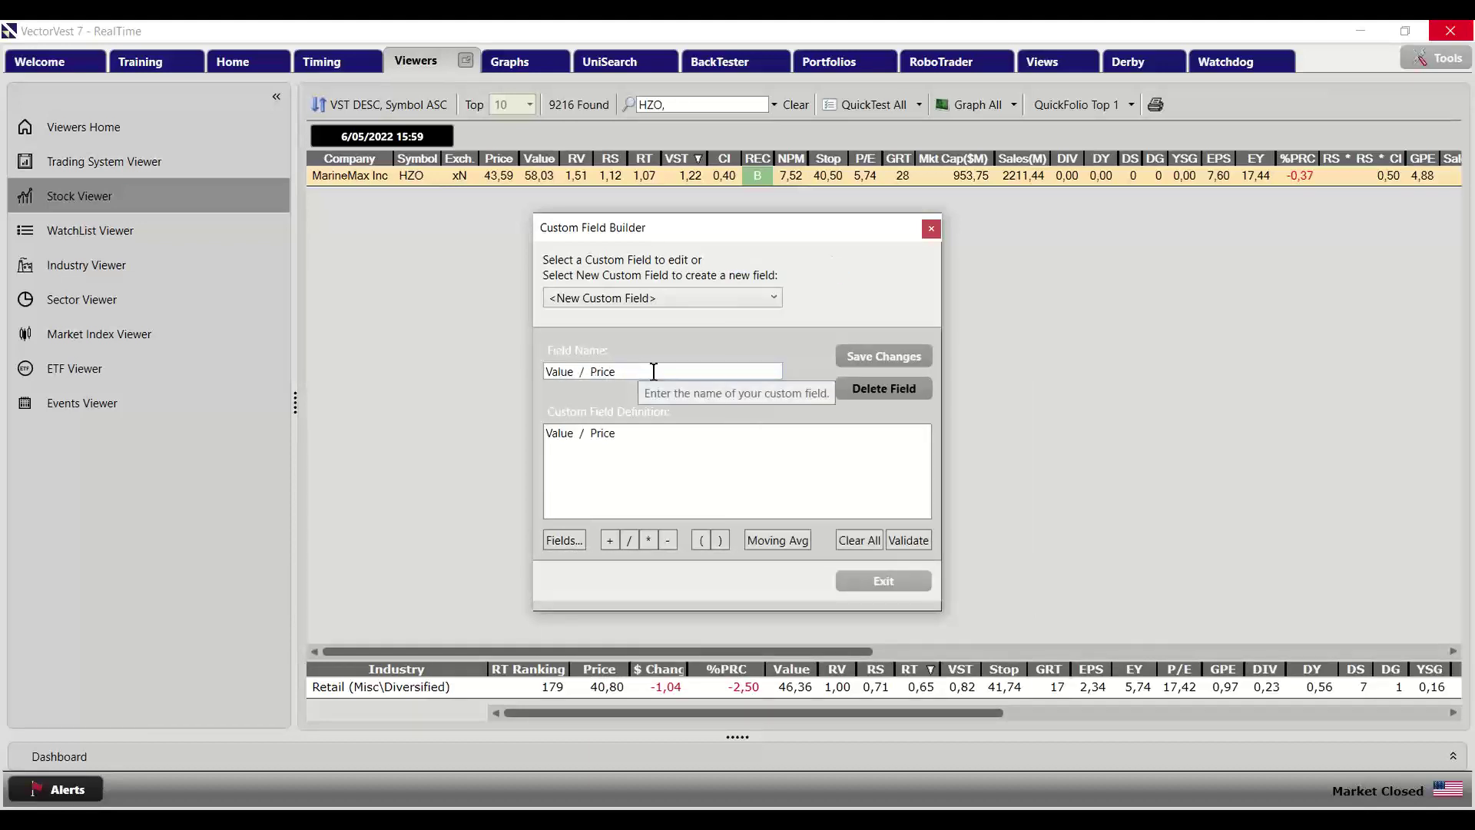
Validate the Value / Price definition and try to save the field under that name
left_click_drag(643, 370, 374, 363)
left_click(659, 445)
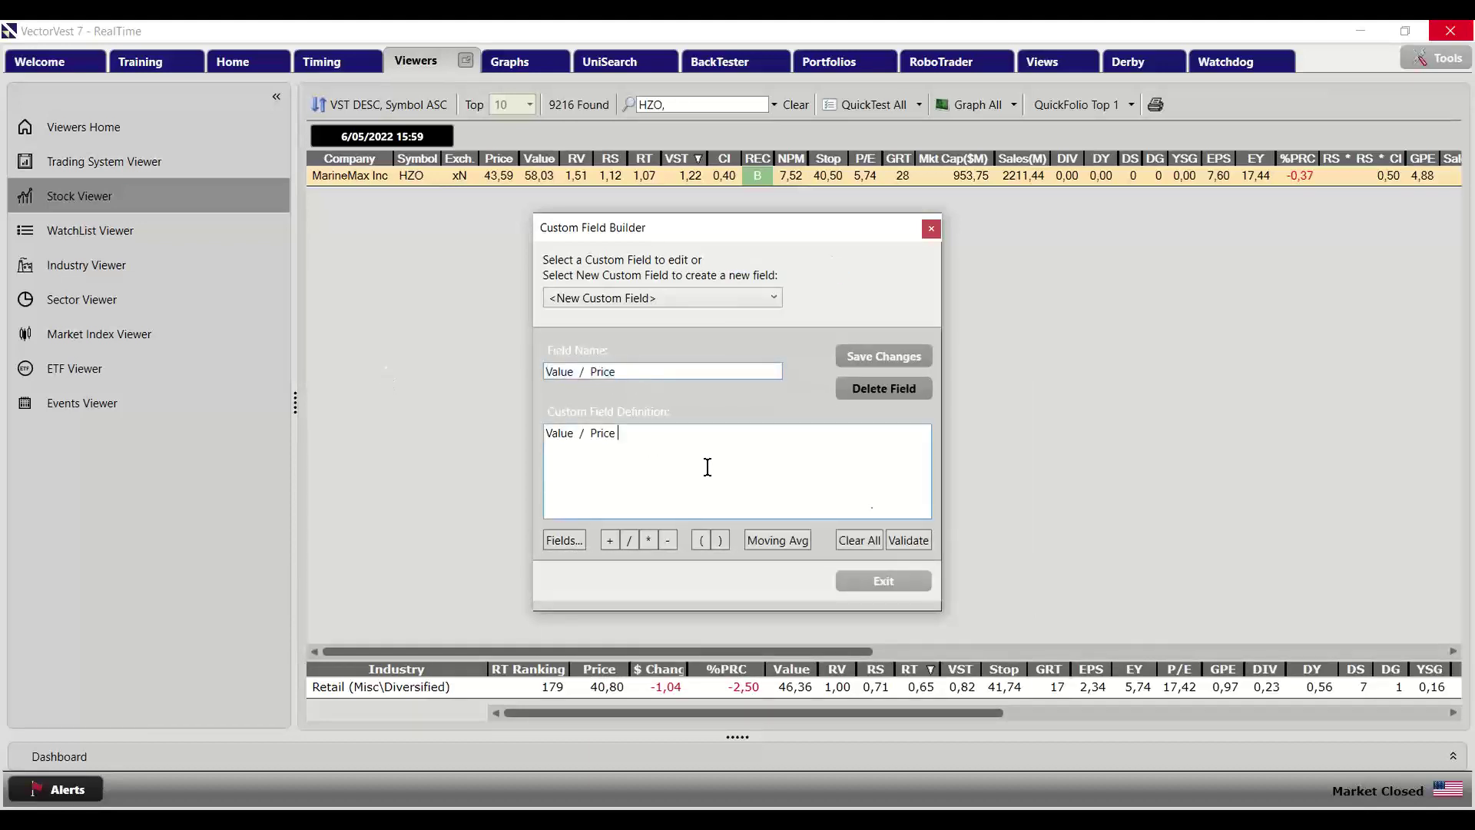
left_click(906, 540)
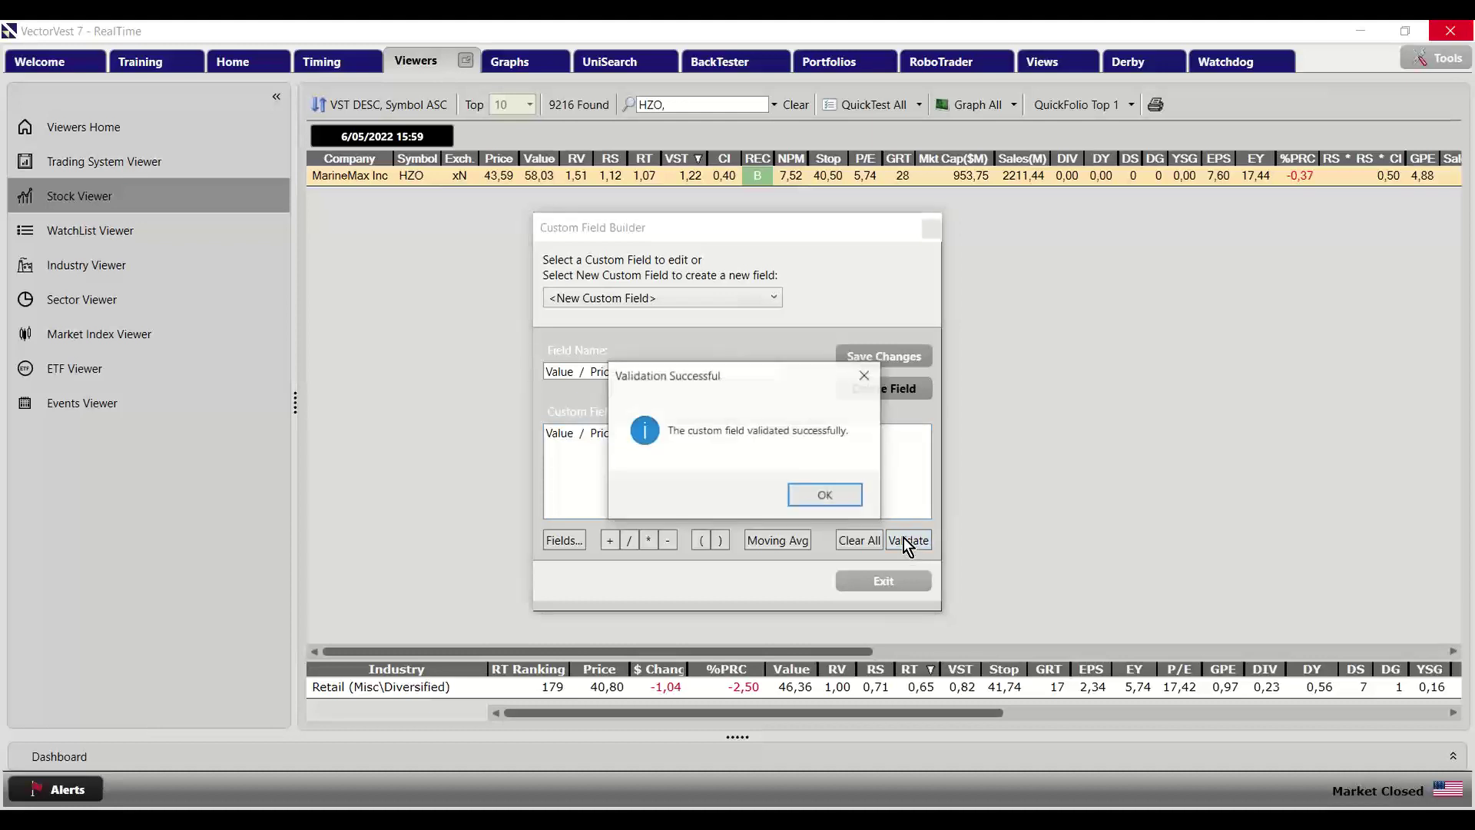
left_click(825, 496)
left_click(891, 350)
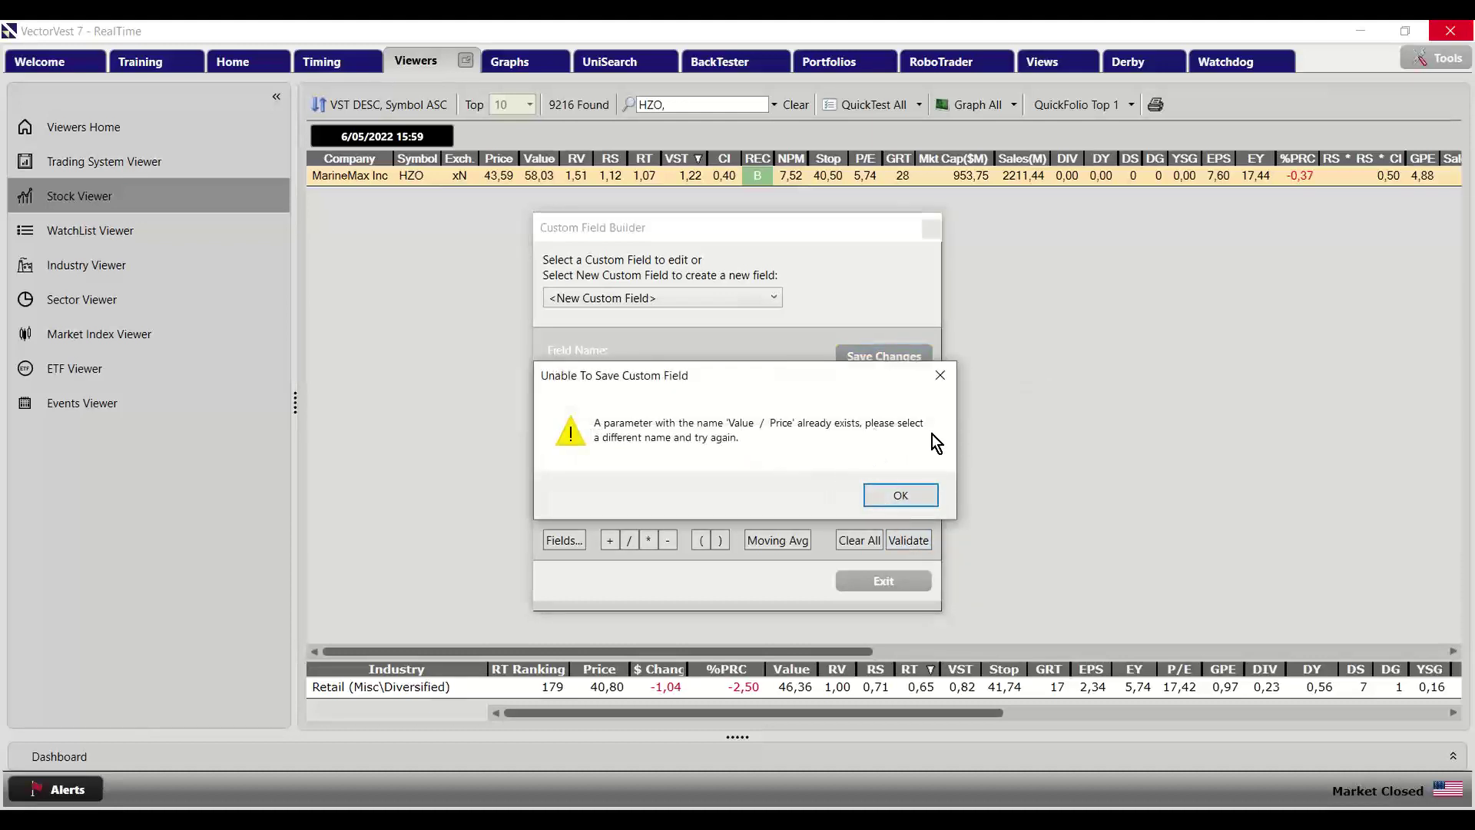
left_click(907, 498)
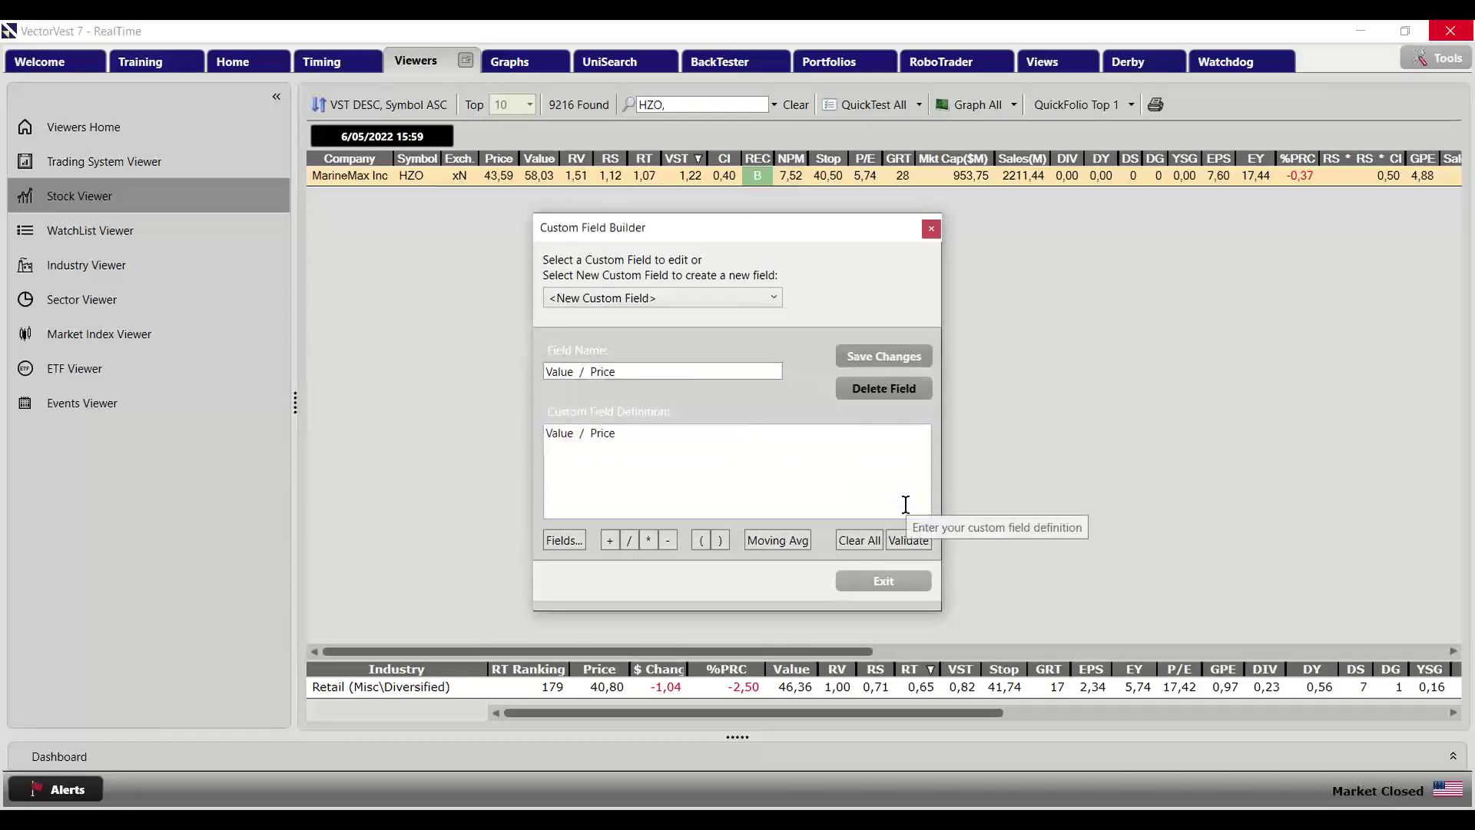
Exit the Custom Field Builder without saving, check the PEG ratio example on the PowerPoint slide, and return to VectorVest 7 RealTime
left_click(883, 583)
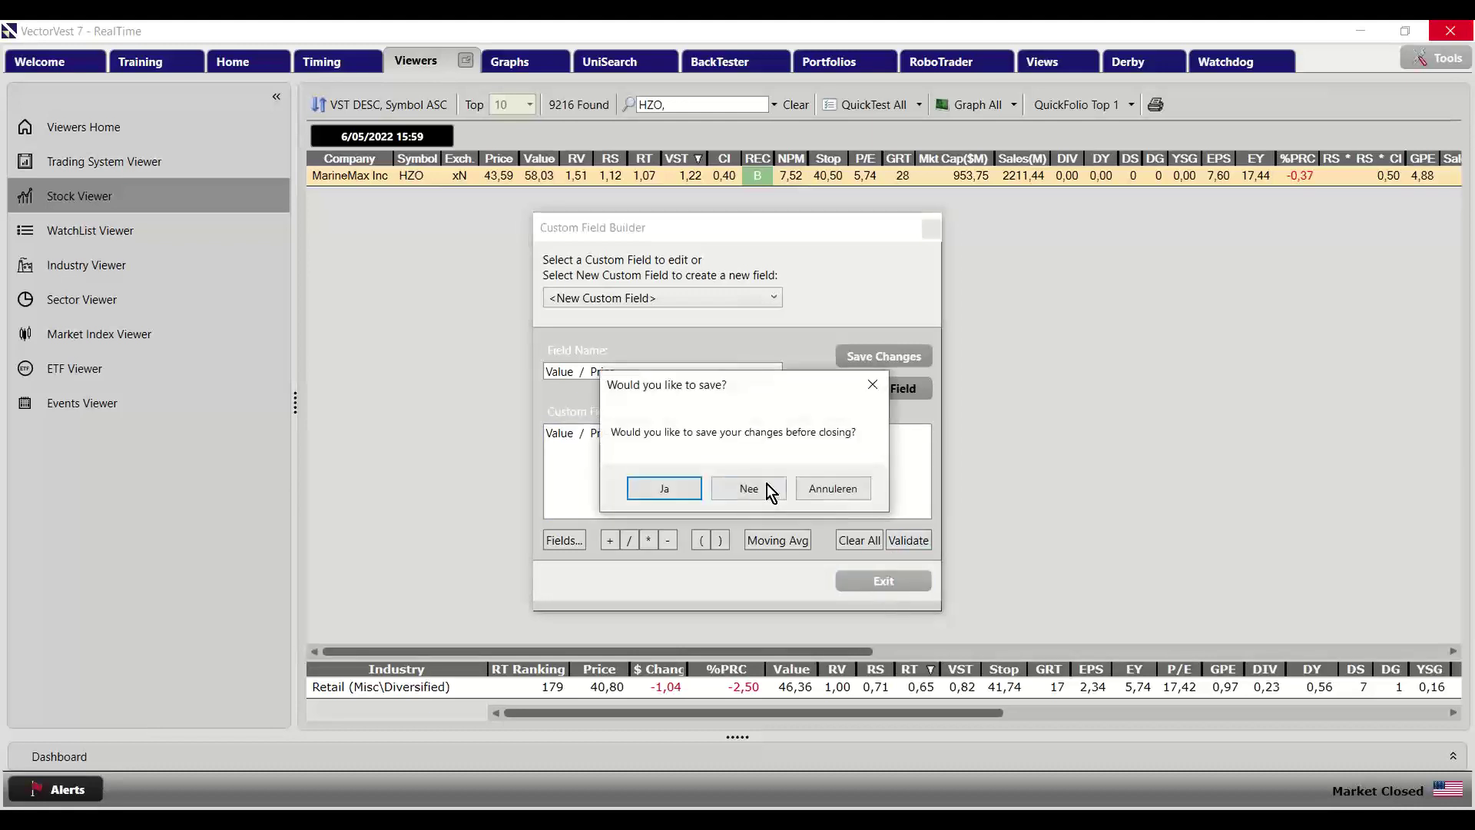
left_click(757, 486)
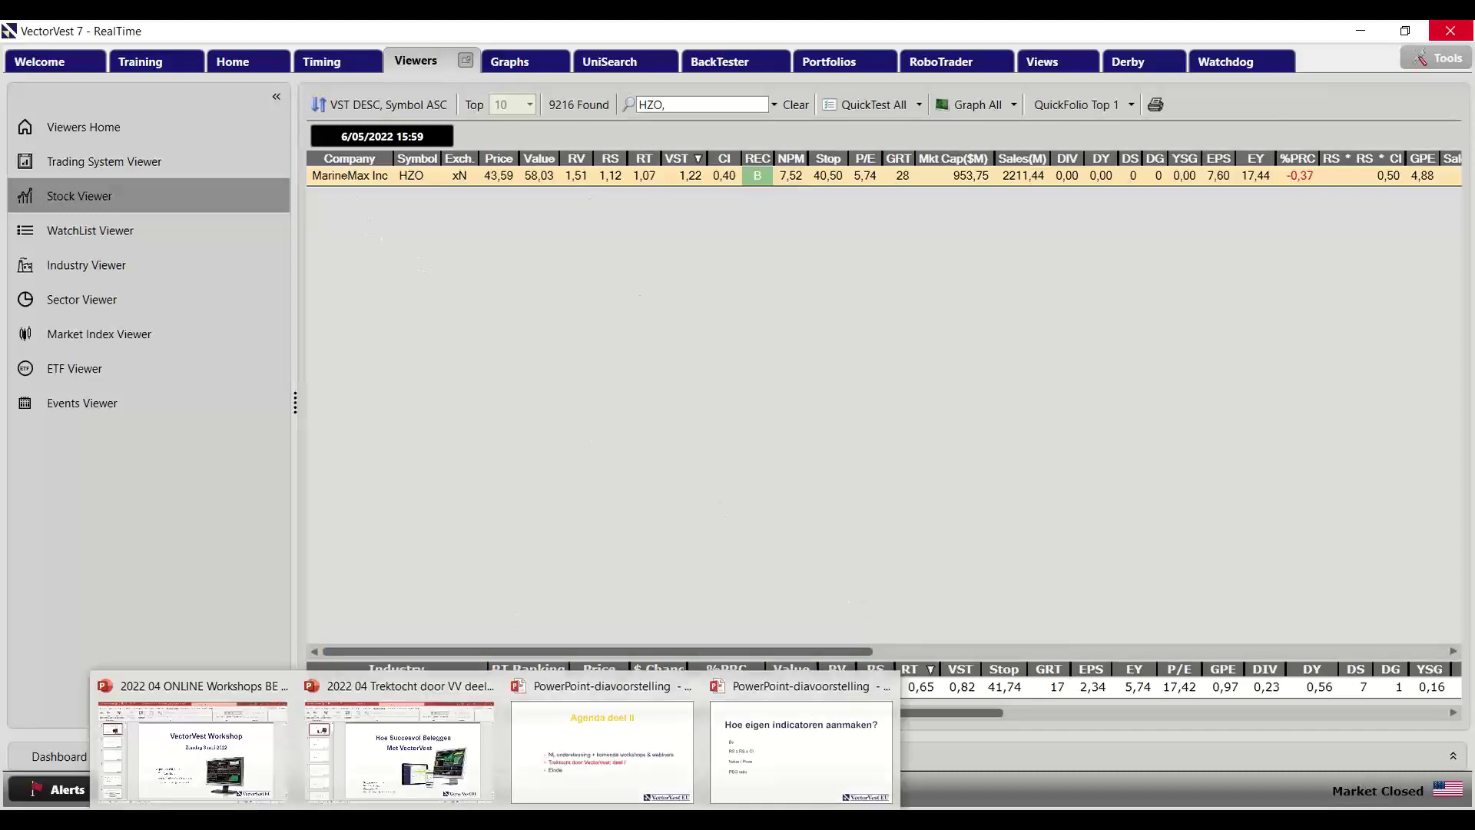
left_click(781, 777)
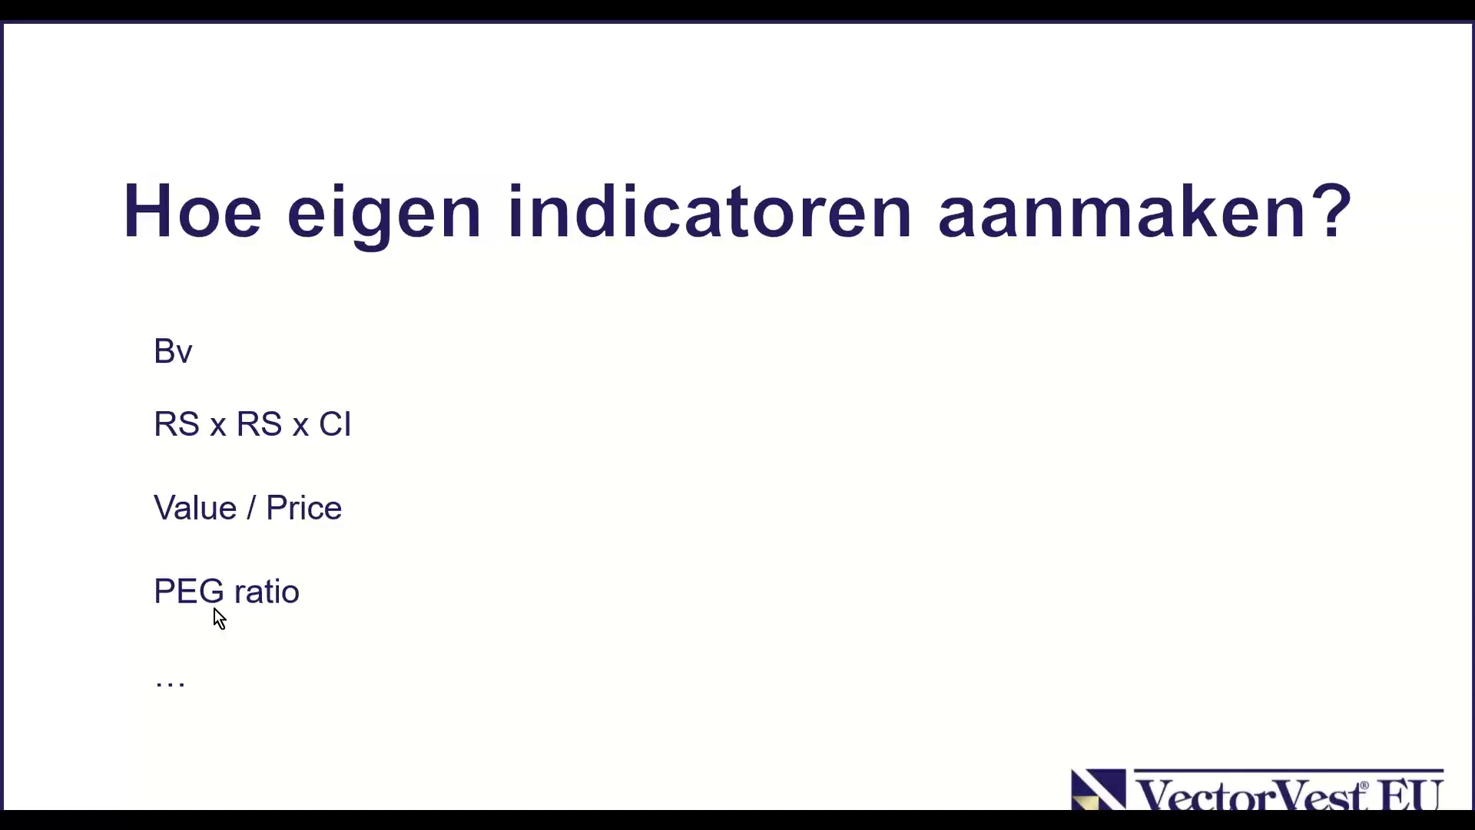
key("alt+Tab")
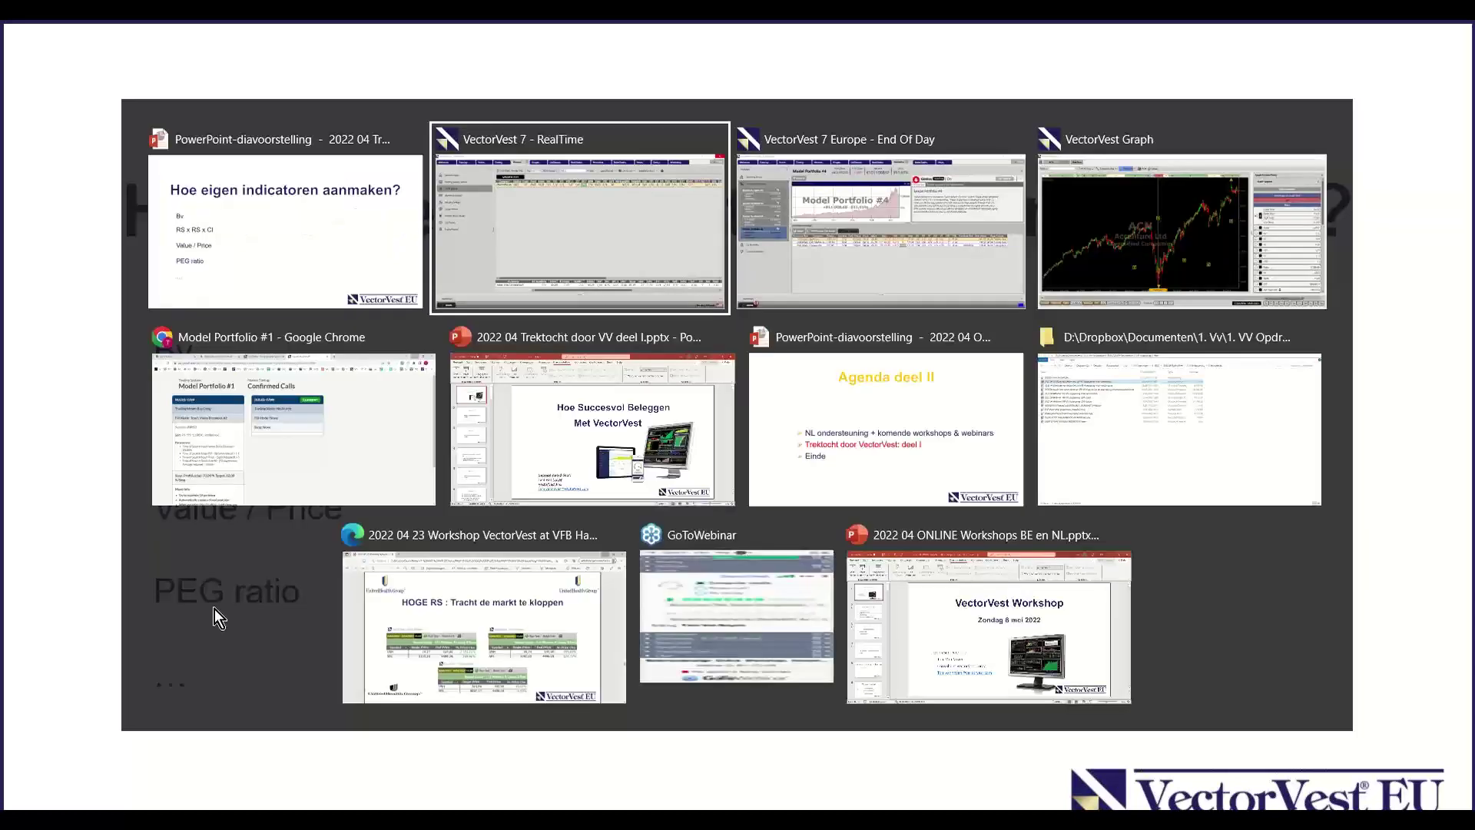
Define a new custom field as PE / GRT in the Custom Field Builder
left_click(1433, 62)
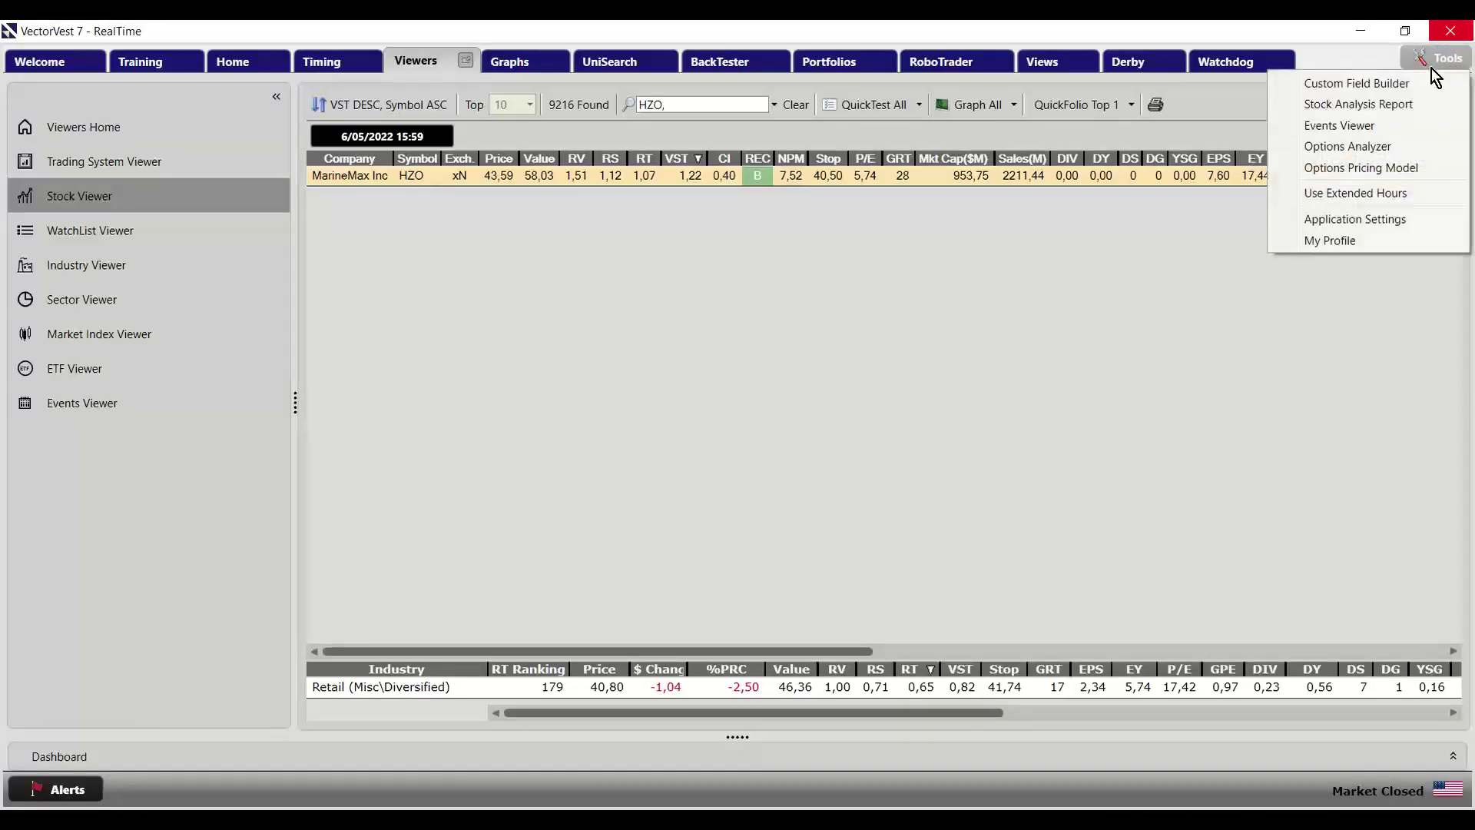
left_click(1423, 83)
left_click(642, 438)
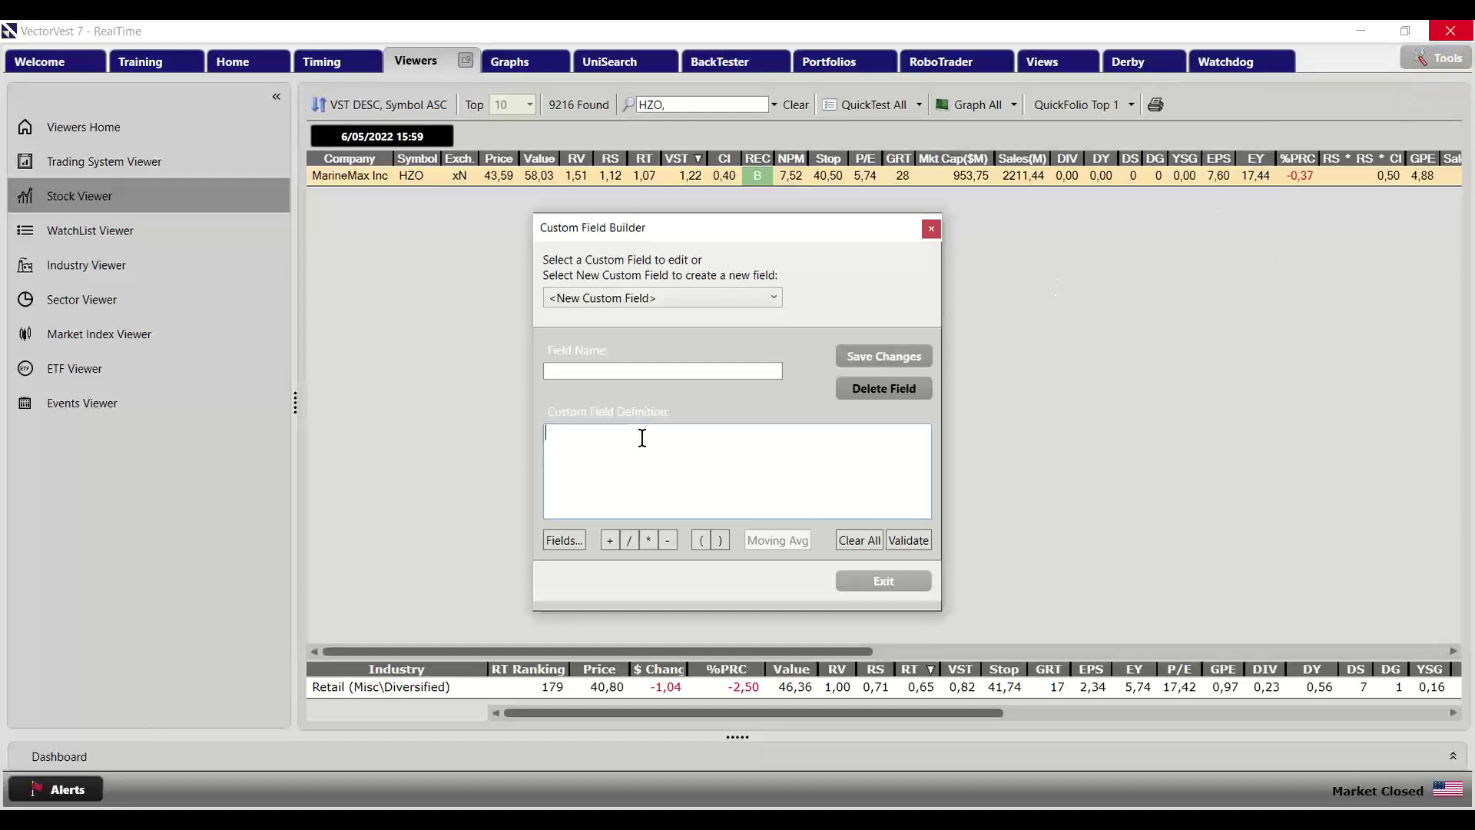
left_click(560, 539)
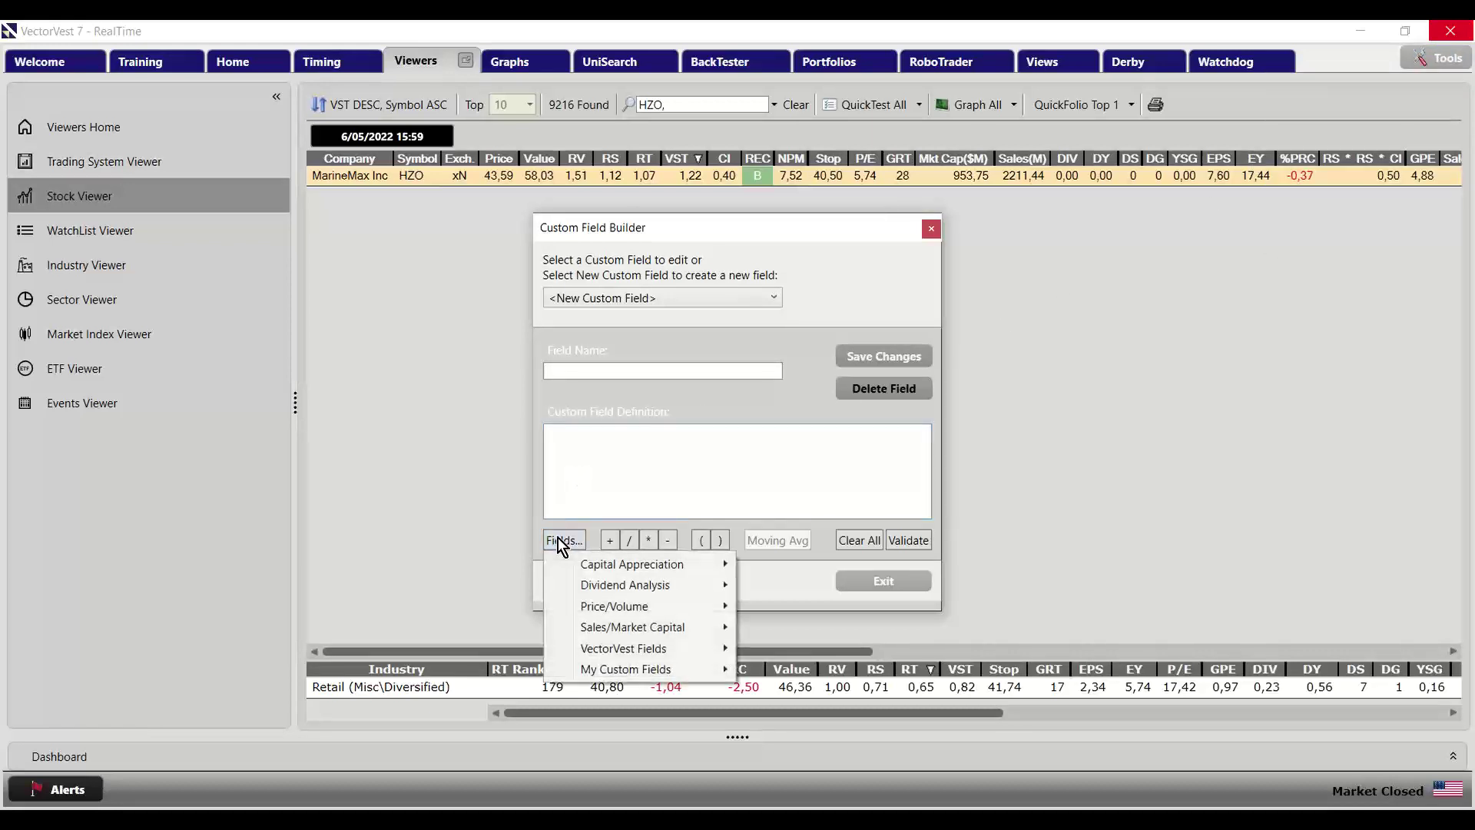
mouse_move(676, 566)
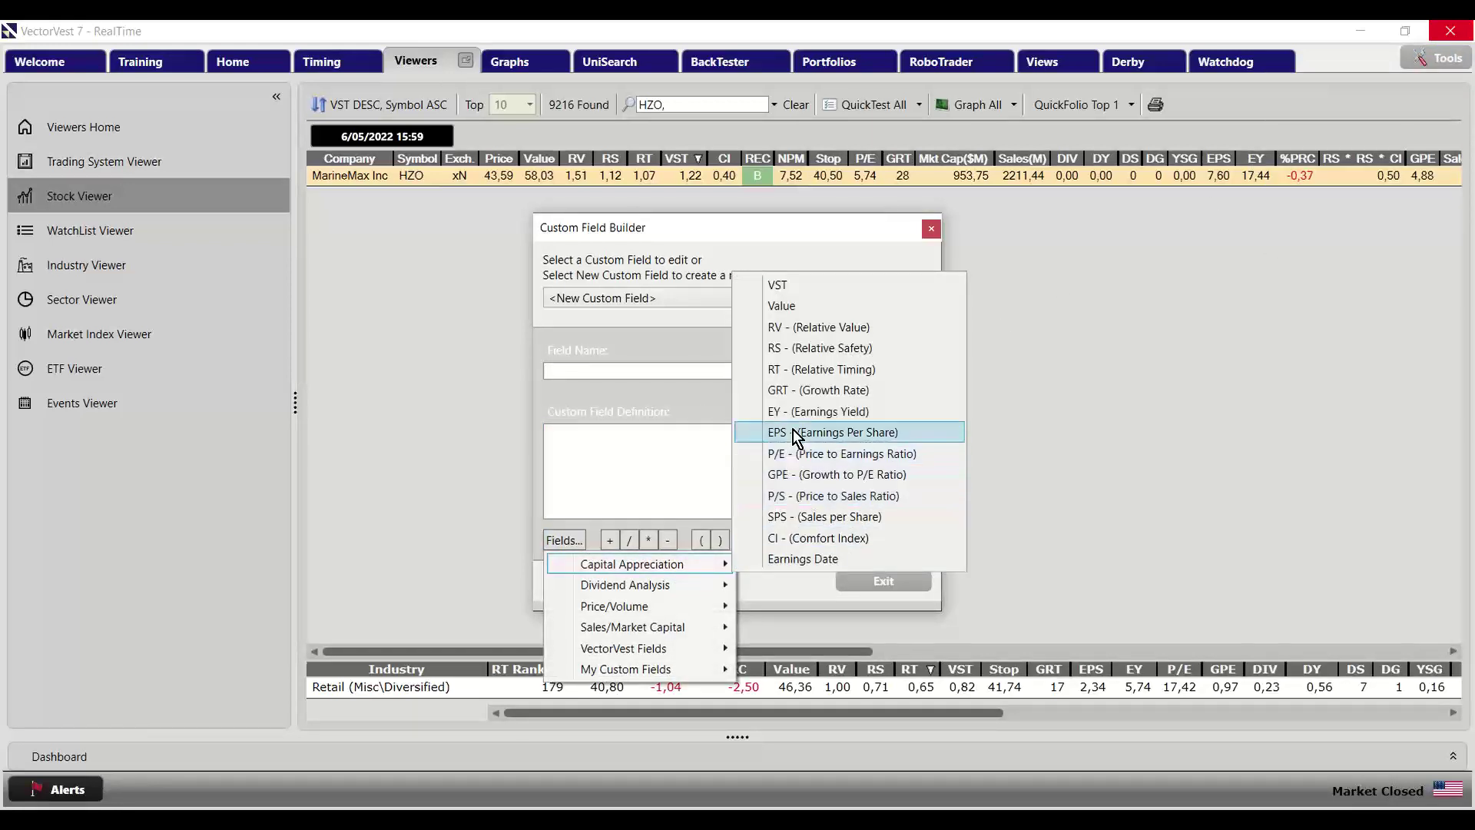
left_click(799, 453)
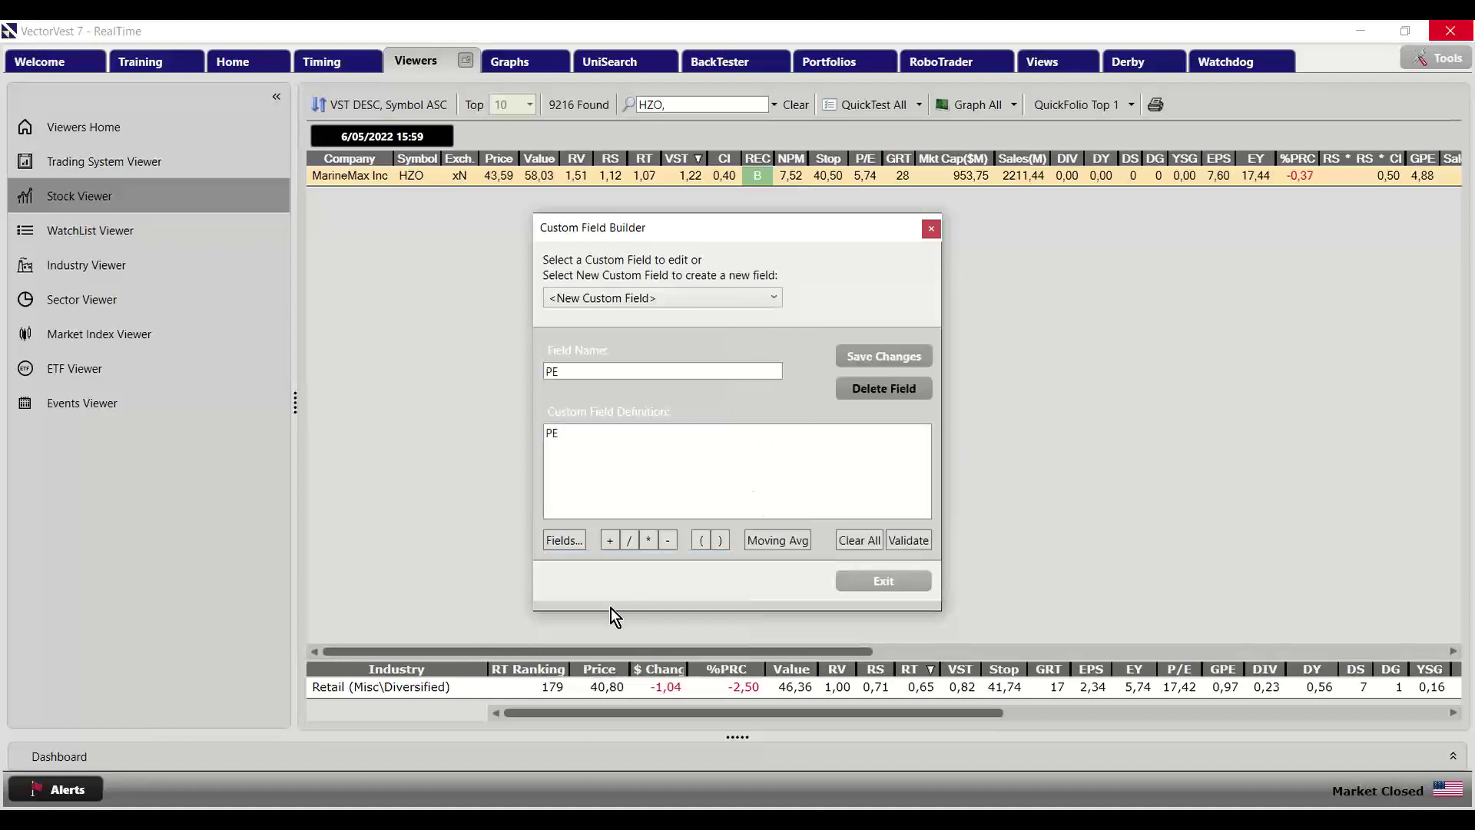
left_click(630, 540)
left_click(571, 542)
mouse_move(682, 564)
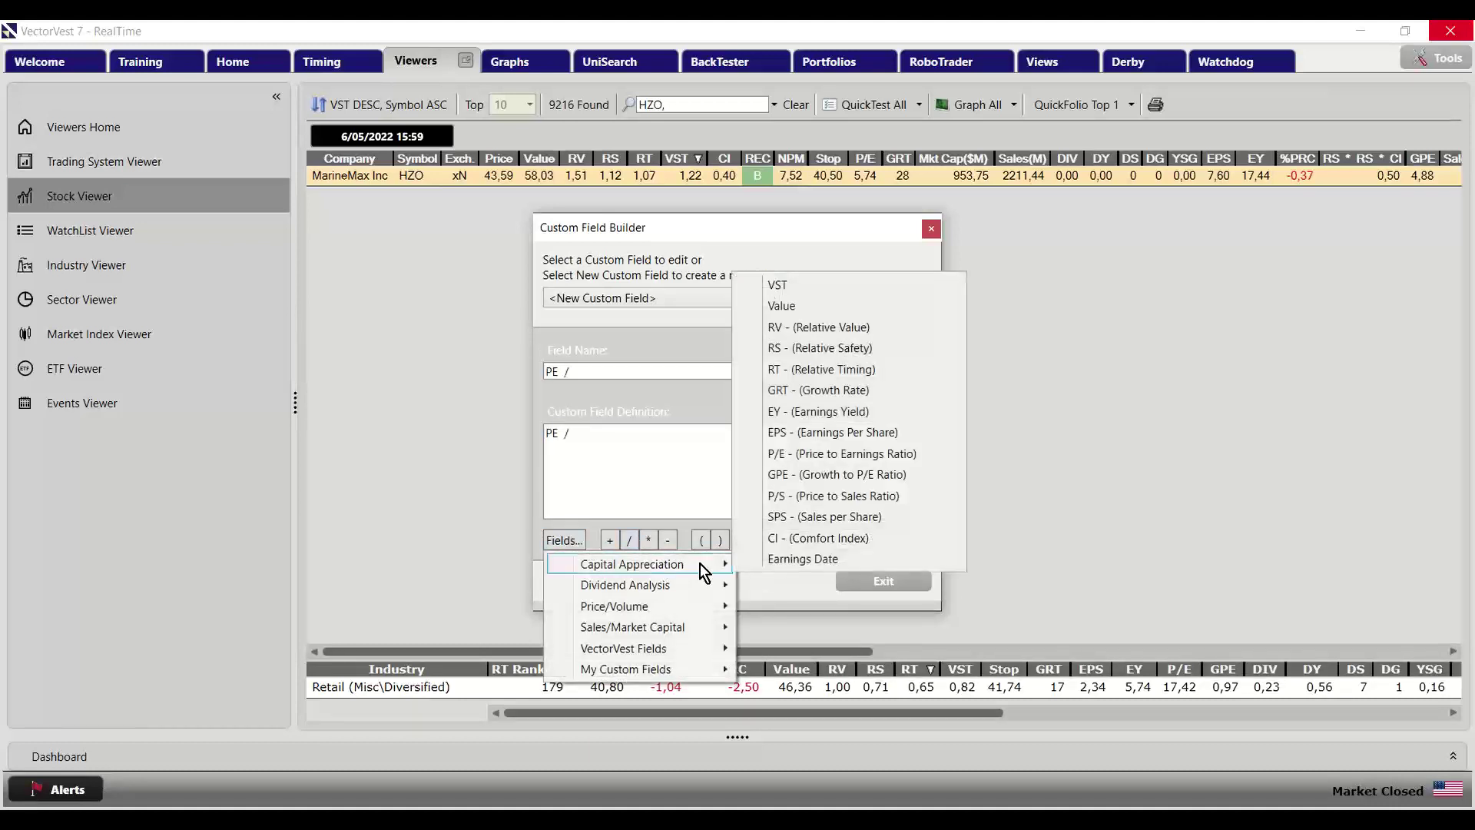
left_click(805, 392)
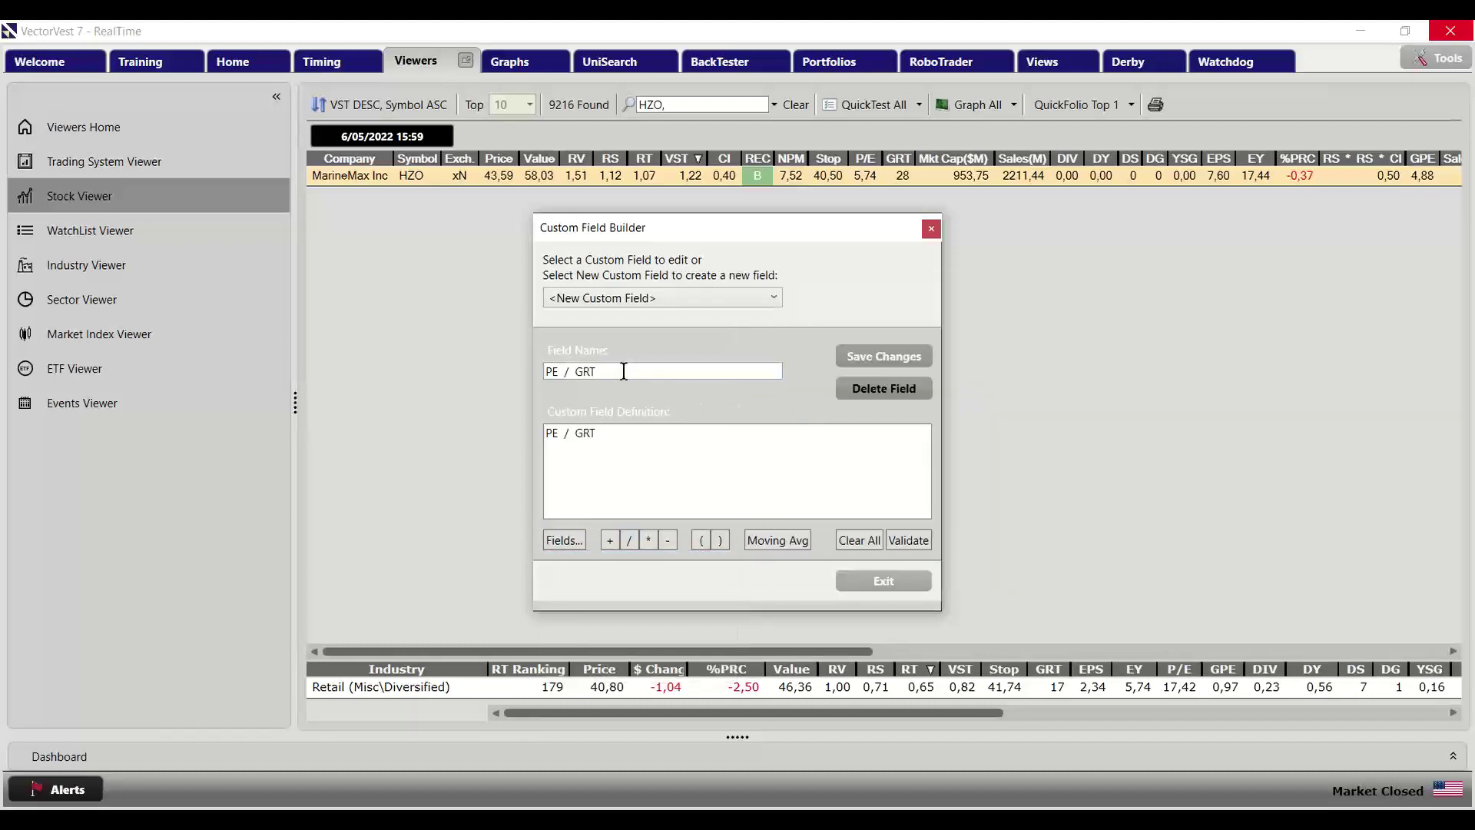
Name the PE / GRT field PEG, validate its definition and try to save it
left_click_drag(623, 370, 532, 376)
type("P")
left_click(908, 540)
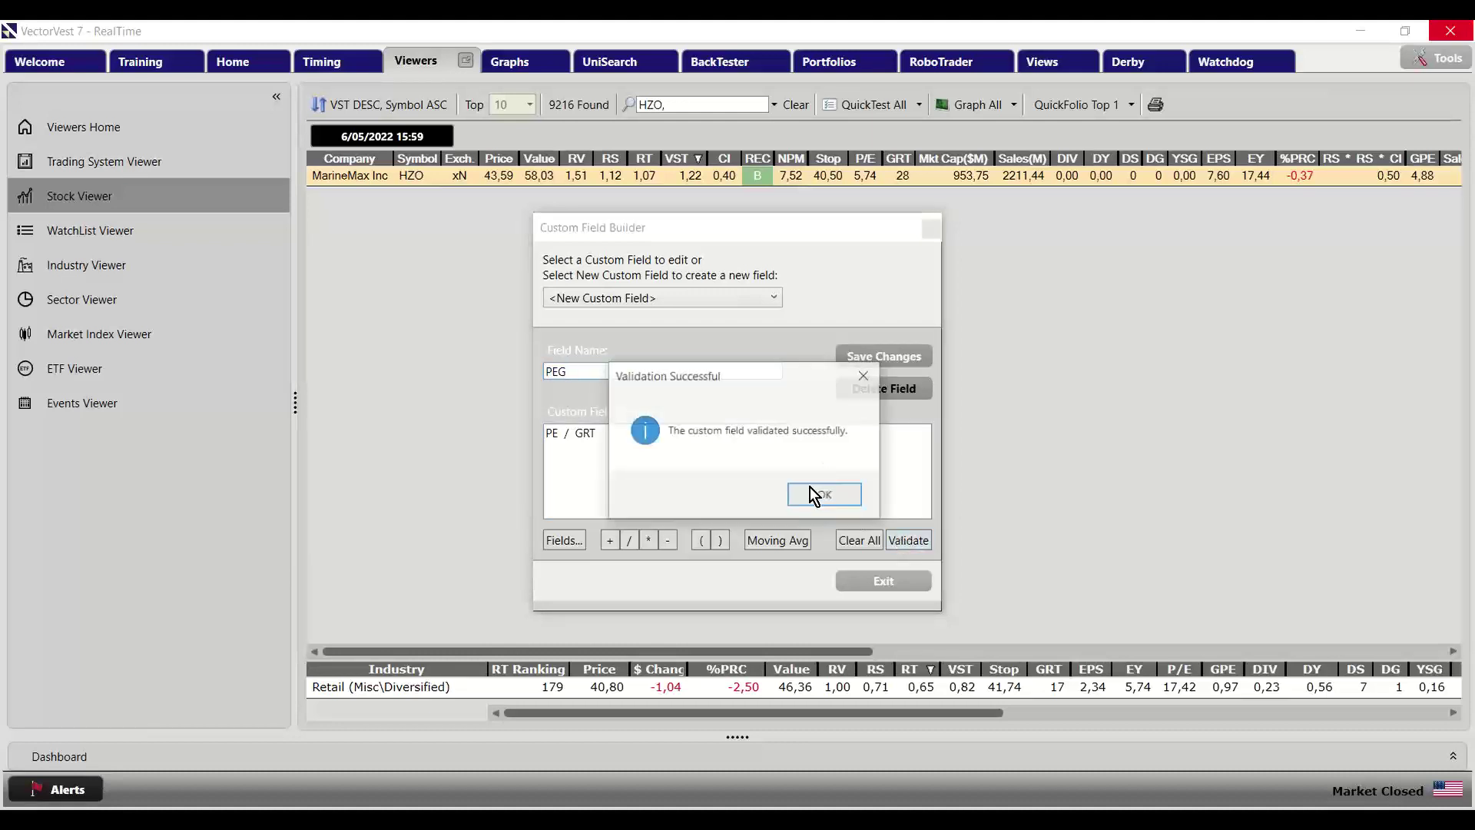
left_click(811, 487)
left_click(883, 358)
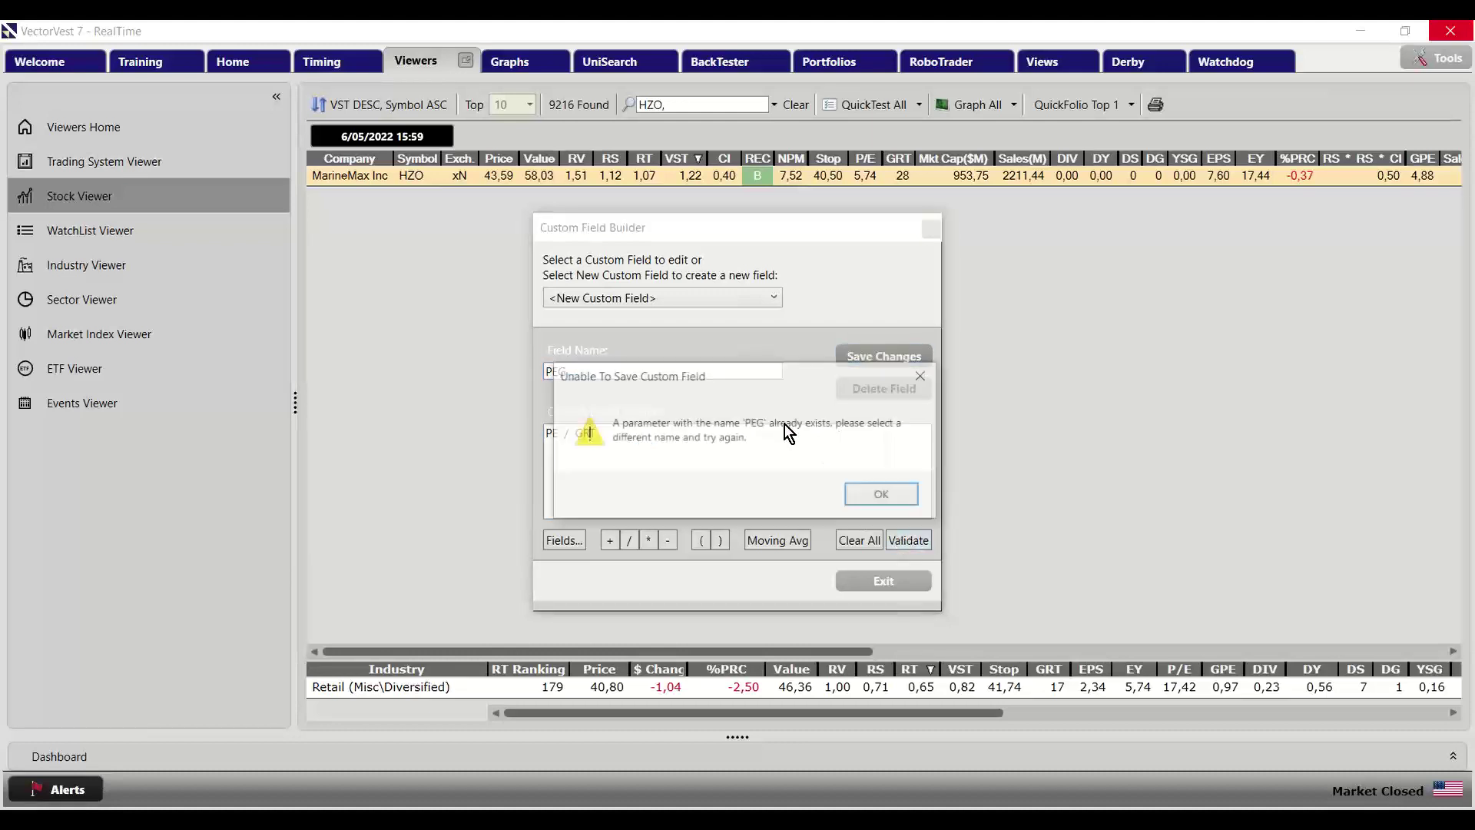
left_click(865, 491)
Exit the Custom Field Builder without saving the PEG field and switch to the PowerPoint slide of example custom indicators
left_click(883, 580)
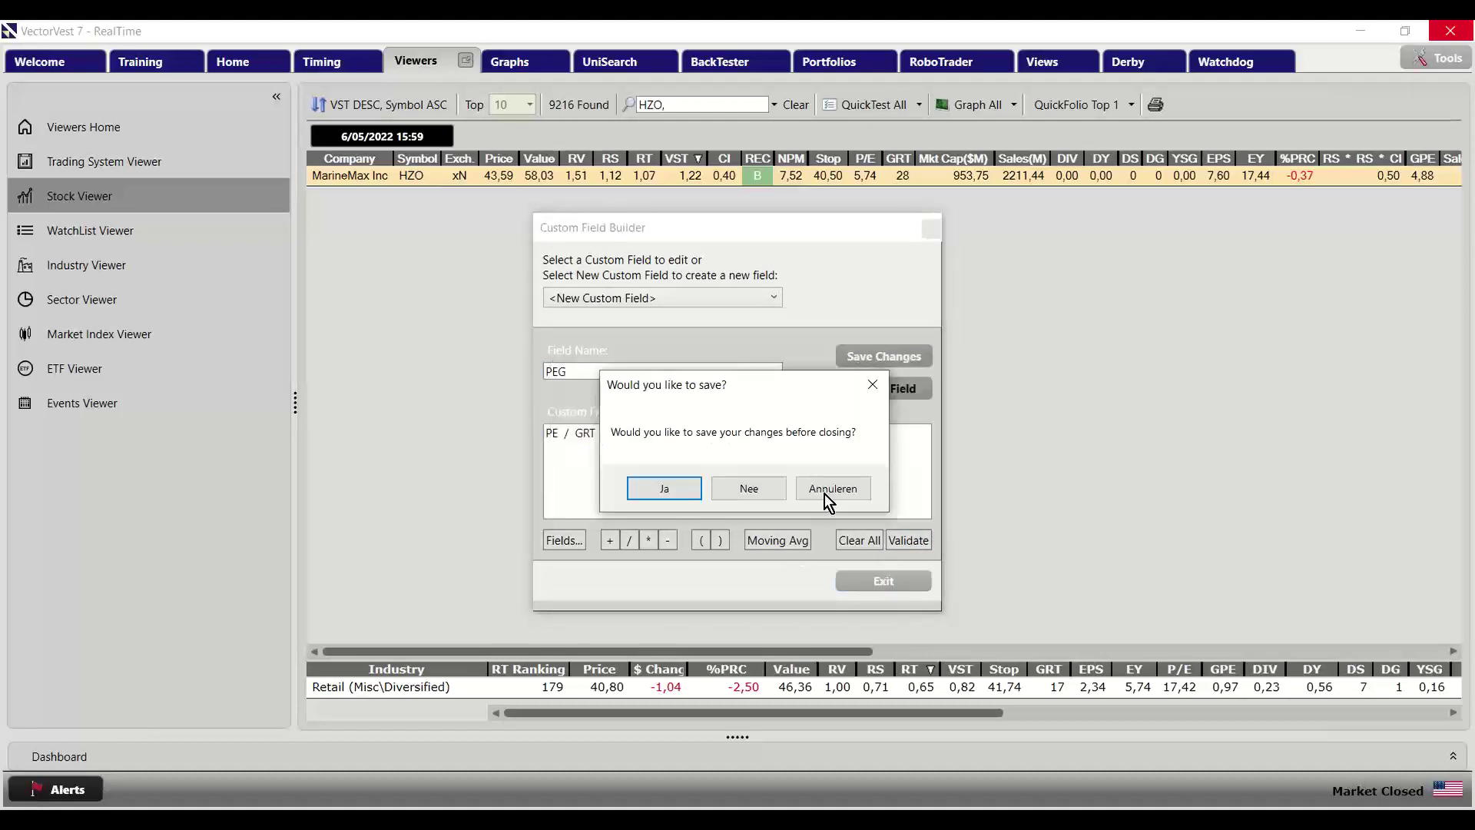
left_click(748, 488)
left_click(752, 776)
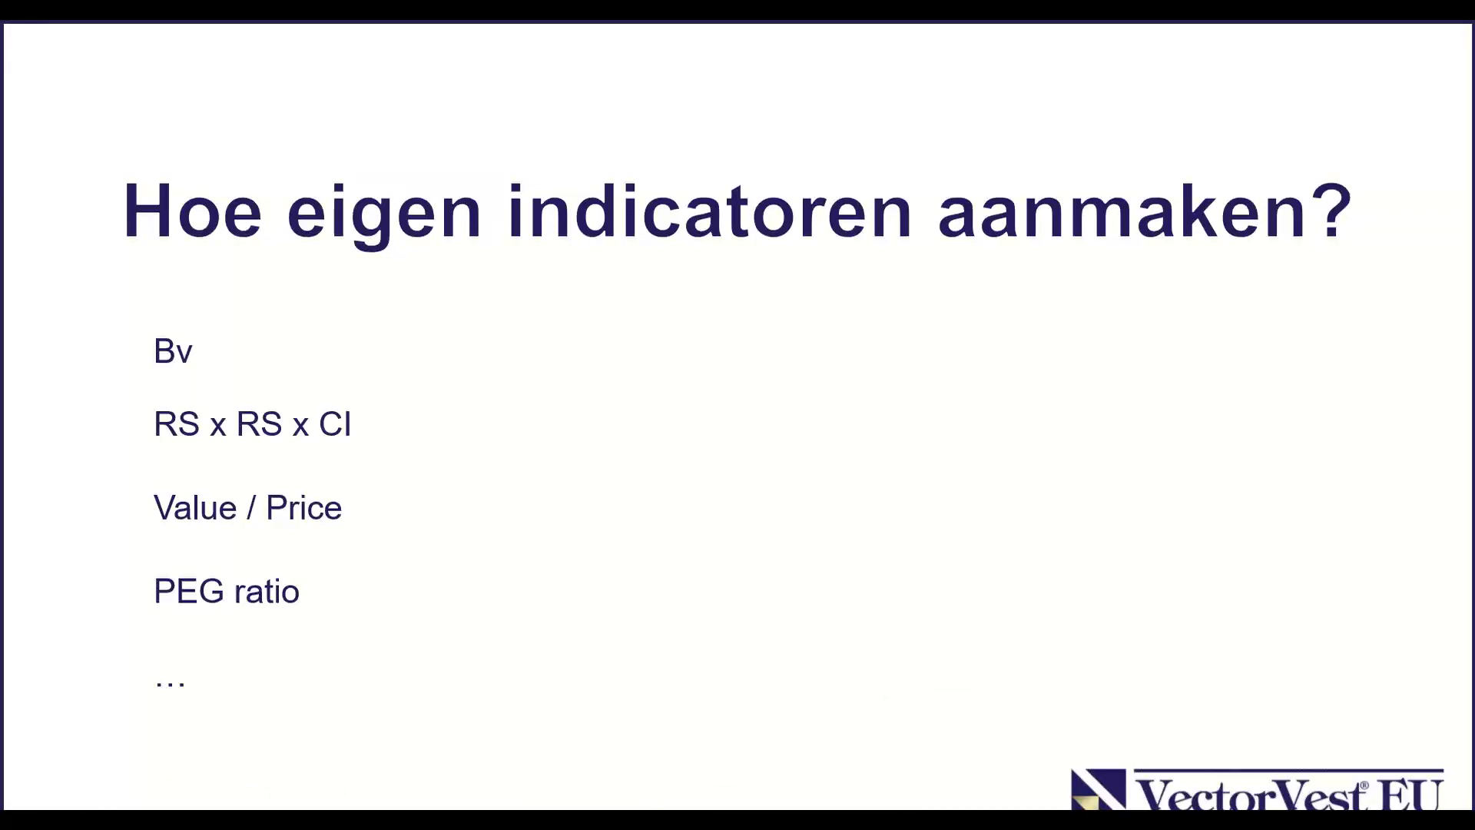
View the slides on creating and implementing custom indicators, and switch back to VectorVest 7 RealTime
key("Right")
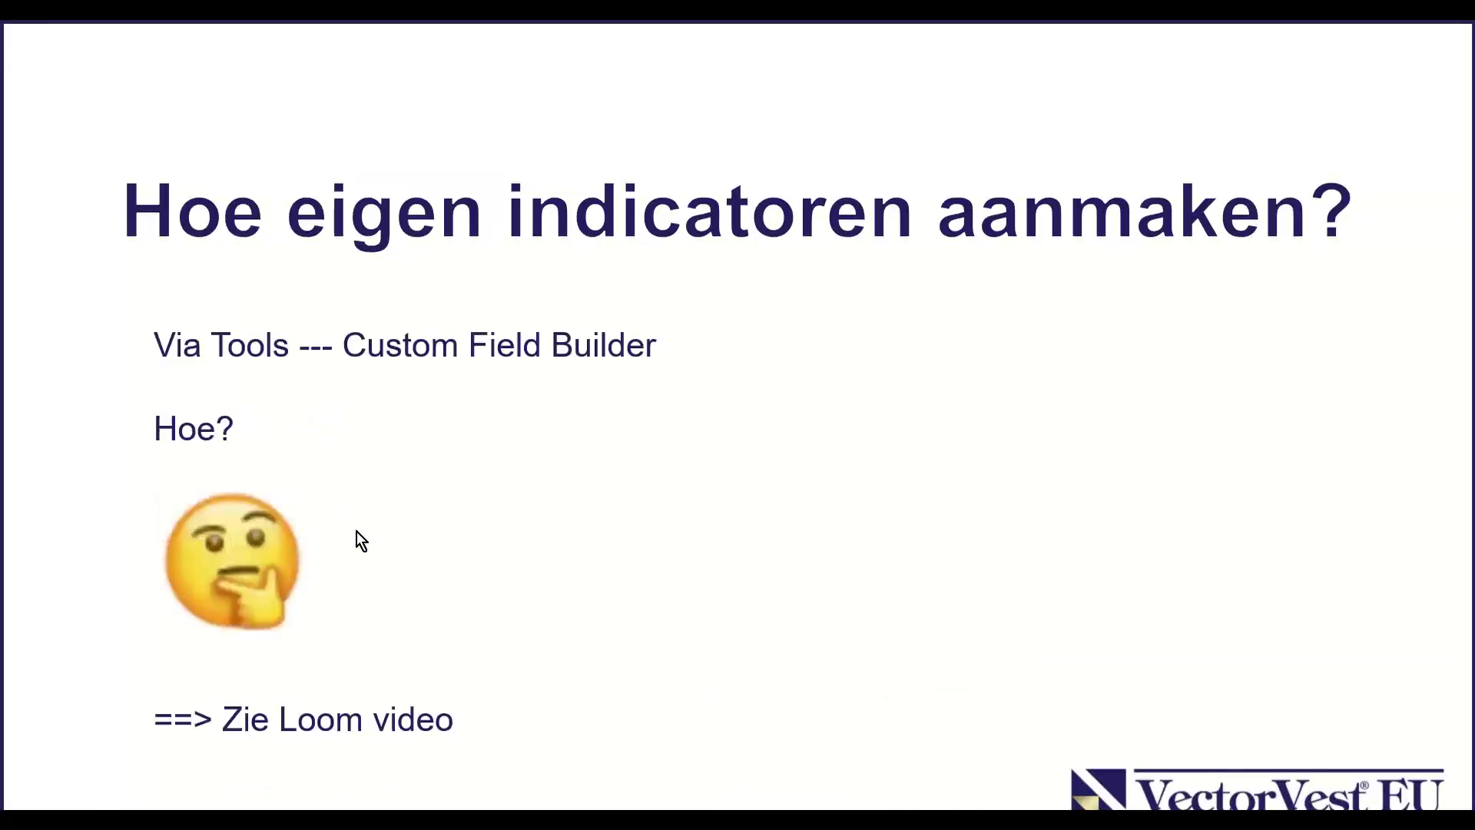
key("Right")
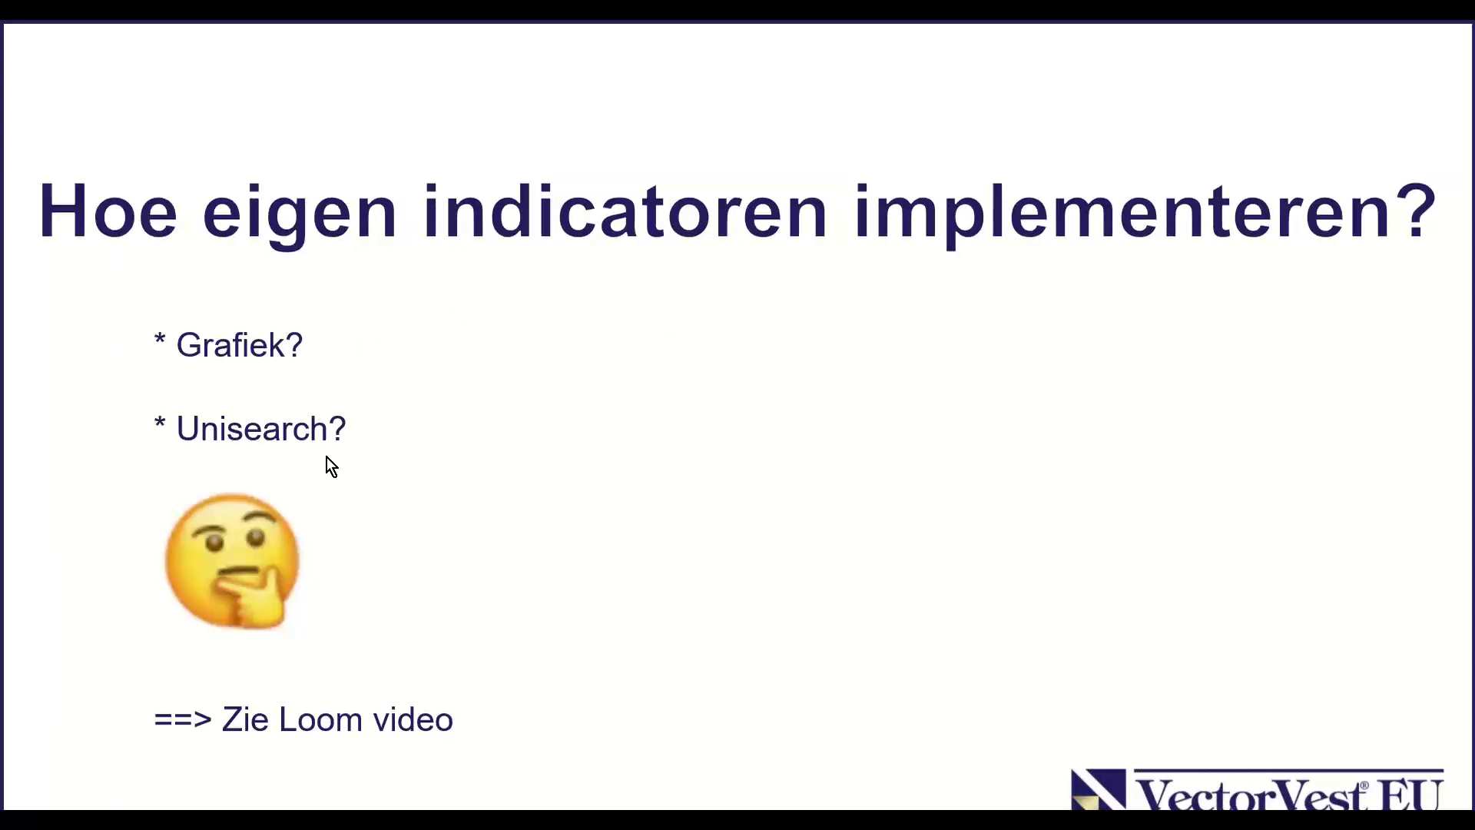
key("alt+Tab")
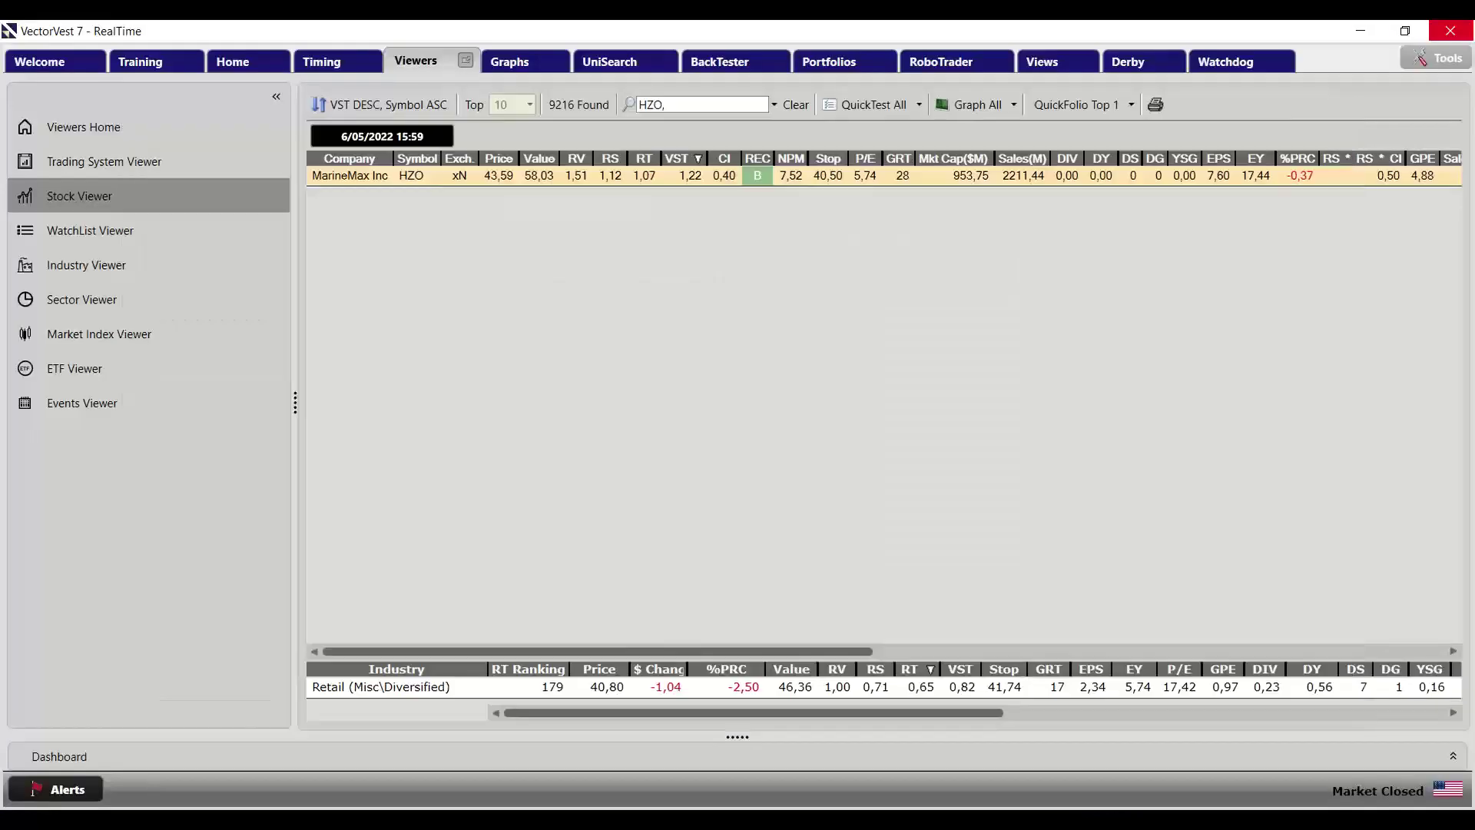
Start a new blank search in UniSearch without saving the modified current search
left_click(606, 62)
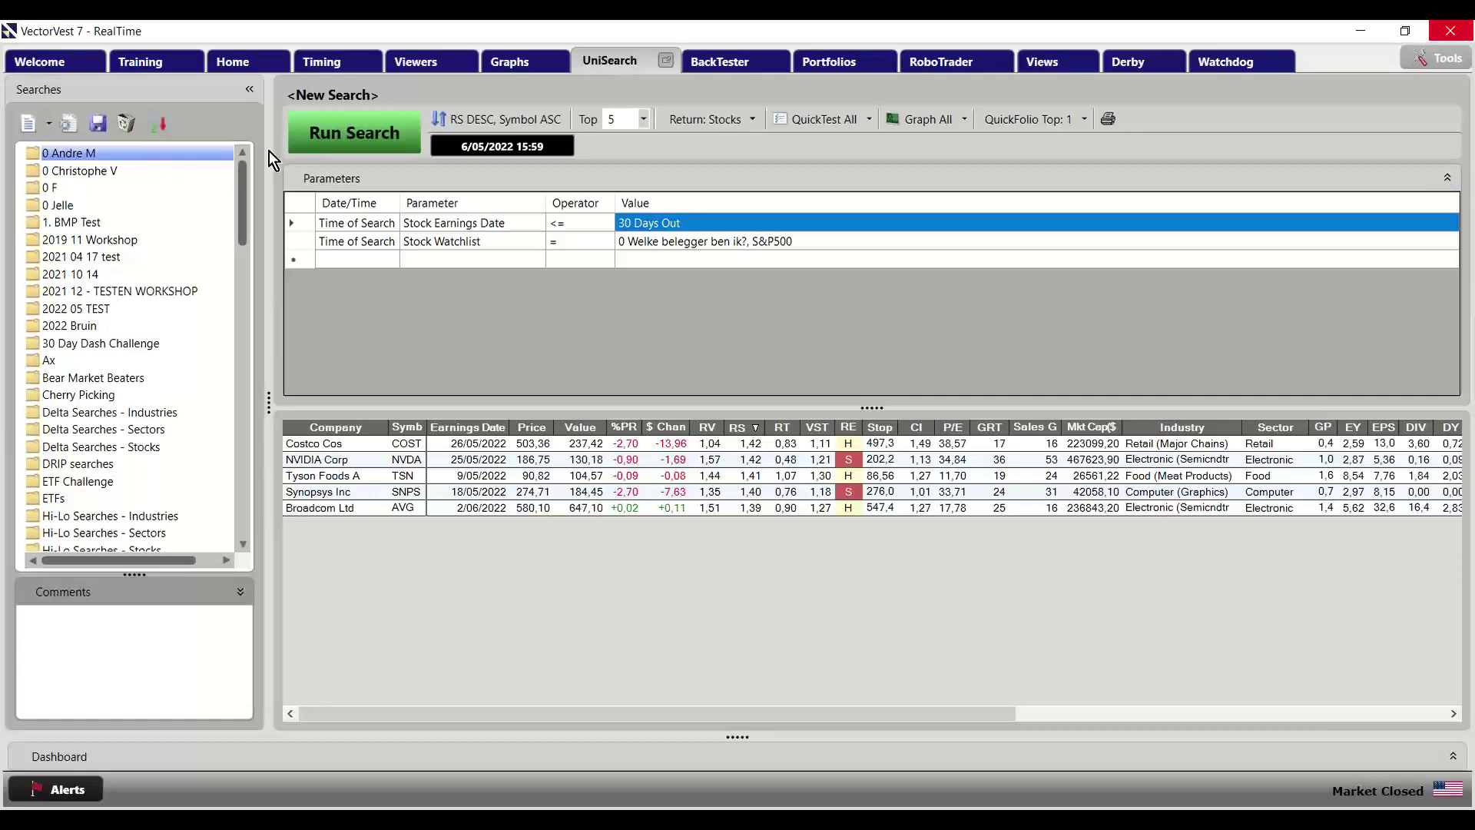
left_click(48, 124)
left_click(56, 152)
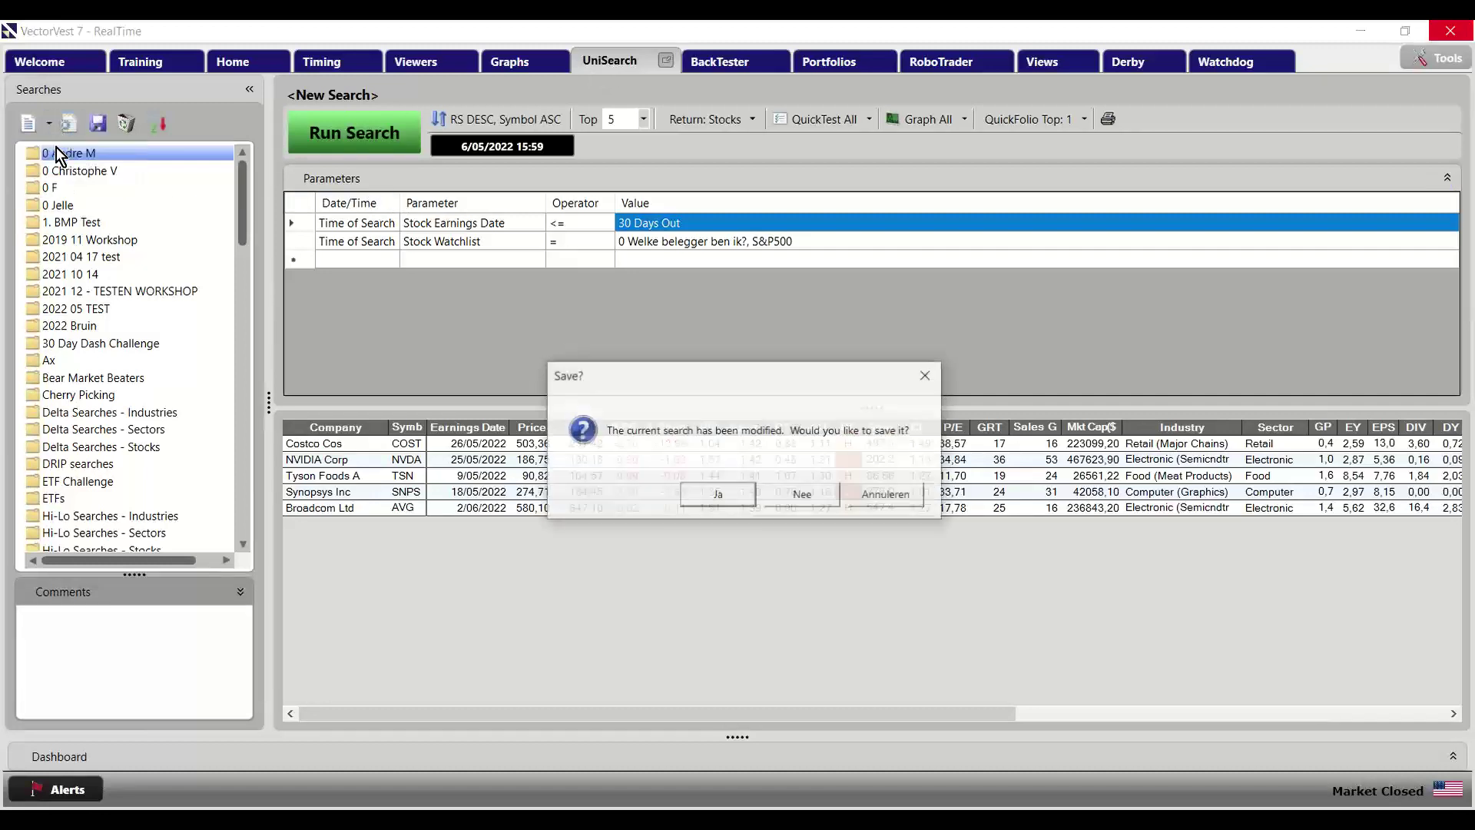
left_click(783, 491)
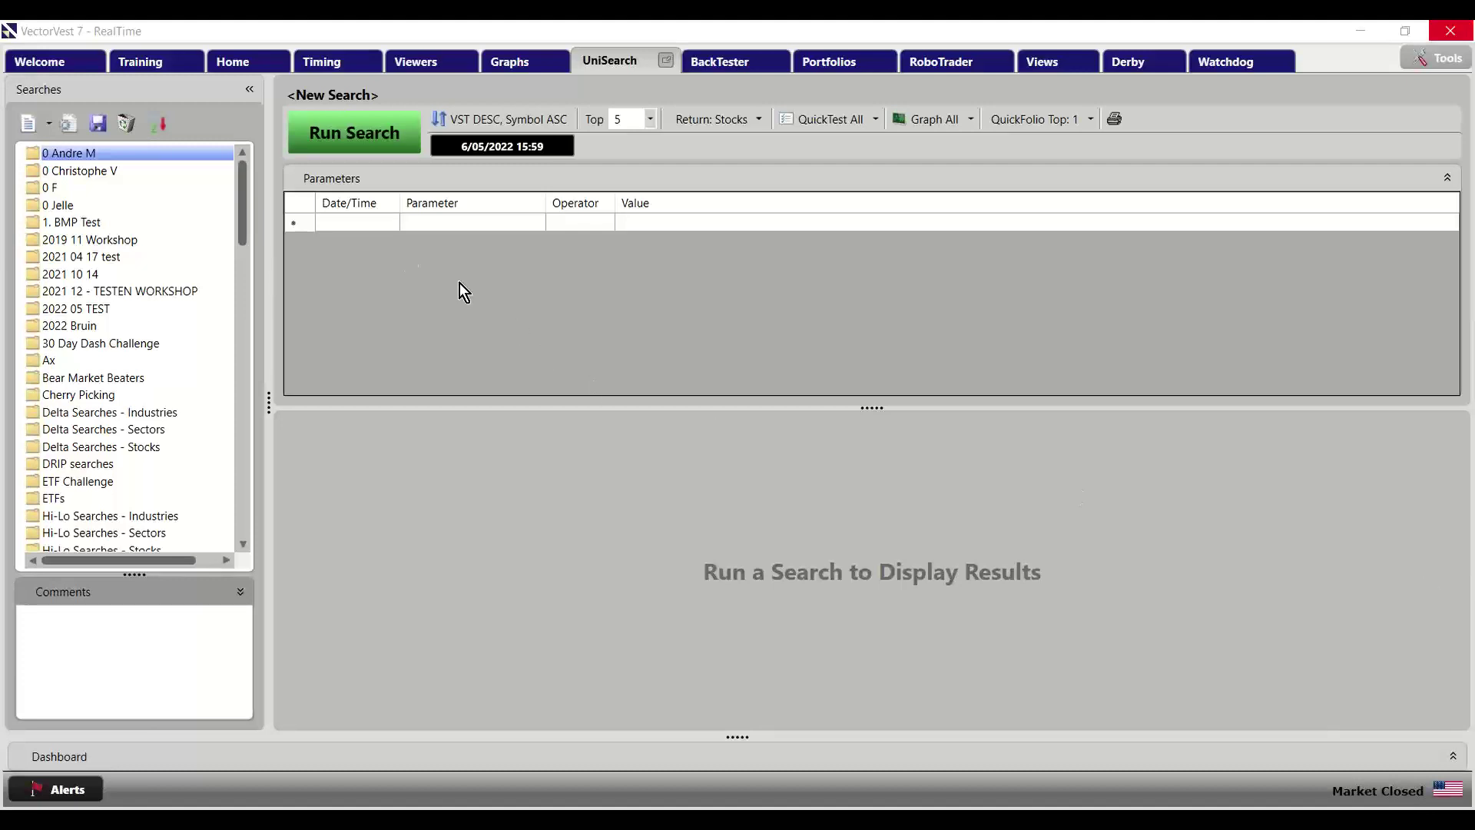
Add the stock custom field Value / Price as the first search parameter
left_click(479, 224)
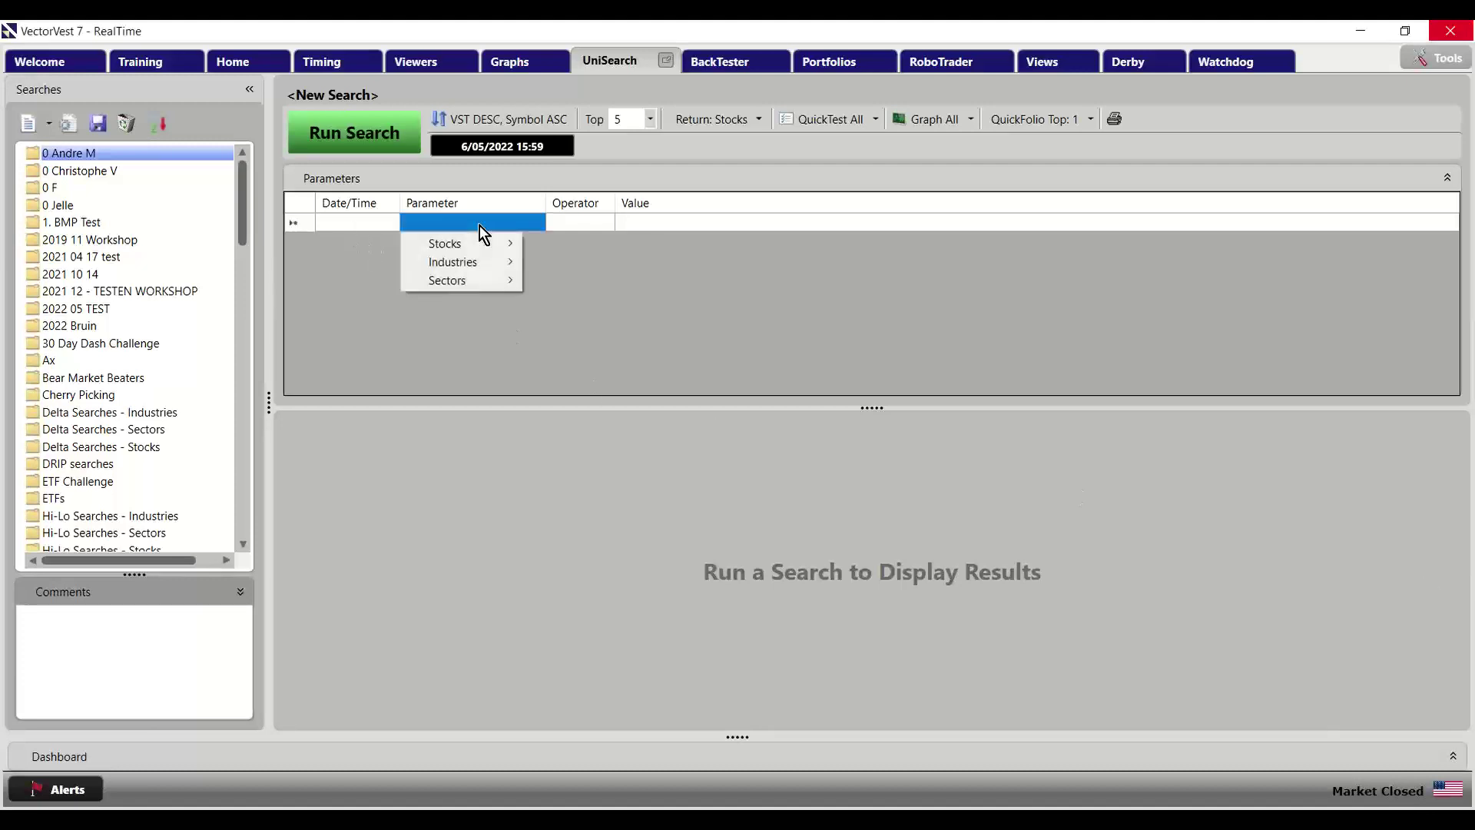
mouse_move(481, 248)
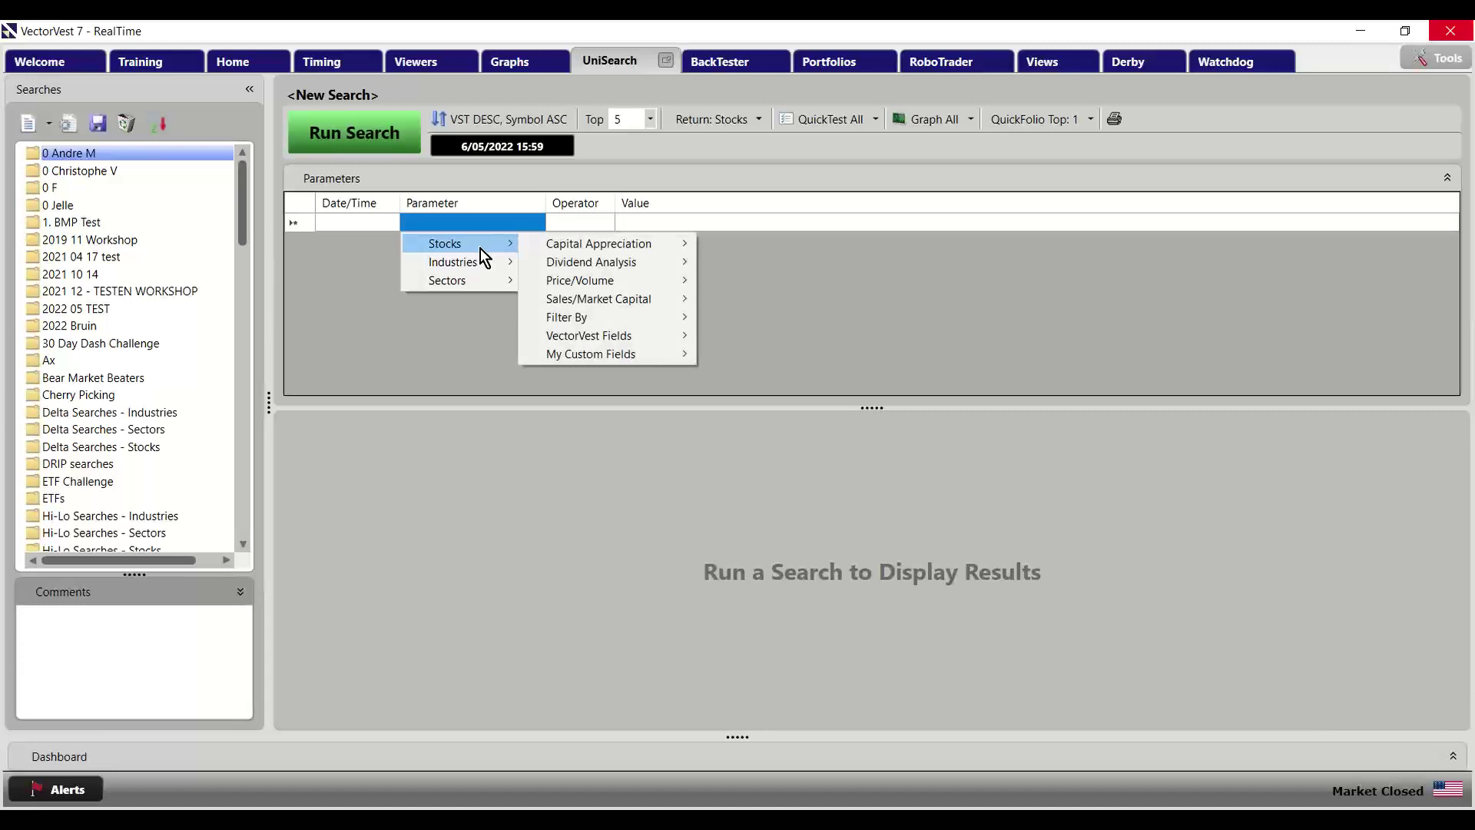
mouse_move(621, 270)
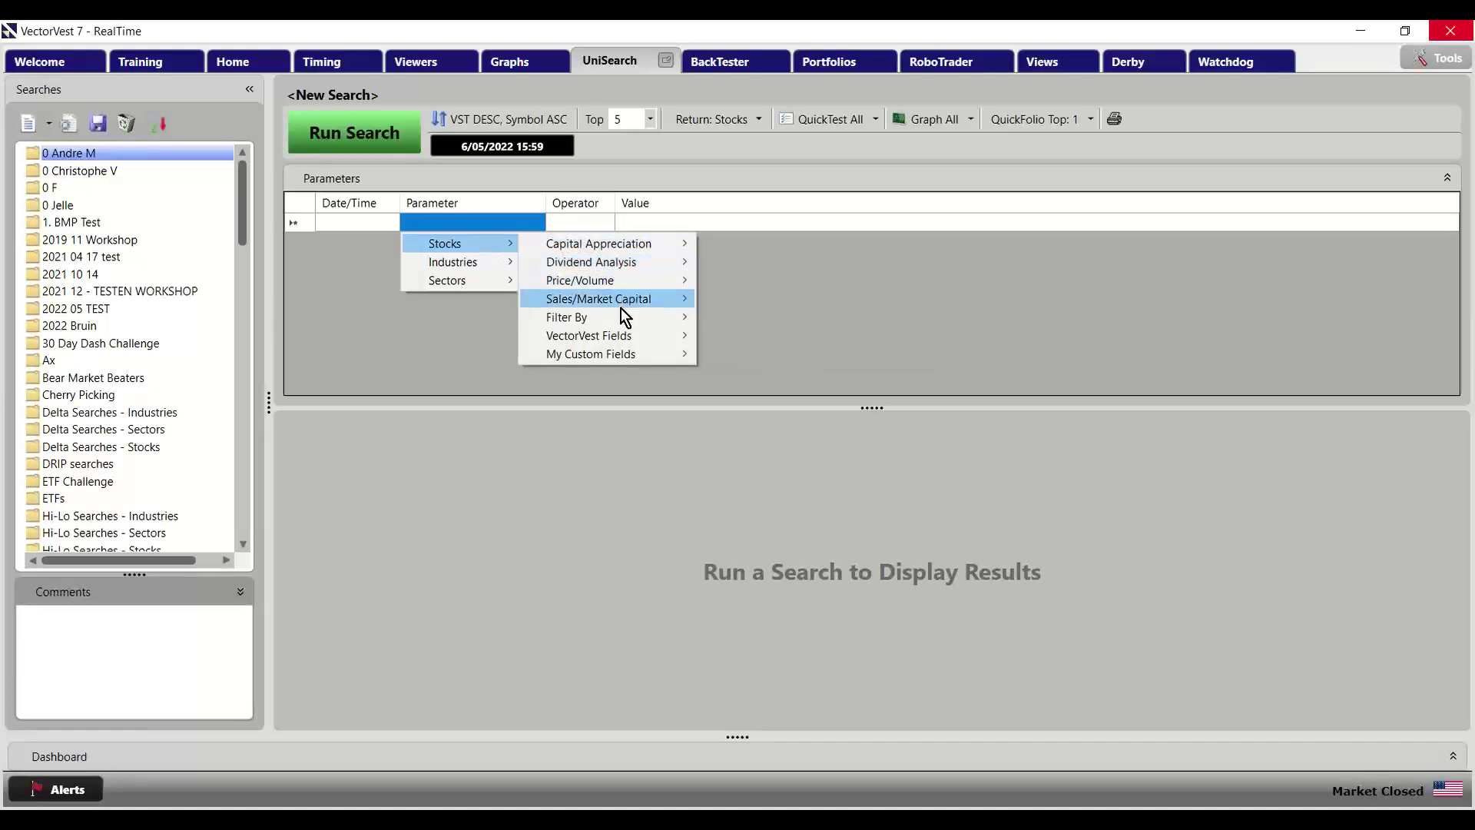
mouse_move(613, 353)
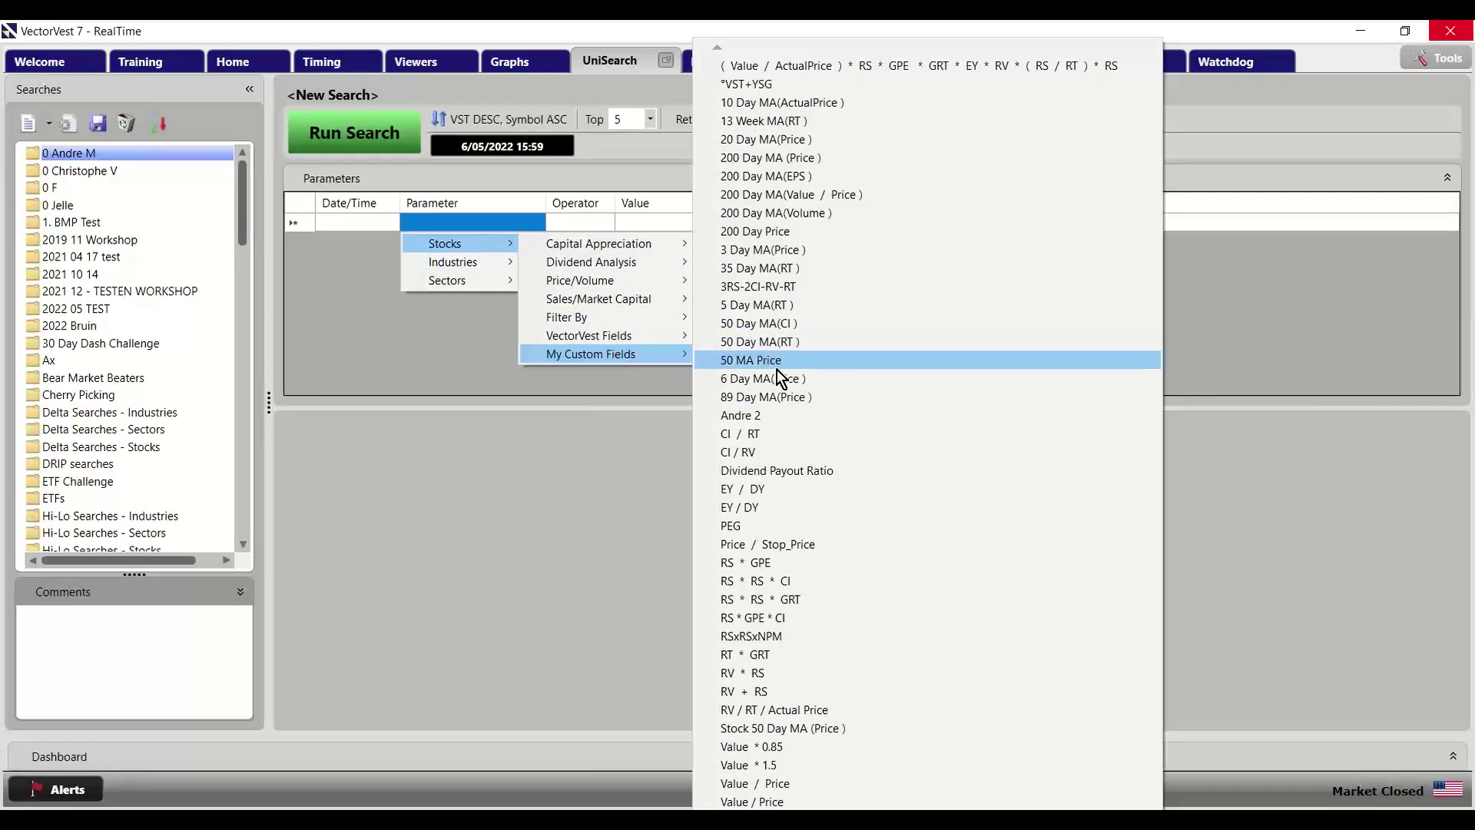
left_click(818, 783)
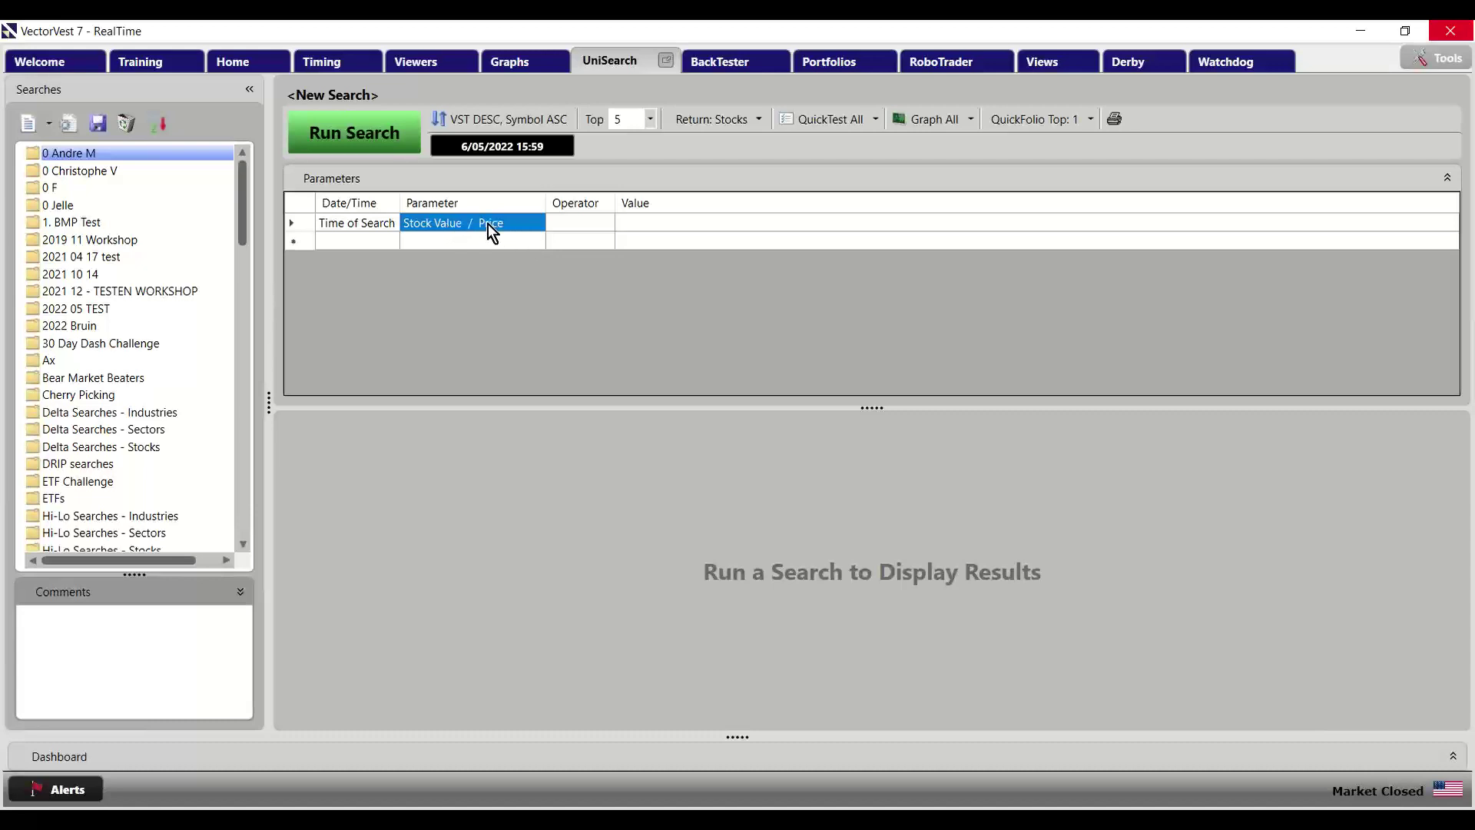
Require Value / Price to be greater than or equal to 1.2 and run the search
left_click(569, 224)
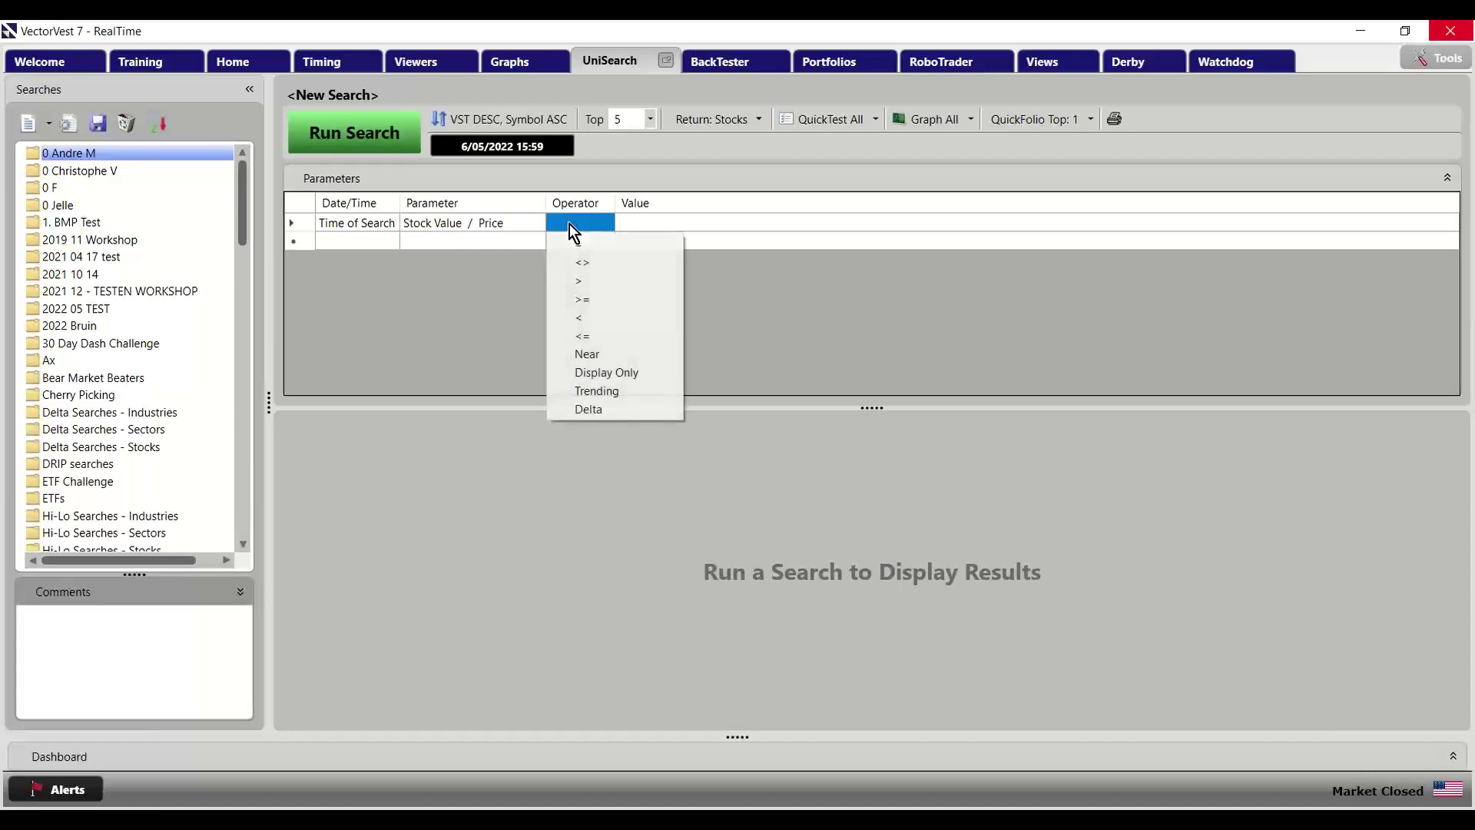
left_click(592, 296)
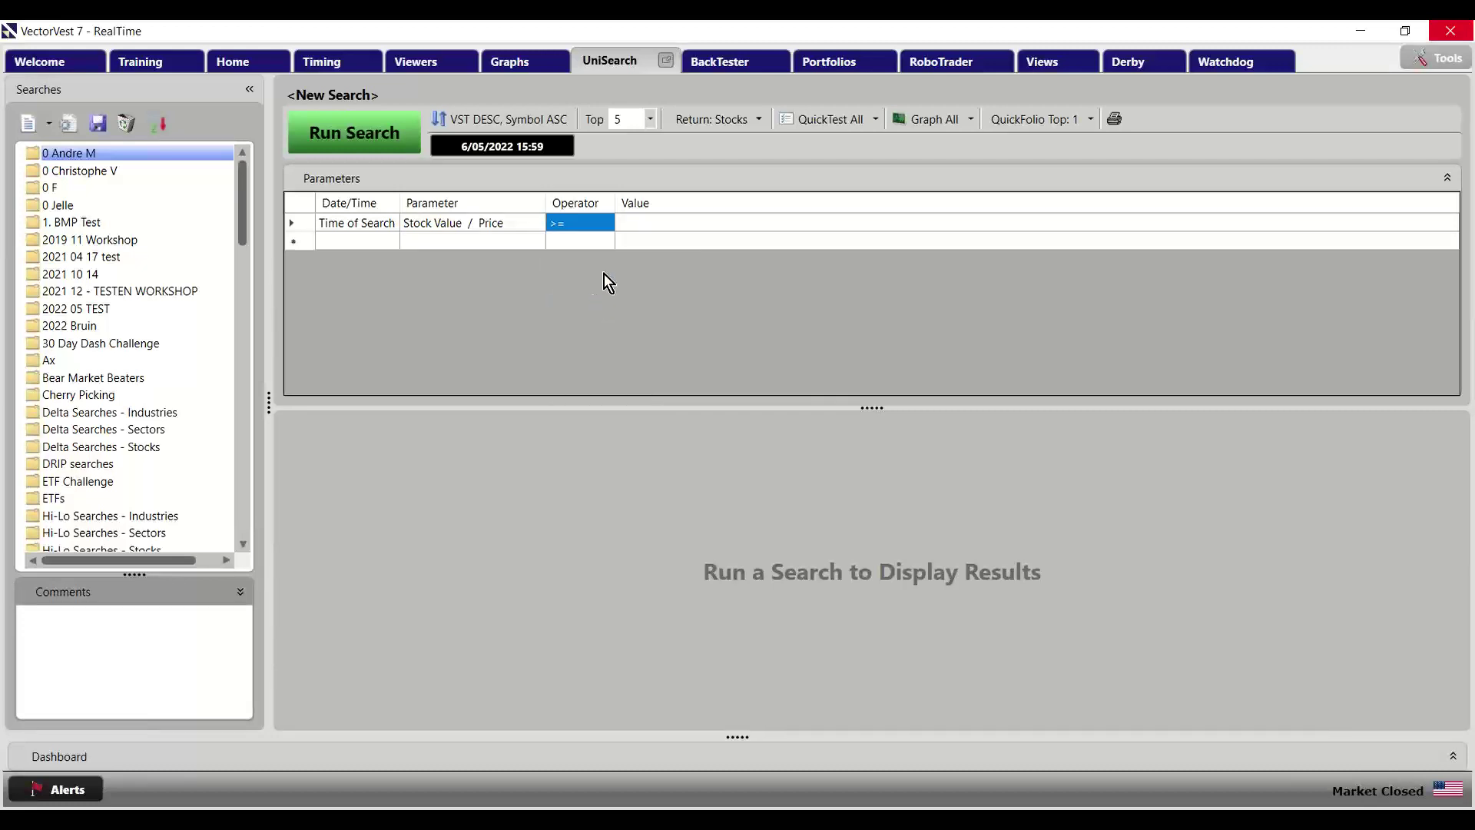
left_click(642, 227)
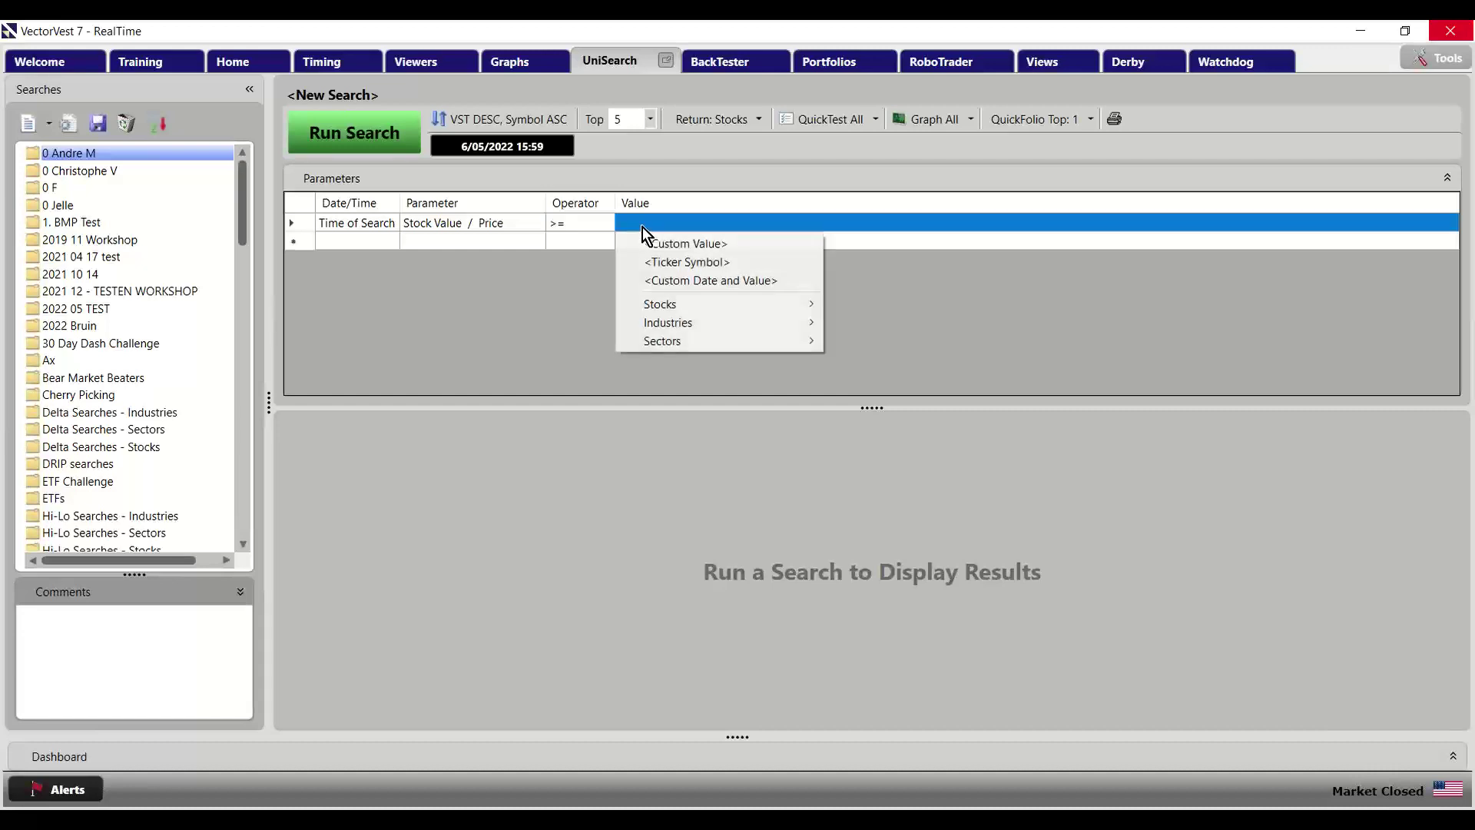
left_click(707, 243)
type("1.2")
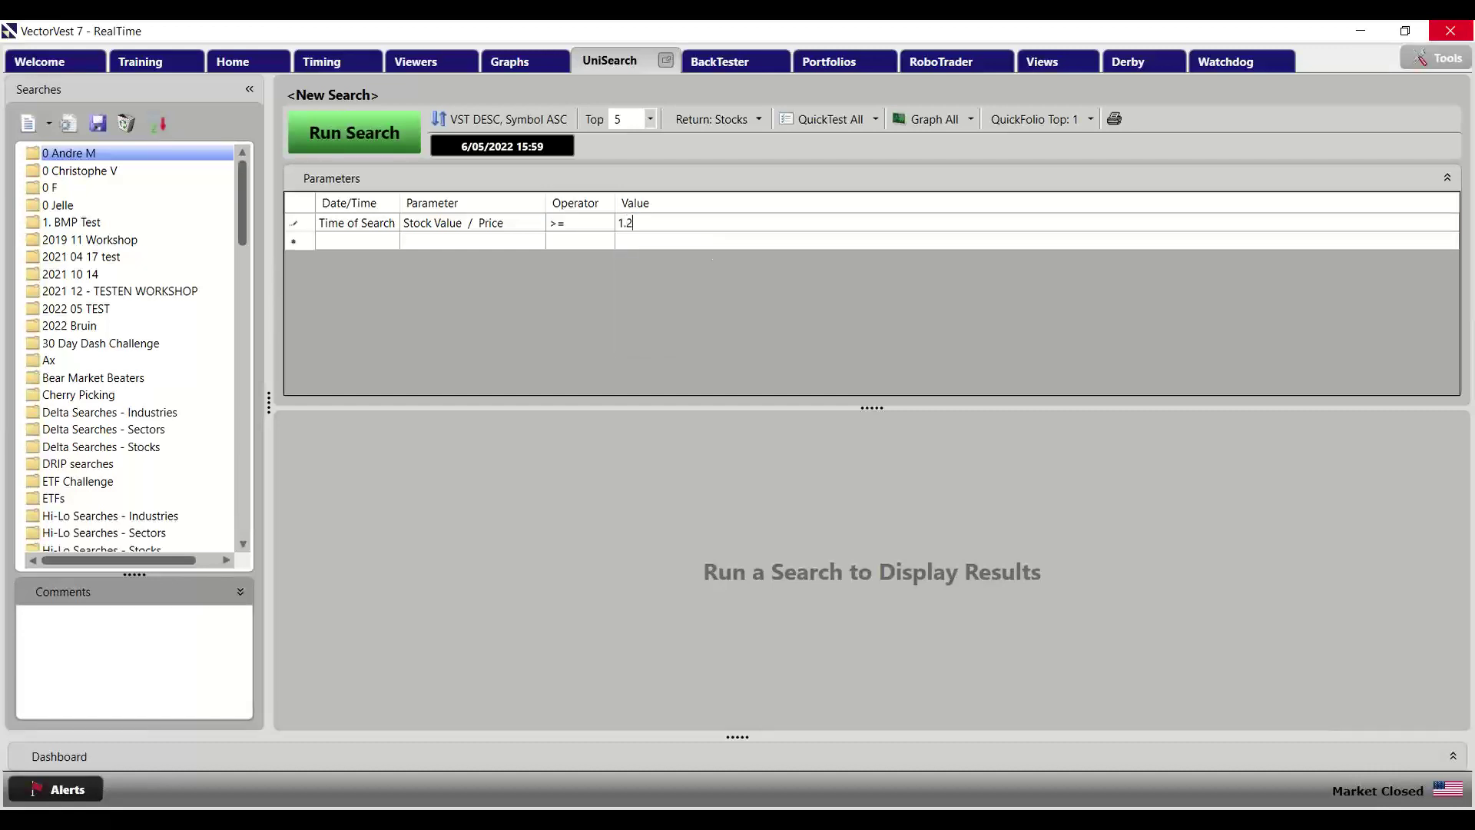
left_click(330, 132)
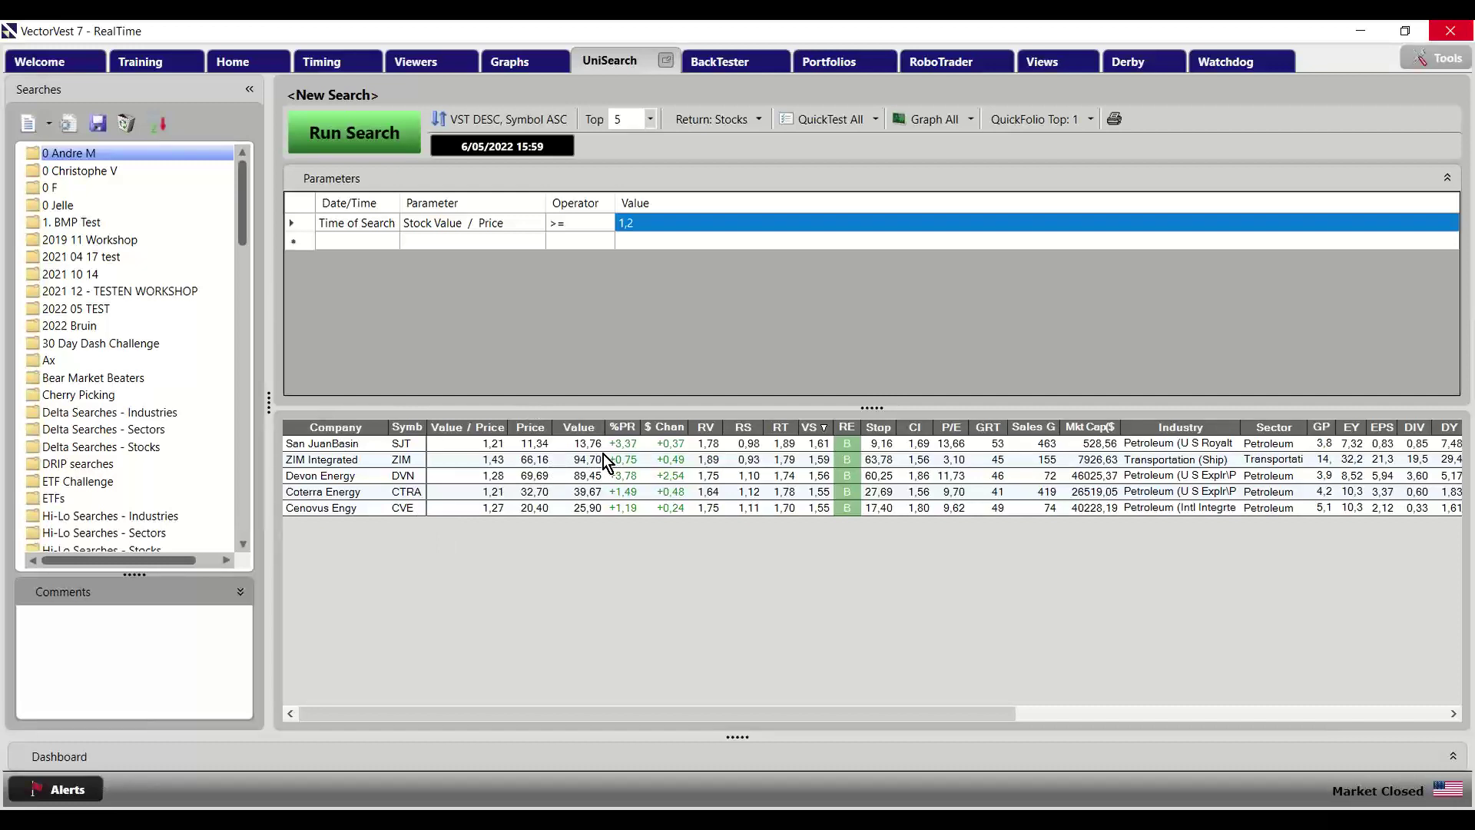
Compare the price and value of ZIM, DVN, CTRA and Cenovus in the search results
left_click(527, 458)
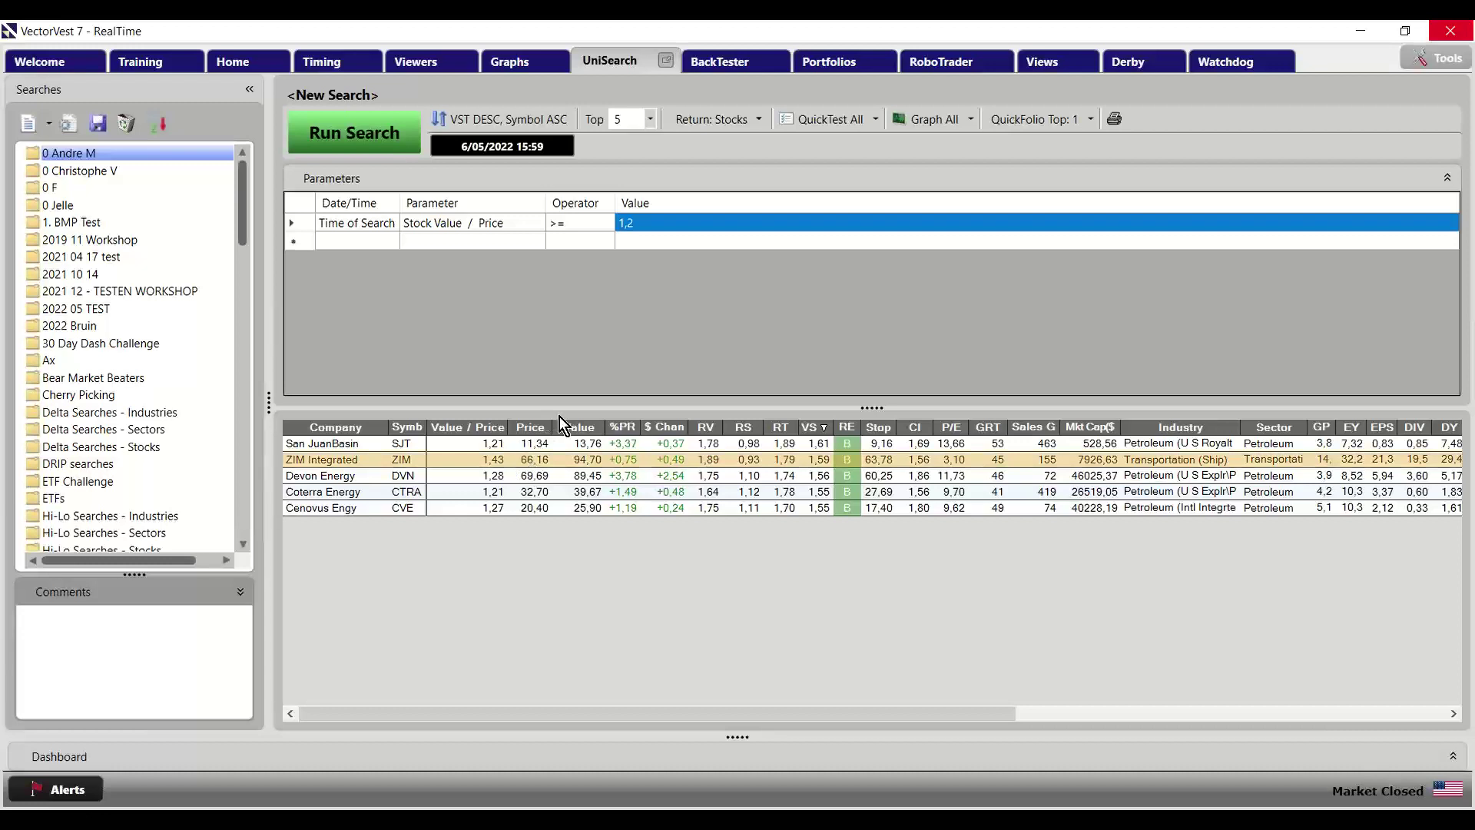
left_click(532, 481)
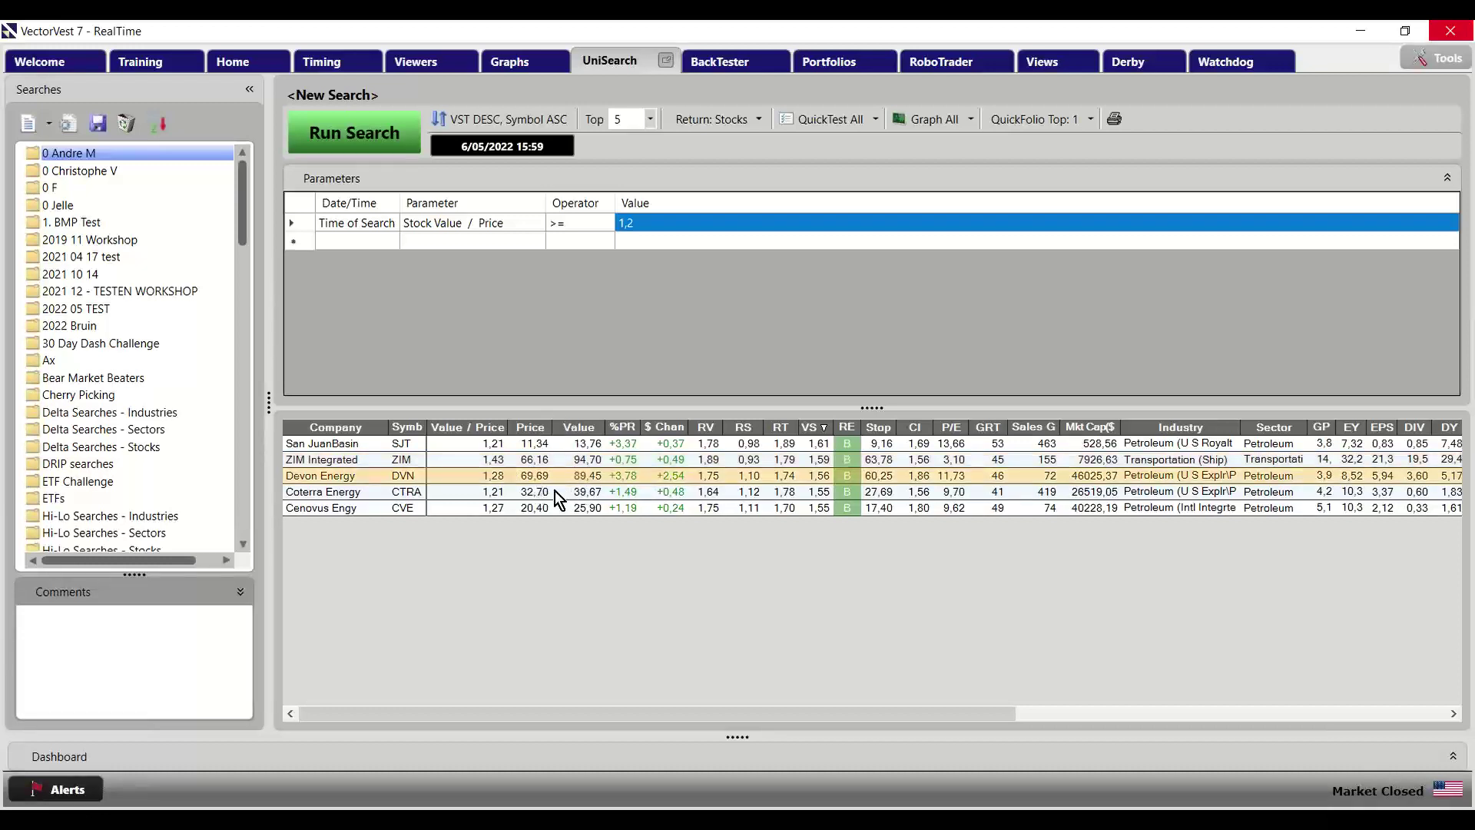
left_click(537, 495)
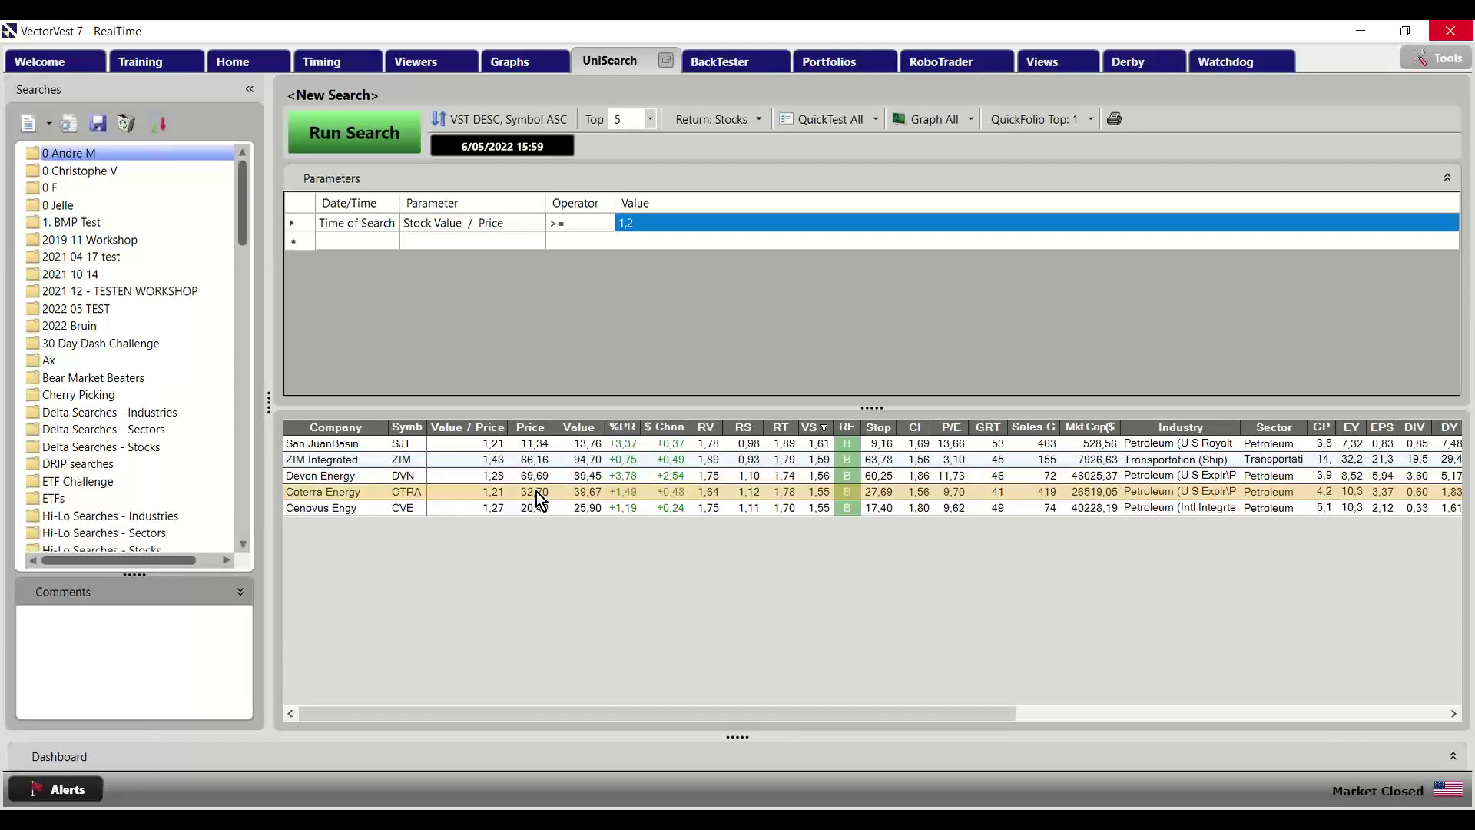
left_click(581, 510)
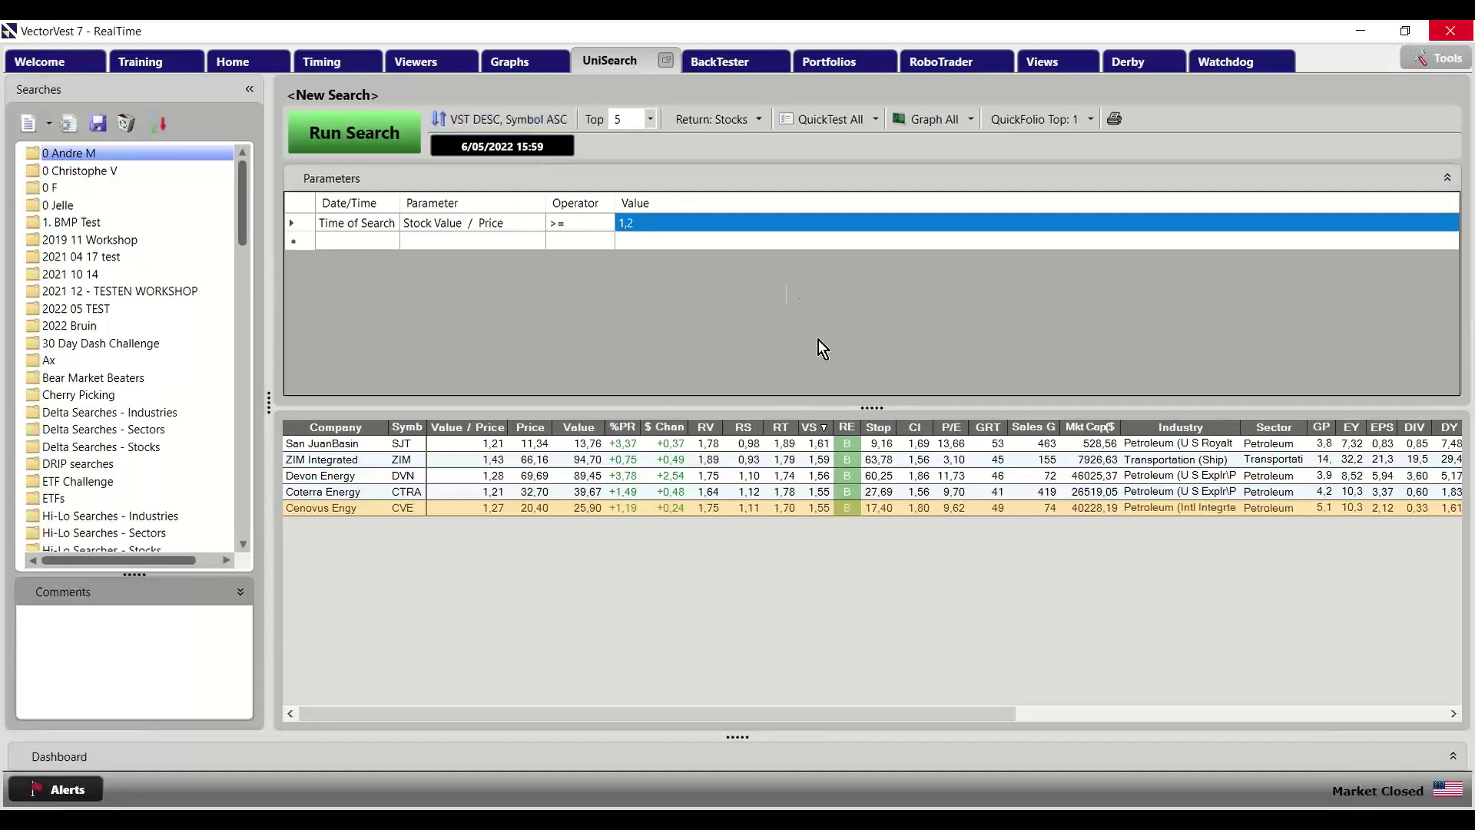
Widen the VST column and rerun the search with RS * RS * CI descending as the primary sort
left_click_drag(835, 432, 852, 432)
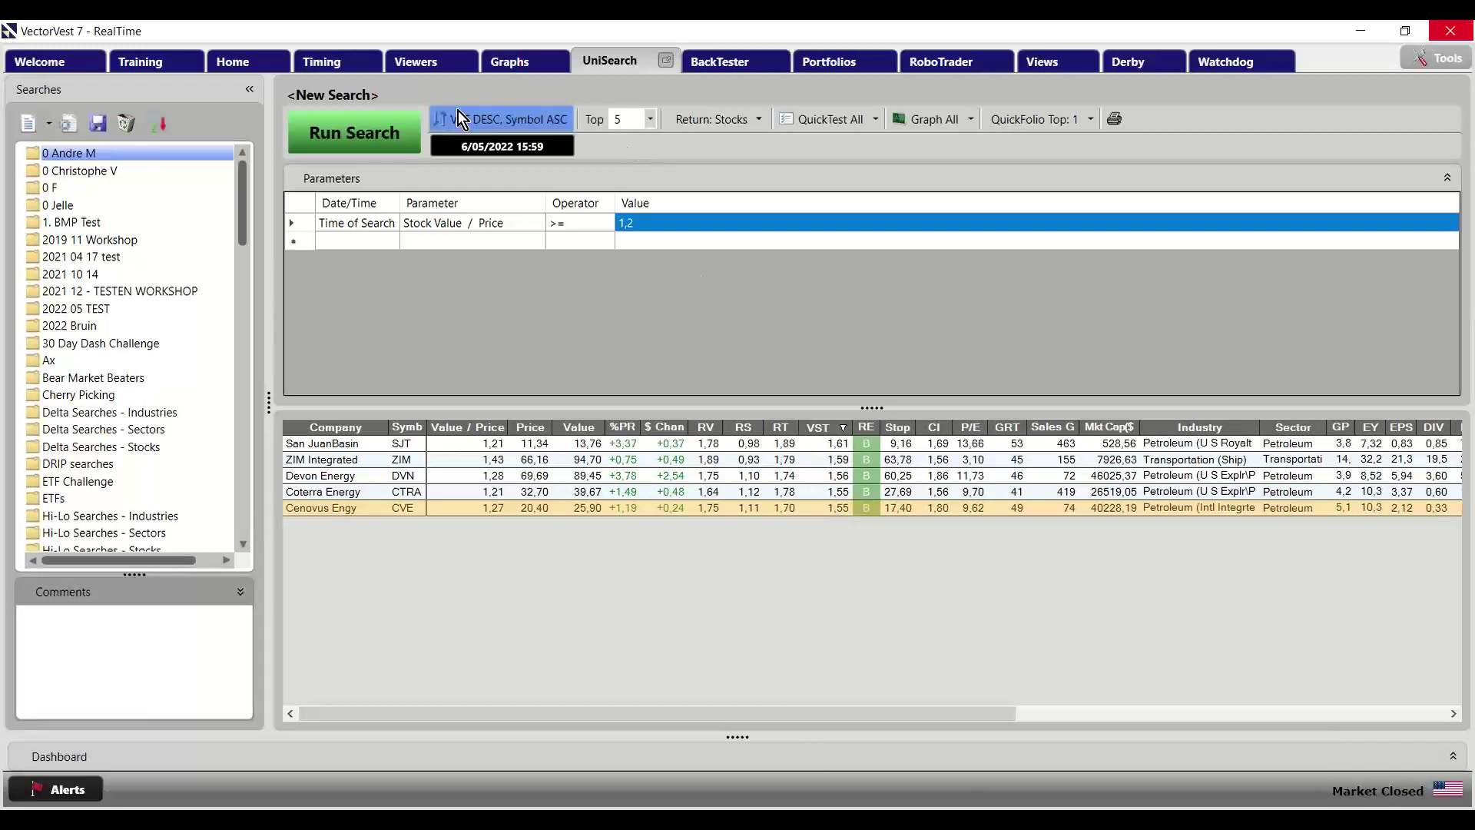
left_click(493, 121)
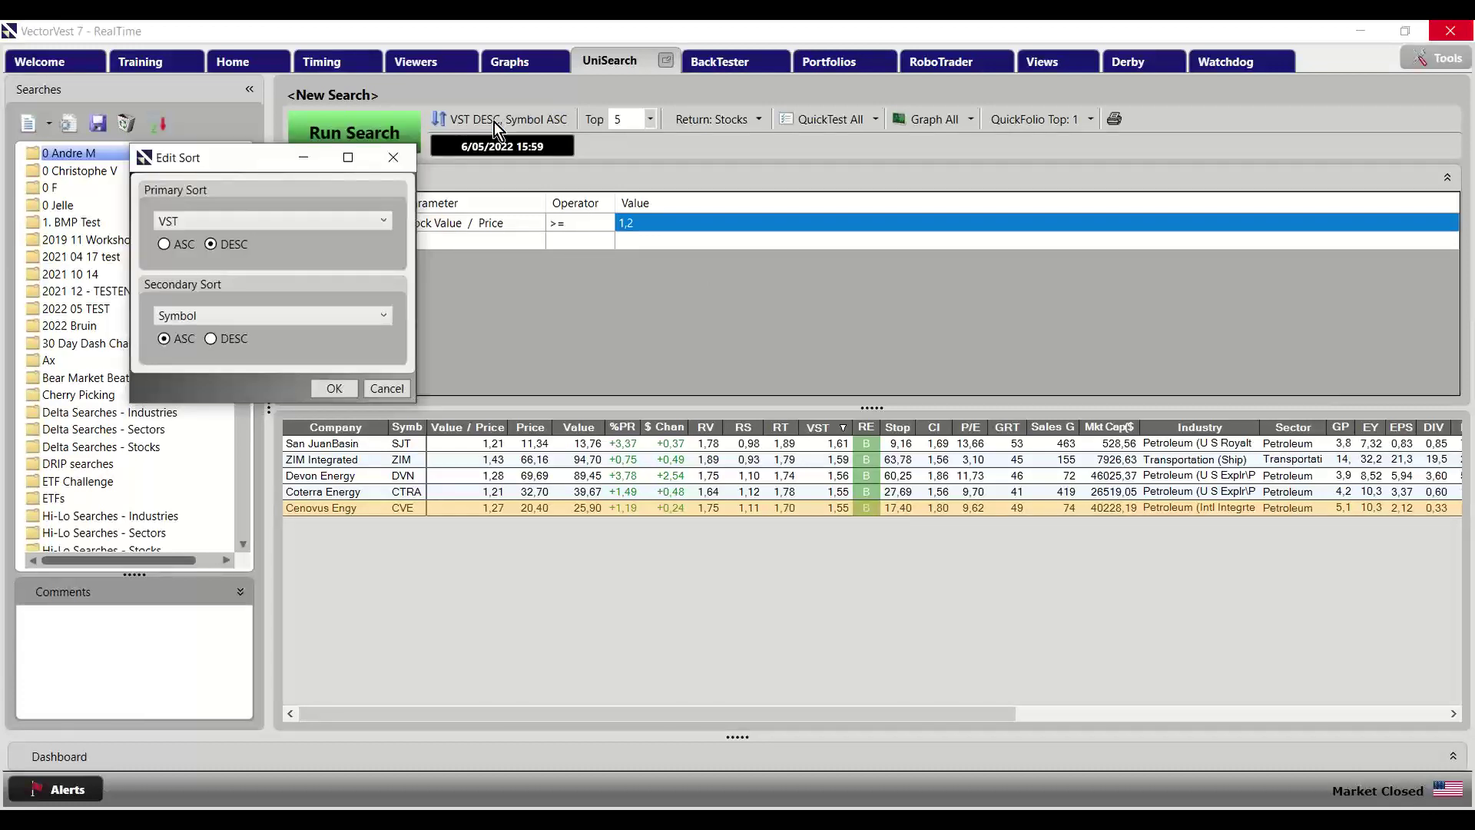
left_click(381, 222)
key("r")
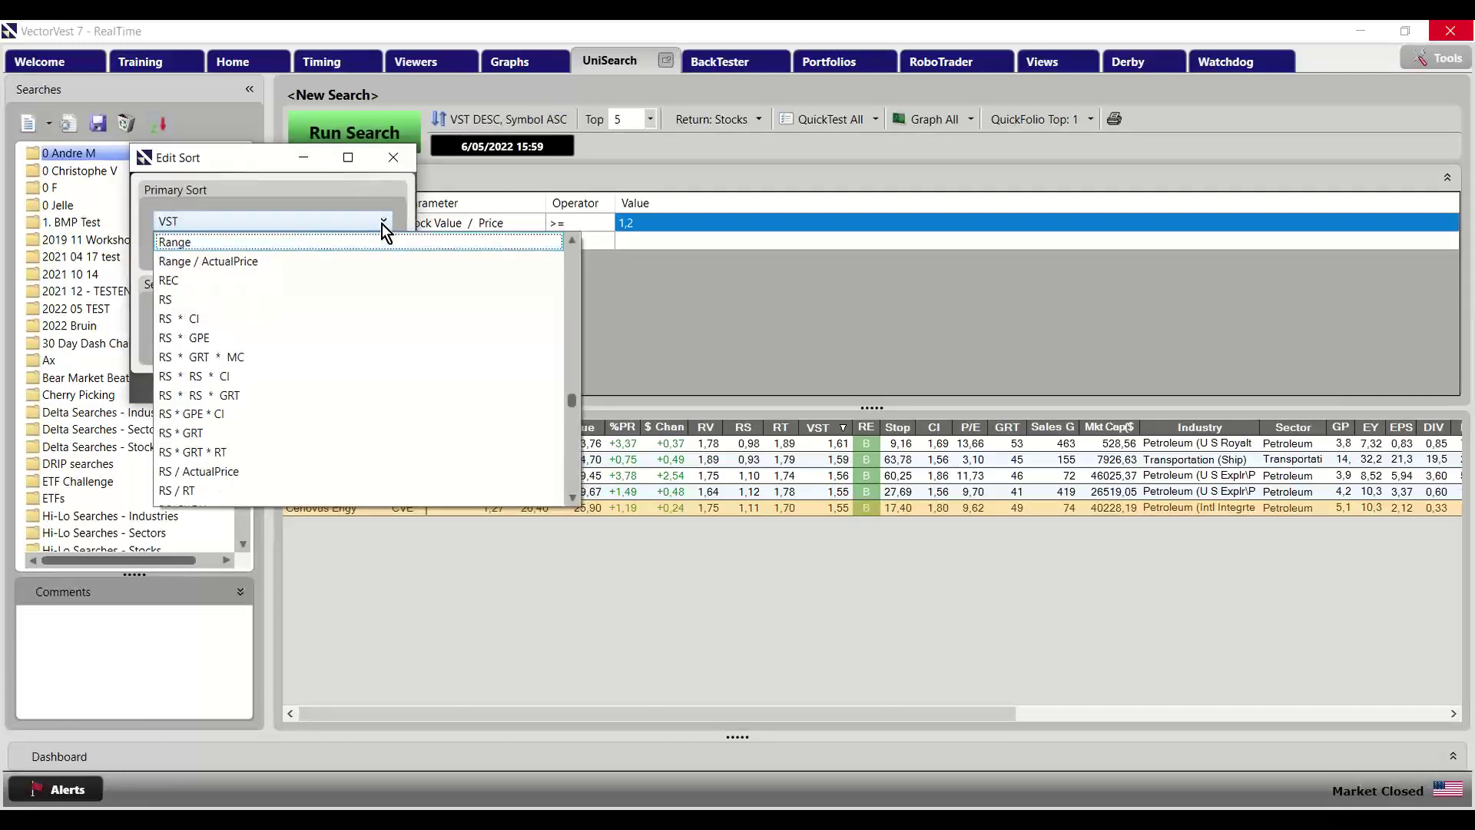
left_click(261, 377)
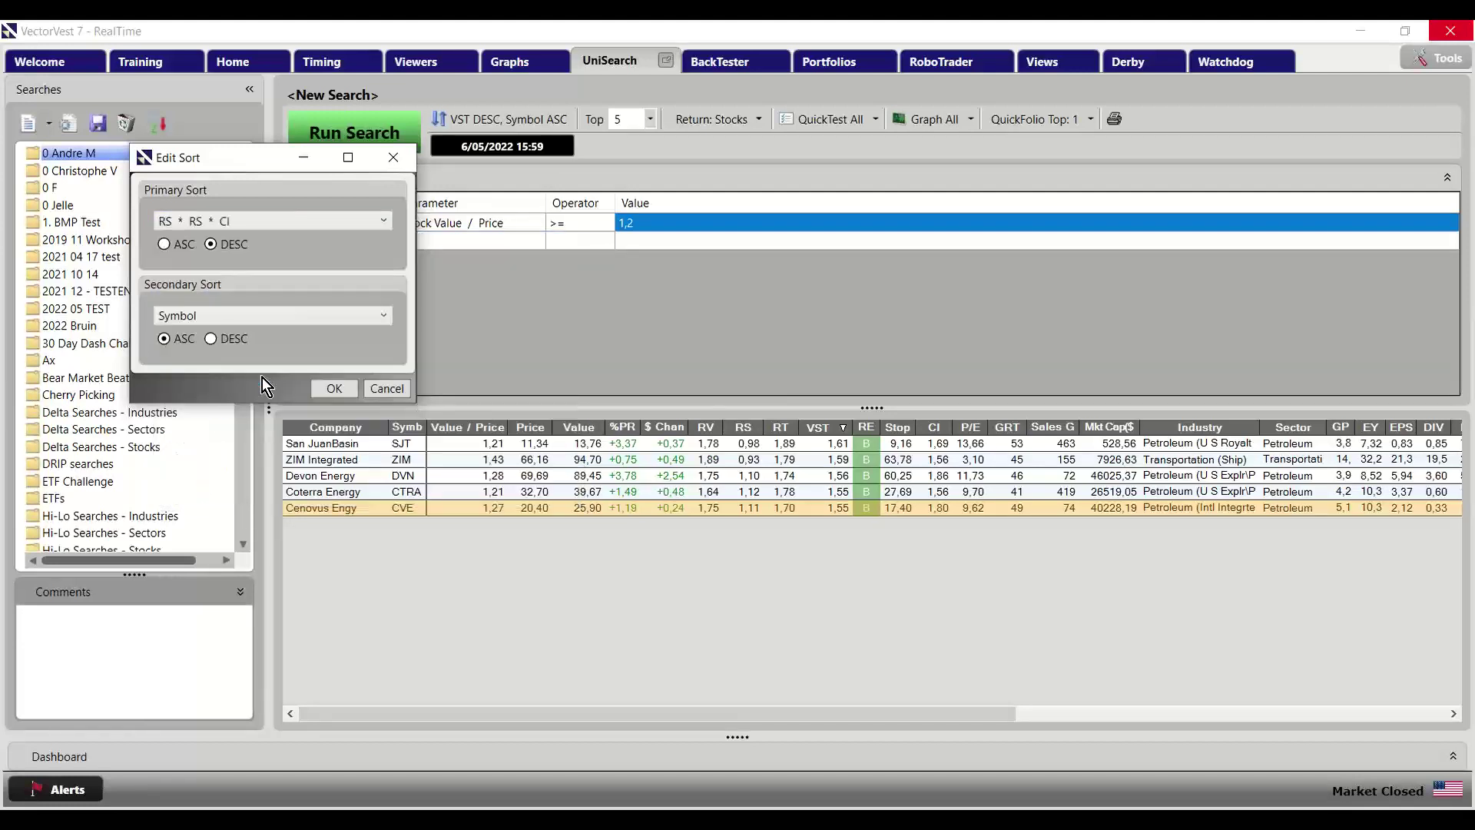
left_click(329, 388)
left_click(363, 136)
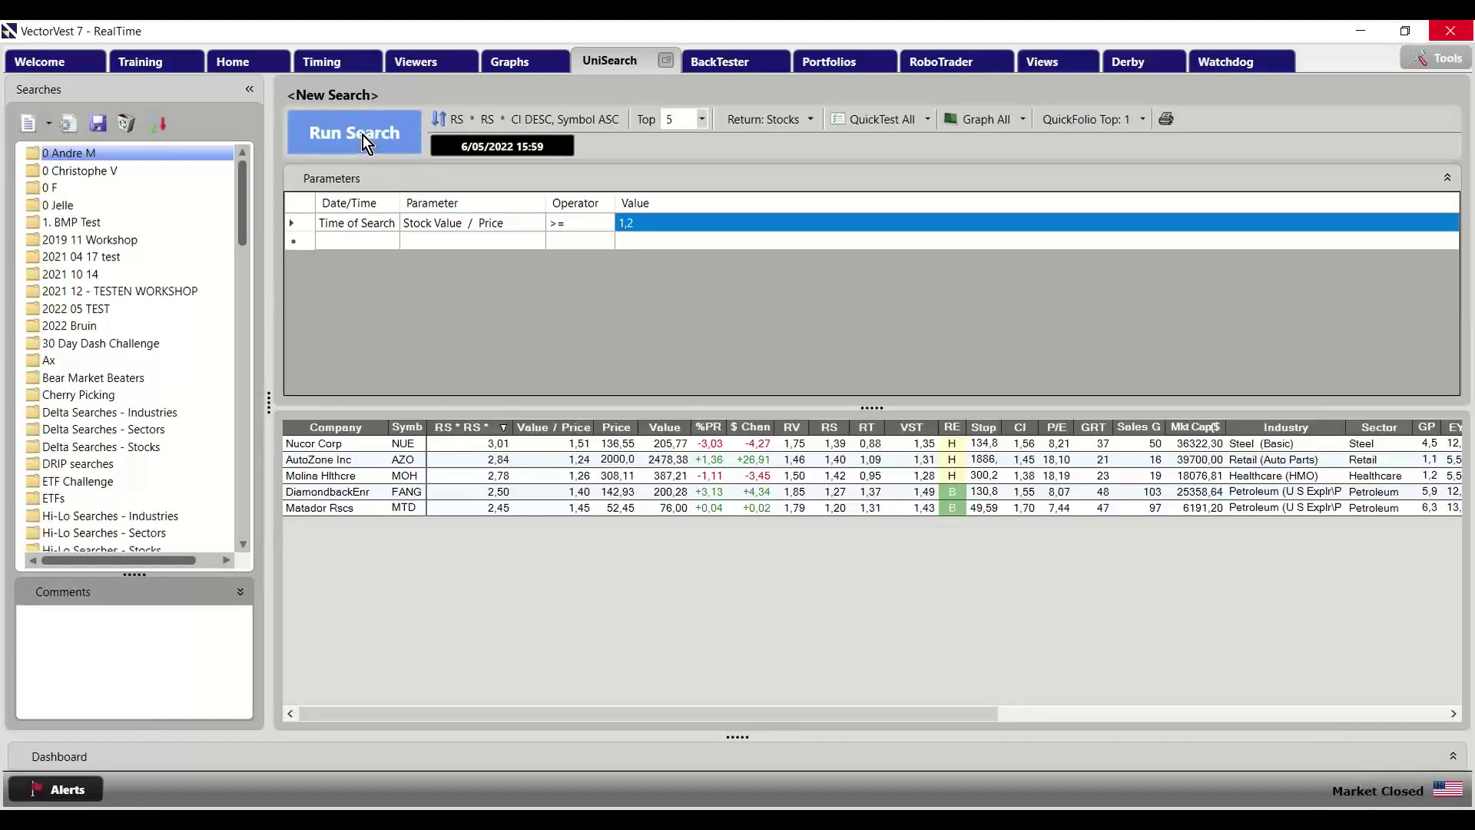
Autofit all columns of the search results
right_click(351, 445)
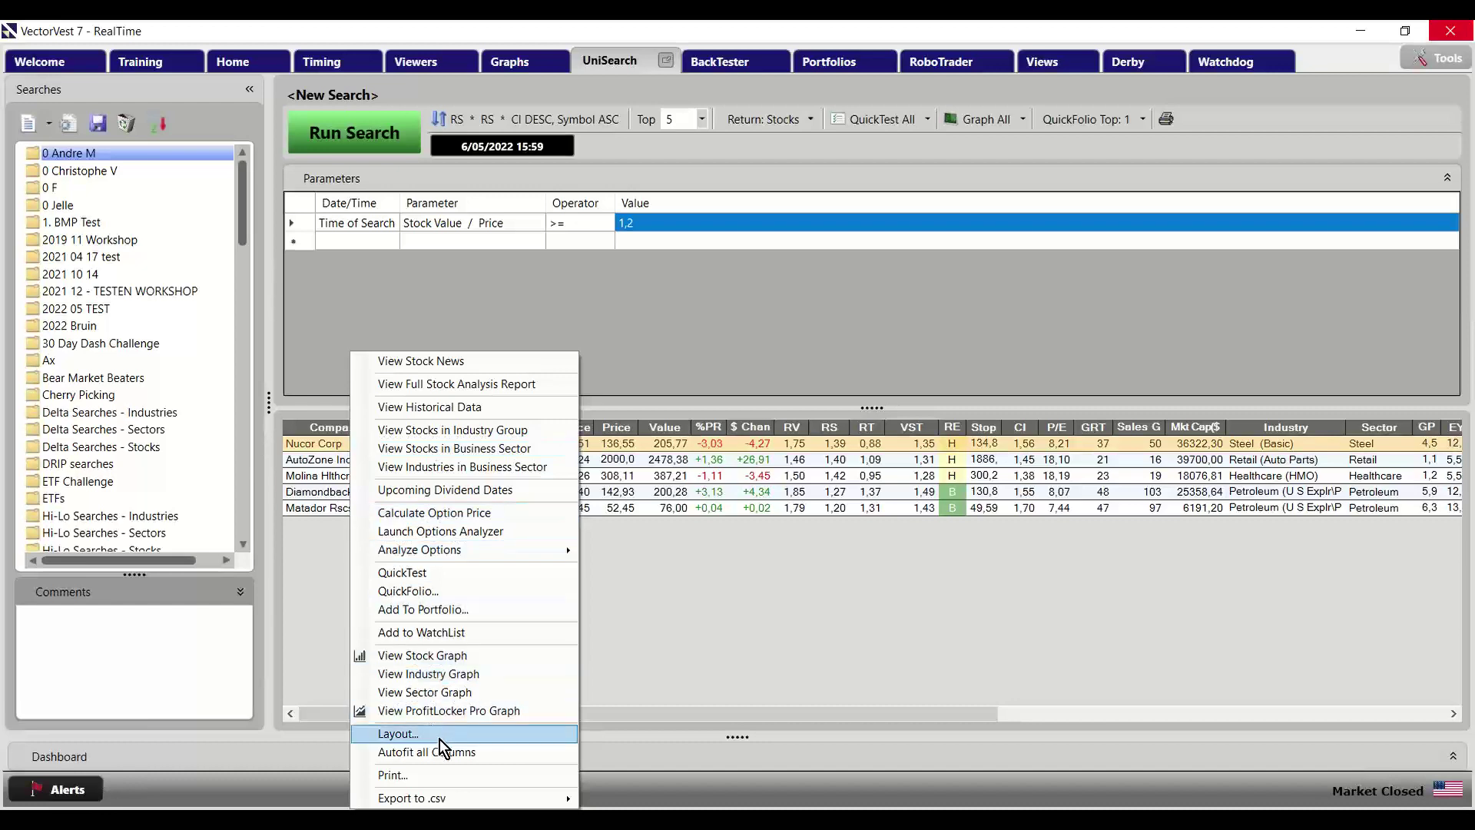
left_click(447, 751)
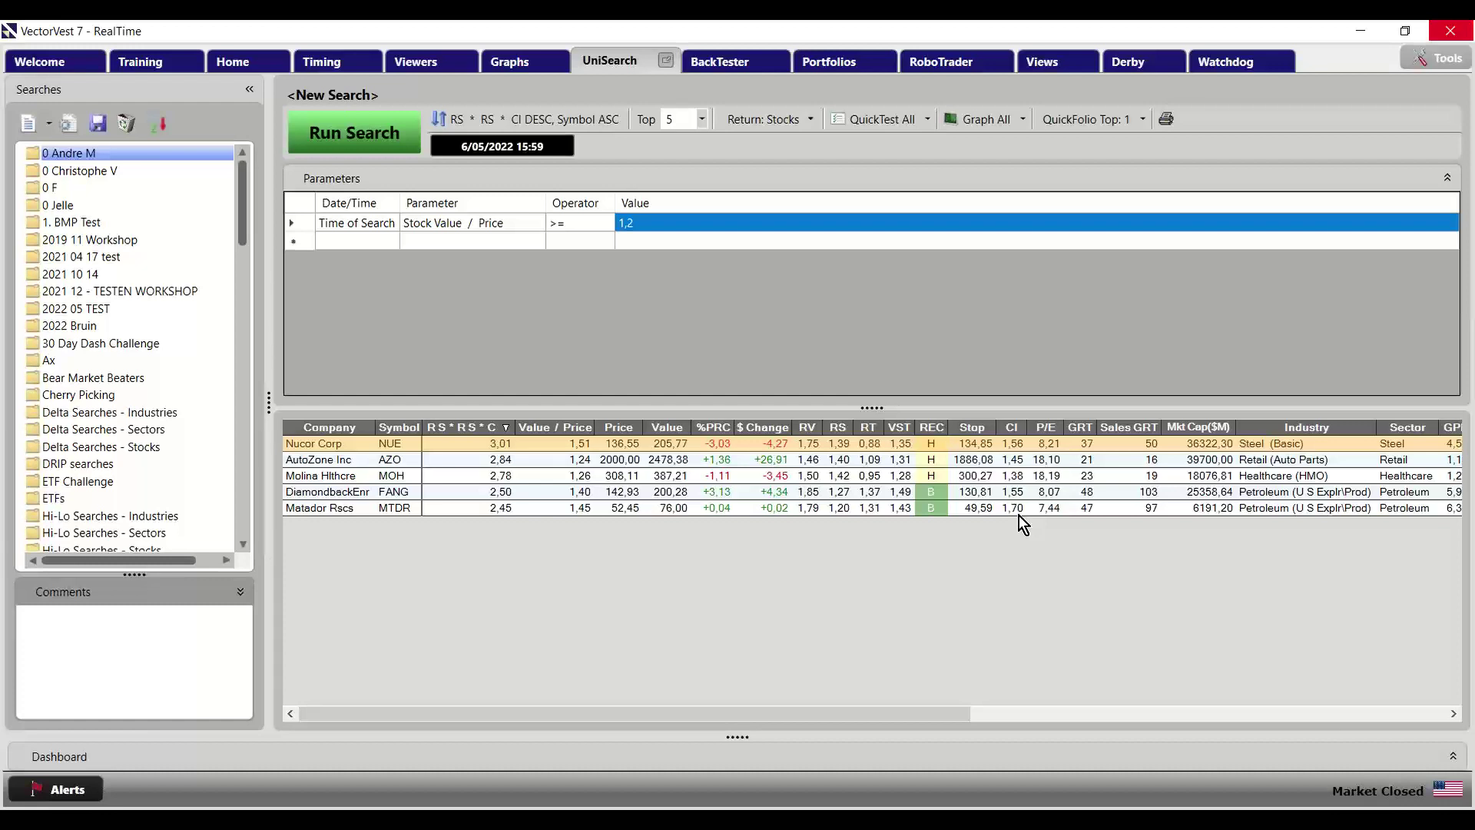
Add the stock custom field PEG as the second search parameter
left_click(433, 241)
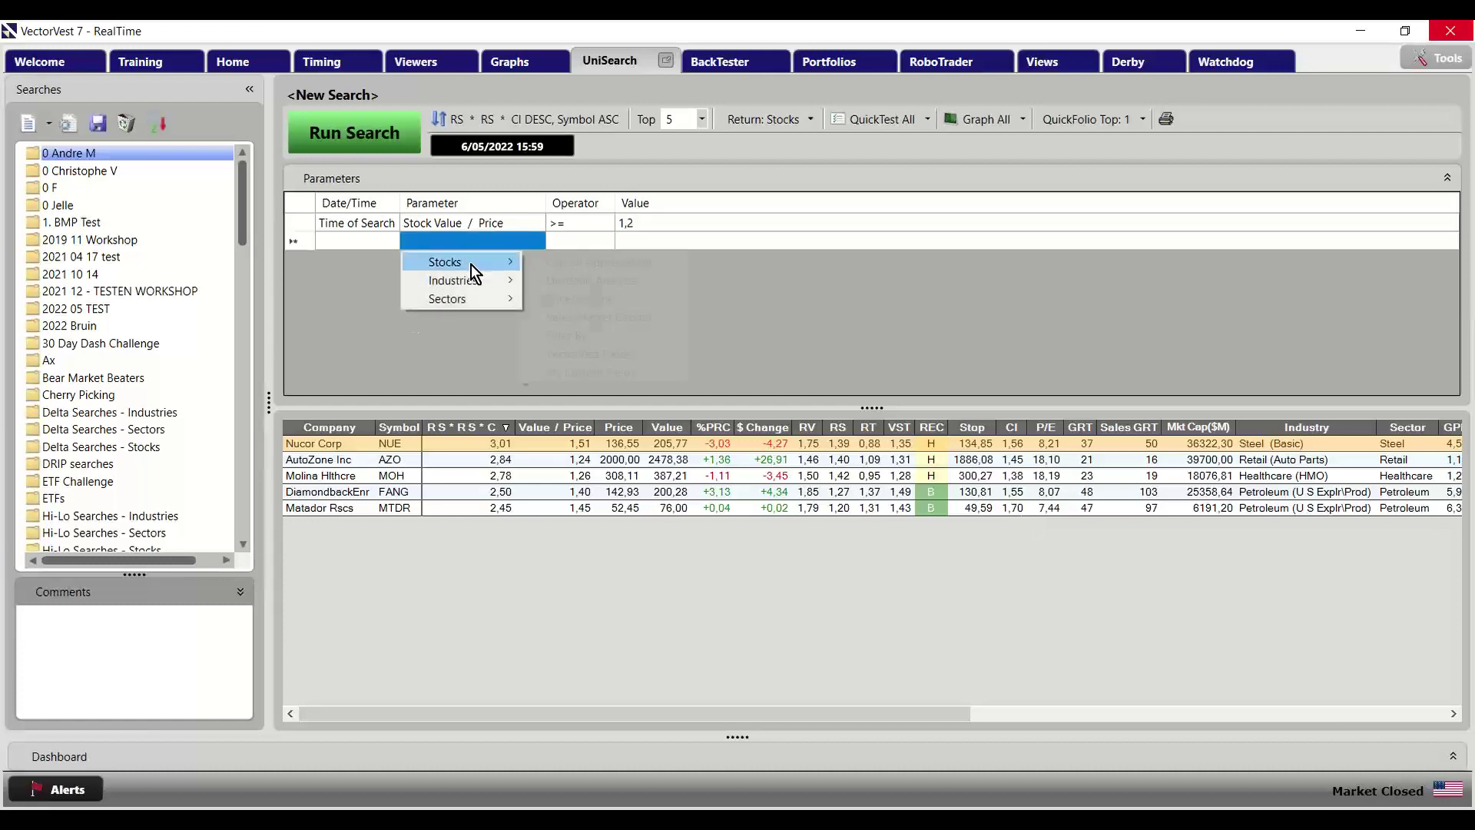
mouse_move(472, 262)
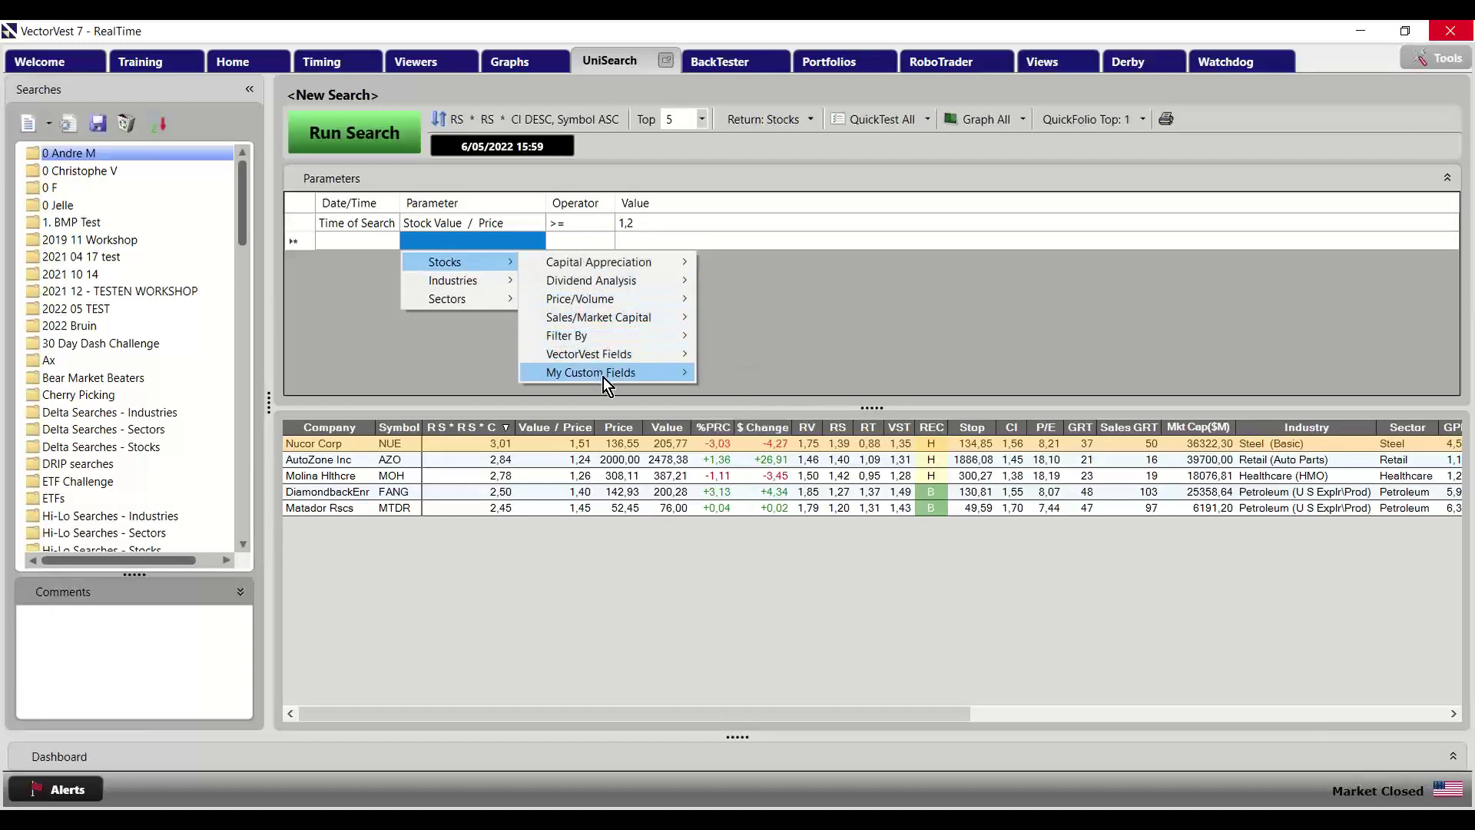
mouse_move(602, 377)
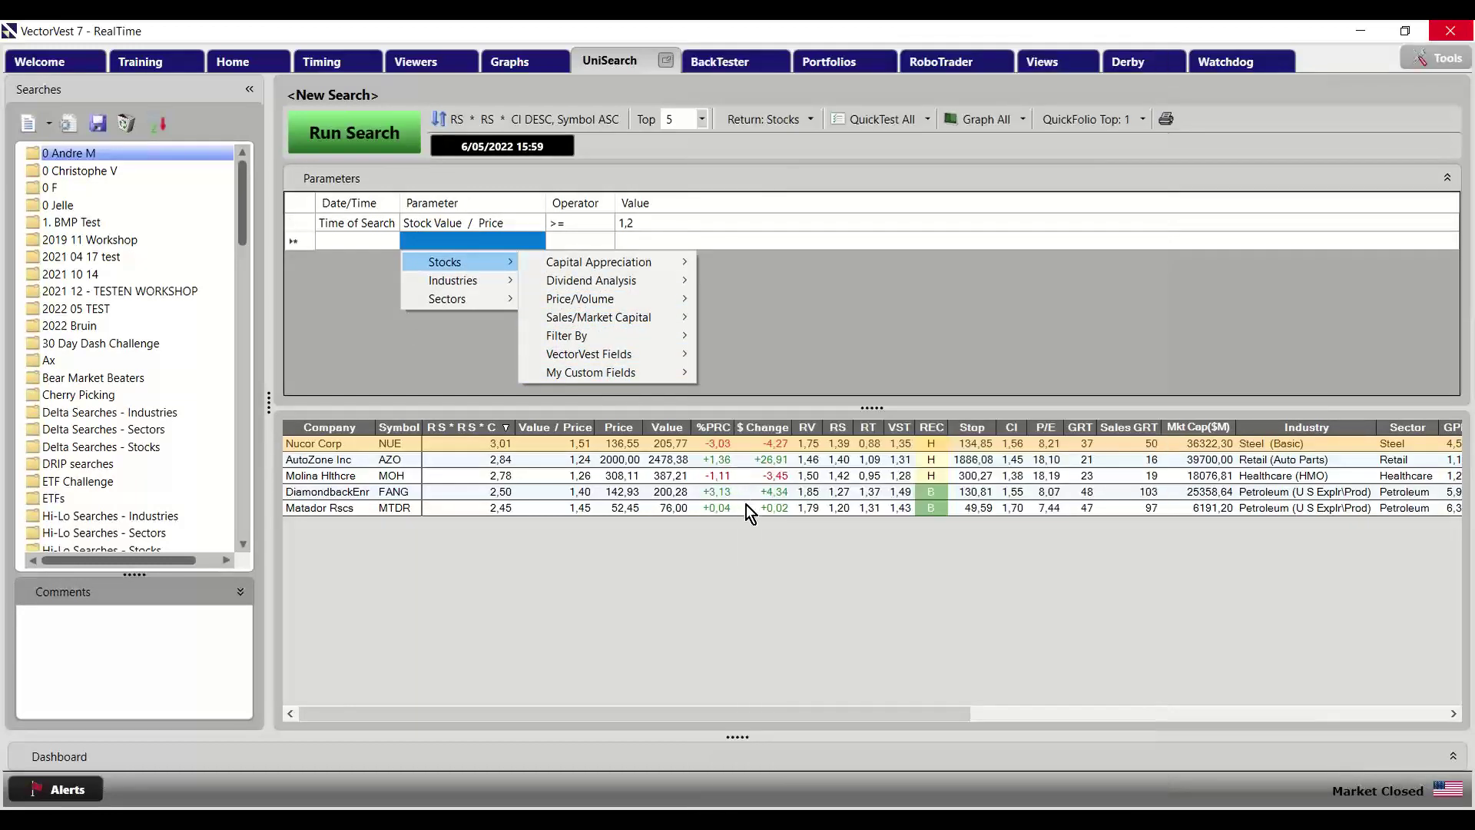
mouse_move(653, 377)
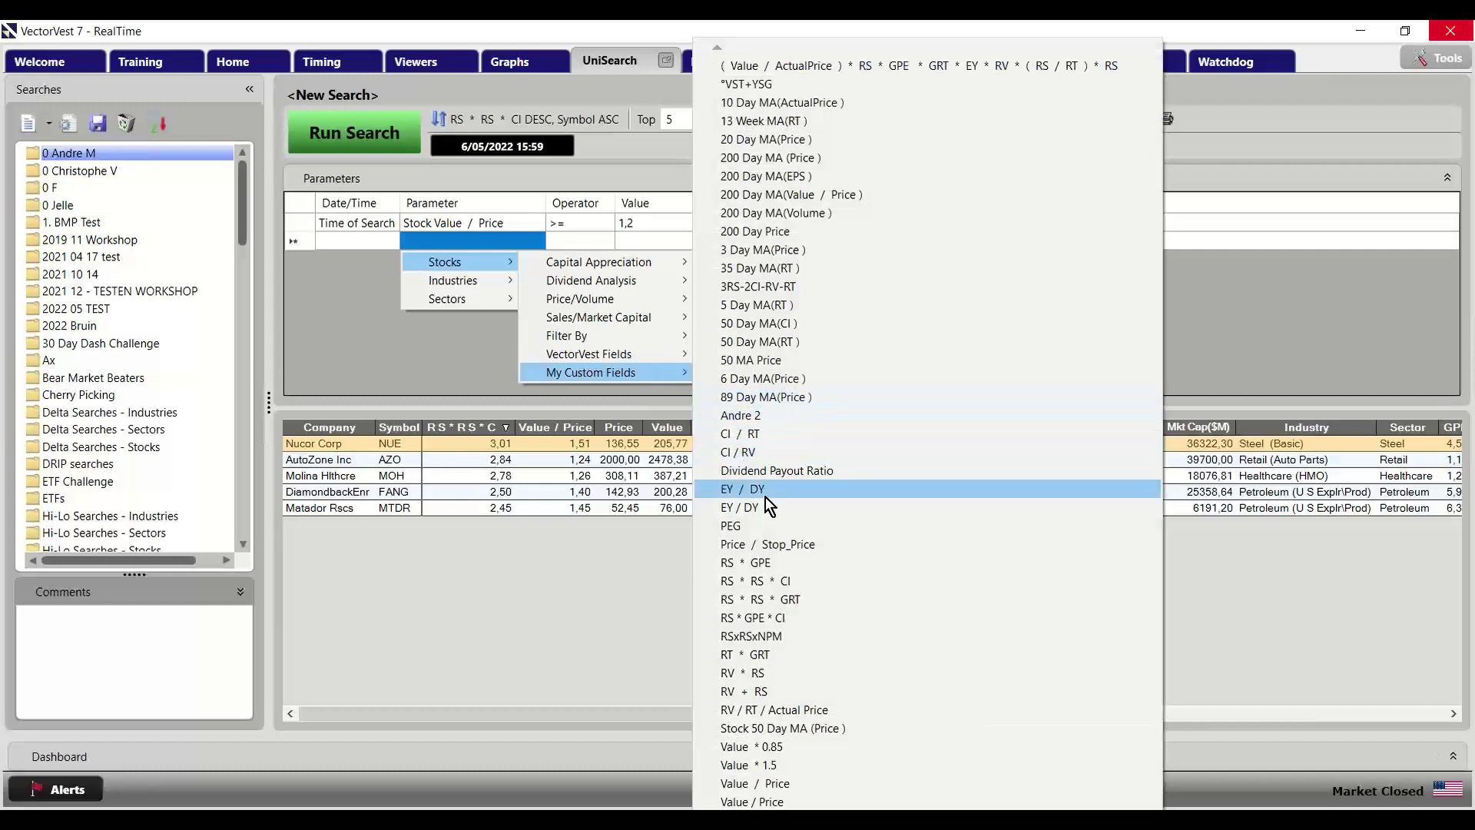
left_click(754, 523)
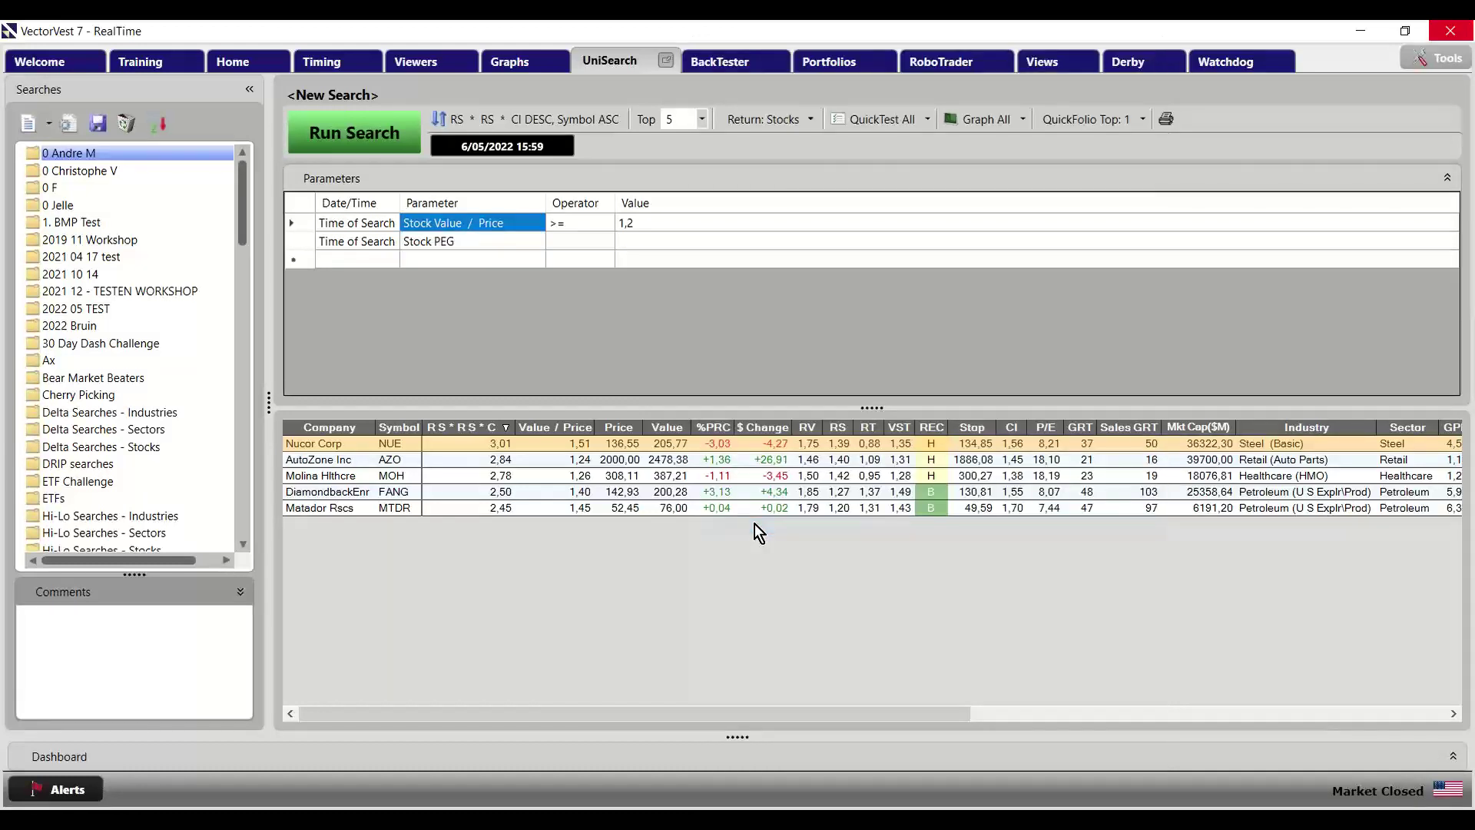
Set the Stock PEG parameter's condition to less than 1 and run the search
left_click(570, 242)
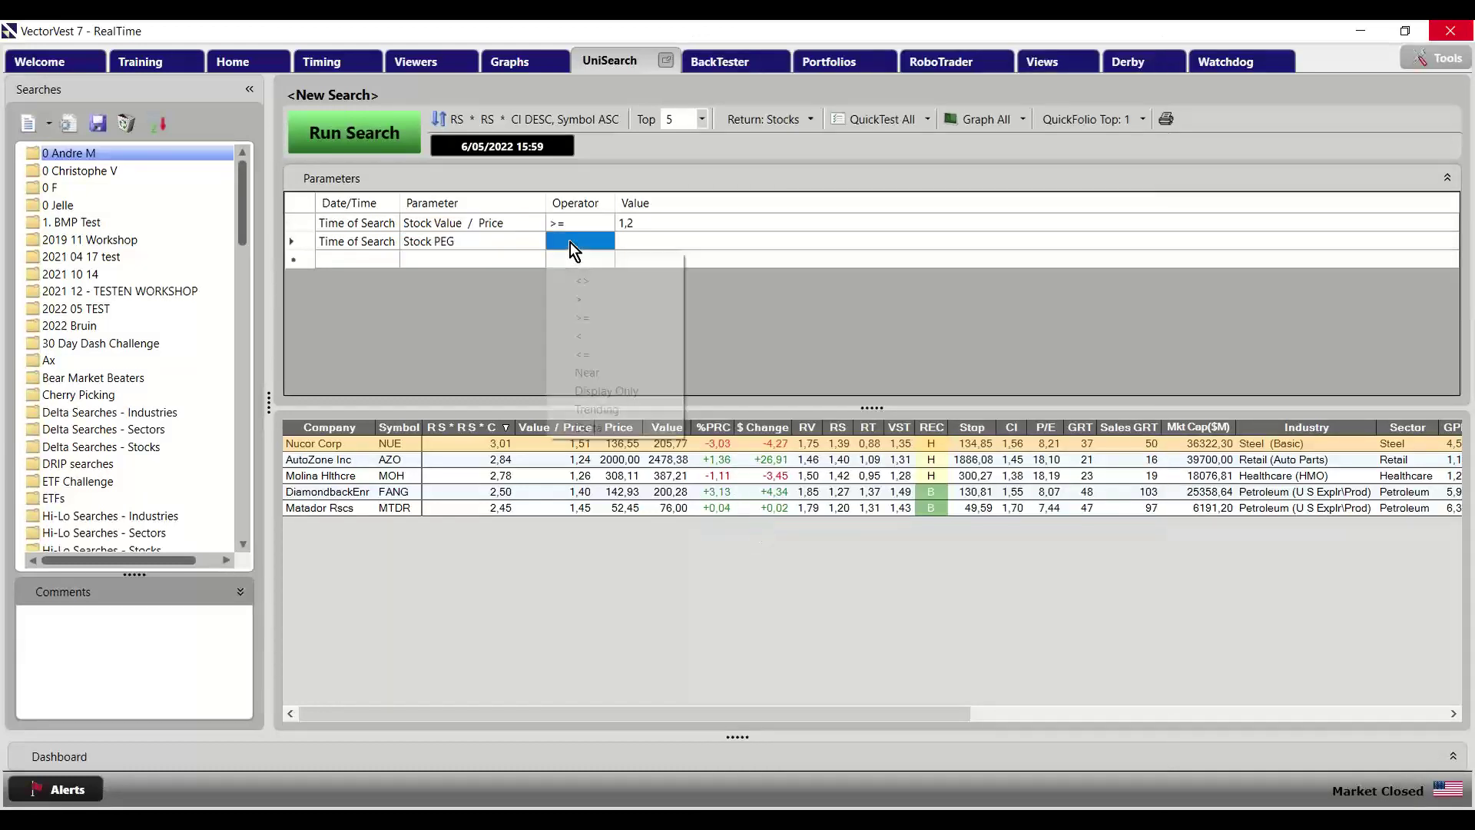
left_click(597, 334)
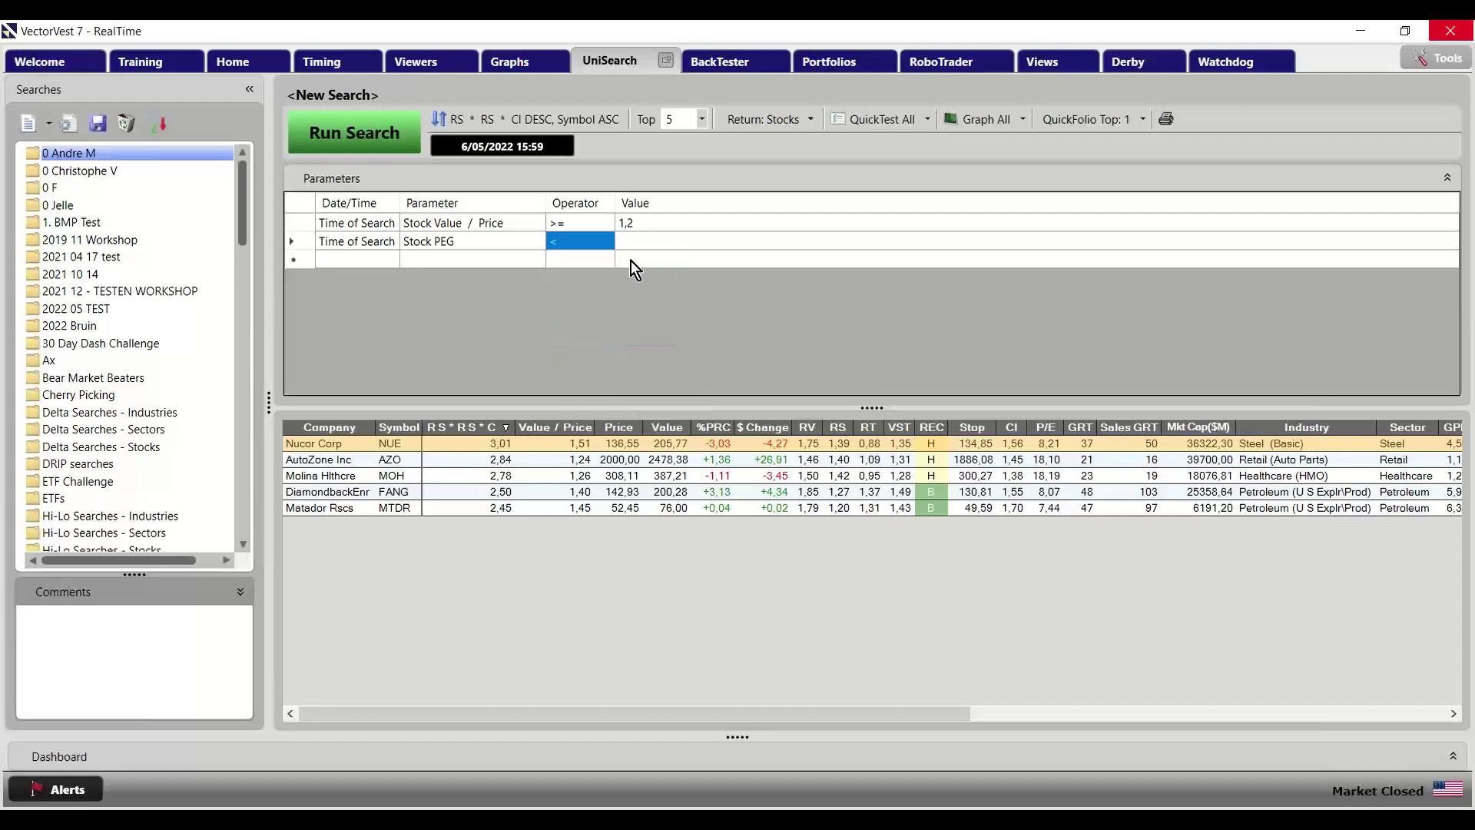
left_click(647, 242)
left_click(650, 260)
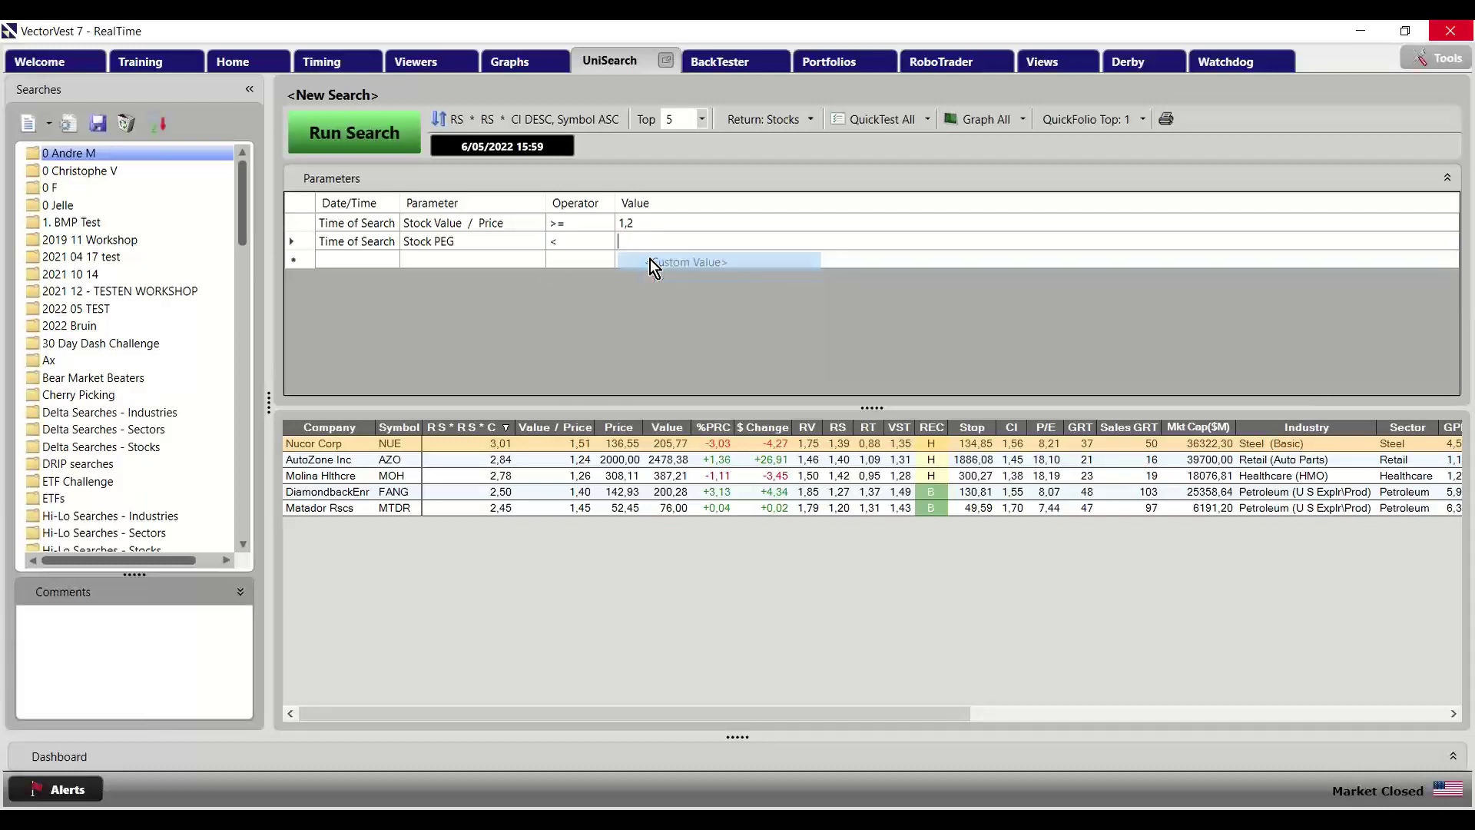
left_click(385, 140)
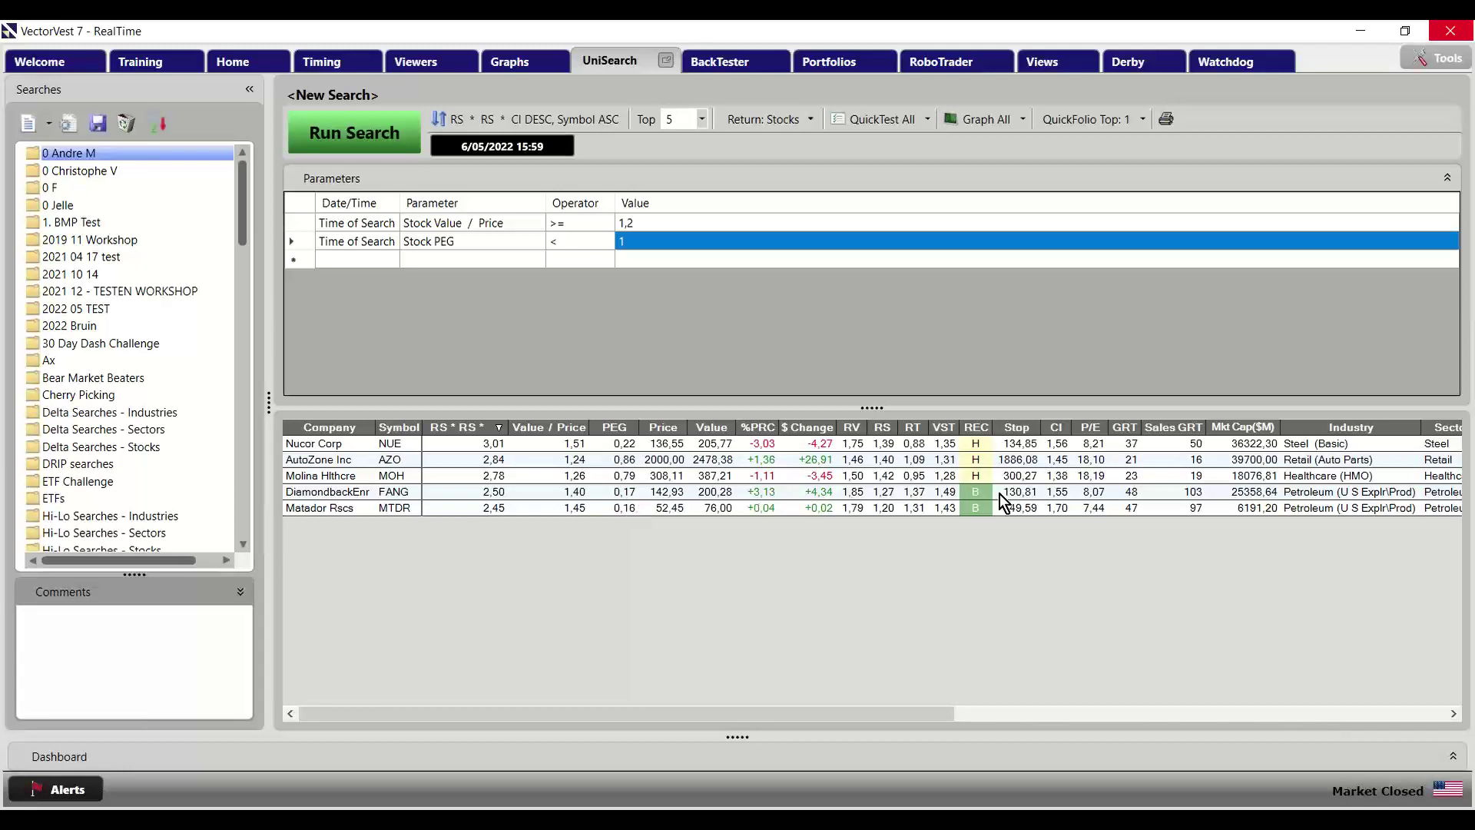
Compare the P/E and GRT values of Nucor, AutoZone and Molina in the search results
left_click(1093, 443)
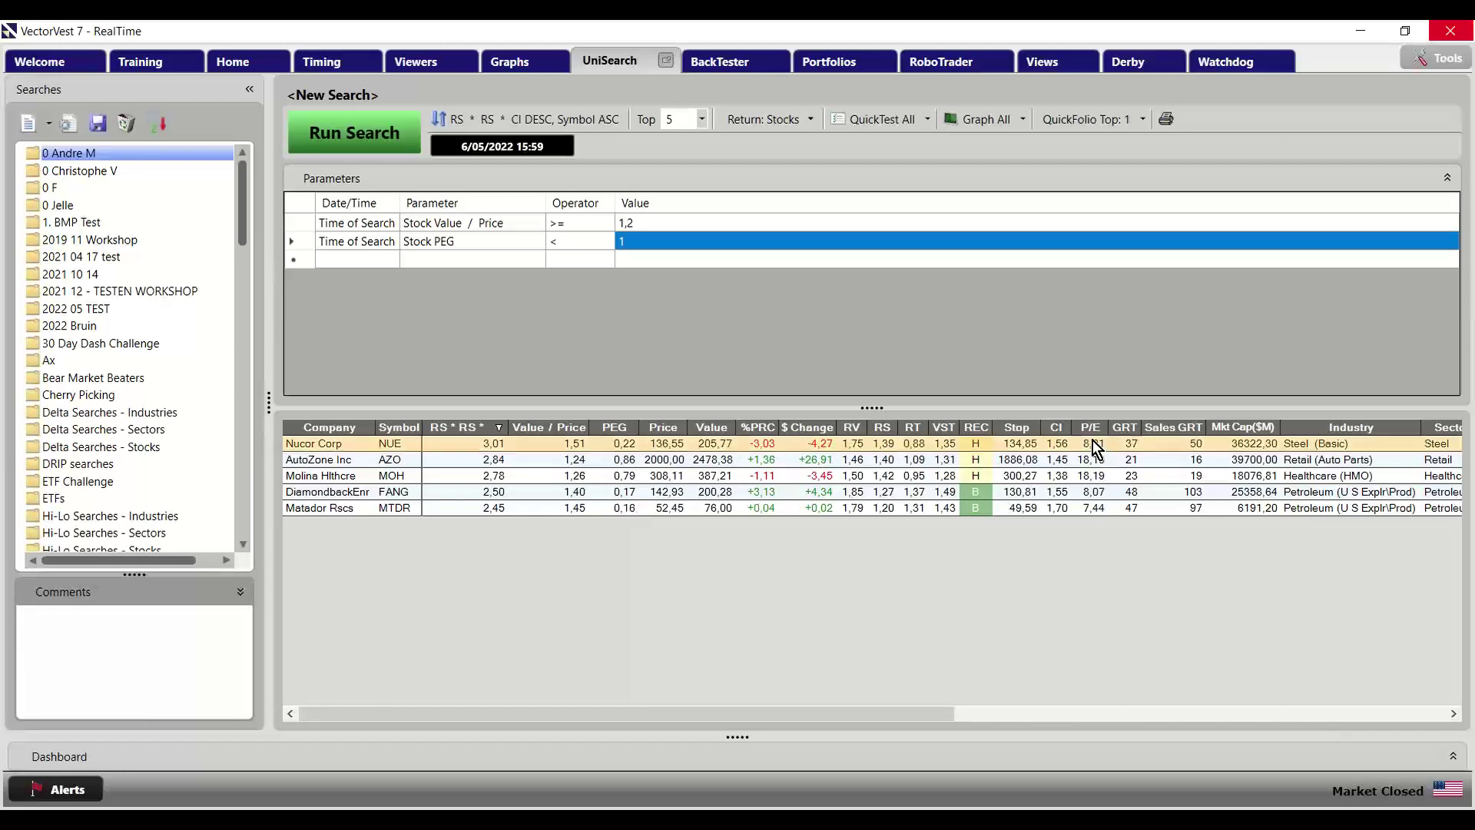
left_click(1097, 461)
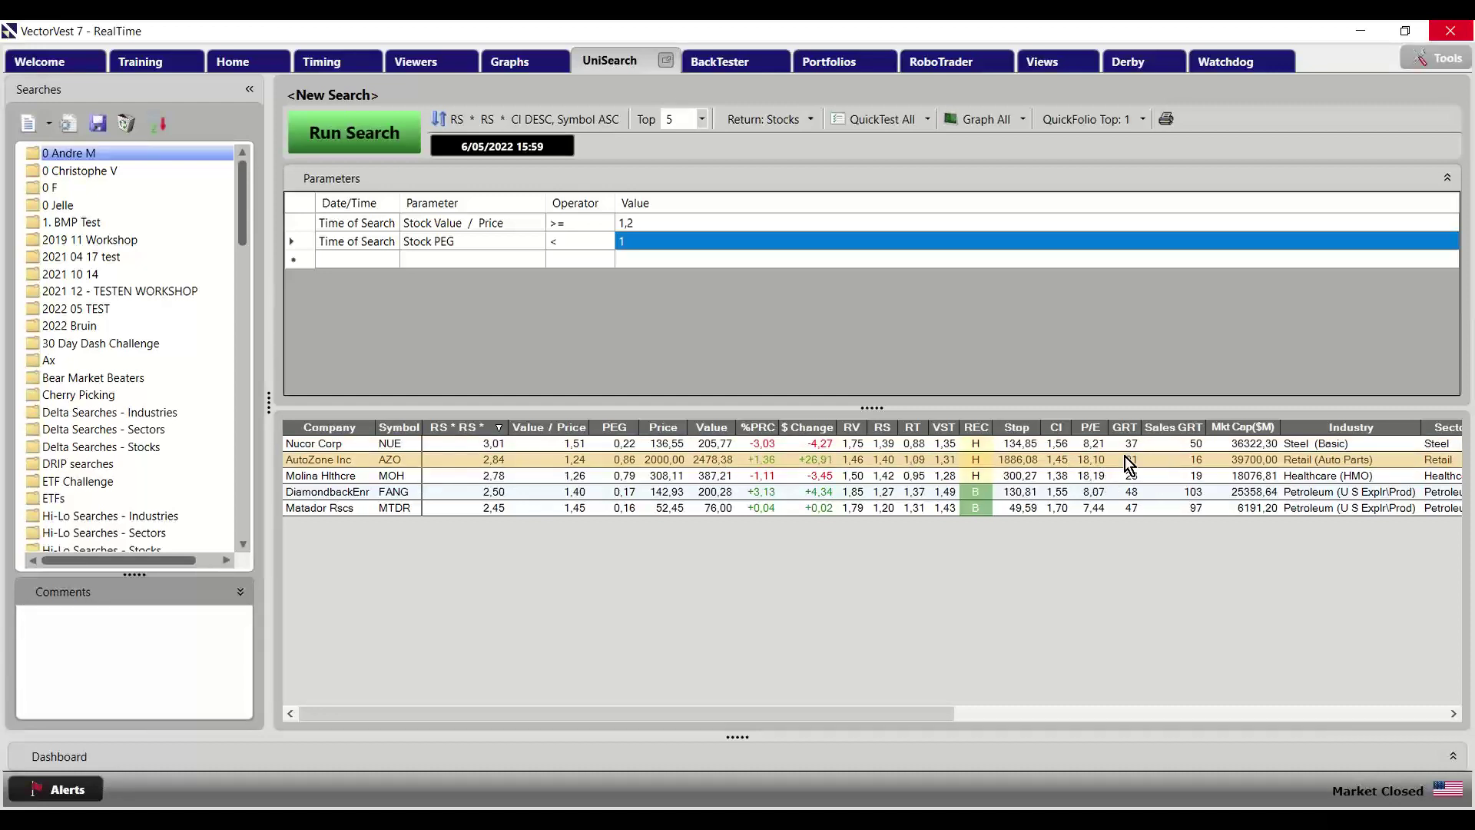
left_click(1065, 478)
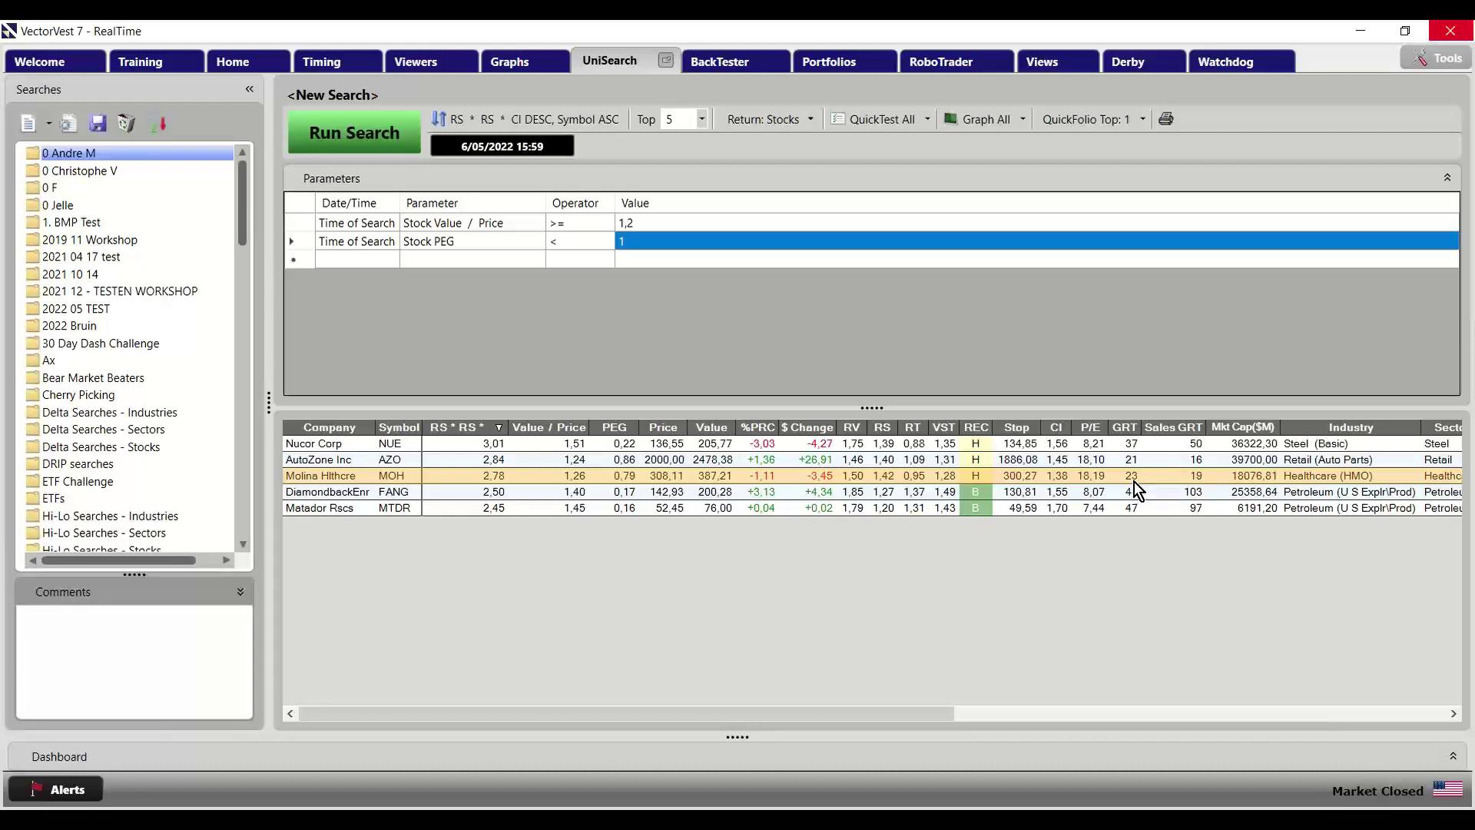
Graph all search results in a maximized window and remove the custom fields PEG, Value / Price and RS * RS * CI from the parameter list
left_click(960, 121)
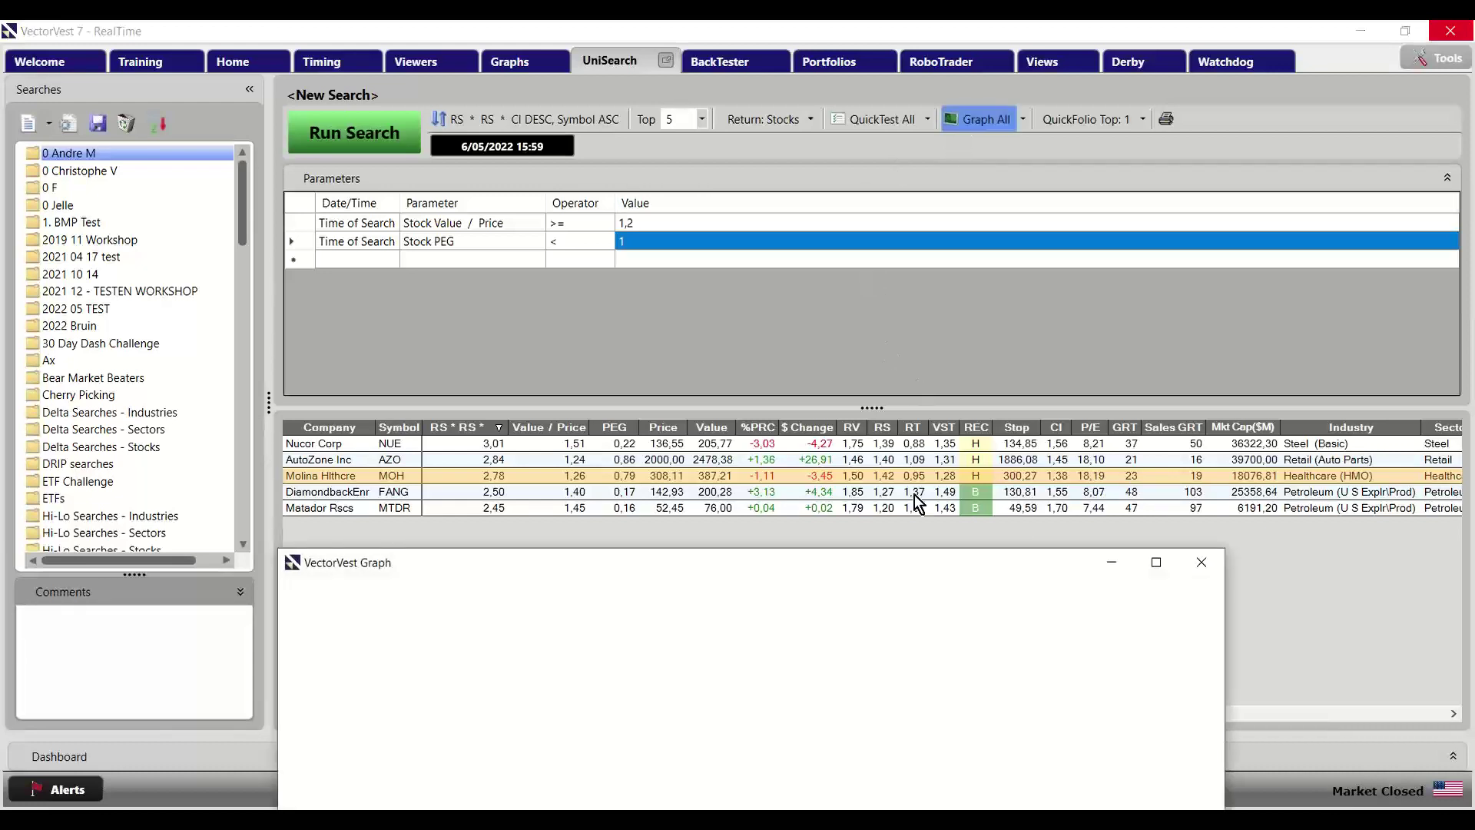
left_click(1159, 561)
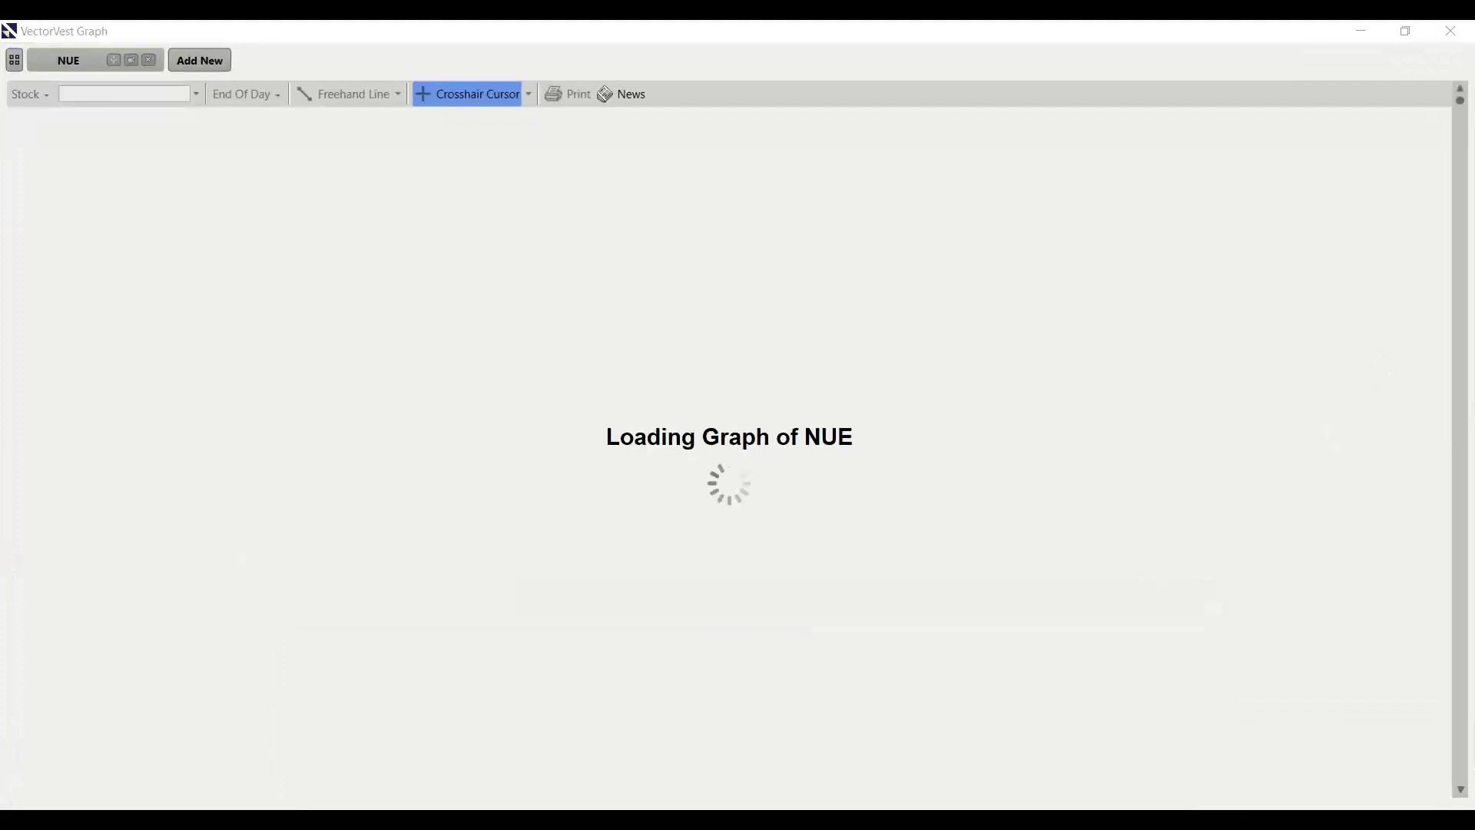
scroll(1229, 652, "down", 5)
scroll(1233, 649, "down", 8)
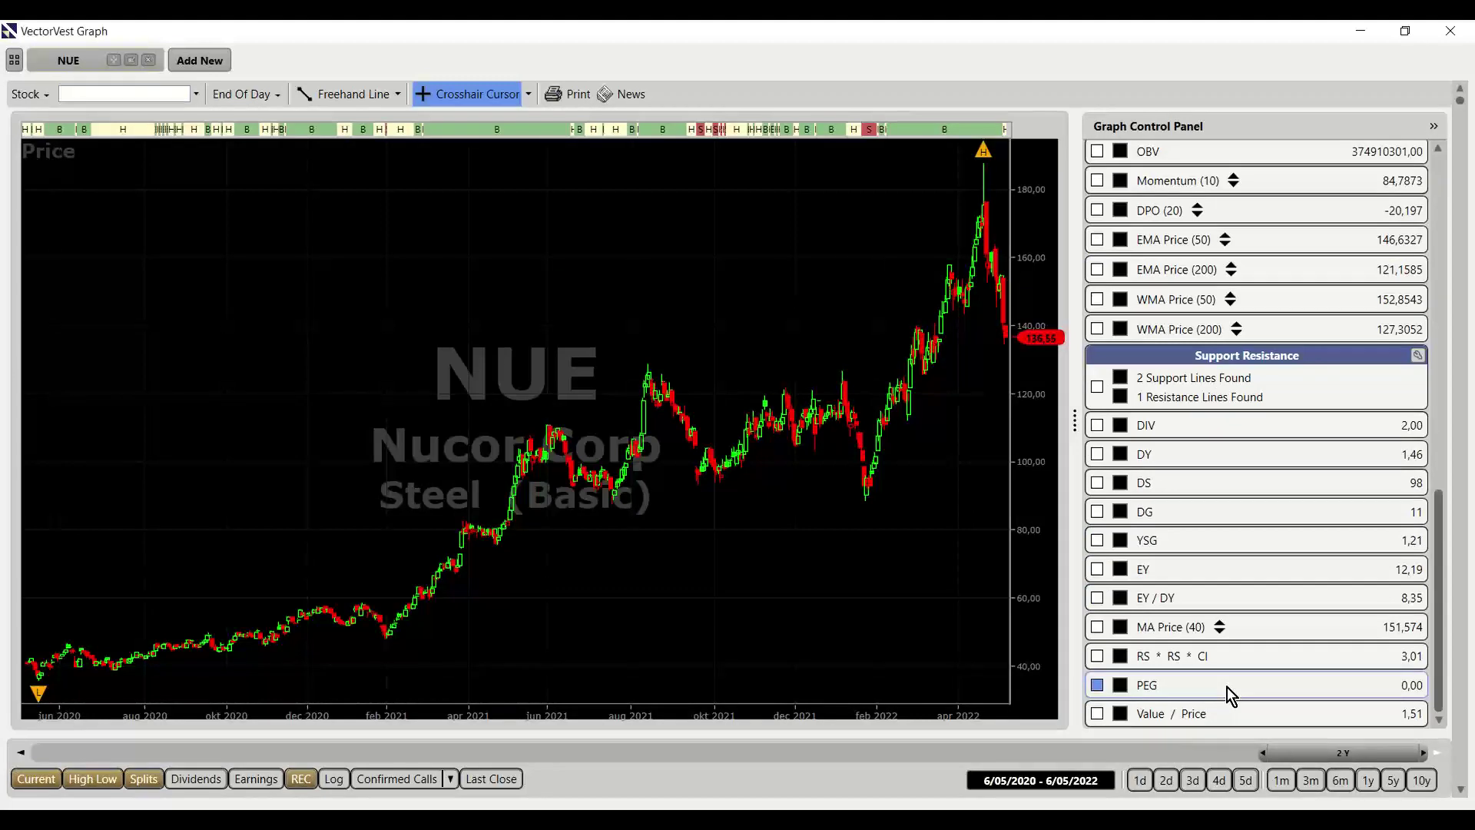
right_click(1228, 686)
left_click(1203, 728)
right_click(1246, 710)
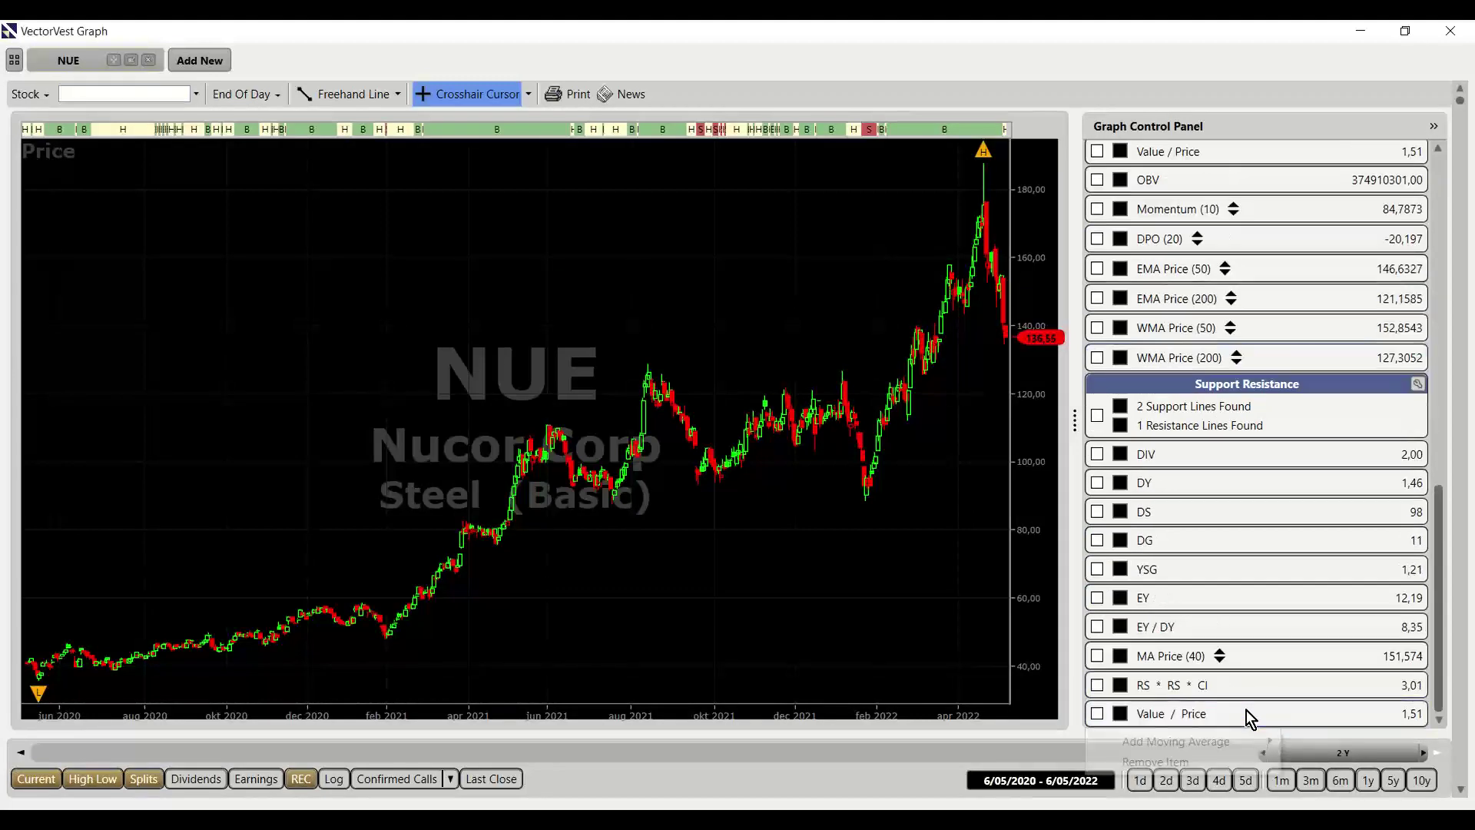
left_click(1195, 759)
right_click(1256, 718)
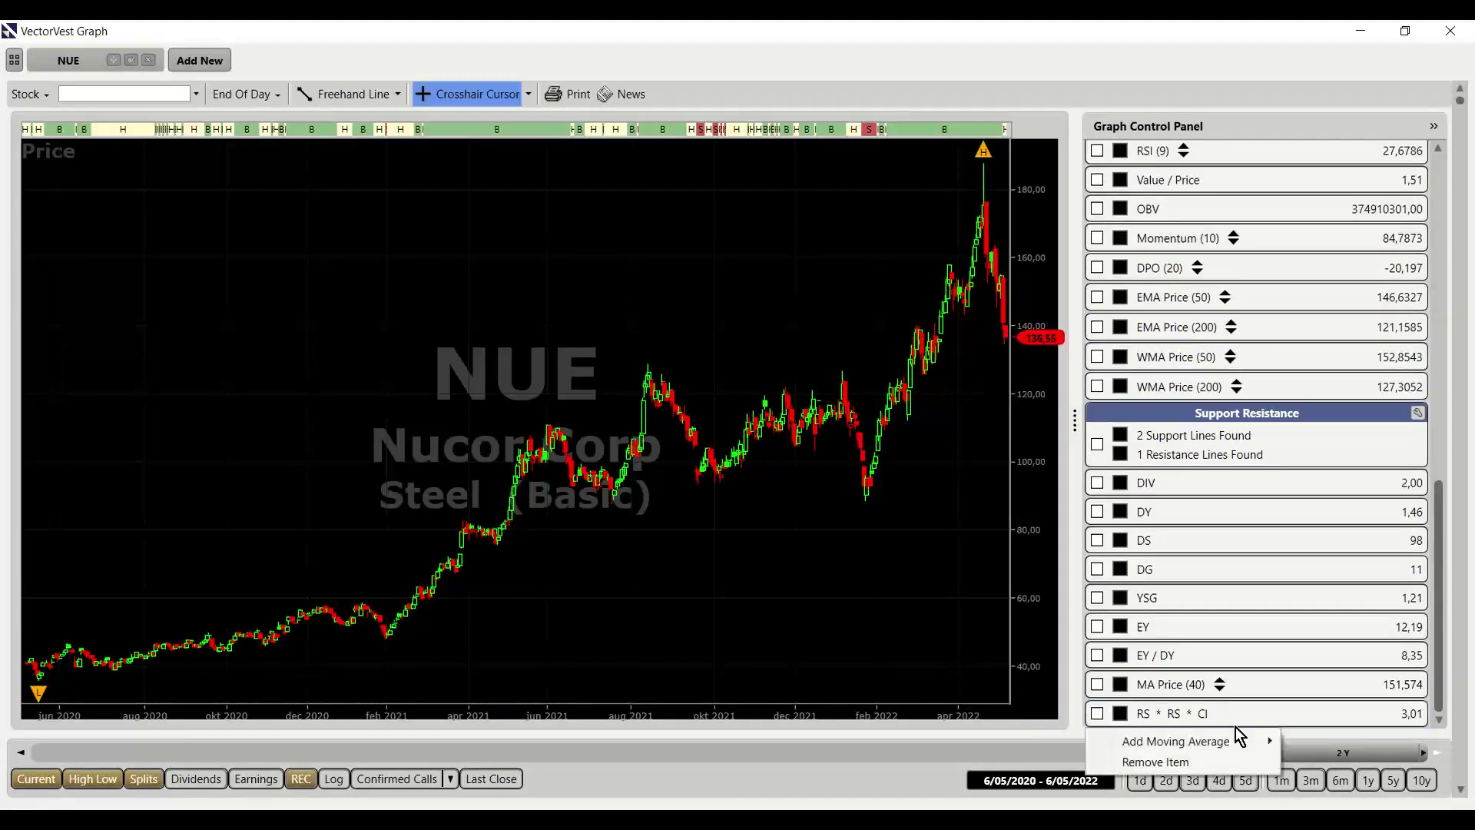
left_click(1207, 762)
Add the custom fields Value / Price and RS * RS * CI to the NUE graph's parameter list
scroll(1284, 560, "up", 5)
scroll(1284, 561, "up", 5)
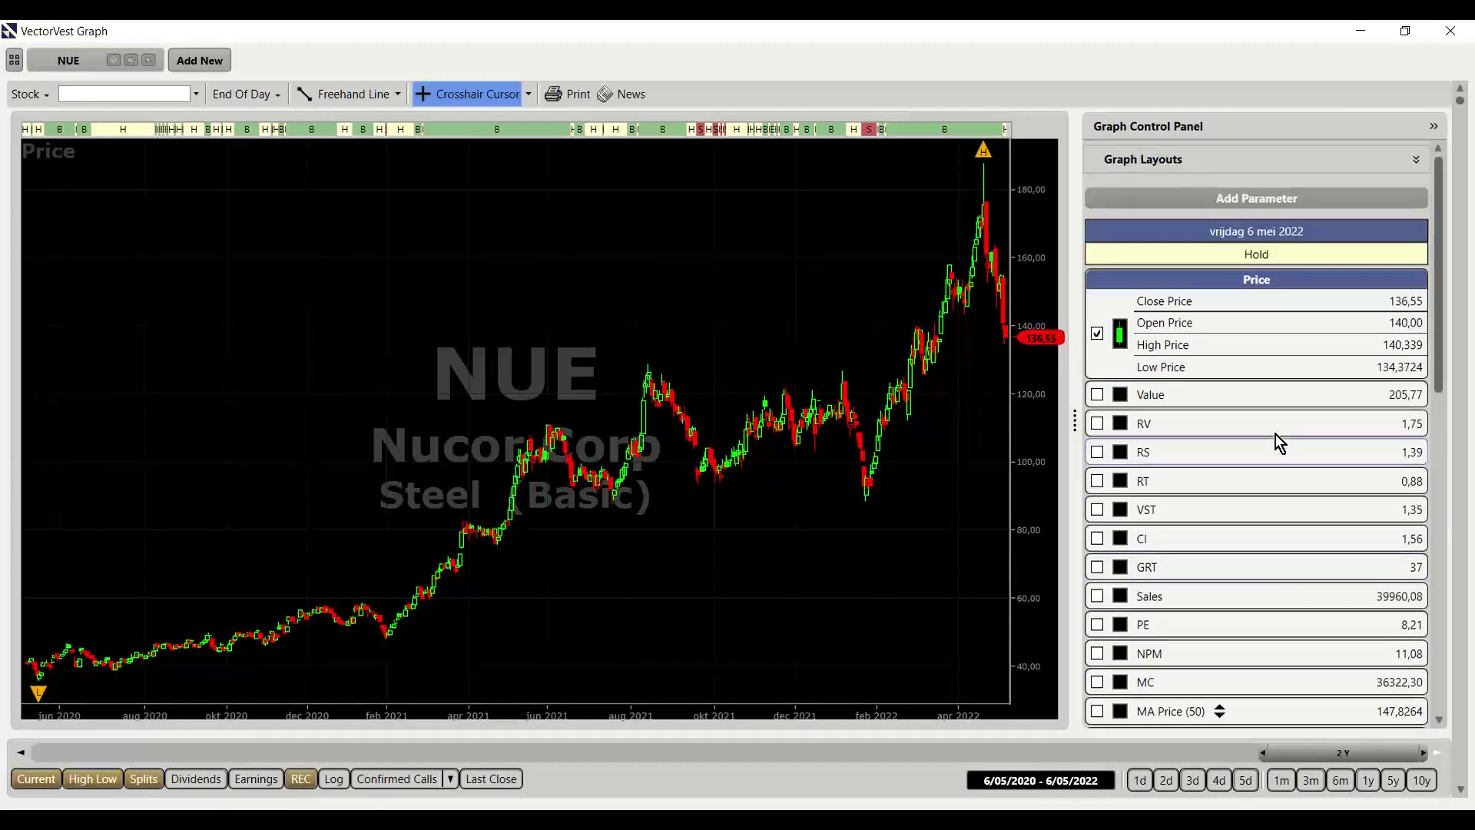
left_click(1260, 204)
mouse_move(1193, 359)
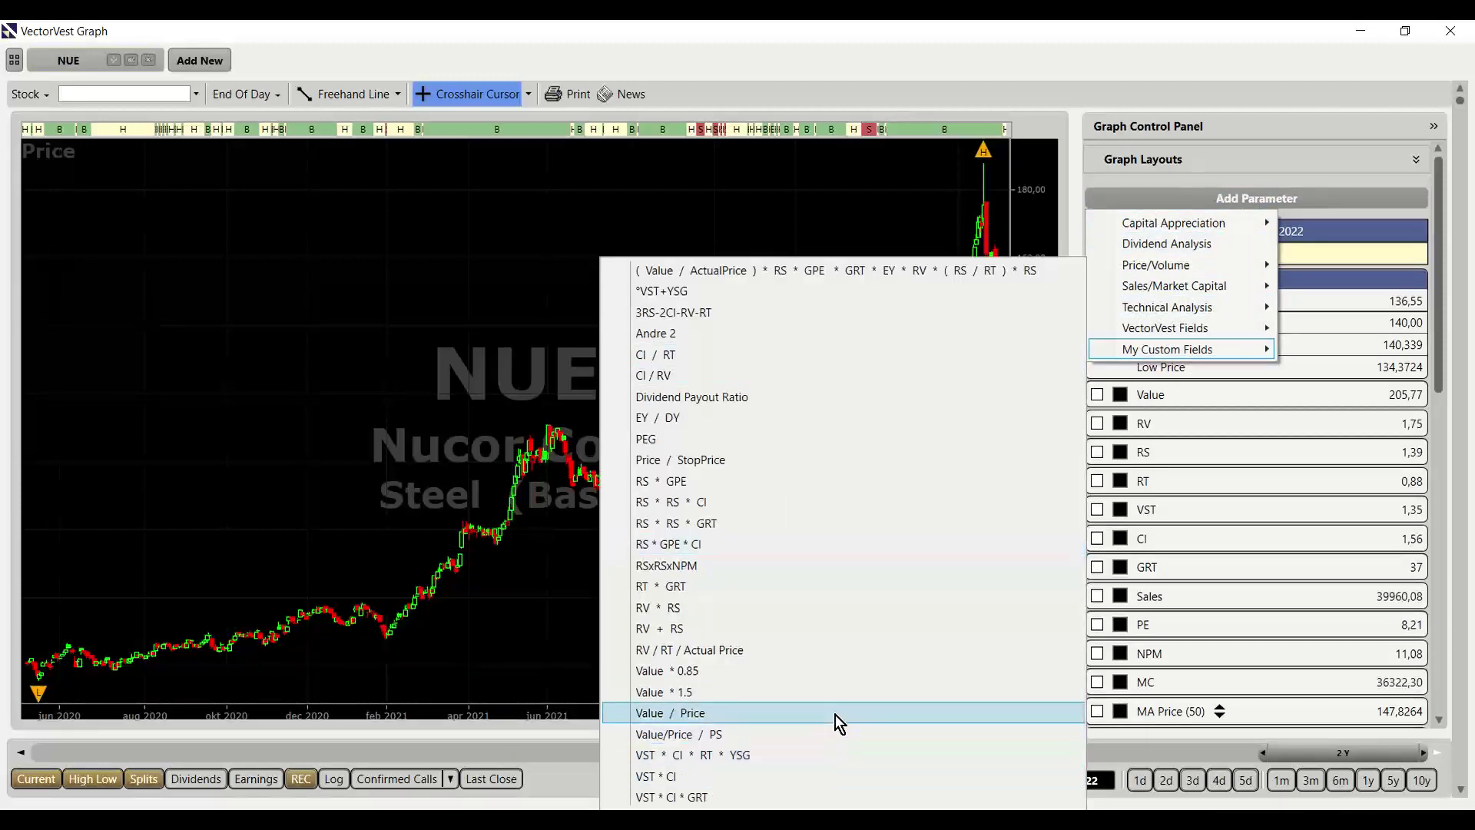
left_click(839, 713)
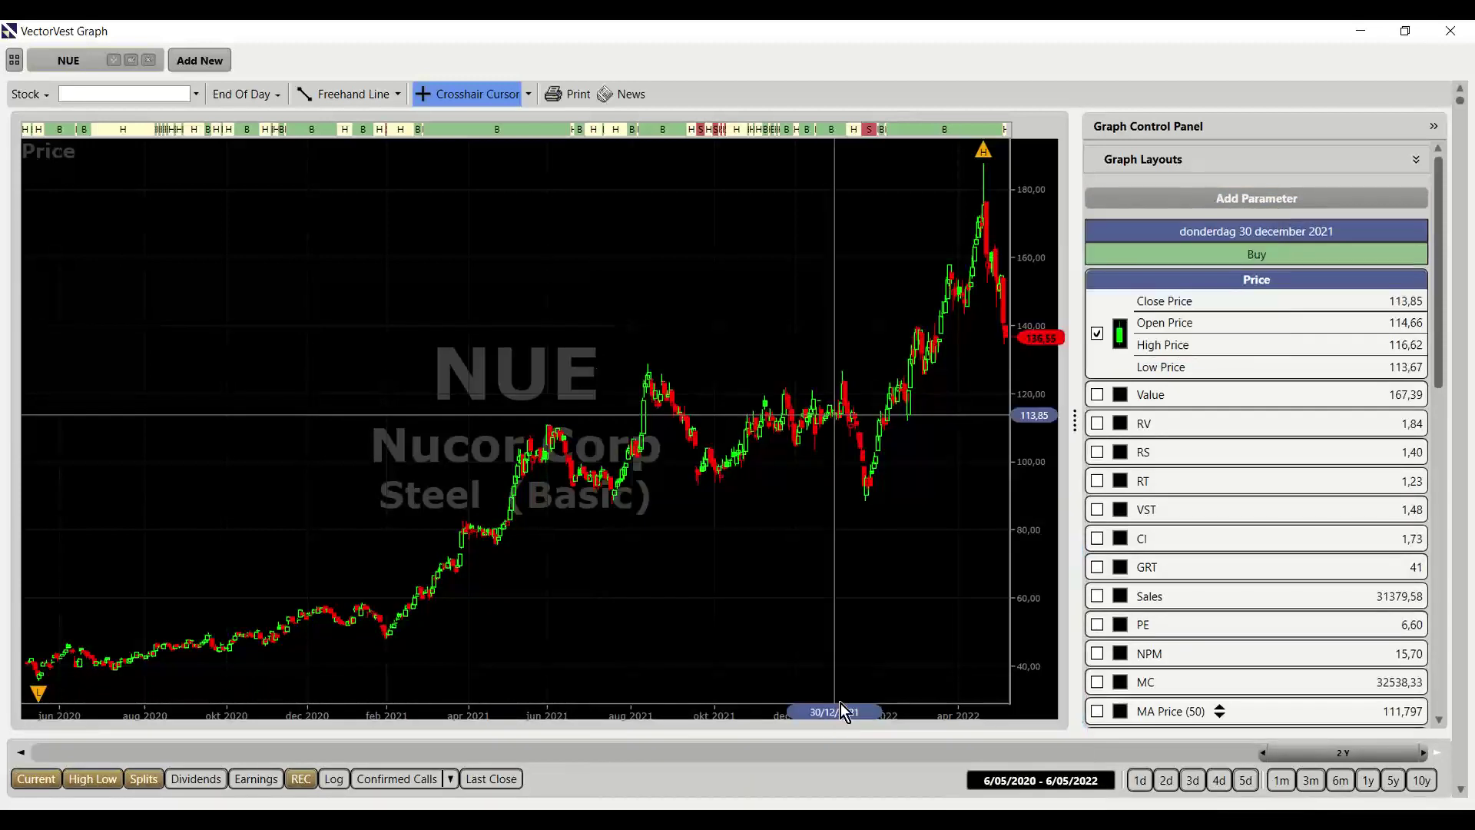
left_click(1249, 198)
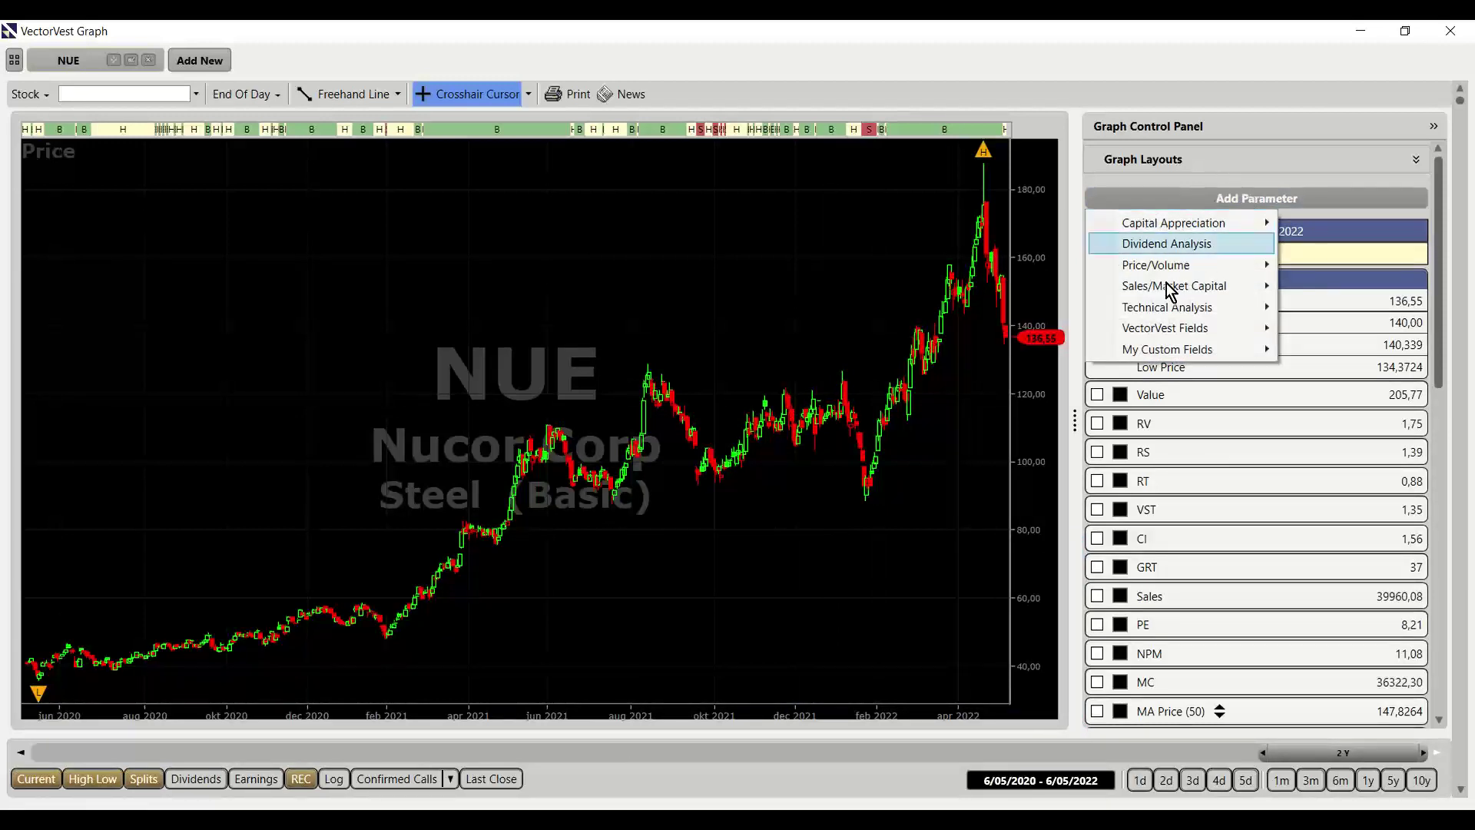
mouse_move(1165, 355)
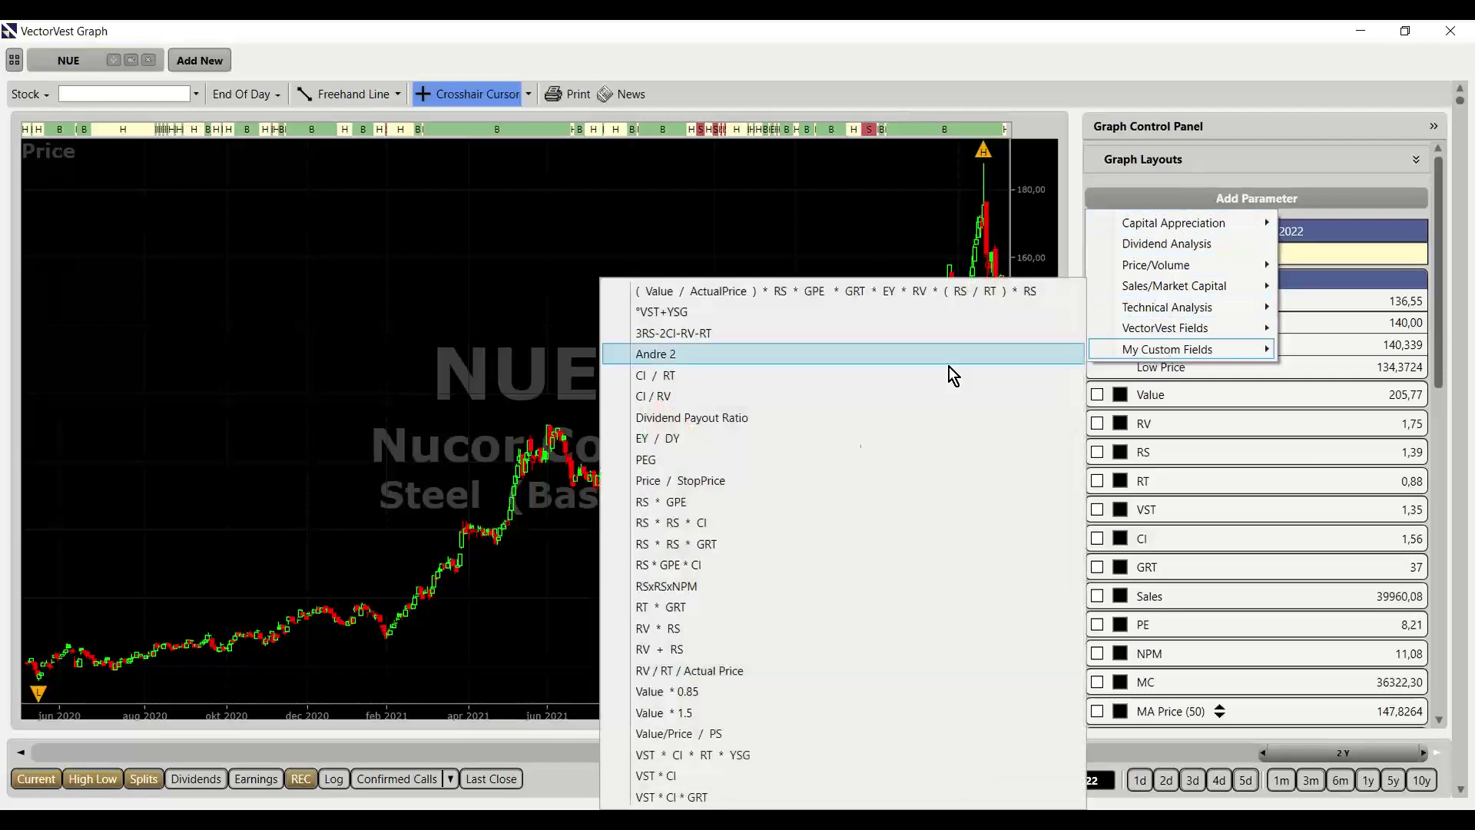
left_click(777, 545)
scroll(1335, 612, "down", 10)
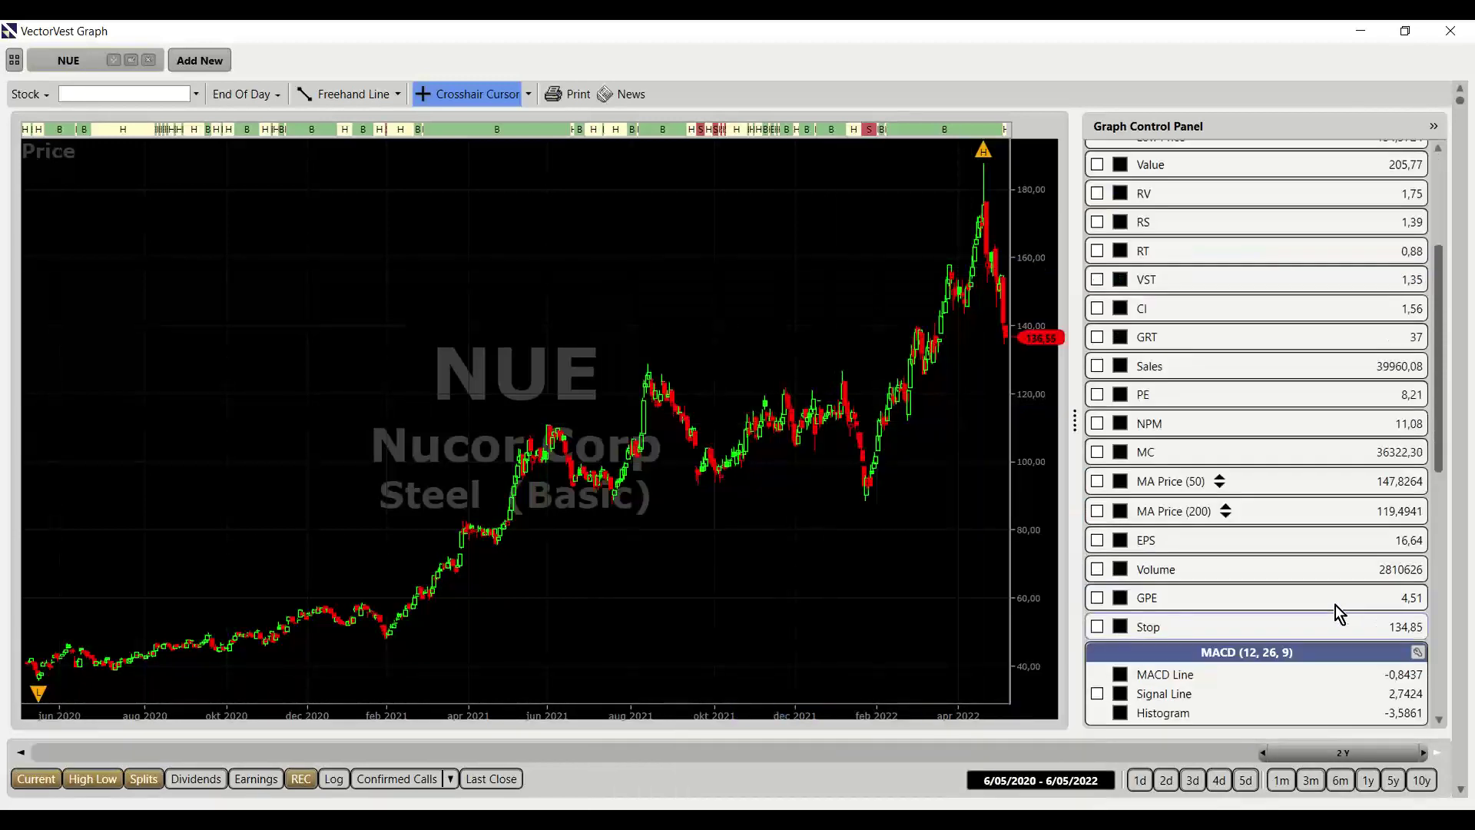
scroll(1335, 612, "down", 5)
left_click_drag(1236, 687, 1195, 699)
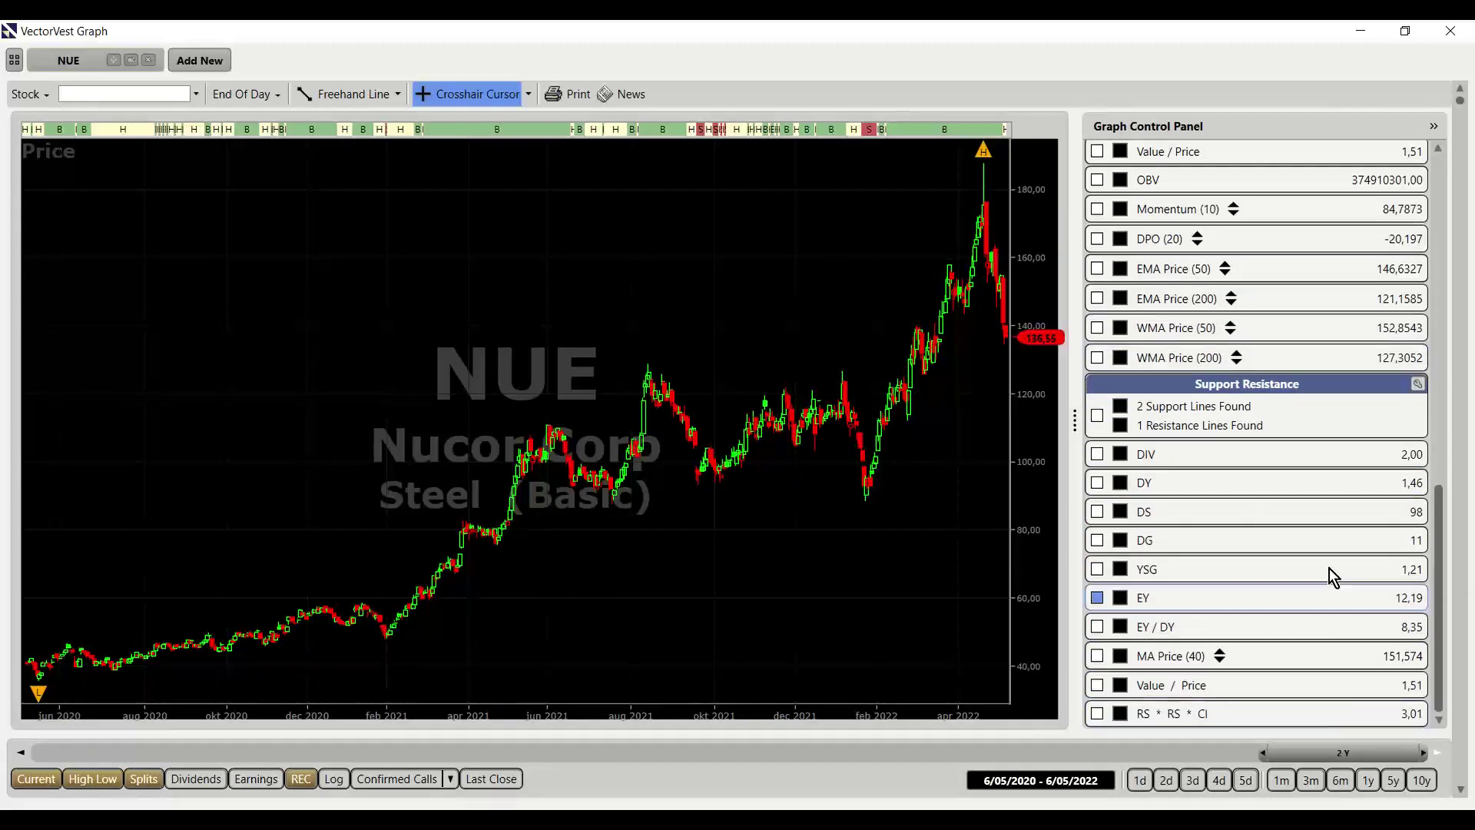
Show Value and the custom field Value / Price on the NUE graph
scroll(1343, 487, "up", 10)
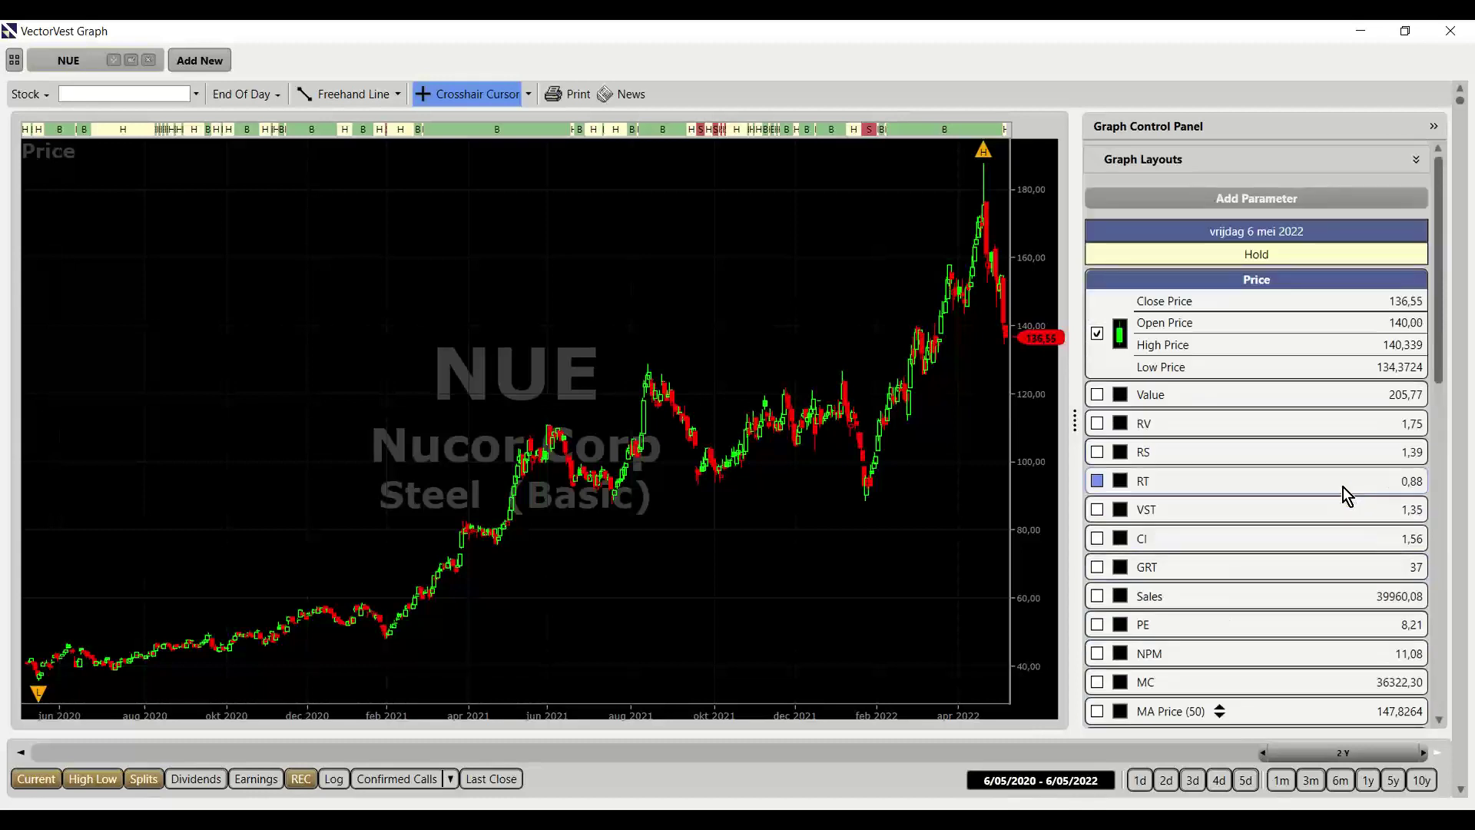
left_click(1192, 385)
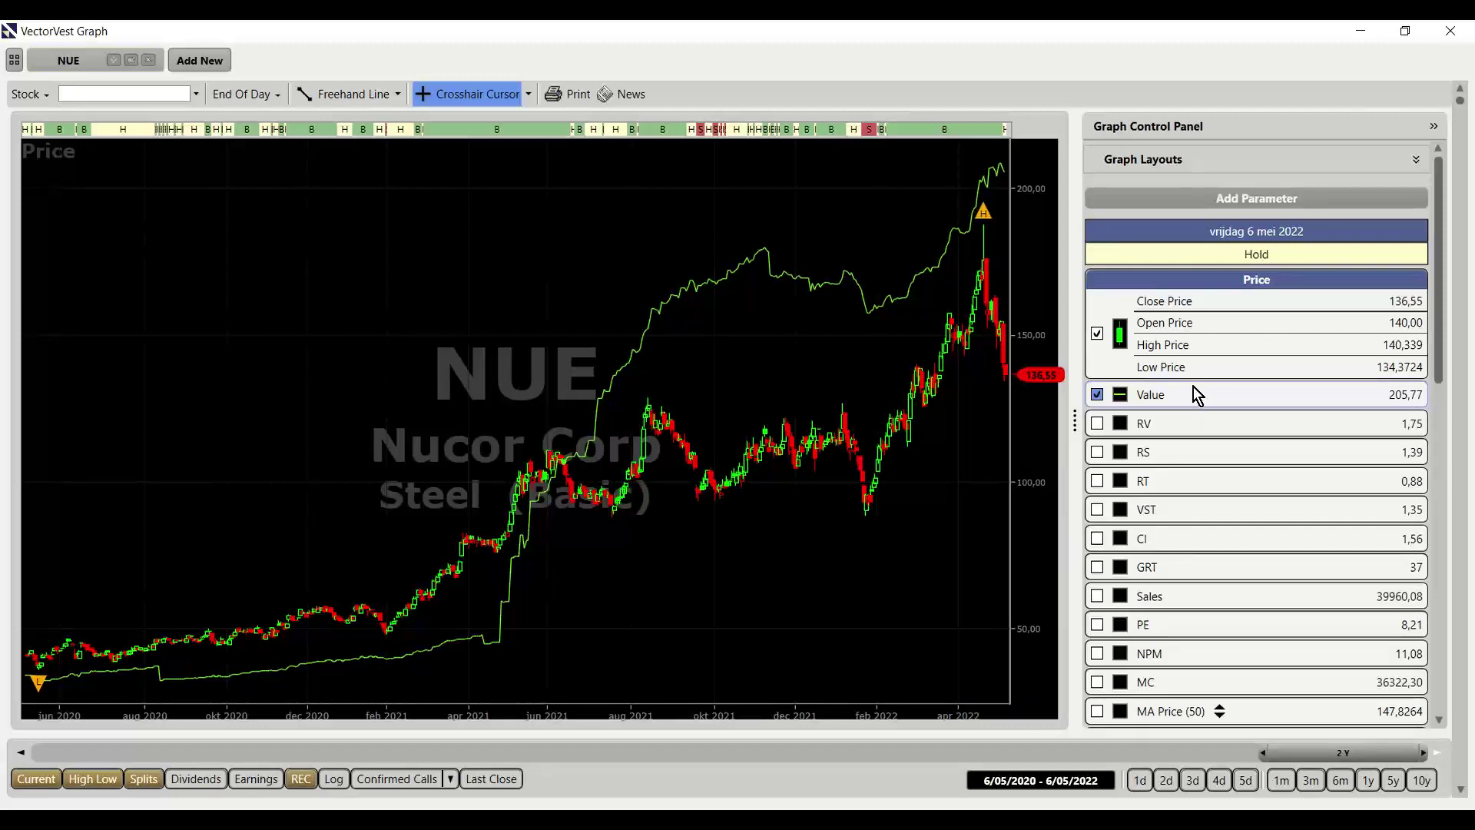
scroll(1216, 458, "down", 10)
scroll(1217, 457, "down", 3)
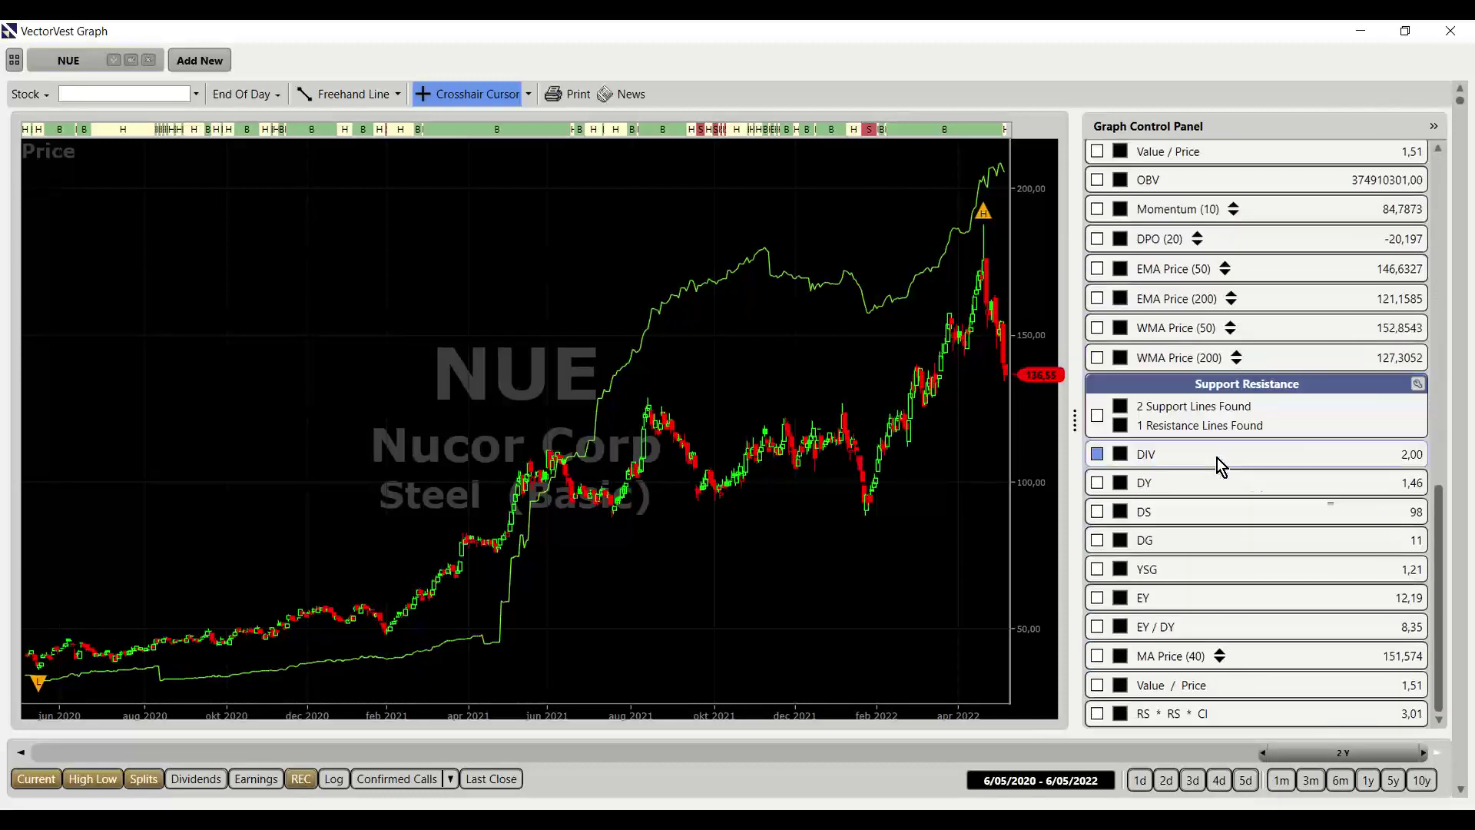
left_click(1260, 688)
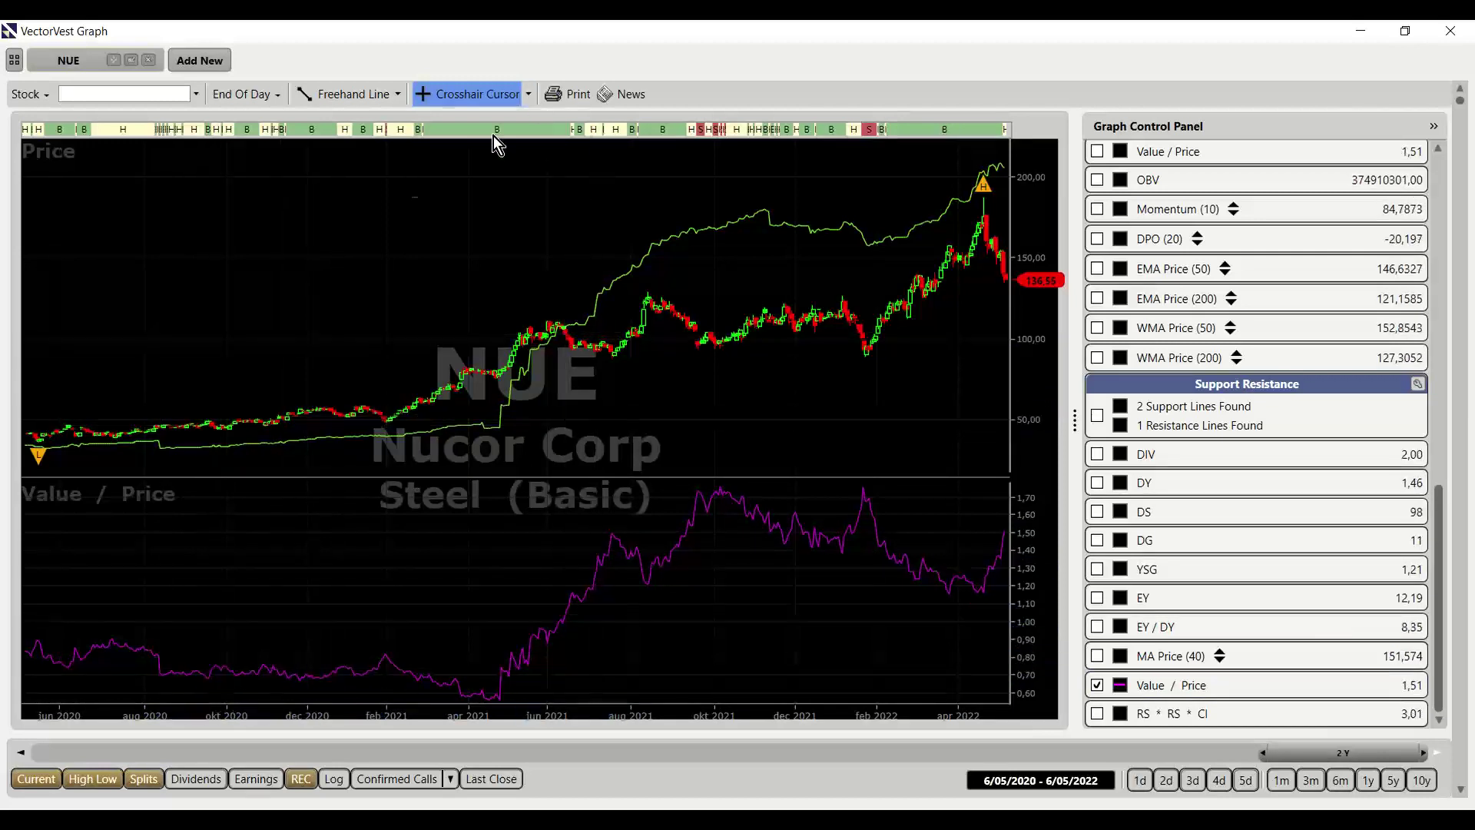
Change the graph cursor to Date Line and examine NUE's Value / Price at 25/11/2020 and 21/01/2022, comparing price and value at the second date
left_click(528, 93)
left_click(472, 179)
left_click(303, 674)
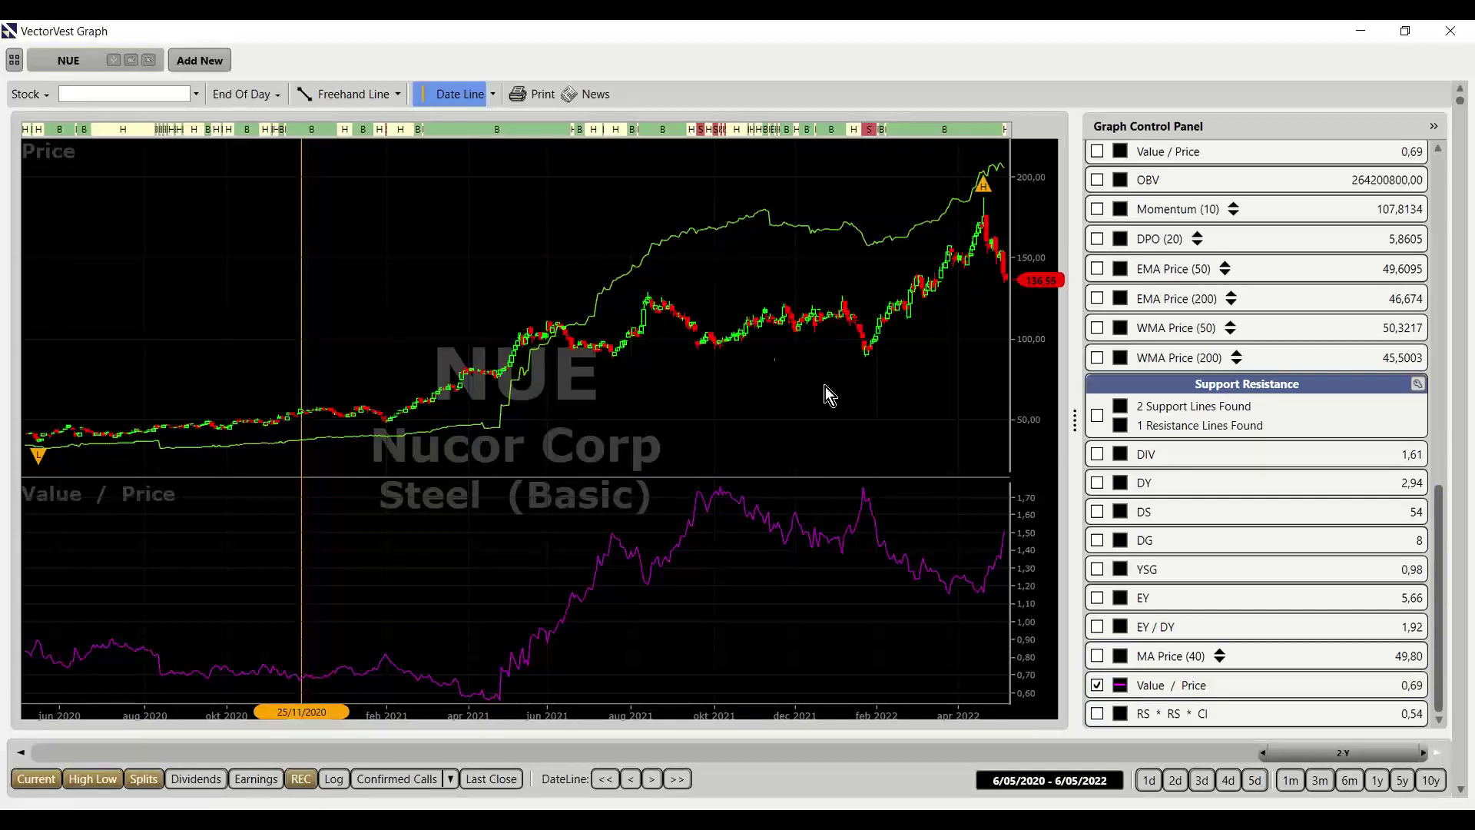
left_click(864, 492)
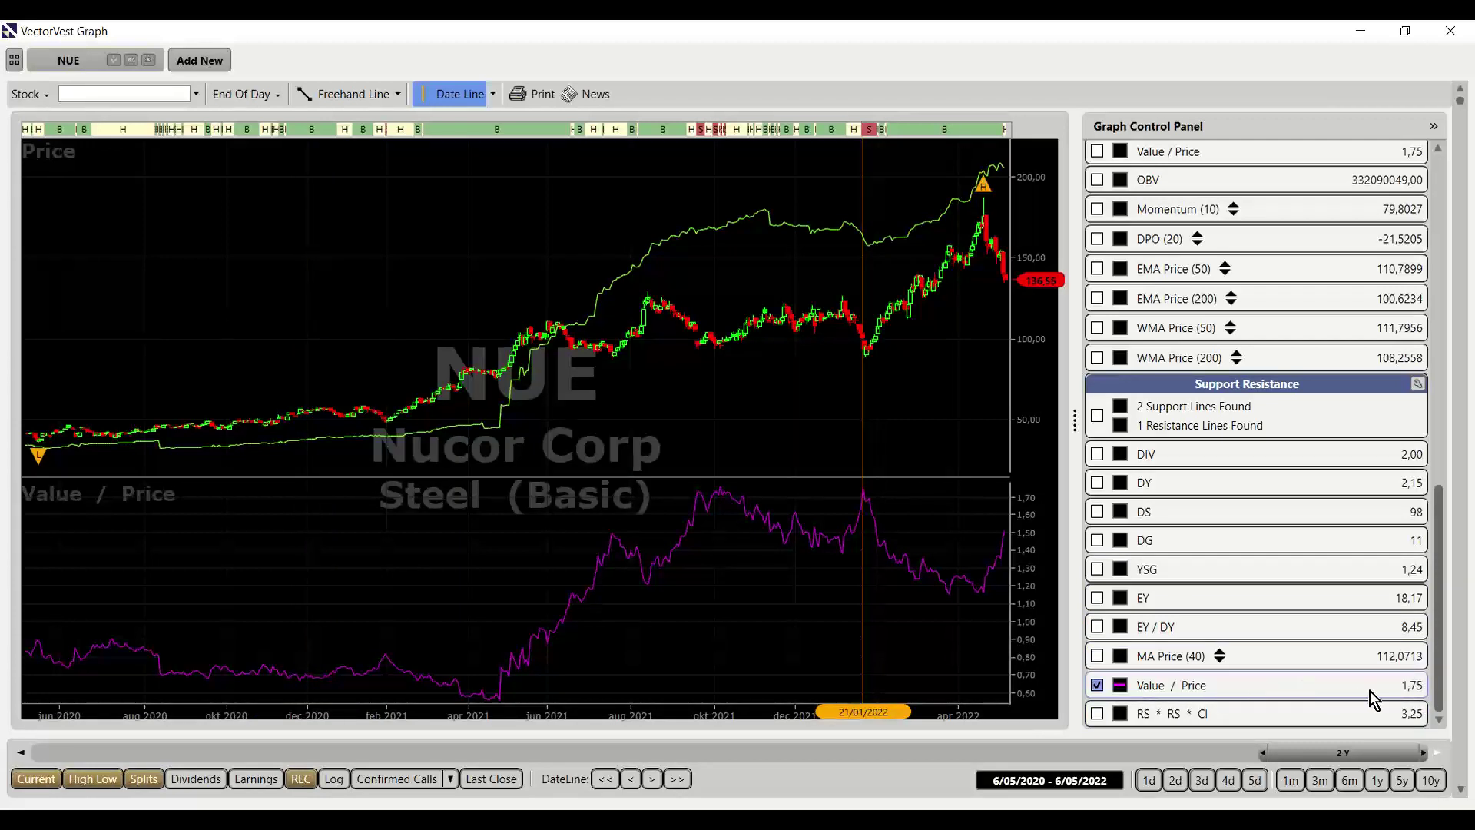
scroll(1304, 533, "up", 15)
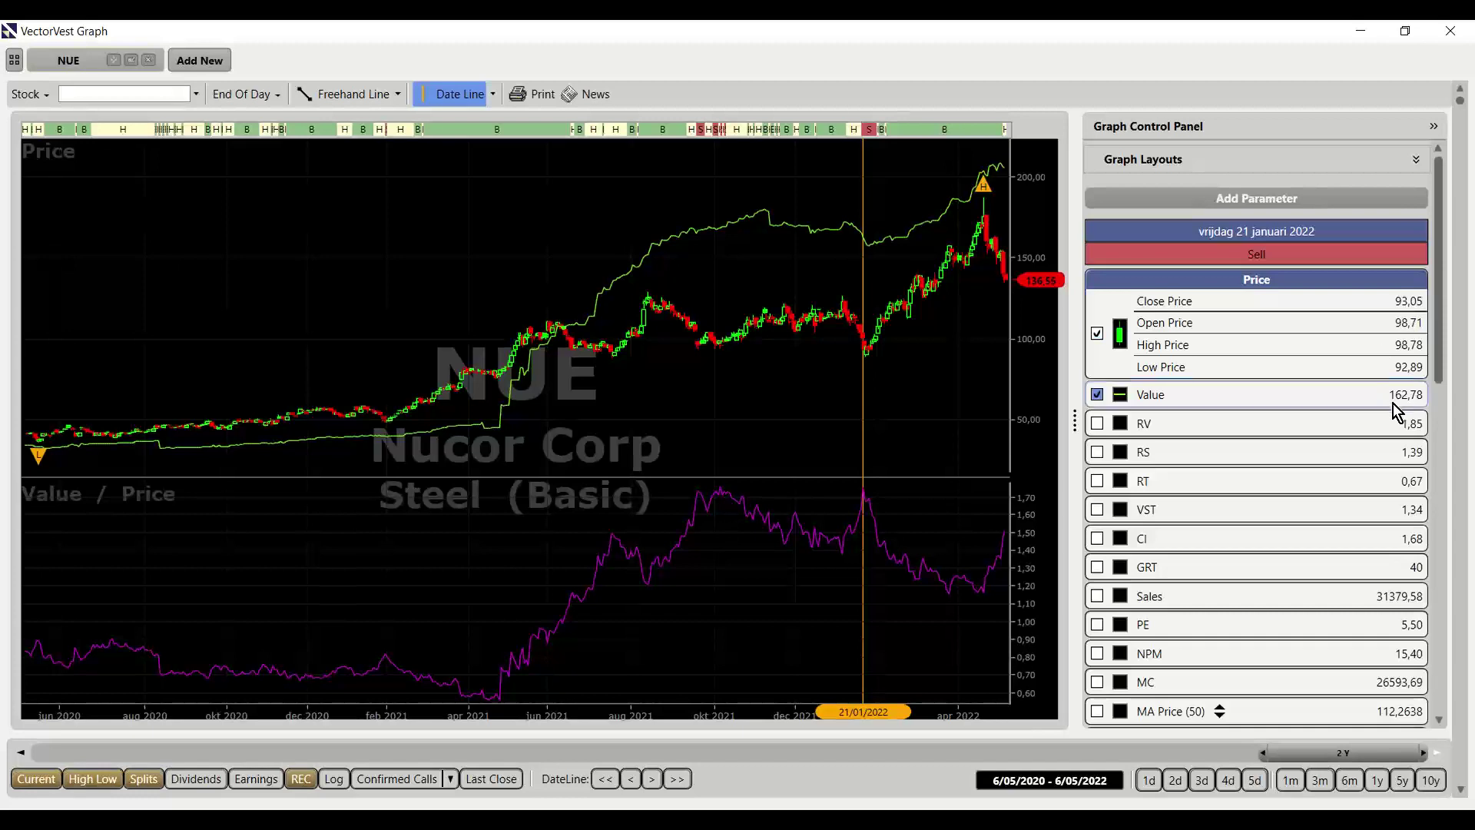
scroll(1392, 403, "down", 15)
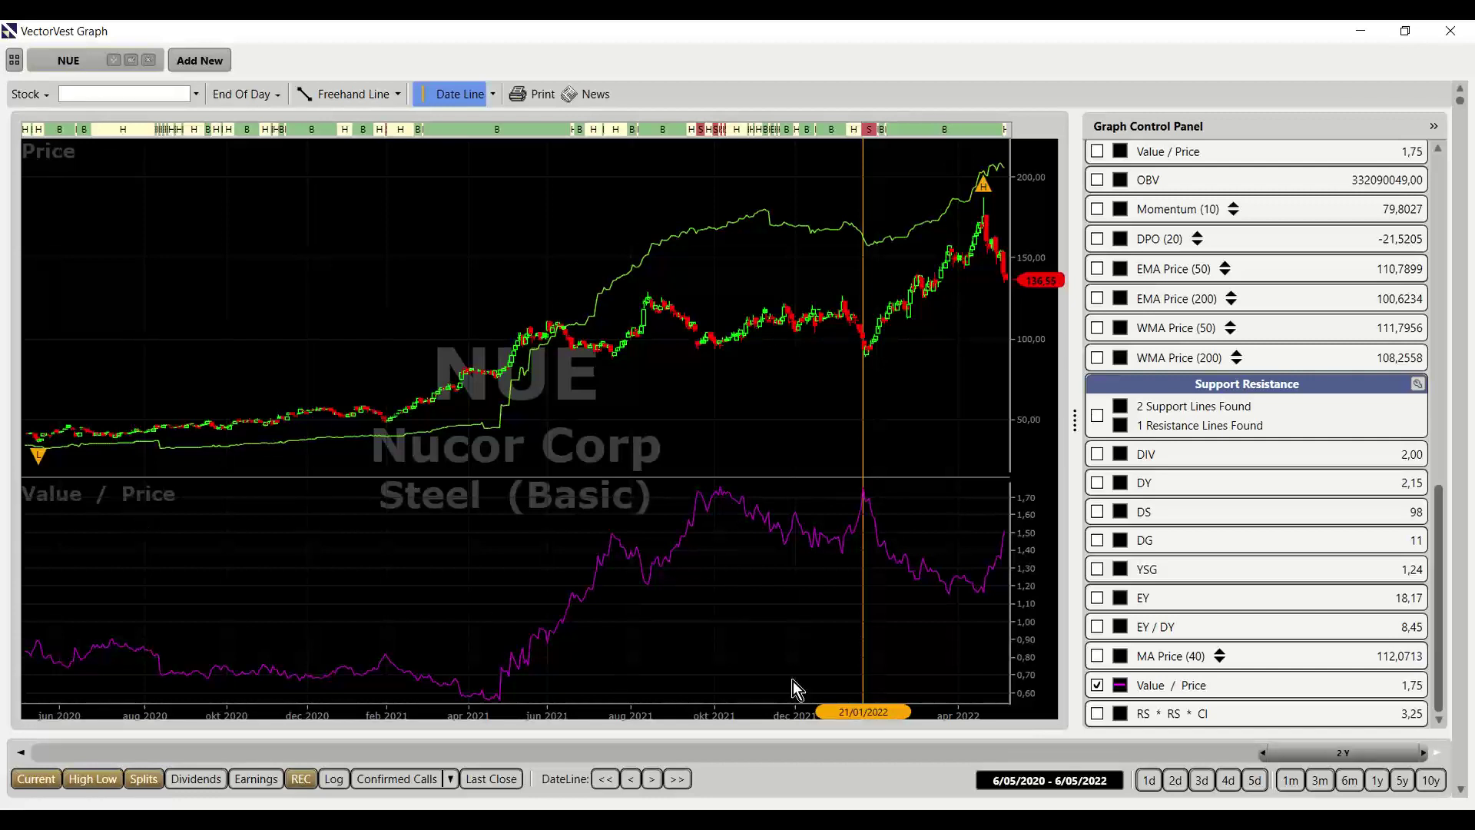
Replace the Value / Price and Value plots with RS and examine it at 5/01/2021 and 24/03/2021
left_click(1097, 684)
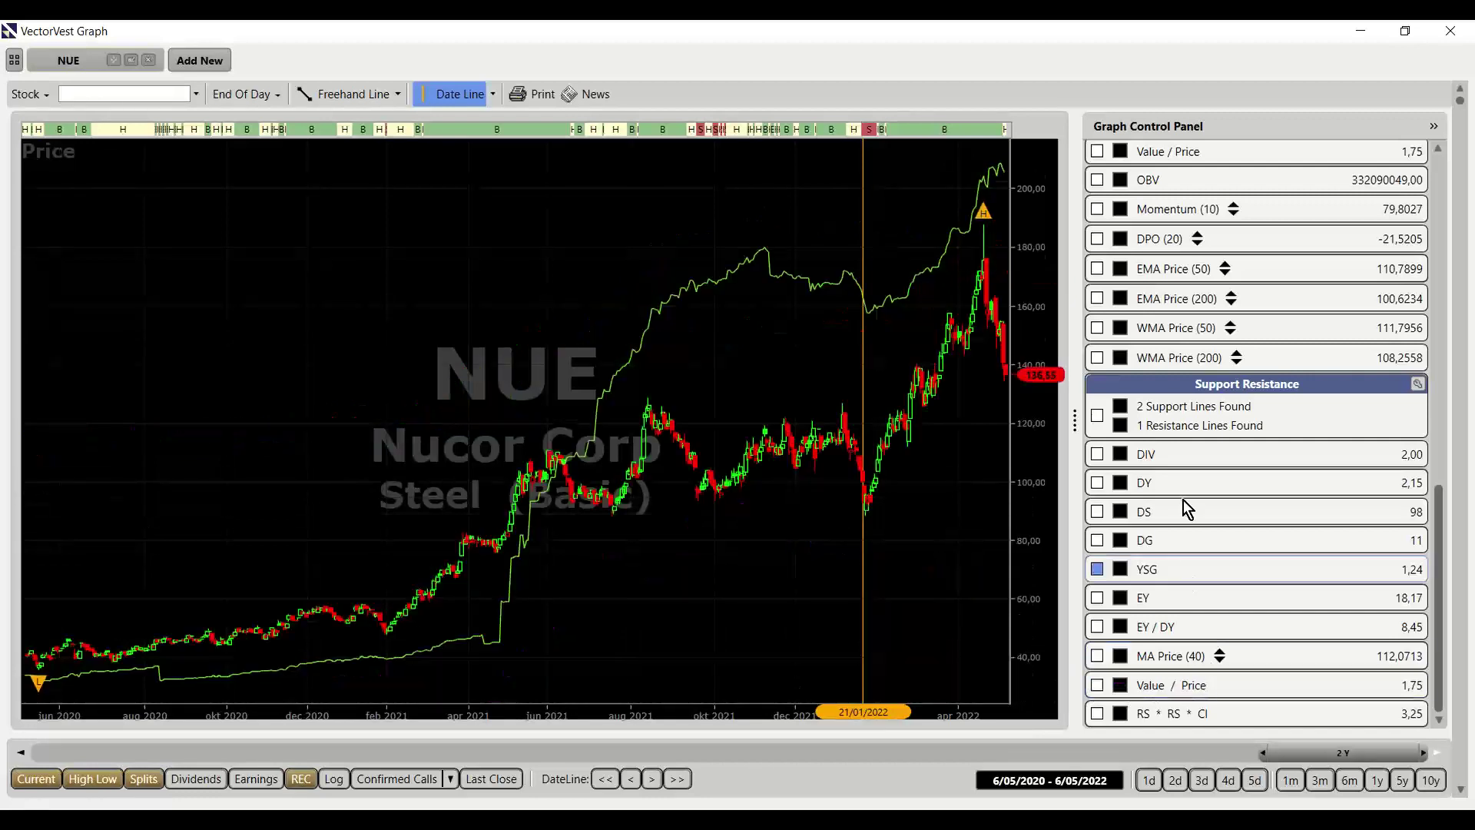
scroll(1180, 477, "up", 10)
left_click(1187, 394)
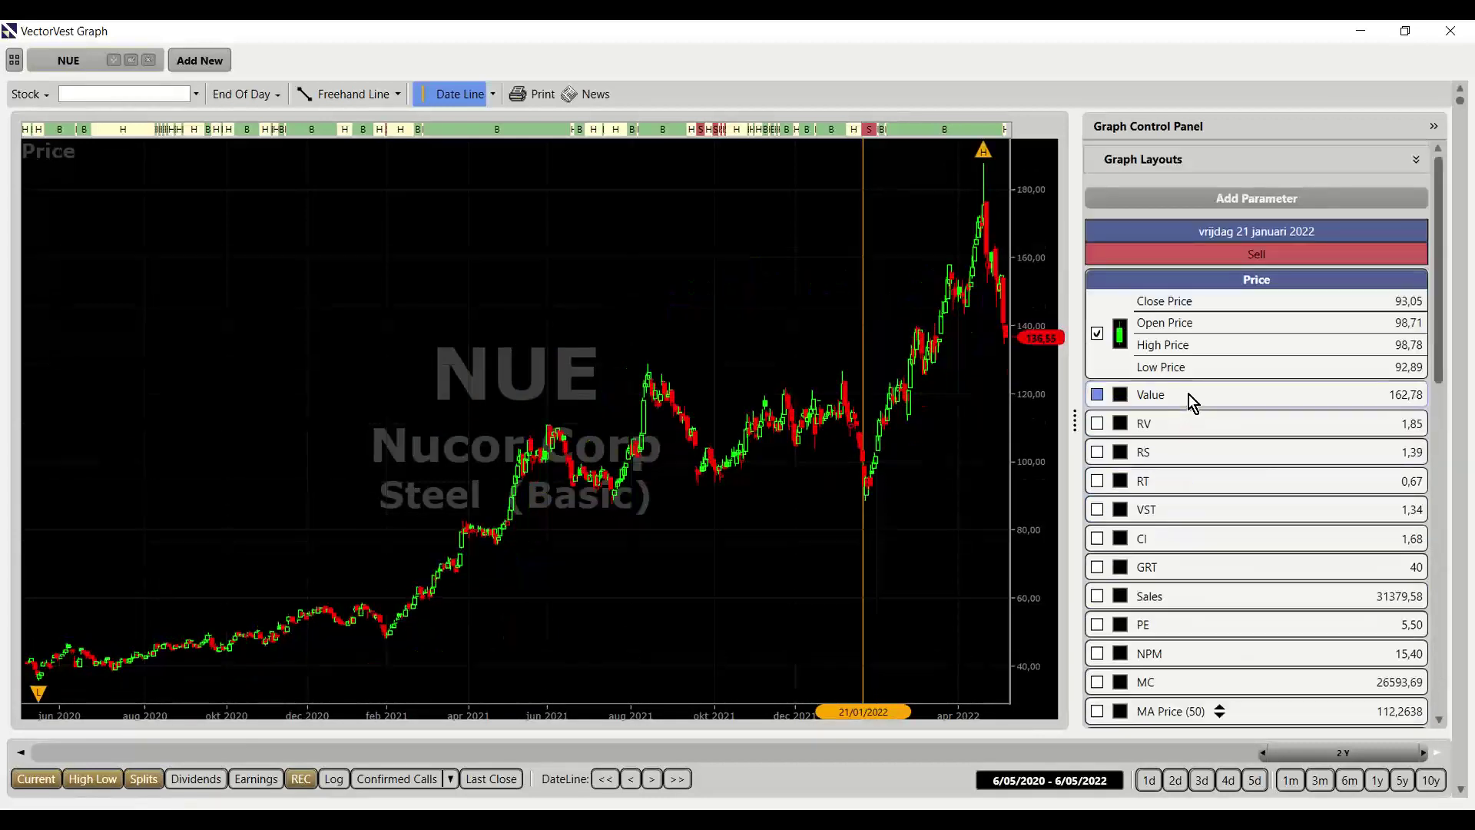
left_click(1184, 450)
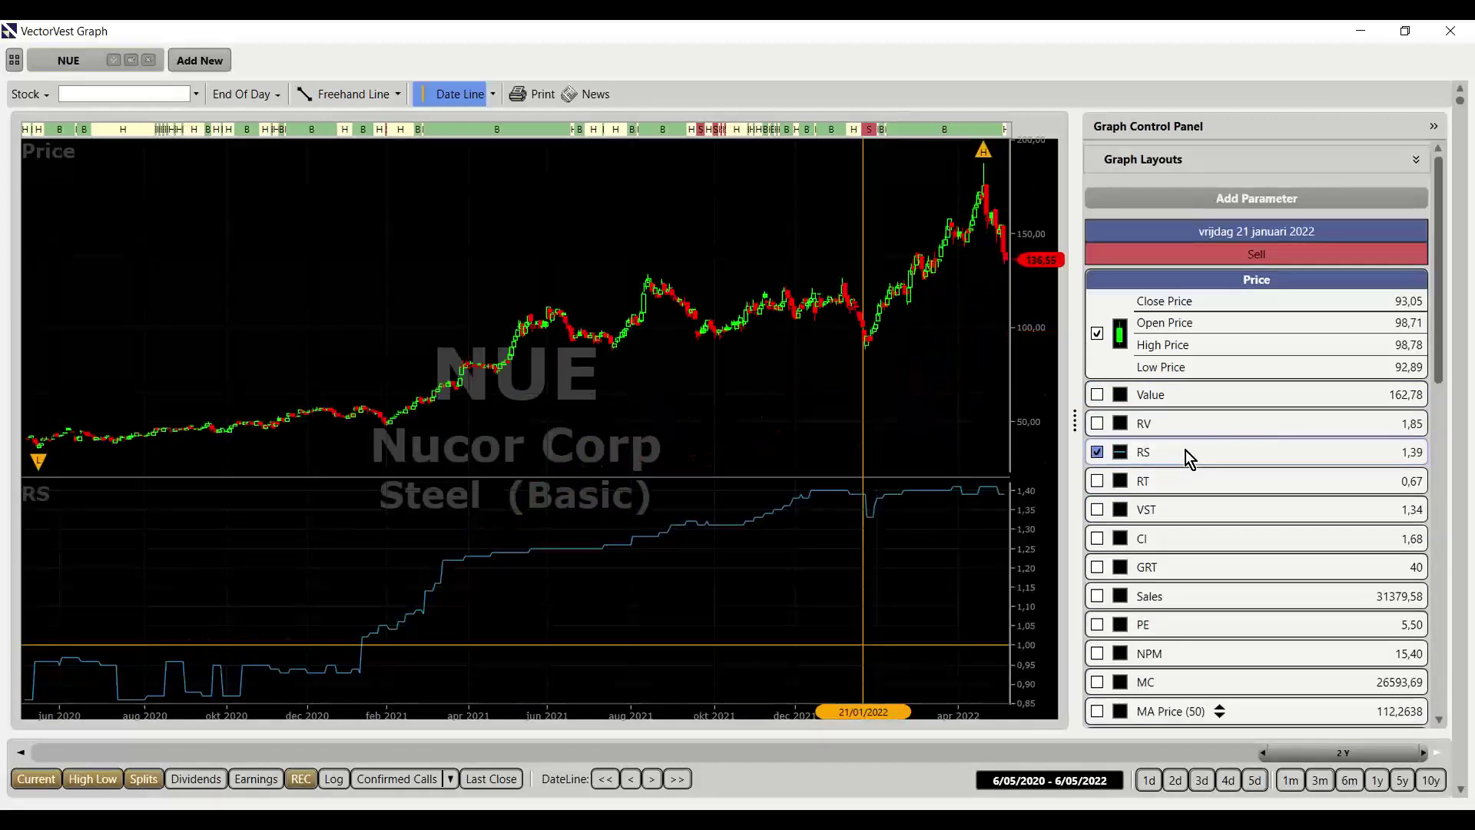
left_click(353, 679)
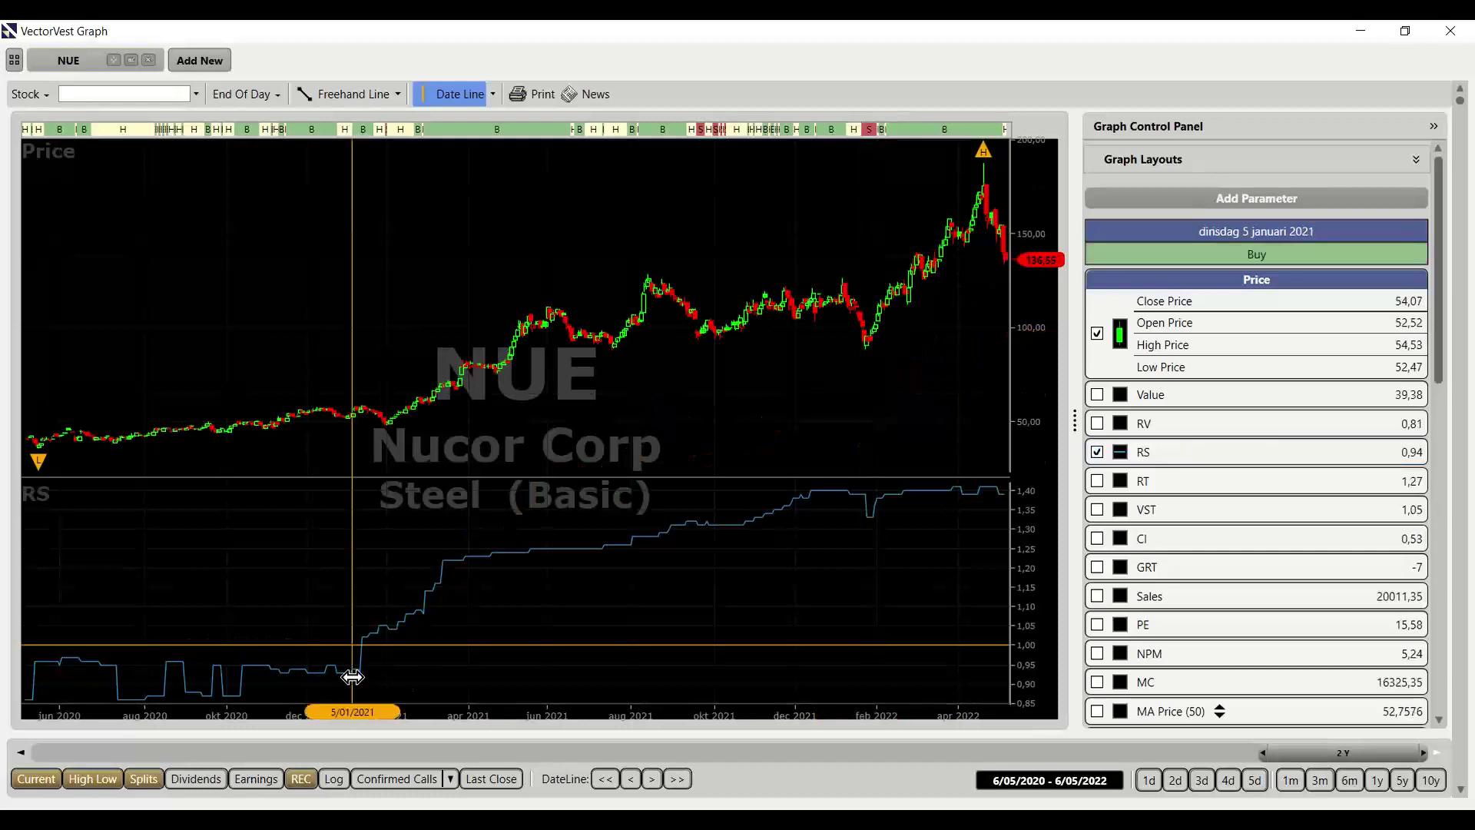
left_click(458, 561)
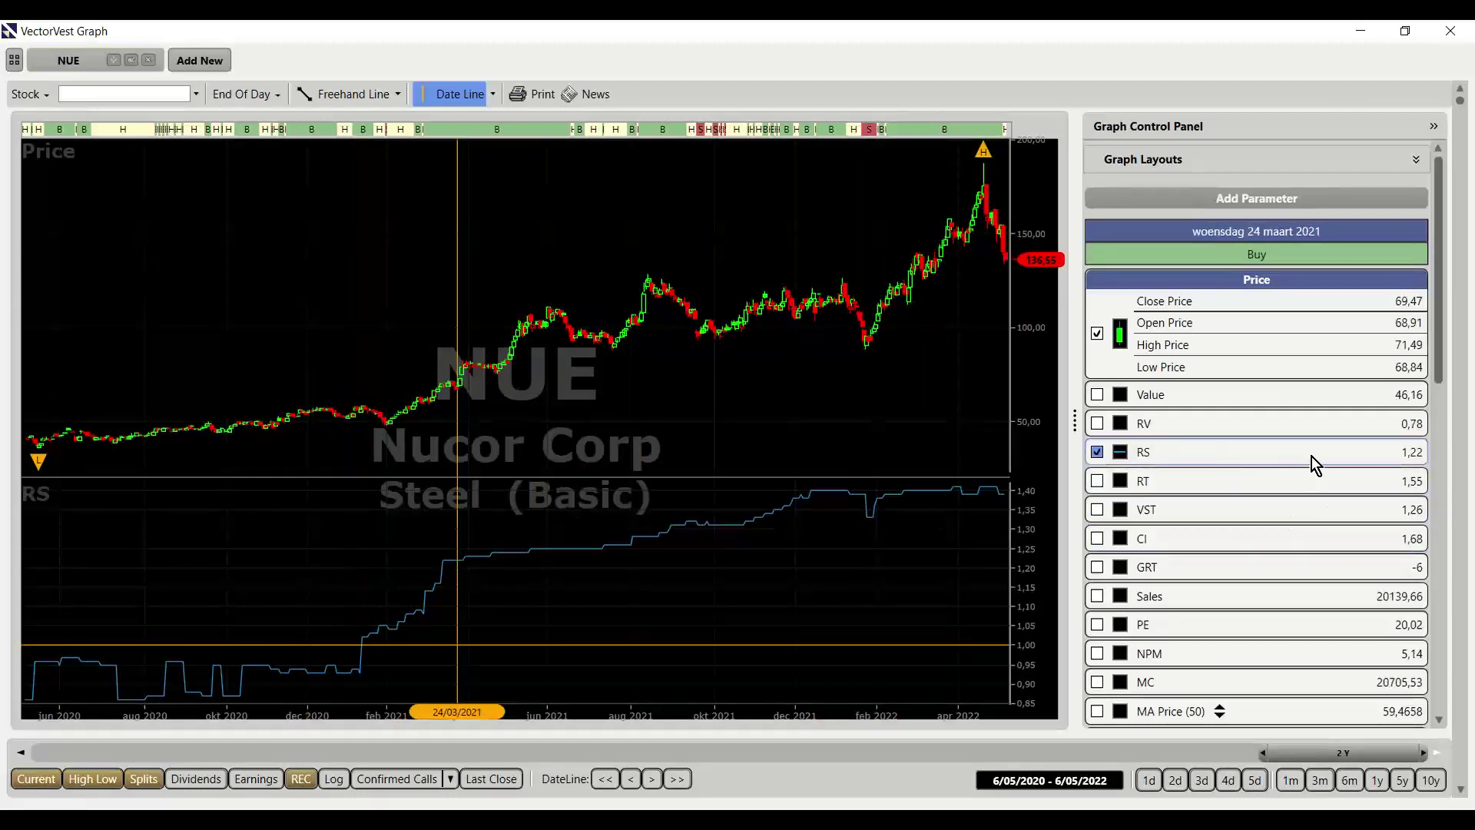
Replace the RS plot with CI on the NUE graph
left_click(1410, 456)
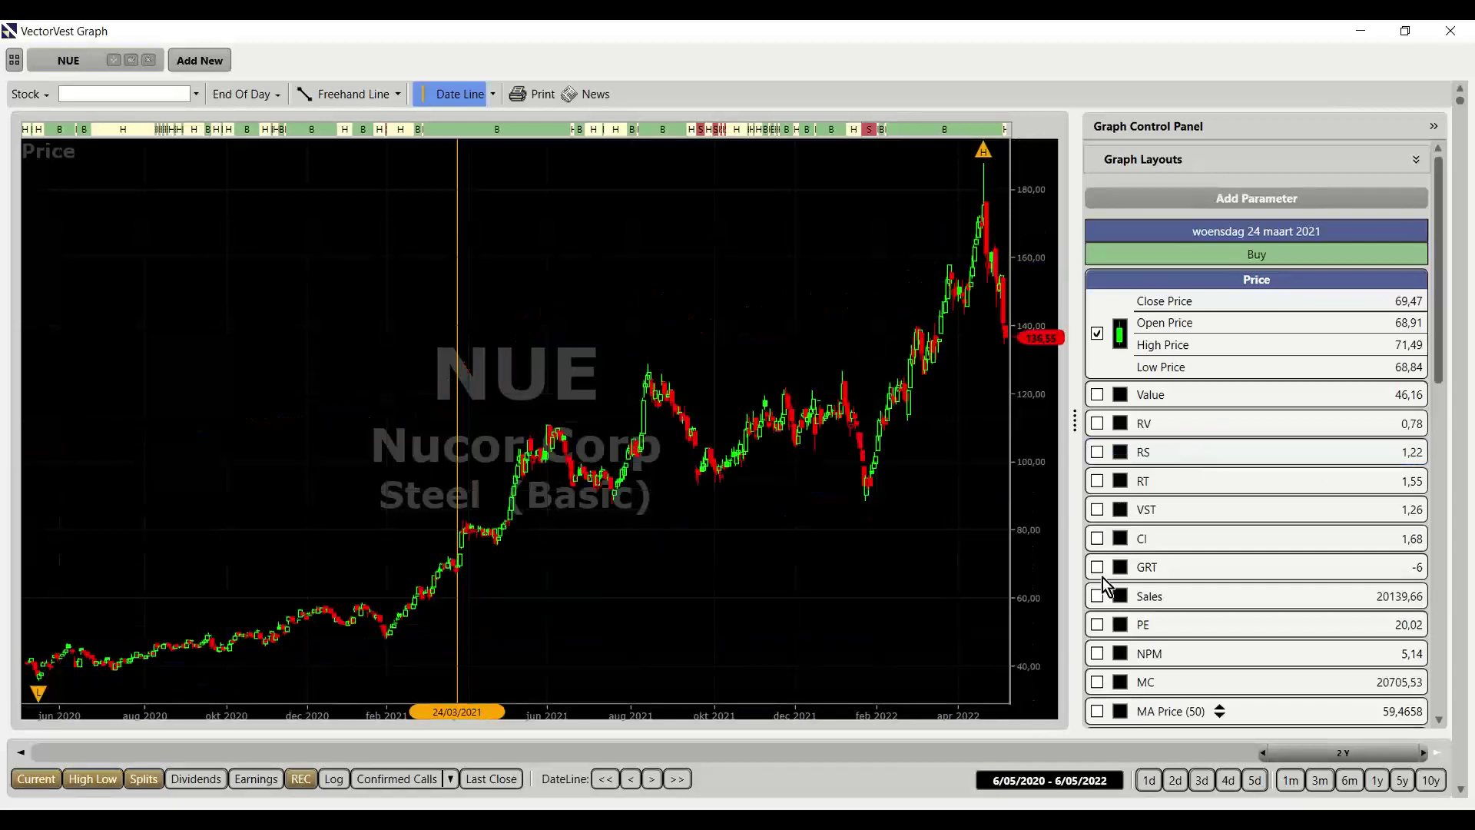
scroll(1159, 660, "down", 2)
scroll(1164, 665, "down", 2)
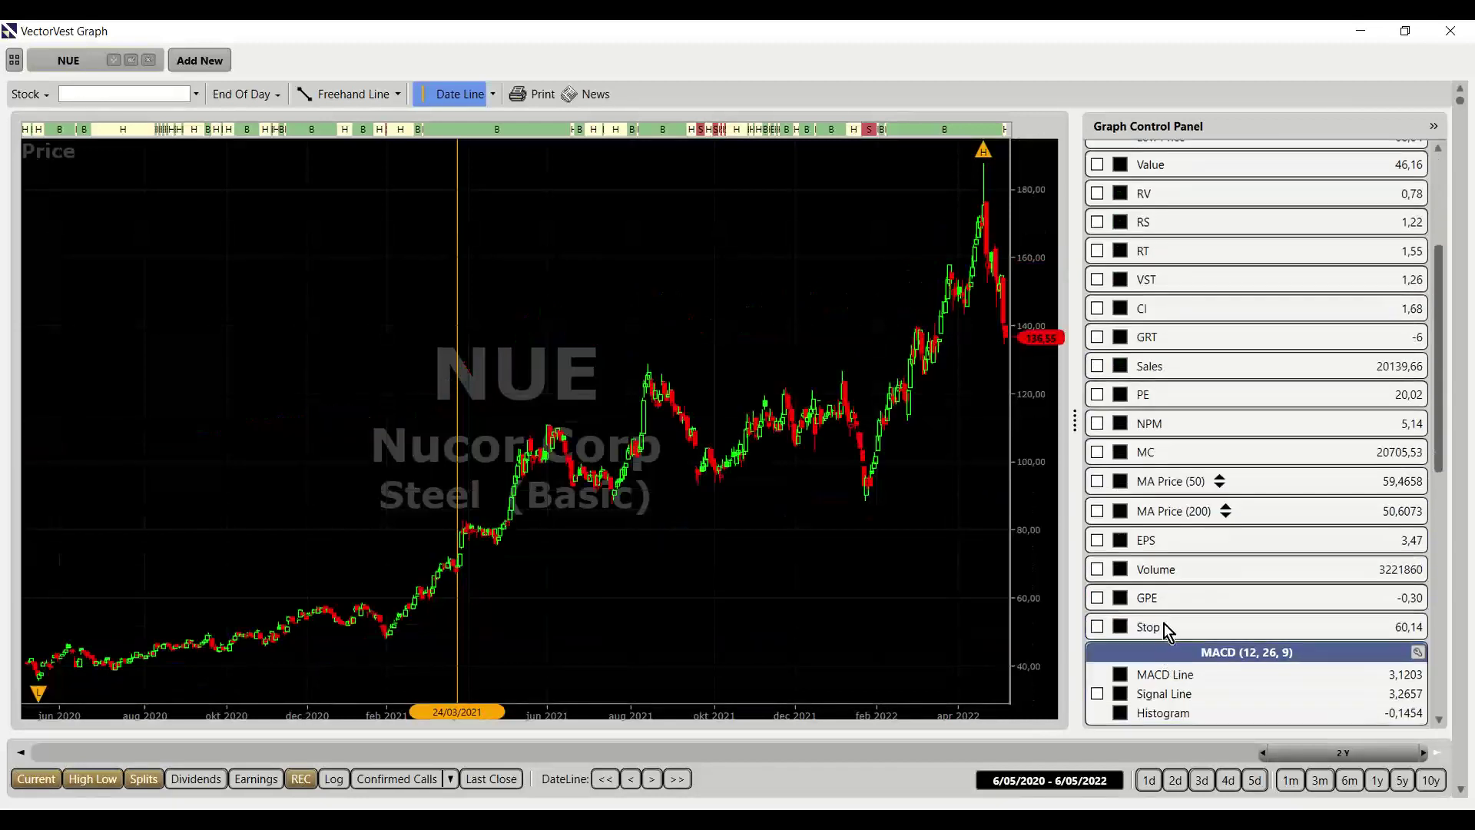
scroll(1164, 623, "up", 4)
left_click(1168, 530)
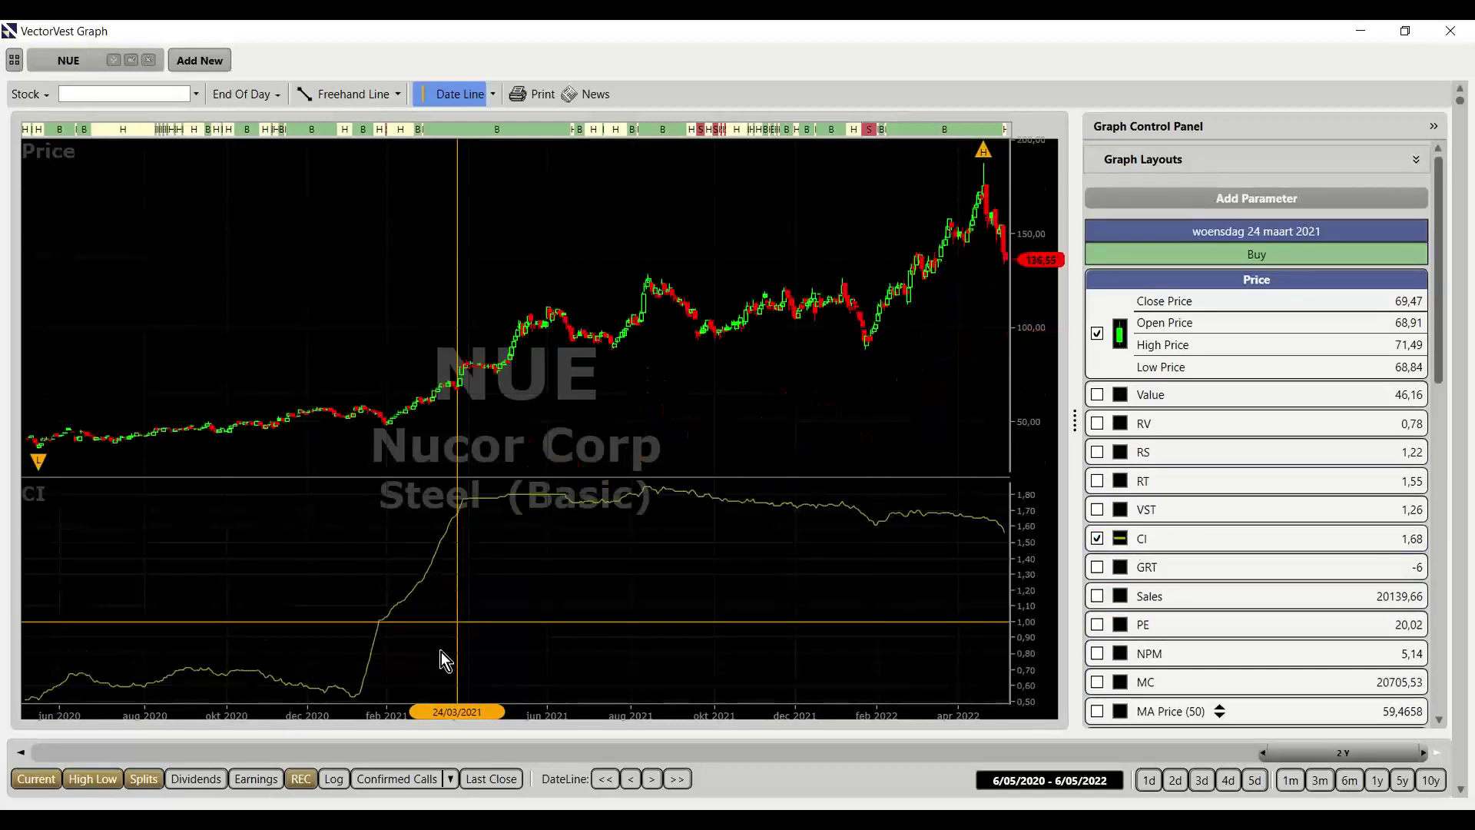
Examine NUE's CI at 24/12/2020 and 5/04/2021, and remove the CI plot from the graph
left_click(340, 683)
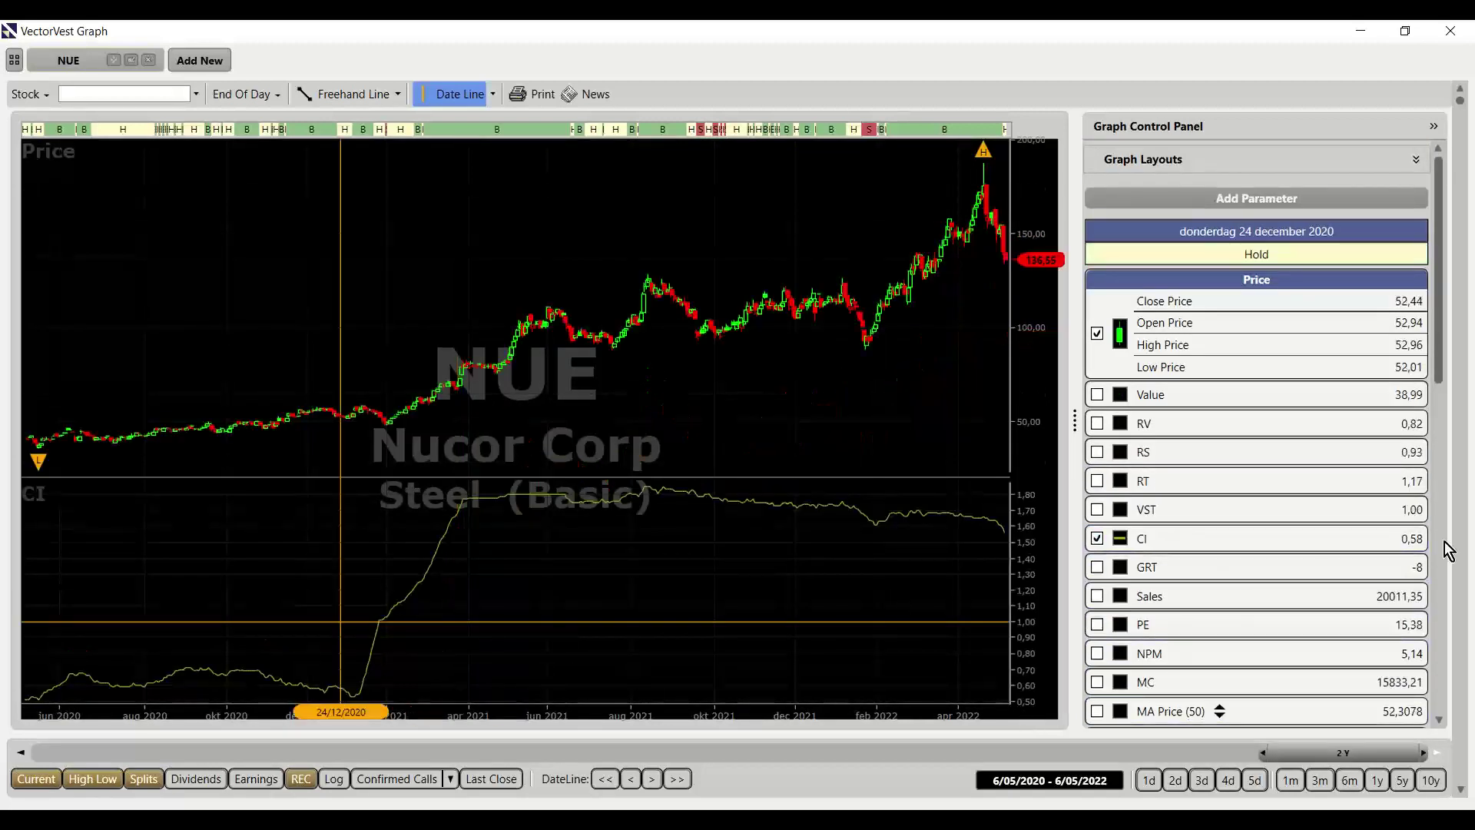
left_click(471, 499)
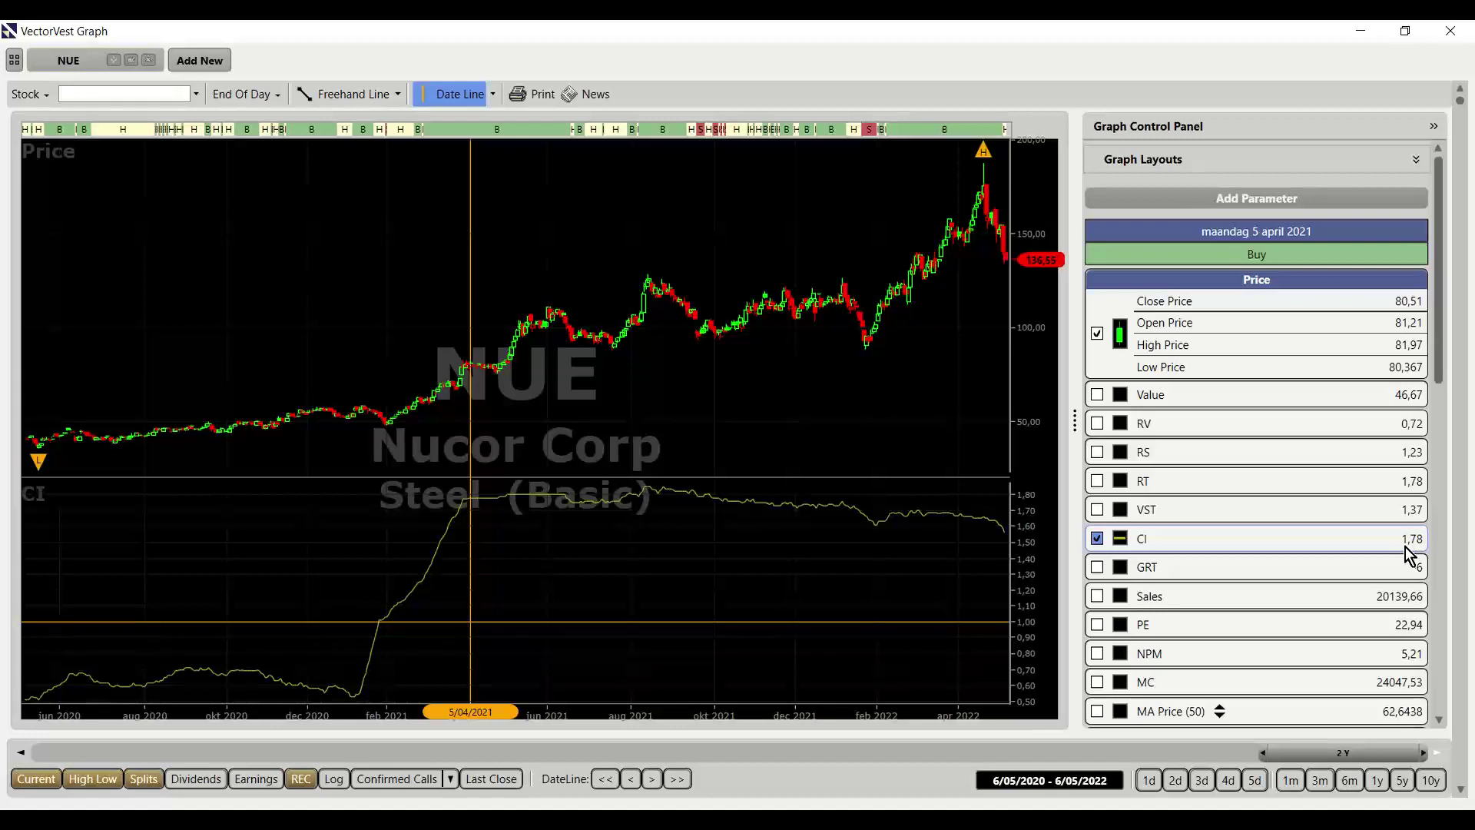
left_click(1340, 541)
Plot the custom field RS * RS * CI on the NUE graph and examine it at 6/01/2021 and 6/04/2021
scroll(1340, 541, "down", 3)
scroll(1340, 540, "down", 10)
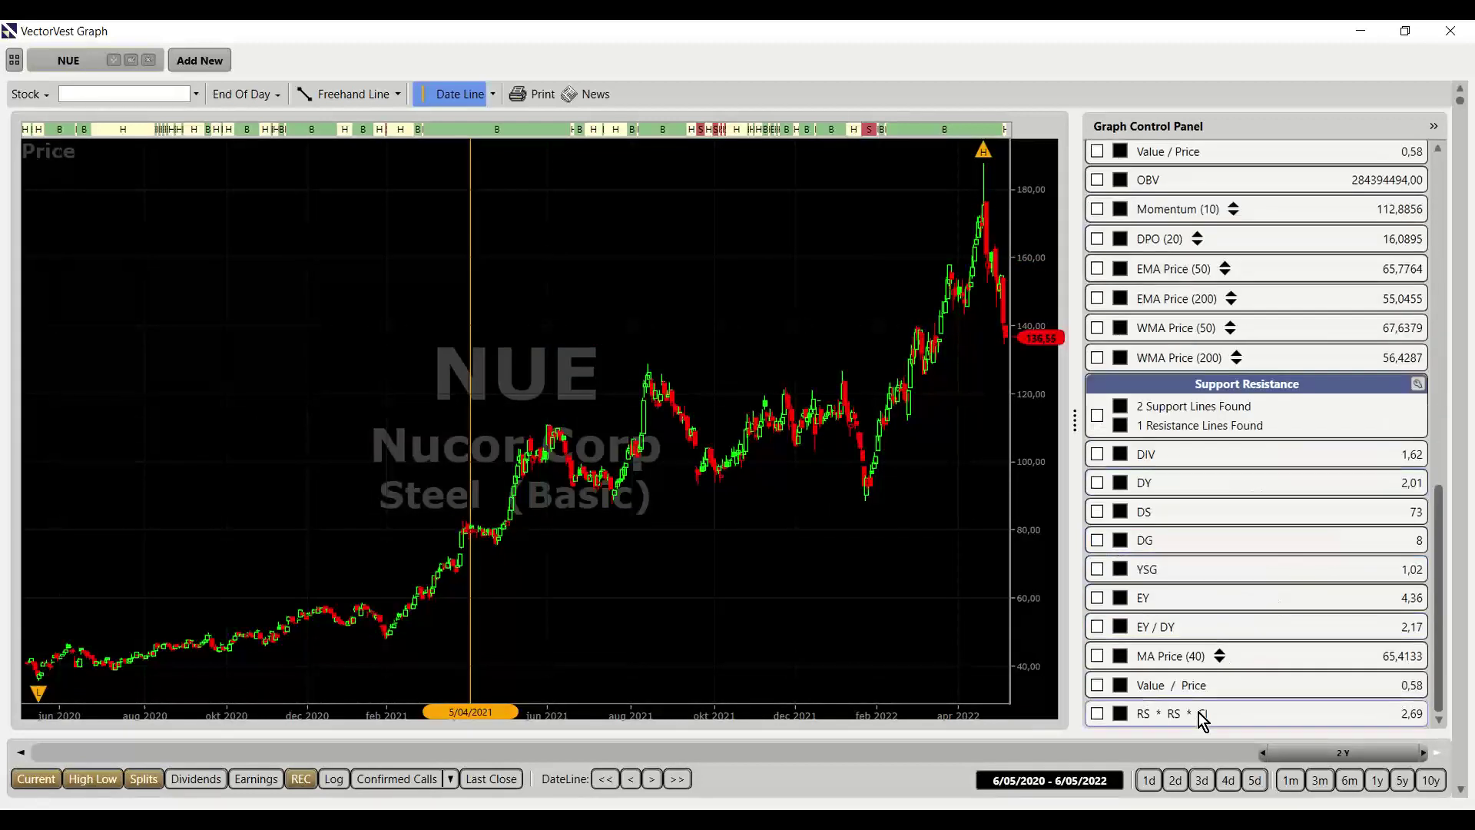
left_click(1200, 713)
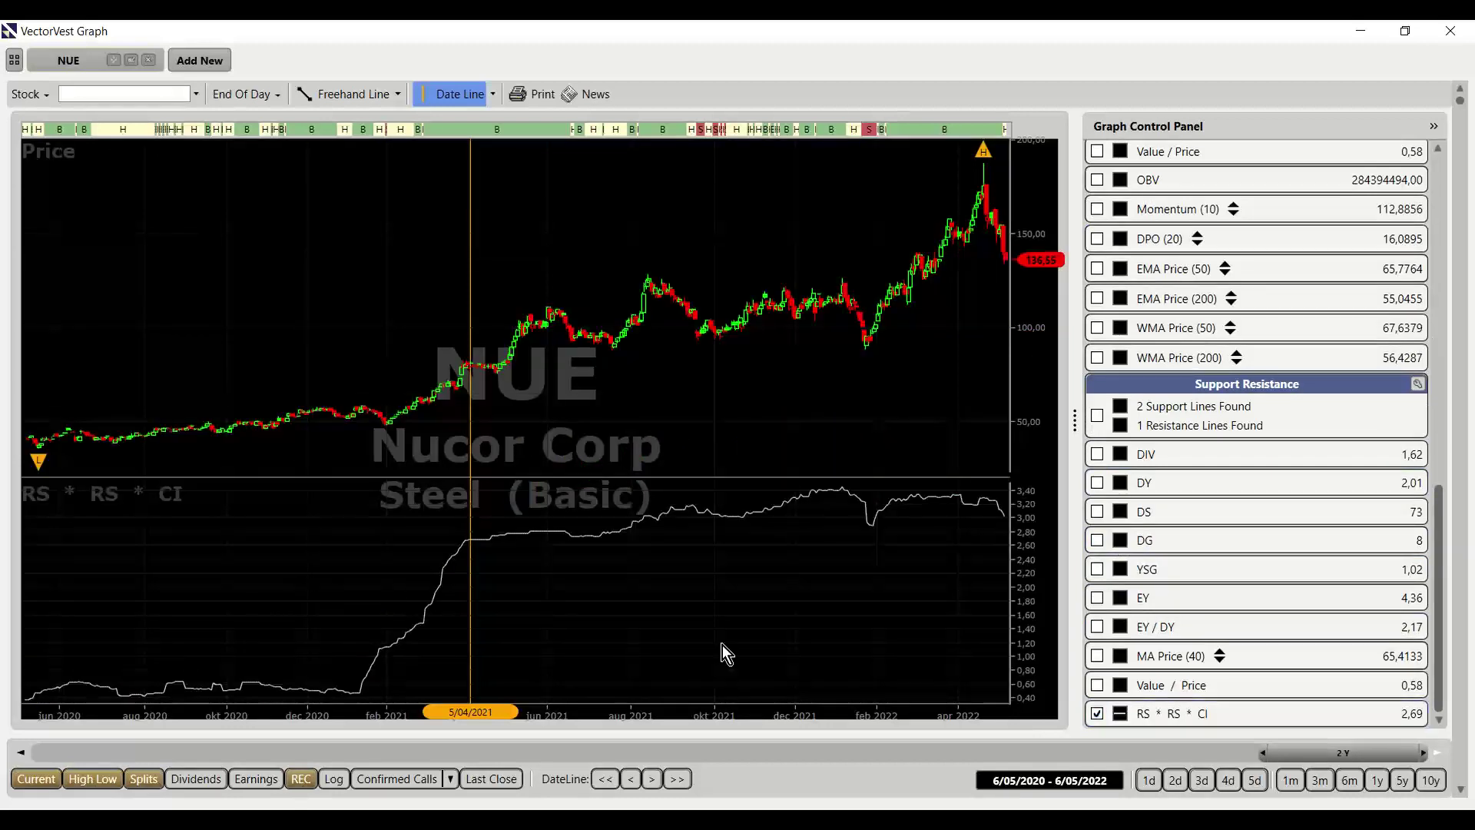
left_click(355, 696)
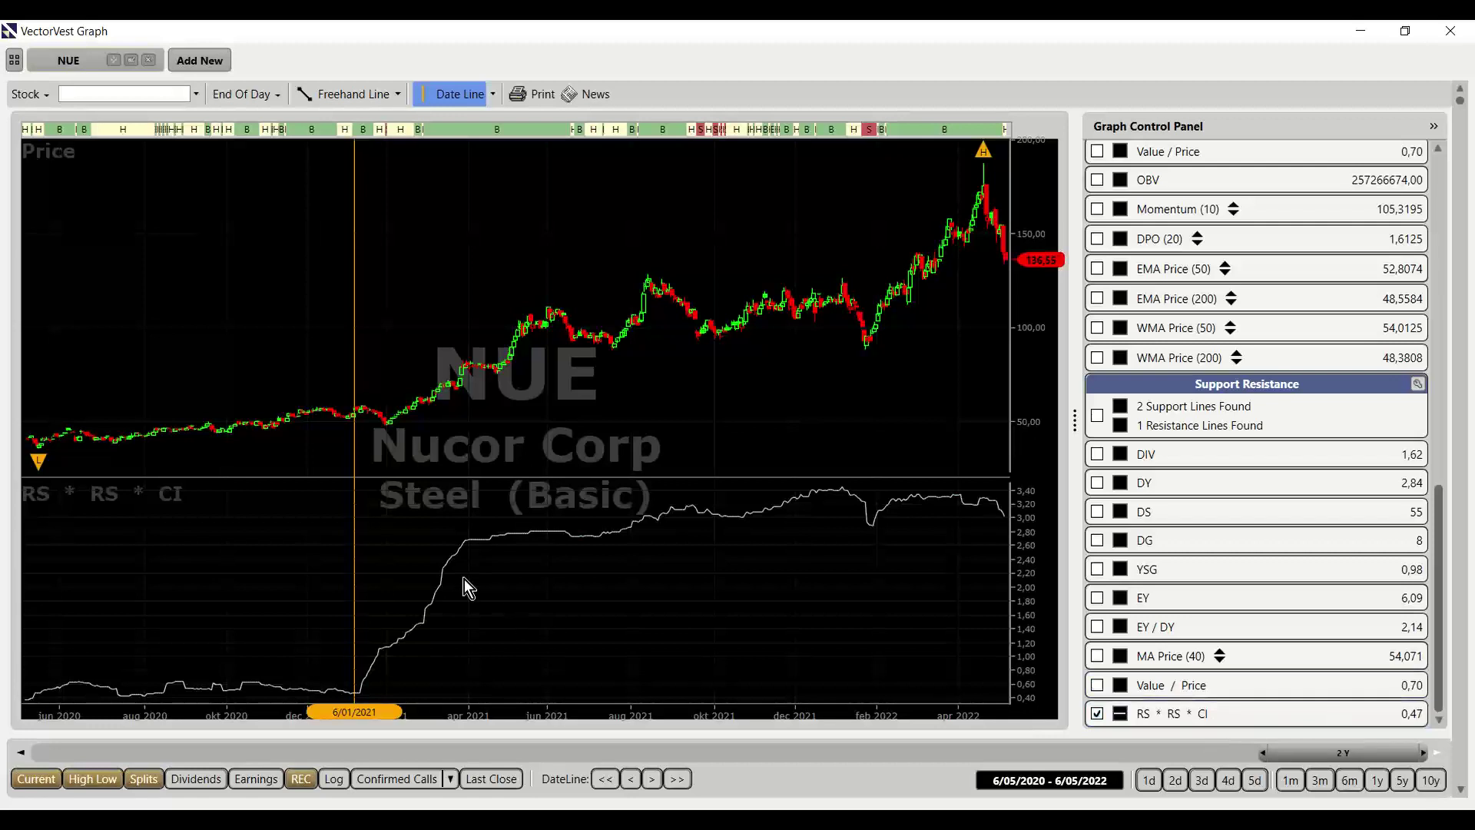
left_click(472, 546)
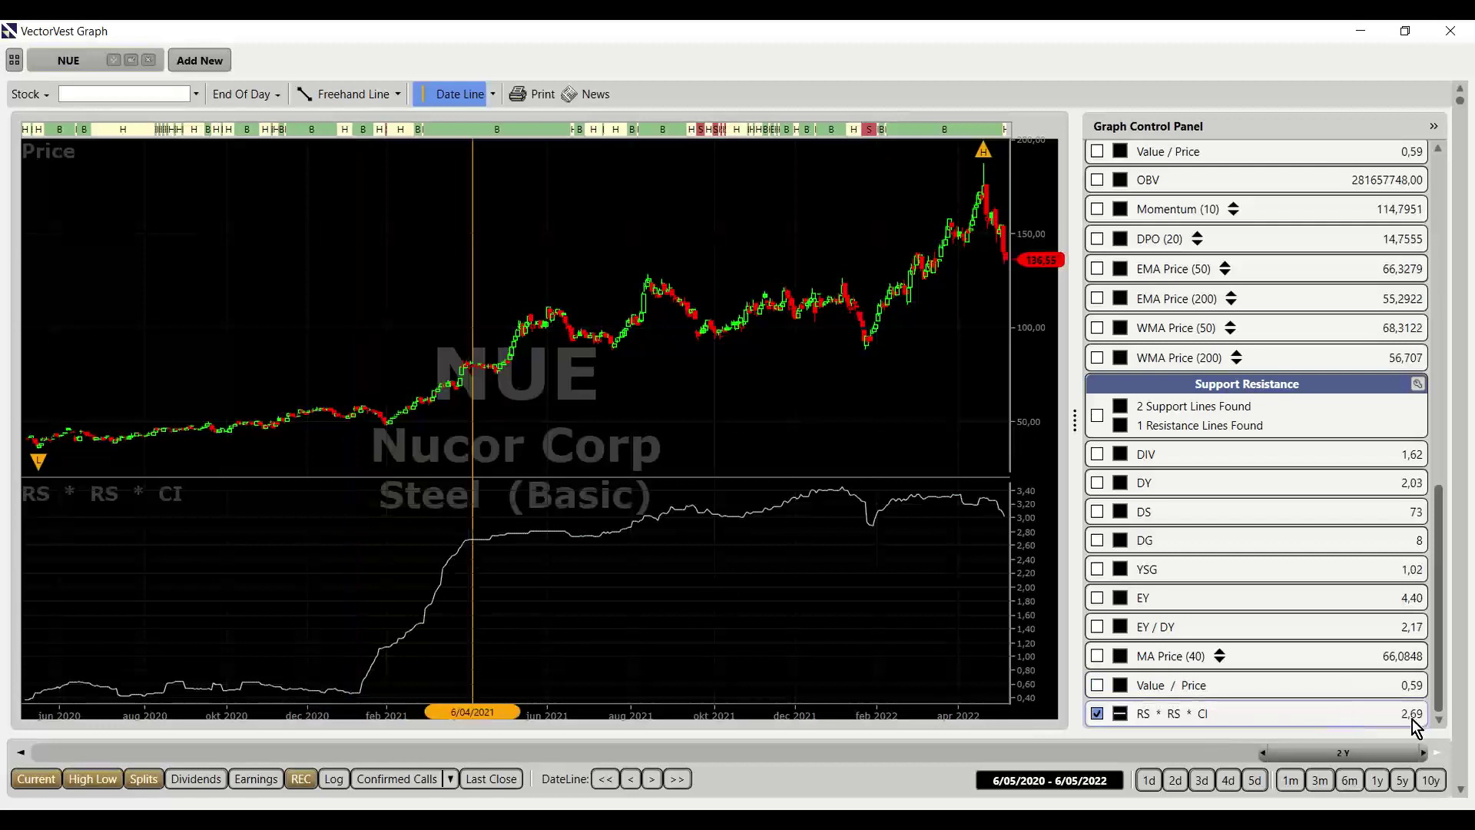
Compare NUE's RS * RS * CI with RS and with CI by plotting each underneath and removing it again
scroll(1285, 524, "up", 10)
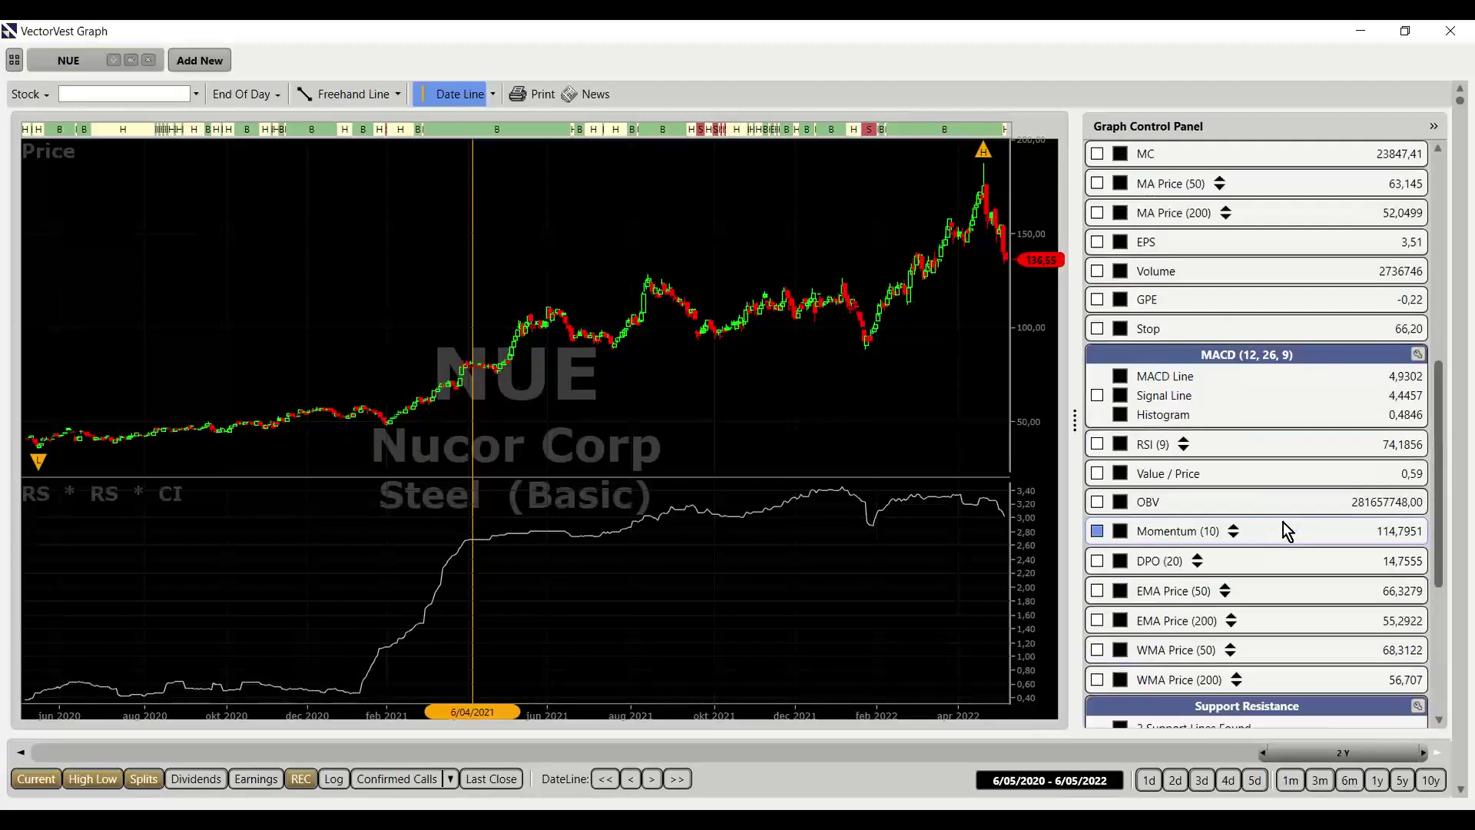
left_click(1198, 452)
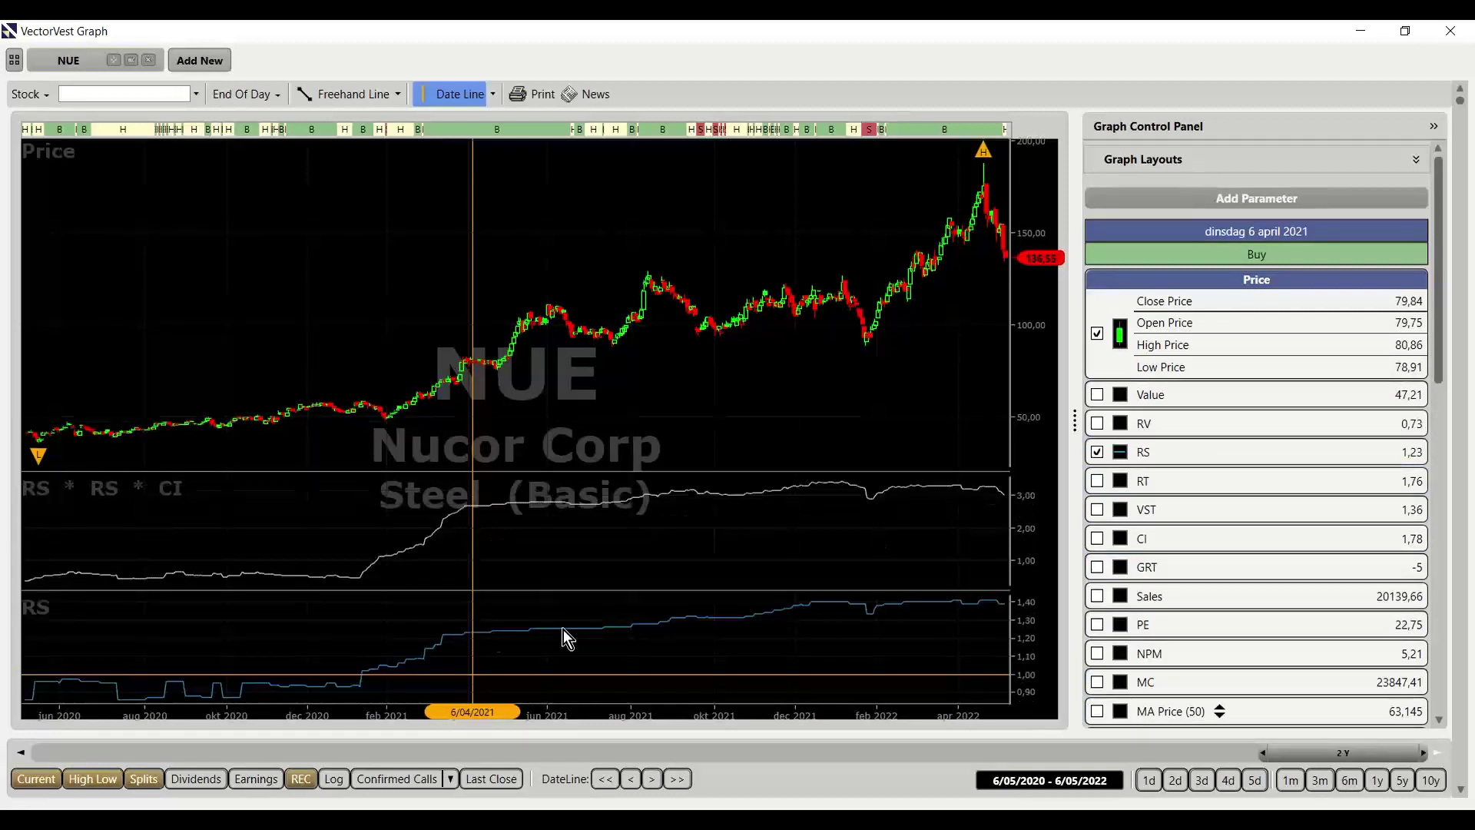
left_click(1174, 452)
left_click(1152, 538)
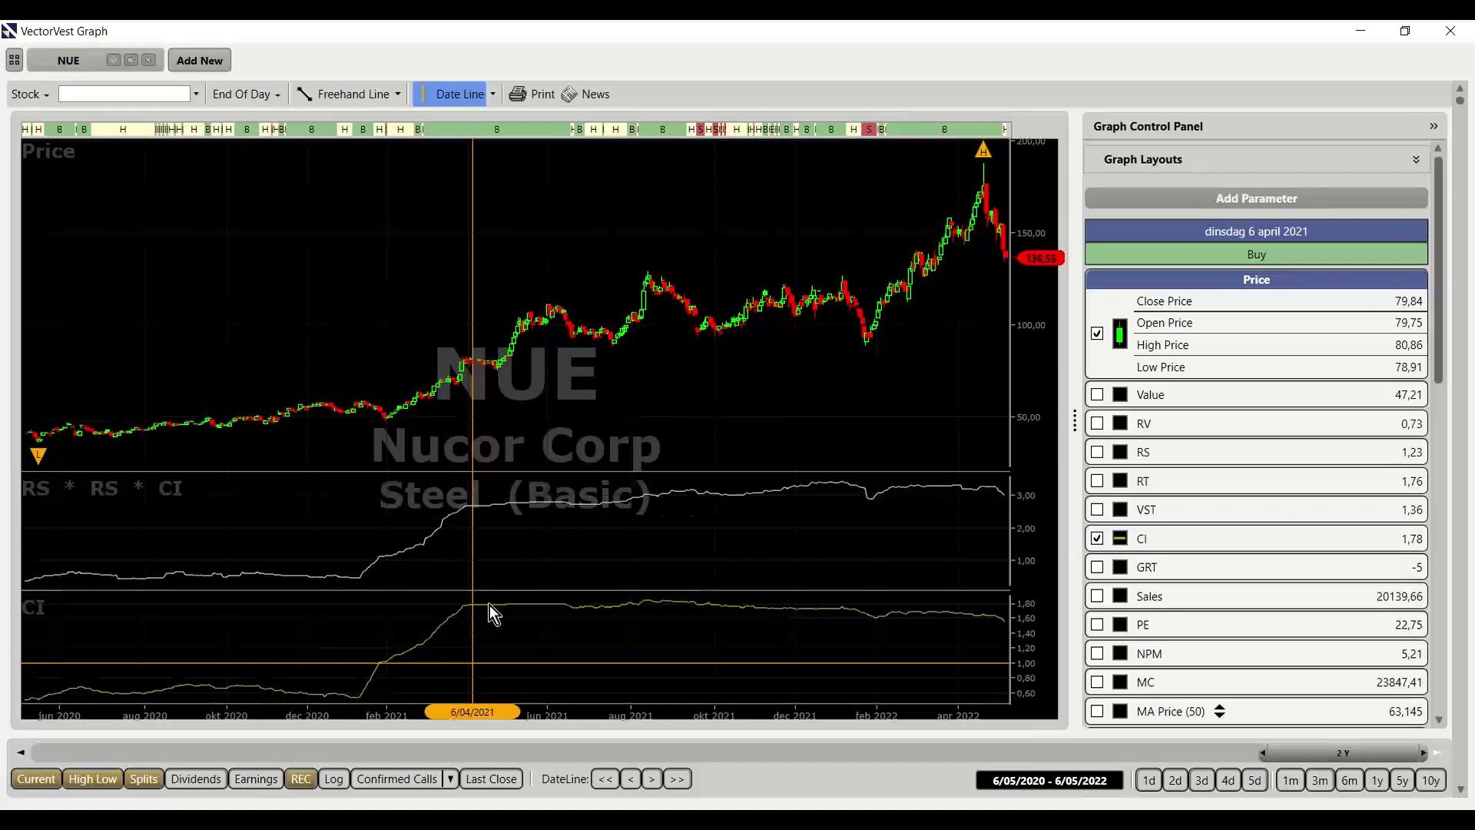
left_click(1168, 540)
scroll(1228, 595, "down", 10)
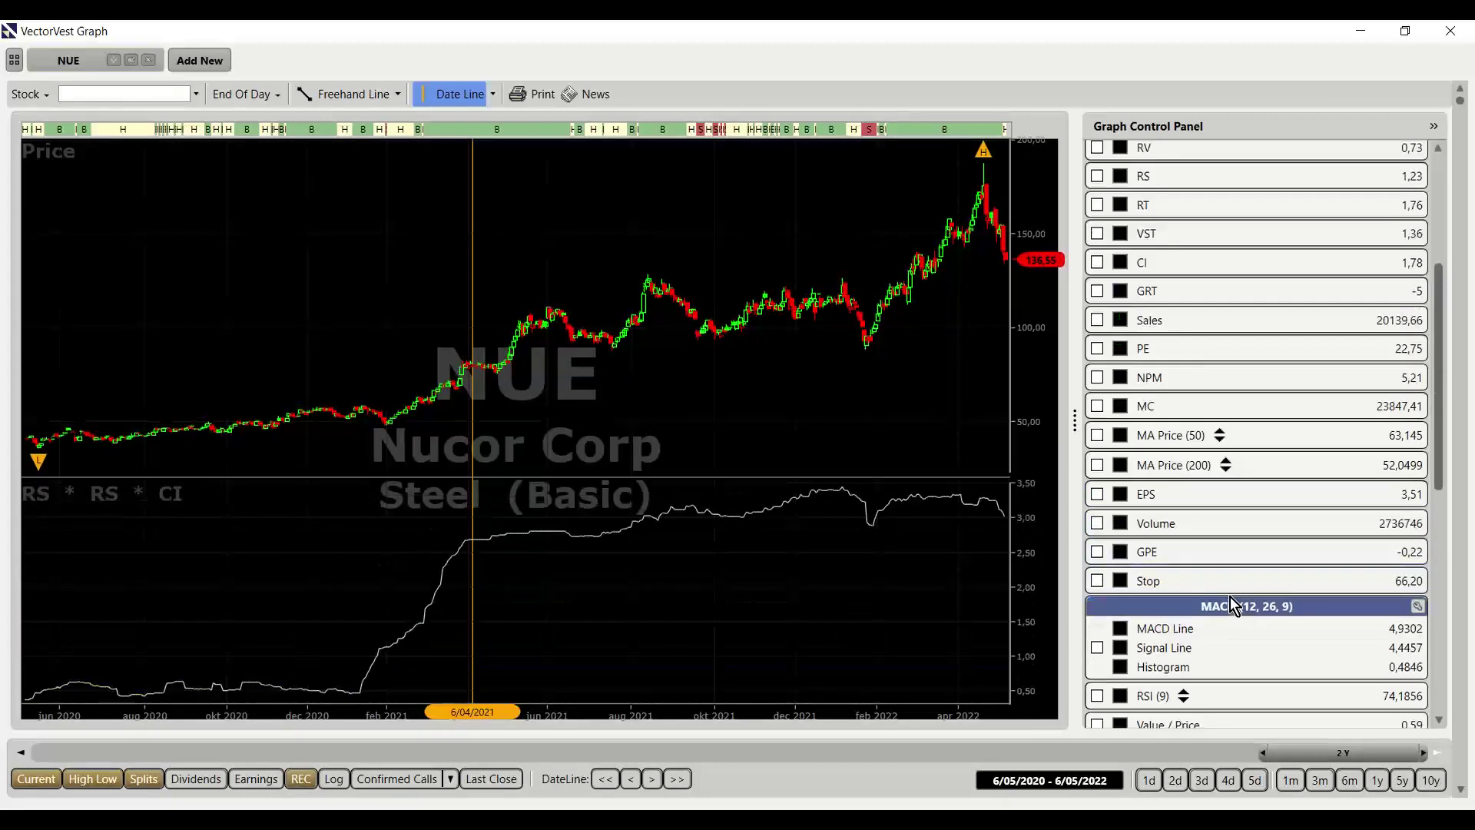
Page through the result graphs to AZO and MOH with RS * RS * CI plotted, and return to AZO
left_click(1460, 788)
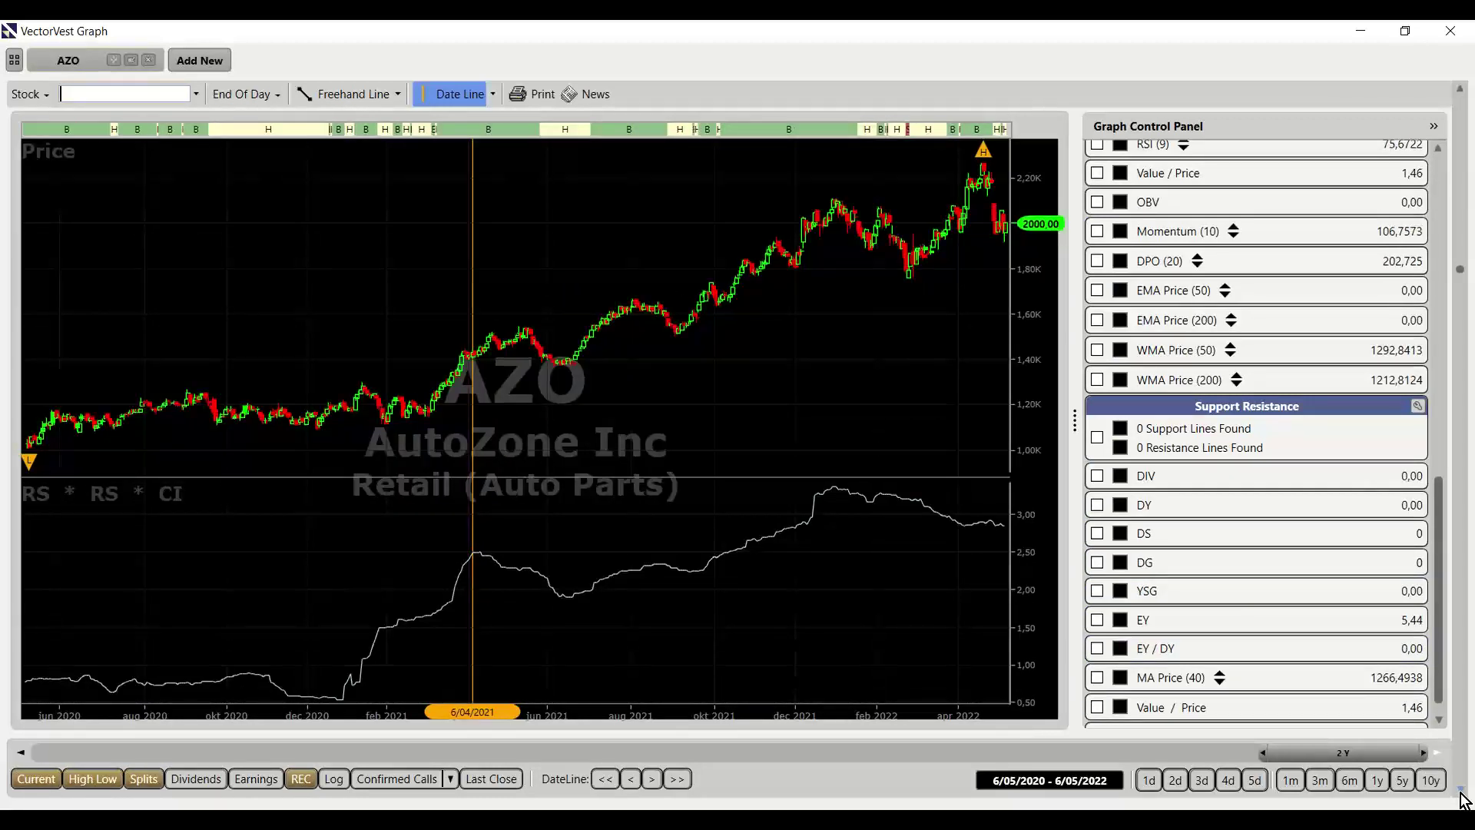
left_click(1460, 792)
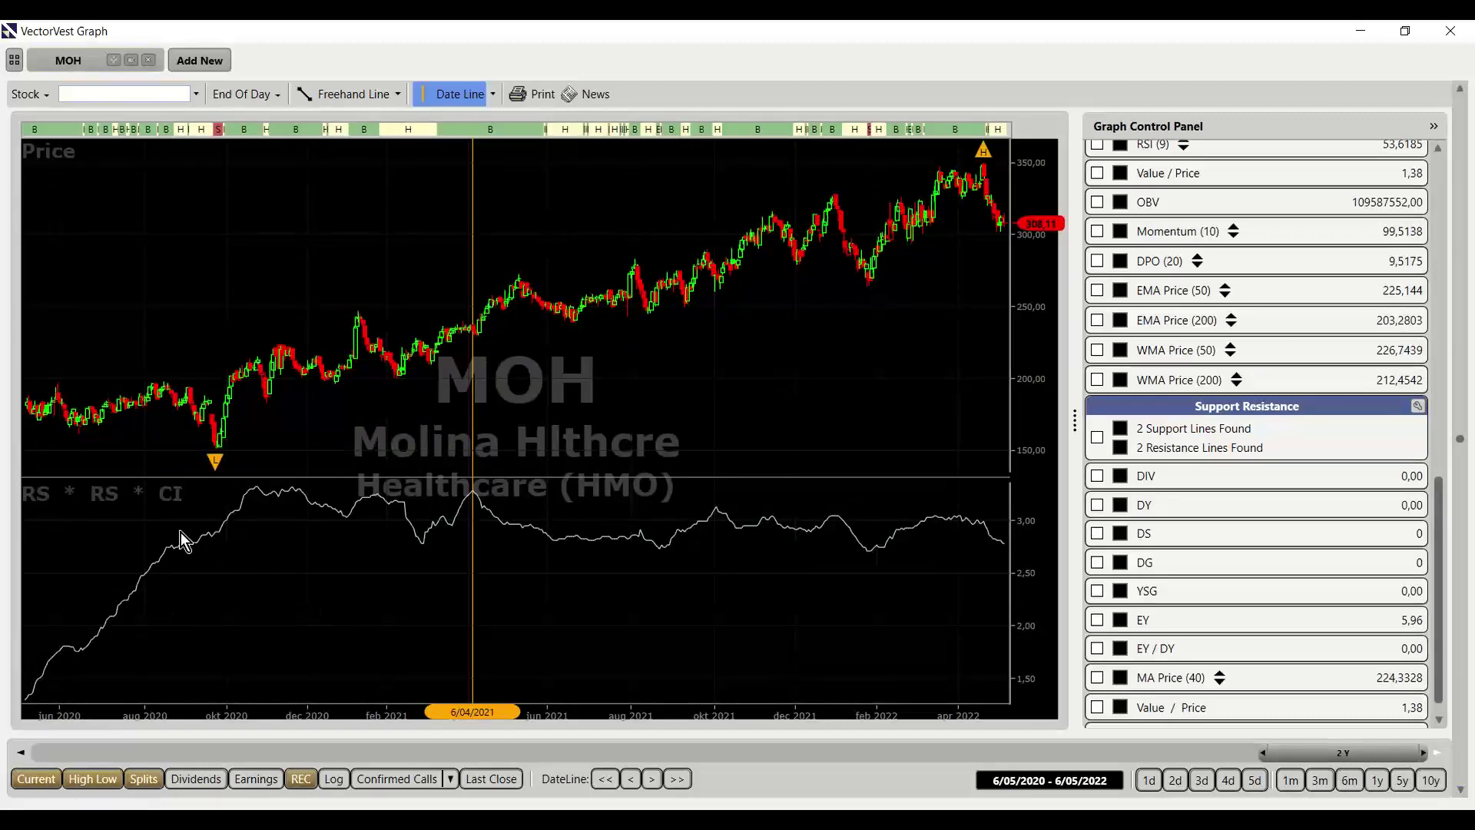
left_click(1460, 90)
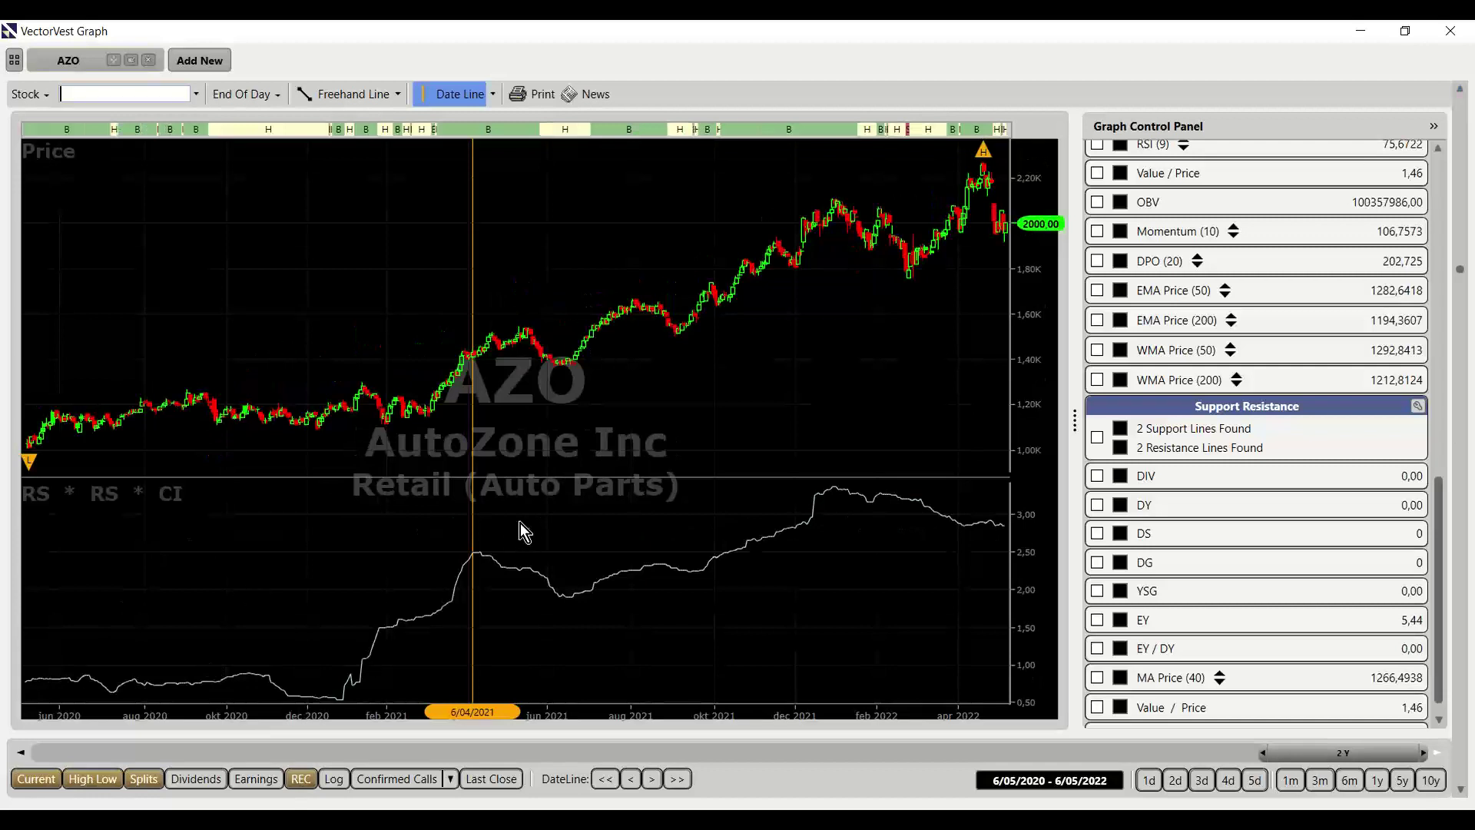
Plot RS under AZO's RS * RS * CI, replace it with CI, and examine CI at 16/12/2020 and 14/04/2021
scroll(1095, 472, "up", 10)
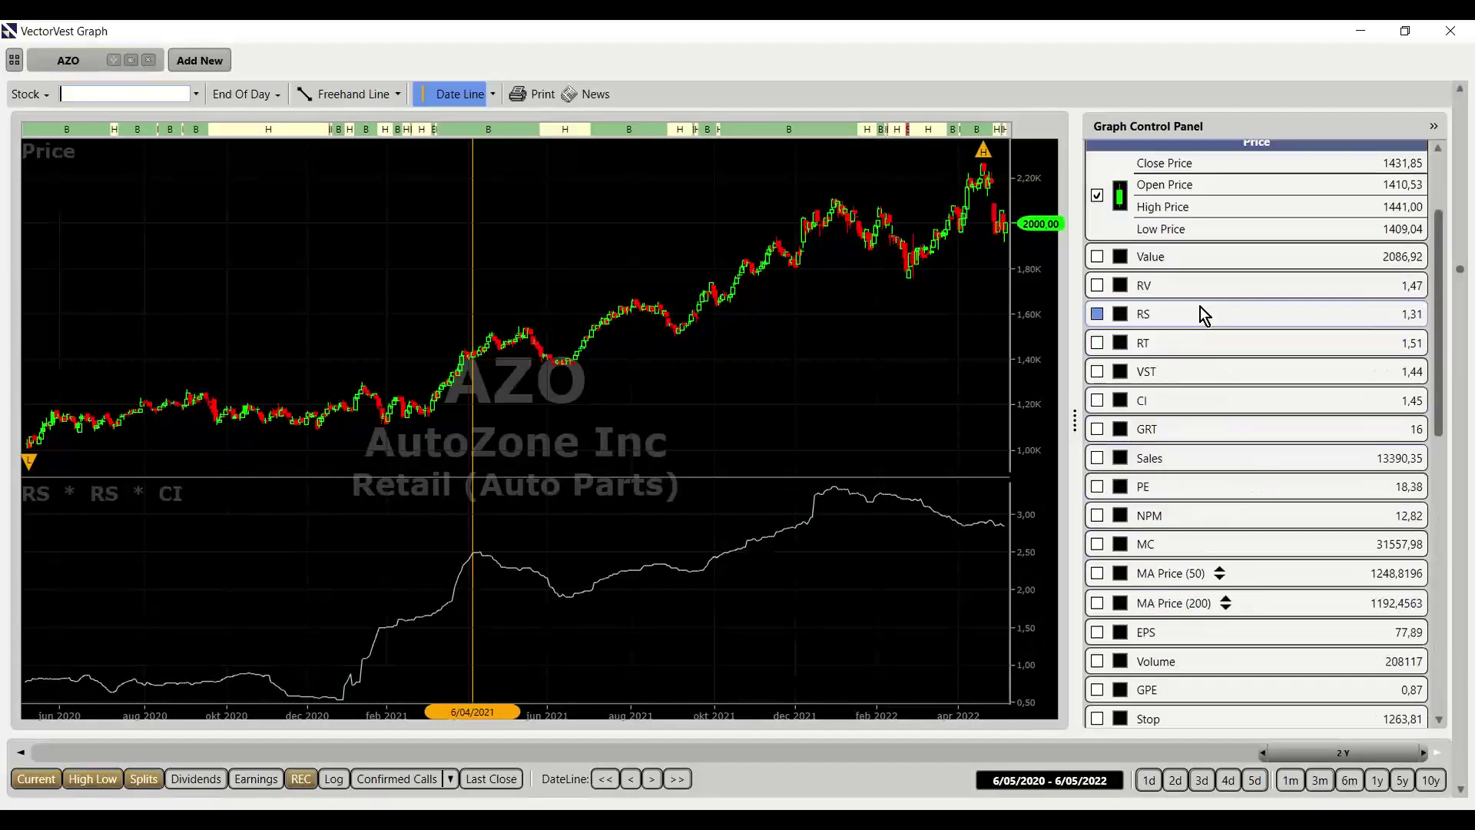
left_click(1097, 313)
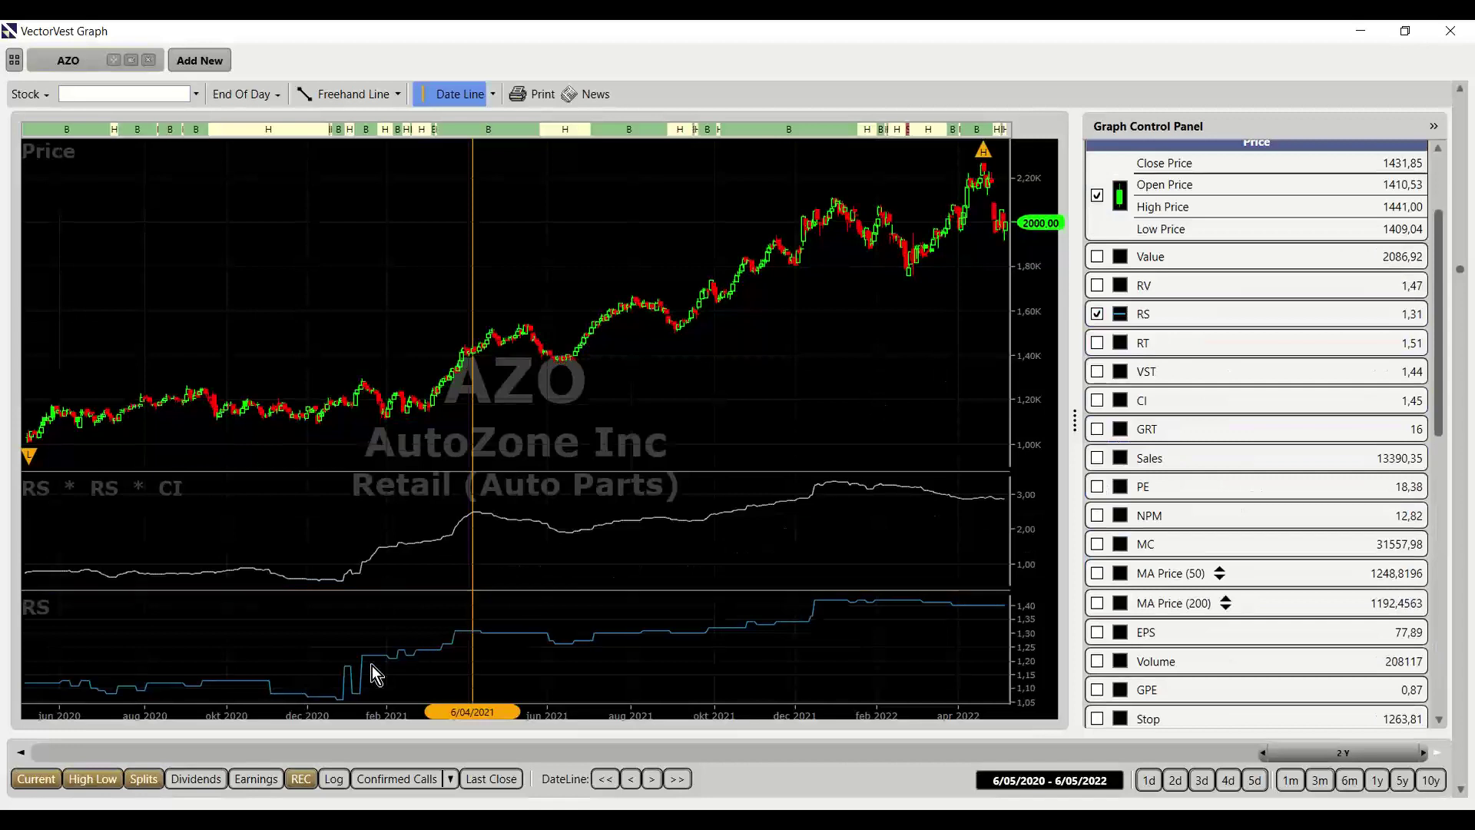
left_click(1152, 319)
left_click(1168, 402)
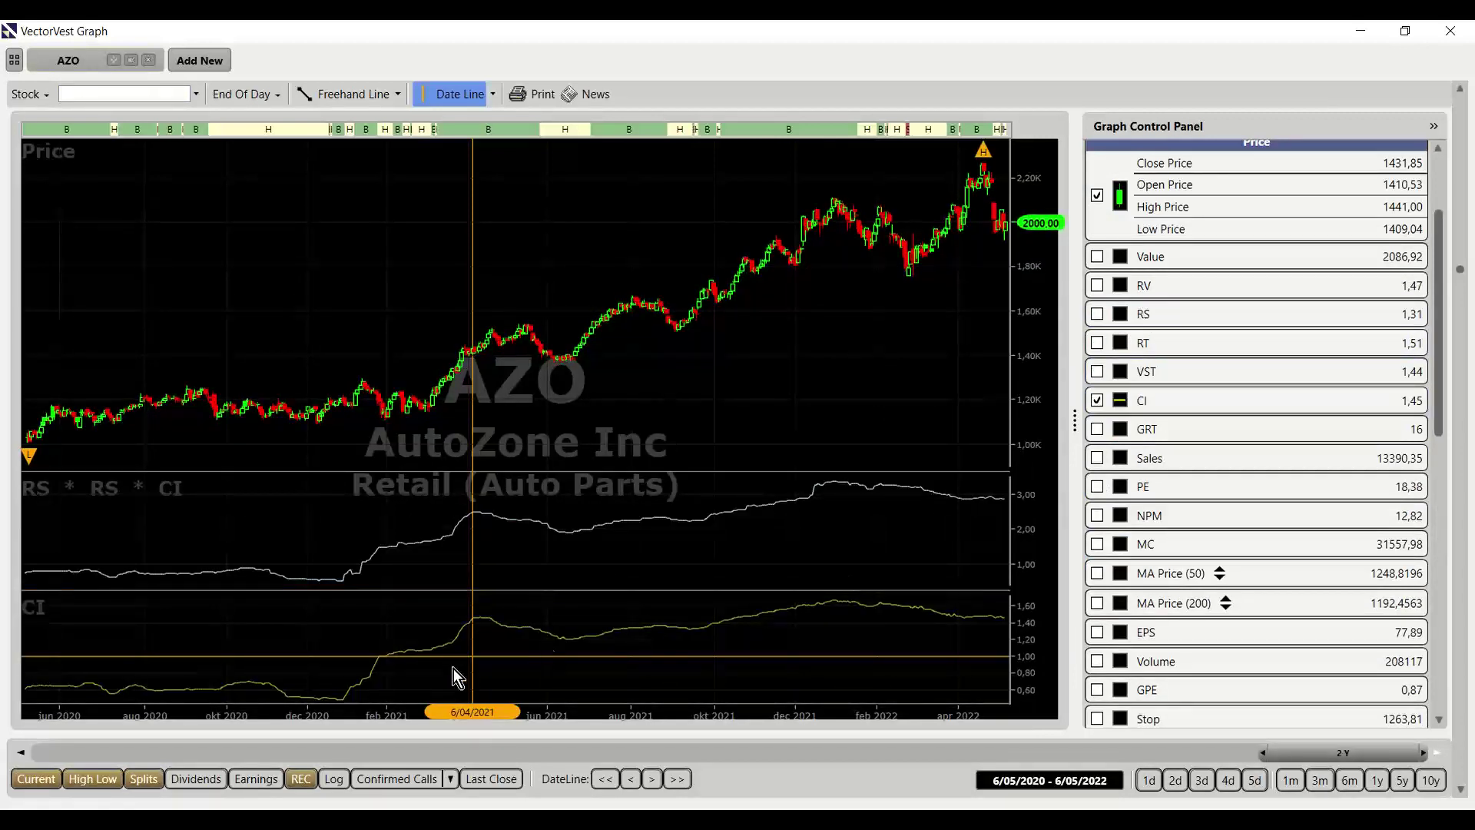
left_click(329, 705)
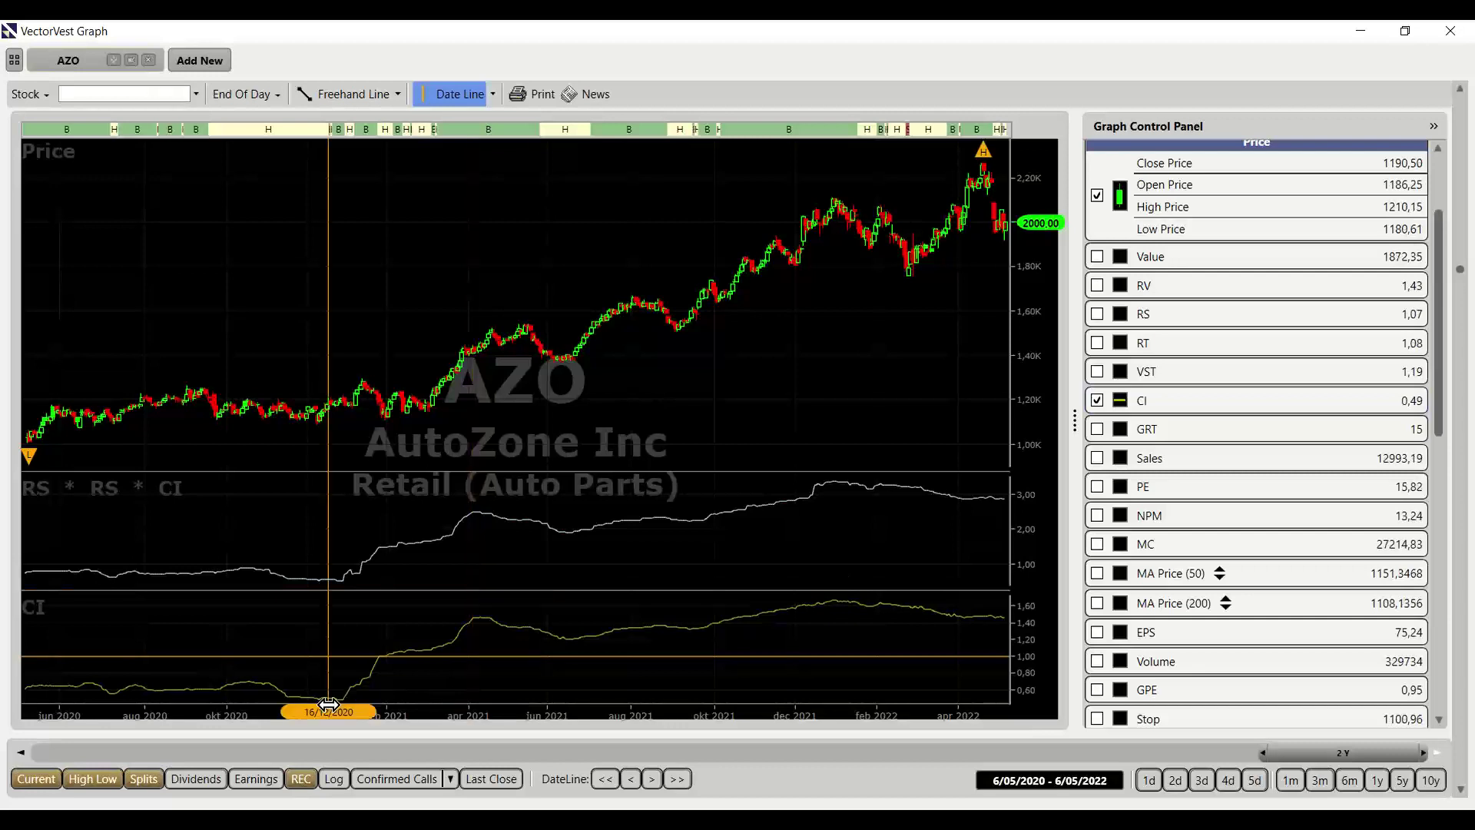
left_click(484, 616)
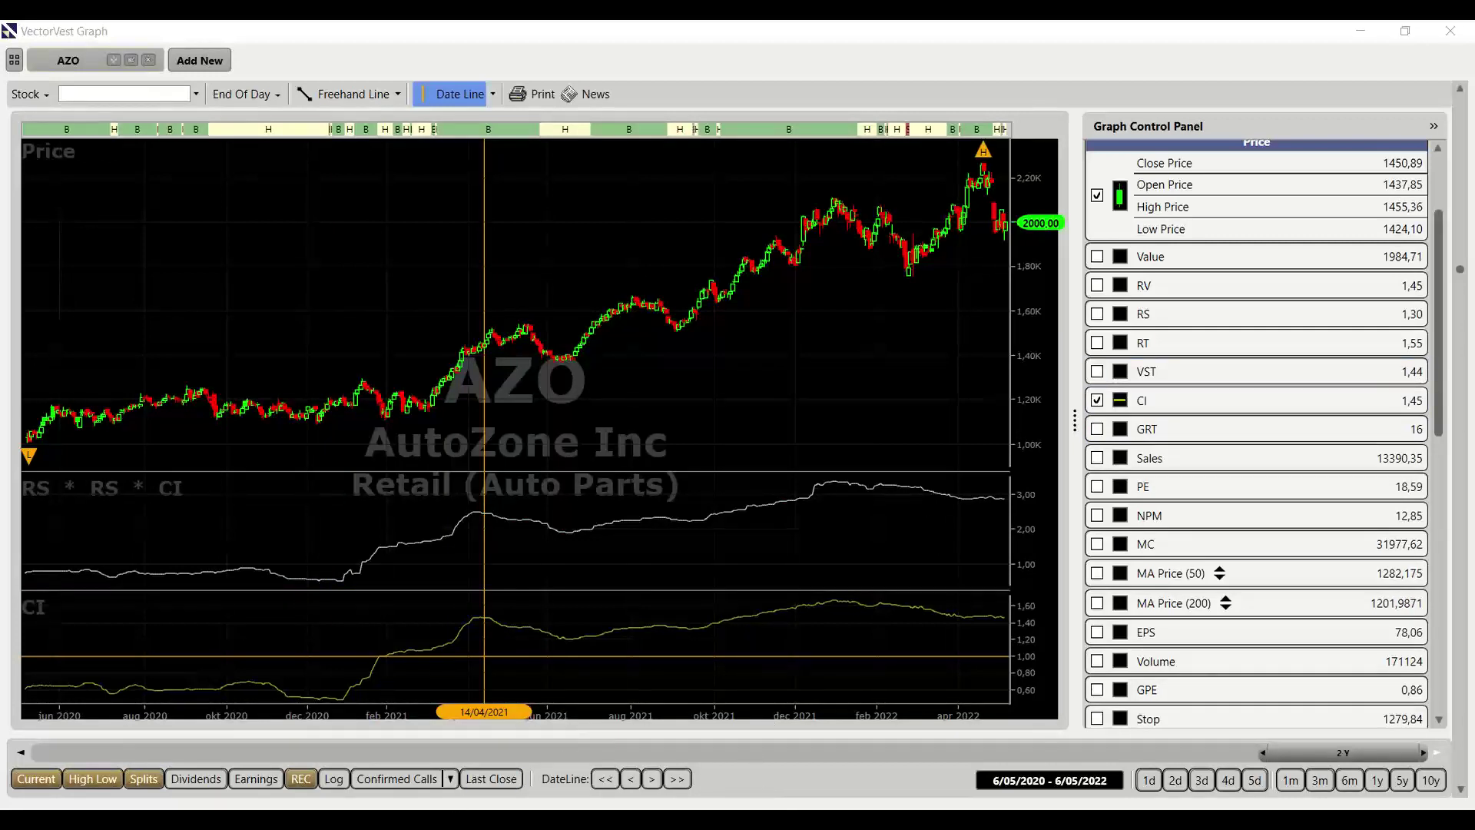
Show the PowerPoint slide on implementing own indicators, and look through the VectorVest Fields offered as UniSearch stock parameters in VectorVest 7 - RealTime
left_click(782, 785)
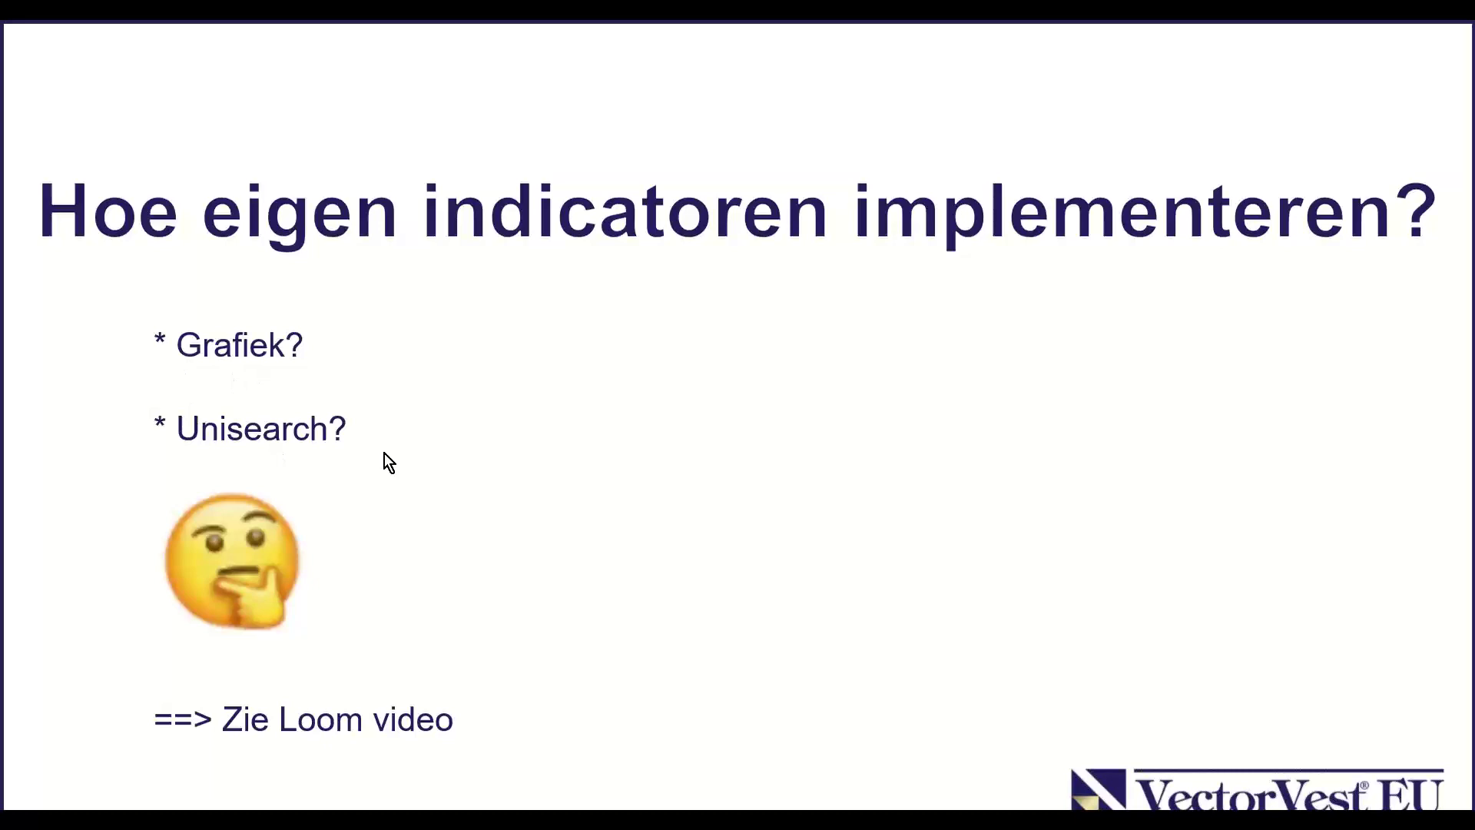
key("alt+Tab")
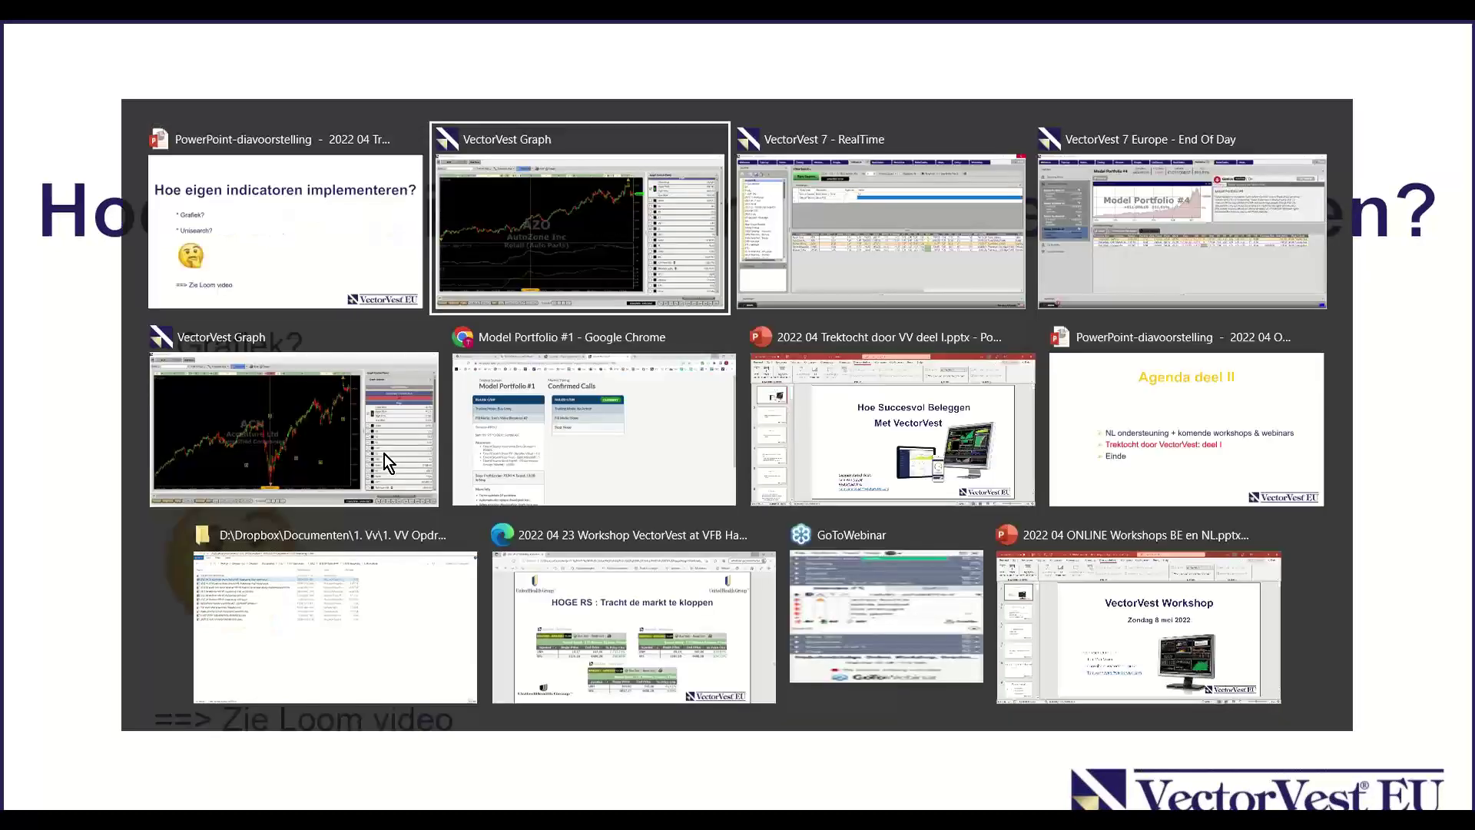
key("alt+Tab")
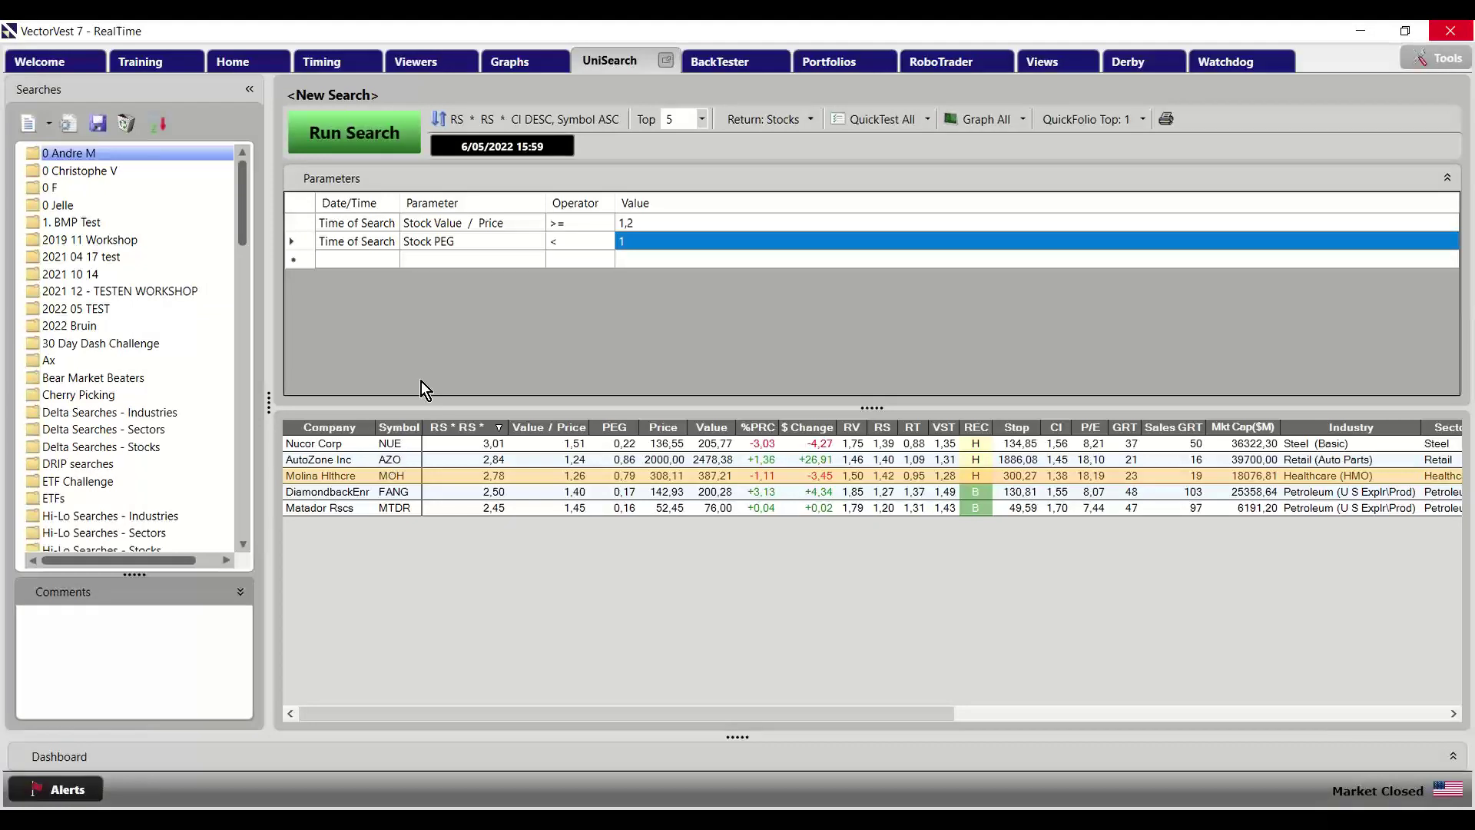
left_click(406, 265)
mouse_move(476, 283)
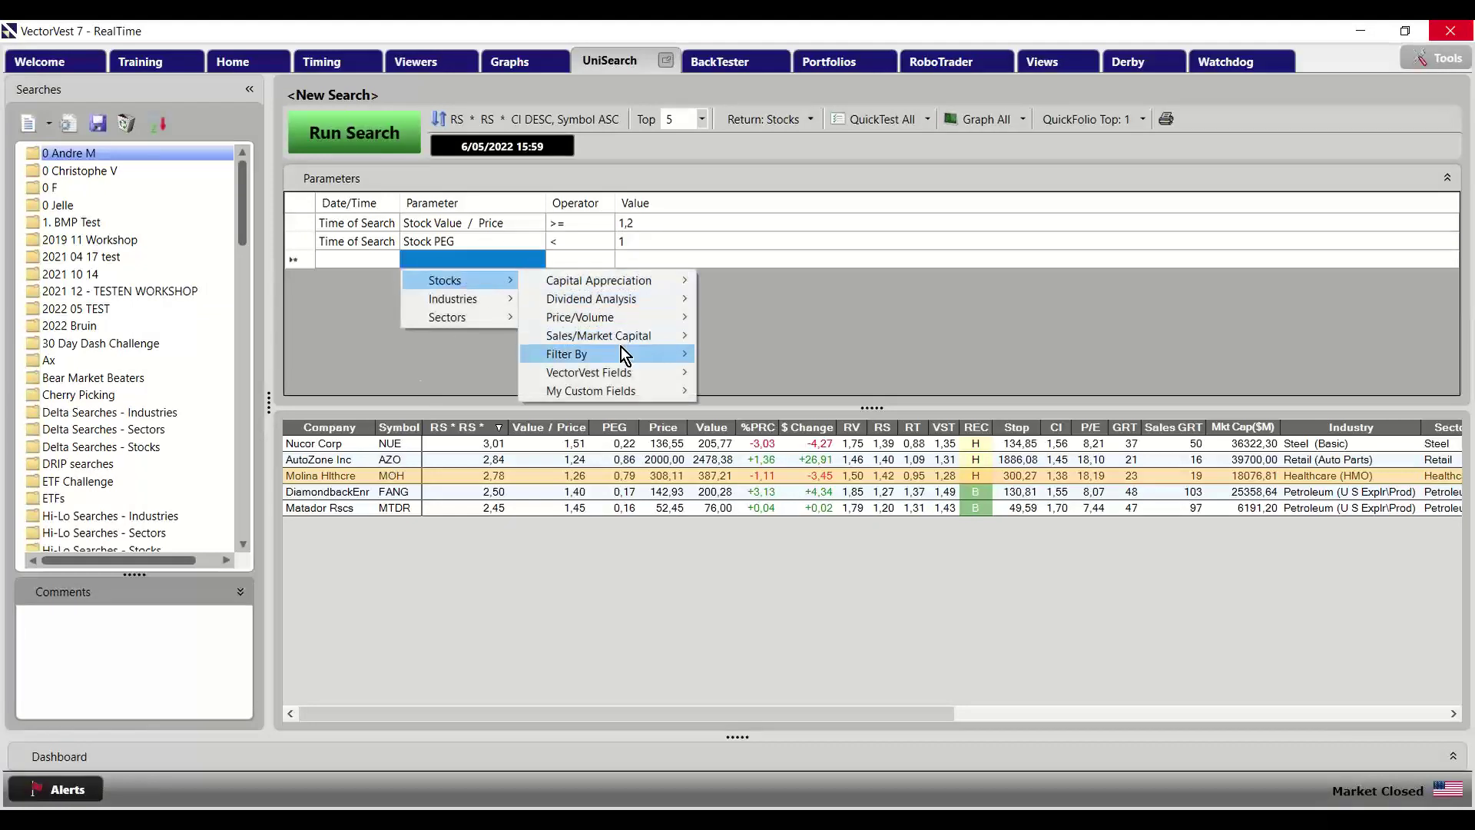
mouse_move(645, 380)
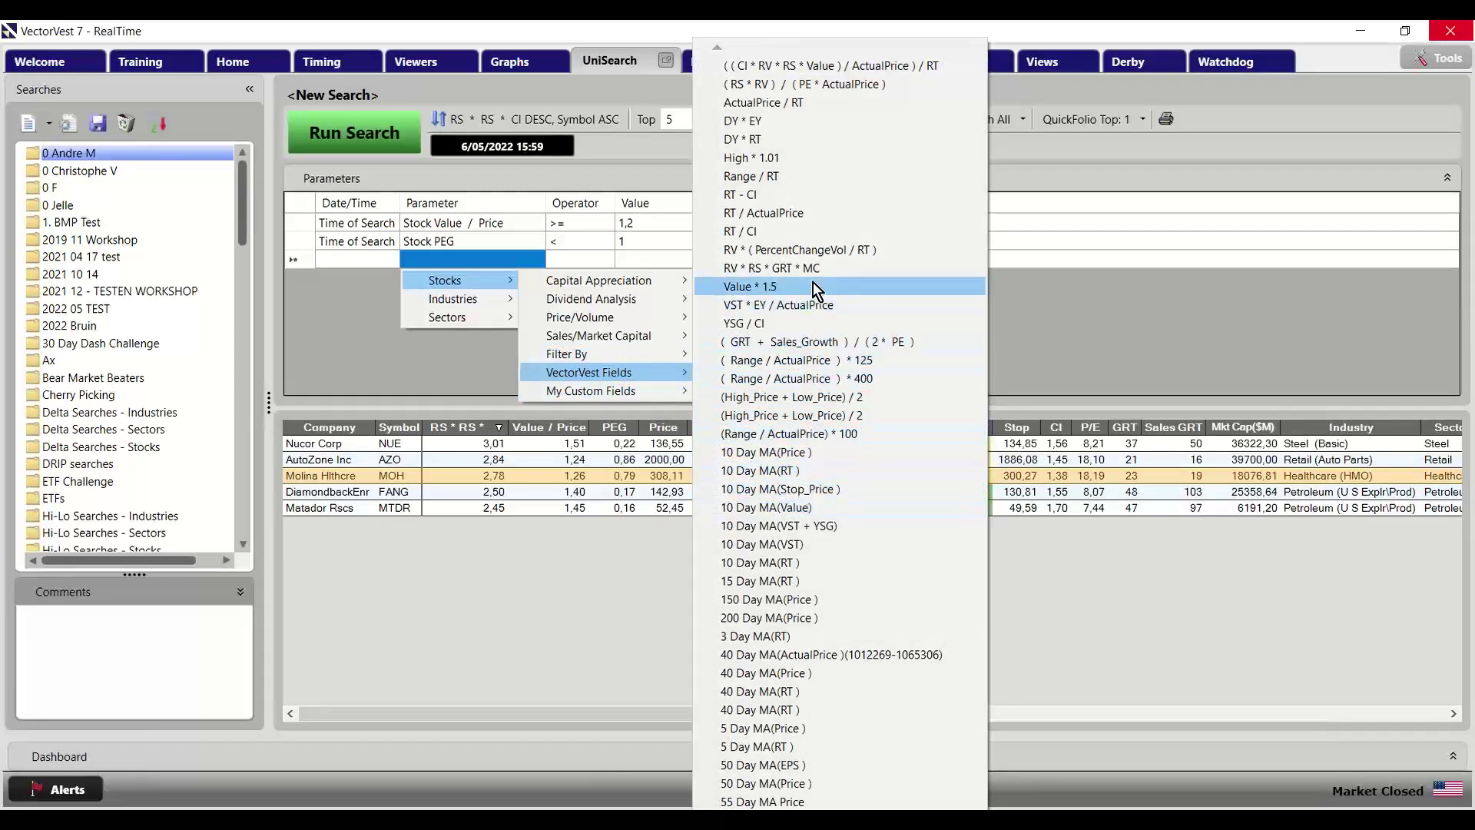
left_click(348, 376)
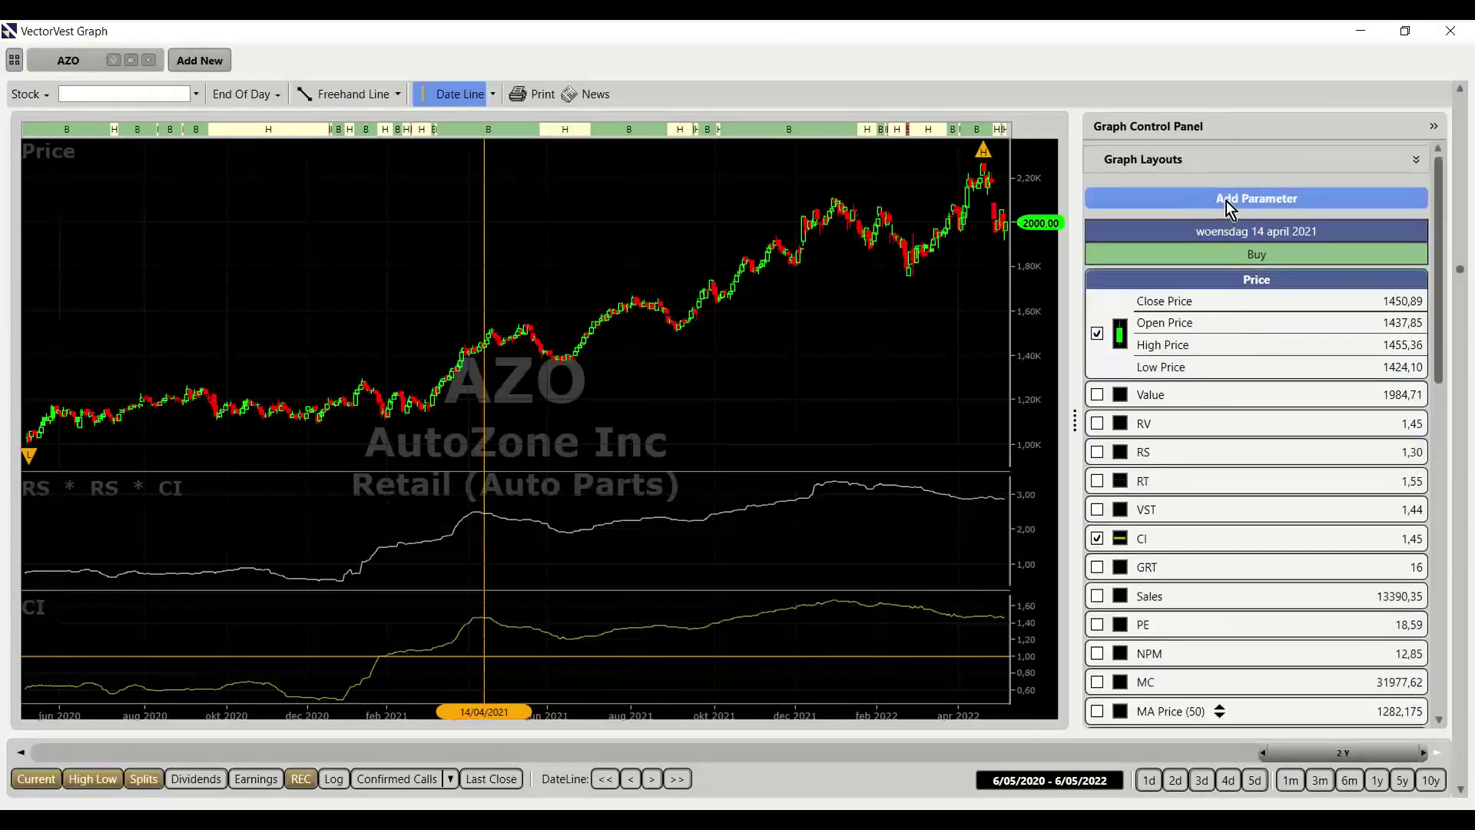
Look through the VectorVest Fields that can be added as parameters to the AZO graph, without adding any
left_click(1226, 200)
mouse_move(1167, 330)
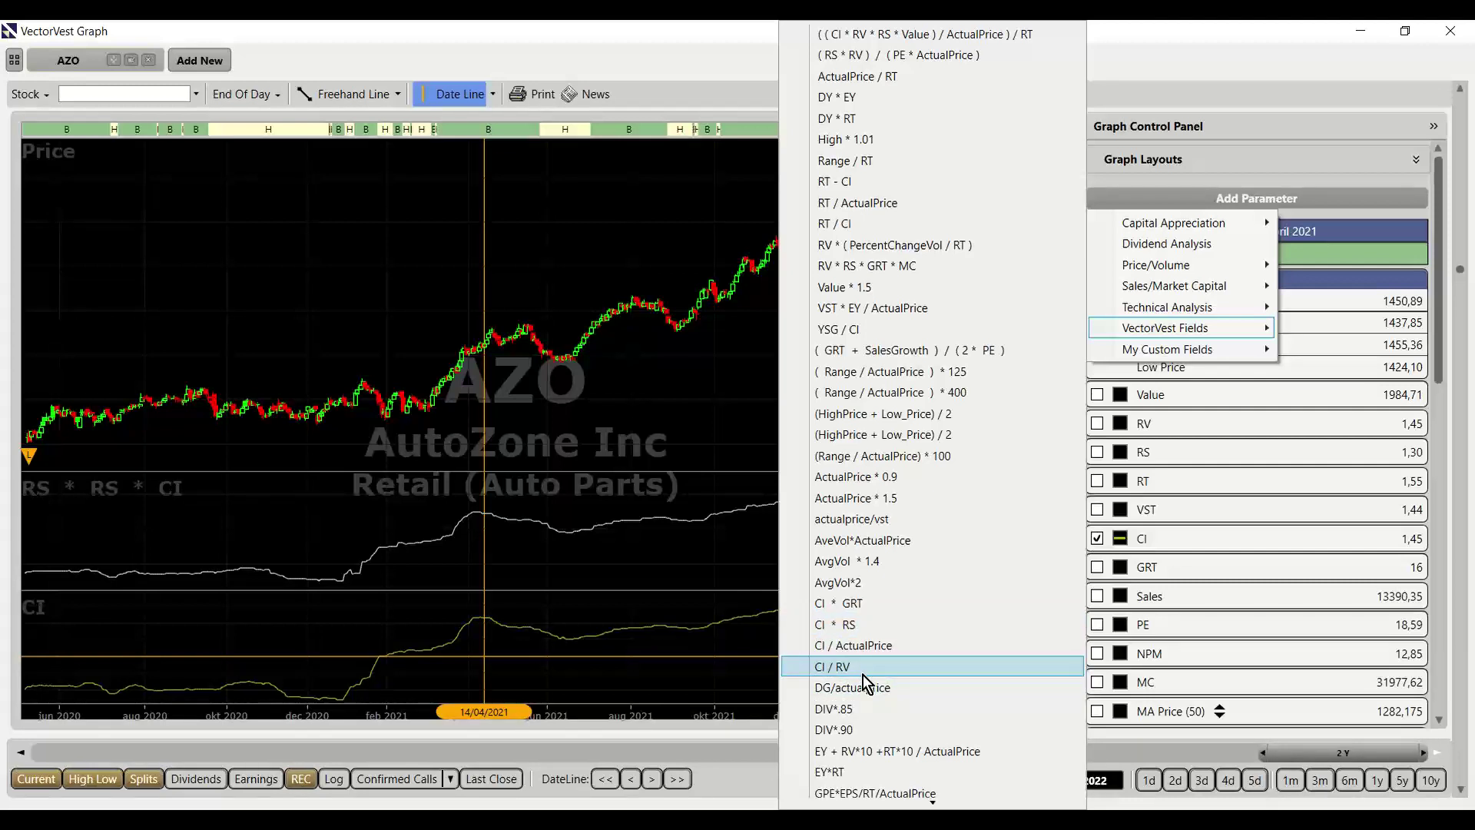
left_click(1206, 47)
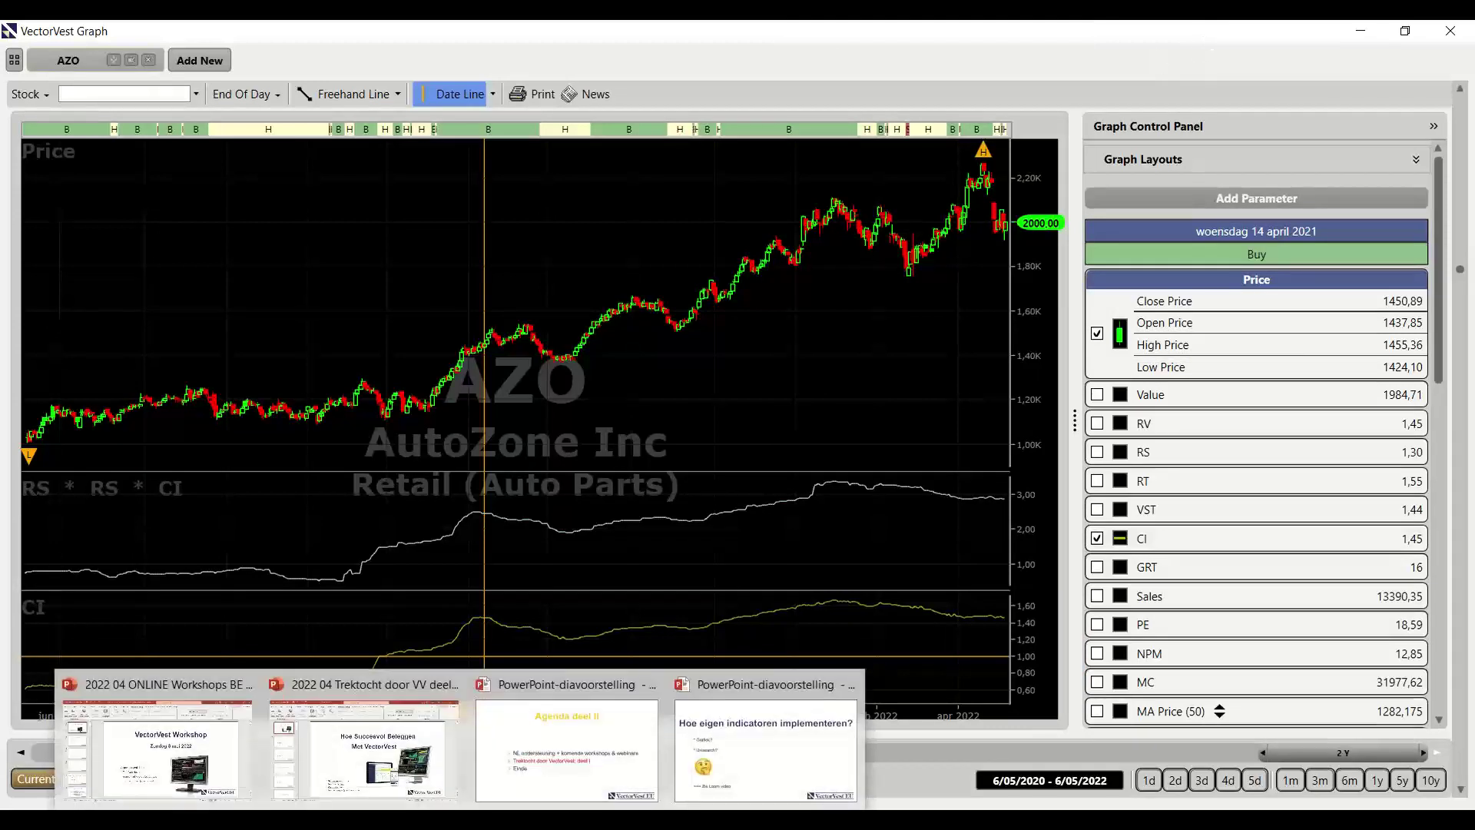
Switch to the PowerPoint slideshow and advance to the slide "Stijgende industrieën / sectoren?"
left_click(674, 775)
key("Right")
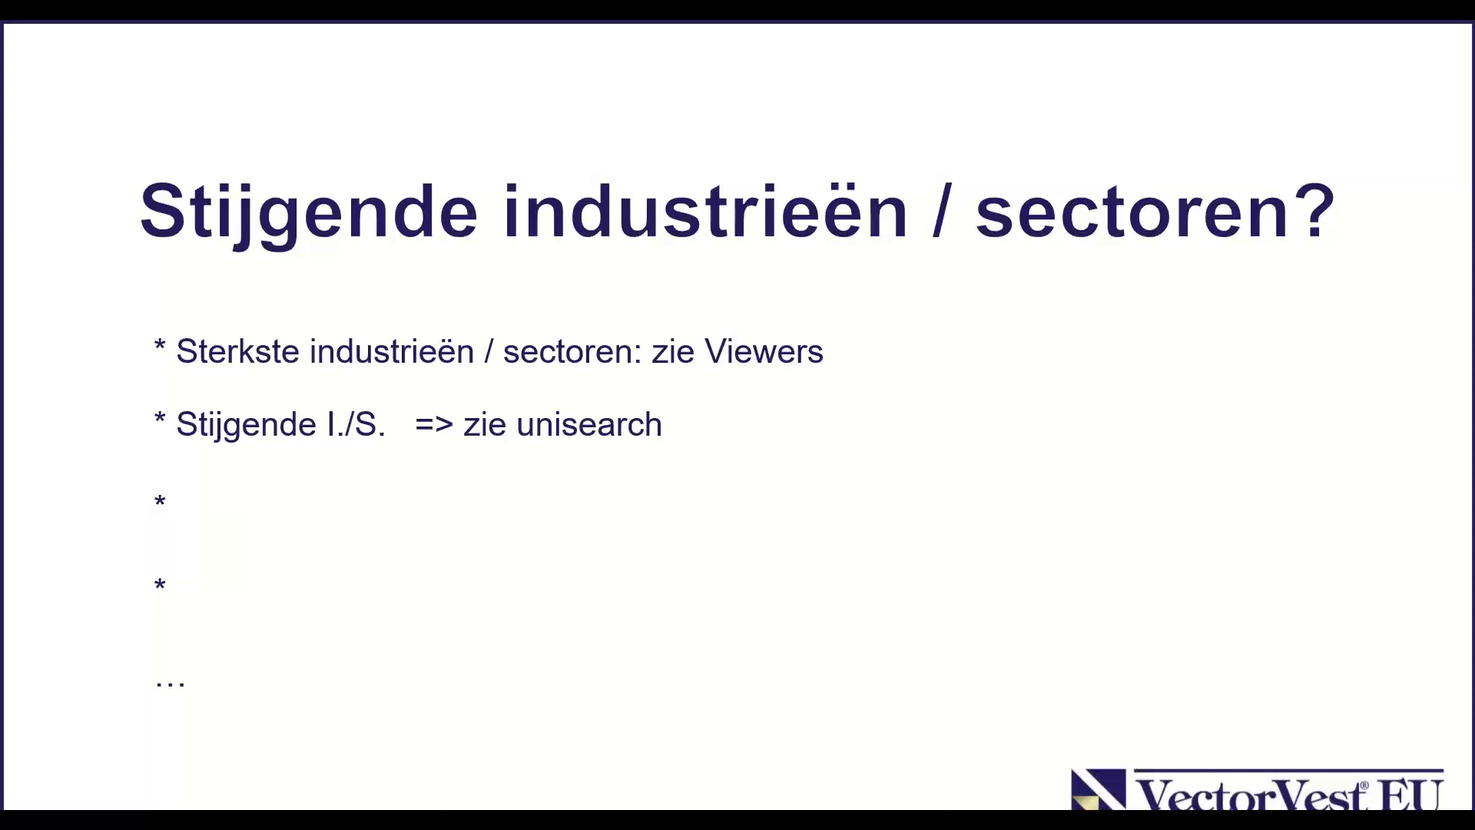
Switch to VectorVest 7 - RealTime and open the Sector Viewer ranked by RT
key("alt+Tab")
key("alt+Tab")
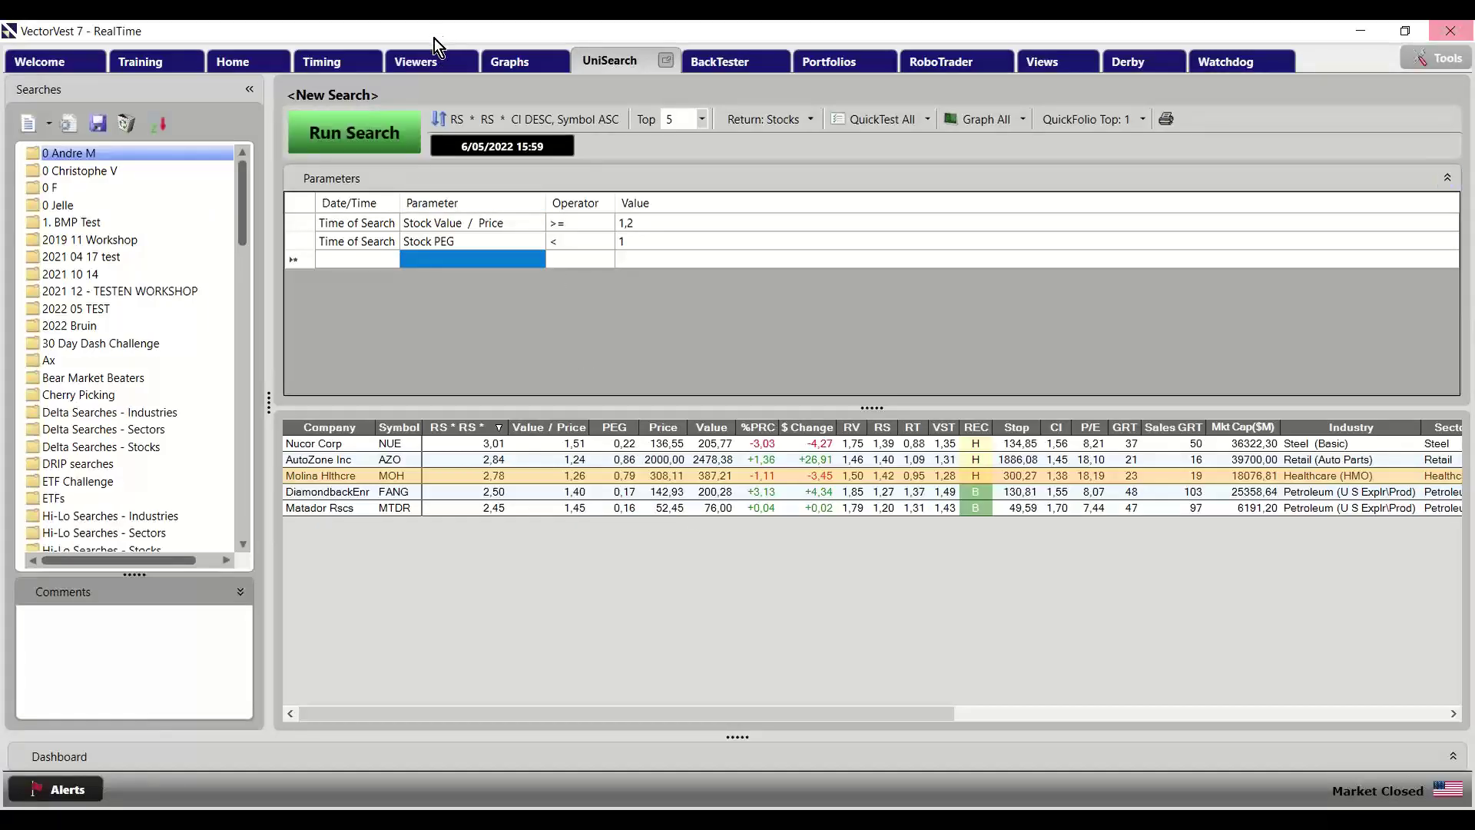
left_click(416, 62)
left_click(78, 297)
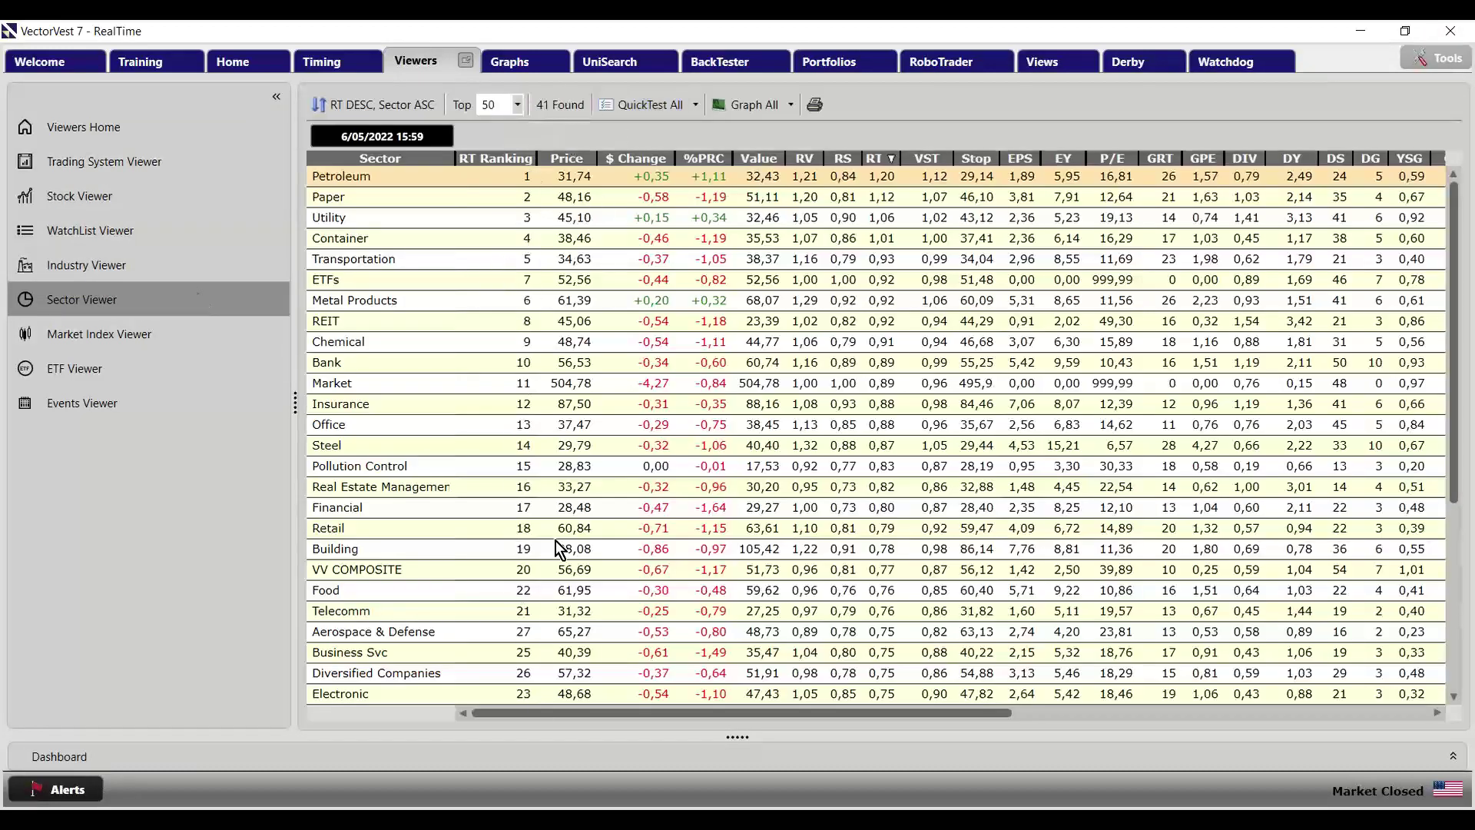
Select the sectors Petroleum through Container in the RT ranking, and open the Industry Viewer to examine the strongest industries
left_click(891, 242)
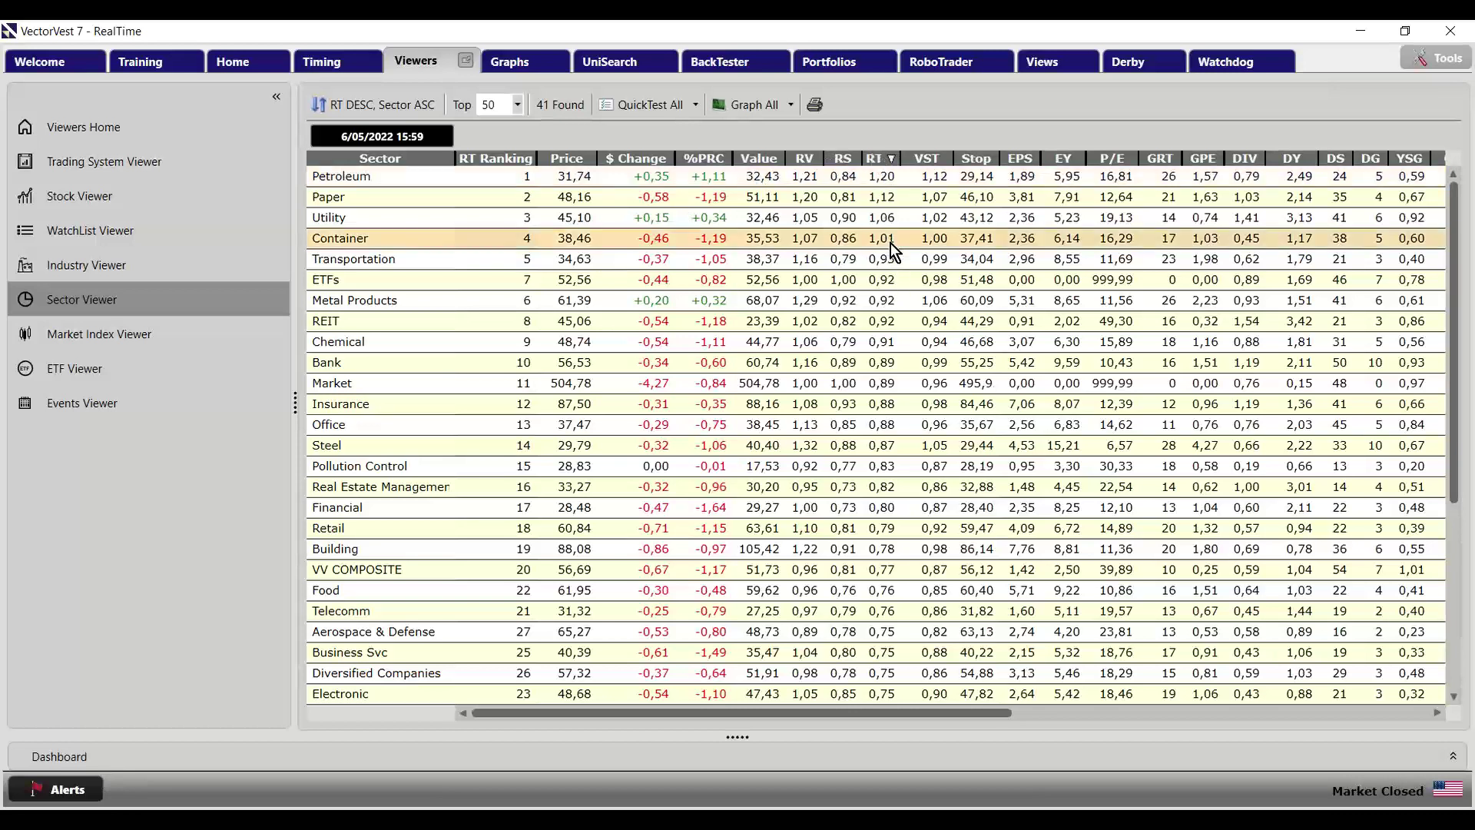
left_click(886, 183, "shift")
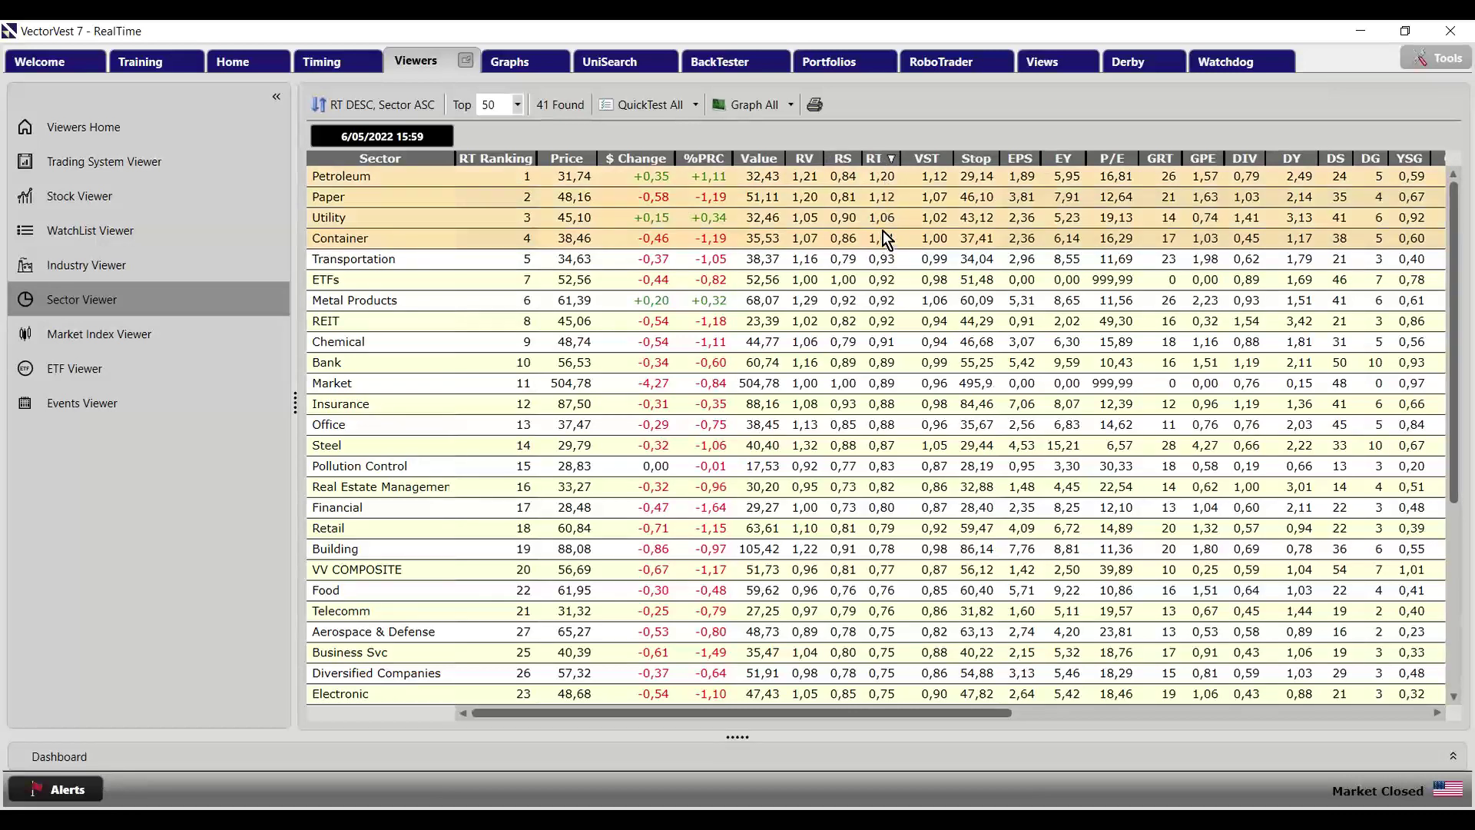
left_click(76, 264)
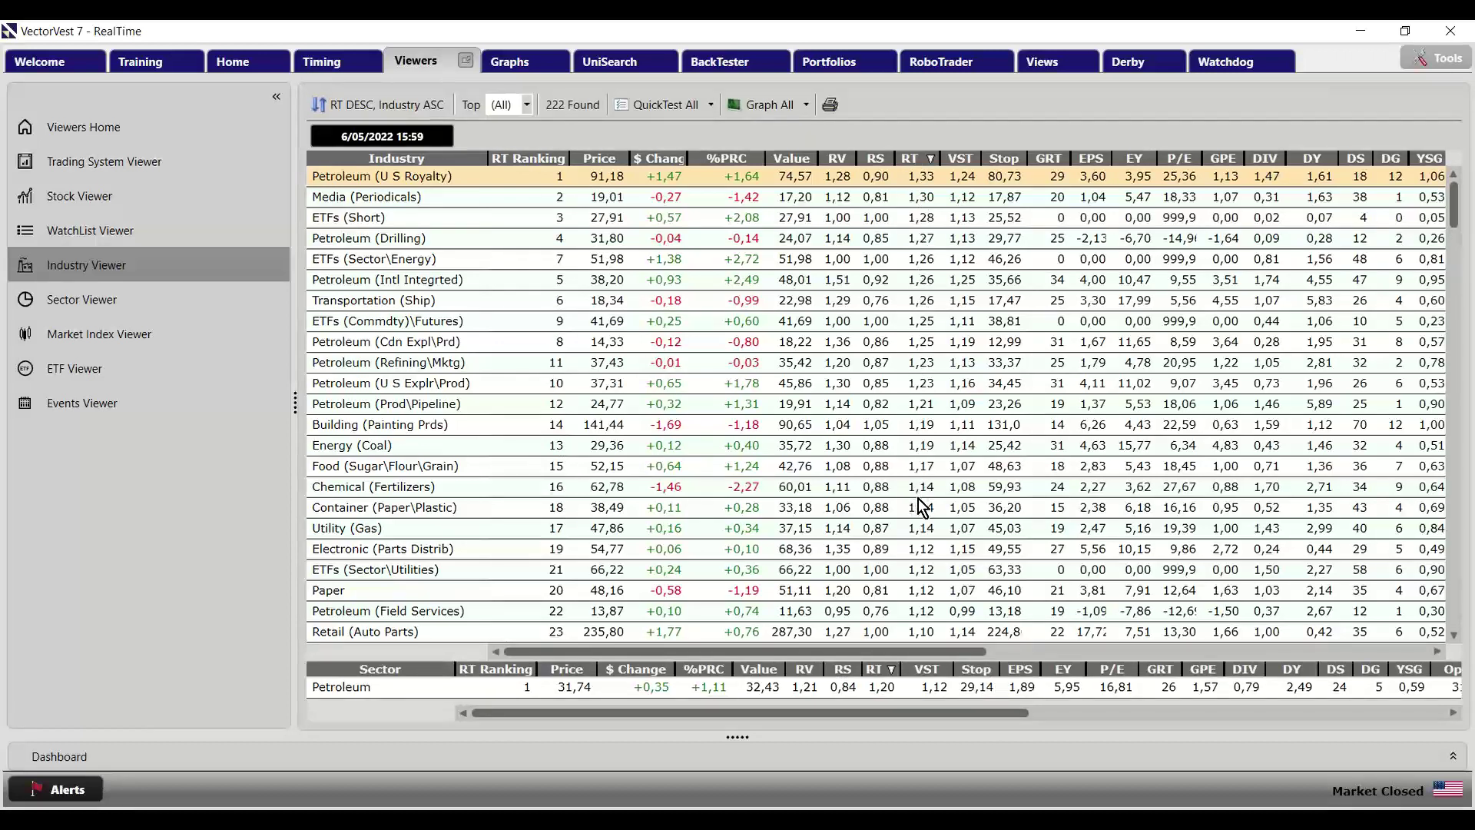
Return to UniSearch and expand the "Trends - Persistent Trends" folder of saved searches
left_click(612, 64)
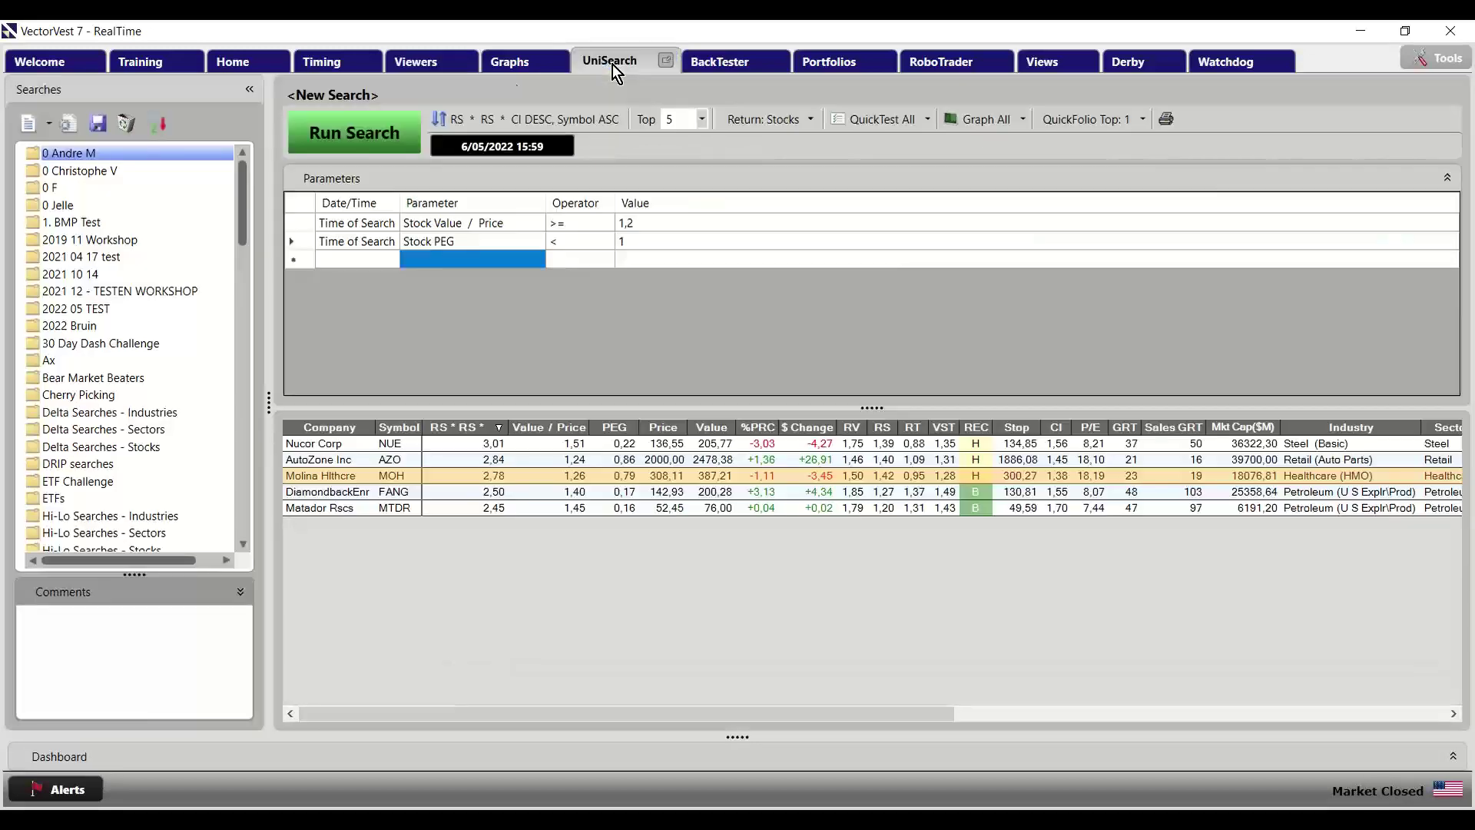
scroll(118, 374, "down", 15)
scroll(118, 375, "down", 12)
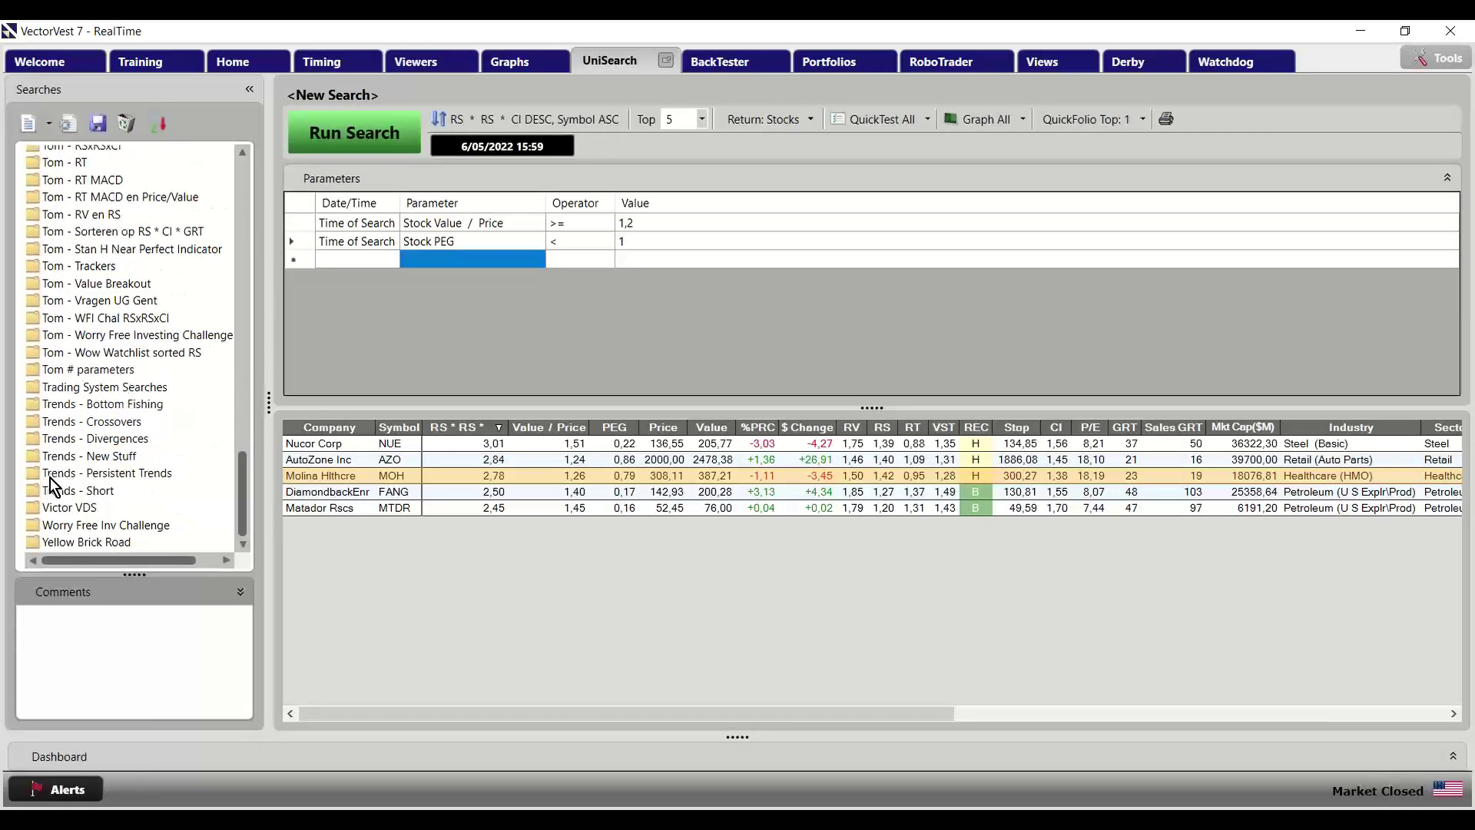
double_click(96, 472)
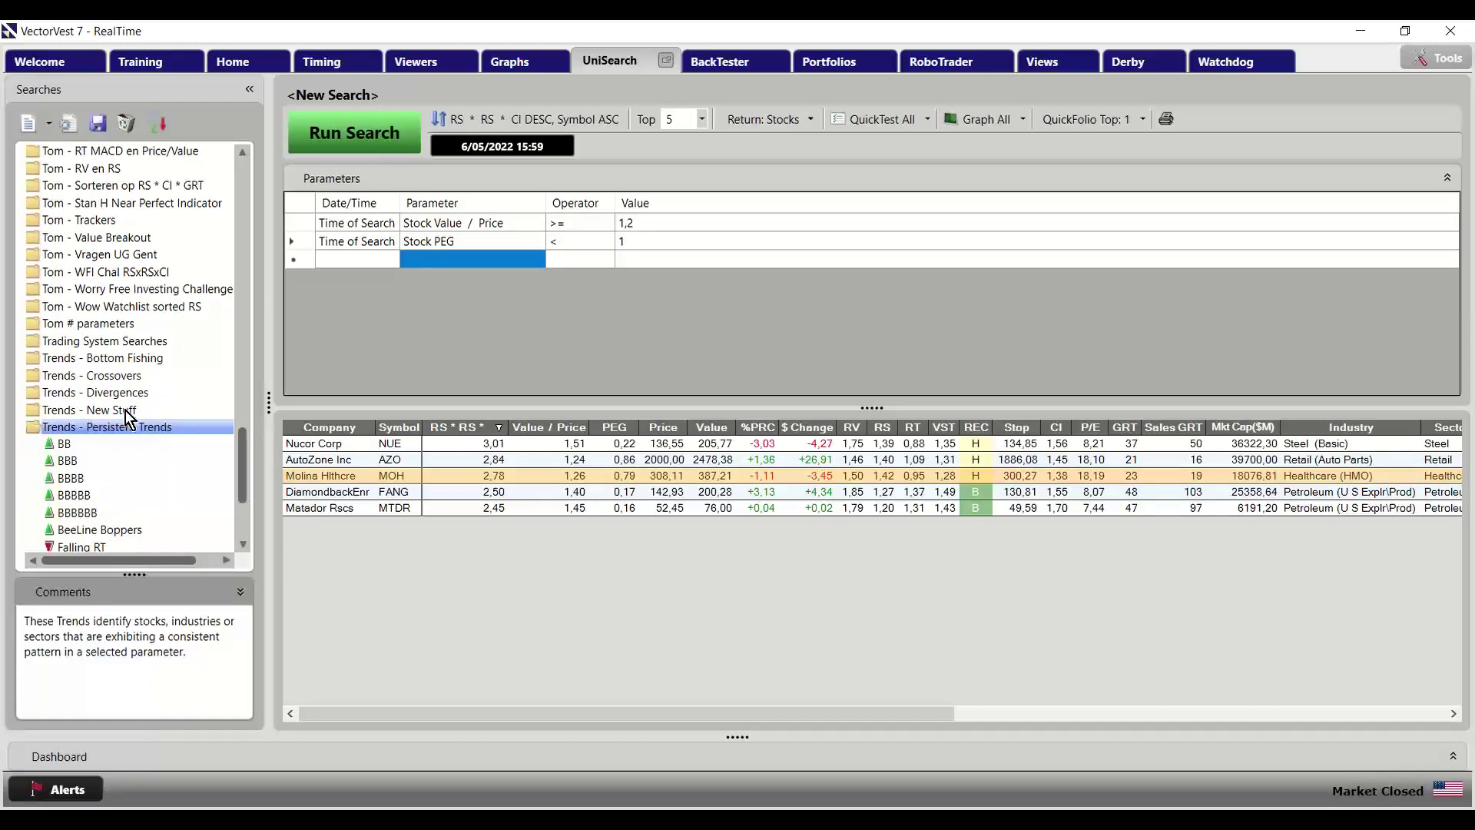
Open the saved search "Persistently Rising Sectors" without saving the modified search, and run it
scroll(129, 419, "down", 4)
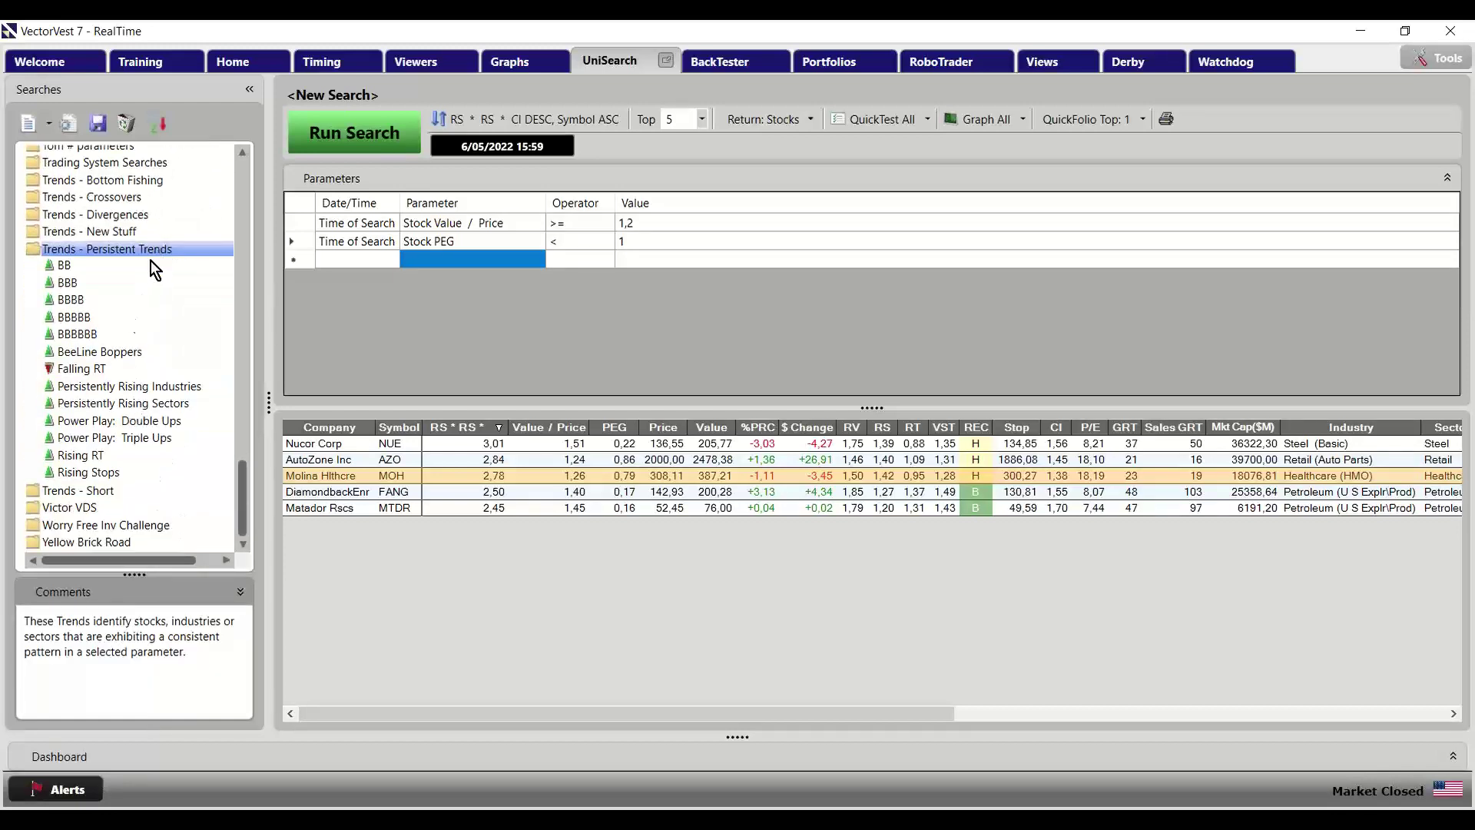
left_click(107, 401)
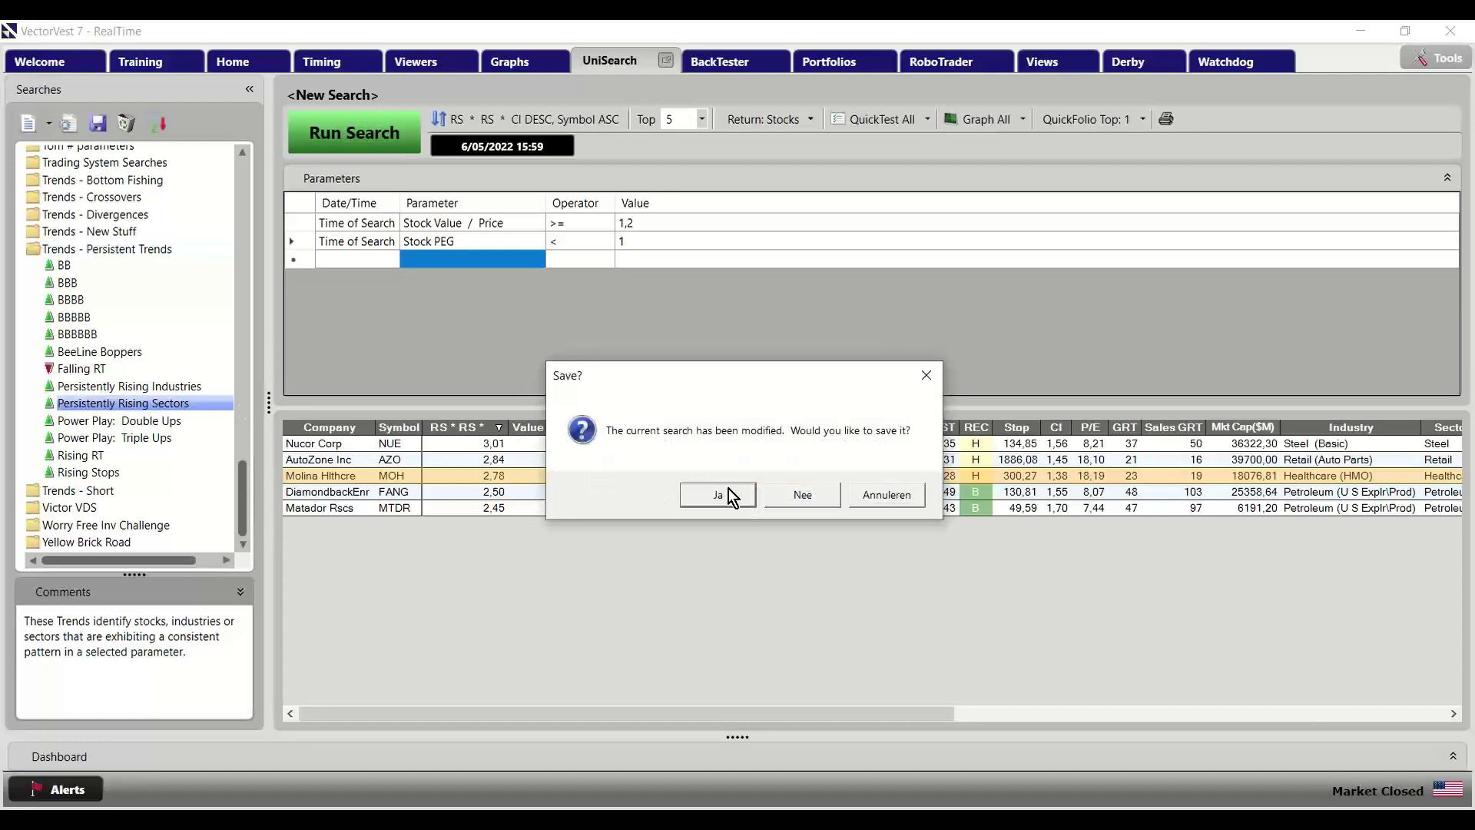
left_click(791, 491)
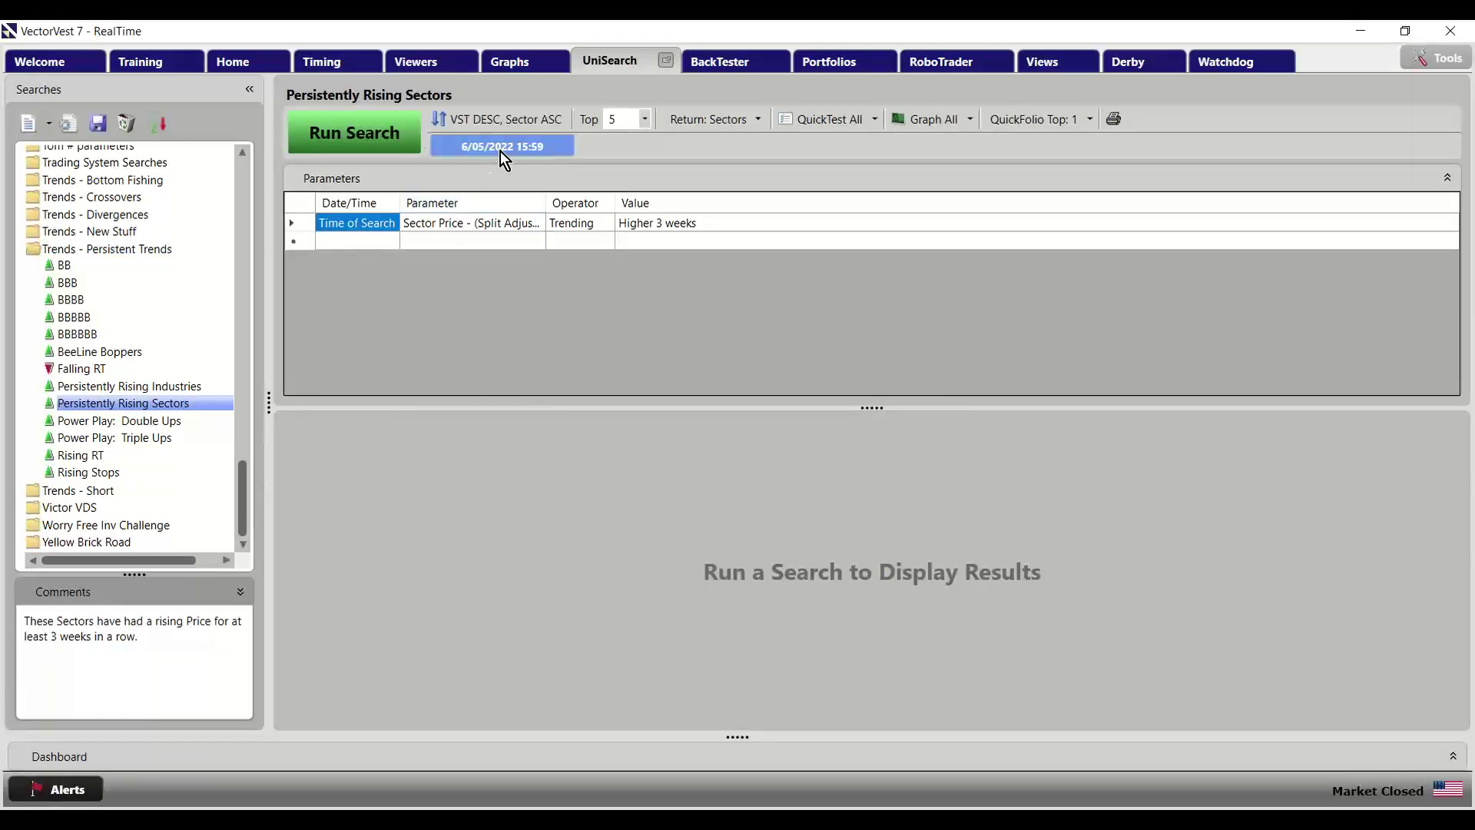
left_click(361, 131)
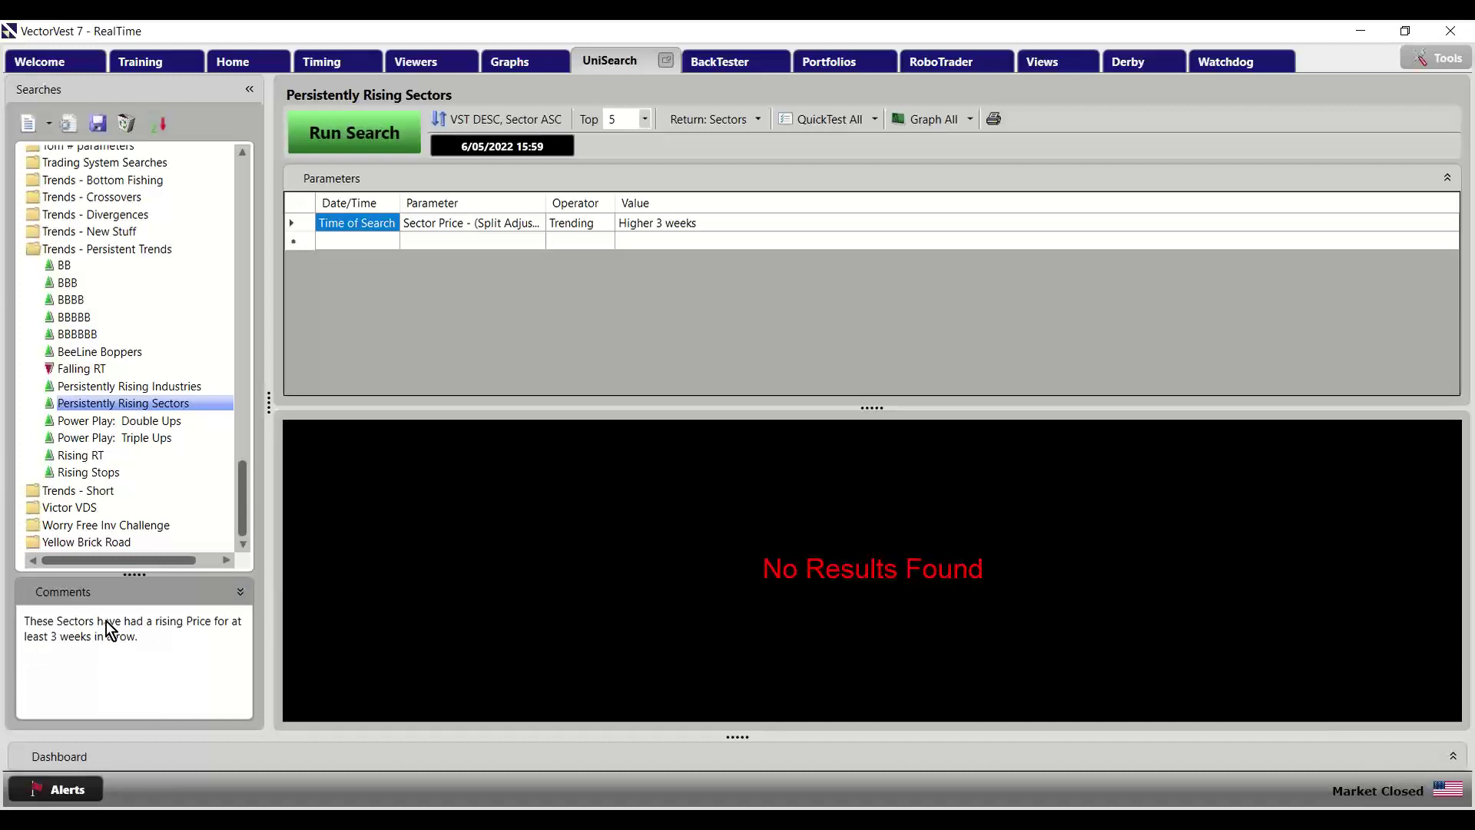
Run the saved search "Persistently Rising Industries" and open the industry graph of ETFs (Short) in a maximized window
left_click(141, 386)
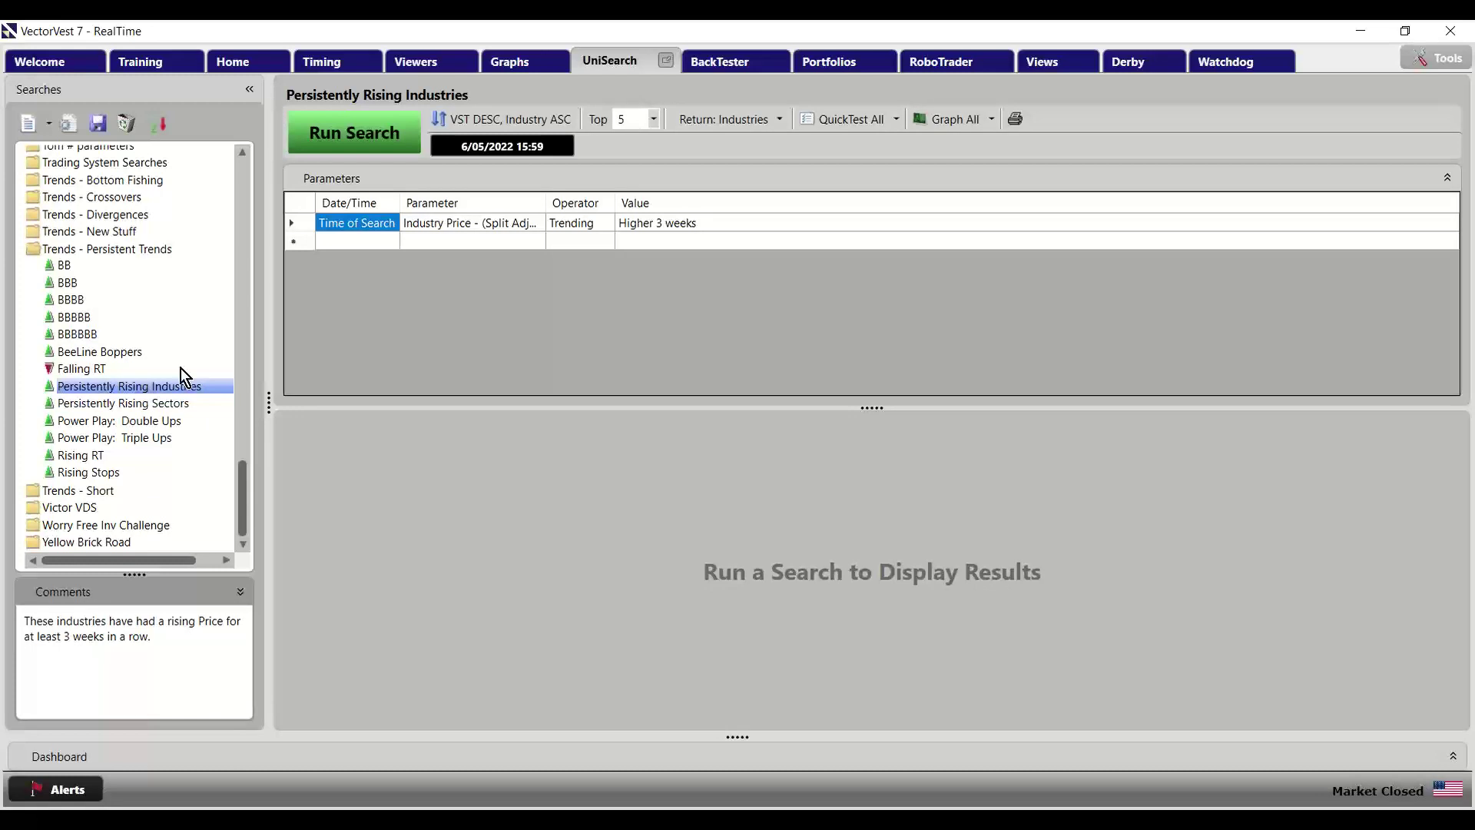
left_click(359, 137)
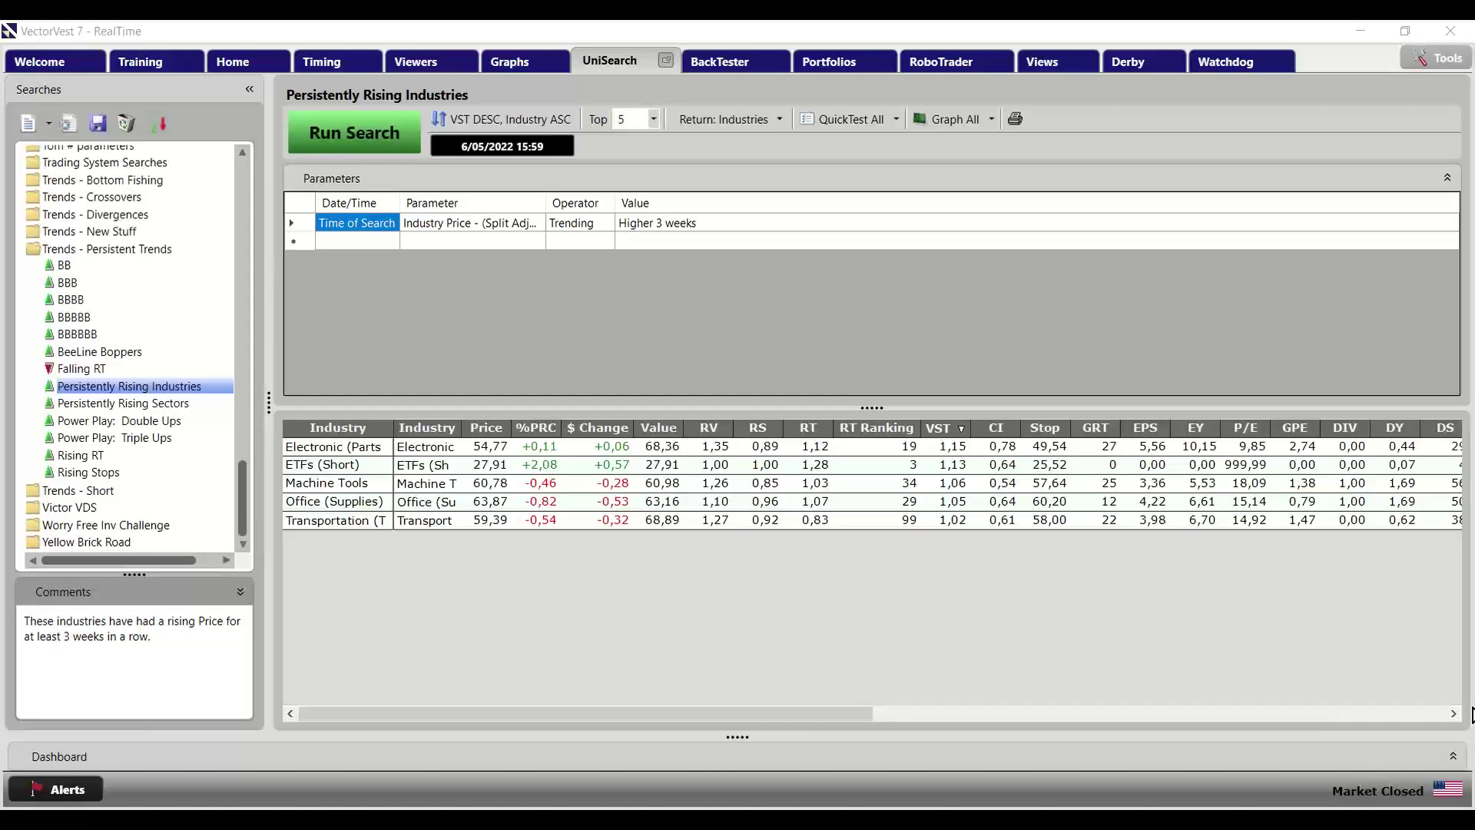
left_click(346, 470)
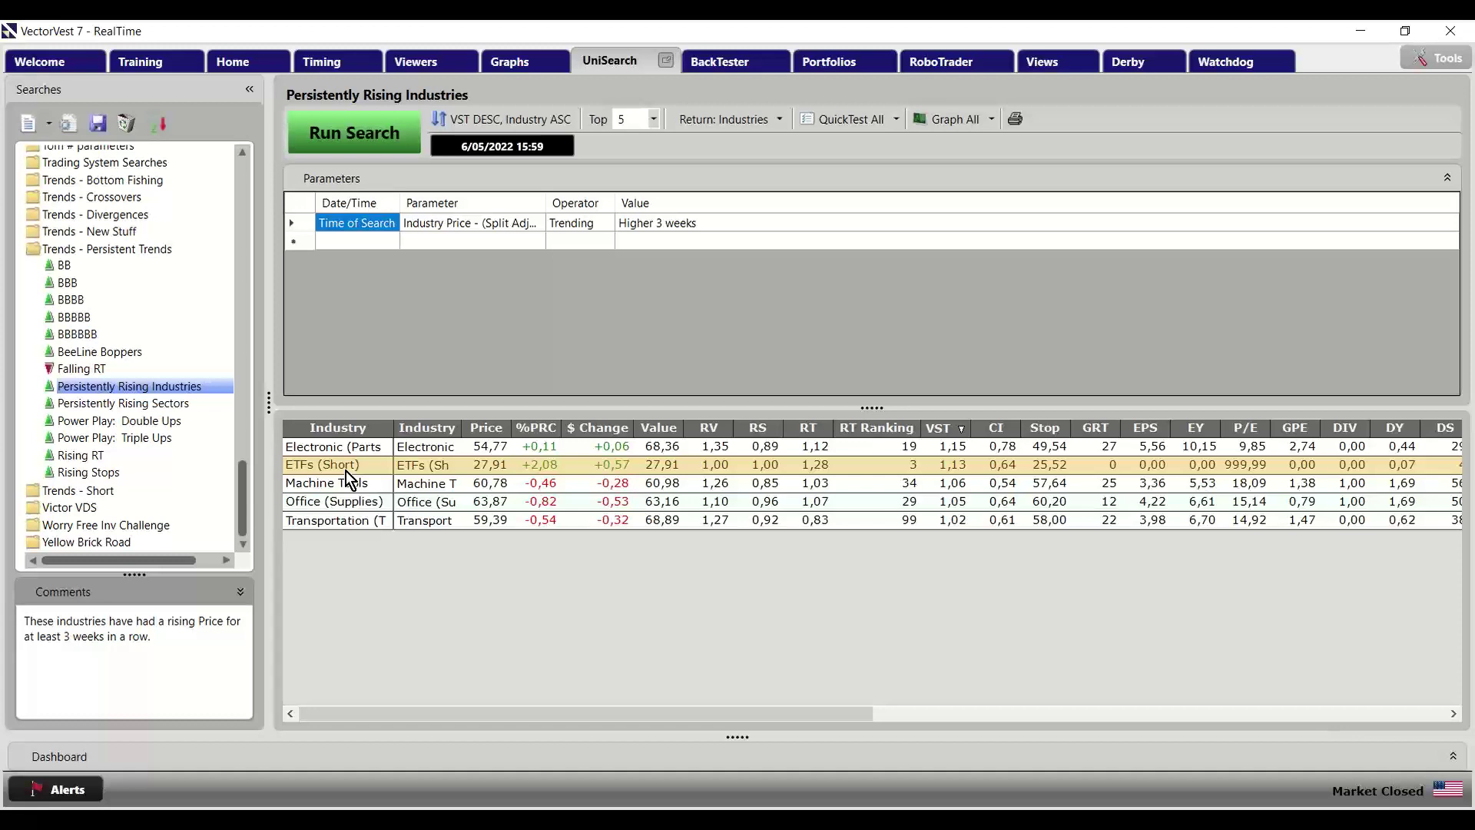
right_click(345, 472)
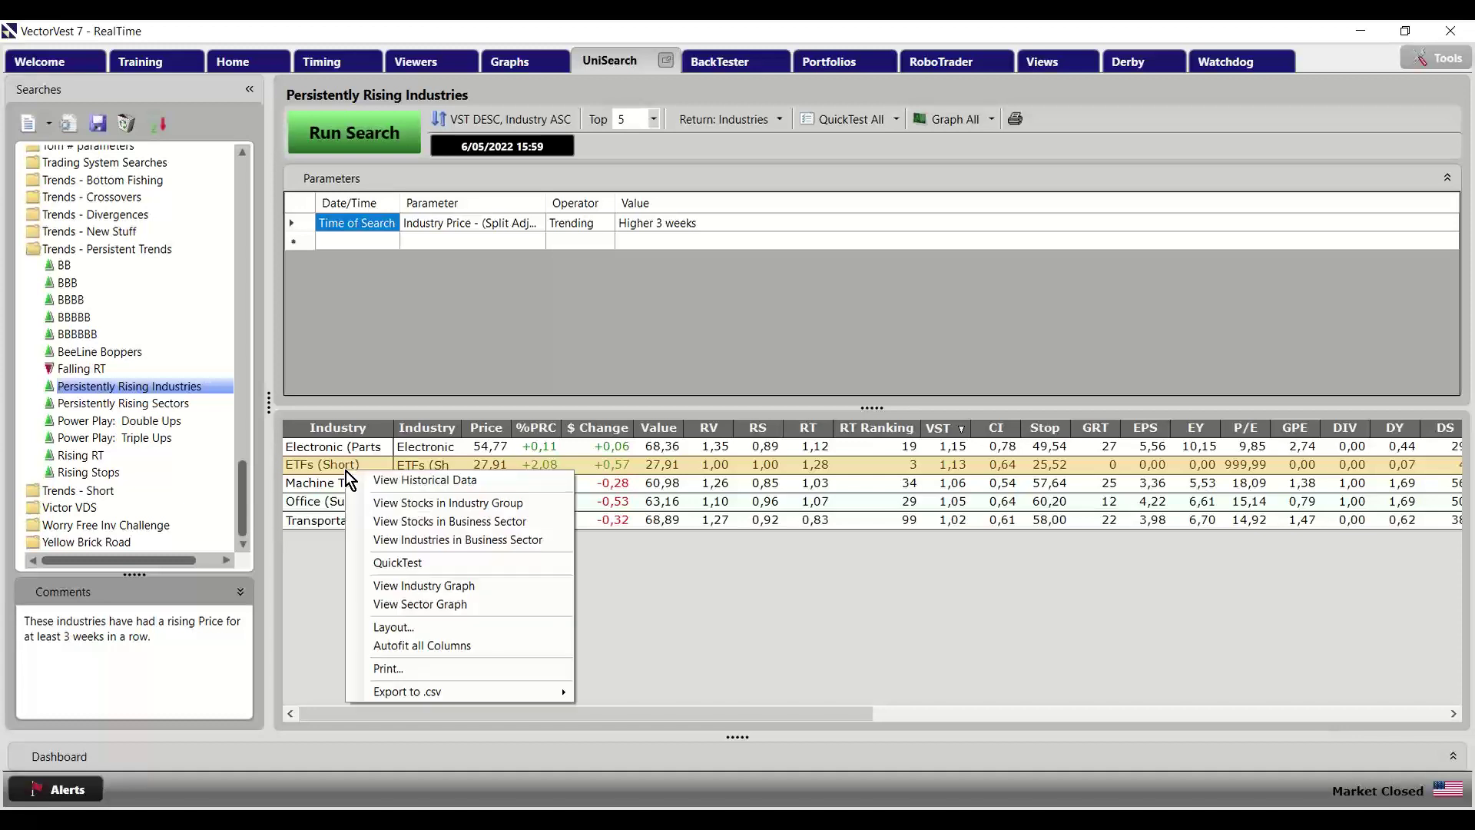
left_click(459, 587)
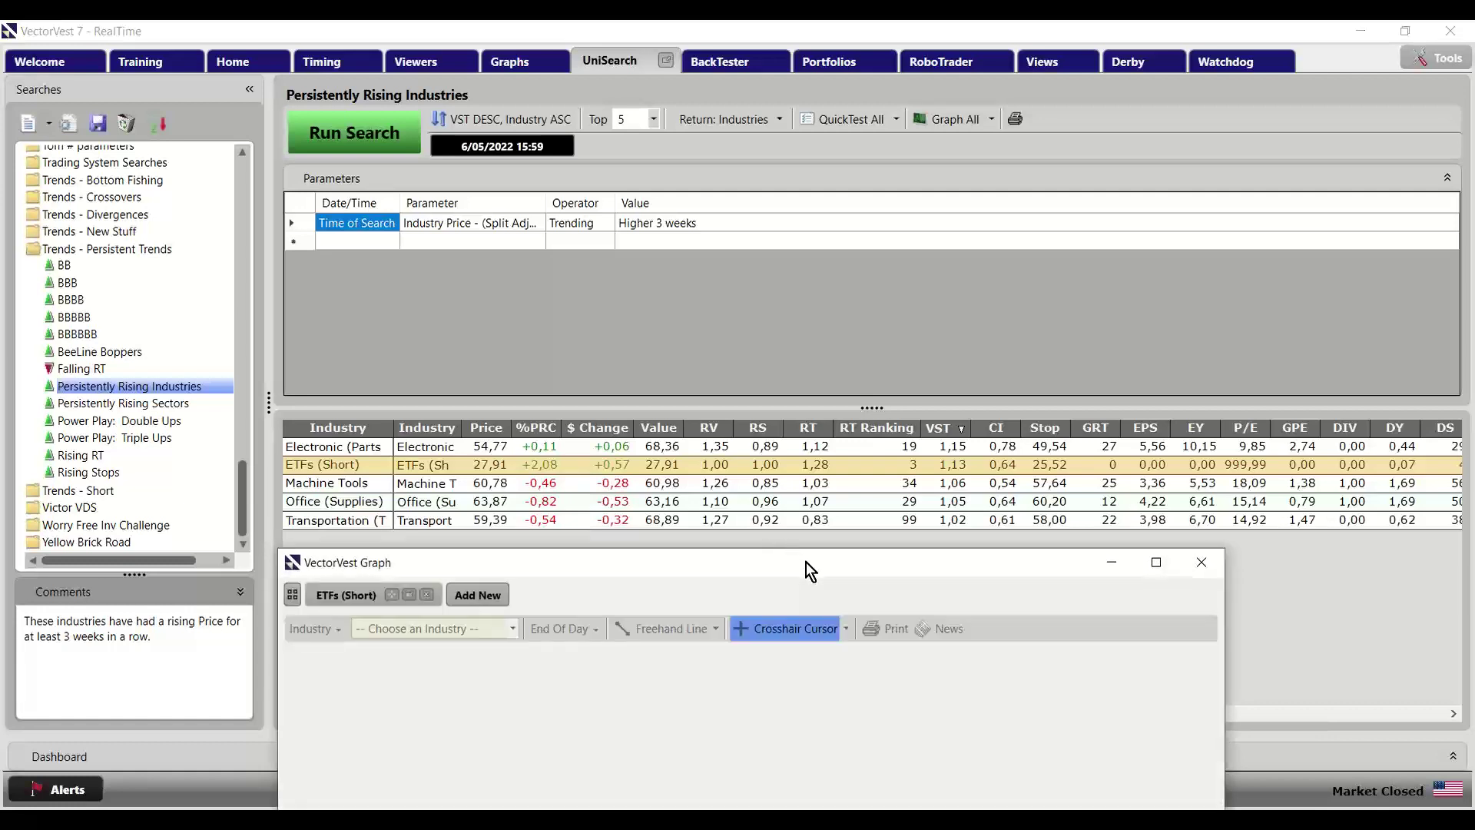
double_click(805, 561)
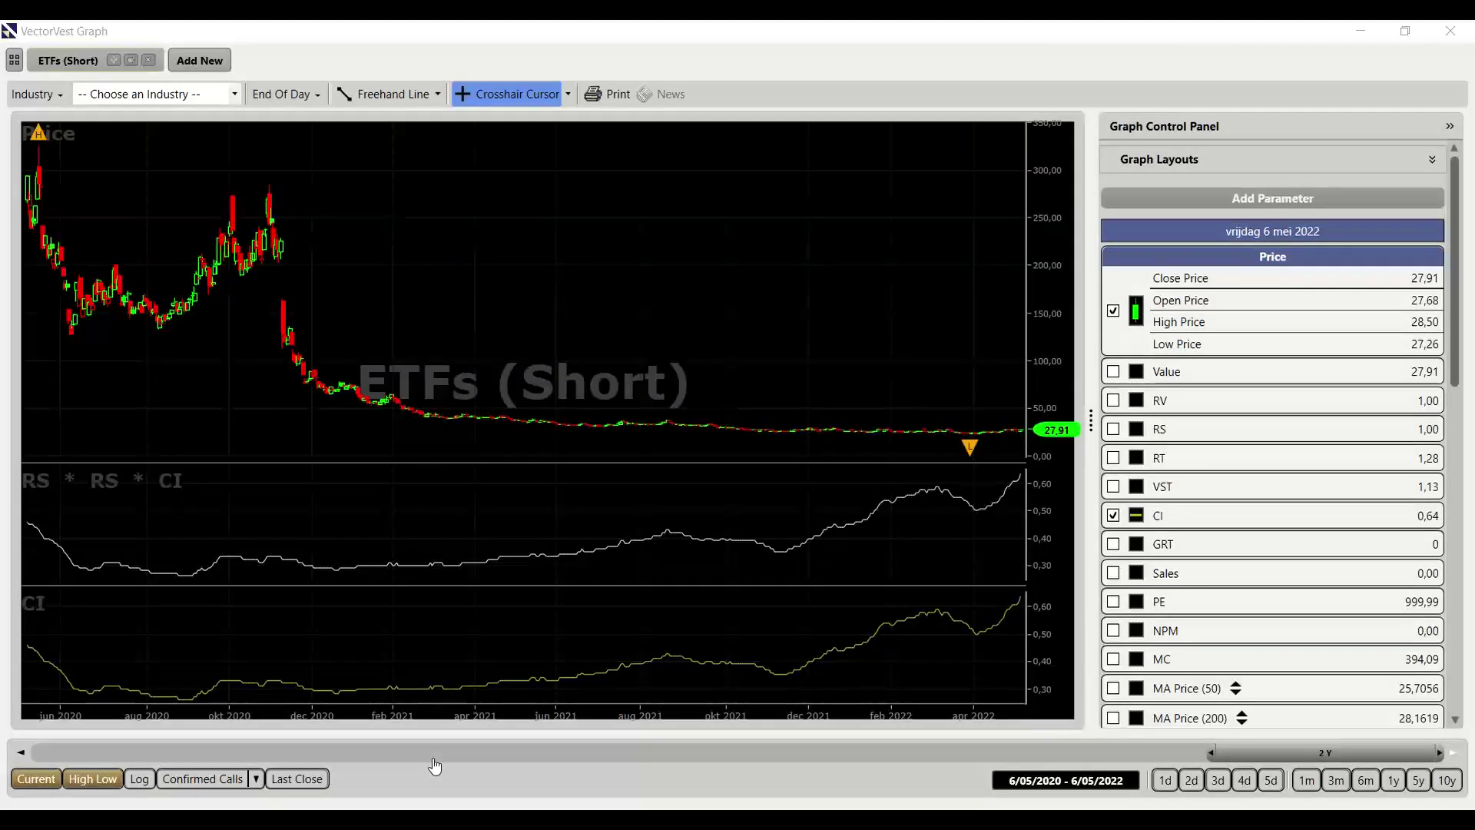
Remove CI and RS * RS * CI from the ETFs (Short) graph and extend its range back to 9/03/2012
left_click(1246, 525)
scroll(1223, 571, "down", 10)
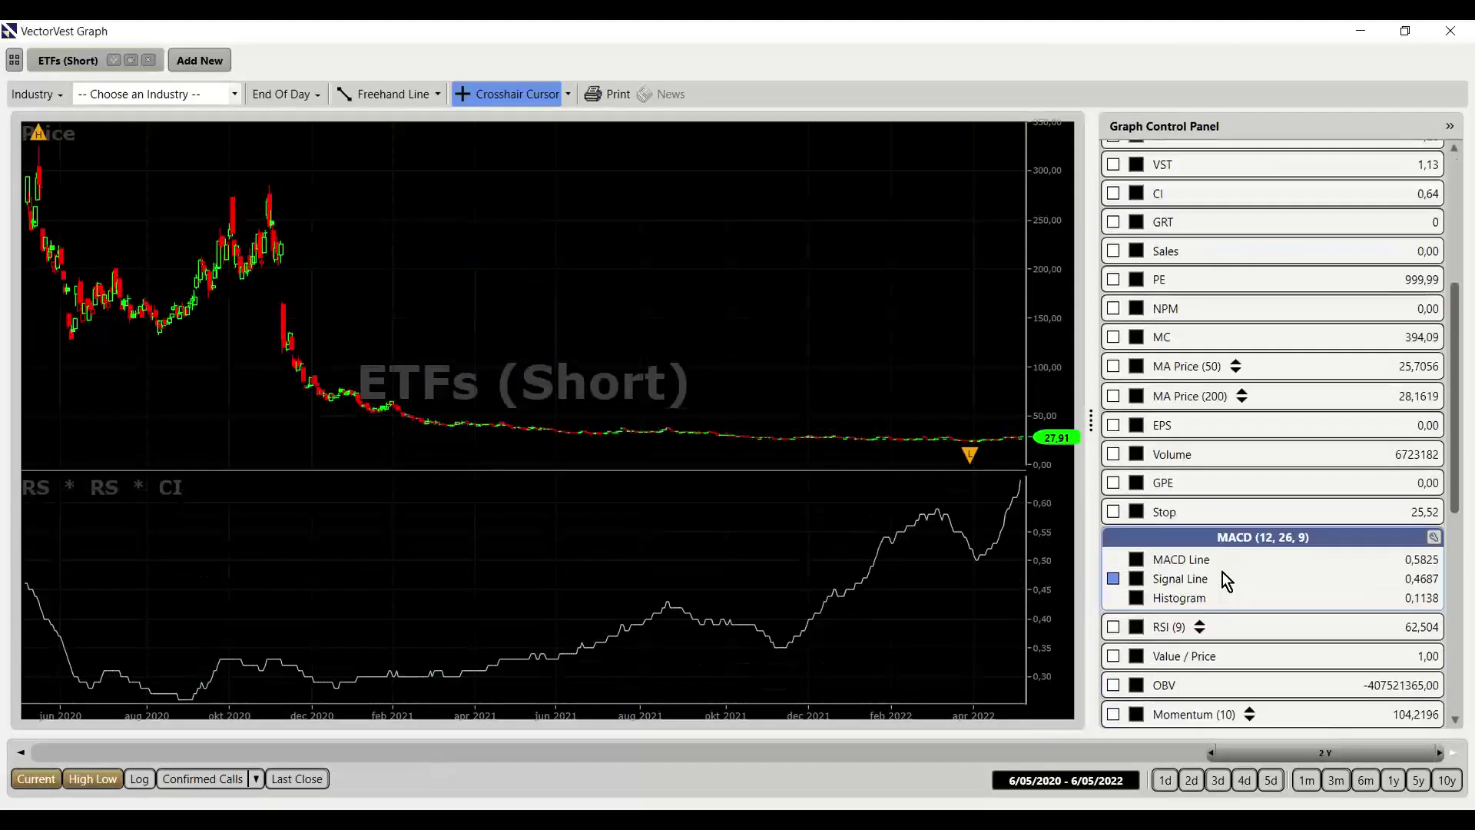
left_click(1219, 714)
scroll(1301, 559, "up", 10)
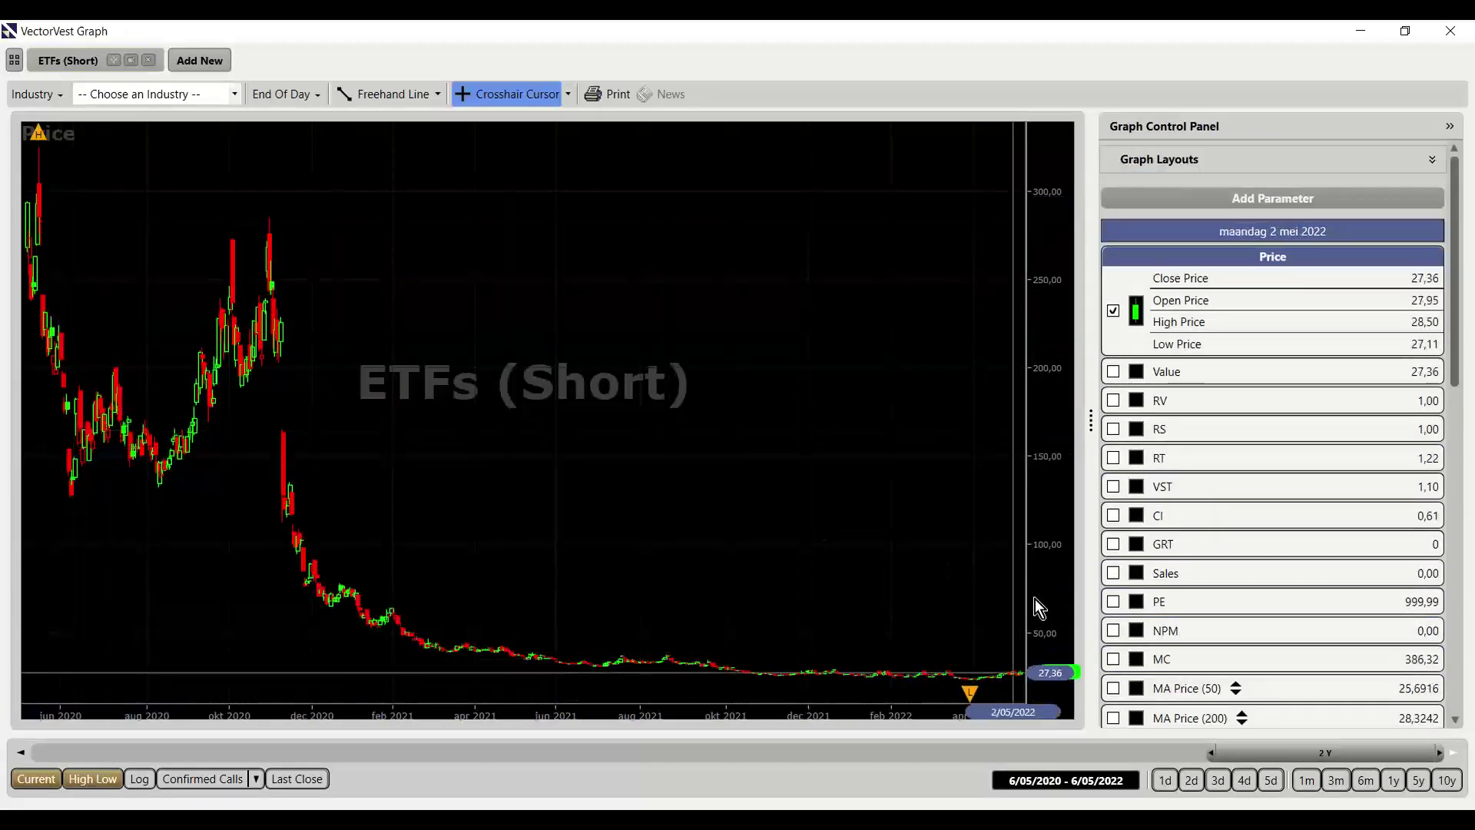
left_click_drag(1213, 752, 521, 765)
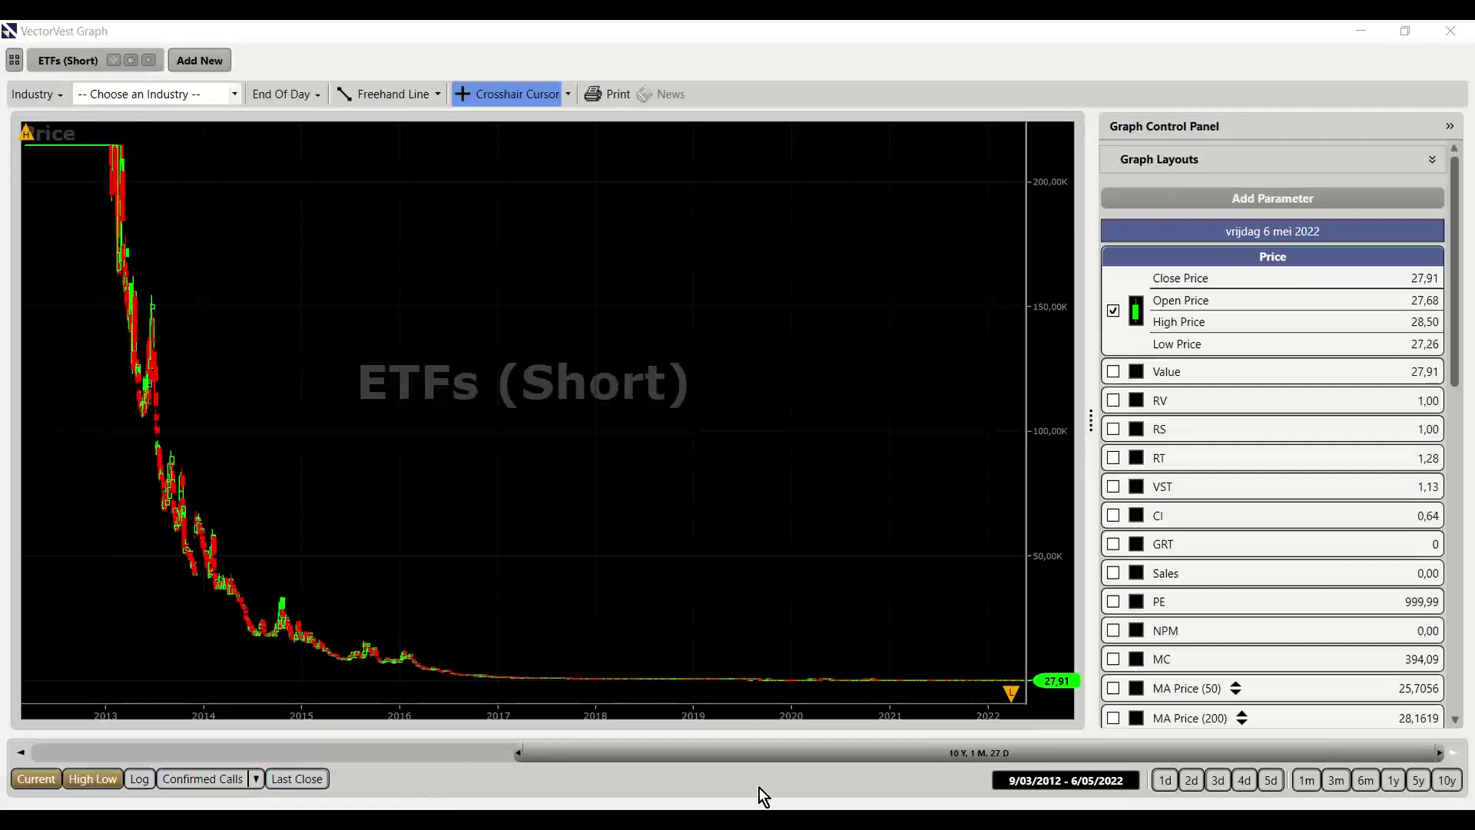
Set the graph range to 3 months and change the cursor type to Date Line
left_click(1325, 782)
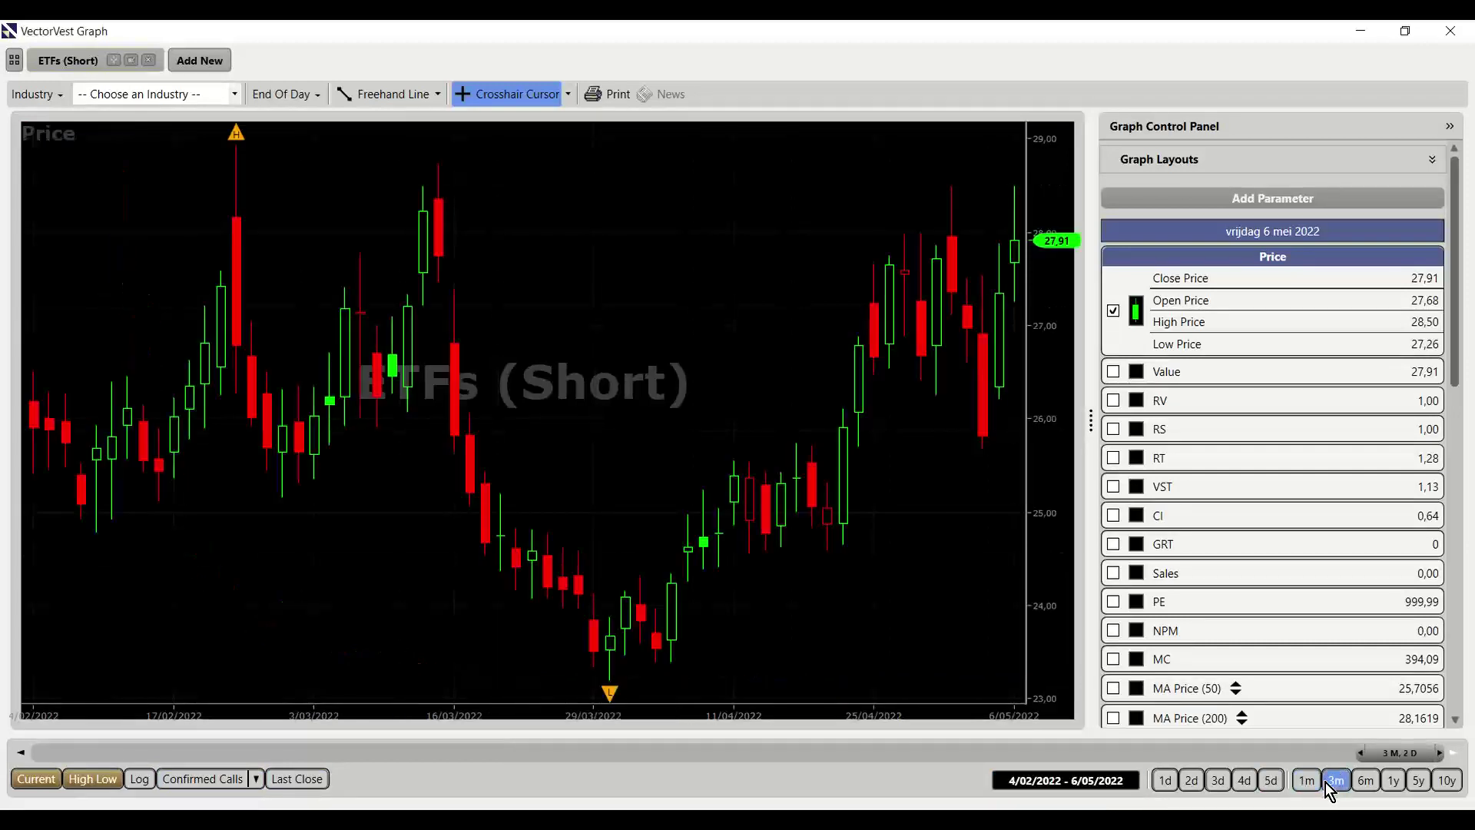
left_click(437, 94)
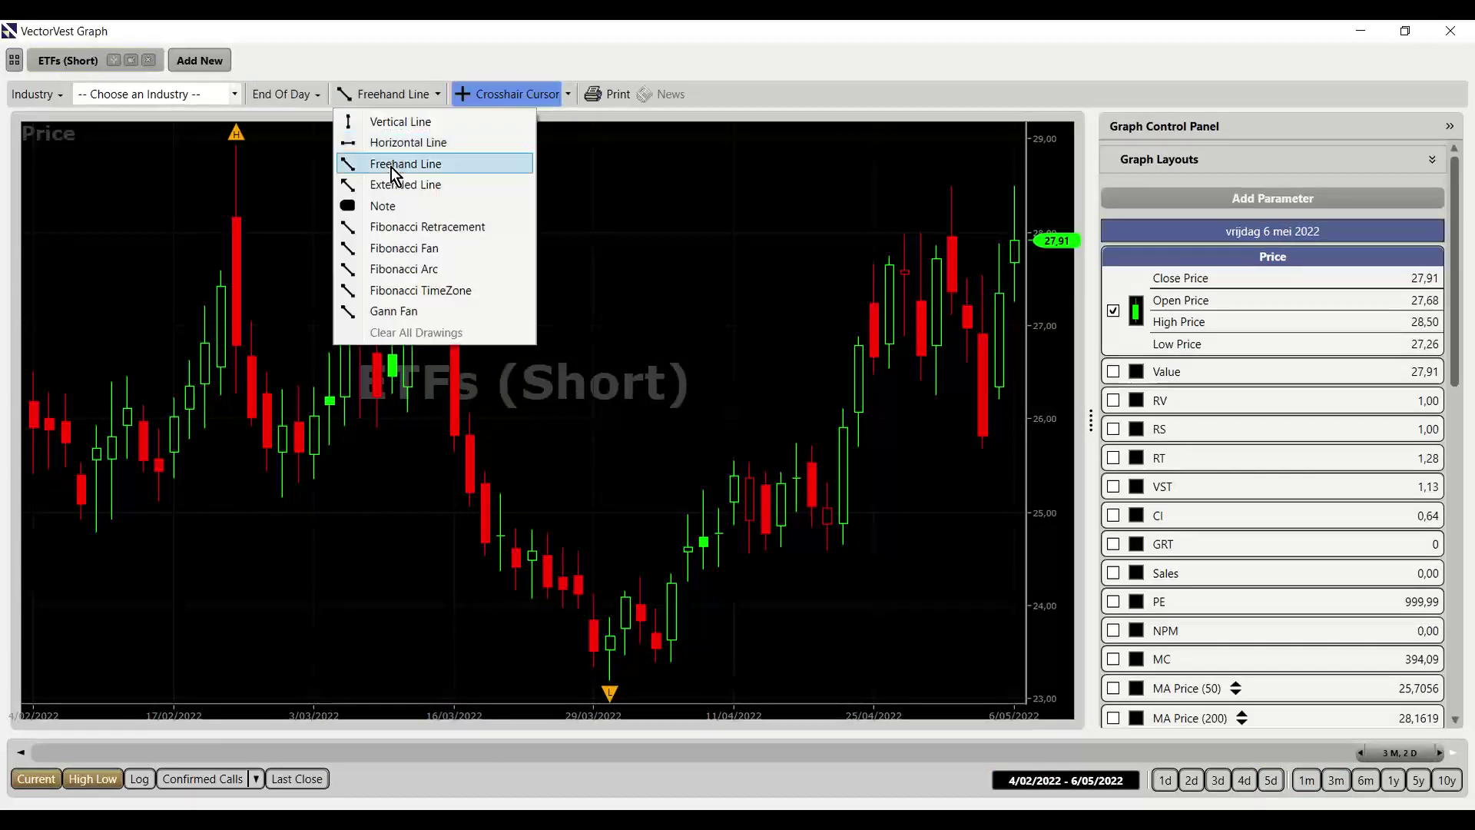
left_click(569, 93)
left_click(537, 187)
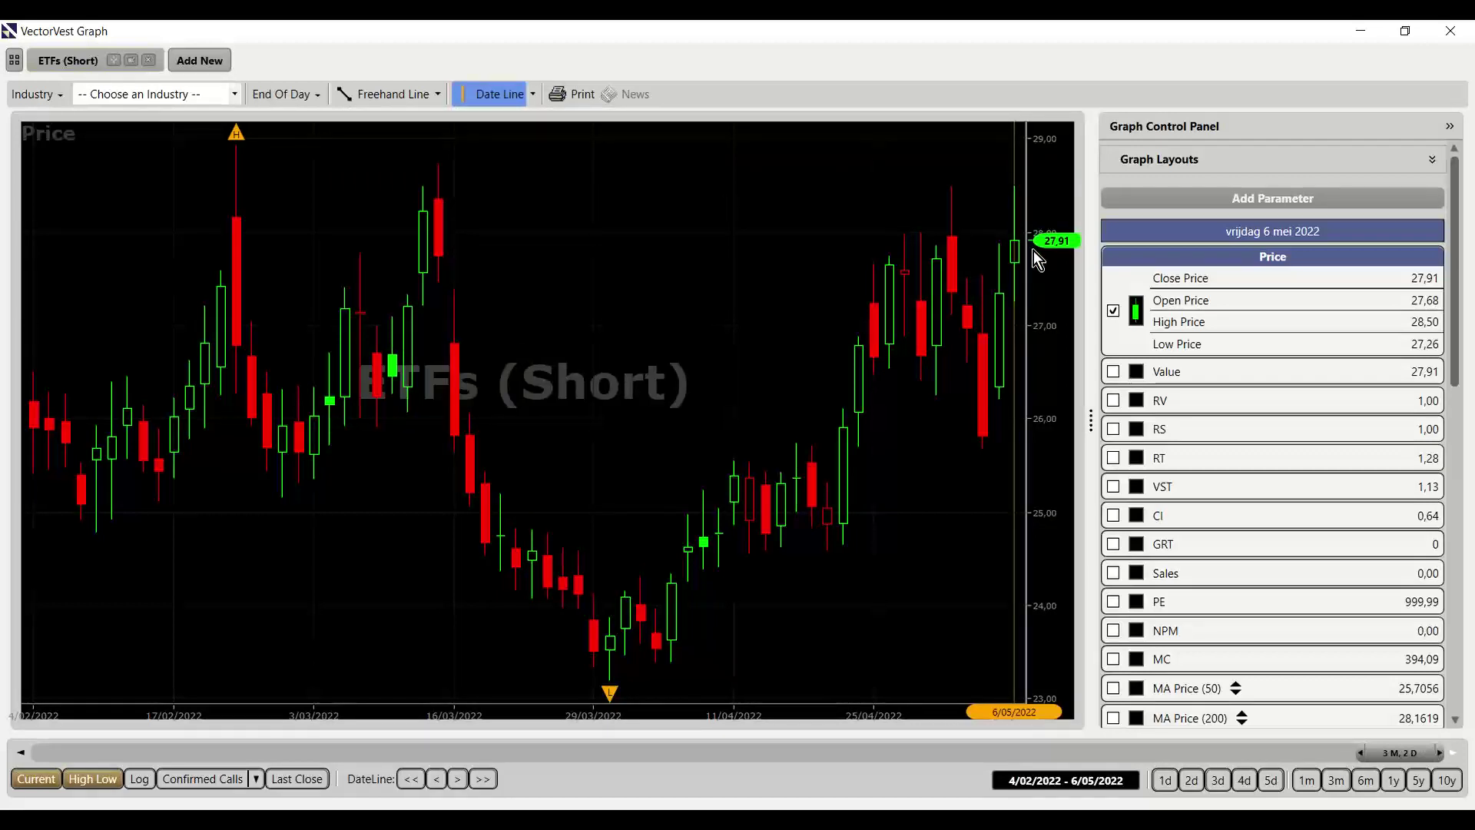
Step the date line back to 29/04/2022 and 22/04/2022 to compare the weekly closing prices
left_click(437, 782)
left_click(437, 782)
left_click(436, 782)
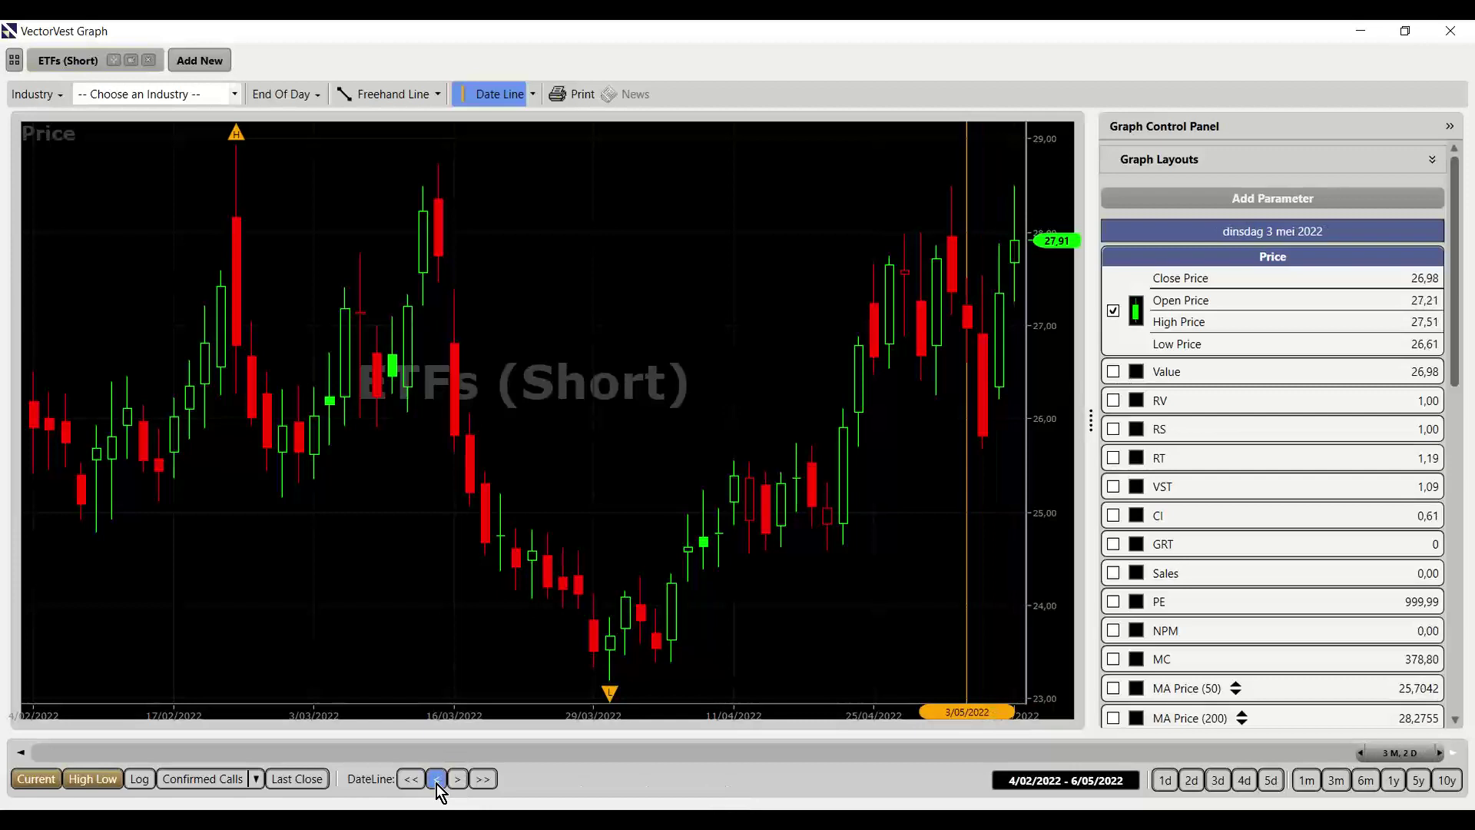
left_click(436, 782)
left_click(437, 782)
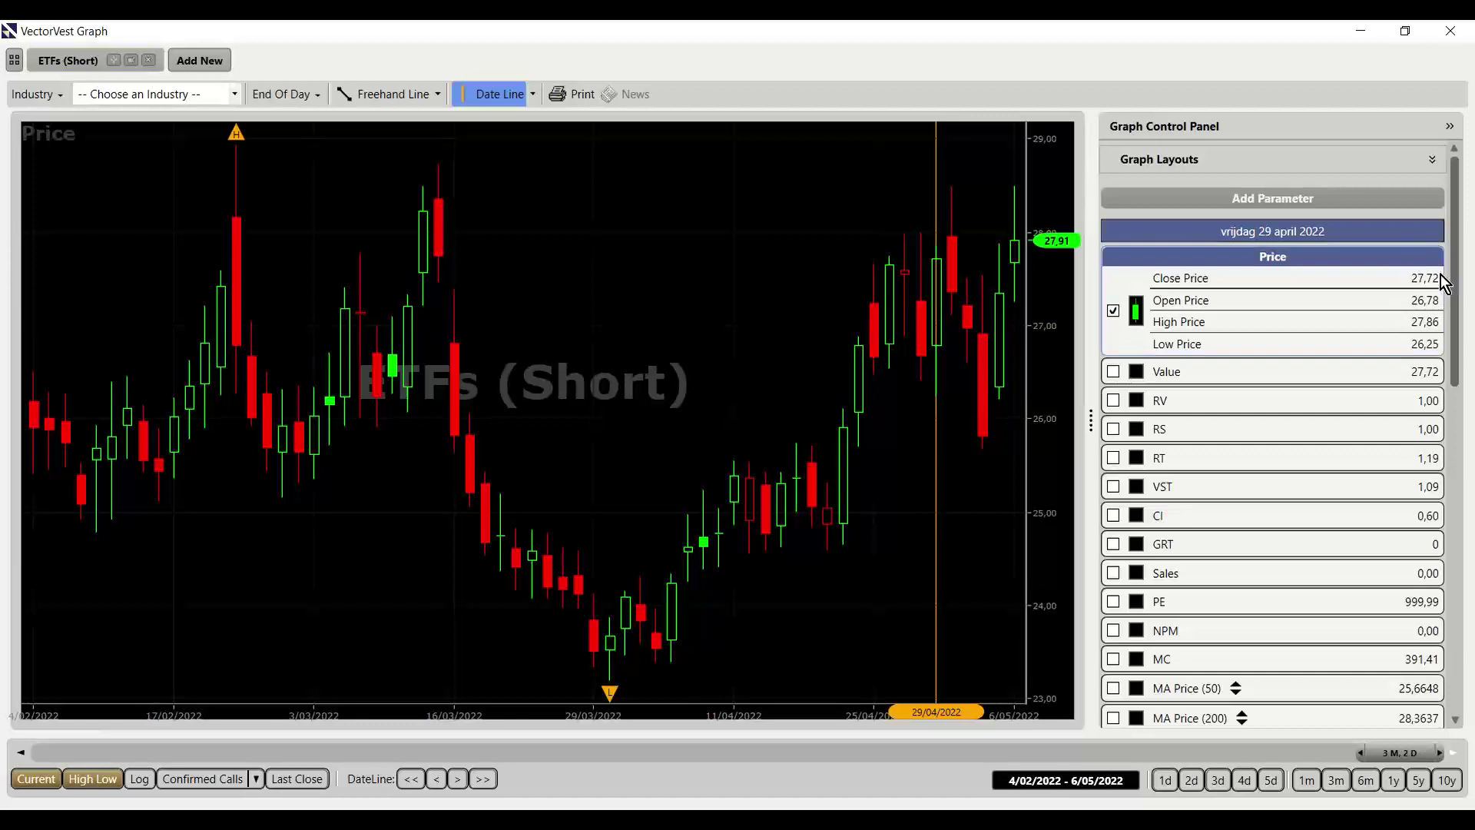
left_click(412, 779)
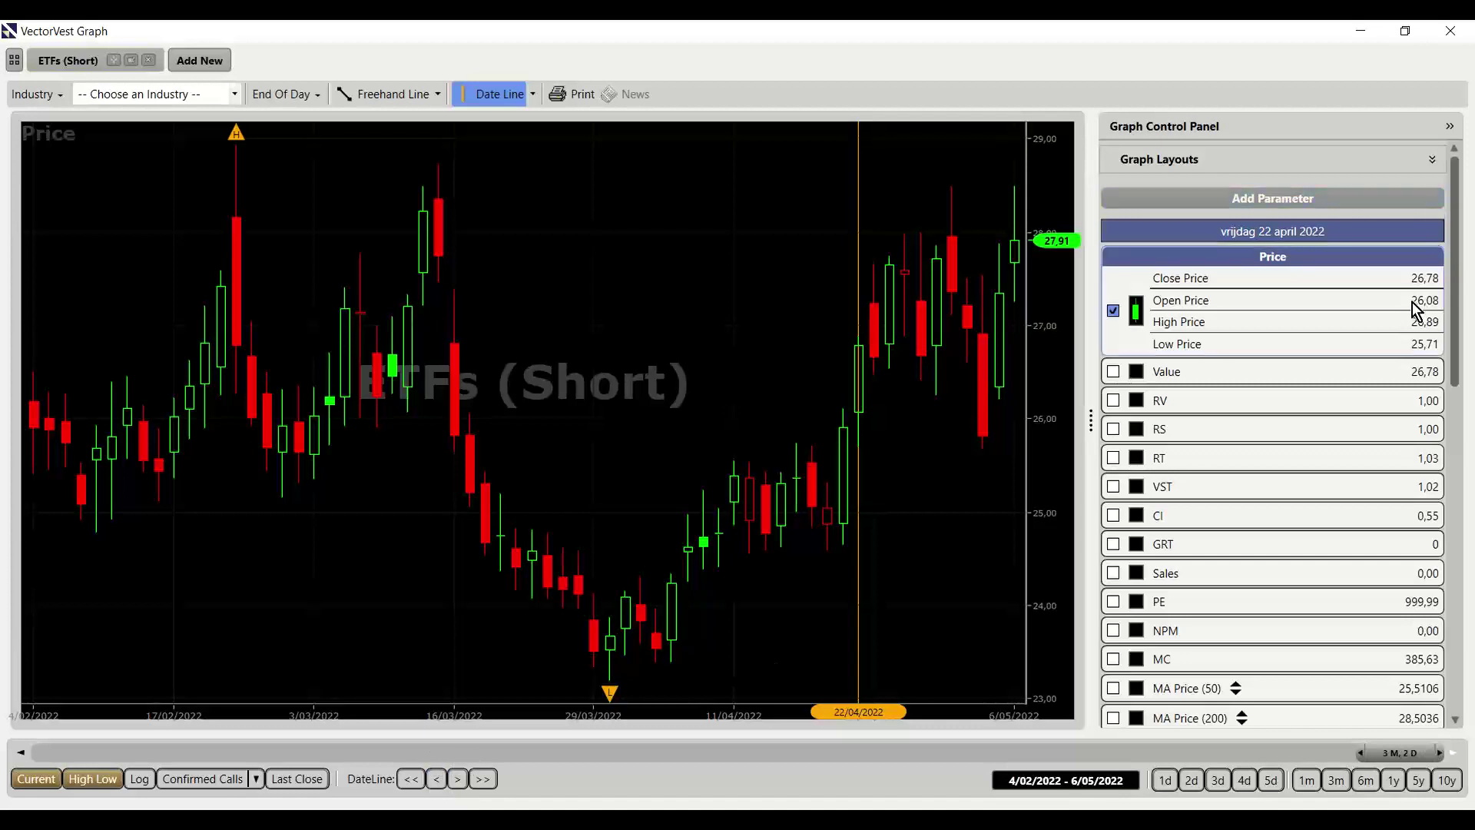
Step the date line back to 14/04/2022 and 8/04/2022 to compare the earlier weekly closing prices, and close the graph
left_click(436, 779)
left_click(436, 778)
left_click(436, 779)
left_click(437, 779)
left_click(437, 779)
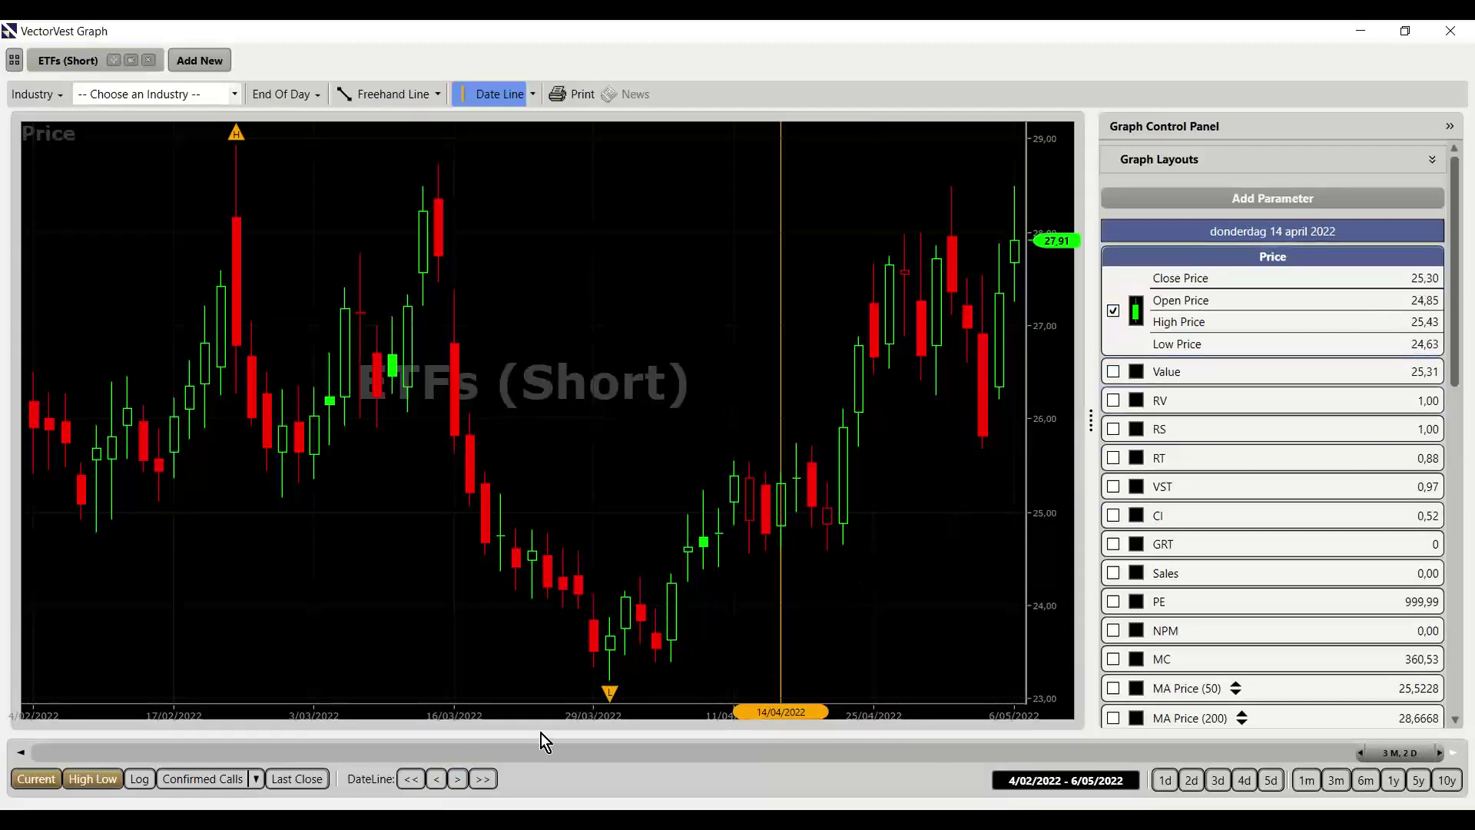
left_click(436, 779)
left_click(436, 779)
left_click(437, 779)
left_click(436, 779)
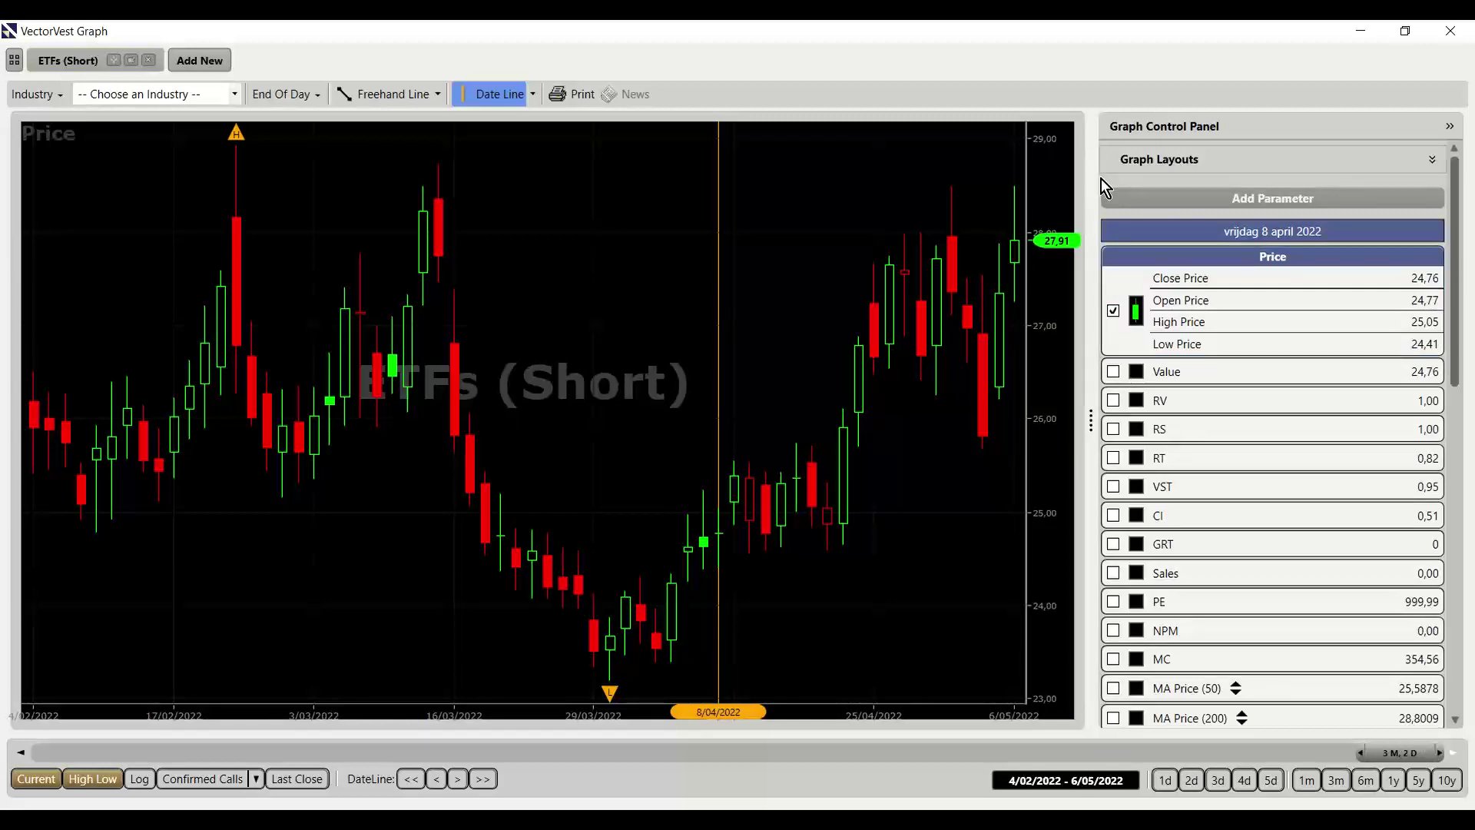
left_click(1450, 31)
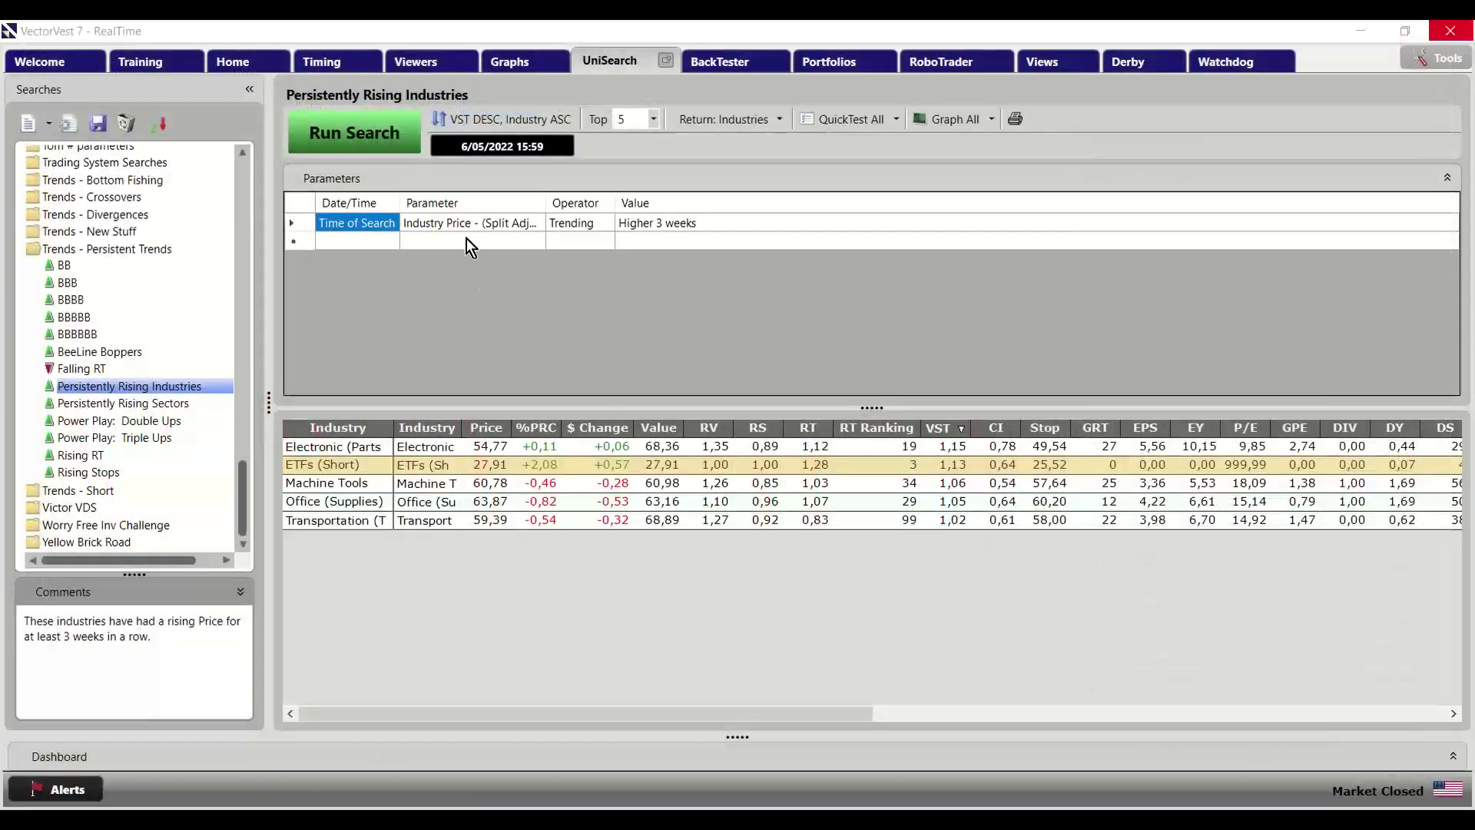
Load the saved search "Nu Top 20 -- 3 W geleden <> Top 50" from the folder "Journaal - Nieuw in de Top ..."
left_click(307, 220)
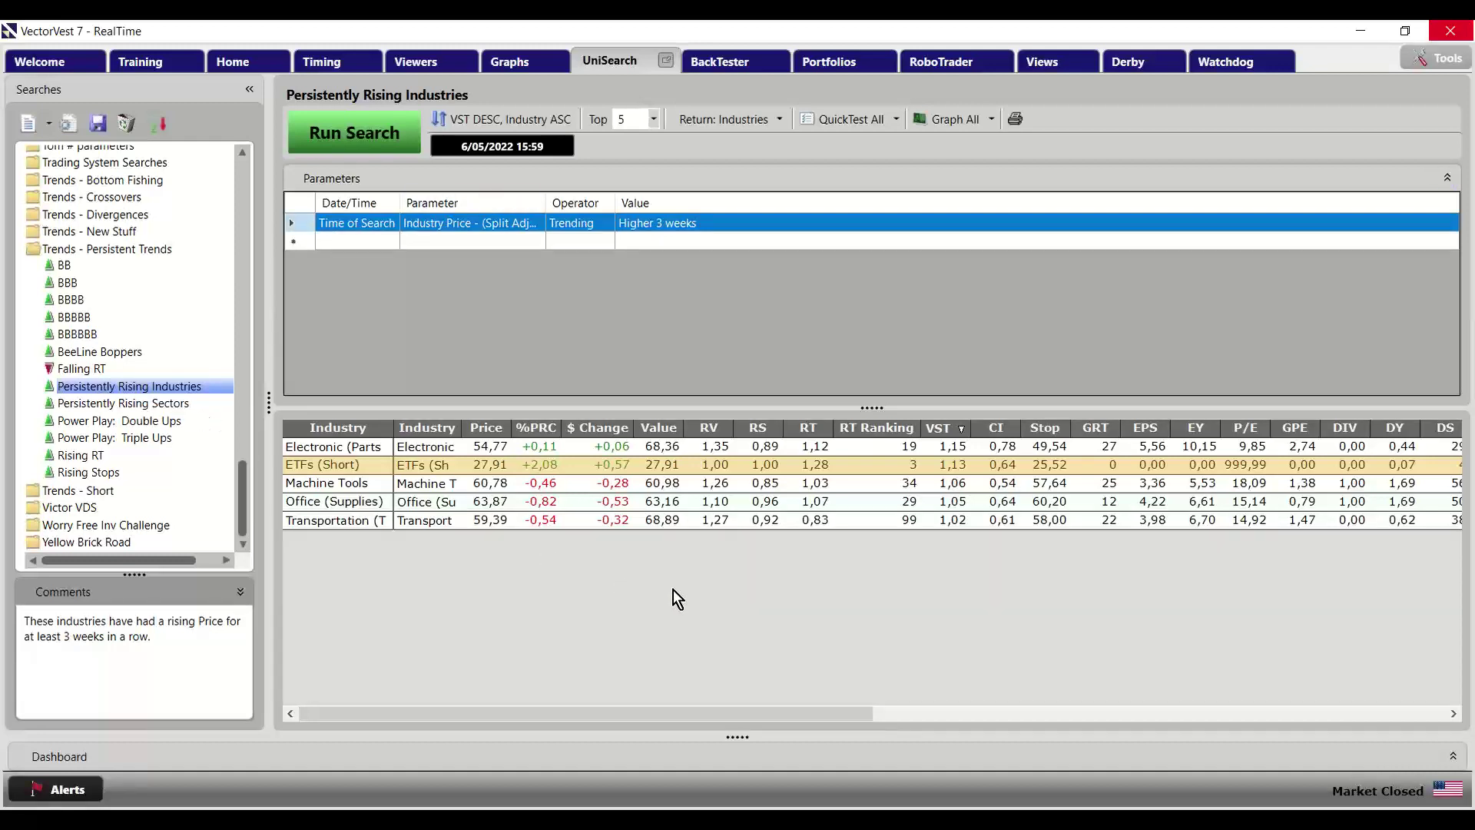
left_click(238, 164)
left_click(238, 164)
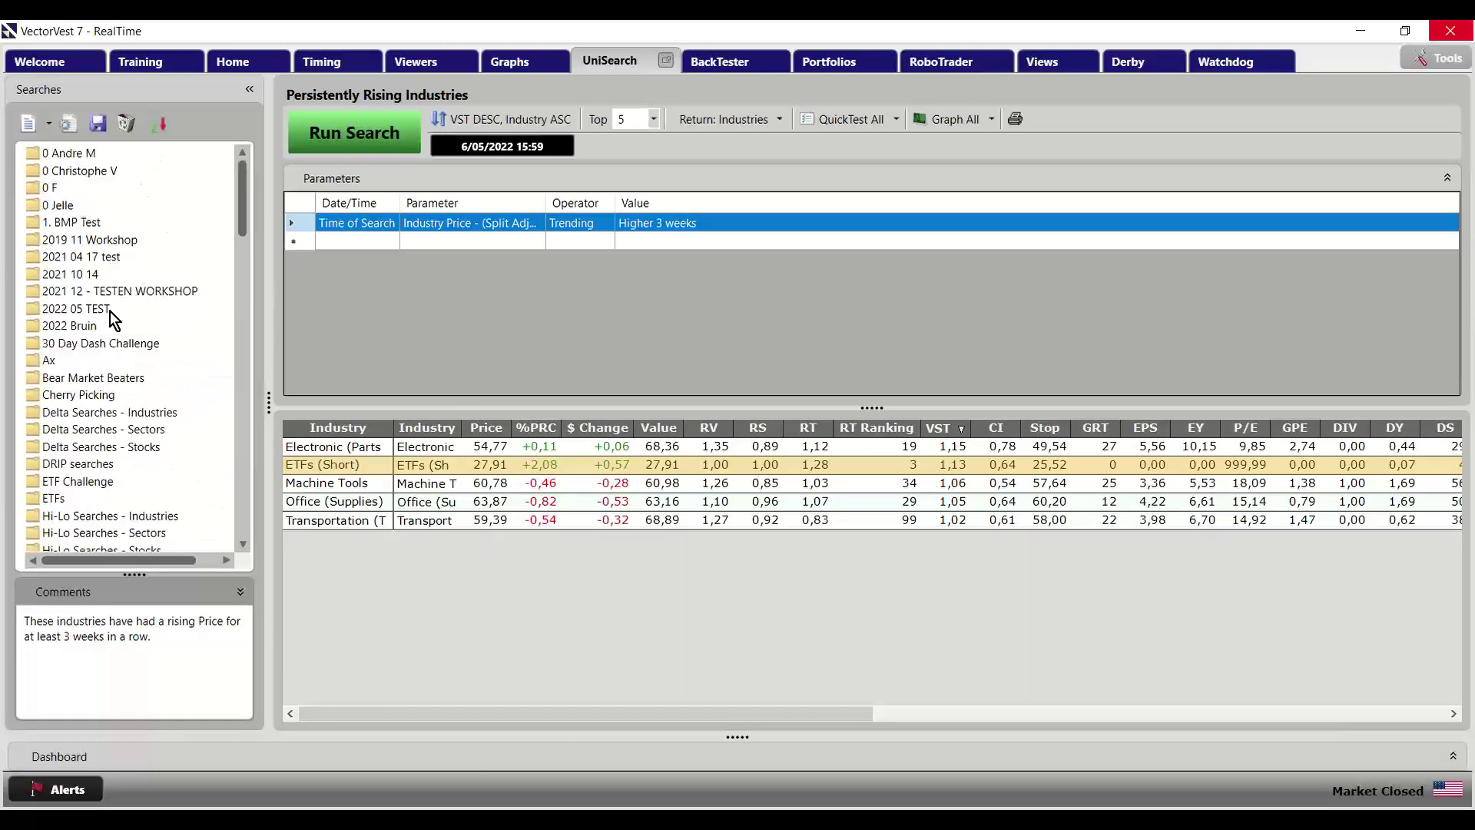
scroll(151, 366, "down", 5)
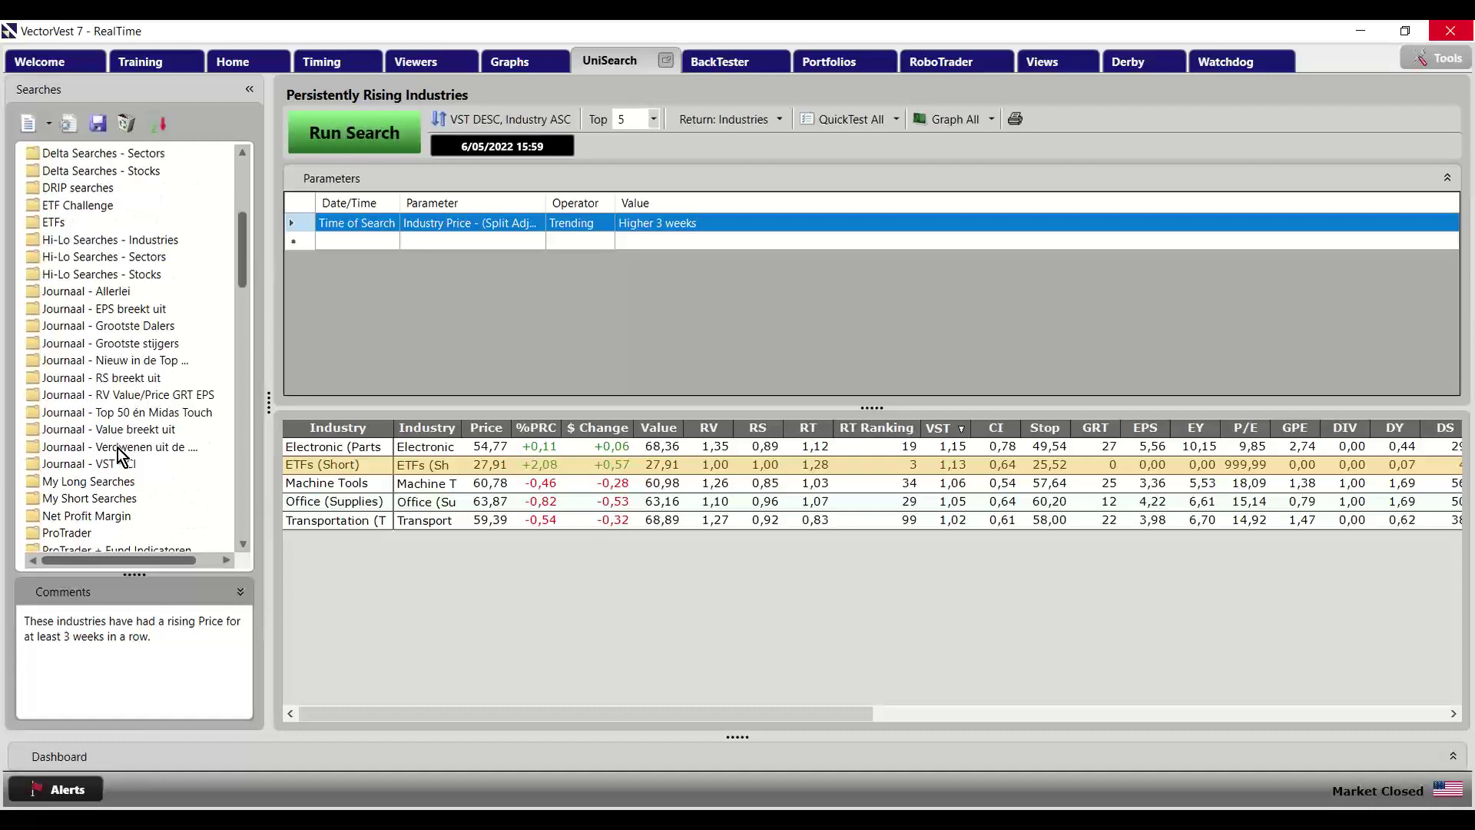
double_click(127, 361)
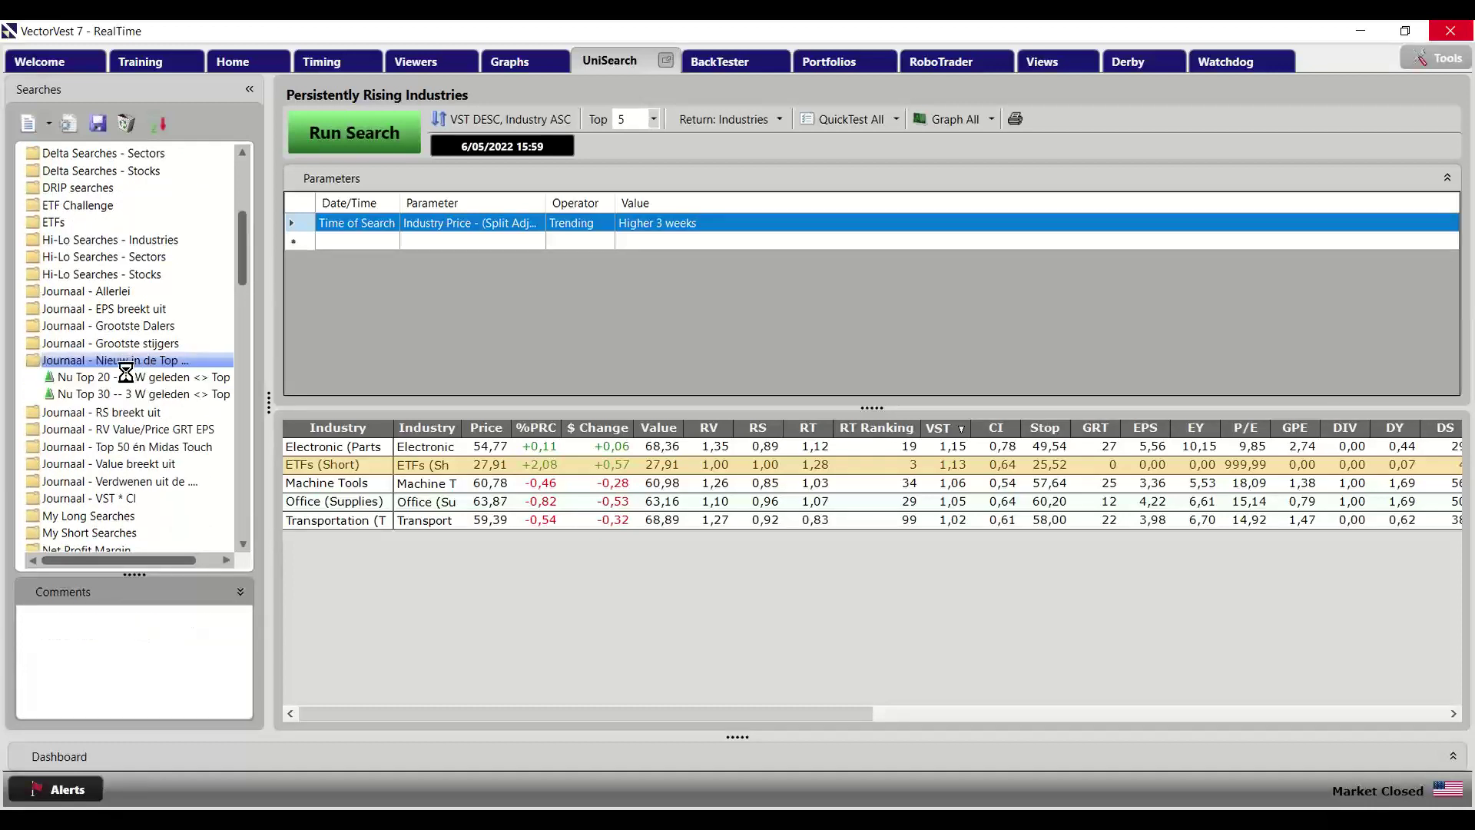
left_click(129, 377)
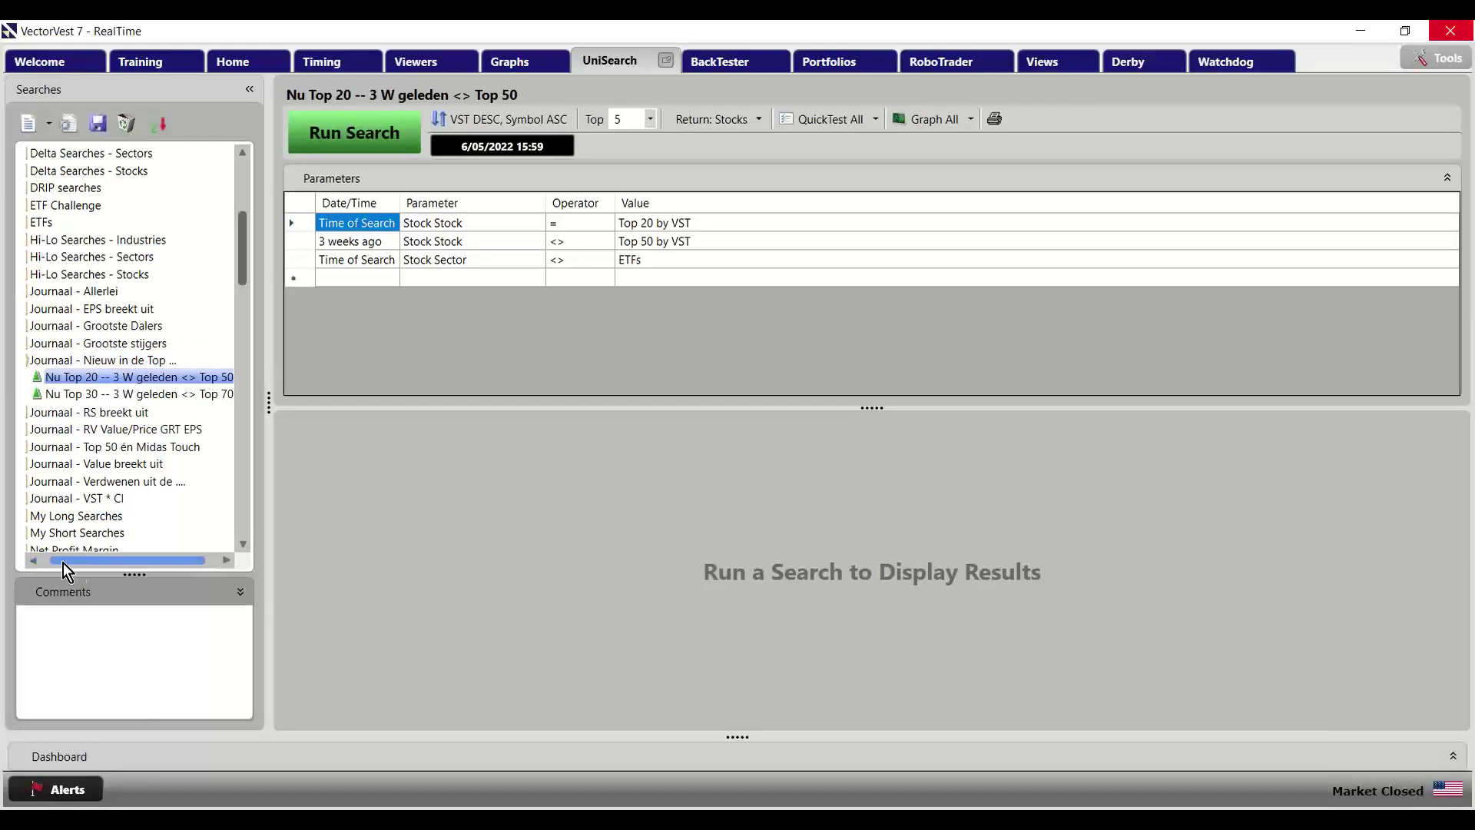
left_click_drag(79, 560, 70, 560)
Review the three conditions of the loaded stock search, ending with Stock Sector <> ETFs, and run the search
left_click(305, 229)
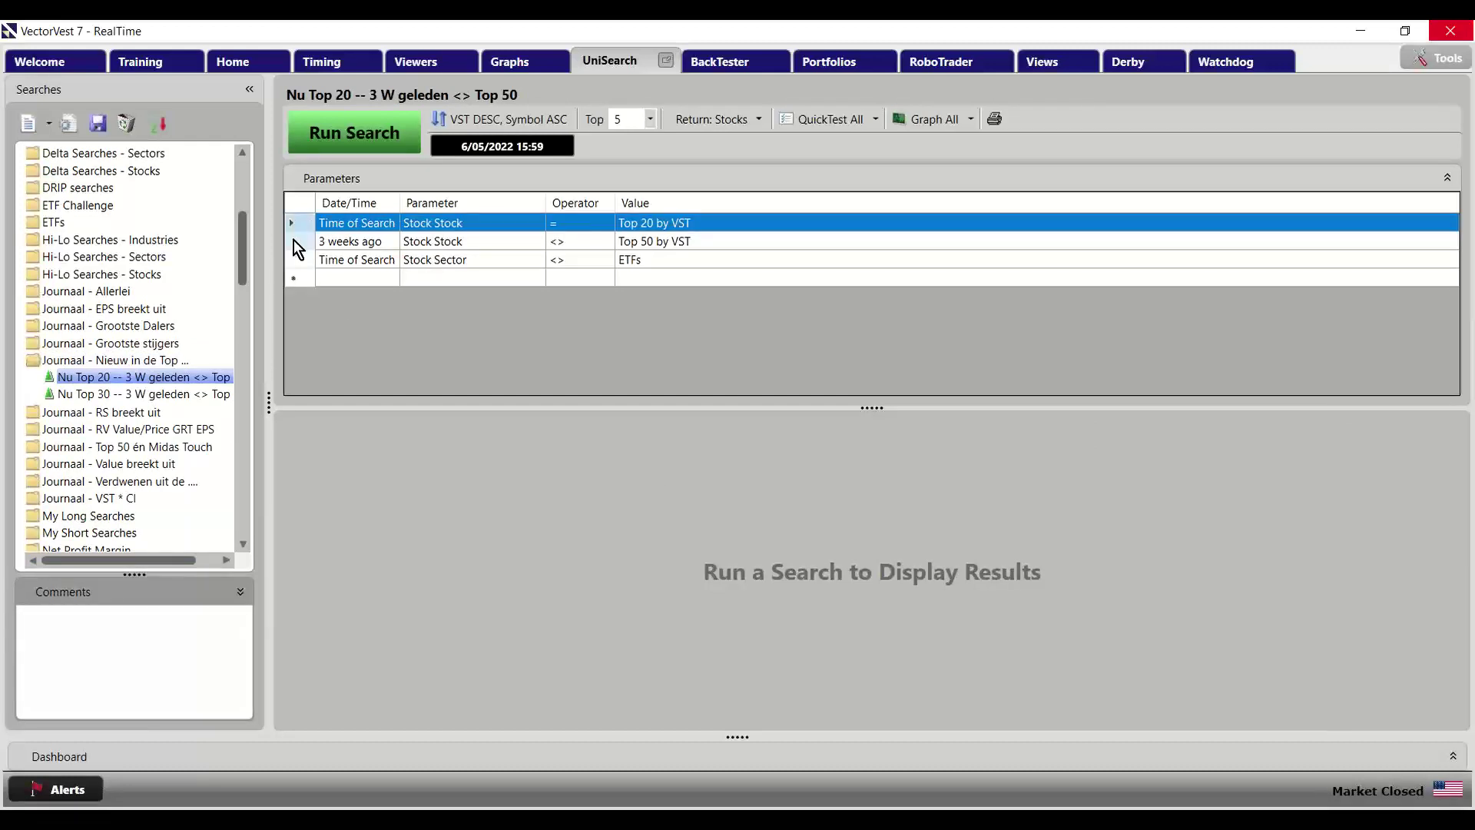
left_click(294, 240)
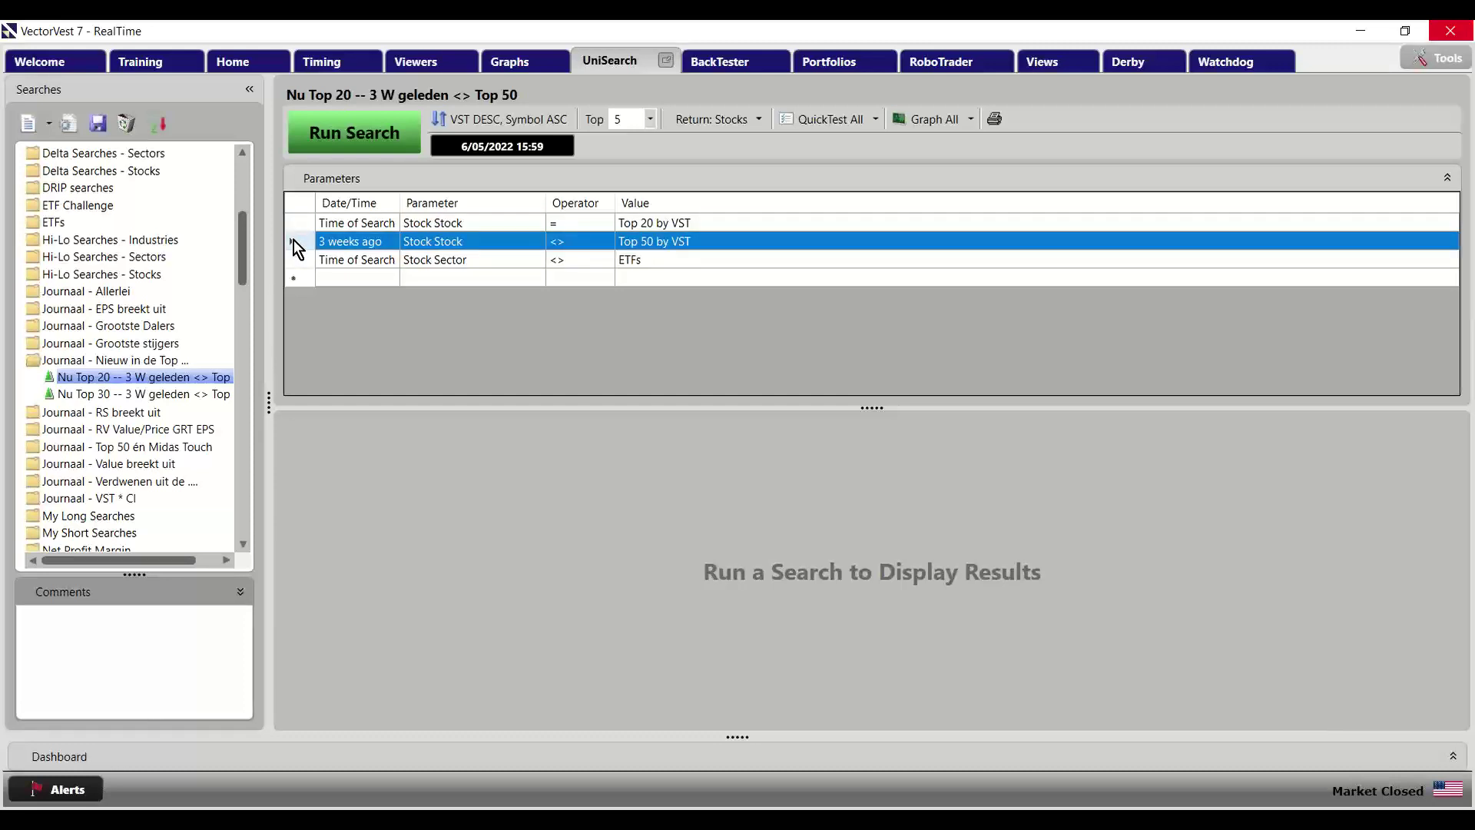
left_click(288, 264)
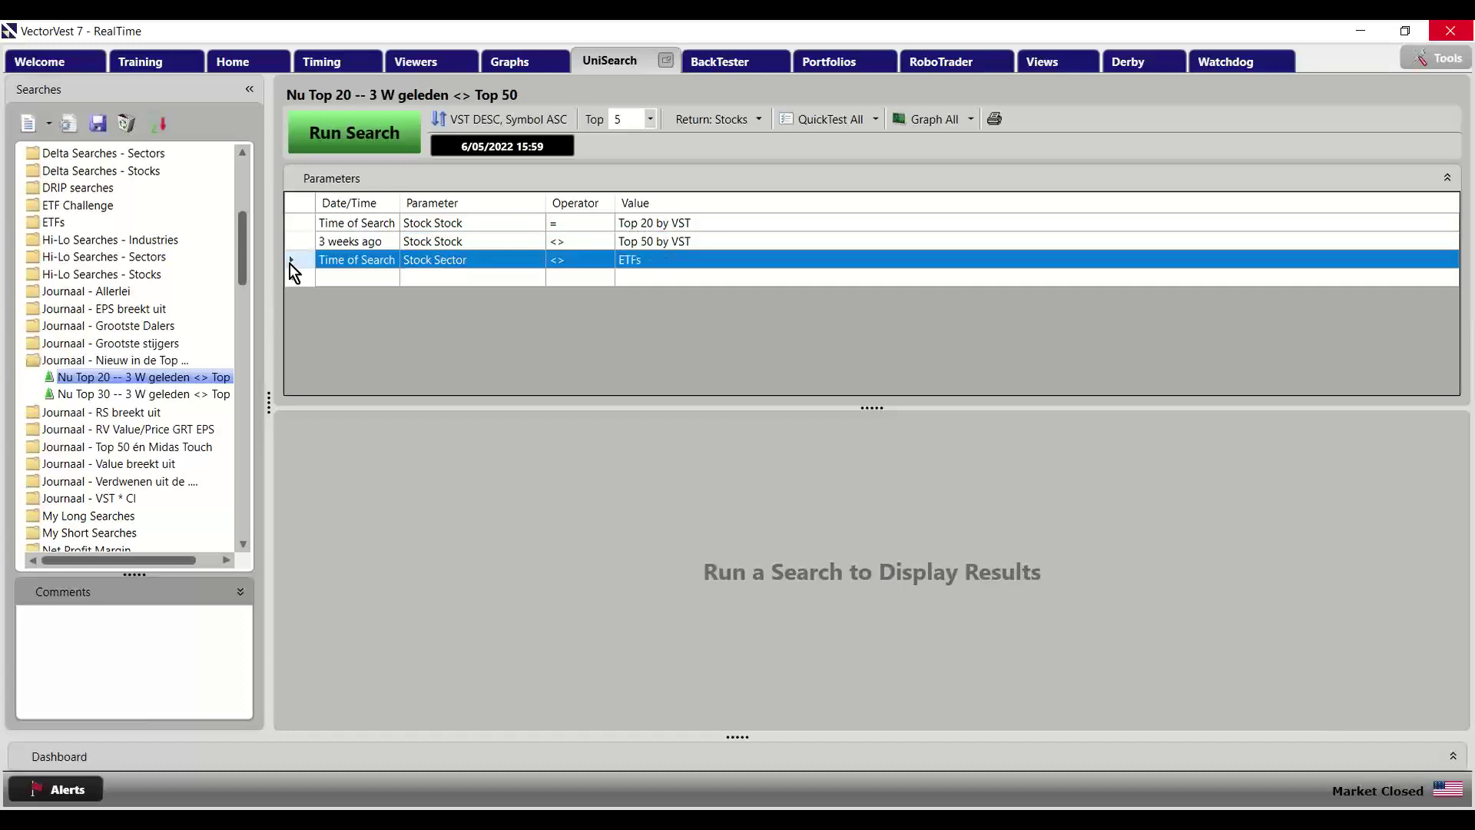
left_click(353, 135)
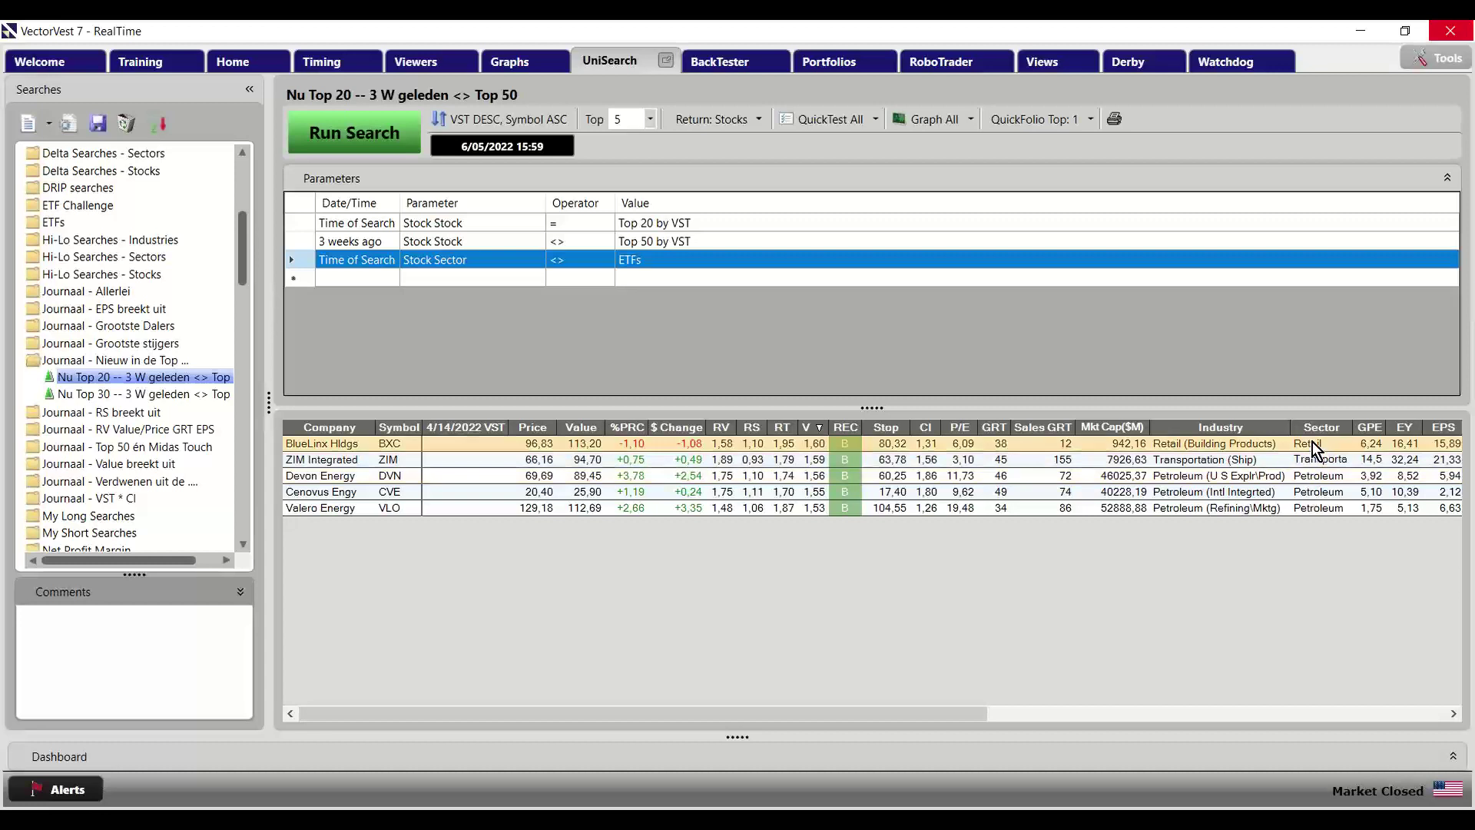
Examine the search's "Top 20 by VST" and "3 weeks ago <> Top 50 by VST" conditions against the listed stocks
left_click(308, 227)
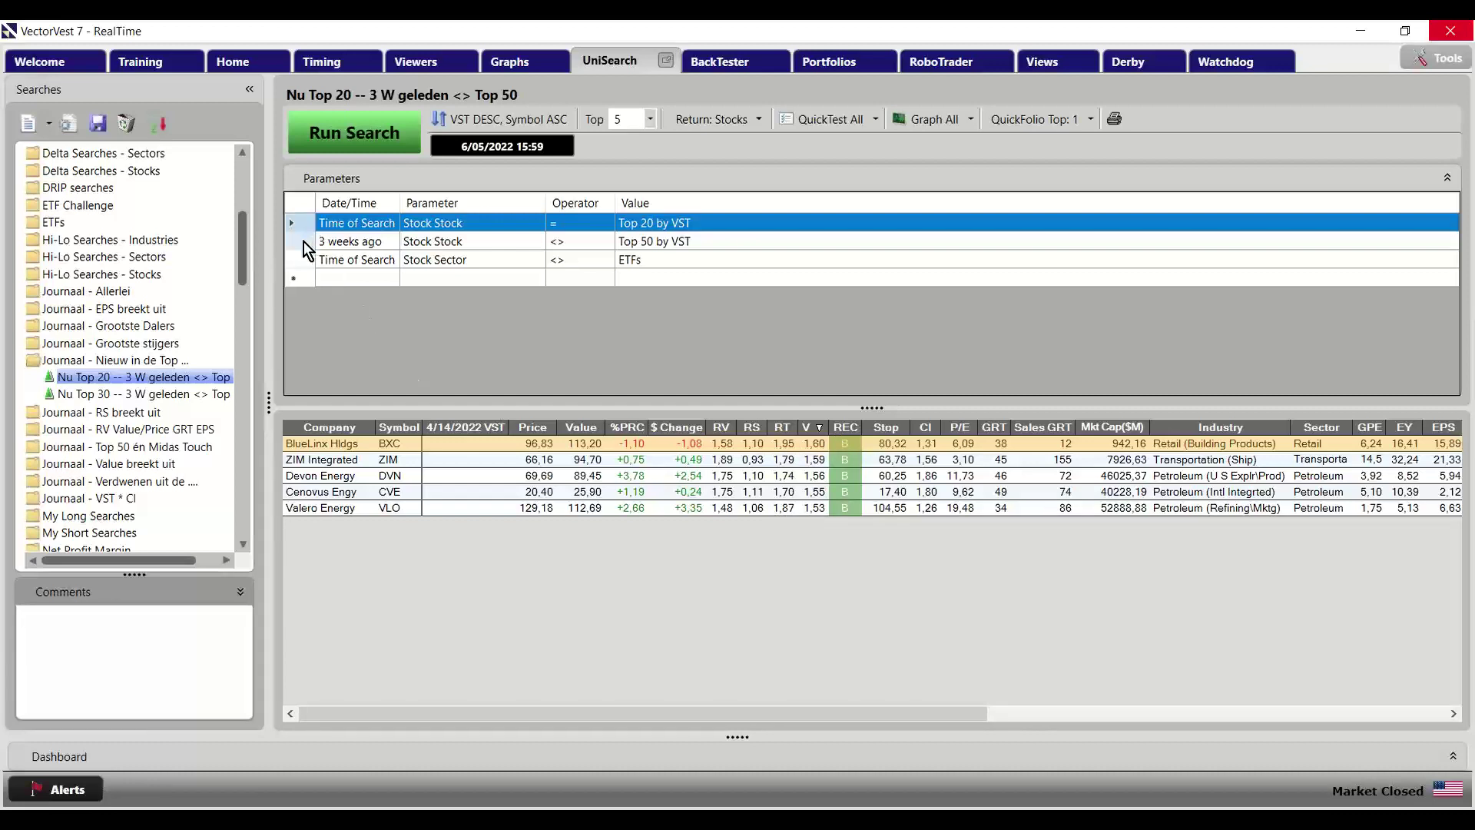
left_click(302, 241)
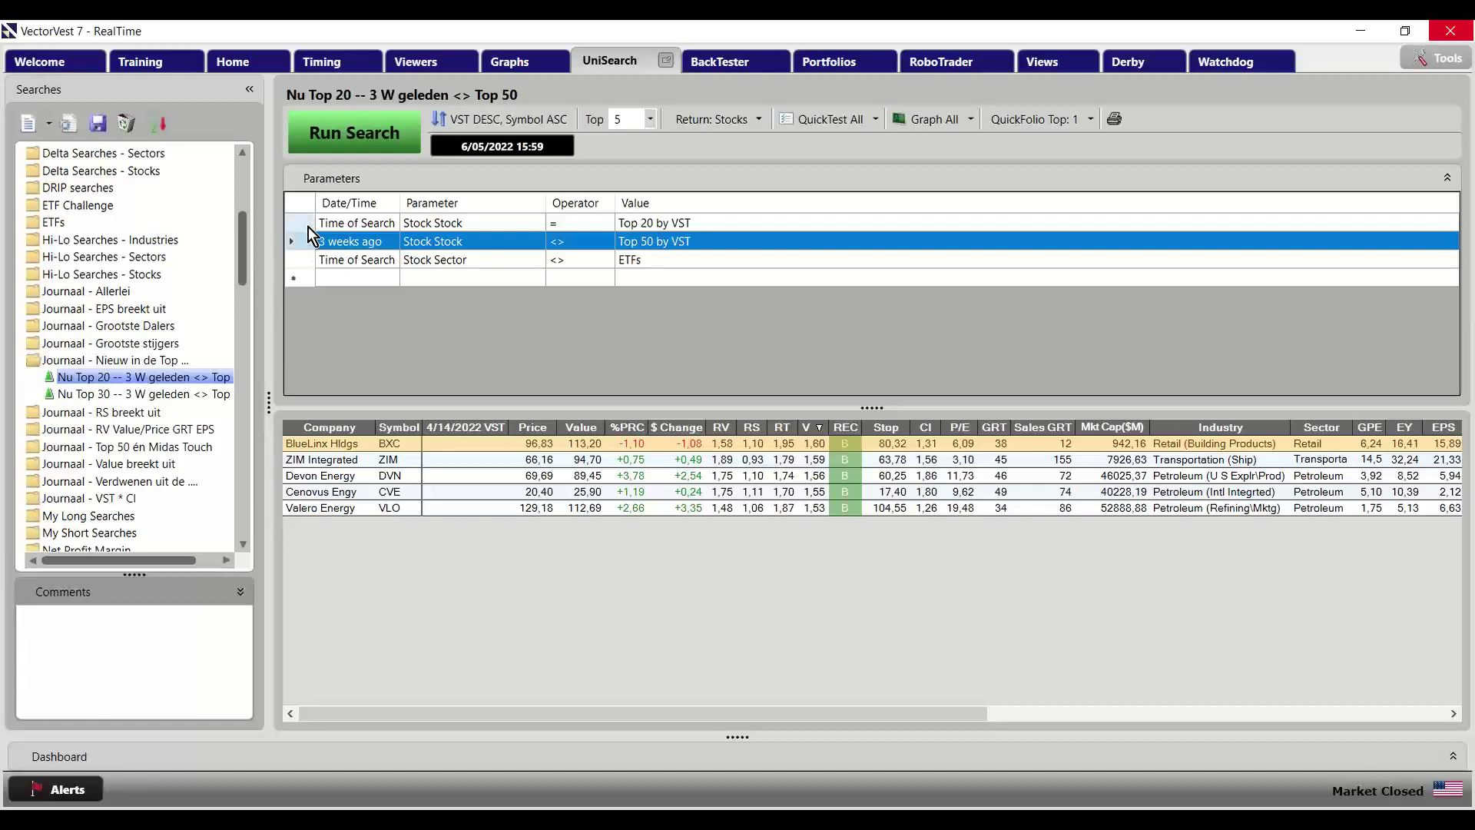
left_click(308, 225)
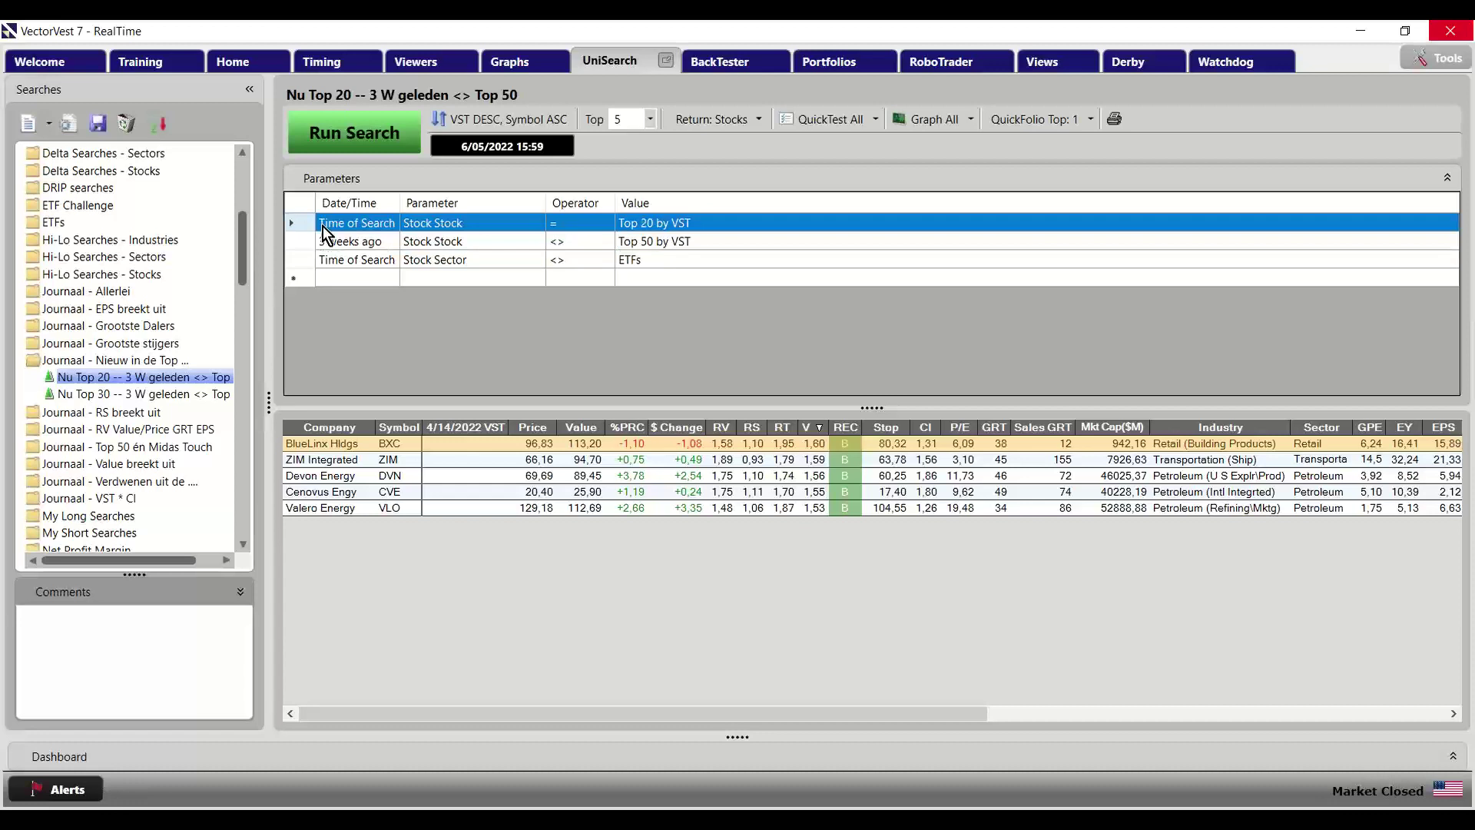
left_click(443, 230)
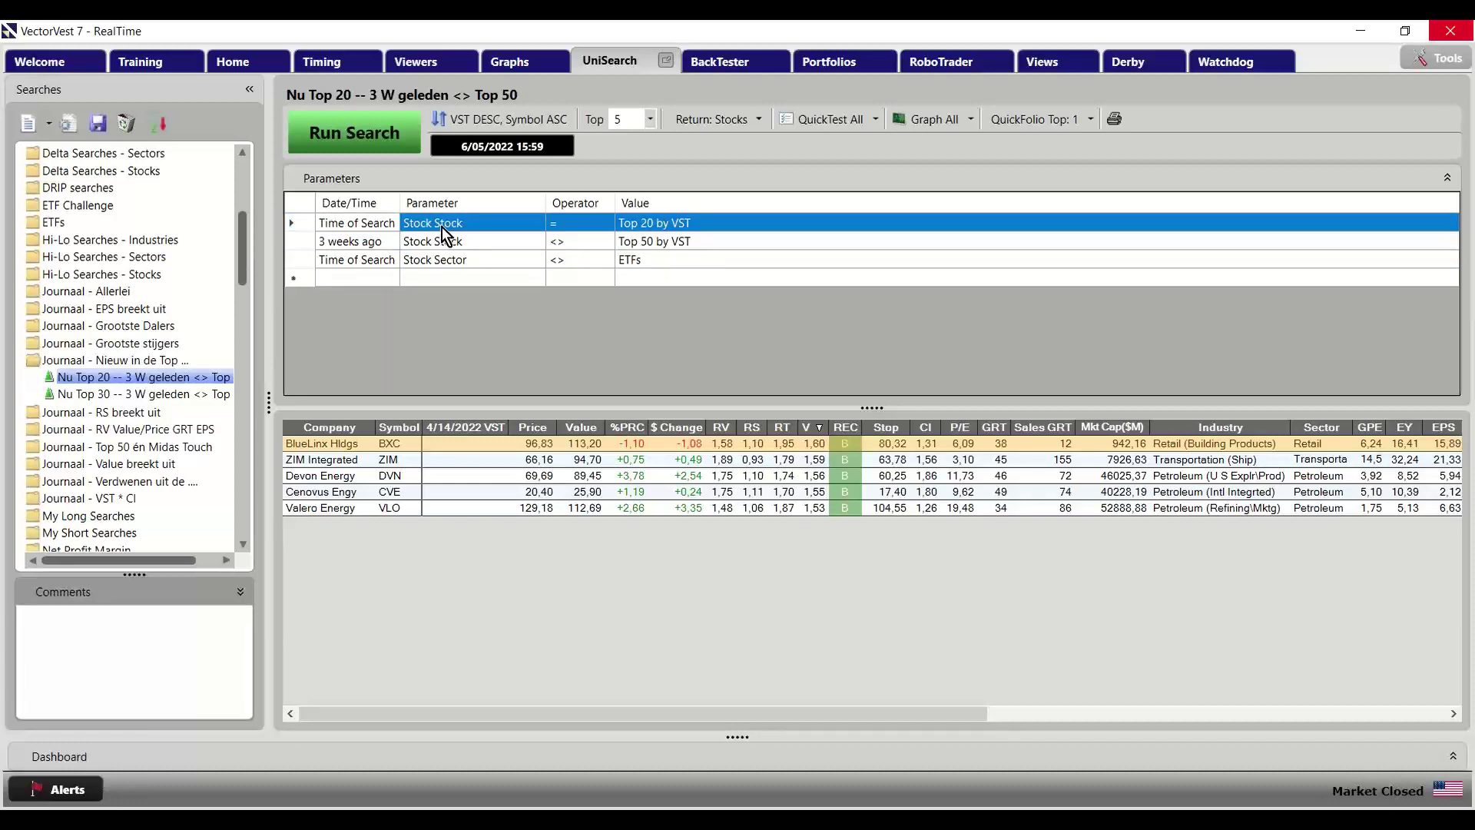
Change the search's first condition to Sector Sector = Top 5 by RT at the time of search
mouse_move(470, 246)
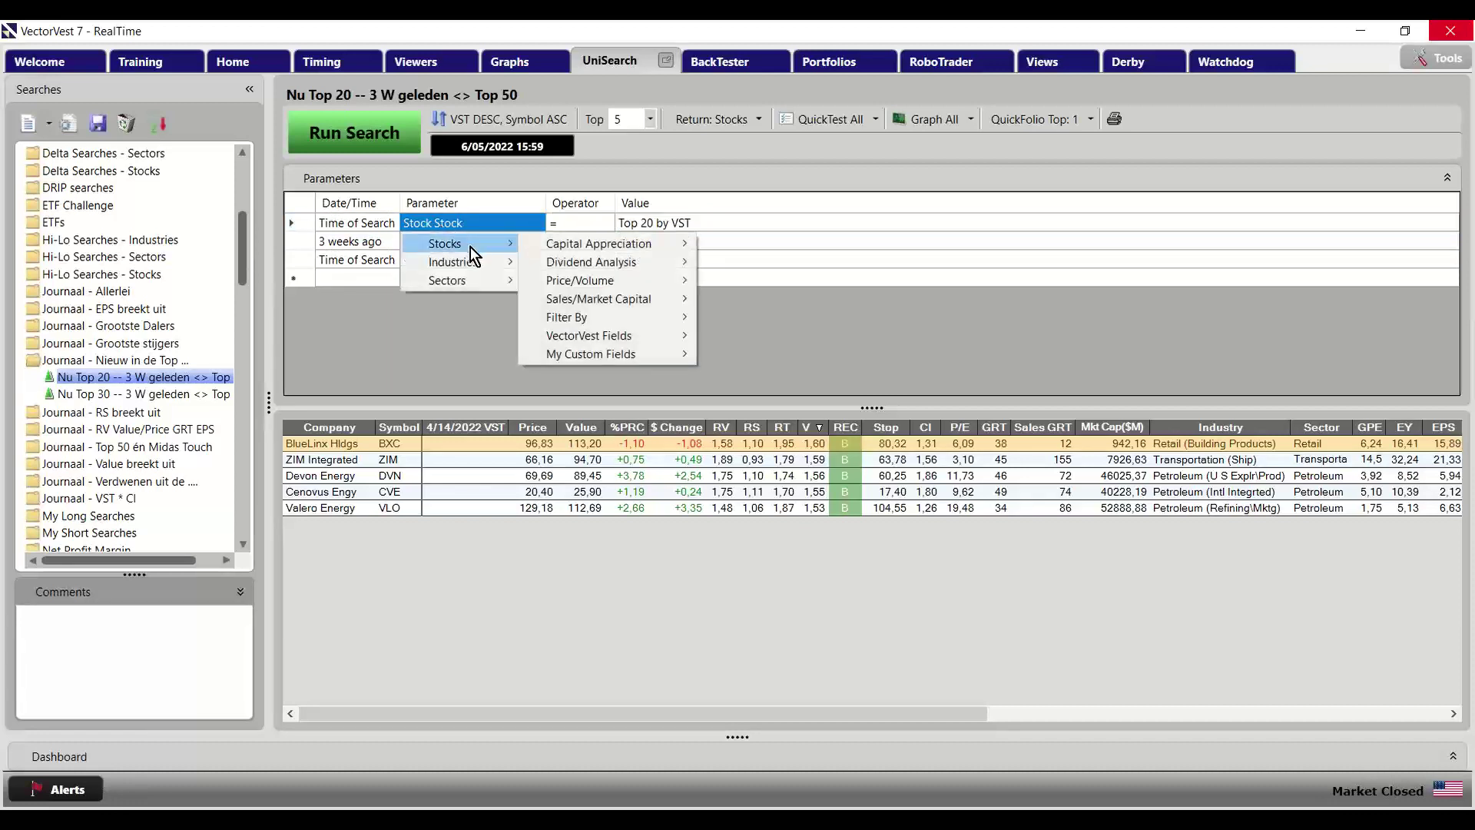
mouse_move(467, 288)
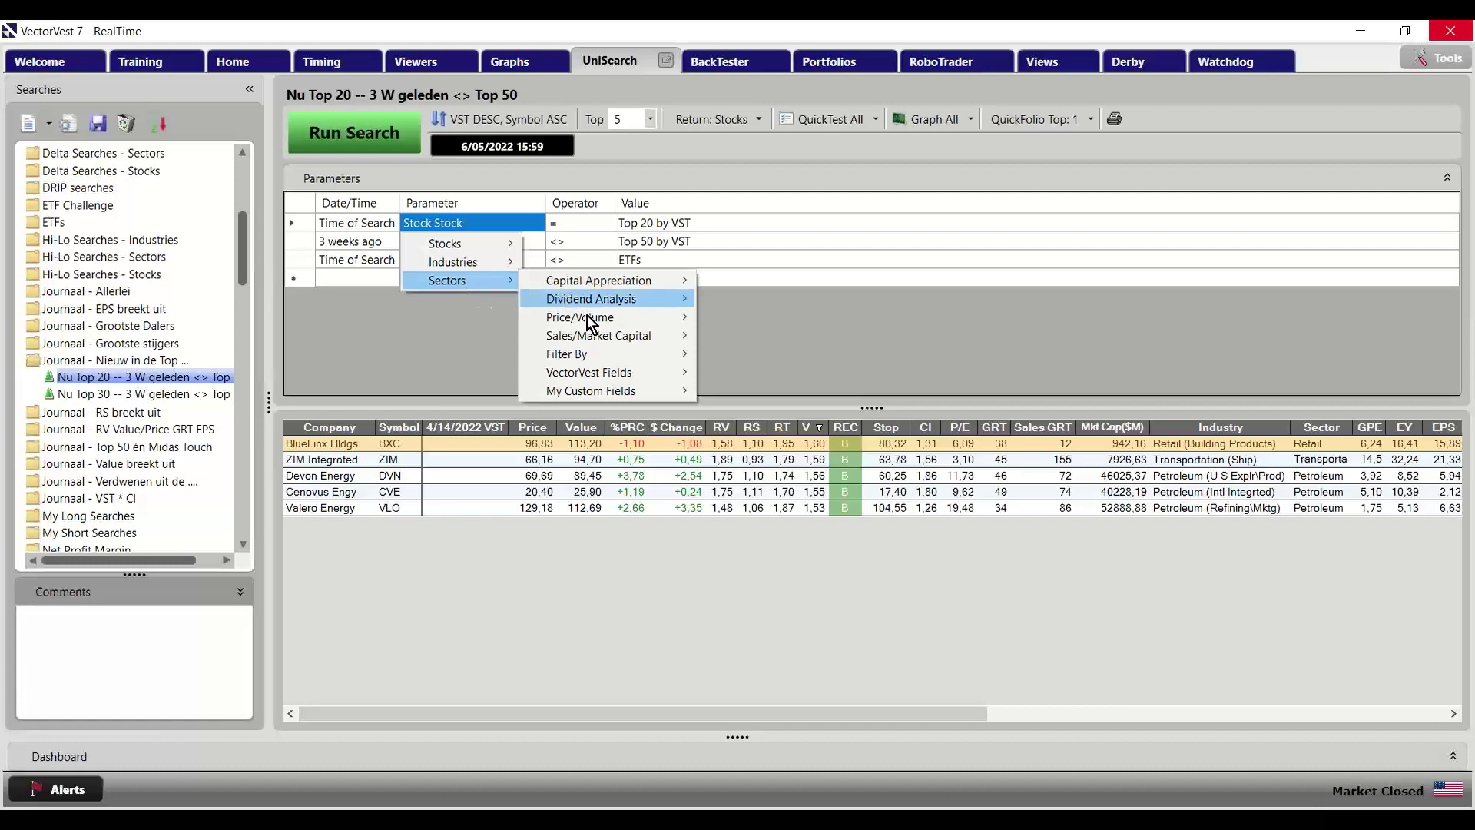
mouse_move(598, 366)
left_click(764, 355)
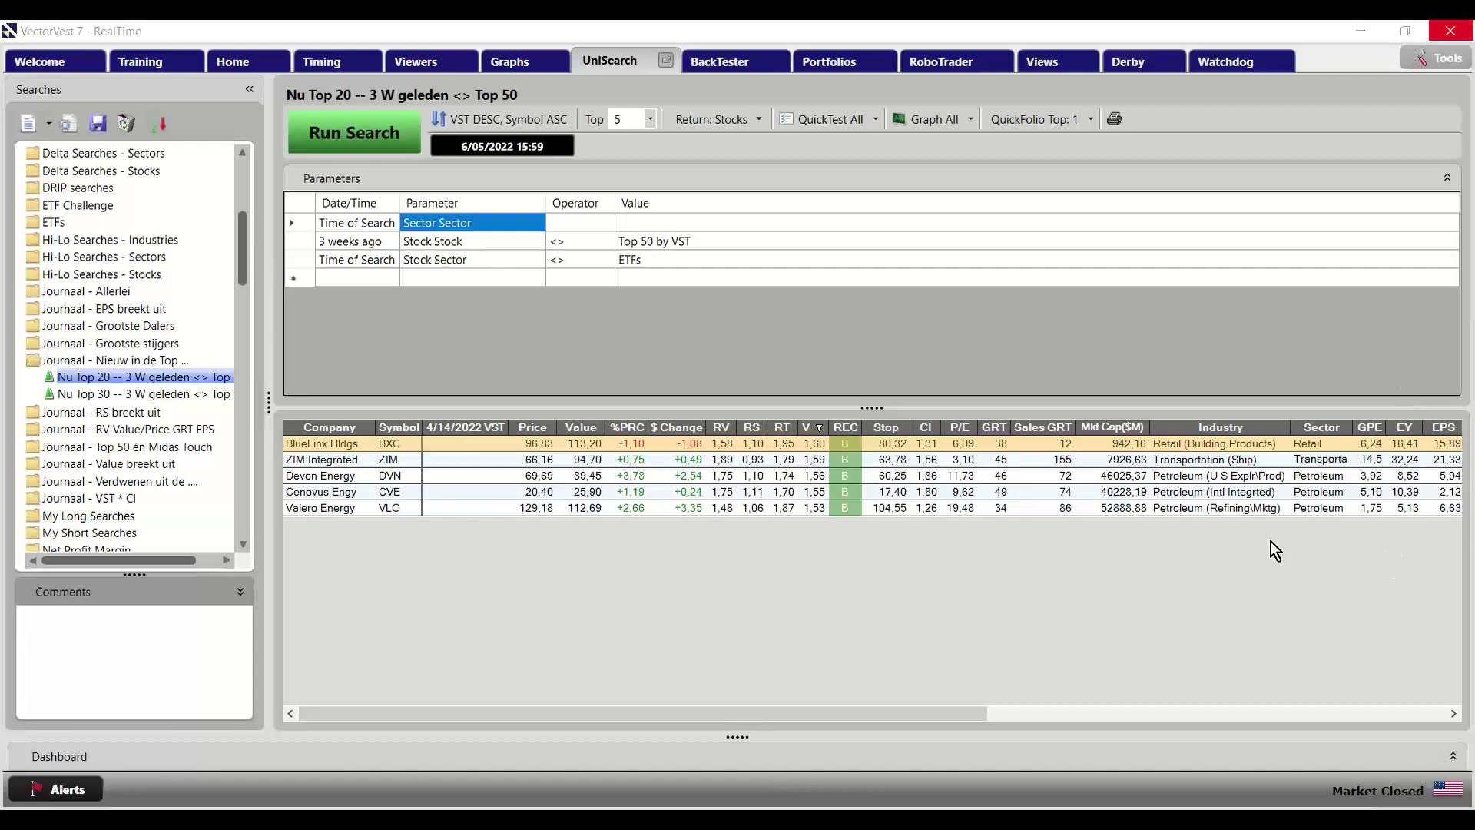
left_click(576, 228)
left_click(580, 246)
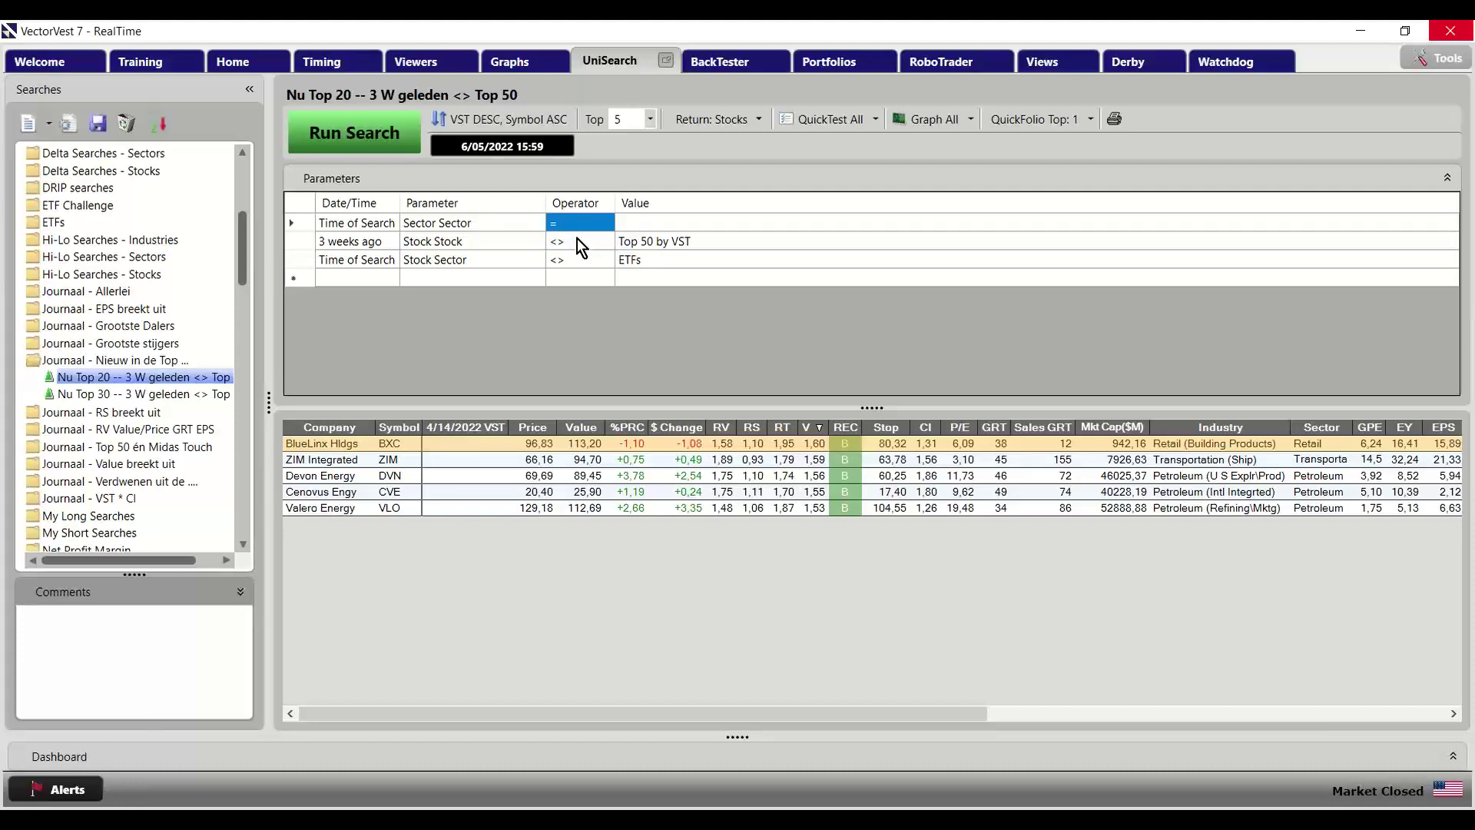
left_click(665, 228)
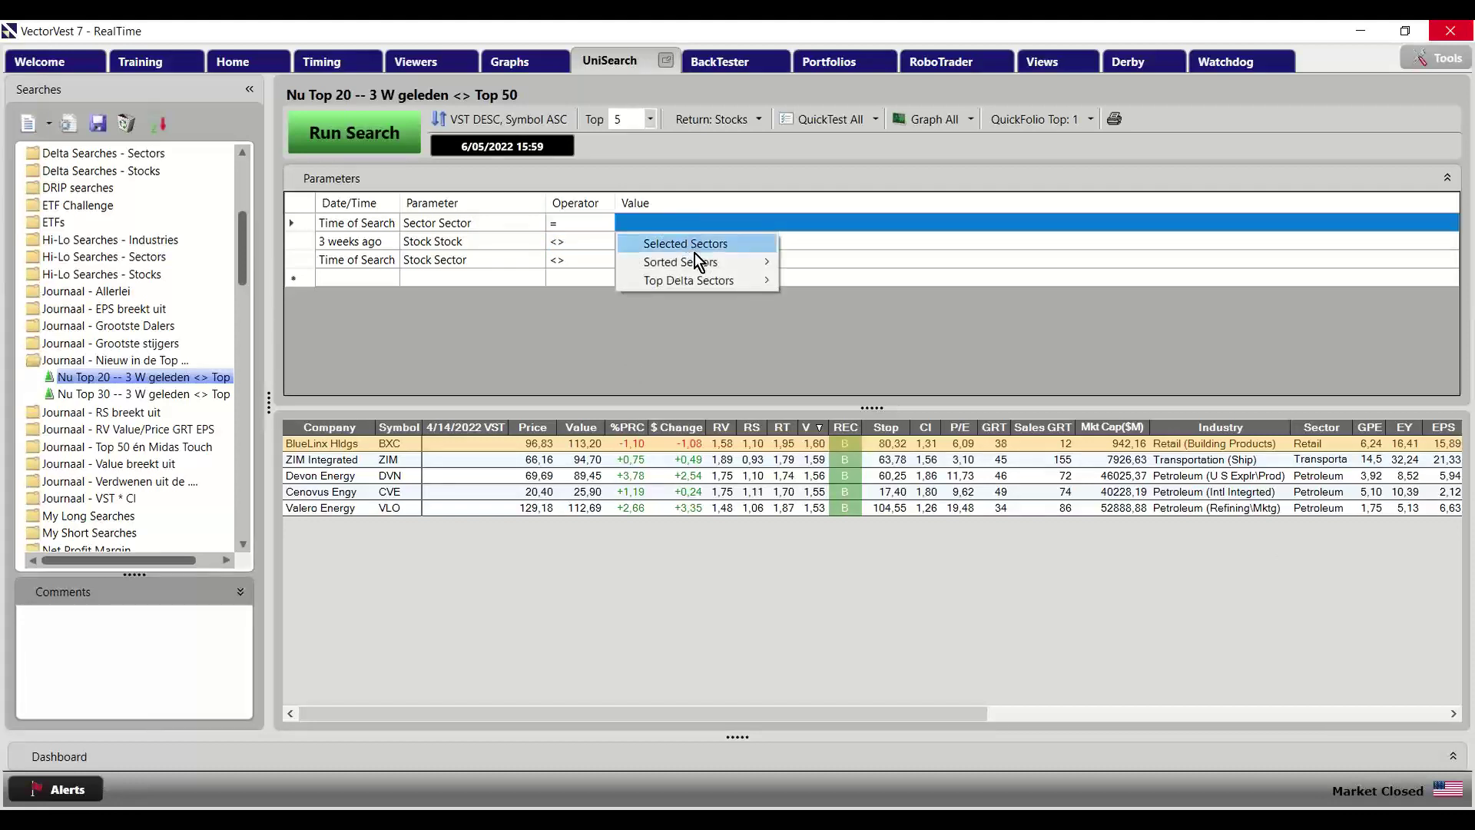
mouse_move(699, 265)
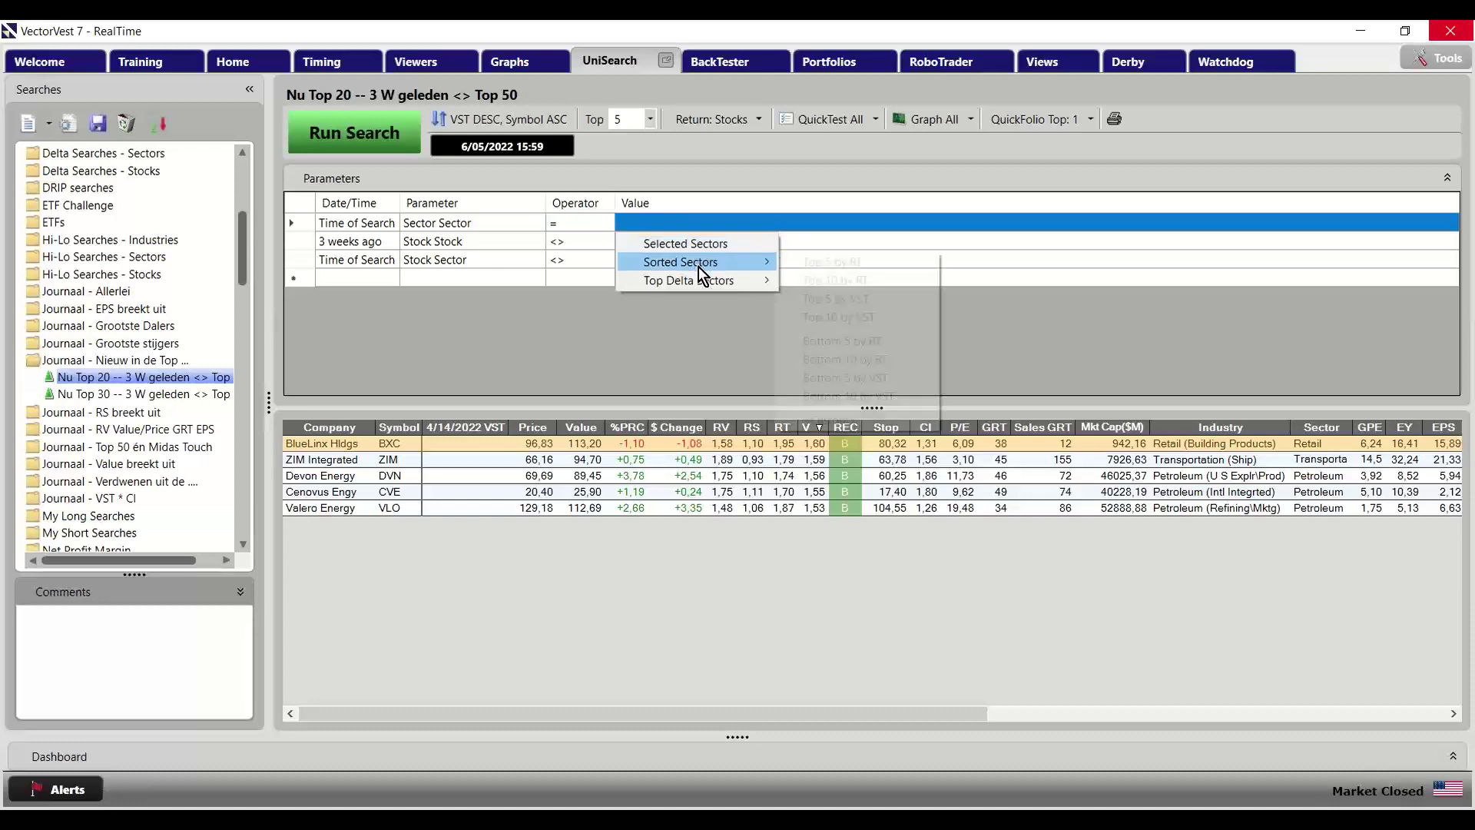
left_click(889, 265)
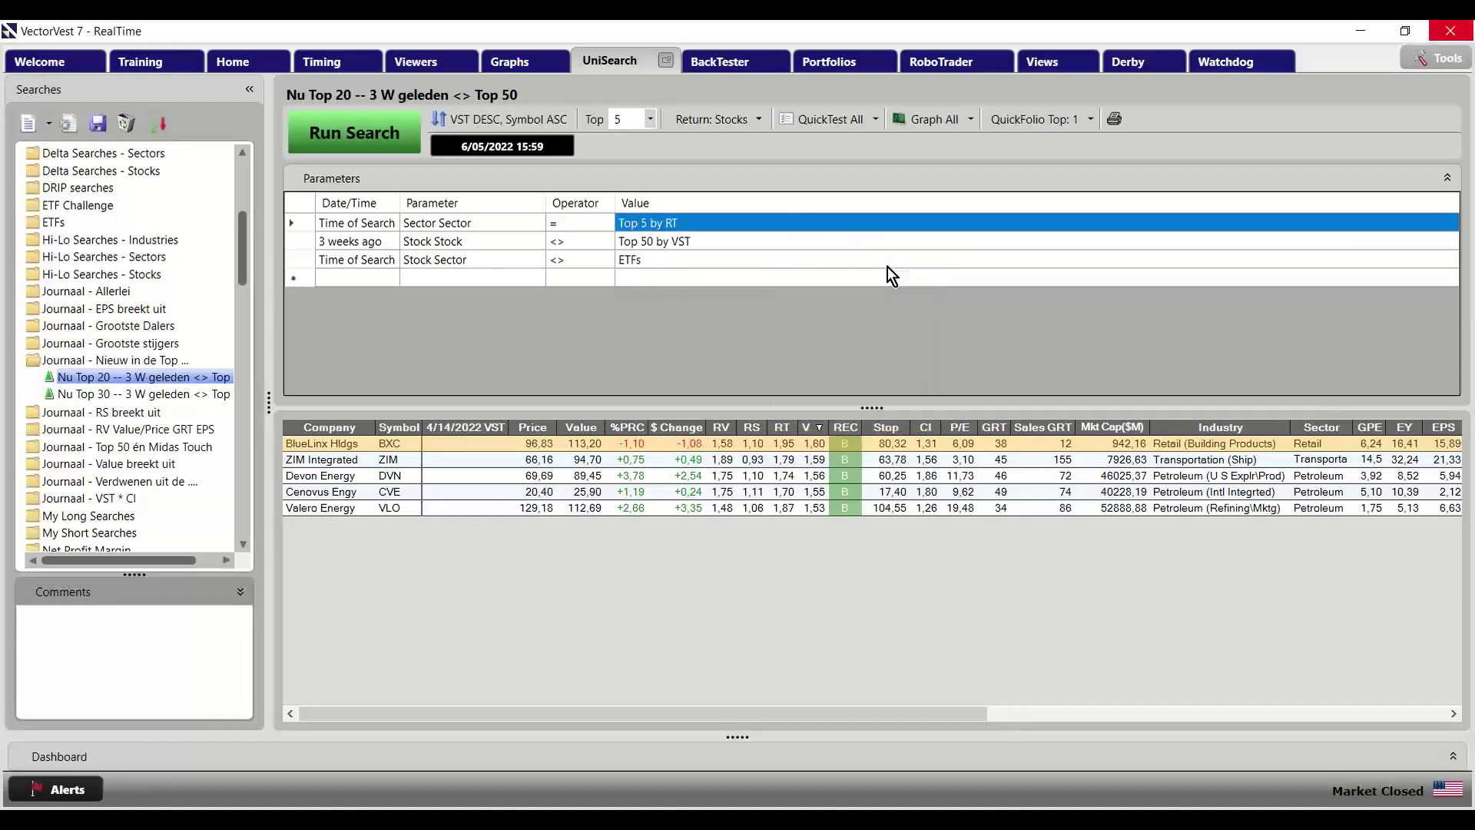
Delete the Stock Sector <> ETFs condition from the search
left_click(302, 259)
right_click(302, 260)
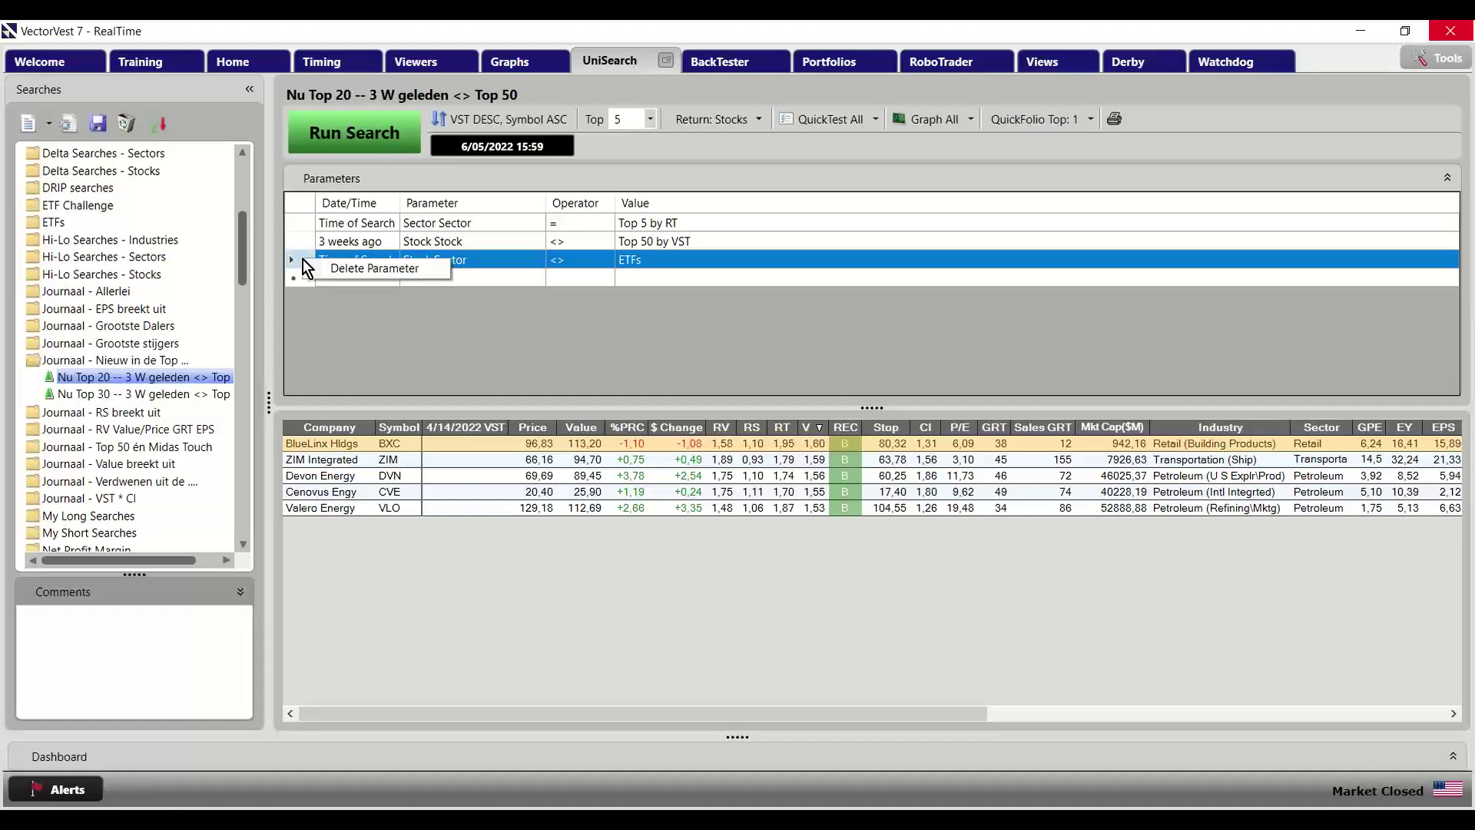
left_click(311, 264)
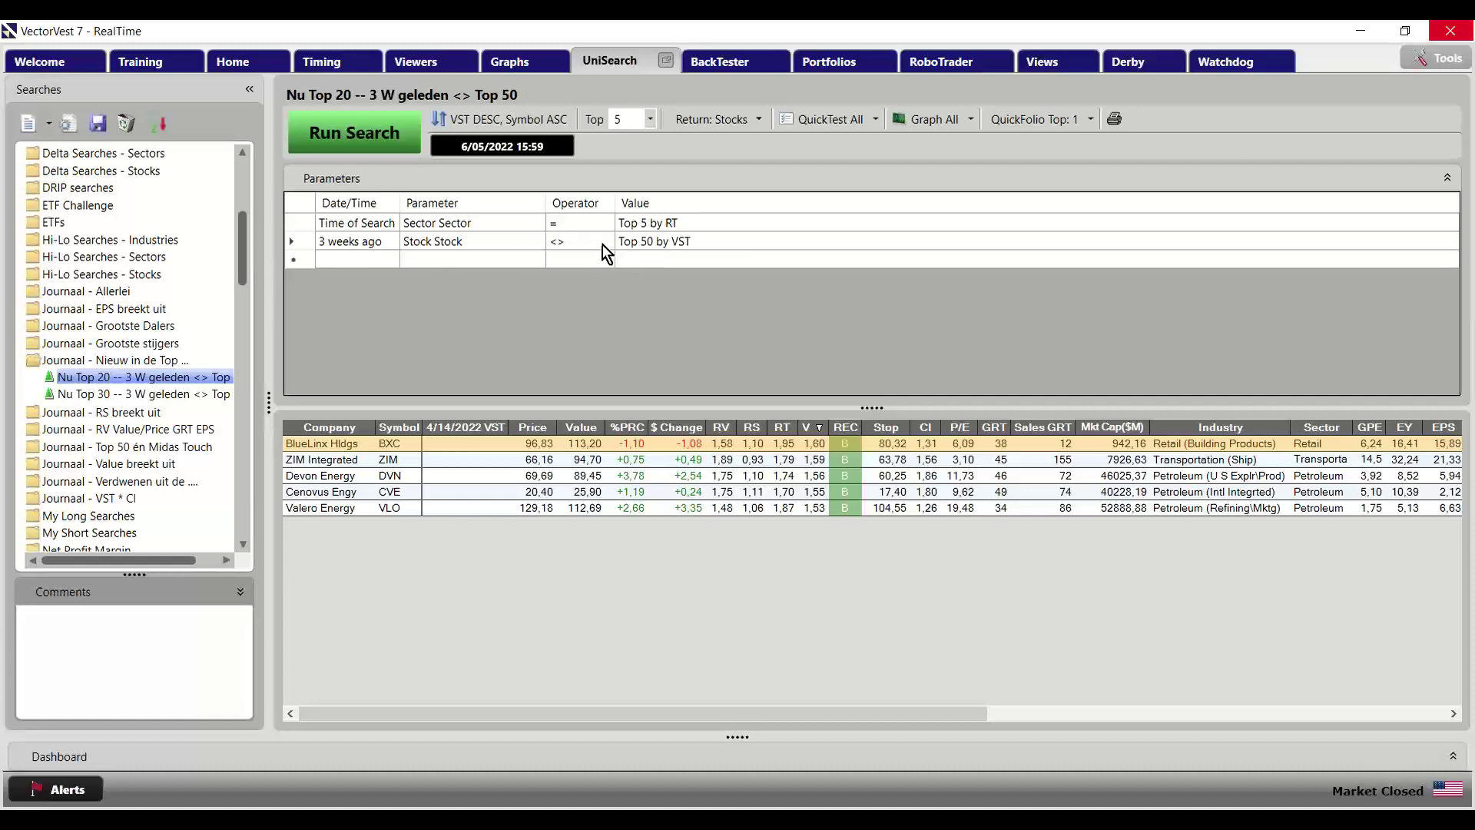
Change the "3 weeks ago" condition to Sector Sector <> Top 10 by RT
left_click(482, 242)
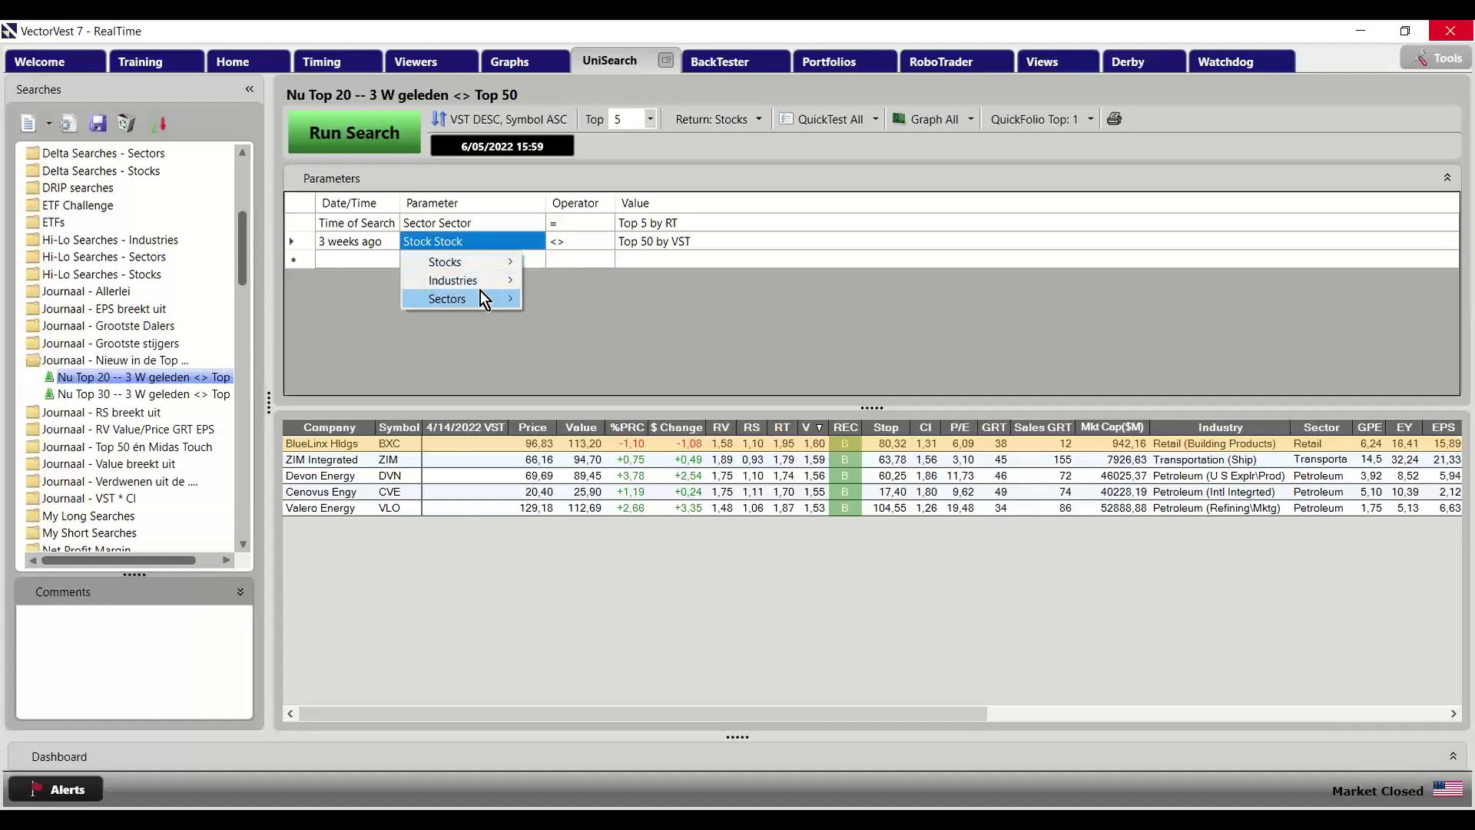
mouse_move(593, 365)
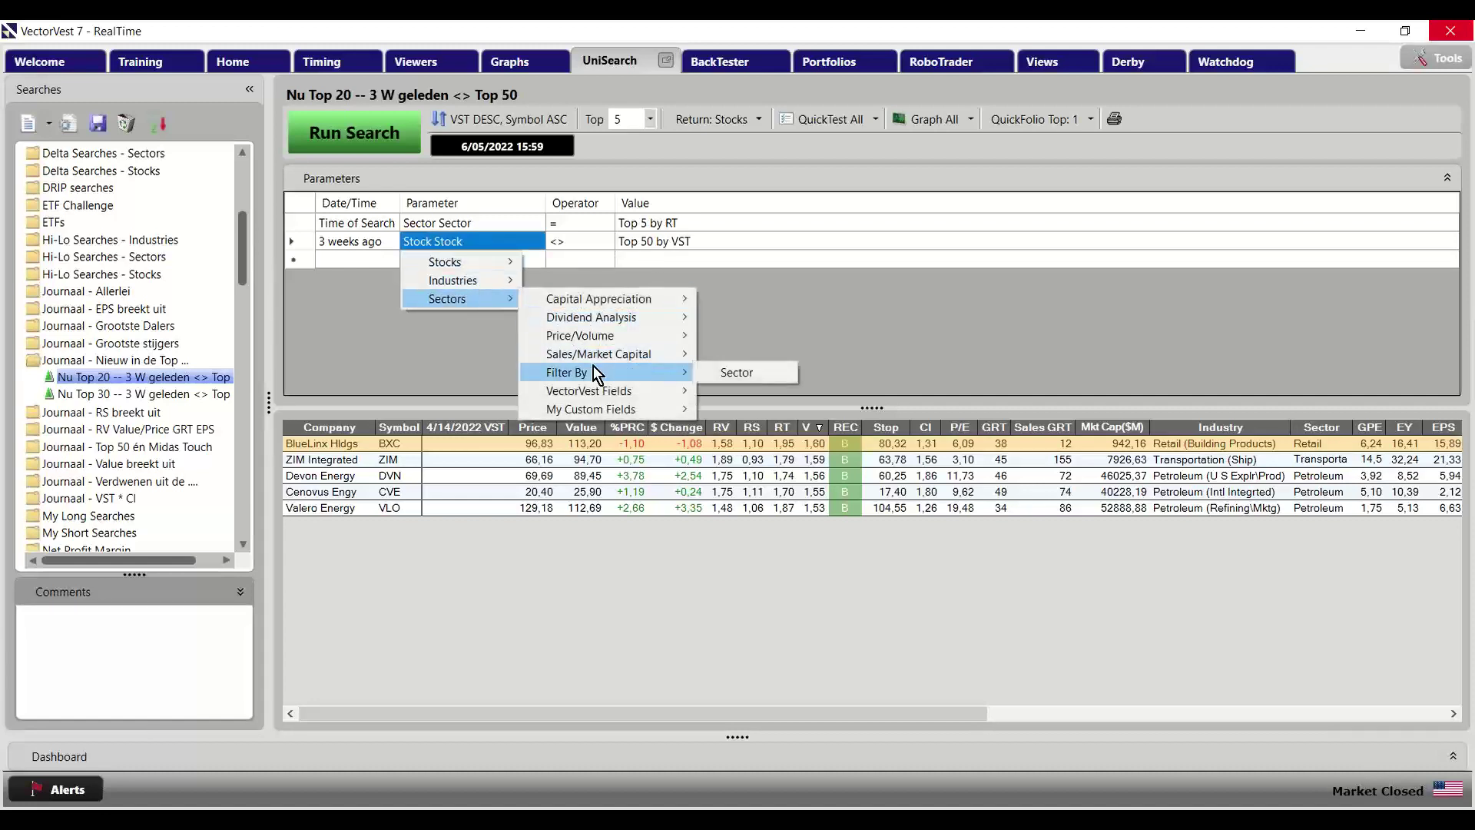
left_click(722, 366)
left_click(570, 240)
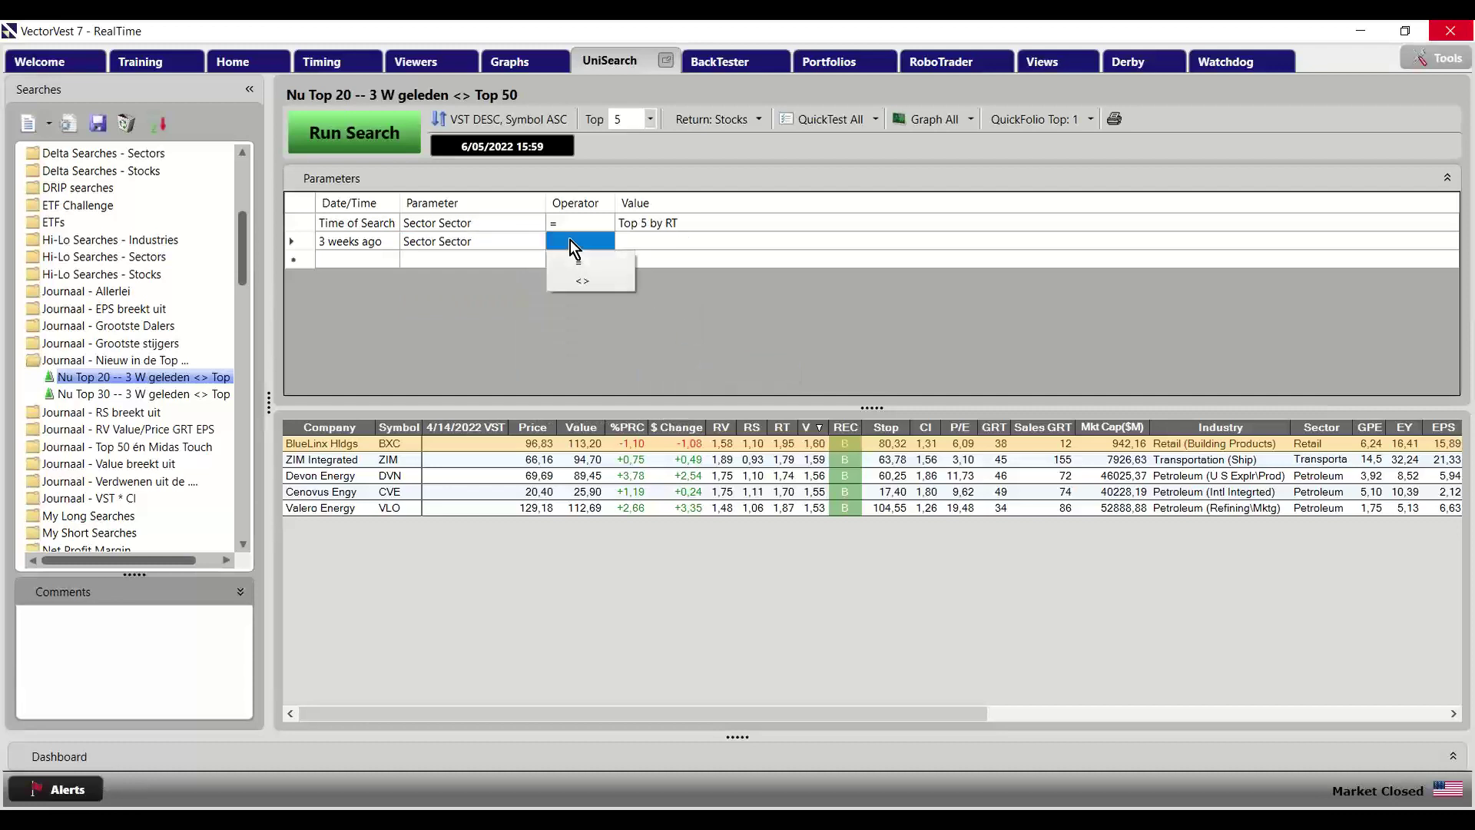
left_click(597, 284)
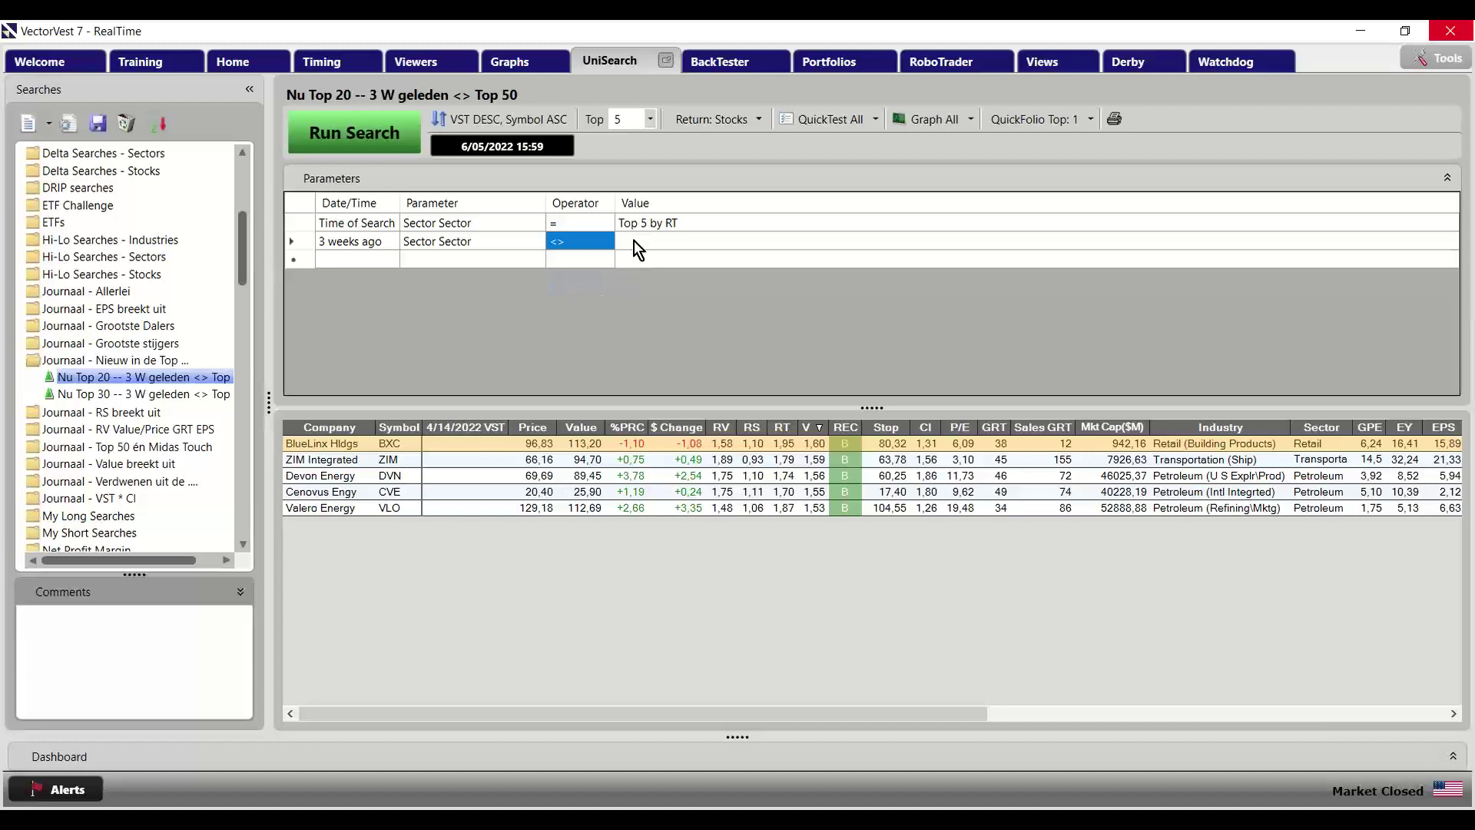
left_click(633, 241)
mouse_move(662, 284)
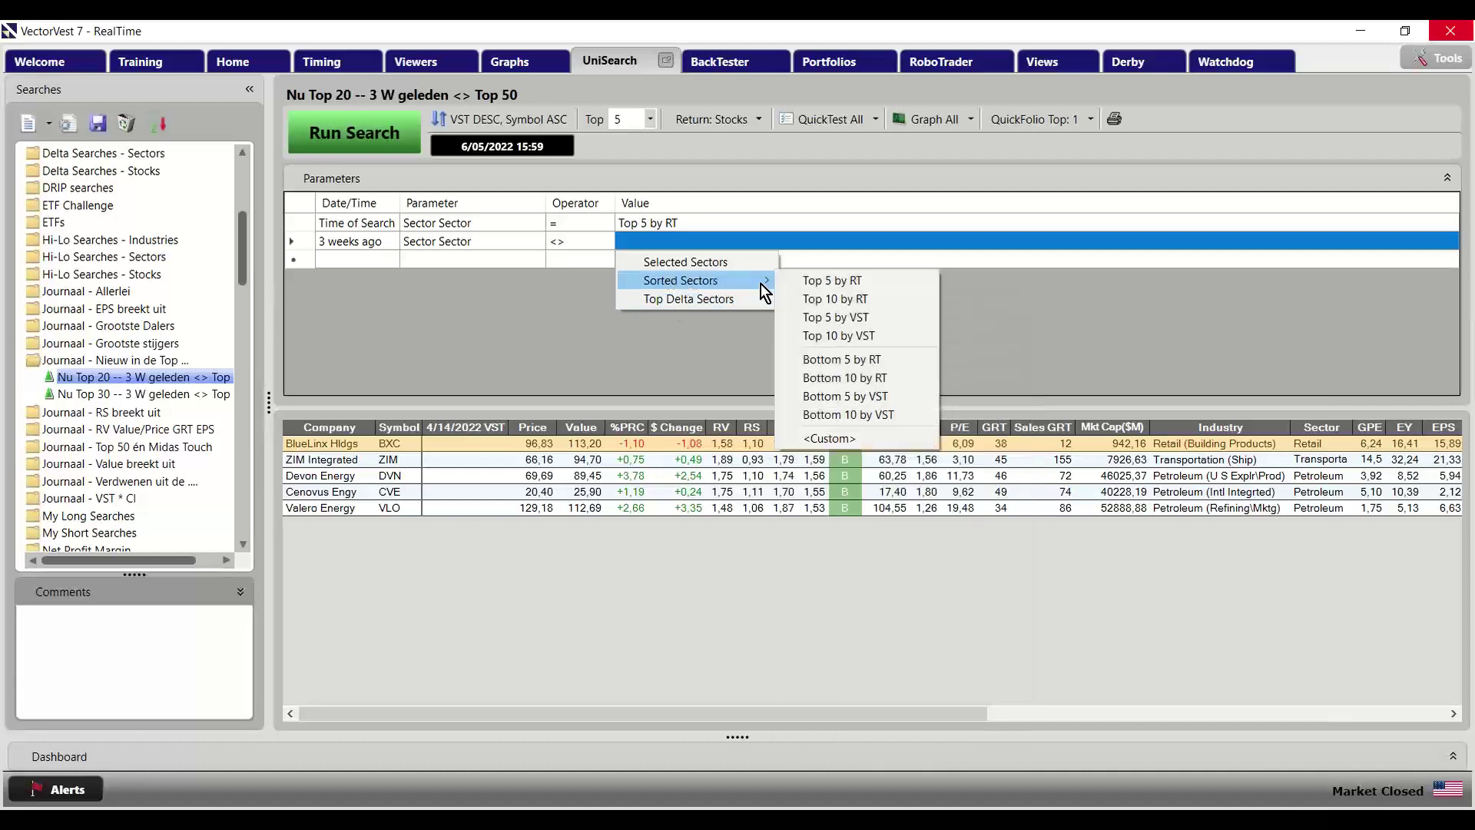
left_click(877, 298)
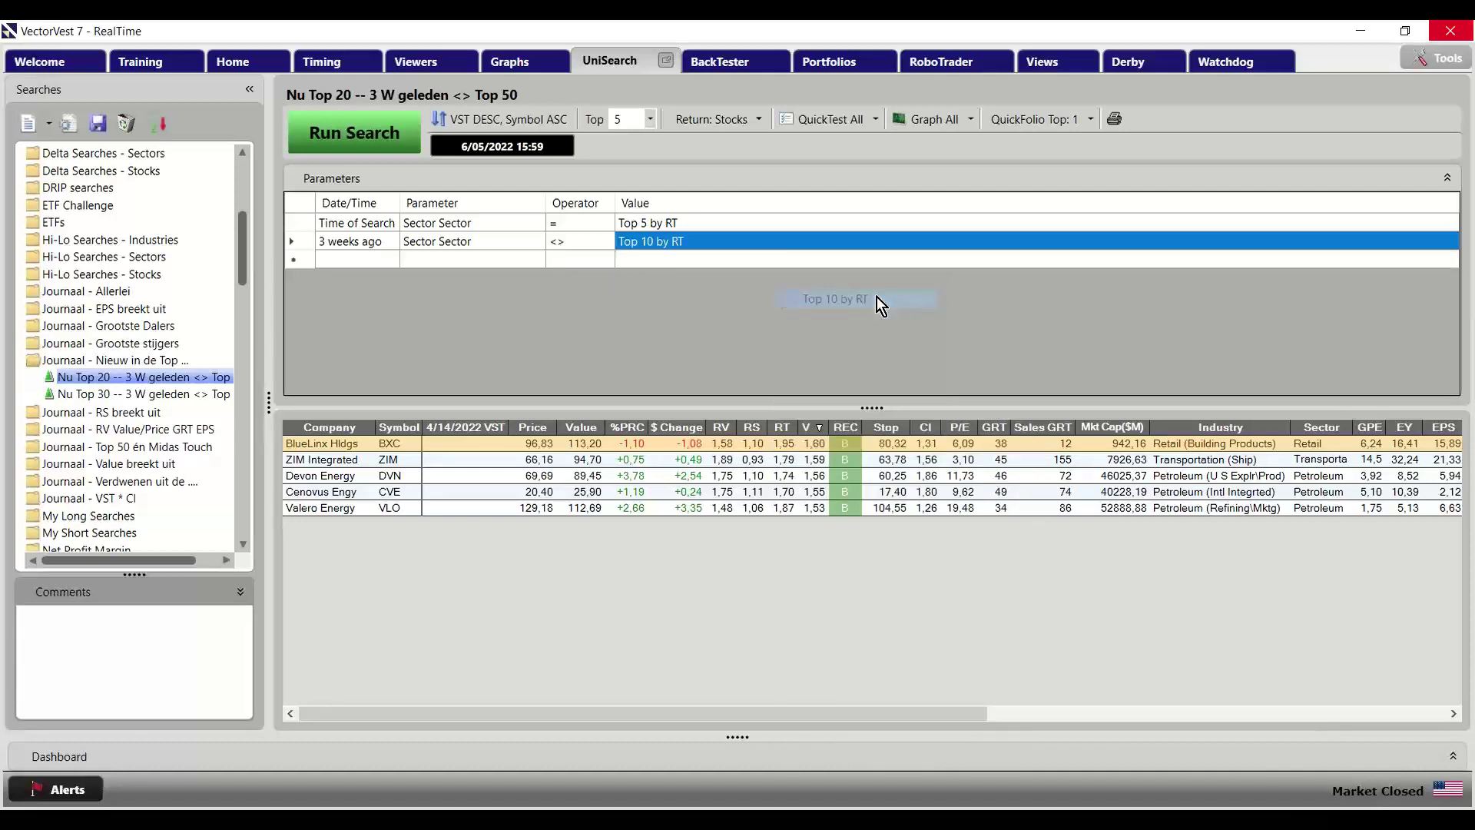
Try running the sector search as of the 2/05/2022 close and the 3/05/2022 close
left_click(513, 152)
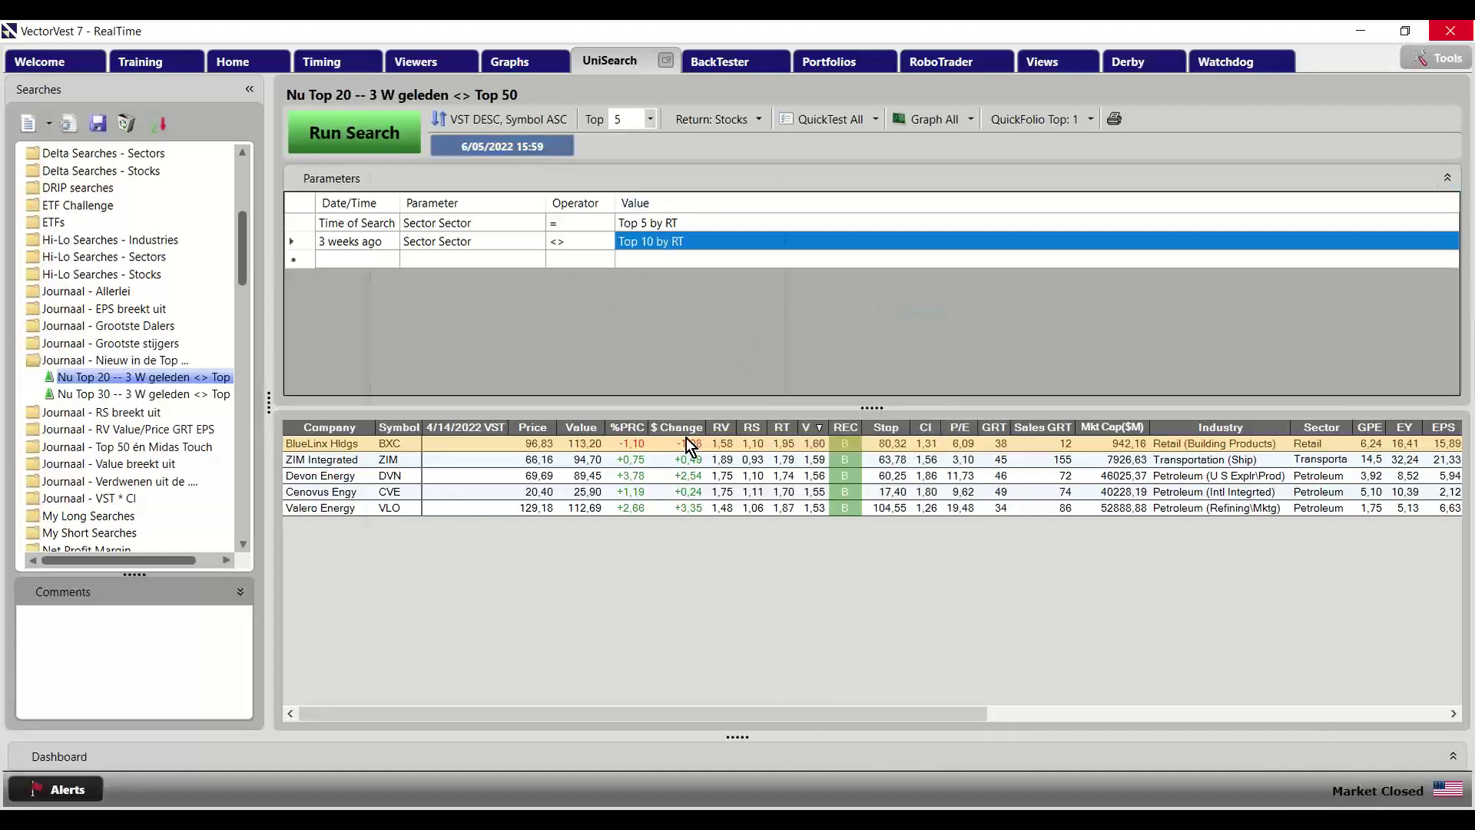
left_click(465, 278)
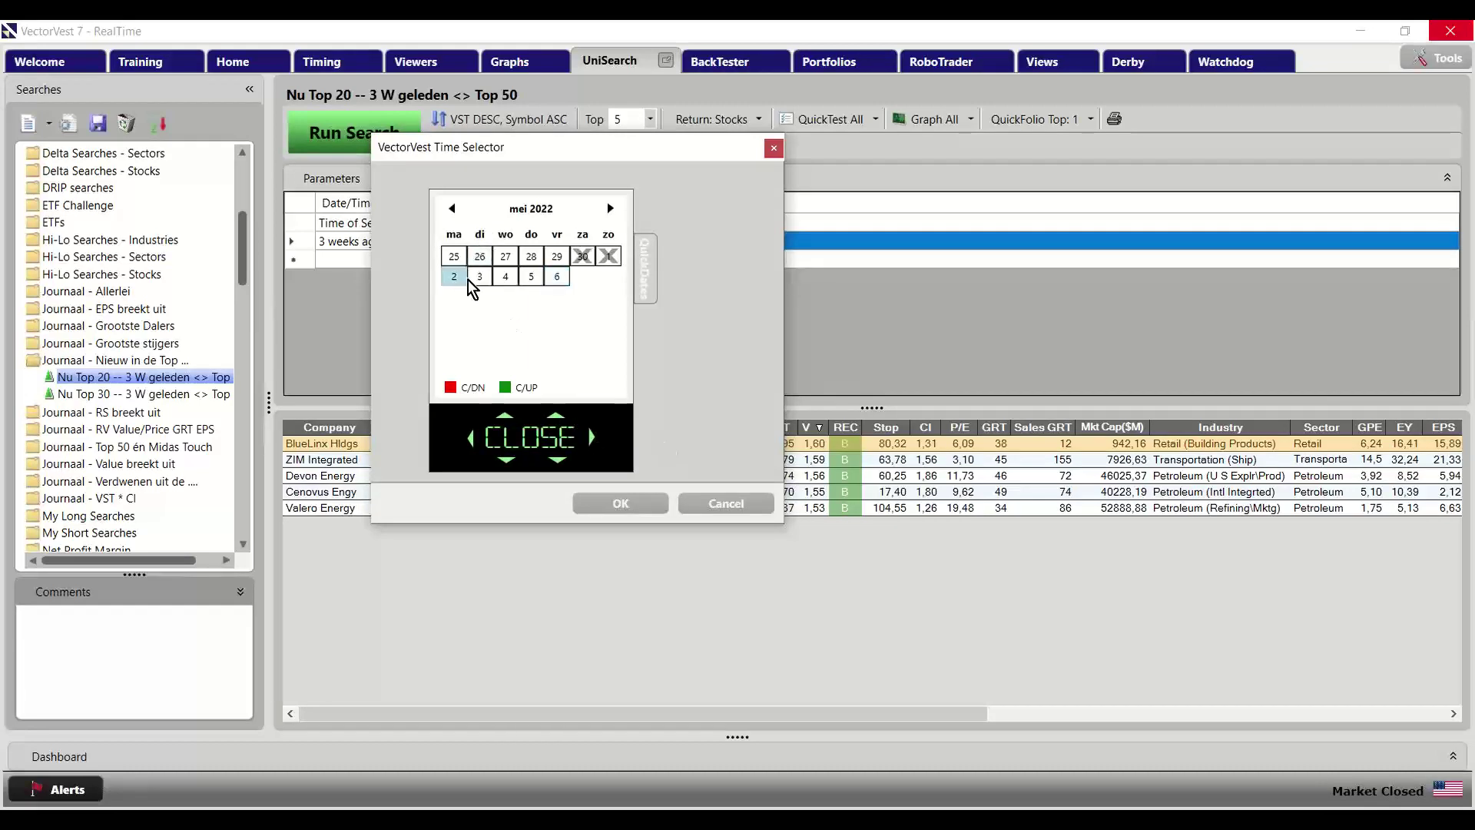
left_click(619, 503)
left_click(383, 136)
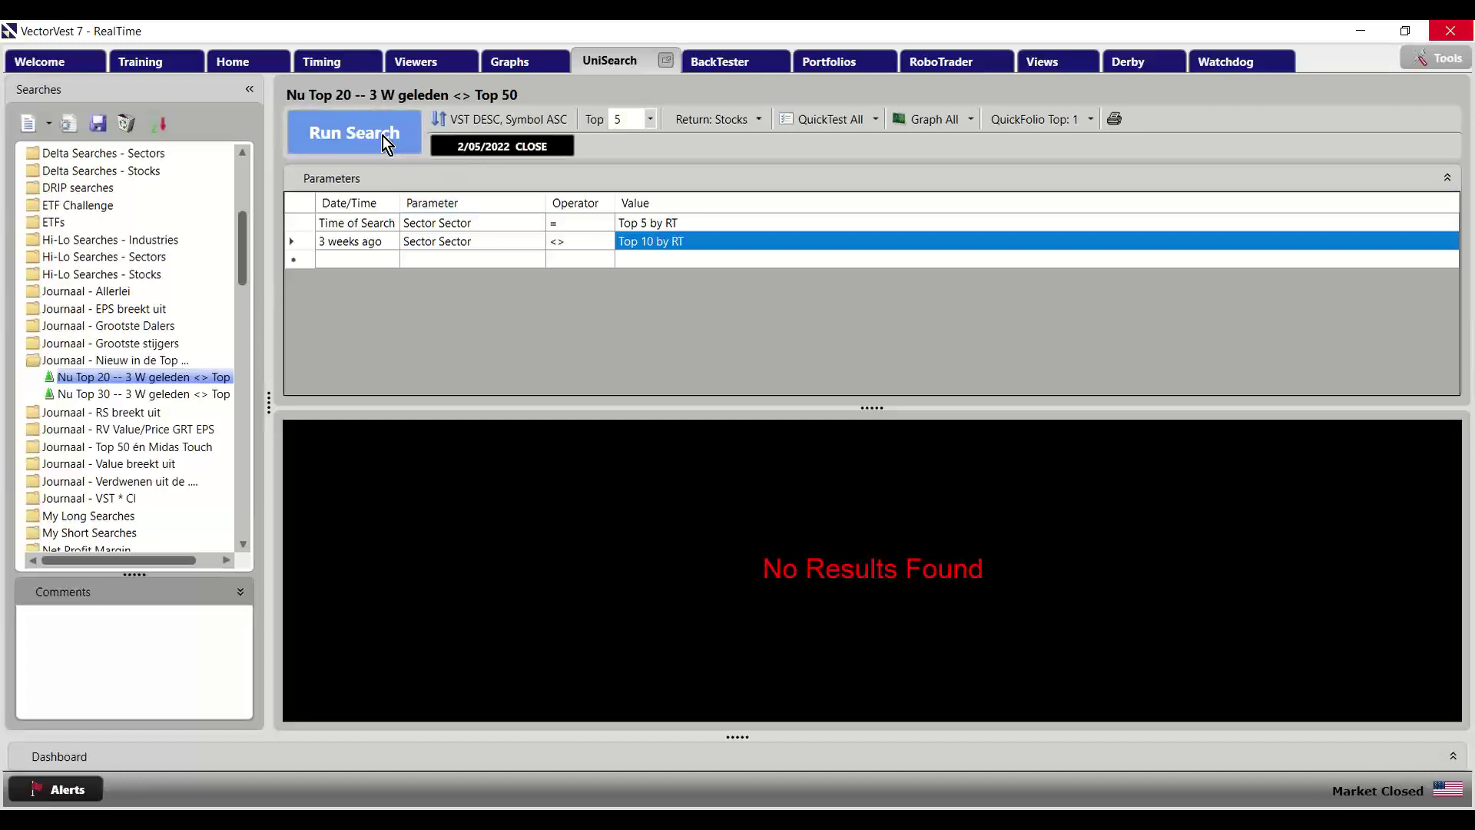
left_click(465, 146)
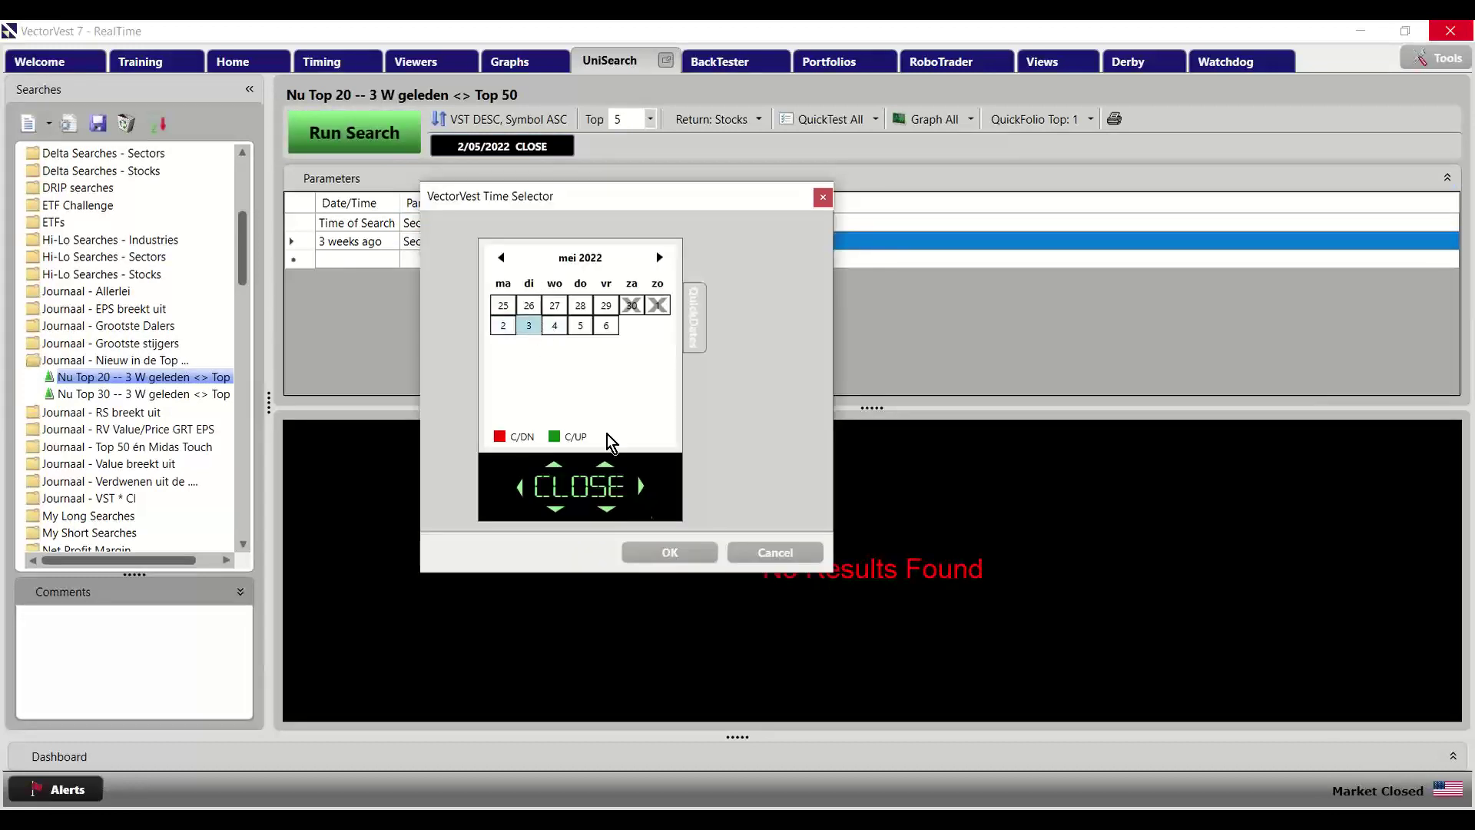
left_click(673, 551)
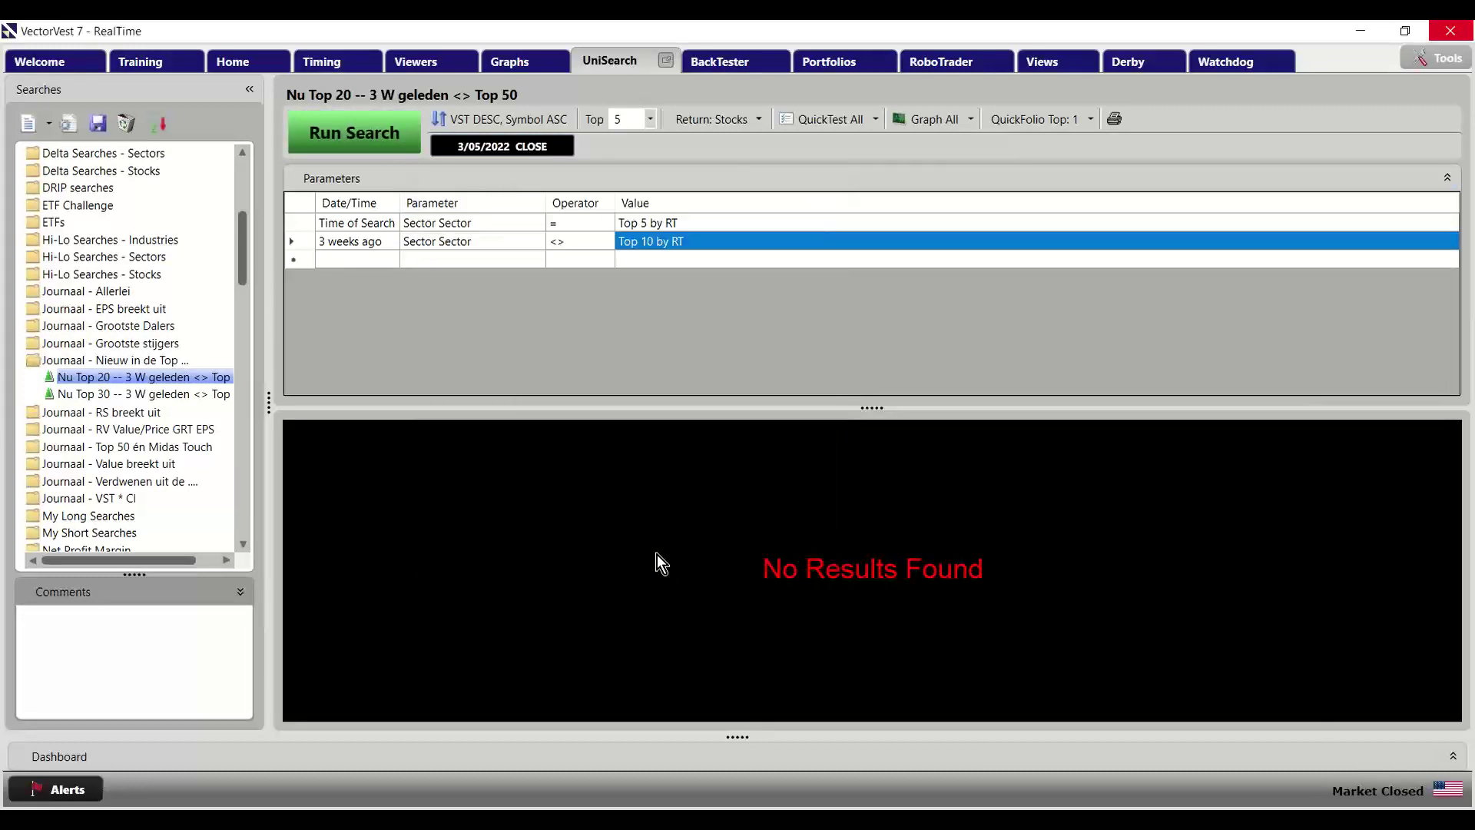
left_click(376, 139)
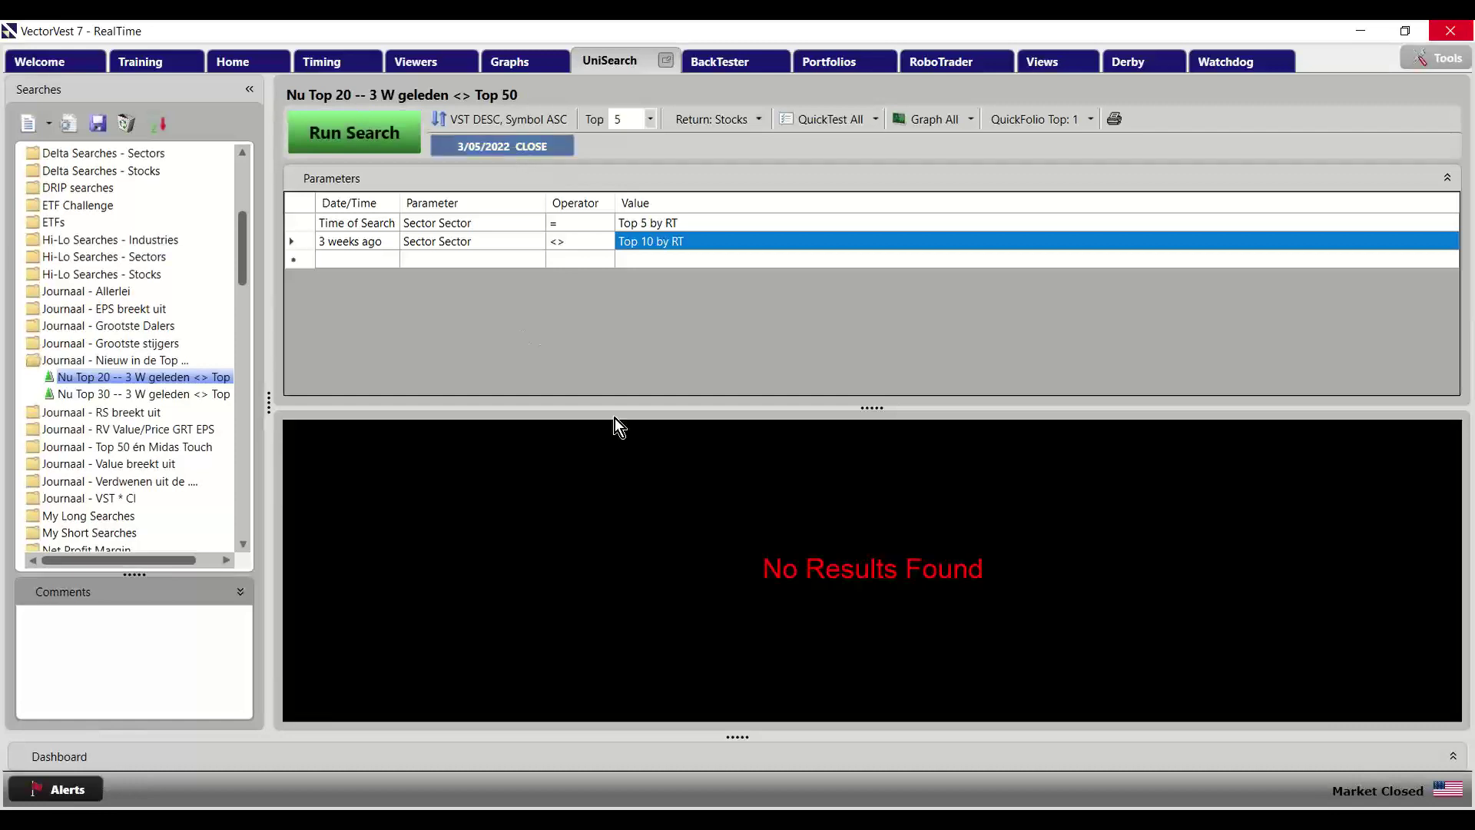
Run the sector search as of 27/04/2022 and review its Top 5 by RT and "3 weeks ago" conditions
scroll(607, 361, "up", 2)
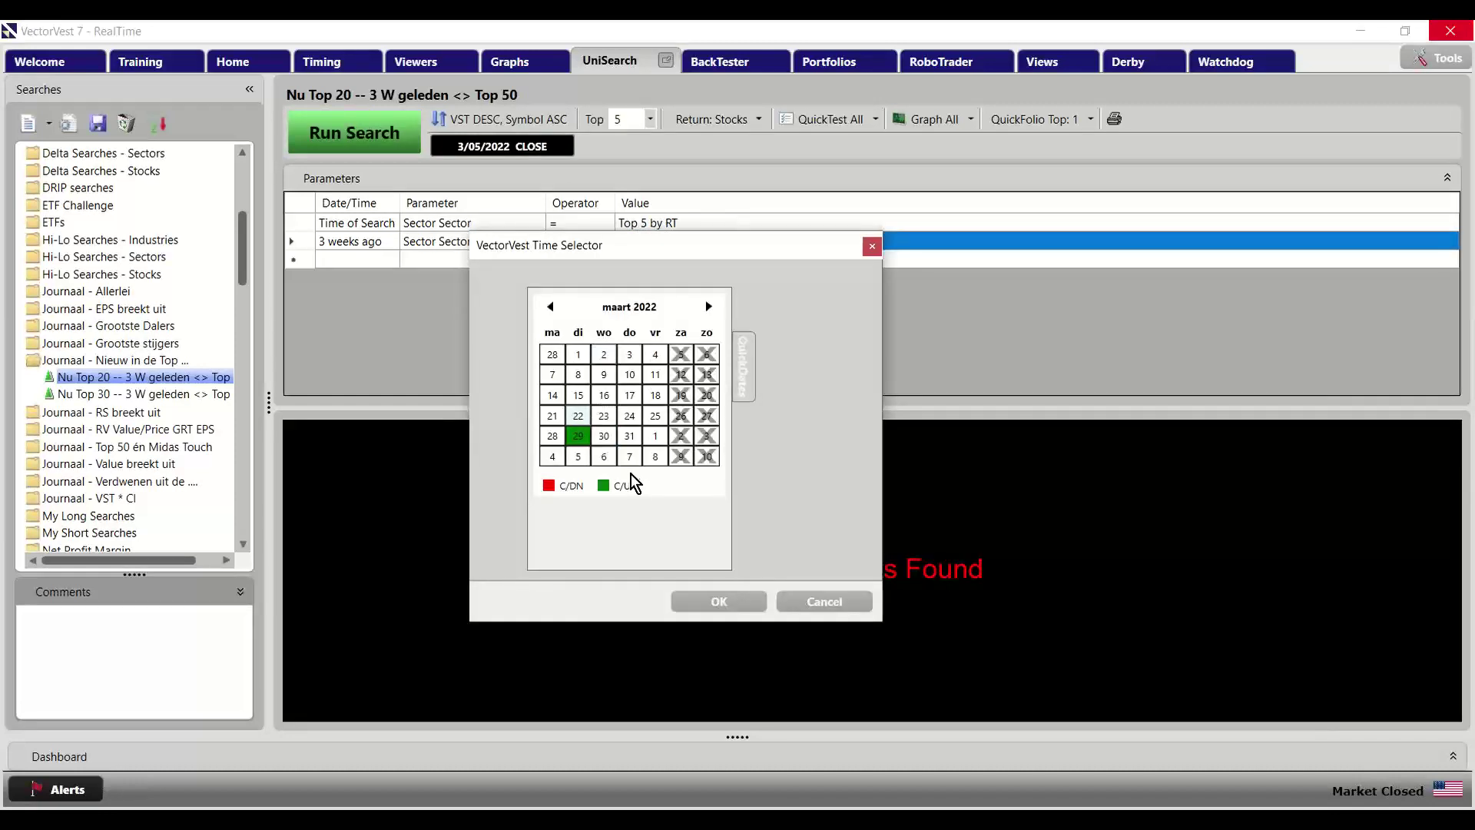
left_click(708, 307)
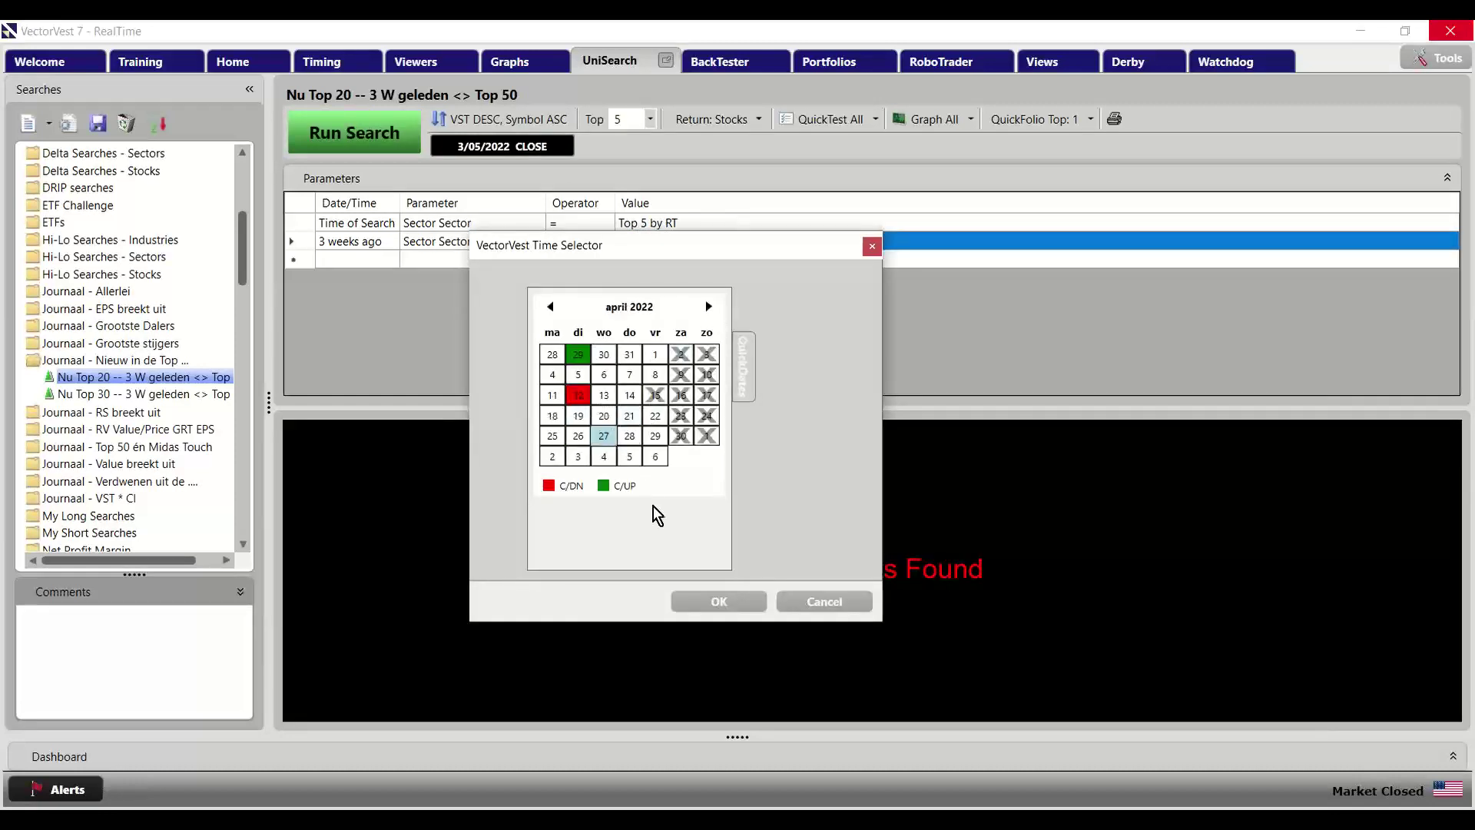
left_click(716, 602)
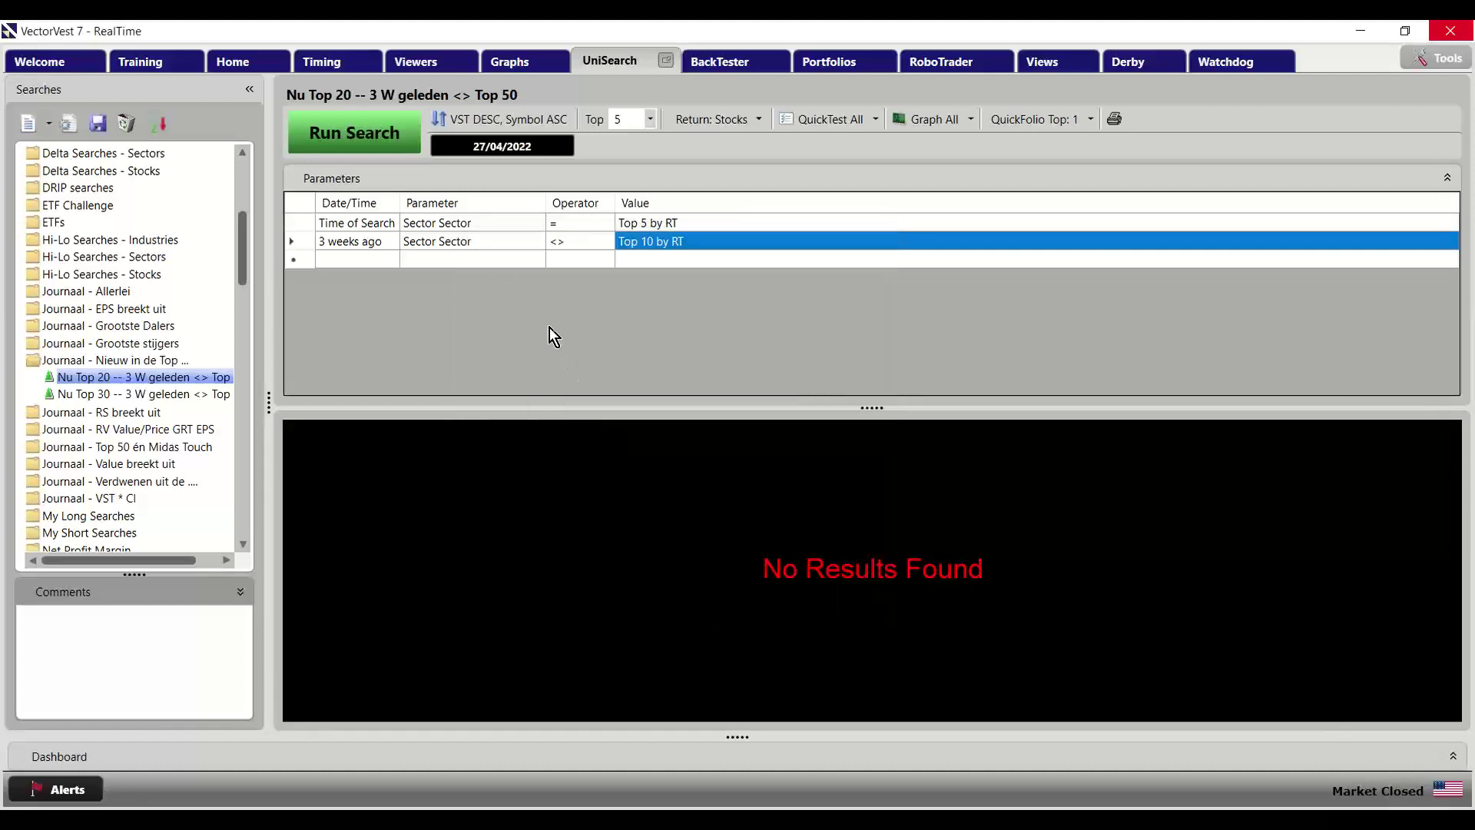
left_click(384, 145)
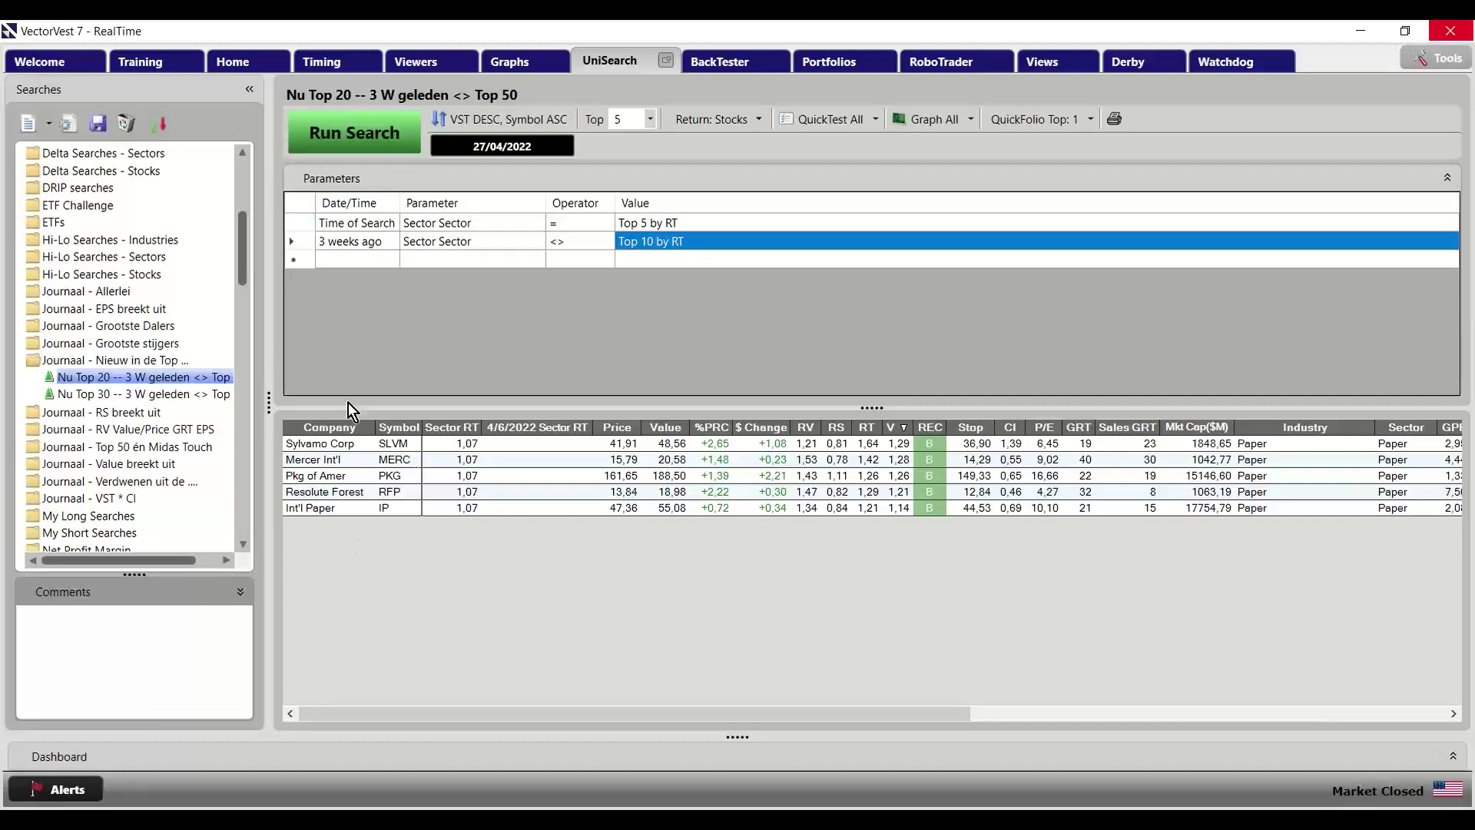
left_click(298, 224)
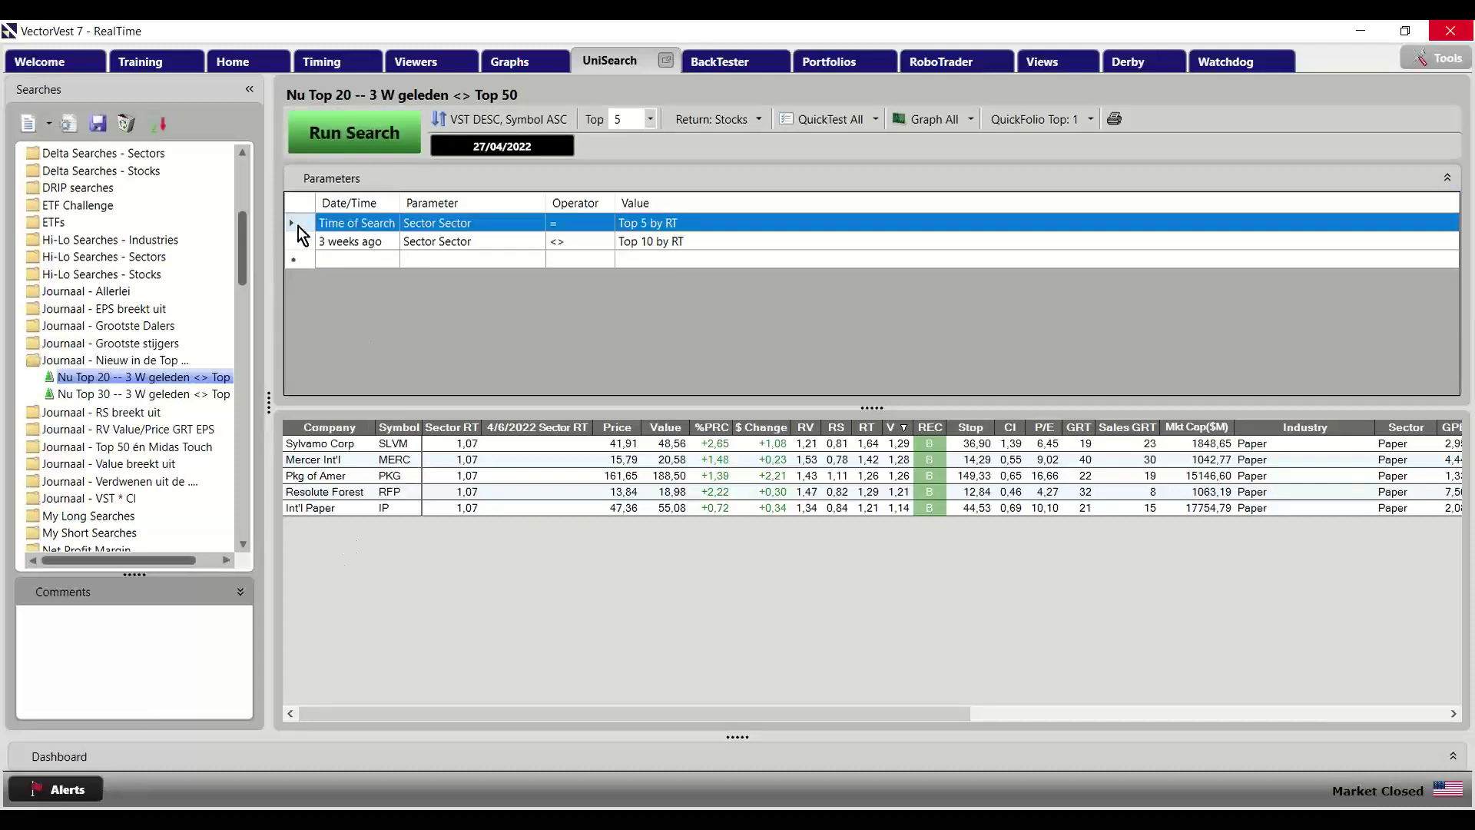
left_click(294, 241)
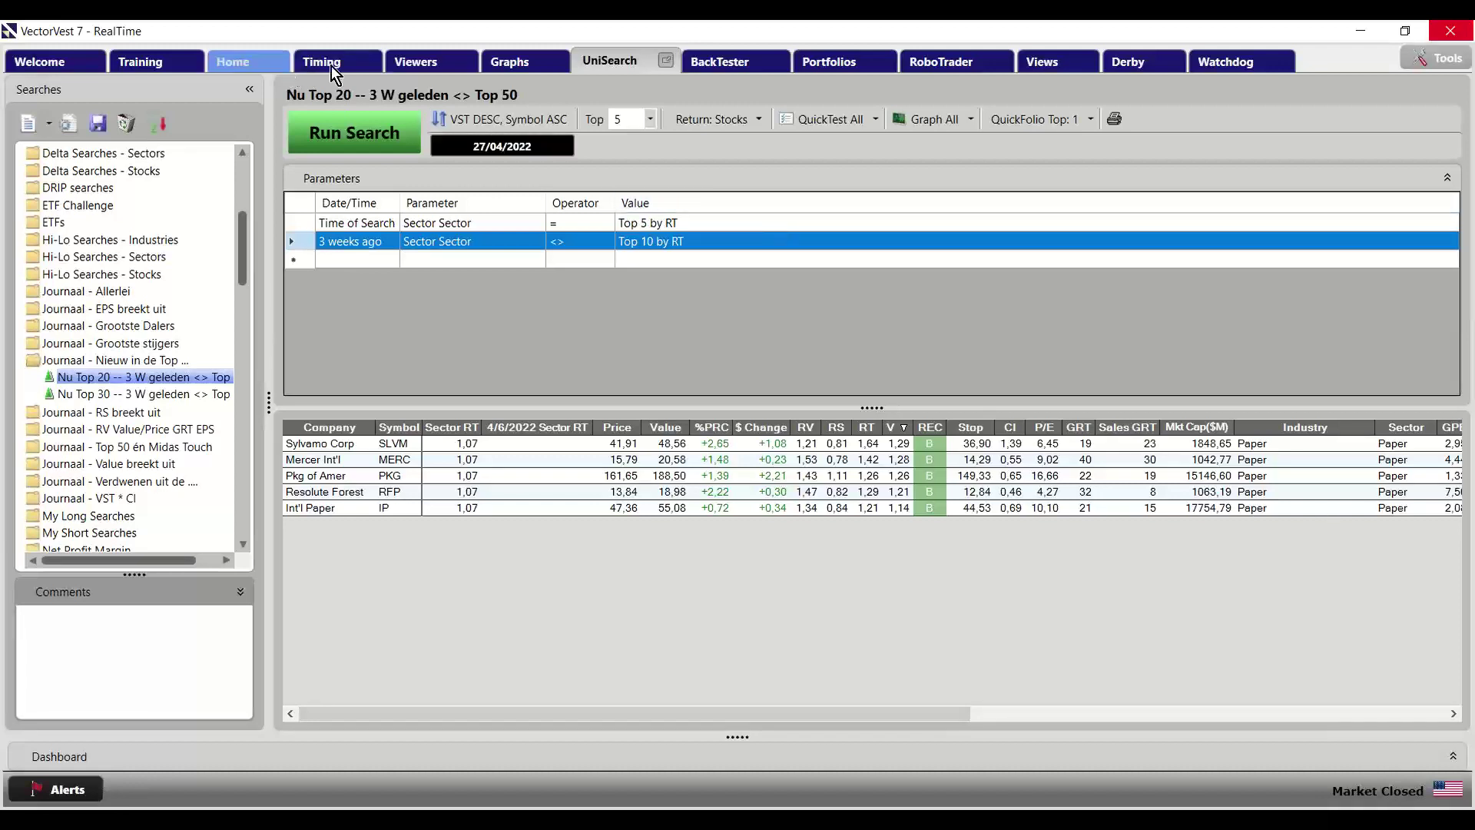
Show the Sector Viewer as of 22/04/2022 and check the rankings of Petroleum and Steel
left_click(424, 63)
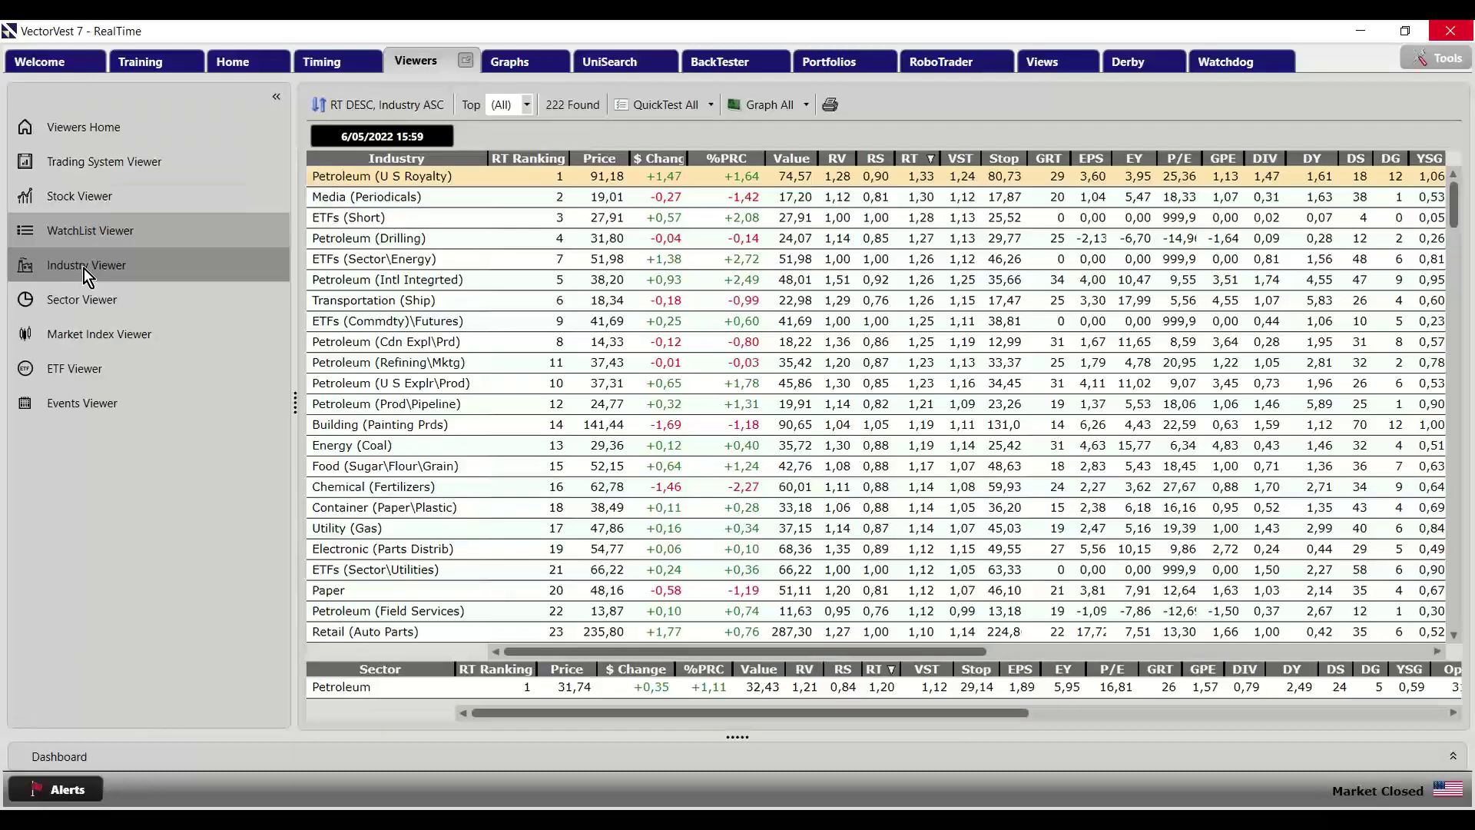
left_click(110, 307)
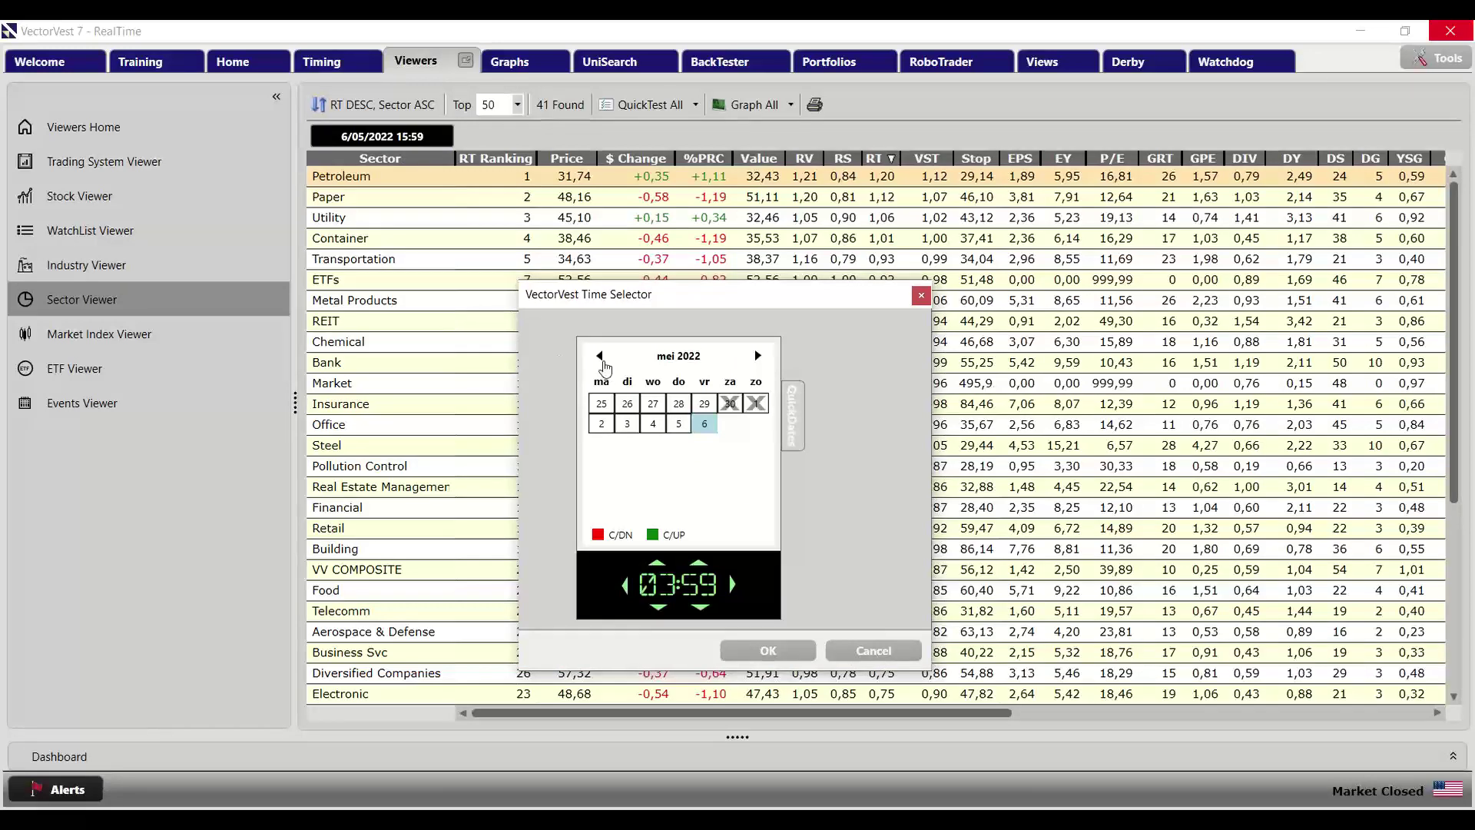
left_click(599, 356)
left_click(679, 485)
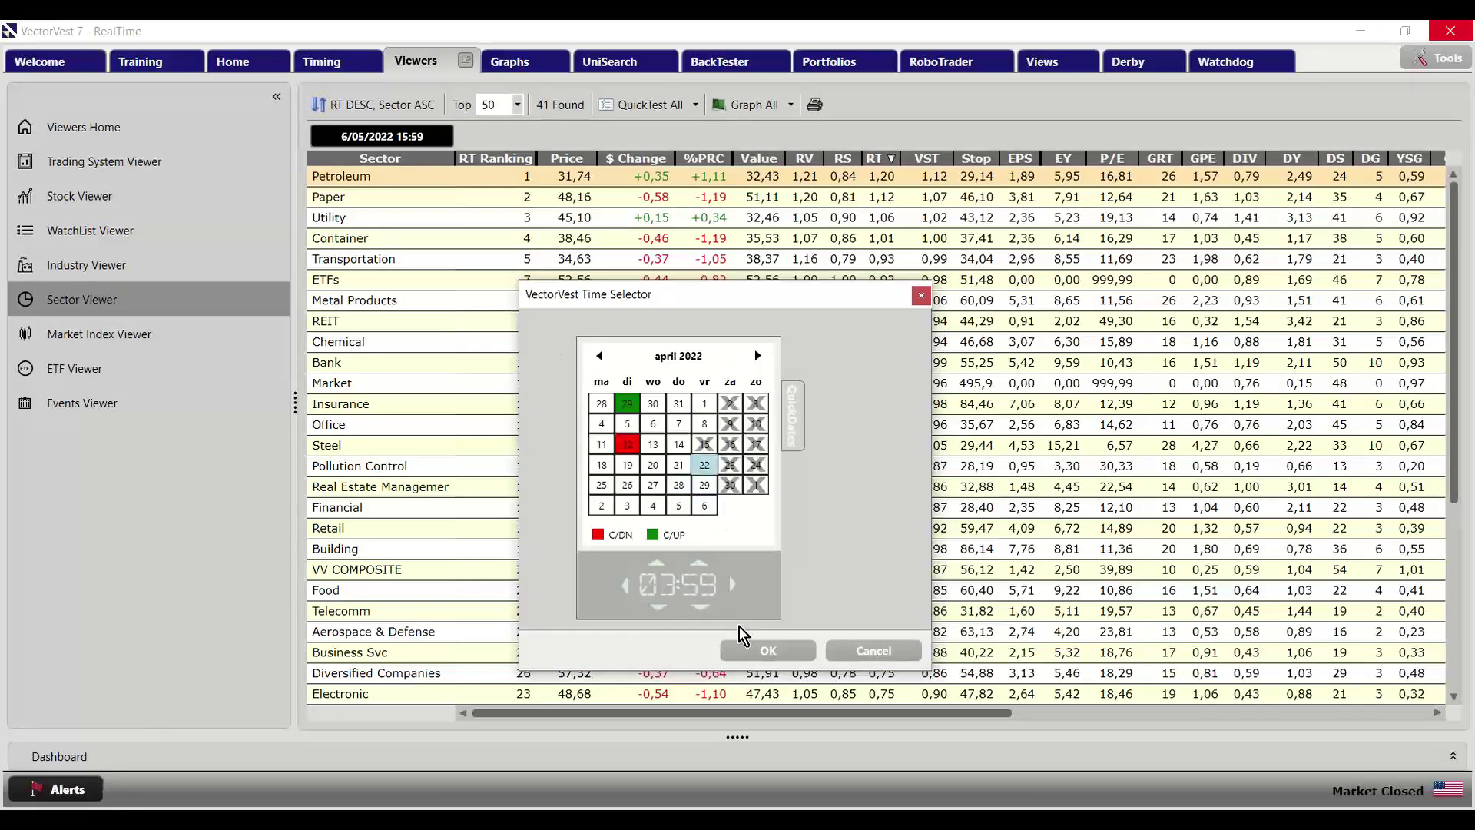
left_click(759, 655)
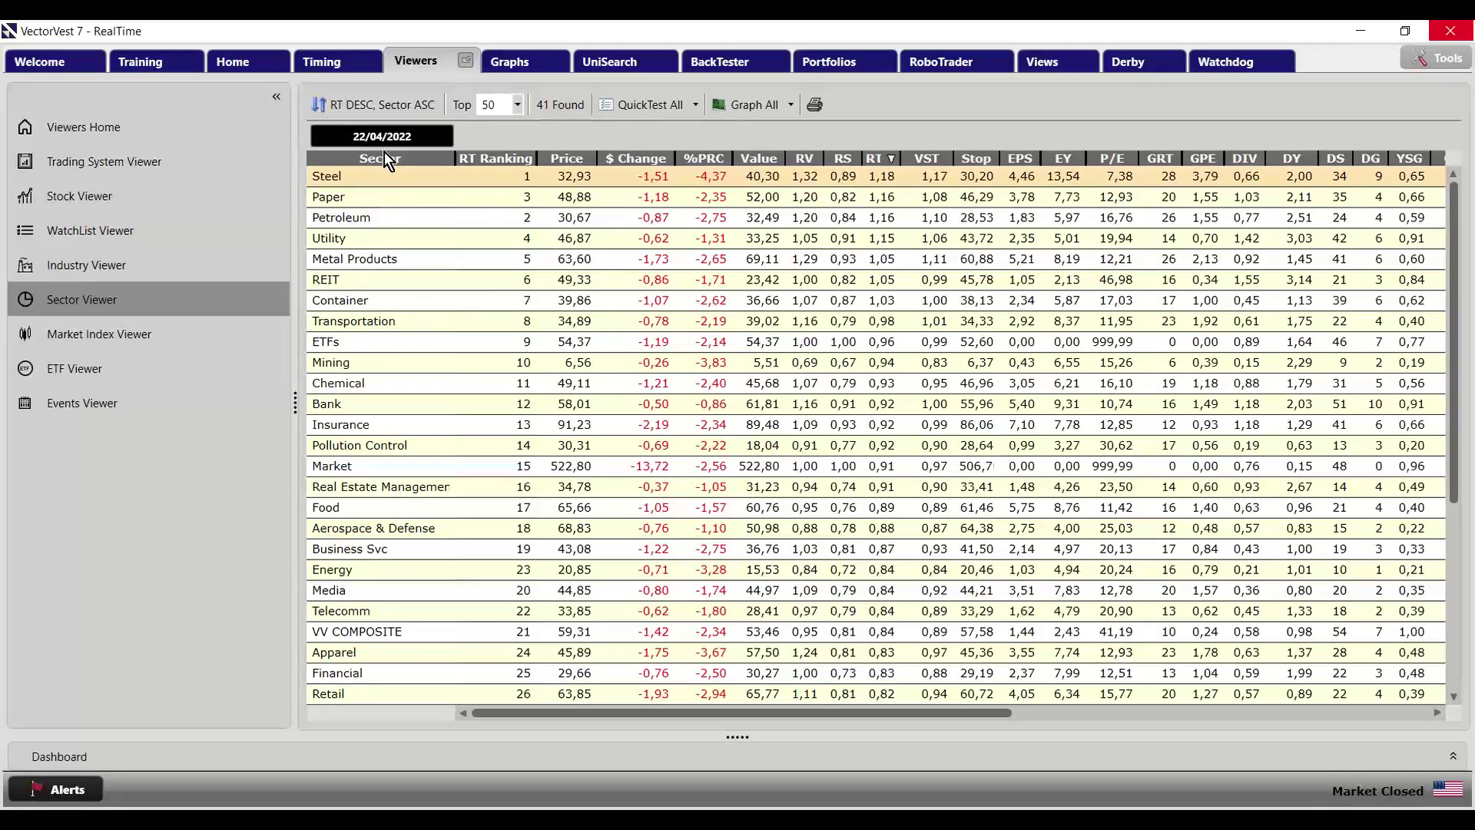
left_click(353, 218)
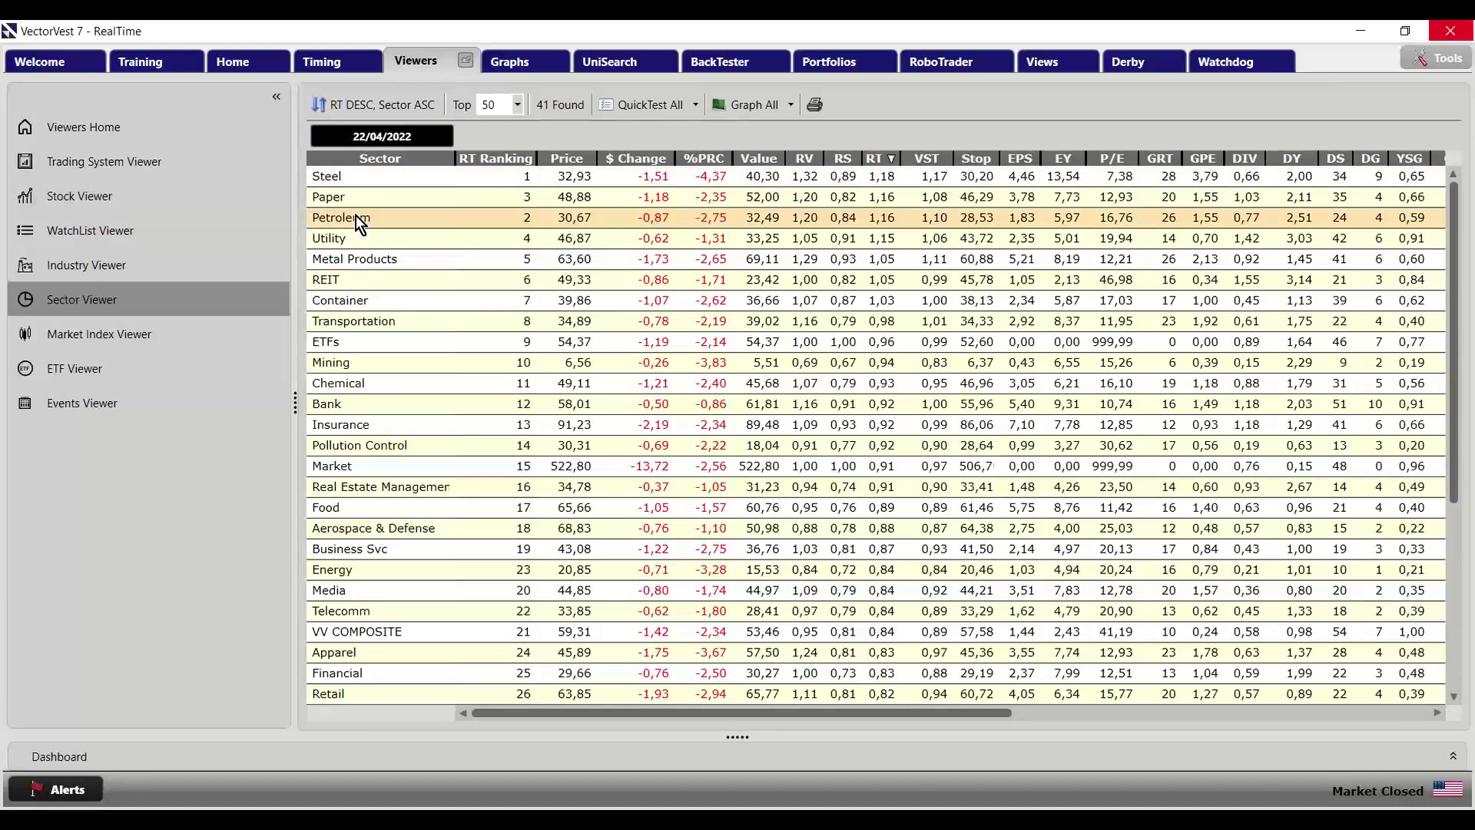
left_click(362, 179)
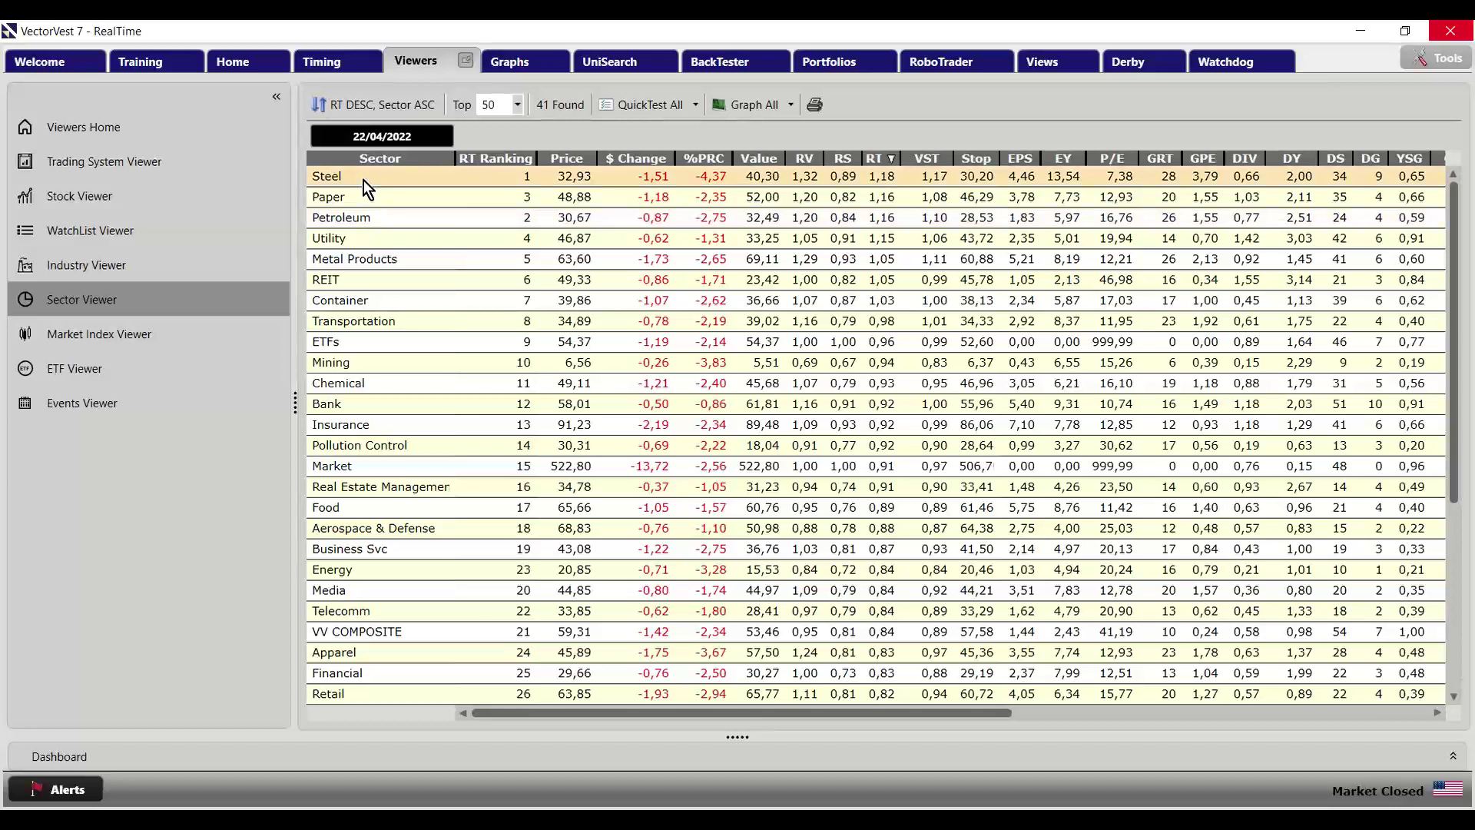
Set the Sector Viewer's date to the 6/05/2022 close and find the Steel sector in the ranking
left_click(374, 139)
left_click(610, 208)
left_click(558, 269)
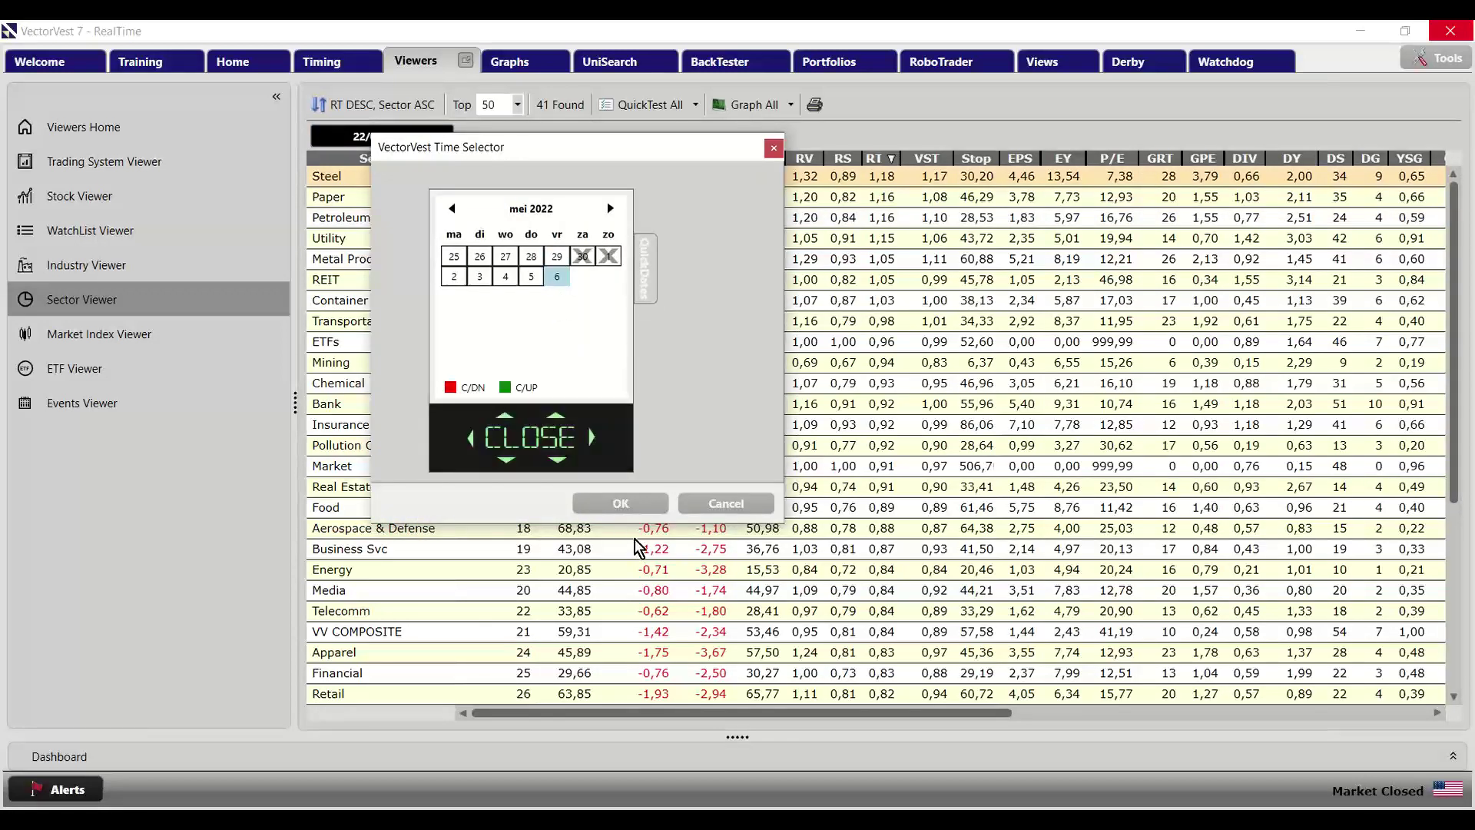
left_click(639, 509)
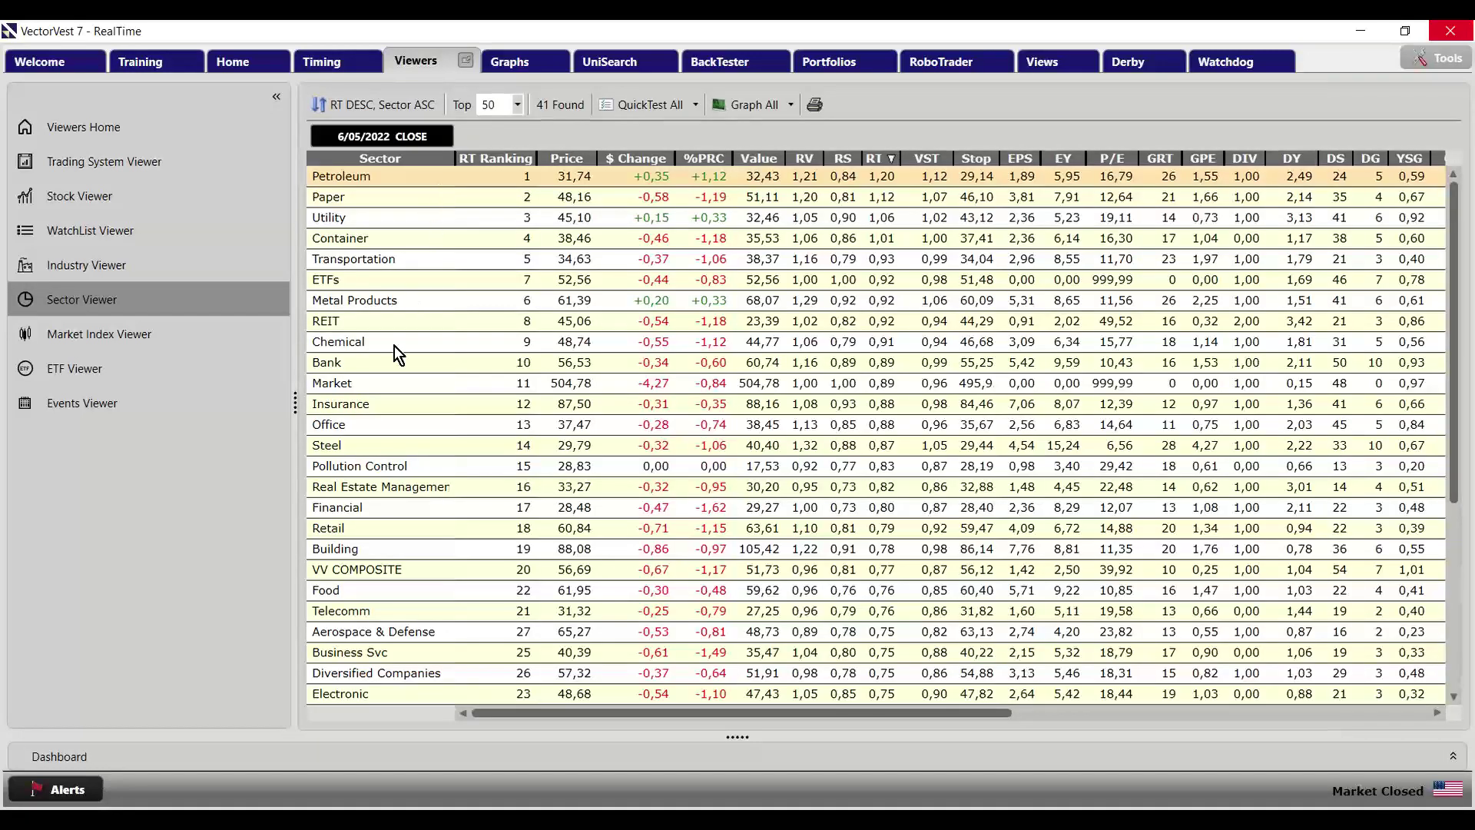
left_click(379, 445)
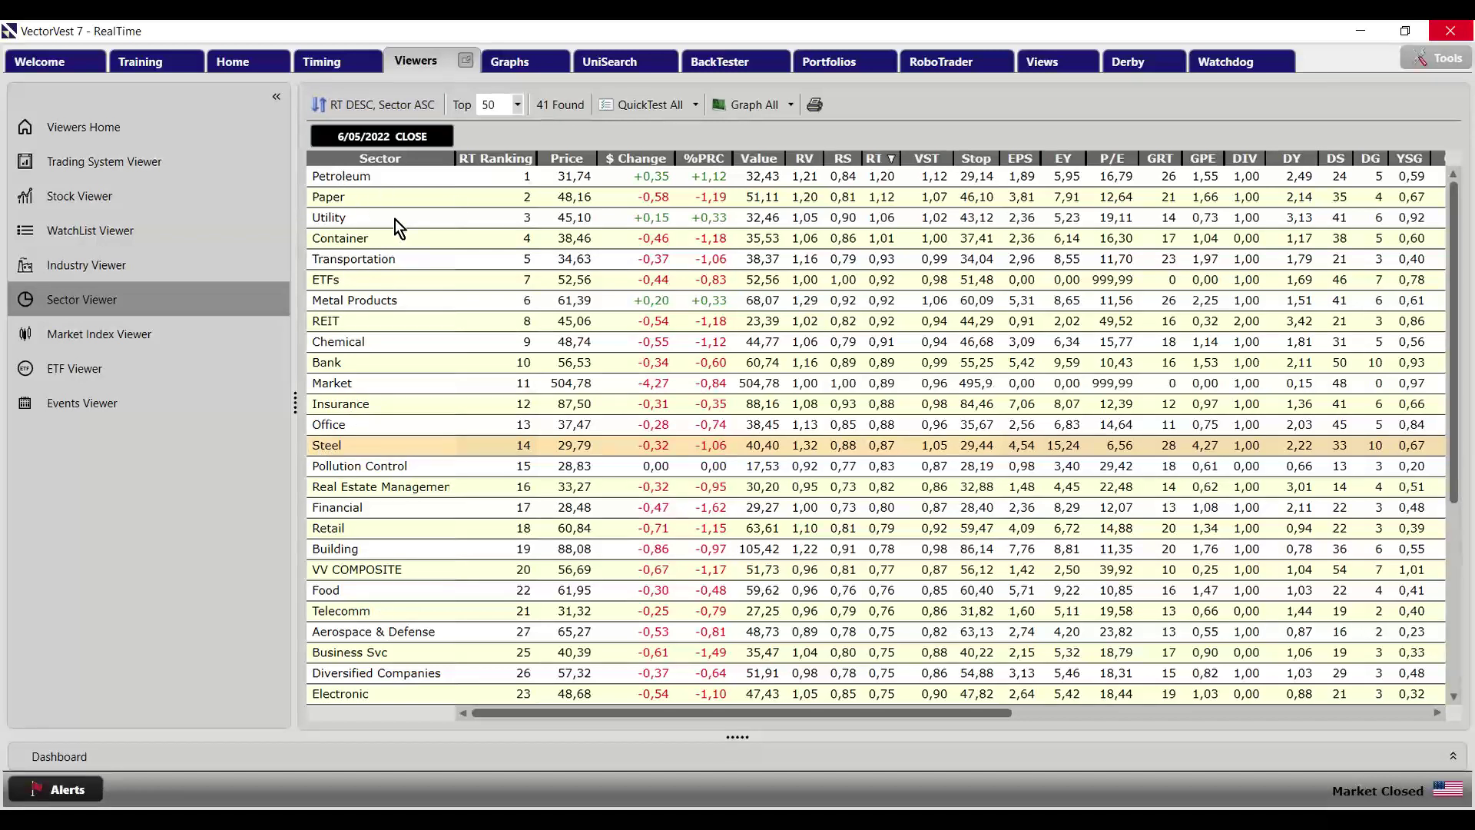
Return to UniSearch, then switch to the PowerPoint slide show at "Stijgende industrieën / sectoren?"
left_click(606, 67)
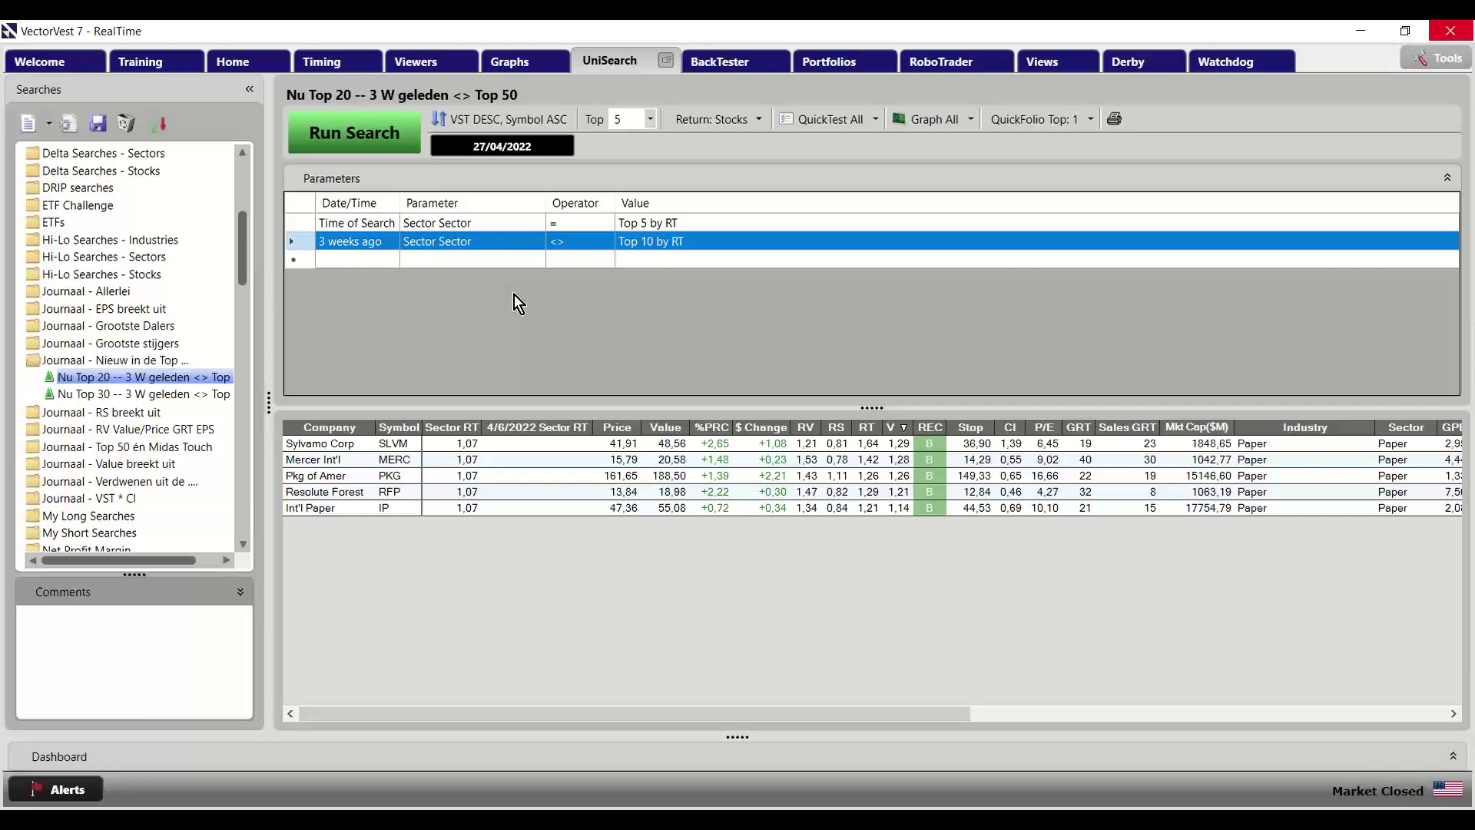
mouse_move(530, 787)
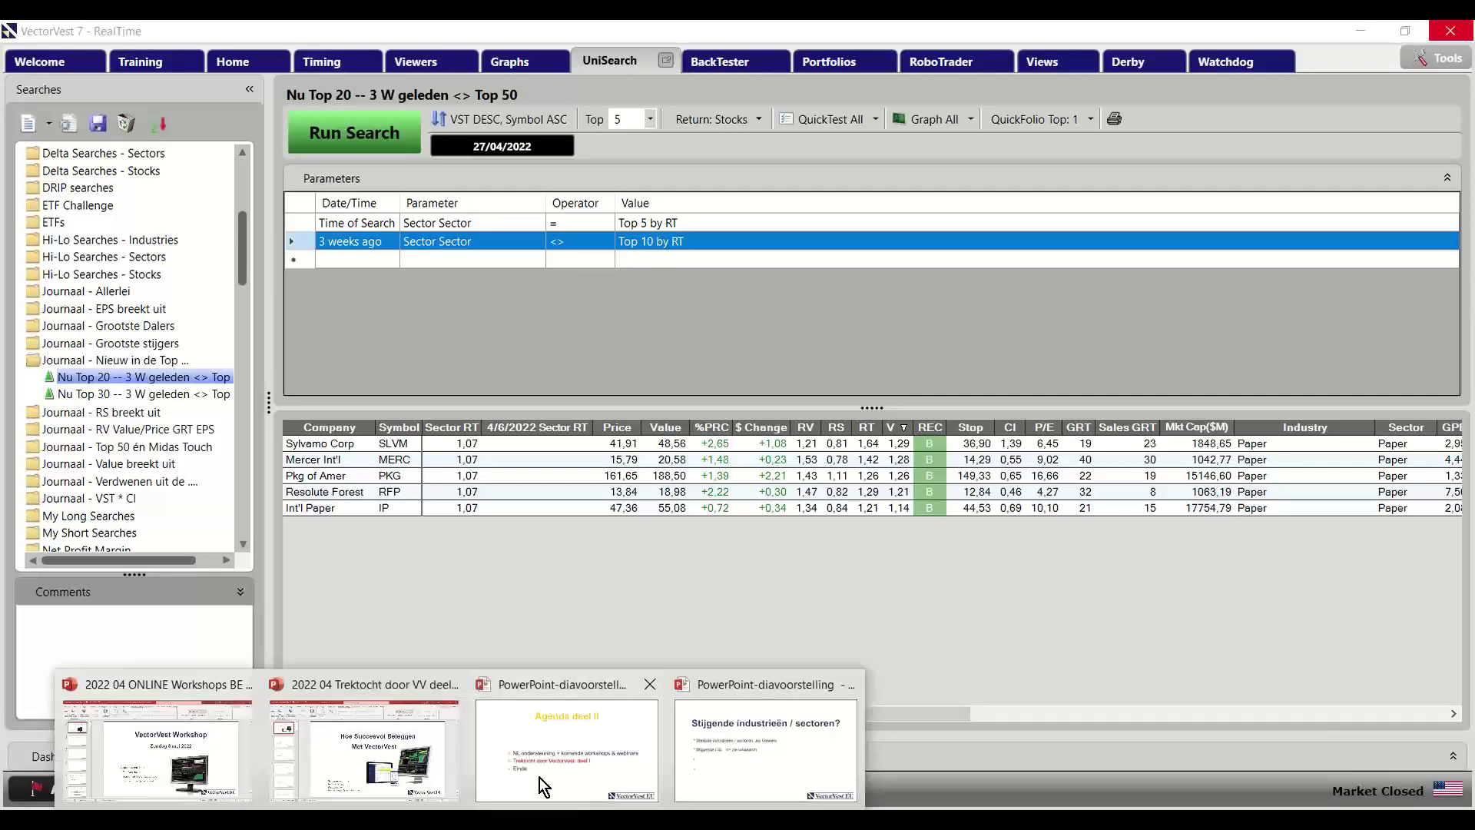
left_click(725, 788)
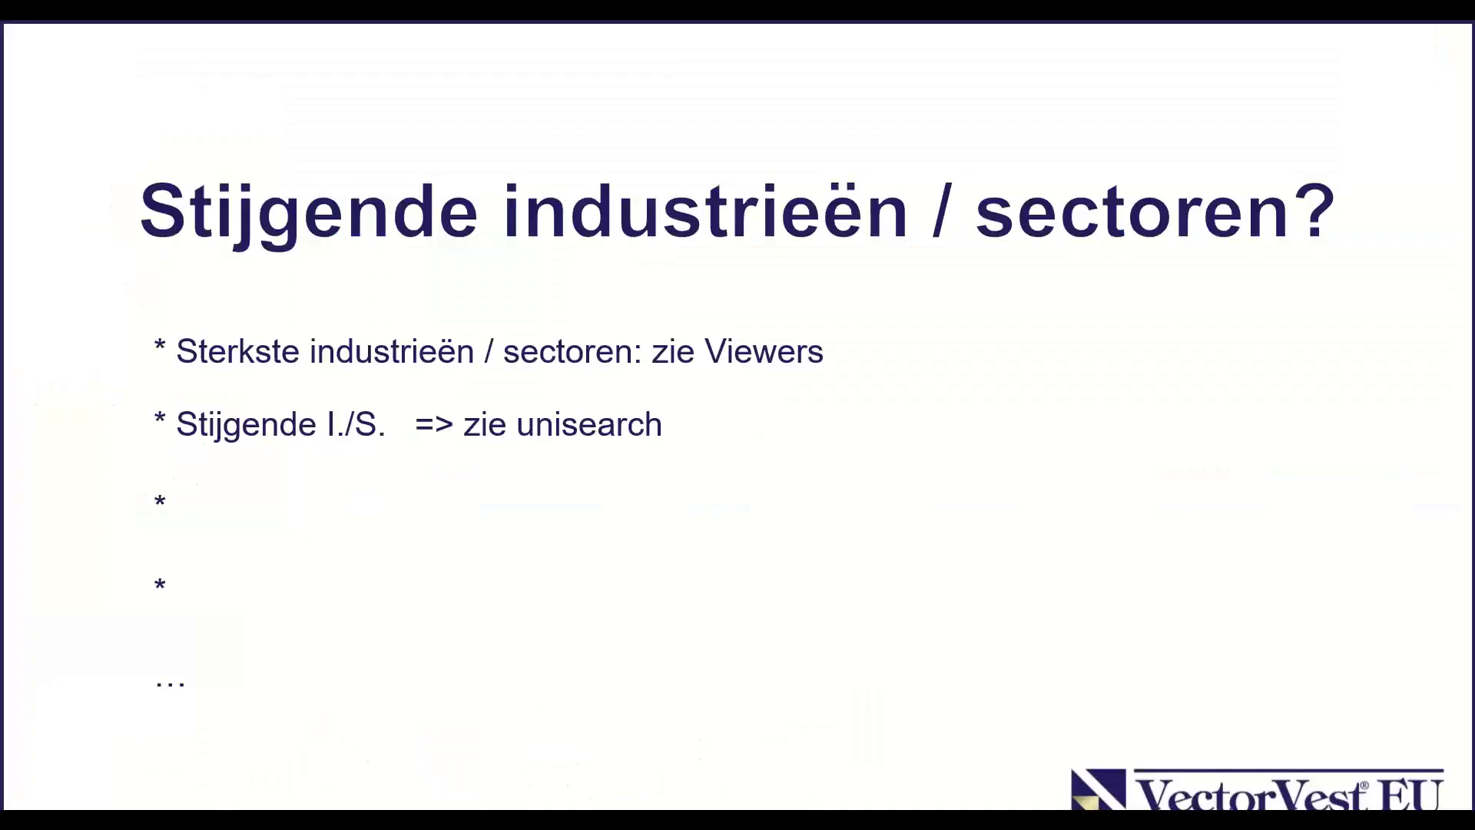